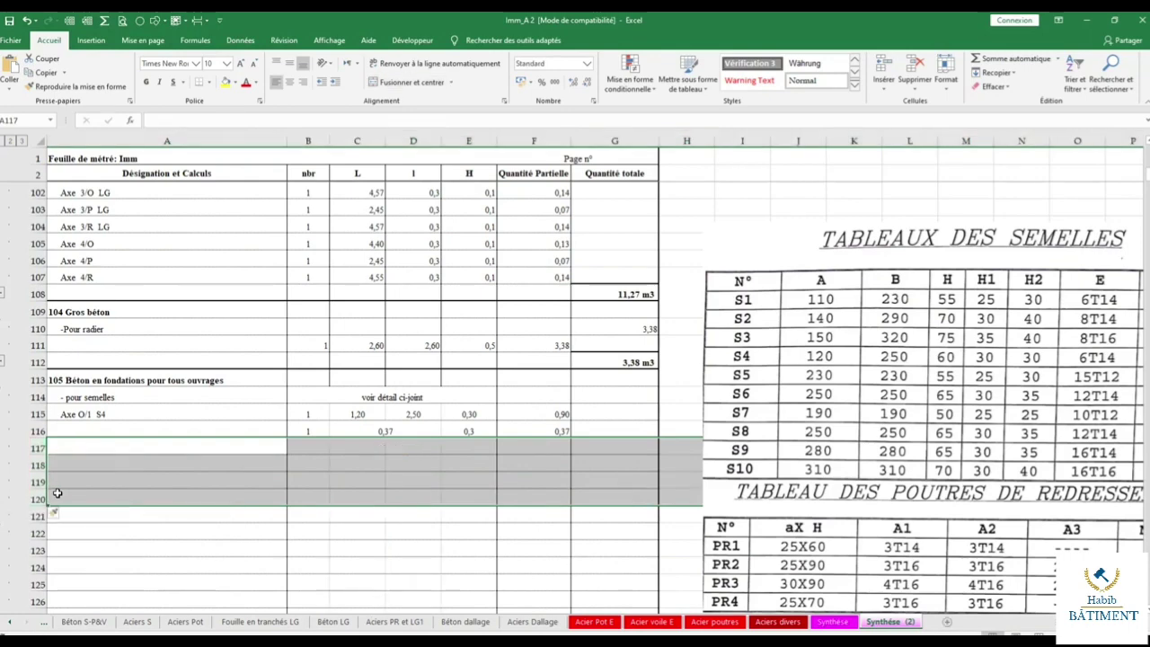
# Copy the isolated-footing rows A70:D82, Axe O/1 S3 through Axe S/4 S5.
pyautogui.scroll(1, 154, 470)
pyautogui.scroll(4, 154, 470)
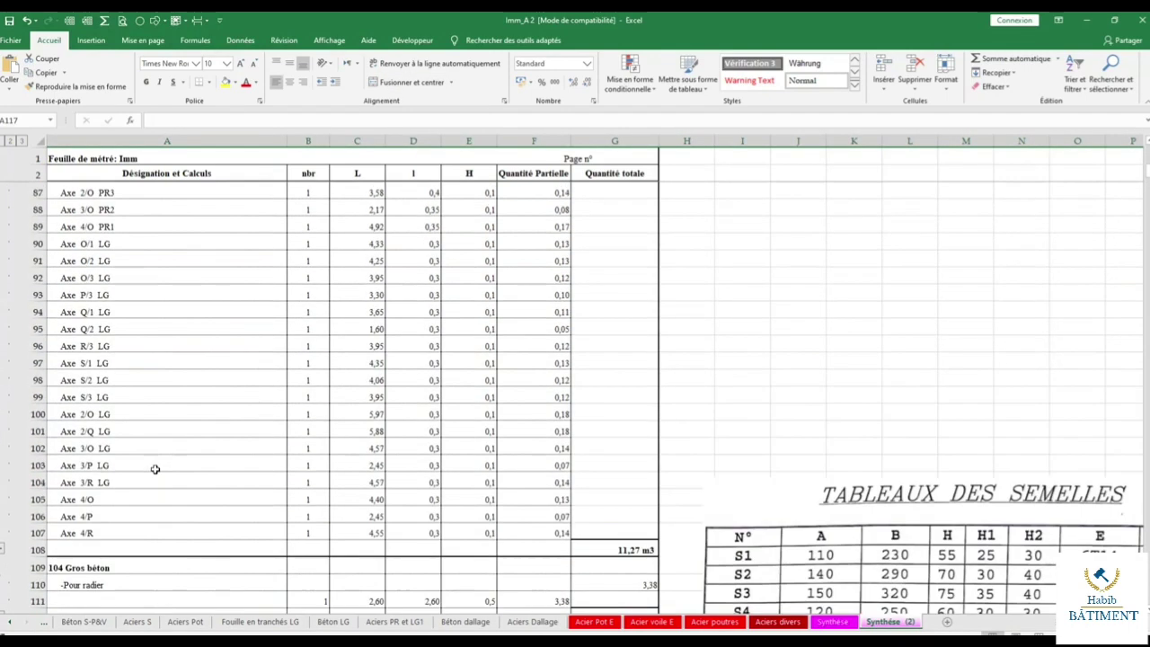
pyautogui.scroll(3, 160, 464)
pyautogui.scroll(2, 160, 464)
pyautogui.scroll(2, 160, 463)
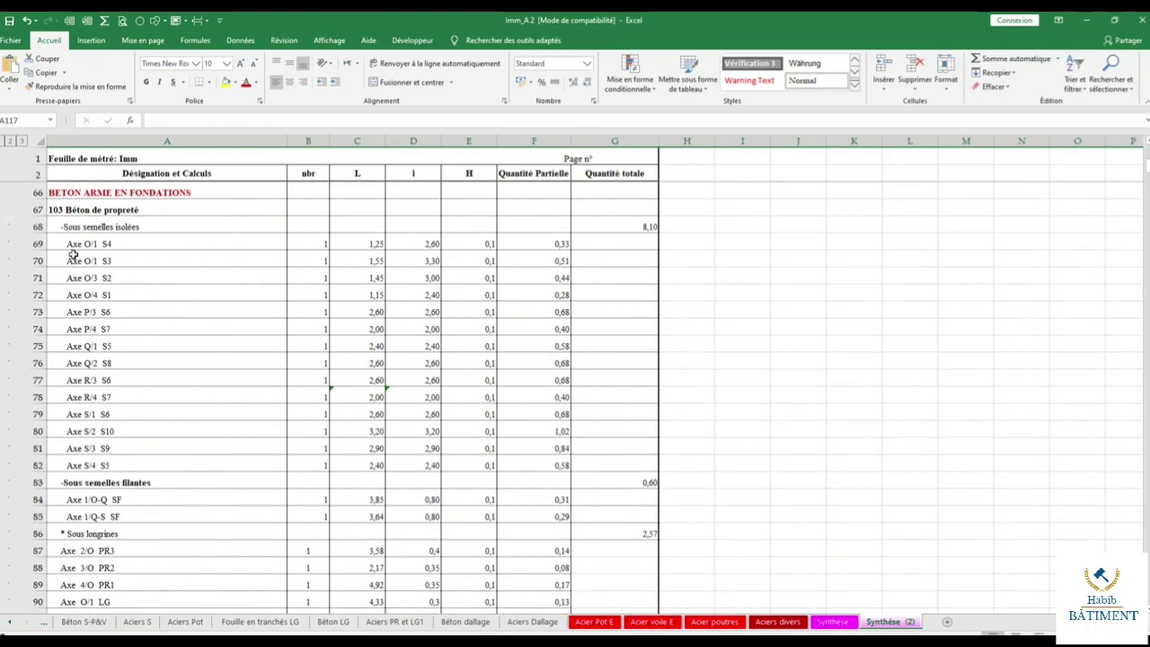
pyautogui.moveTo(99, 239); pyautogui.dragTo(549, 239)
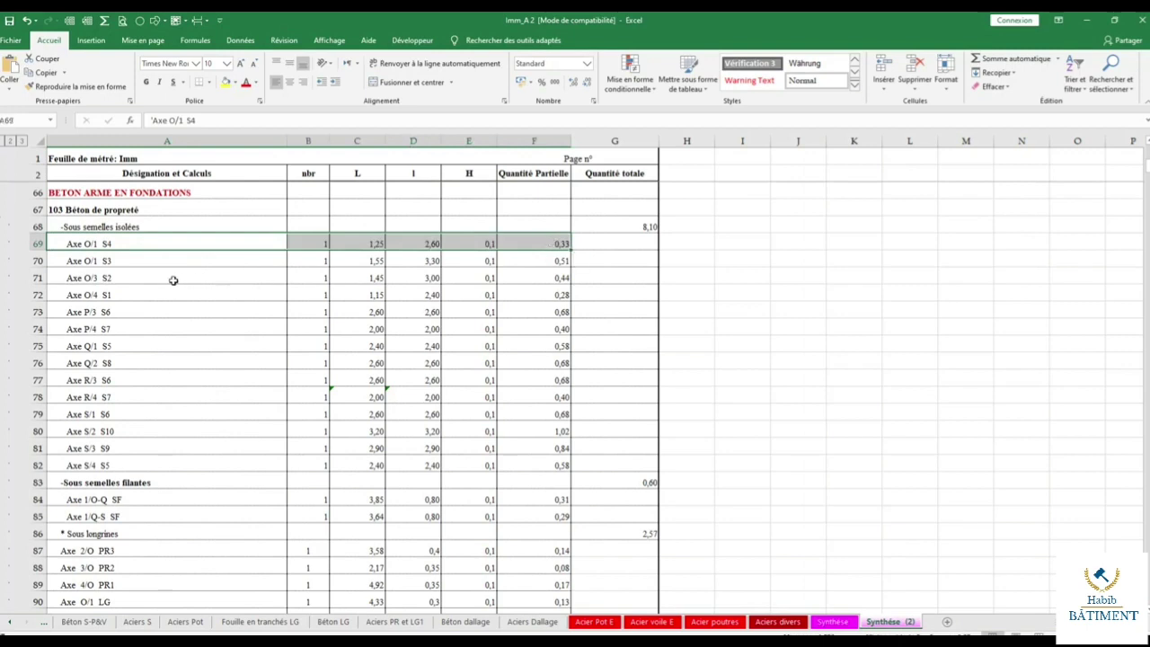
pyautogui.click(106, 261)
pyautogui.moveTo(106, 260)
pyautogui.mouseDown()
pyautogui.moveTo(414, 412)
pyautogui.moveTo(410, 457)
pyautogui.mouseUp()
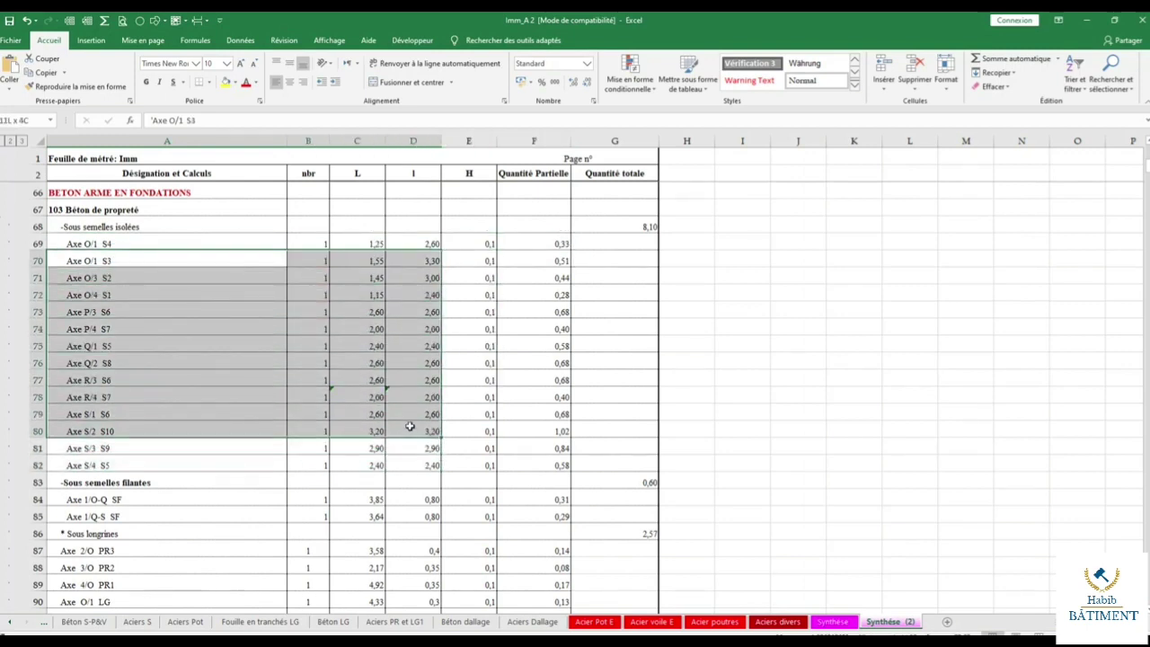
pyautogui.rightClick(170, 329)
pyautogui.click(221, 351)
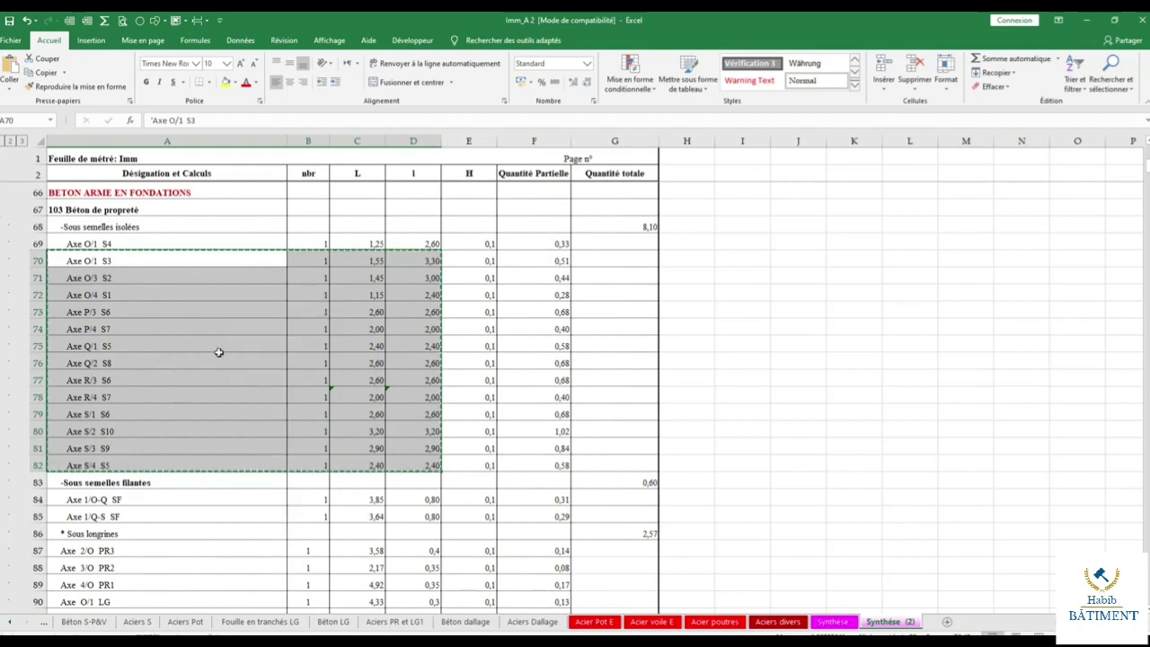
pyautogui.scroll(-7, 217, 347)
pyautogui.scroll(-6, 217, 347)
pyautogui.scroll(-3, 215, 328)
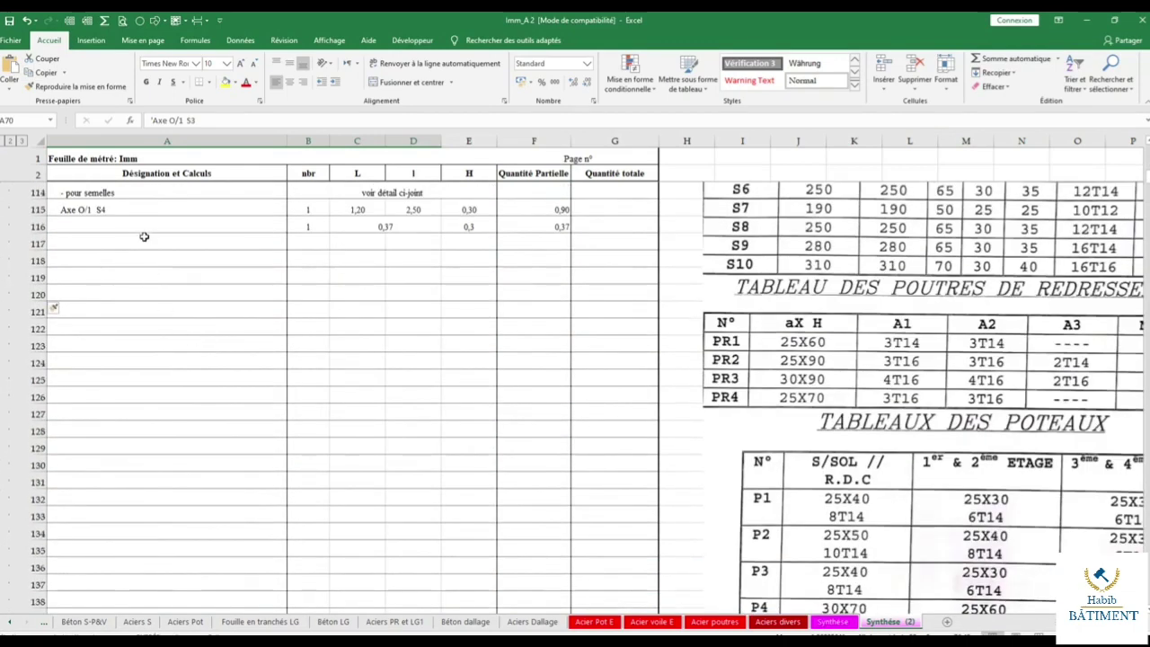
# Paste the copied footing rows at A117 so they fill A117:D129.
pyautogui.click(147, 242)
pyautogui.rightClick(155, 238)
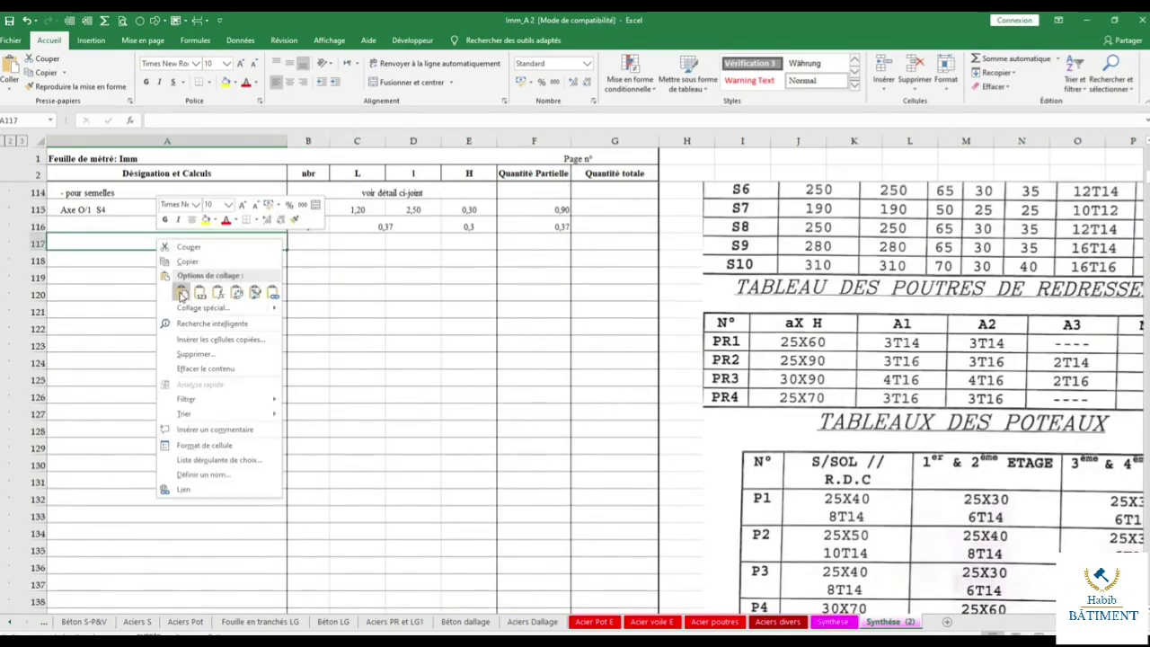
pyautogui.click(184, 293)
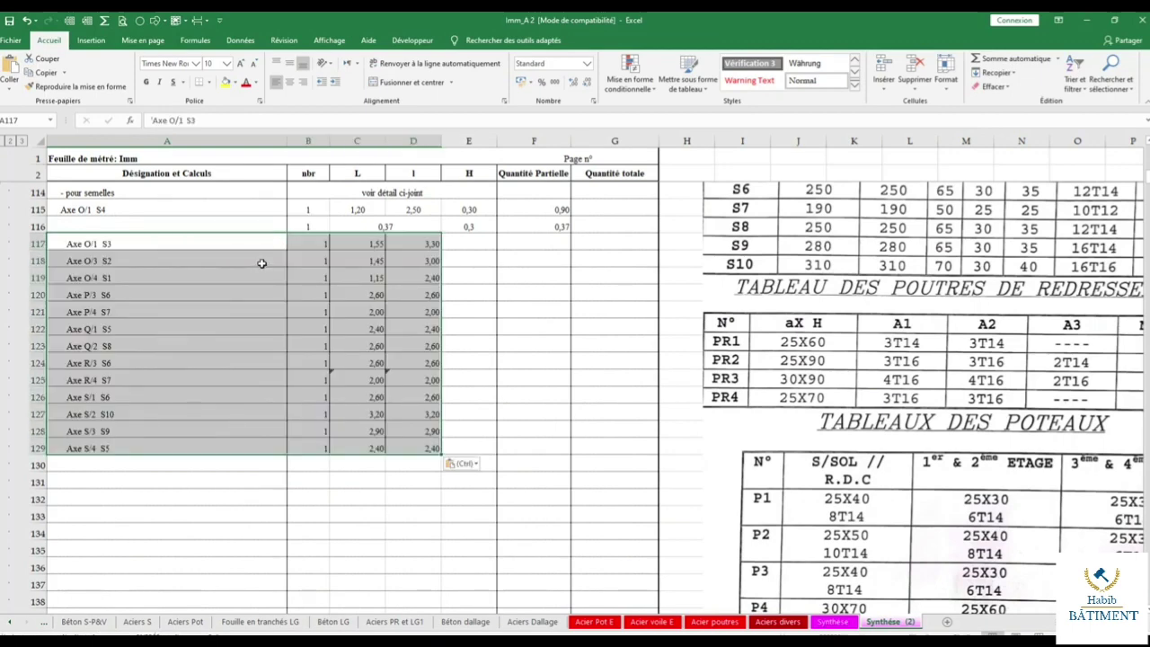
pyautogui.doubleClick(368, 244)
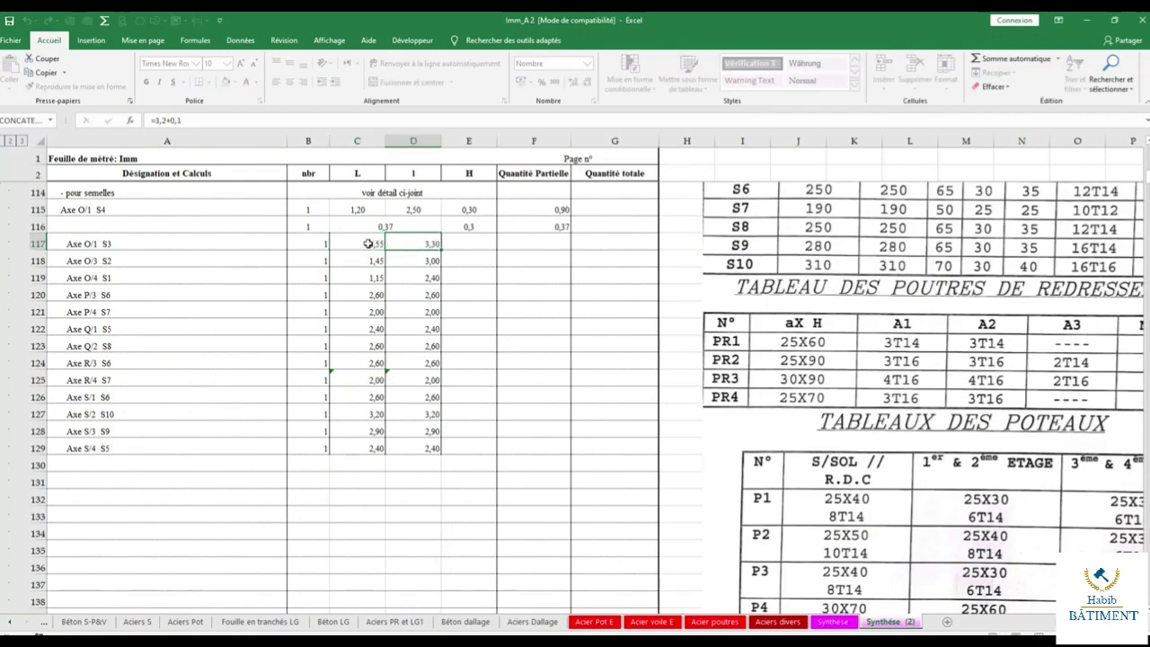
# Remove the added margins in rows 117–118, leaving 1,50 × 3,20 and 1,40 × 2,90.
pyautogui.doubleClick(357, 244)
pyautogui.press('BackSpace')
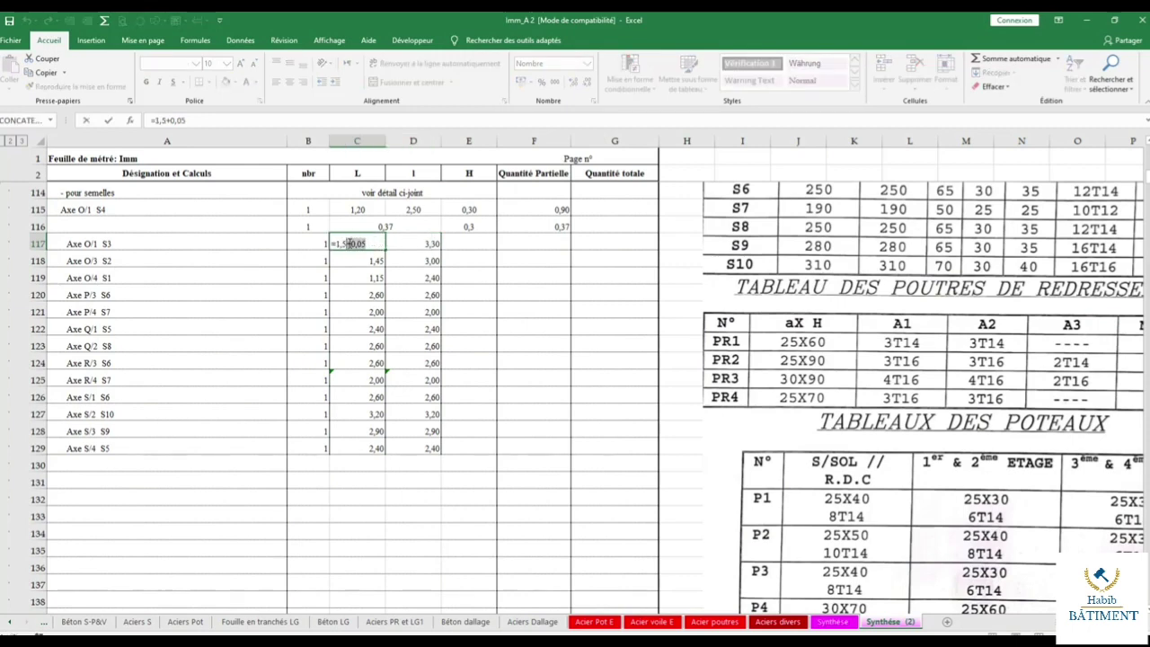
pyautogui.press('BackSpace')
pyautogui.doubleClick(422, 244)
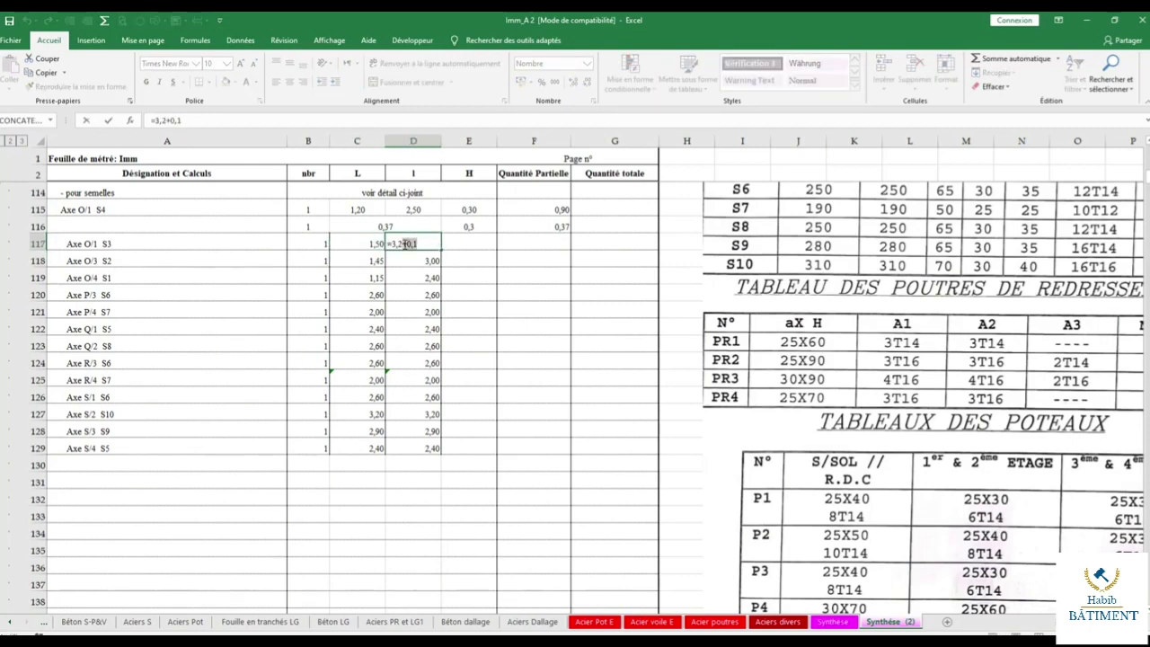
pyautogui.press('BackSpace')
pyautogui.press('BackSpace')
pyautogui.doubleClick(357, 261)
pyautogui.doubleClick(354, 261)
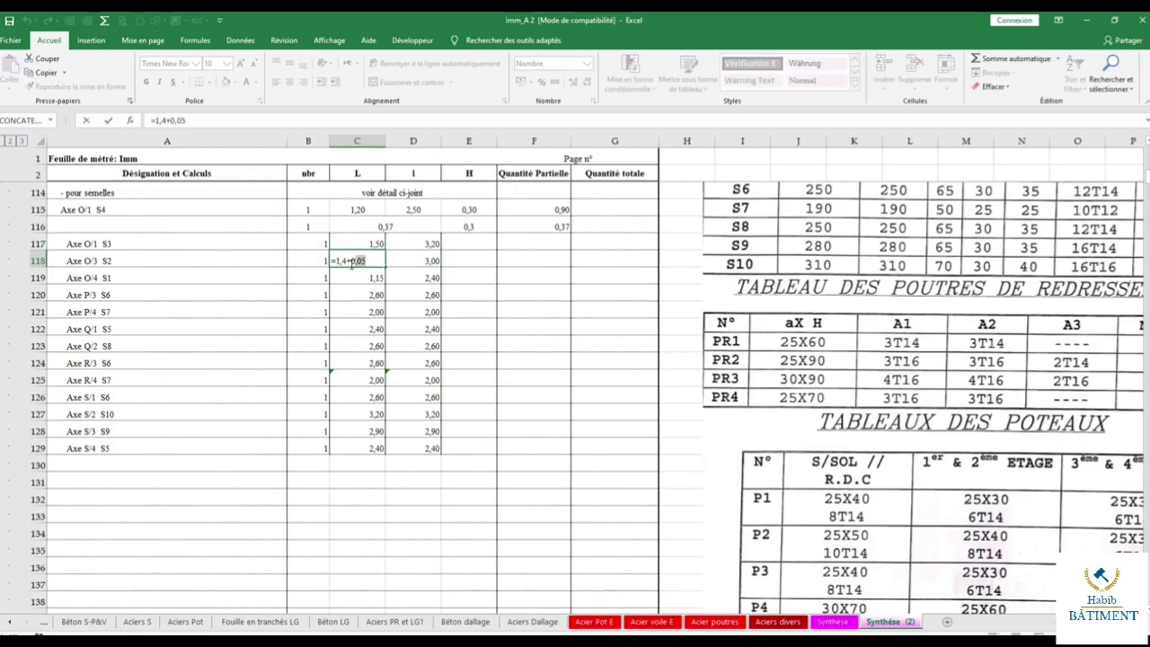
pyautogui.press('BackSpace')
pyautogui.press('BackSpace')
pyautogui.doubleClick(420, 261)
pyautogui.doubleClick(400, 262)
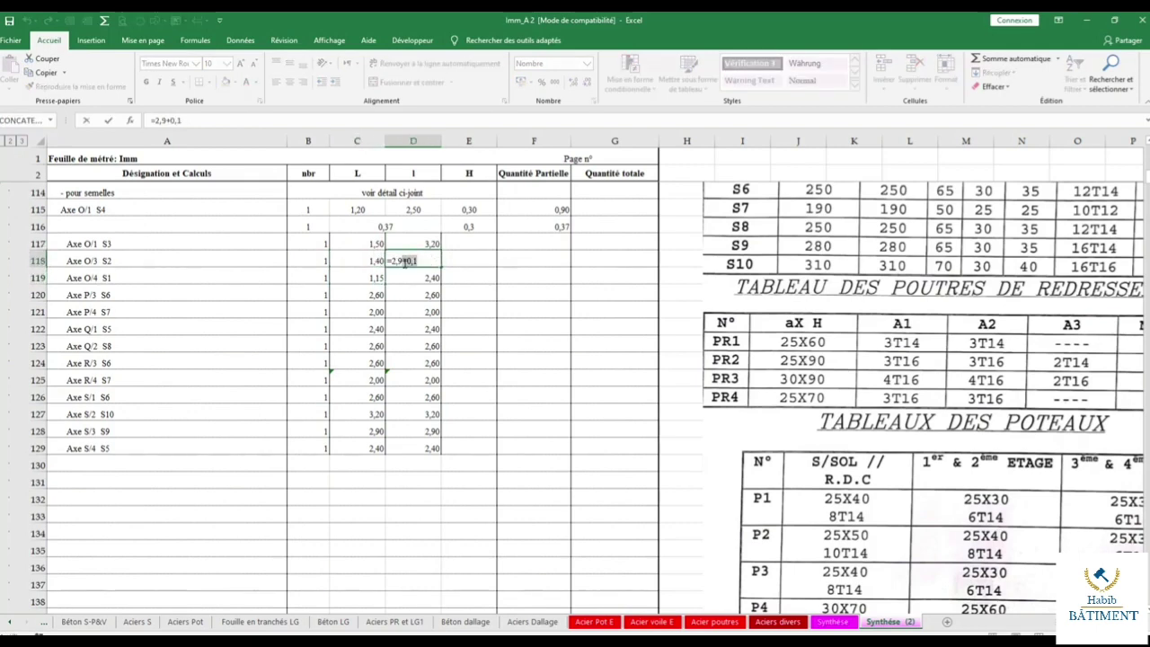
pyautogui.press('BackSpace')
pyautogui.press('BackSpace')
pyautogui.press('BackSpace')
# Trim the margins in rows 119–120, giving 1,10 × 2,30 and a 2,50 width.
pyautogui.doubleClick(374, 278)
pyautogui.doubleClick(360, 277)
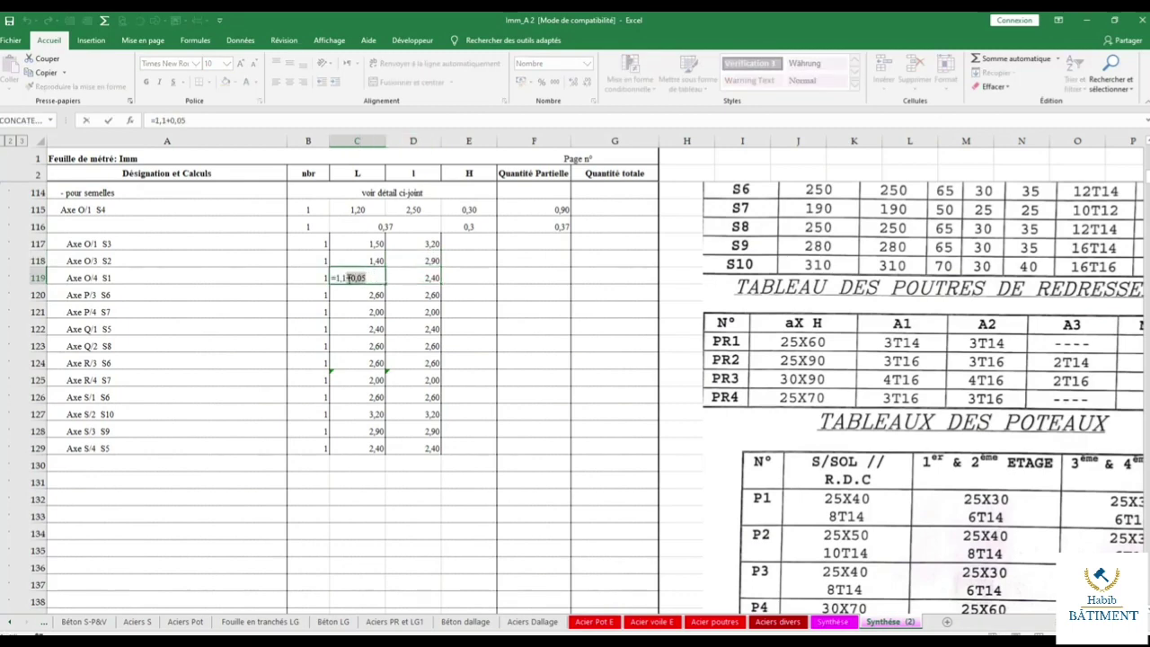
pyautogui.press('BackSpace')
pyautogui.press('BackSpace')
pyautogui.doubleClick(413, 277)
pyautogui.doubleClick(411, 278)
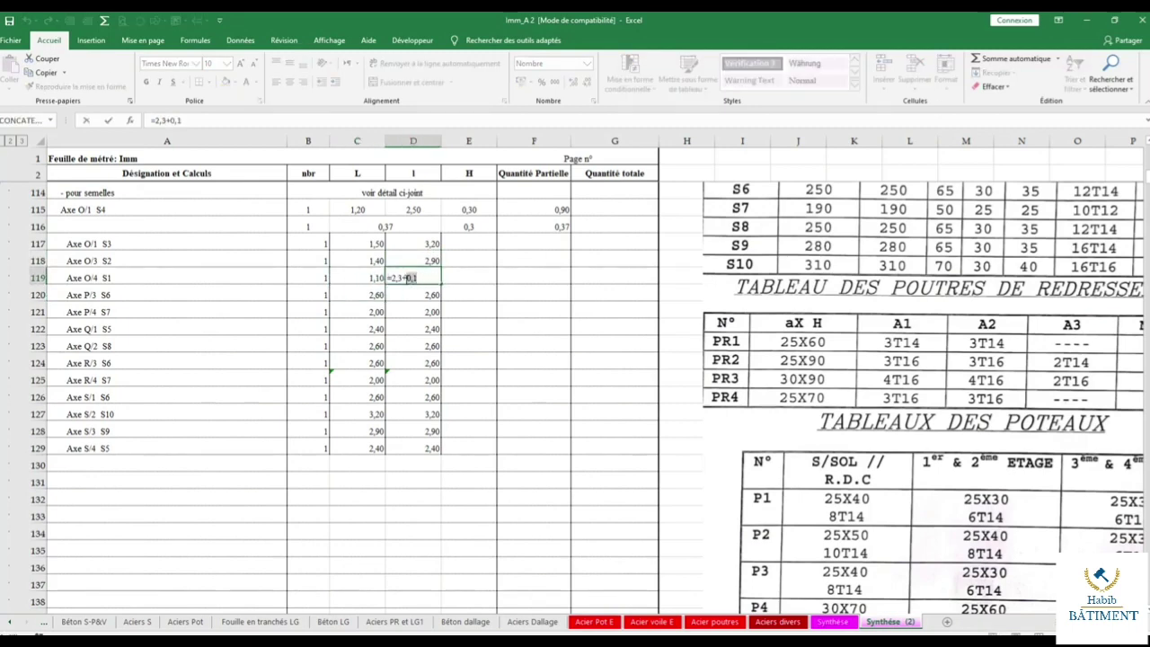
pyautogui.press('BackSpace')
pyautogui.press('BackSpace')
pyautogui.press('Return')
pyautogui.doubleClick(361, 294)
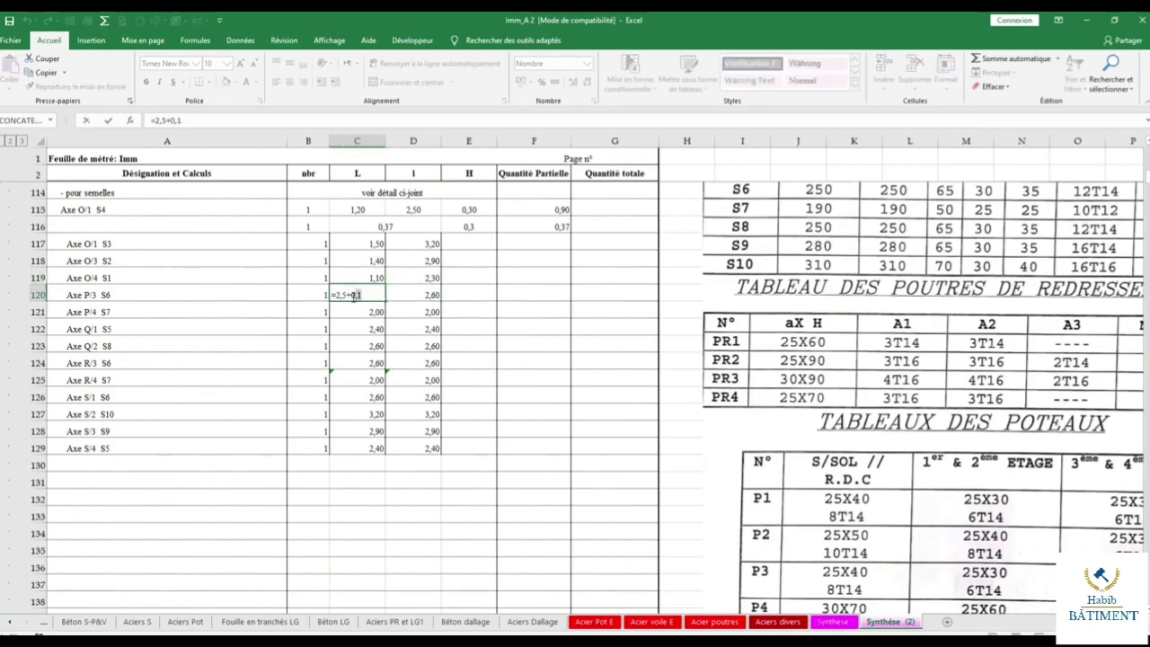
pyautogui.press('BackSpace')
pyautogui.press('BackSpace')
pyautogui.doubleClick(408, 296)
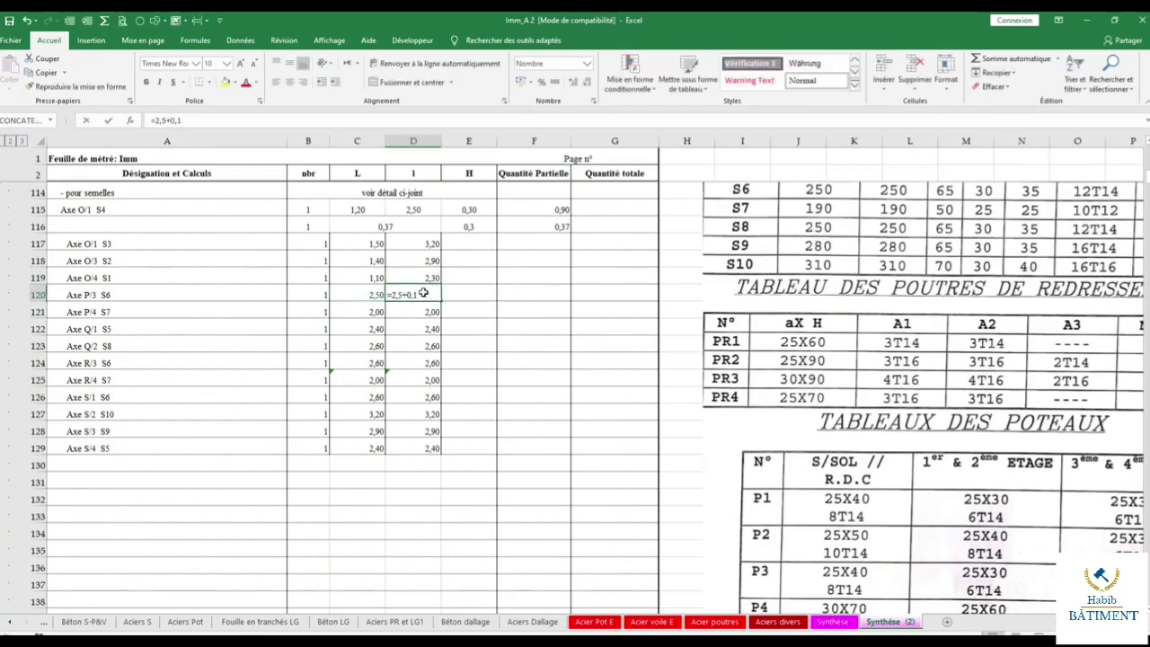
pyautogui.press('BackSpace')
pyautogui.press('BackSpace')
pyautogui.press('BackSpace')
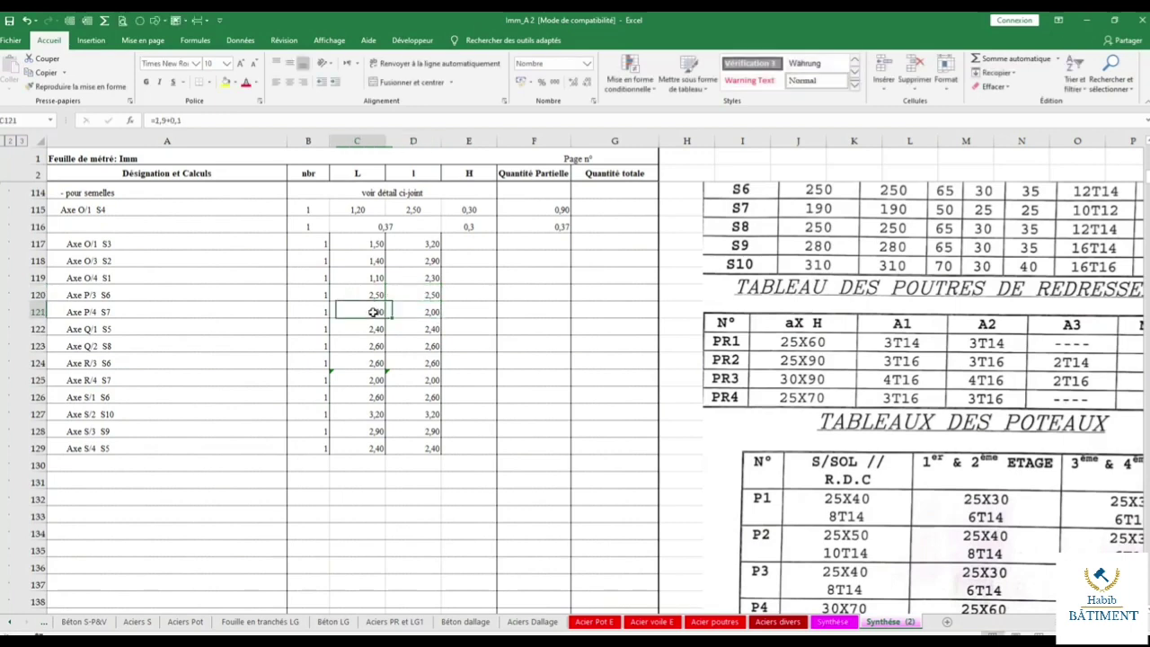
# Strip the margins from row 121 (1,90 × 1,90) and C122 (2,30).
pyautogui.doubleClick(347, 312)
pyautogui.press('BackSpace')
pyautogui.press('BackSpace')
pyautogui.press('BackSpace')
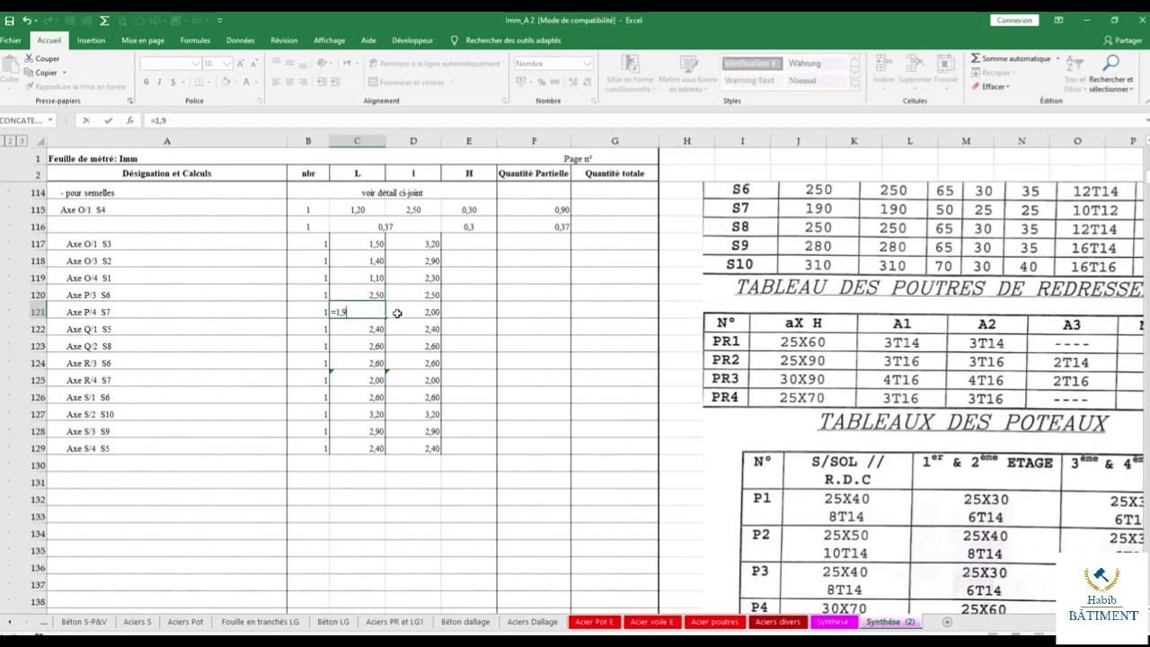
pyautogui.doubleClick(413, 312)
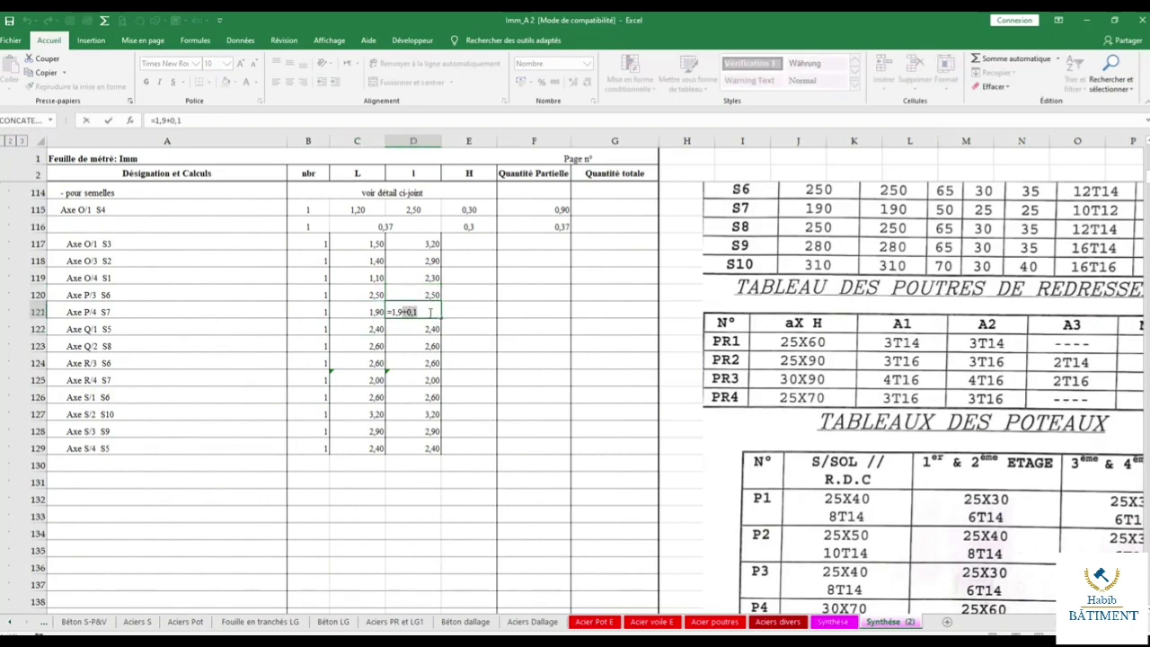
pyautogui.press('BackSpace')
pyautogui.press('BackSpace')
pyautogui.press('BackSpace')
pyautogui.doubleClick(367, 329)
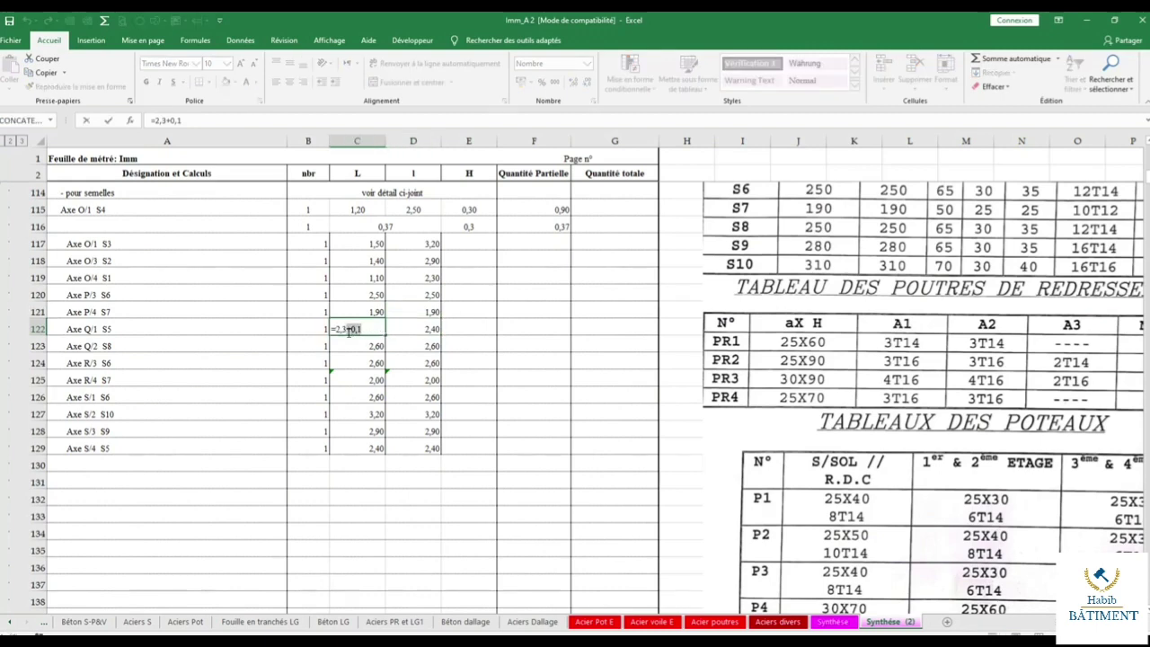
pyautogui.press('BackSpace')
pyautogui.press('BackSpace')
pyautogui.press('BackSpace')
pyautogui.press('Return')
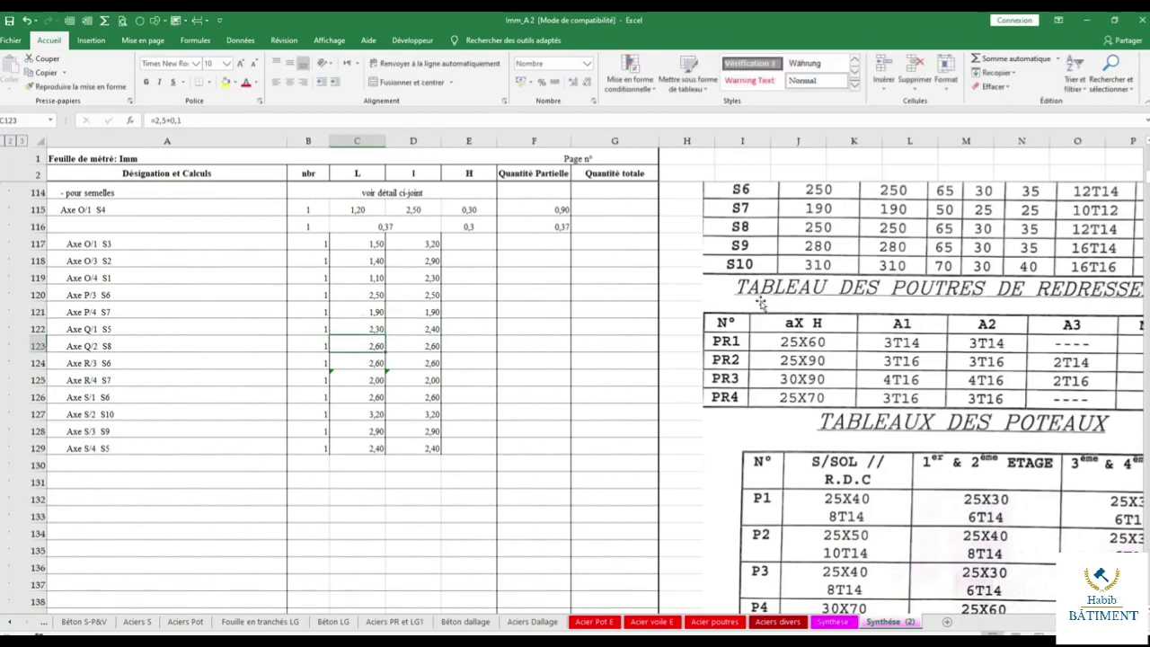
# Move the scanned tables image right and trim D122 to 2,30, leaving C123 unchanged.
pyautogui.moveTo(760, 304); pyautogui.dragTo(1038, 289)
pyautogui.click(409, 344)
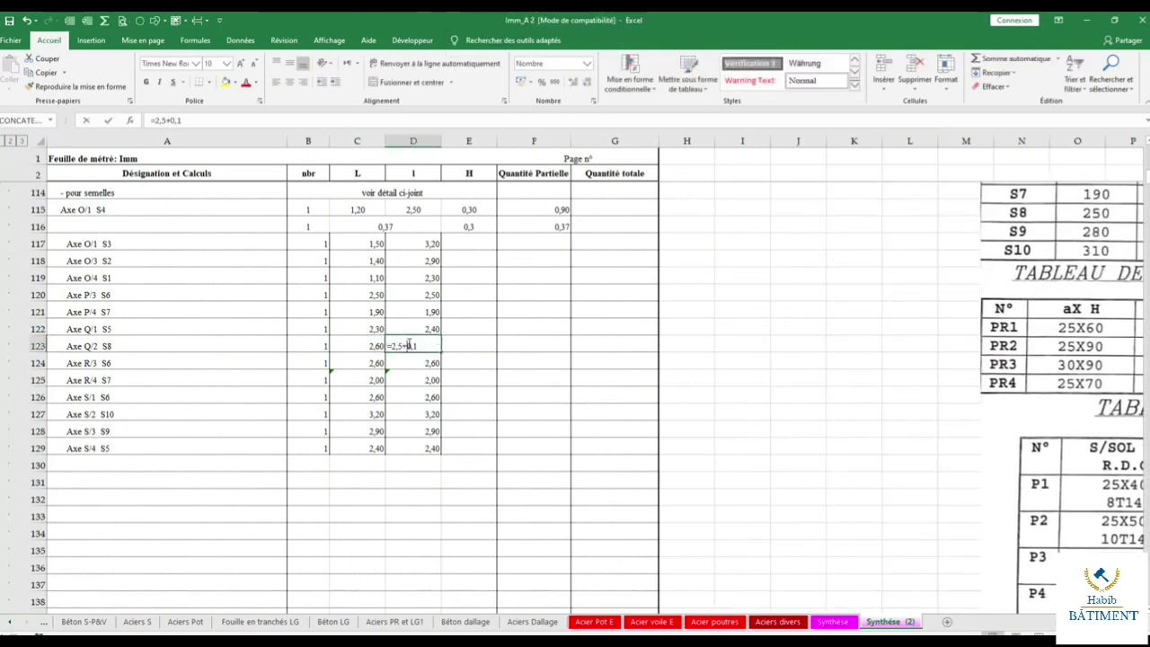
pyautogui.doubleClick(414, 329)
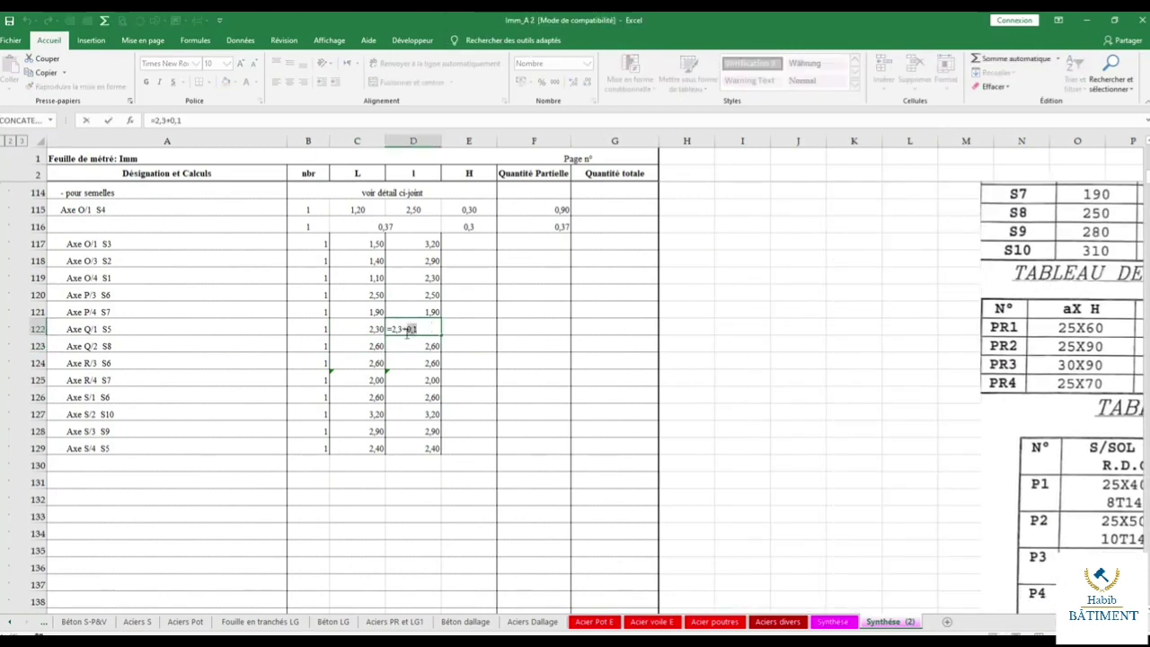
pyautogui.press('BackSpace')
pyautogui.press('Return')
pyautogui.doubleClick(356, 347)
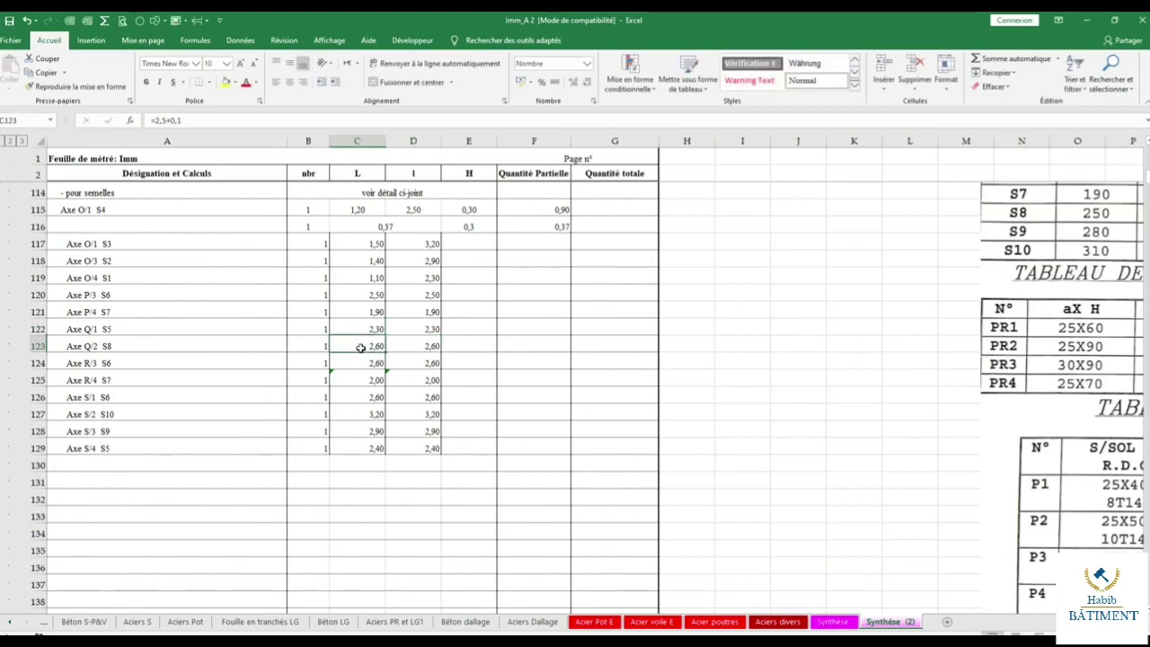
pyautogui.click(704, 344)
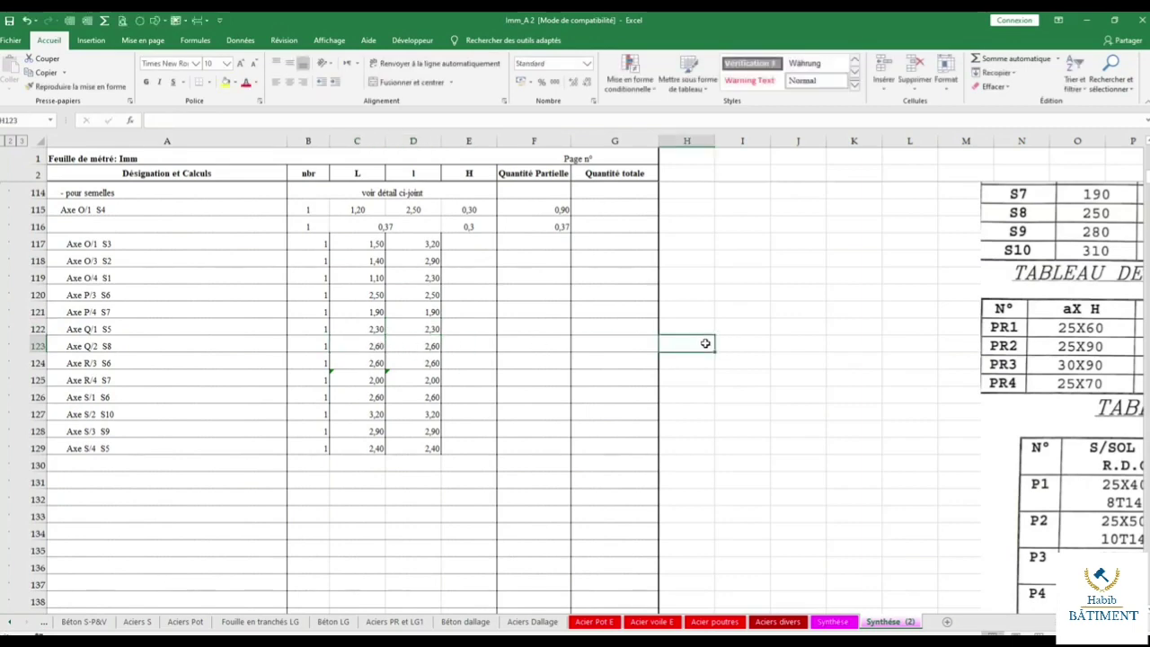
# Build a C123 minus 0,10 helper formula in I123 and fill it down to row 126.
pyautogui.click(730, 343)
pyautogui.write('=')
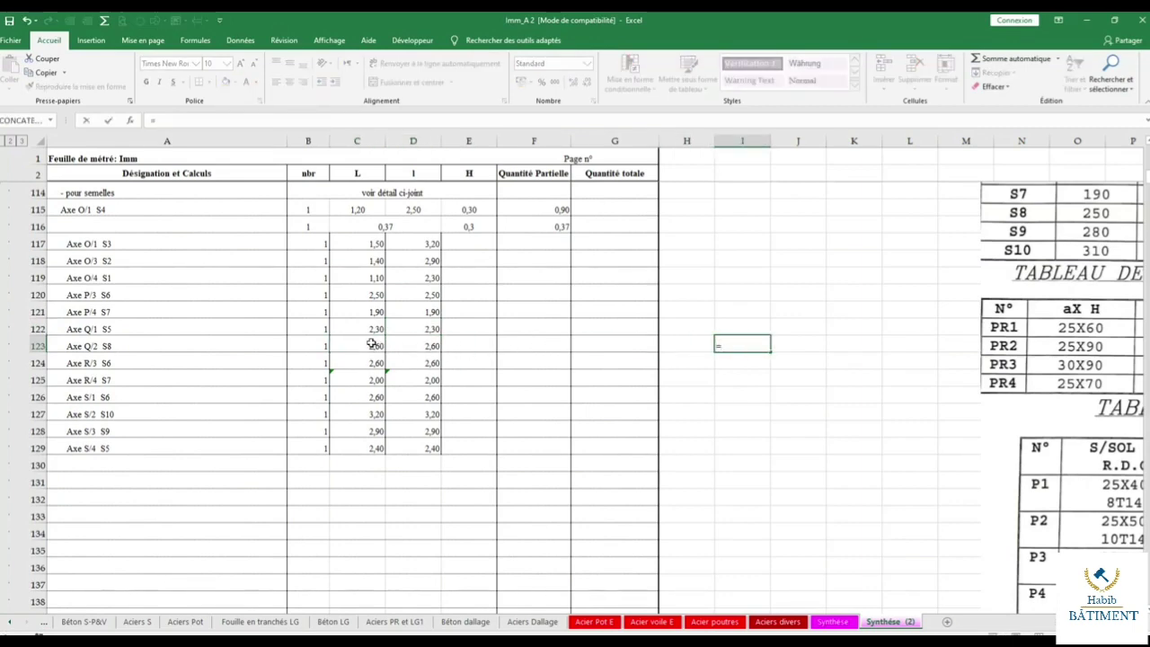
pyautogui.click(371, 344)
pyautogui.write('-0,10')
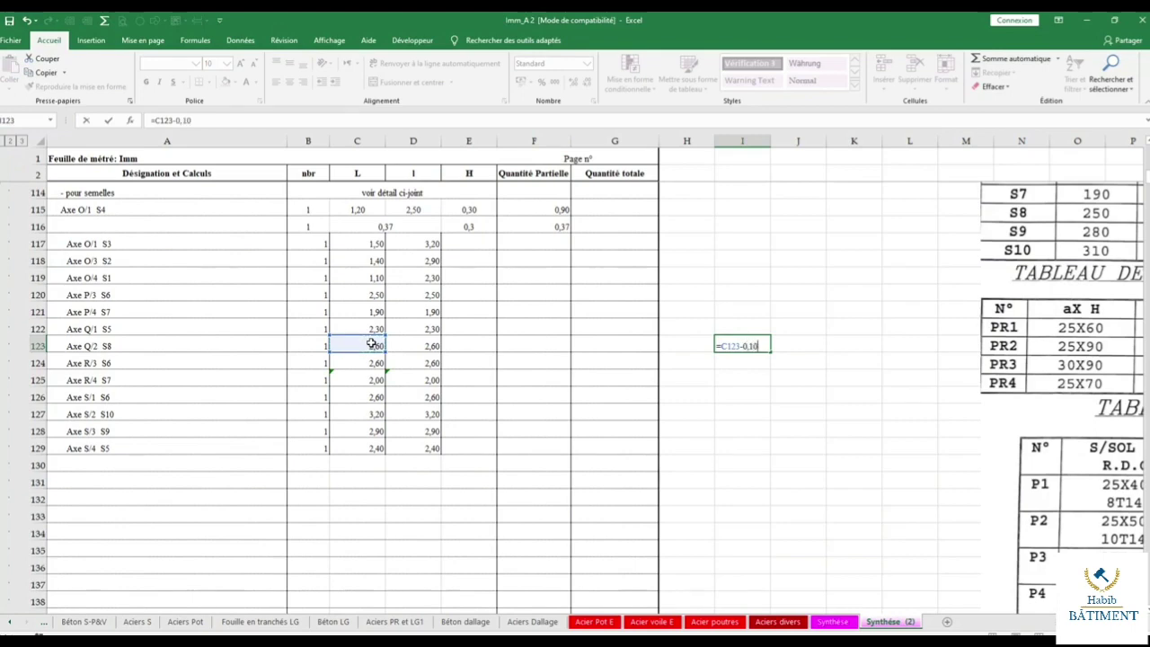
pyautogui.press('Return')
pyautogui.click(744, 345)
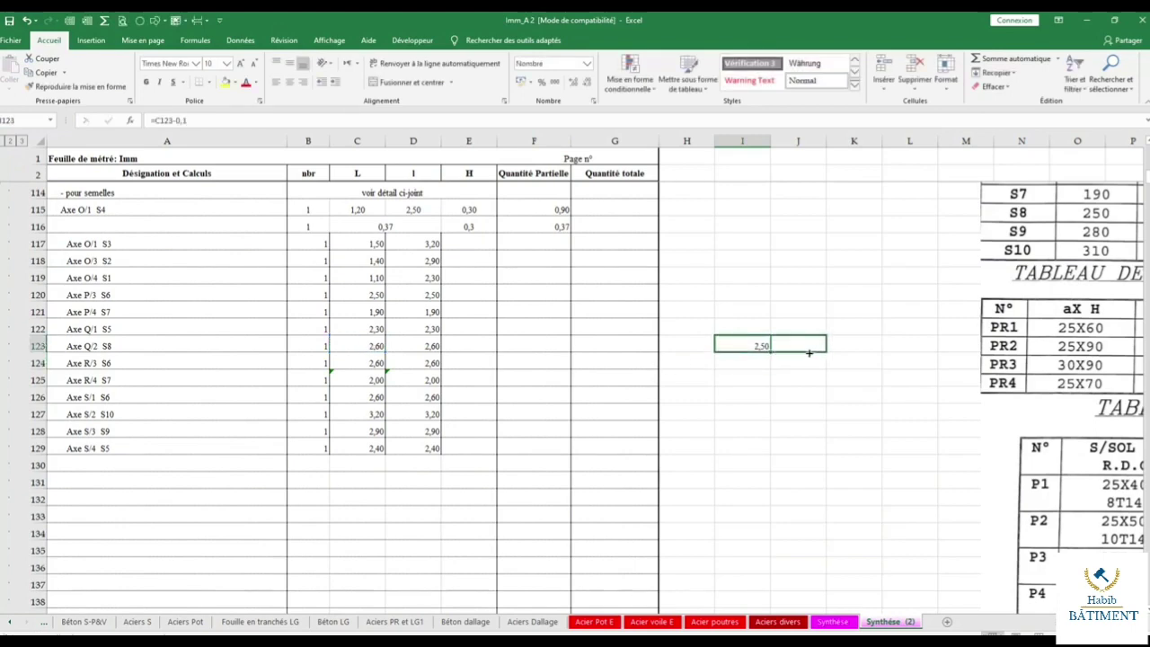
pyautogui.moveTo(770, 353)
pyautogui.mouseDown()
pyautogui.moveTo(814, 353)
pyautogui.moveTo(823, 433)
pyautogui.mouseUp()
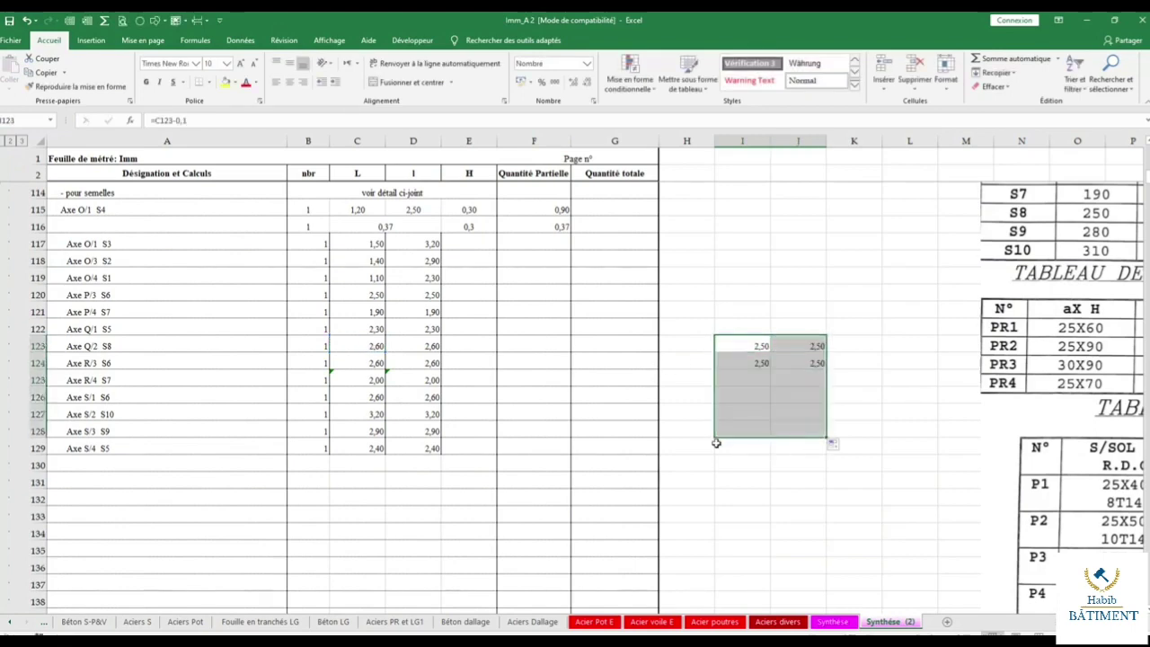
# Check the row 122–123 dimension formulas and extend the helper formulas to row 129.
pyautogui.click(373, 345)
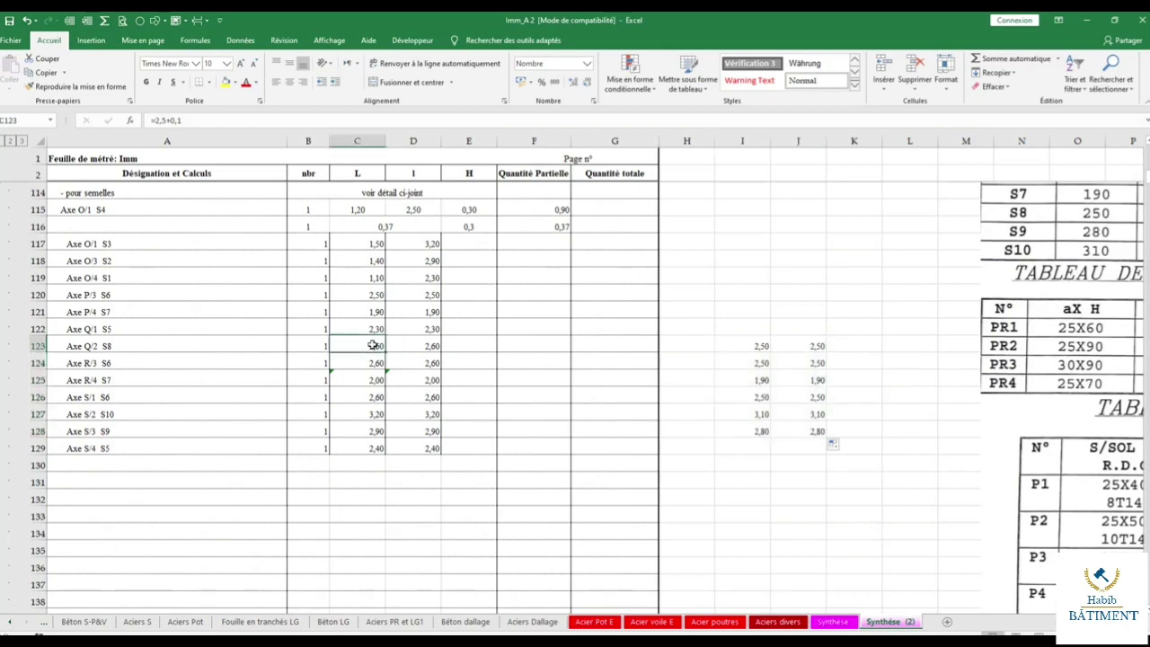
pyautogui.click(372, 327)
pyautogui.click(409, 327)
pyautogui.click(372, 345)
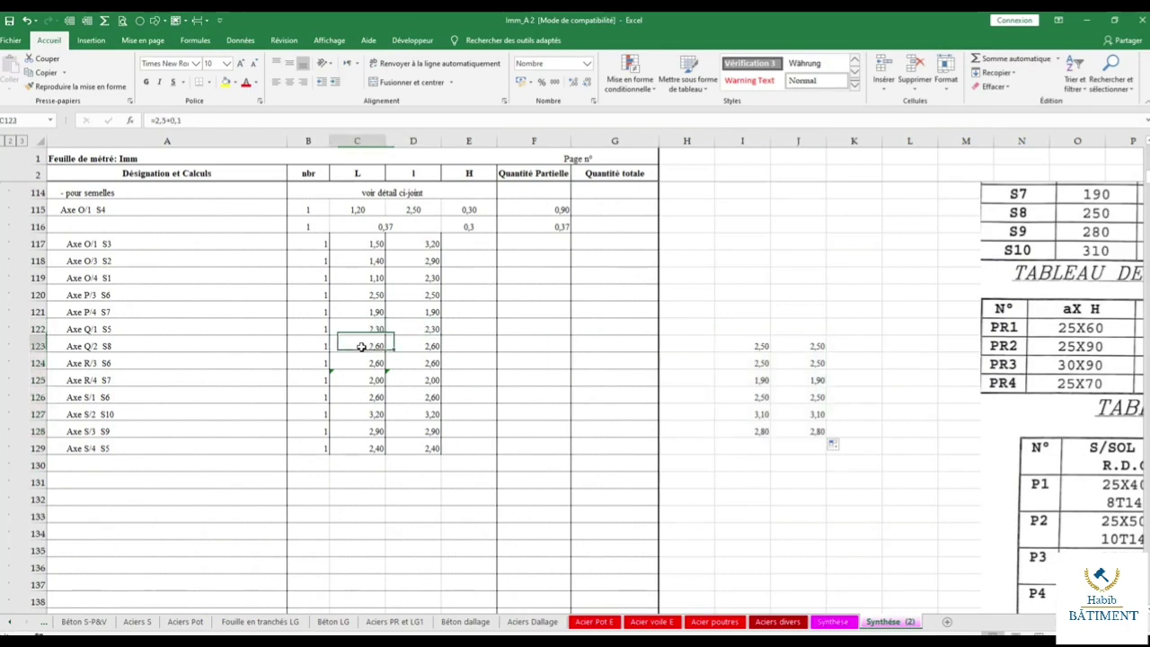
pyautogui.click(416, 346)
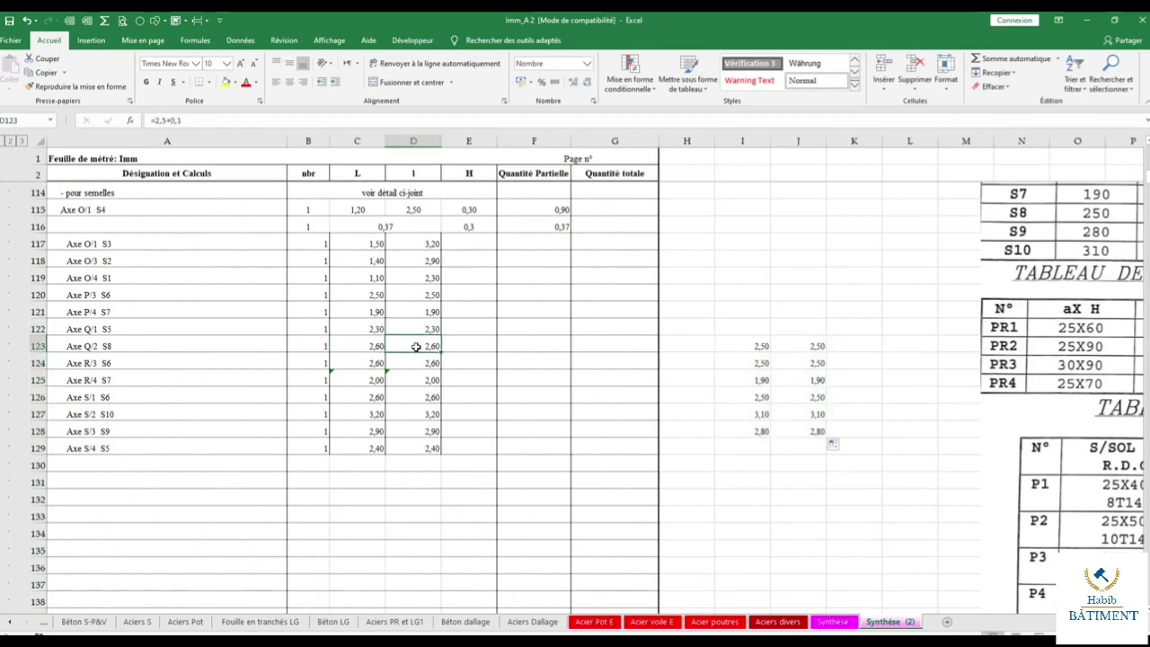
pyautogui.moveTo(762, 431); pyautogui.dragTo(797, 432)
pyautogui.click(834, 445)
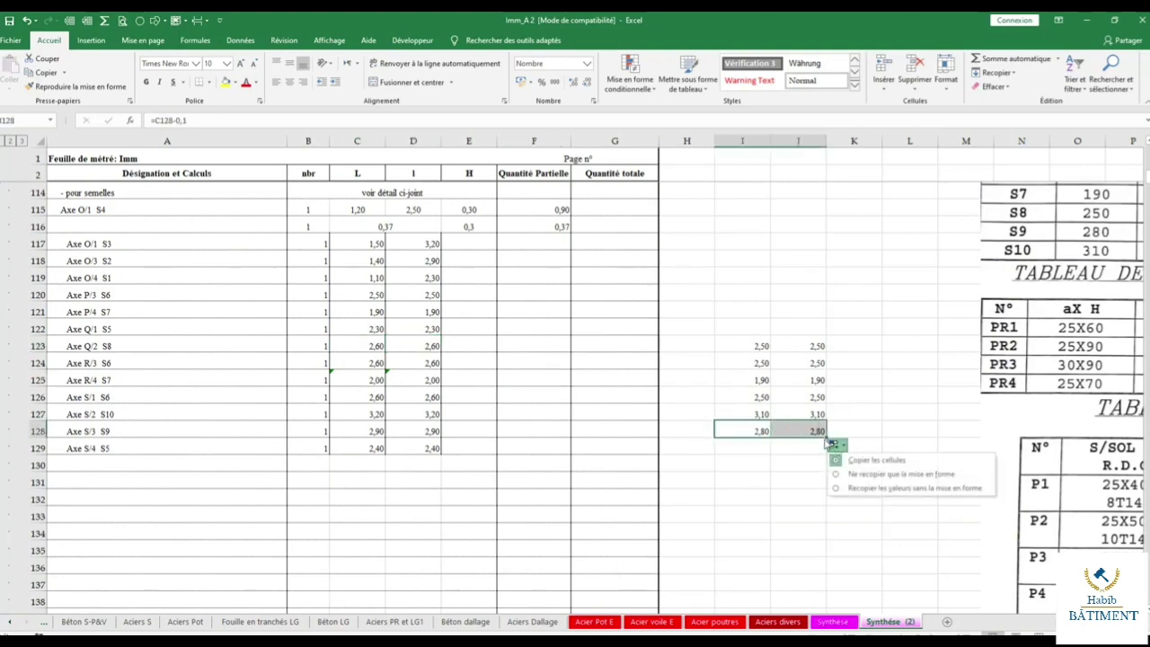
pyautogui.click(834, 444)
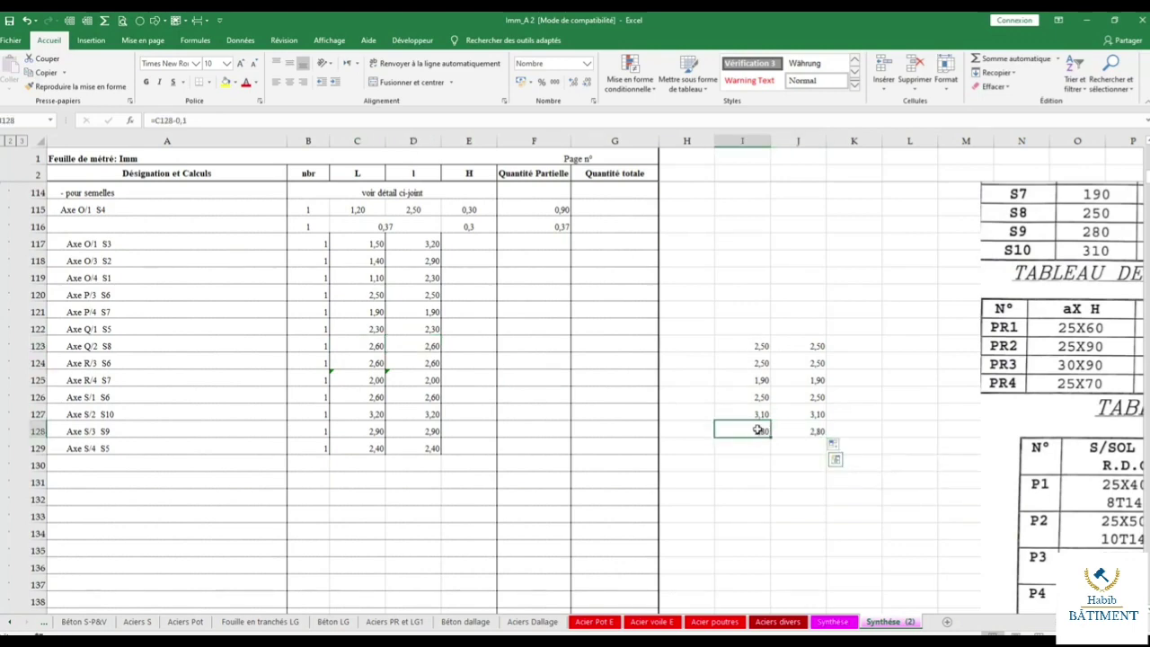
pyautogui.moveTo(824, 434); pyautogui.dragTo(815, 447)
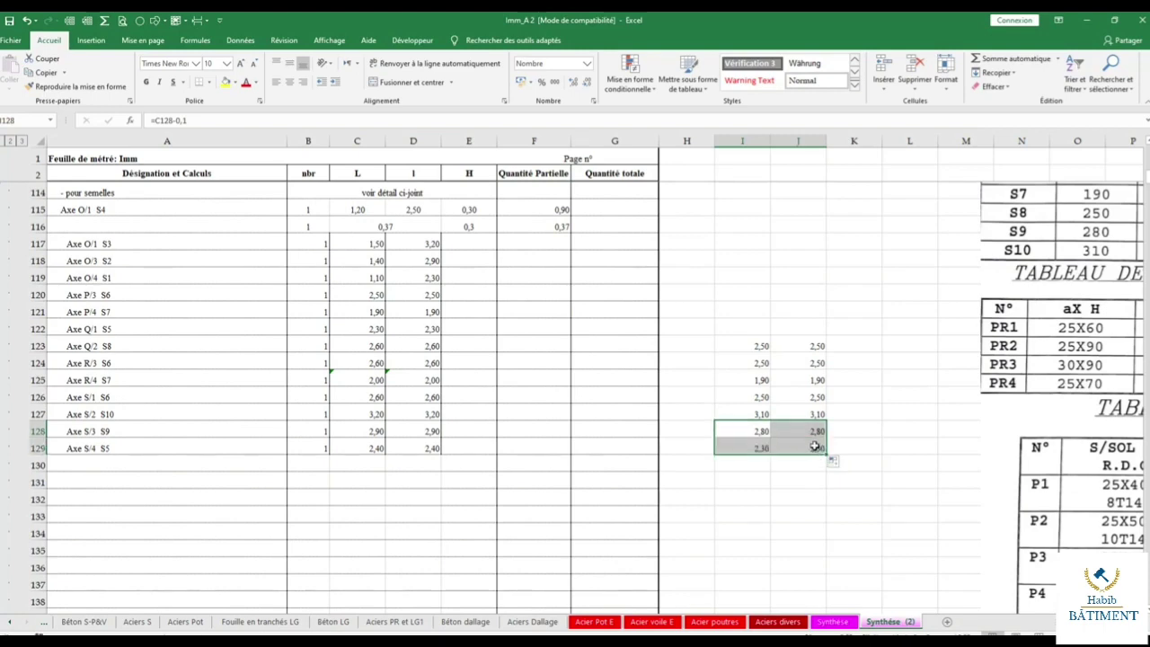
# Copy the reduced helper dimensions and paste them as values into C123:D129.
pyautogui.moveTo(751, 346); pyautogui.dragTo(813, 449)
pyautogui.rightClick(749, 366)
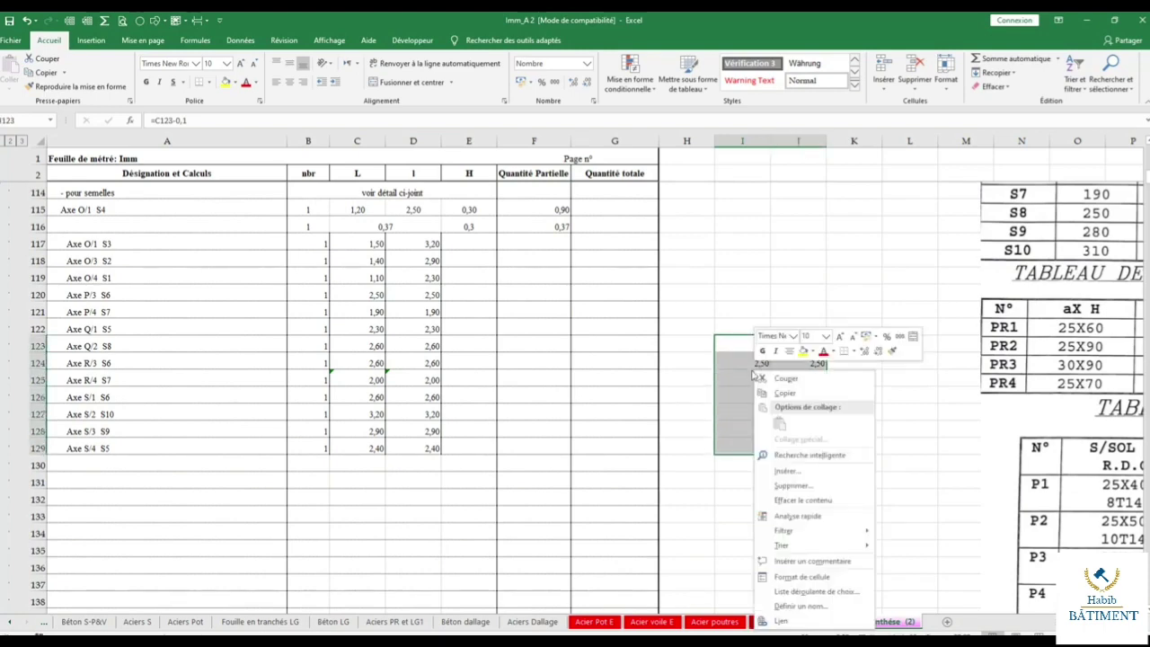
pyautogui.click(770, 395)
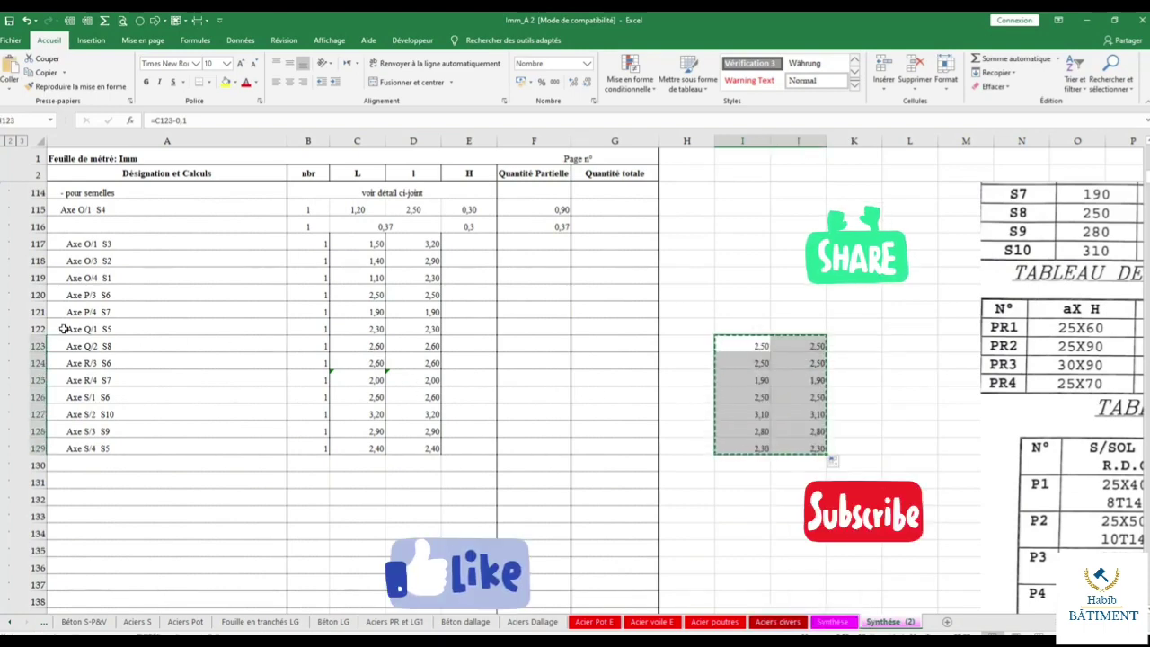
pyautogui.click(35, 329)
pyautogui.click(37, 346)
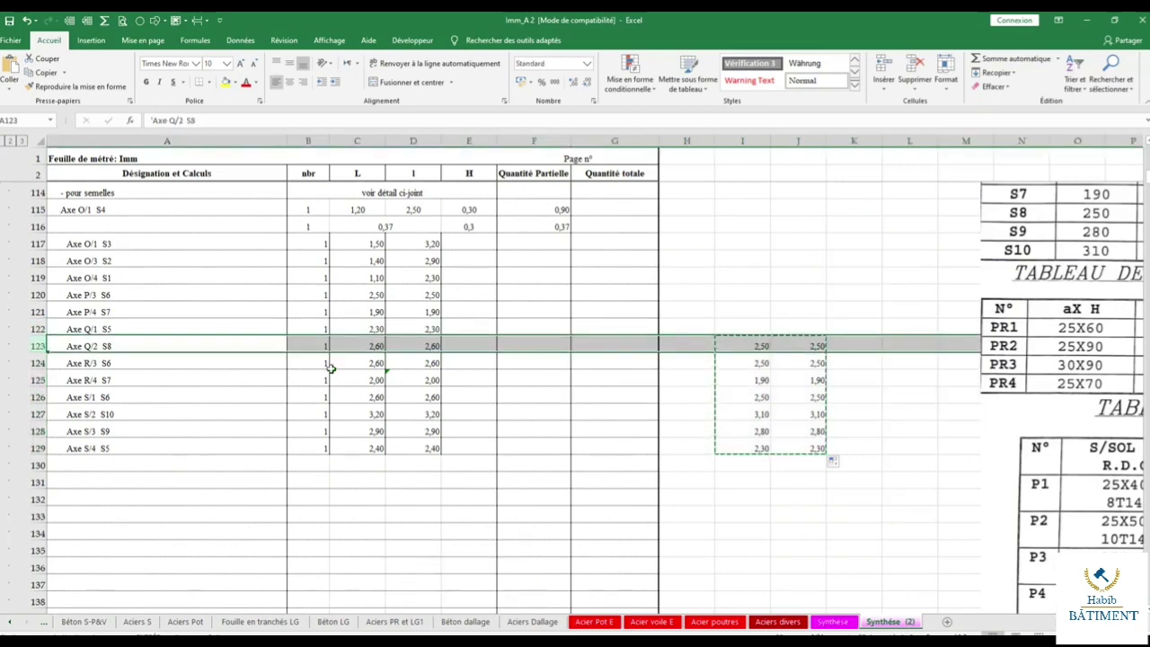
pyautogui.click(350, 348)
pyautogui.rightClick(350, 347)
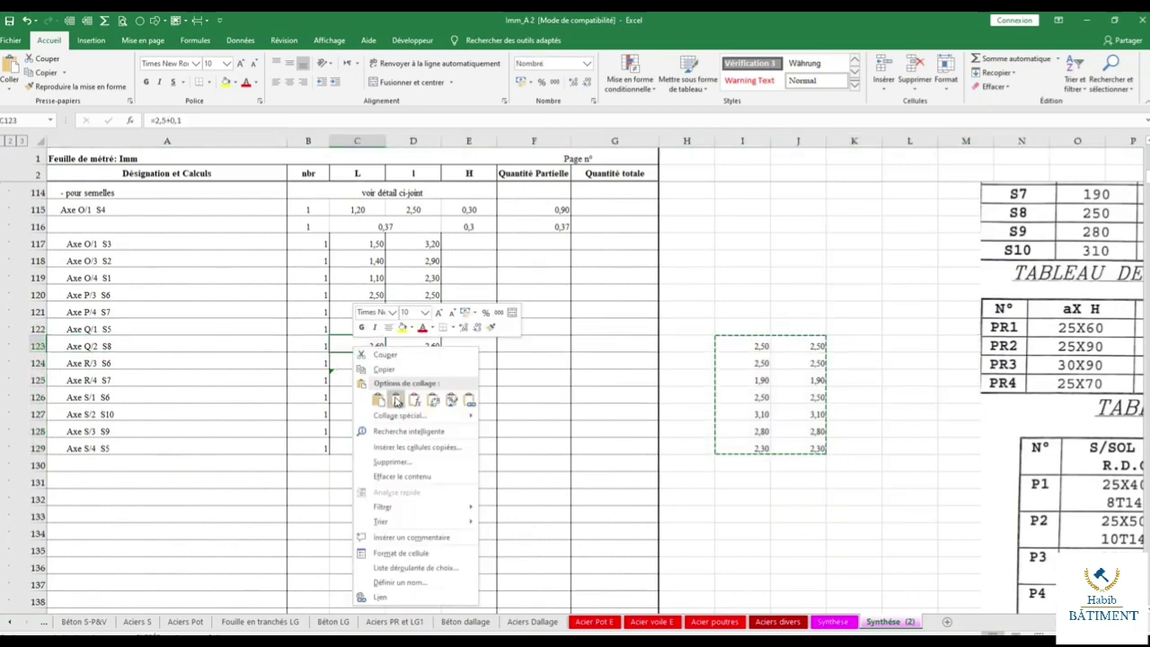
pyautogui.click(395, 401)
# Clear the helper cells I123:J129 and move the footing schedule image beside the takeoff.
pyautogui.moveTo(742, 346); pyautogui.dragTo(813, 447)
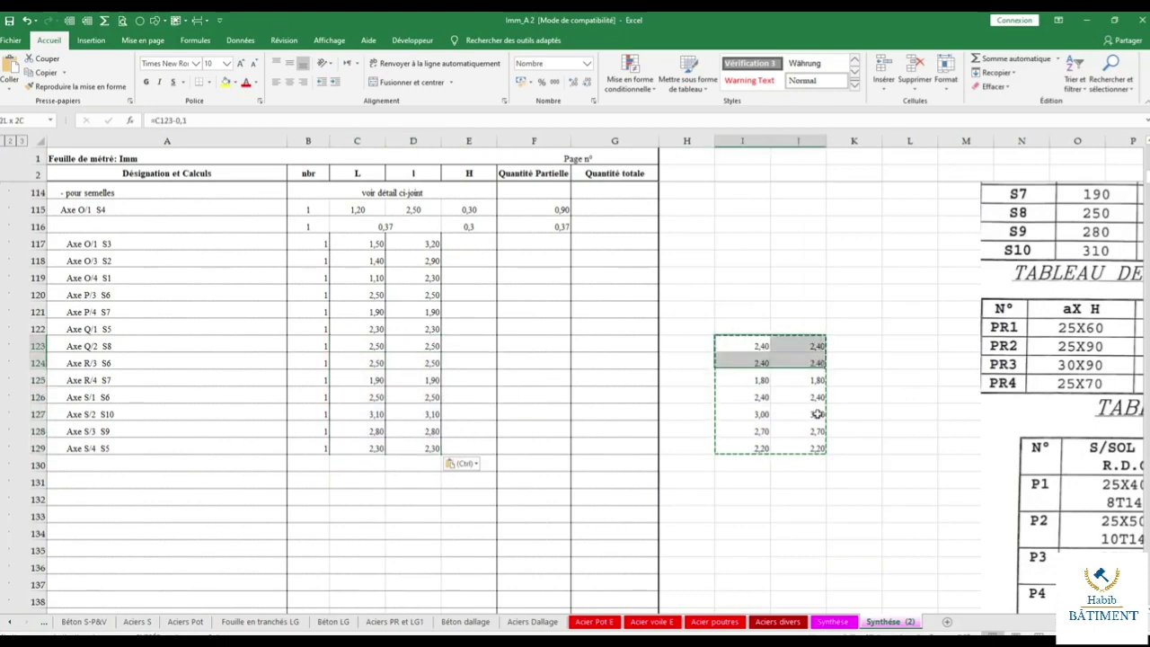
pyautogui.press('Delete')
pyautogui.click(700, 444)
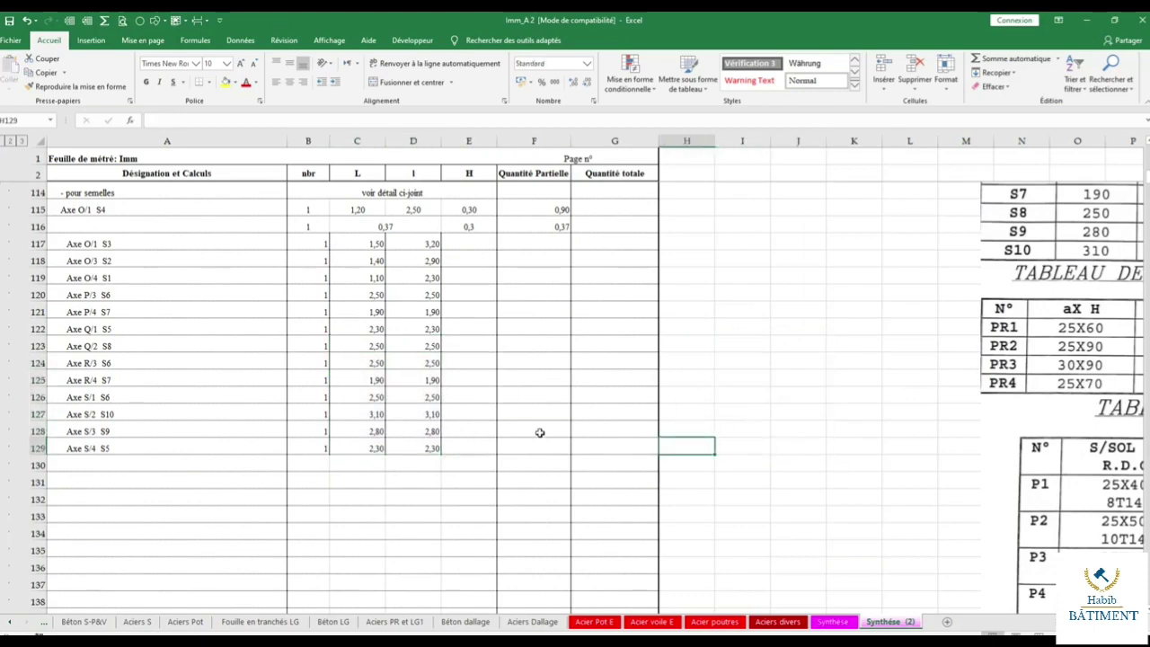
pyautogui.click(380, 364)
pyautogui.click(426, 364)
pyautogui.scroll(2, 439, 398)
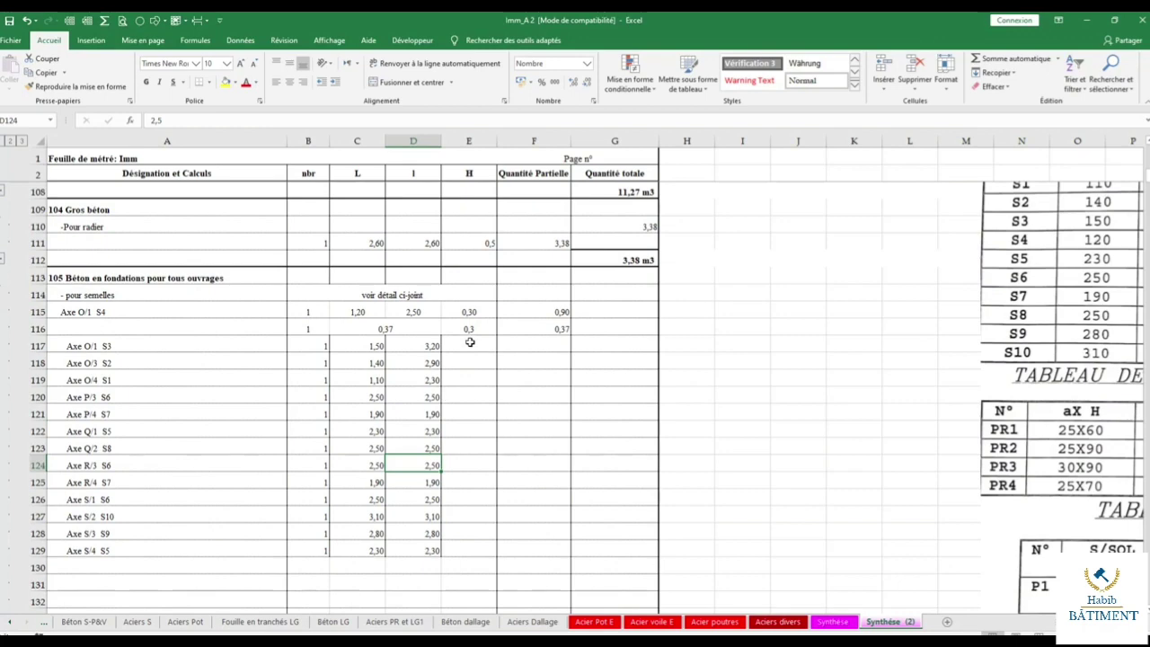
pyautogui.moveTo(992, 282); pyautogui.dragTo(429, 372)
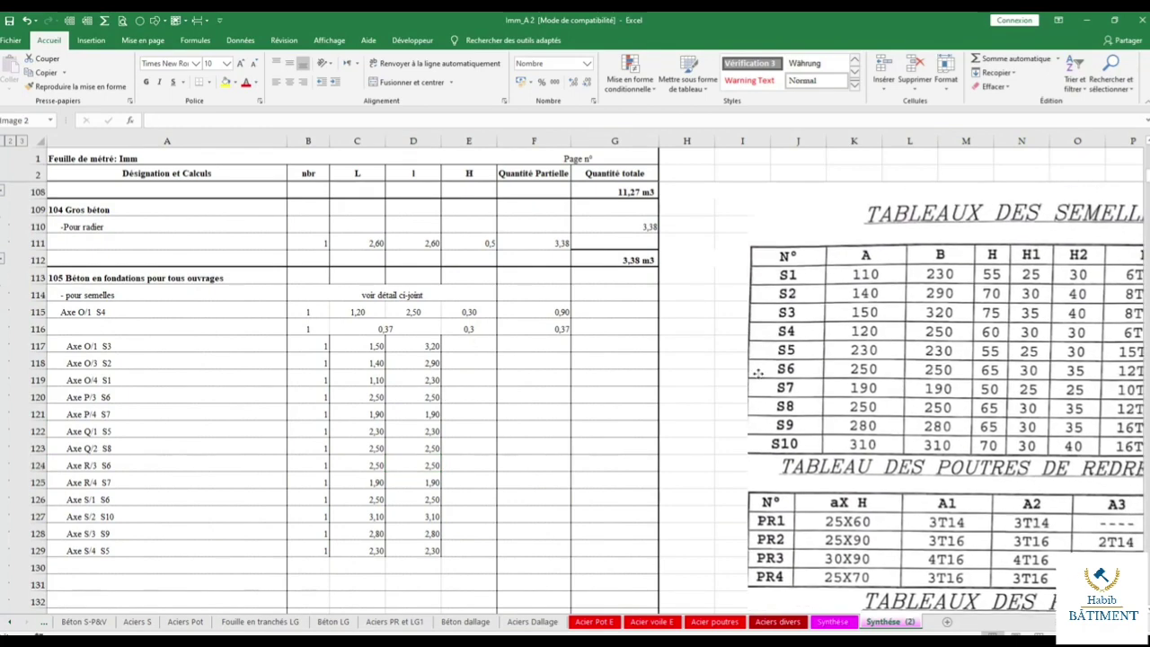
pyautogui.scroll(-1, 432, 348)
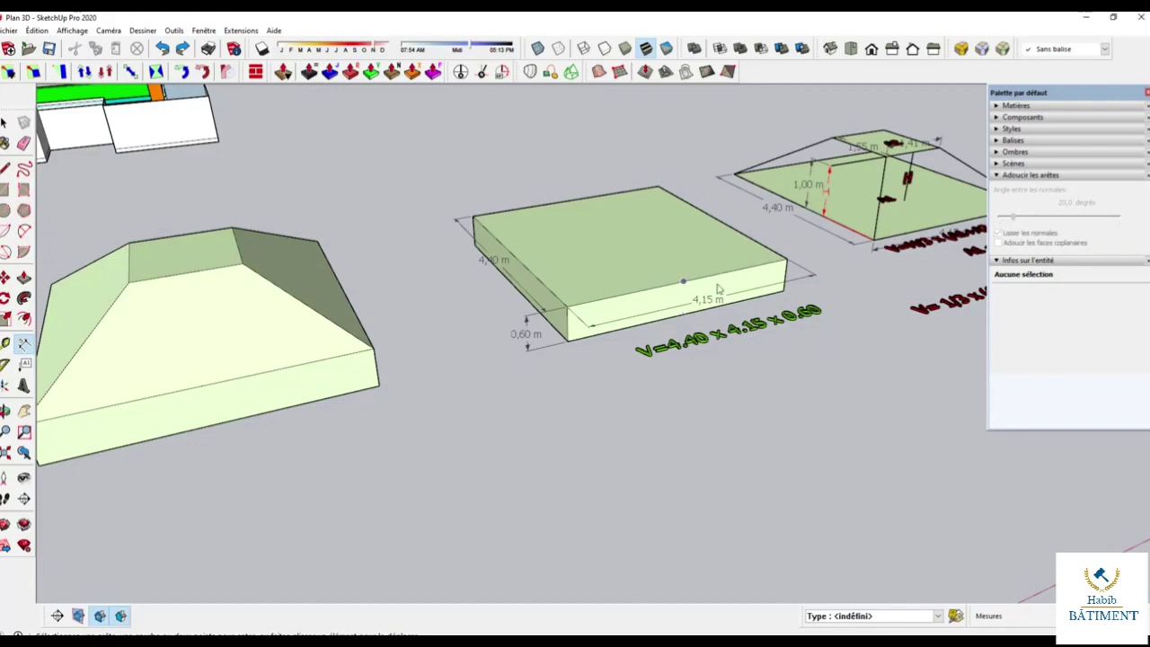
# Return to the Select tool while reviewing the SketchUp footing models.
pyautogui.press('space')
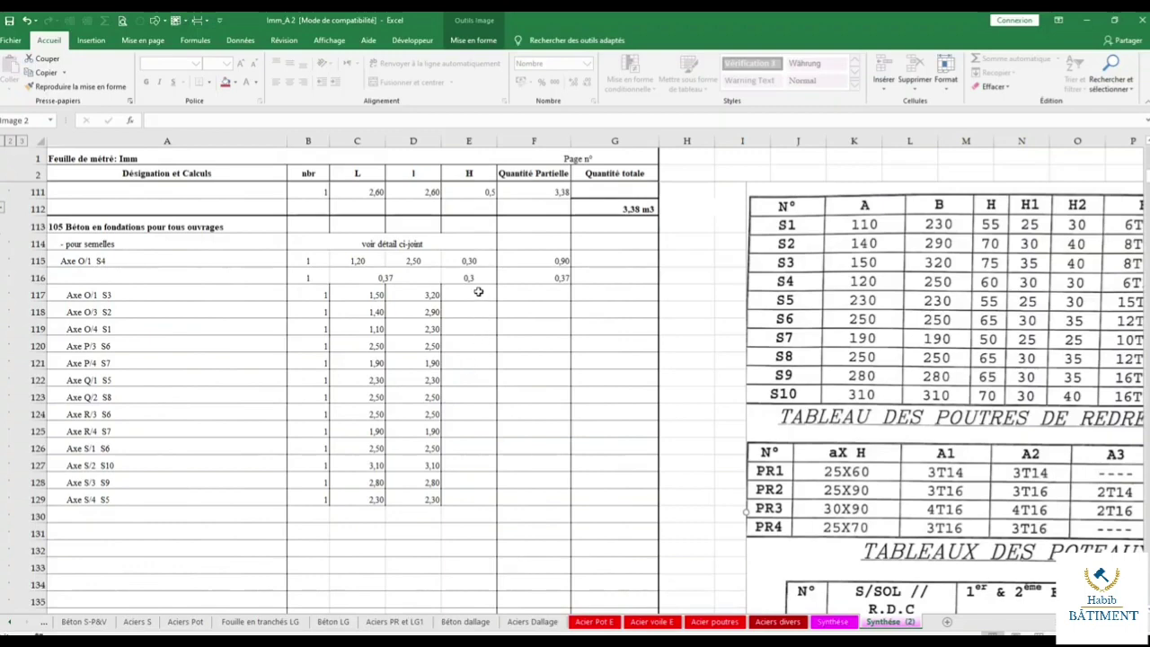
# Enter heights 0,35 in E117 and 0,3 in E118 by hand.
pyautogui.click(479, 292)
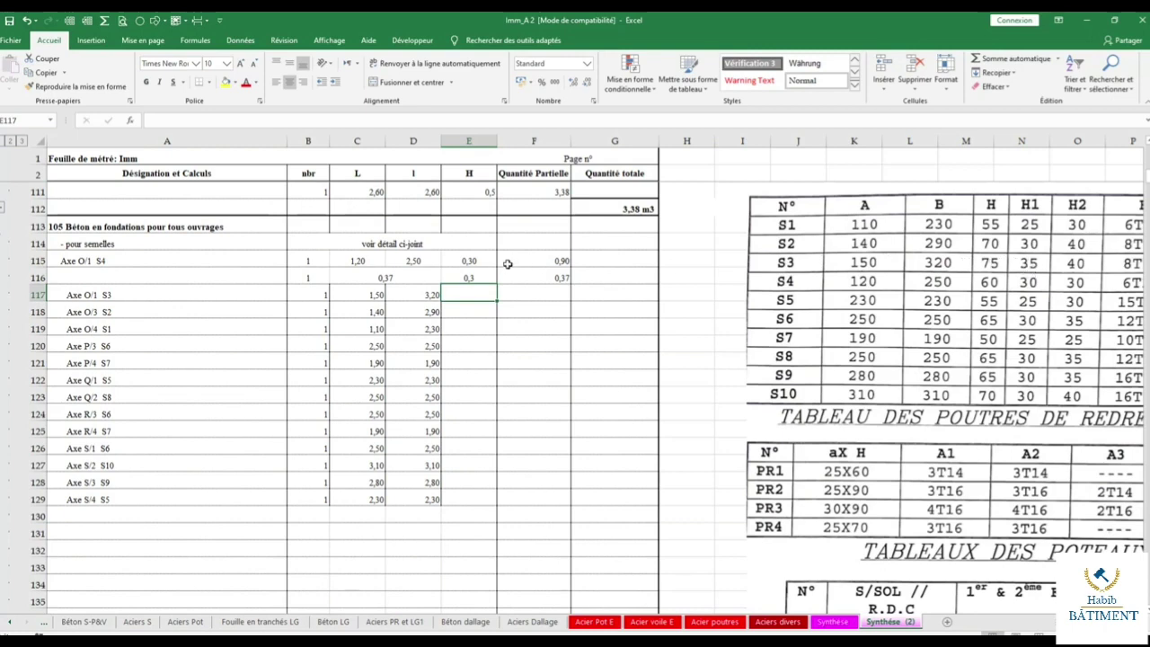
pyautogui.write('0,35')
pyautogui.press('Return')
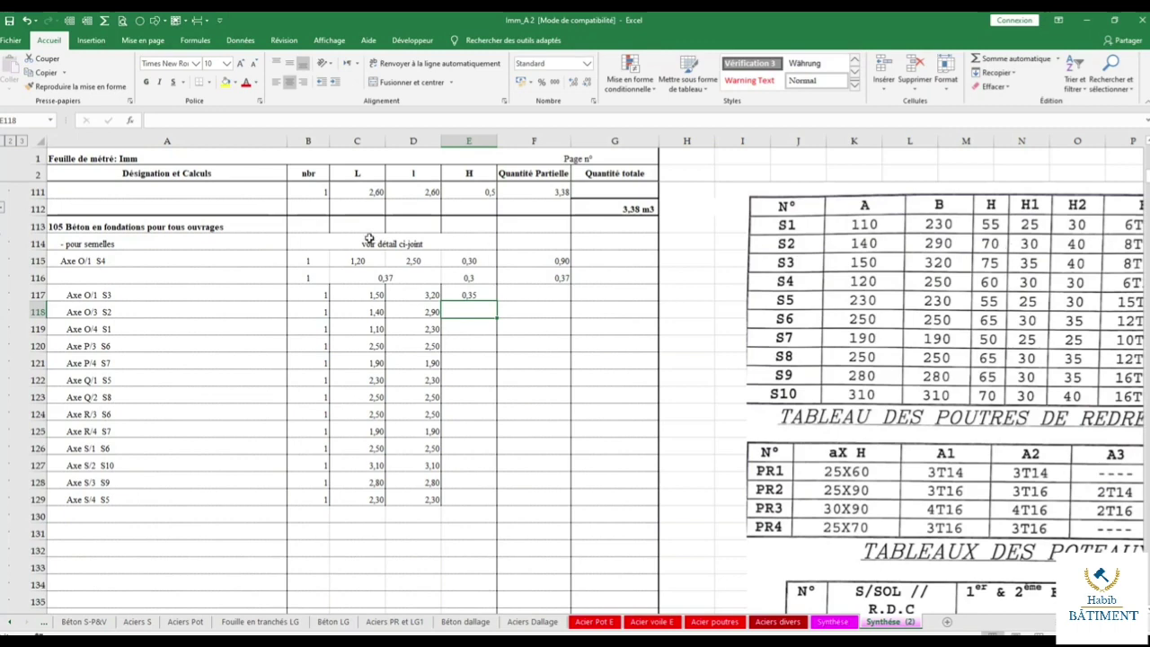
pyautogui.write(',30')
pyautogui.press('Return')
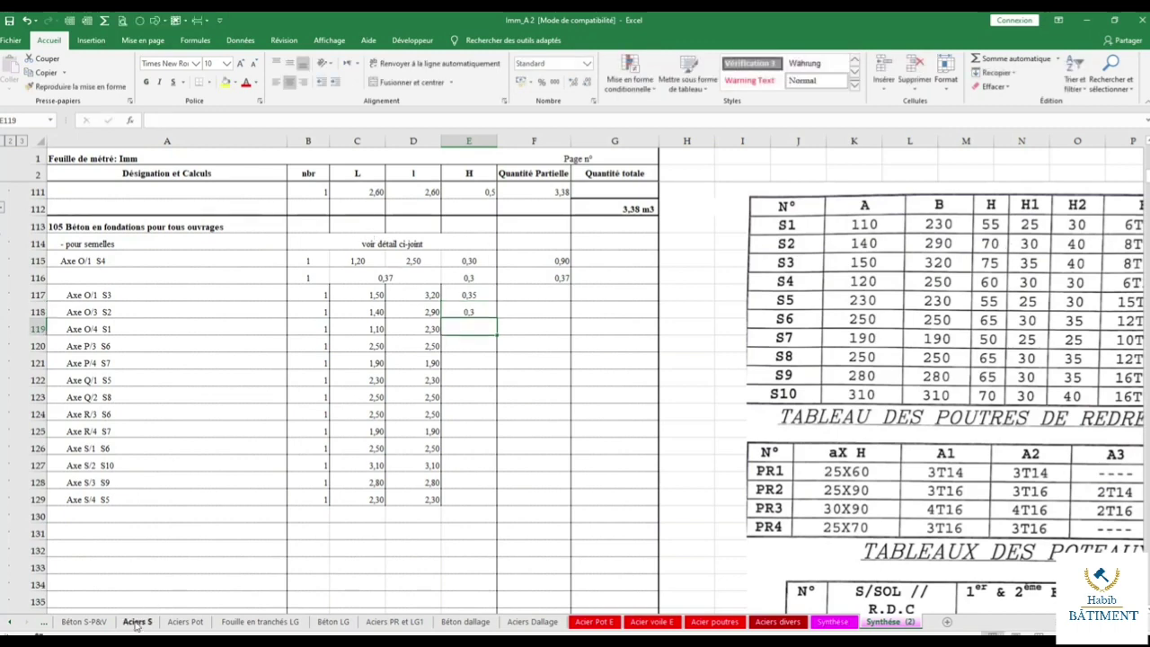
# Copy the footing heights on Béton S-P&V and correct row 117's label to Axe O/2 S3.
pyautogui.click(86, 622)
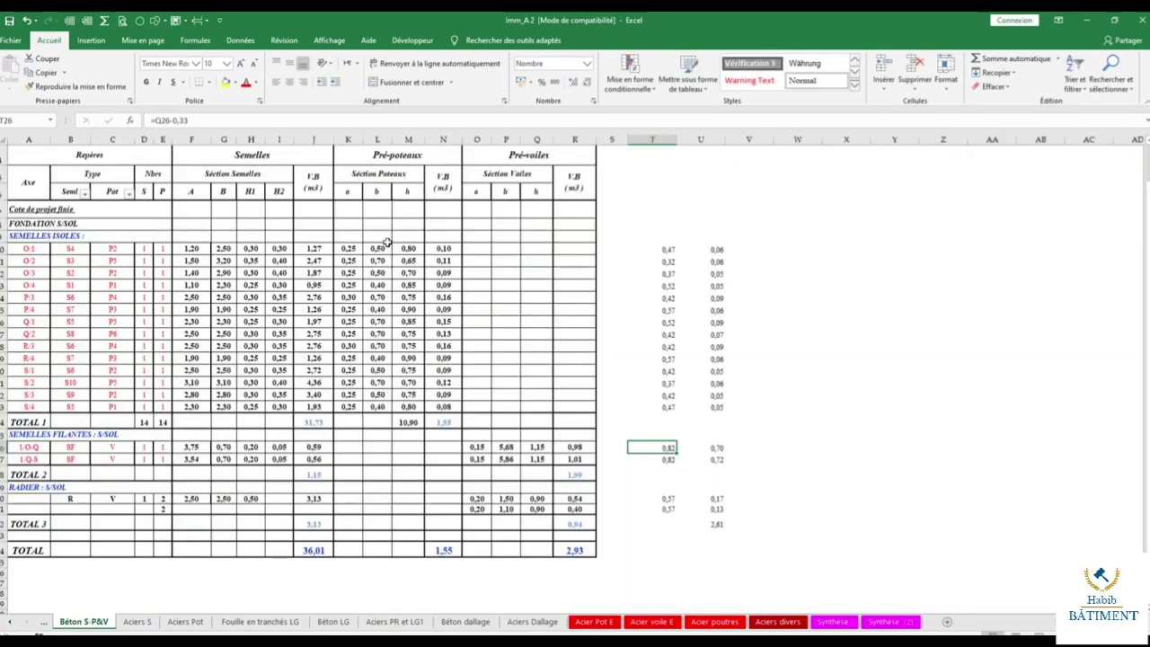
pyautogui.moveTo(261, 248); pyautogui.dragTo(253, 406)
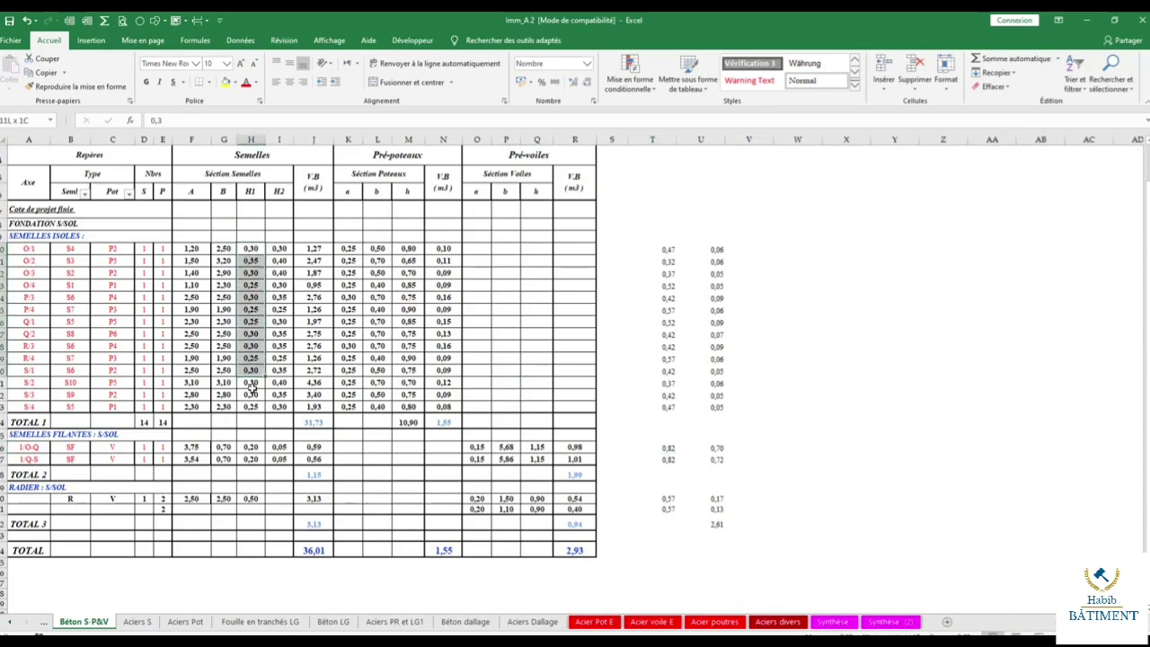
pyautogui.rightClick(257, 321)
pyautogui.click(284, 340)
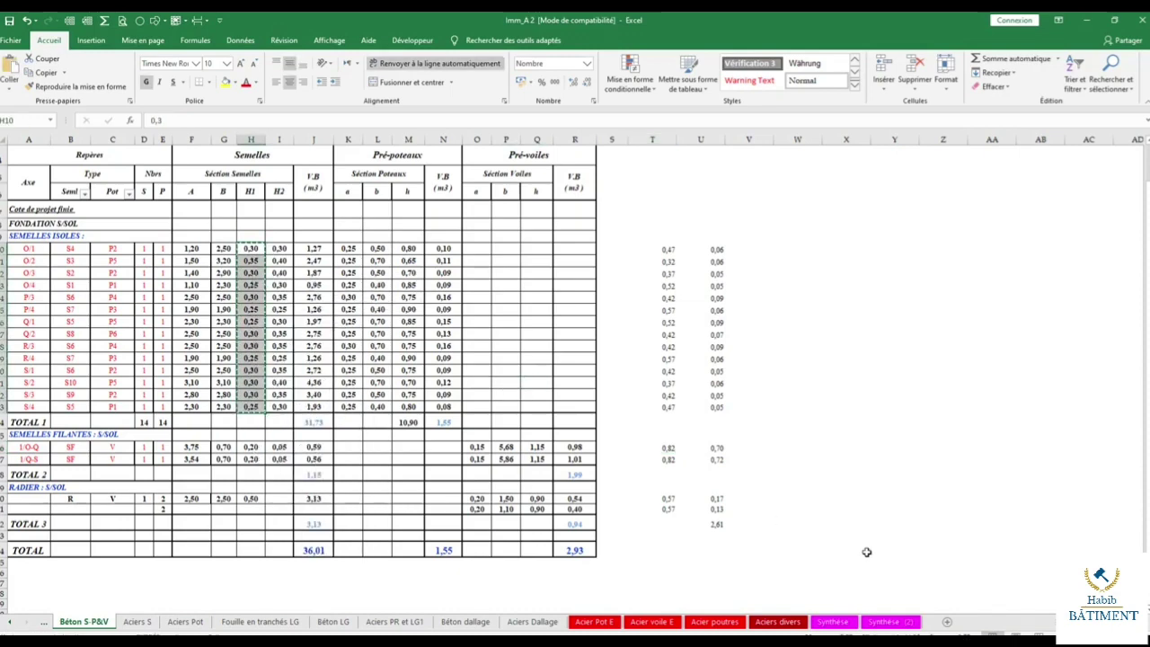
pyautogui.hotkey('ctrl', '+')
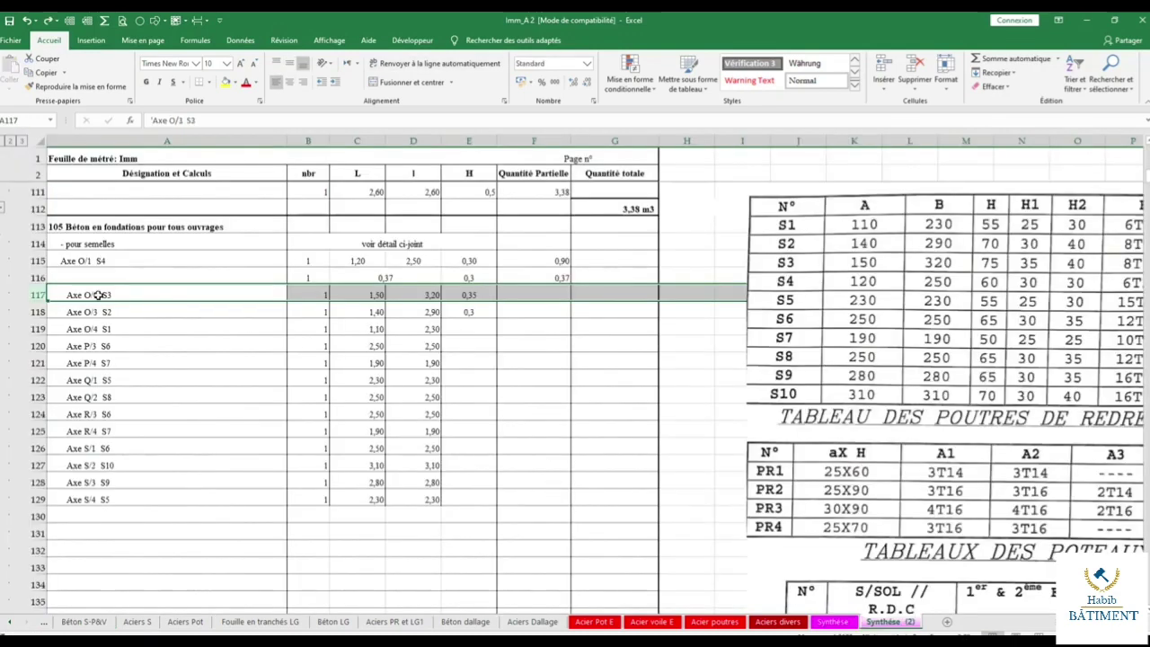
pyautogui.click(98, 295)
pyautogui.doubleClick(98, 295)
pyautogui.write('2')
pyautogui.press('Return')
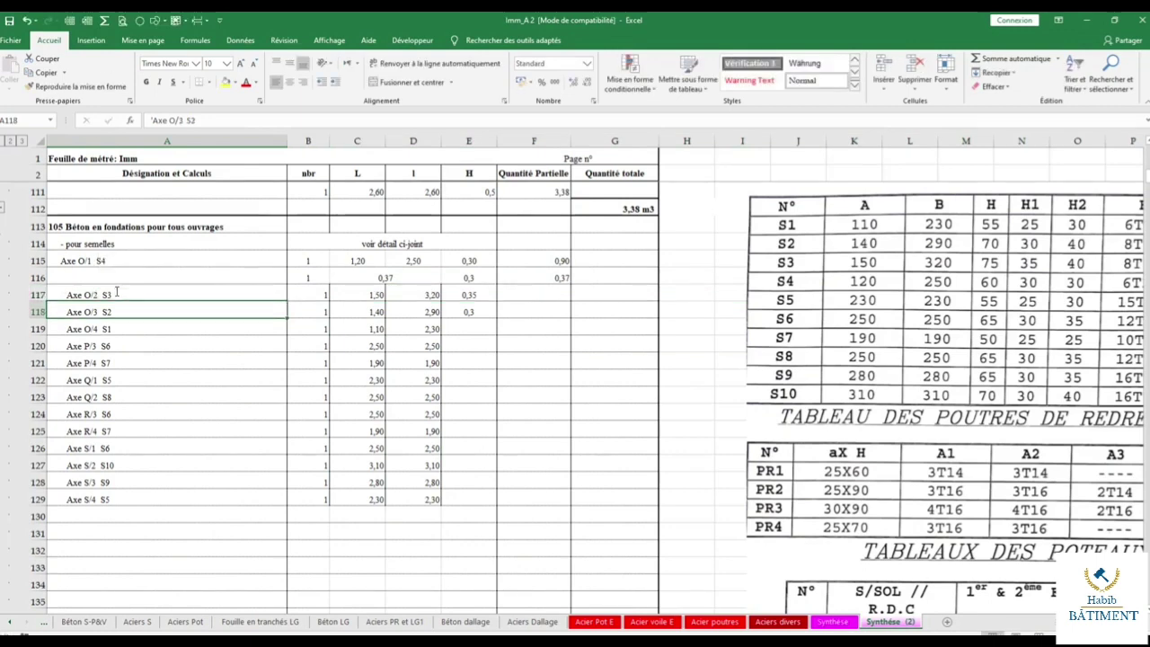
# Copy H11:H24 from Béton S-P&V and paste them as values into E117:E129.
pyautogui.click(83, 622)
pyautogui.click(253, 260)
pyautogui.moveTo(253, 260); pyautogui.dragTo(251, 407)
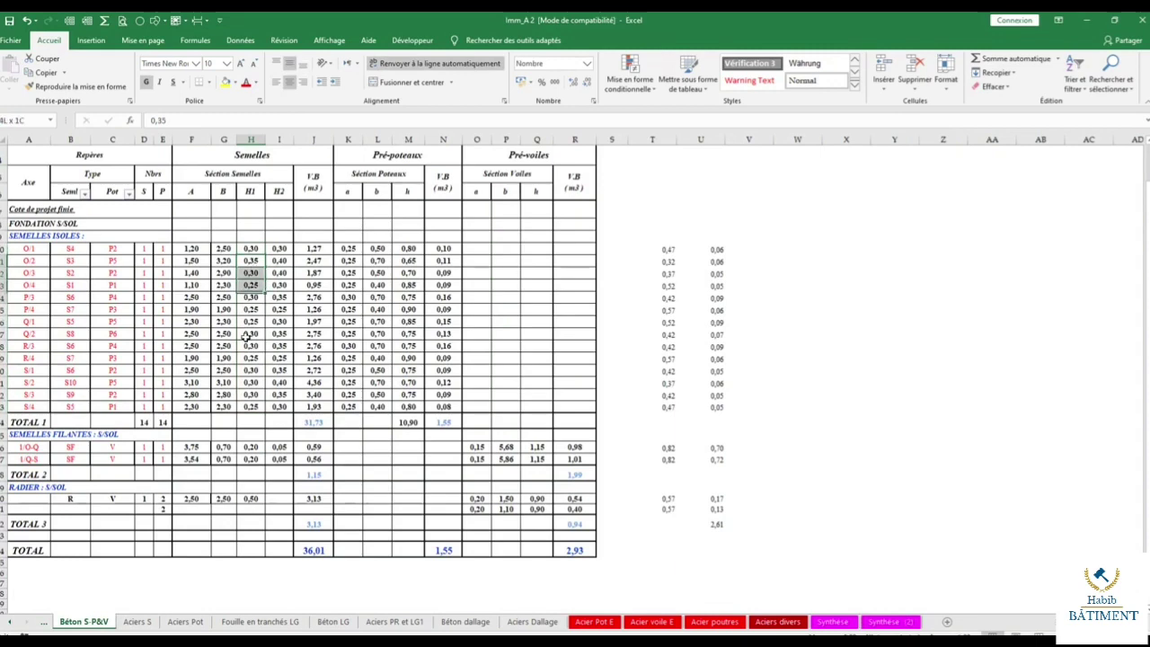
pyautogui.rightClick(245, 310)
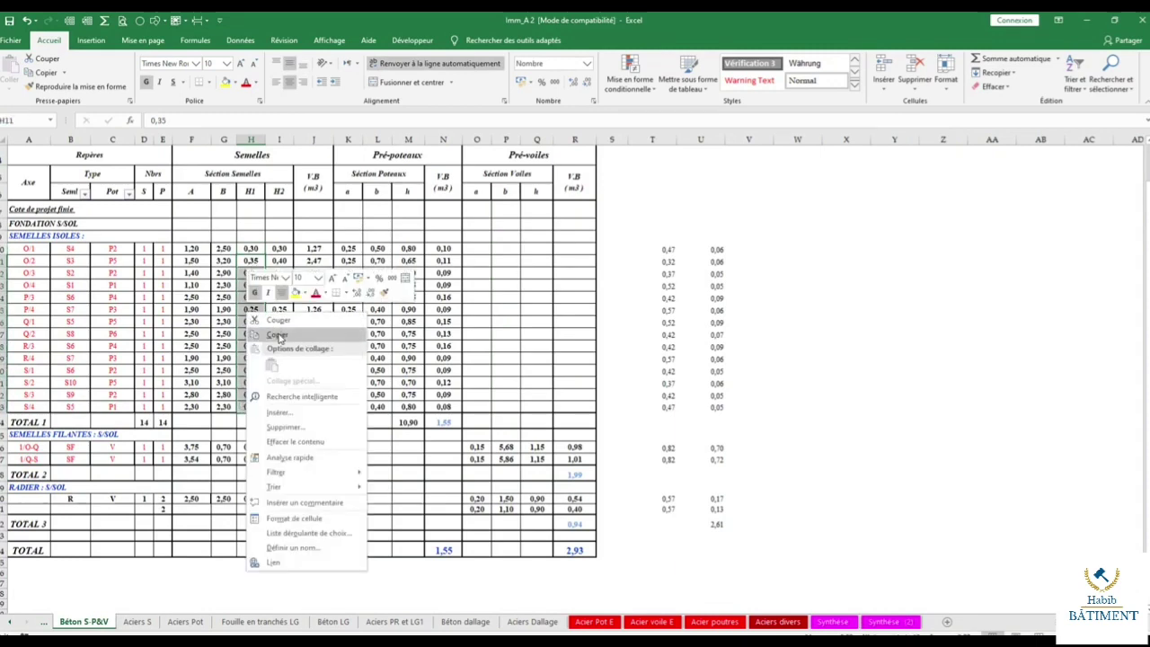
pyautogui.click(278, 328)
pyautogui.click(890, 622)
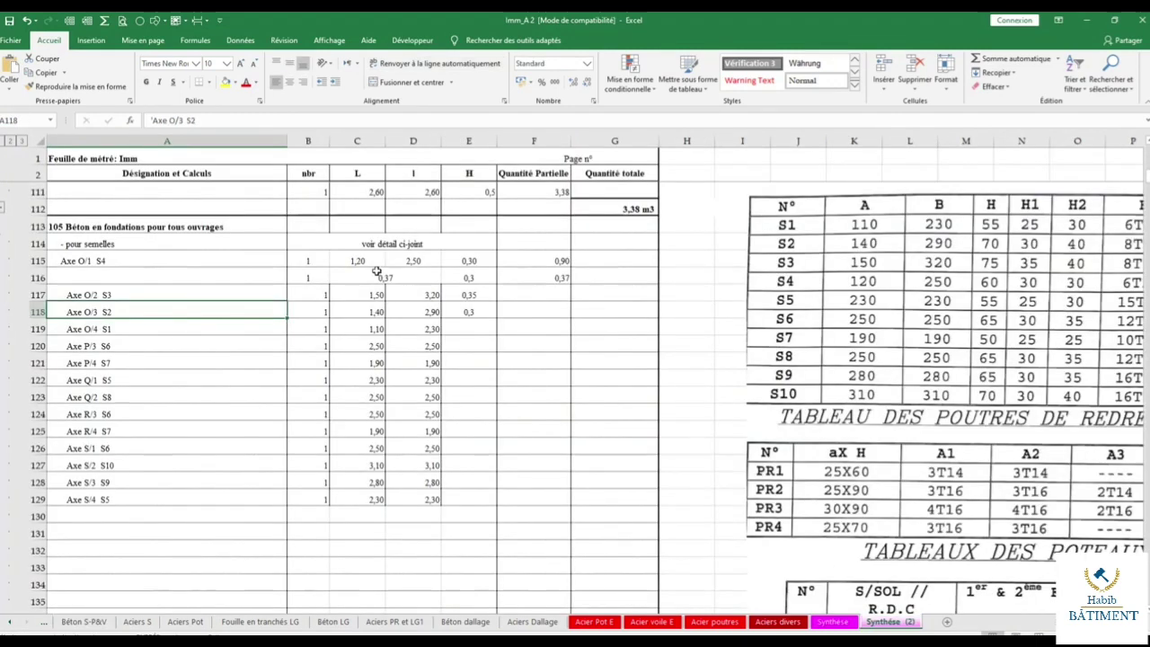
pyautogui.click(477, 294)
pyautogui.rightClick(476, 295)
pyautogui.click(503, 350)
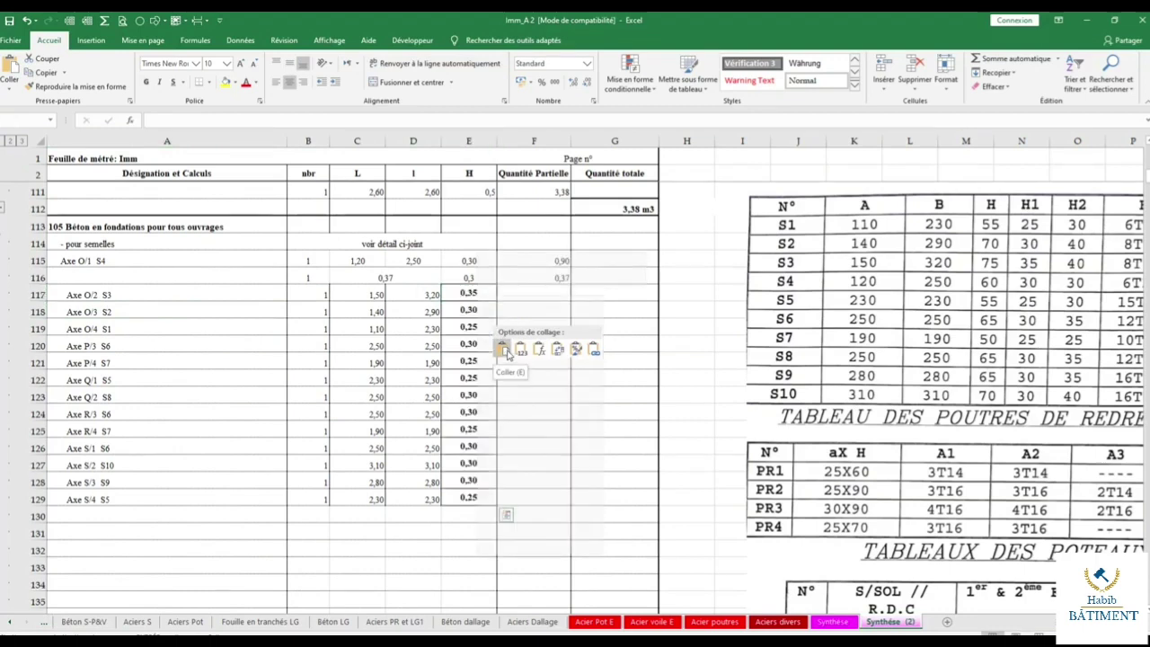
pyautogui.click(521, 350)
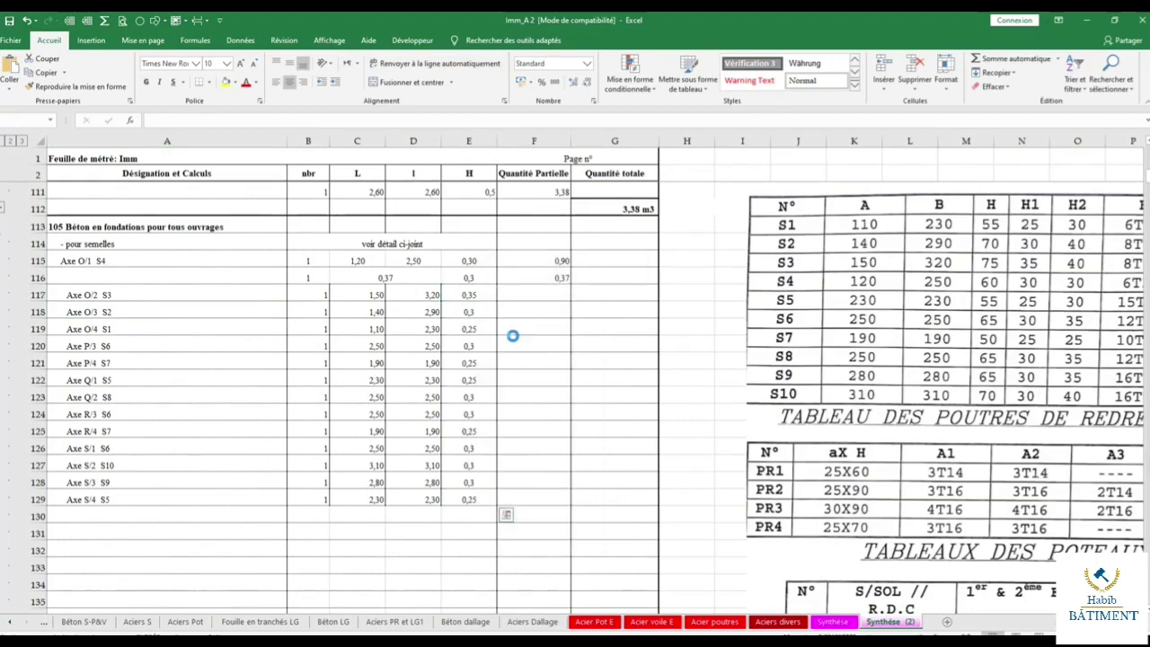
pyautogui.click(472, 294)
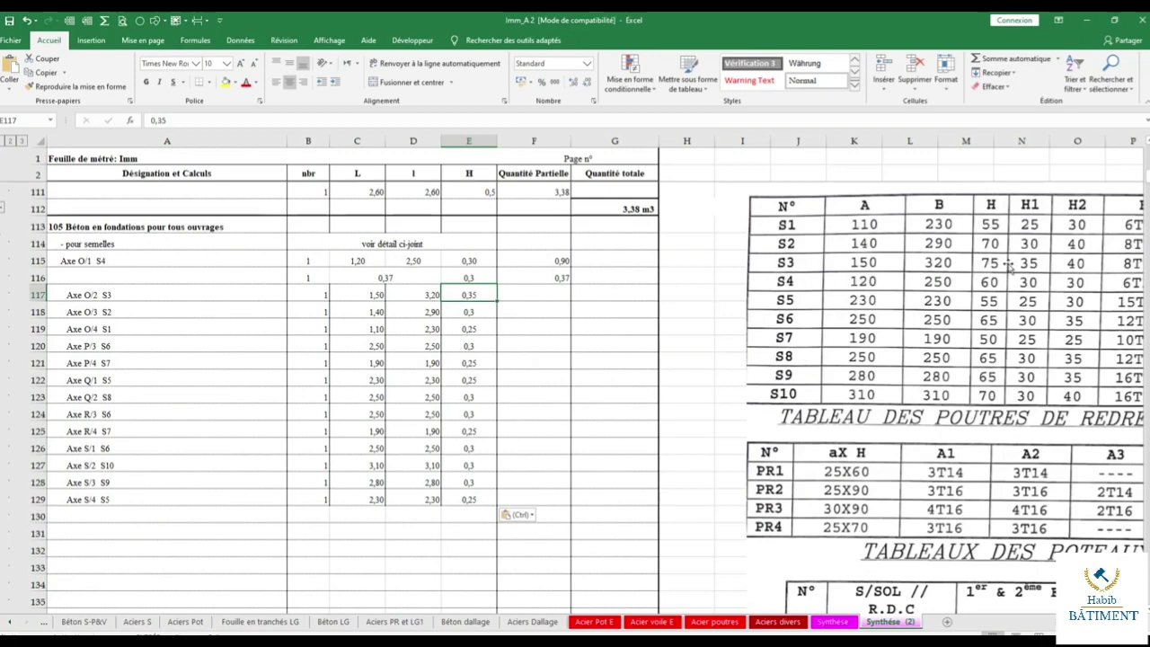
# Copy the F115 volume formula into F117:F129.
pyautogui.click(469, 499)
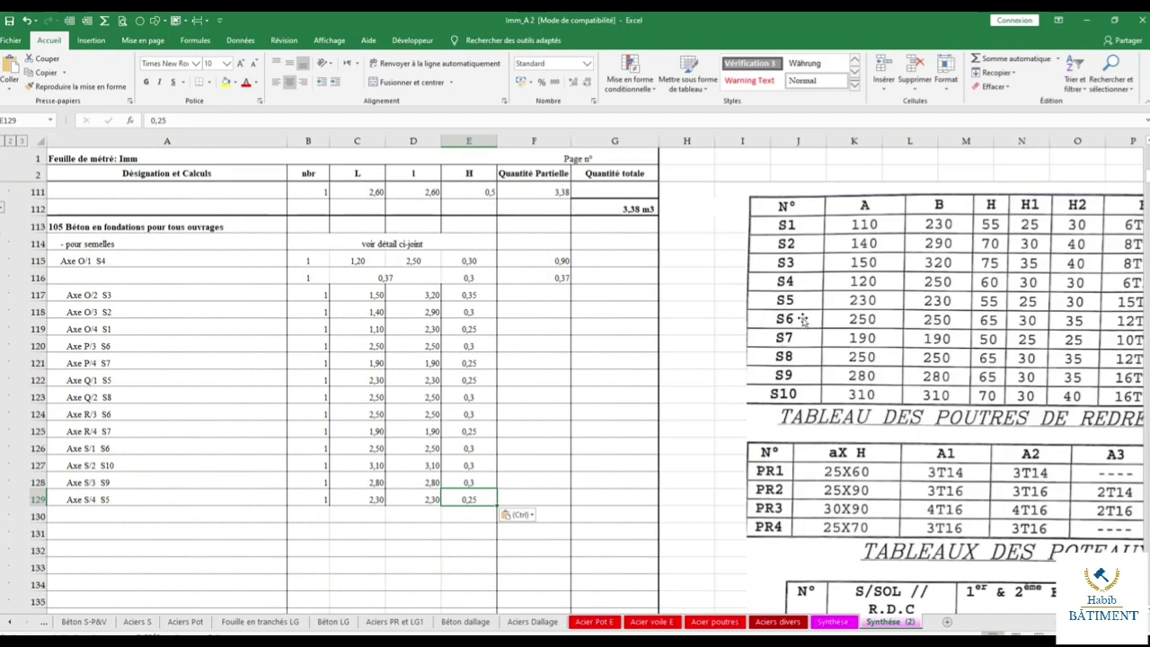
pyautogui.click(469, 377)
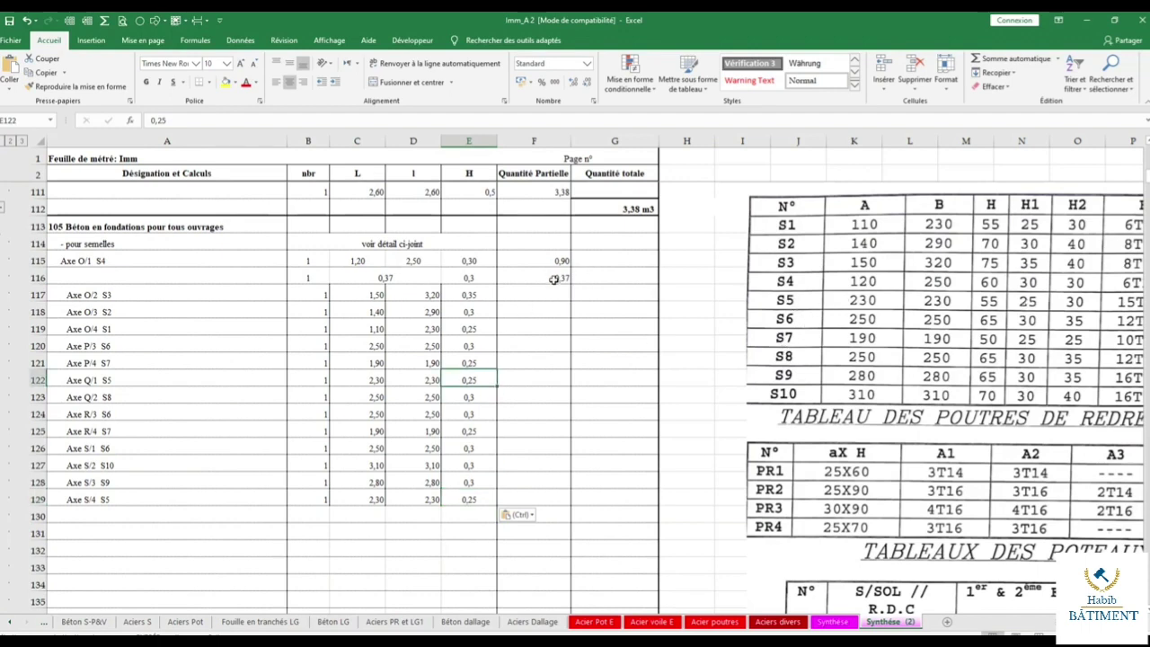
pyautogui.click(554, 279)
pyautogui.click(557, 262)
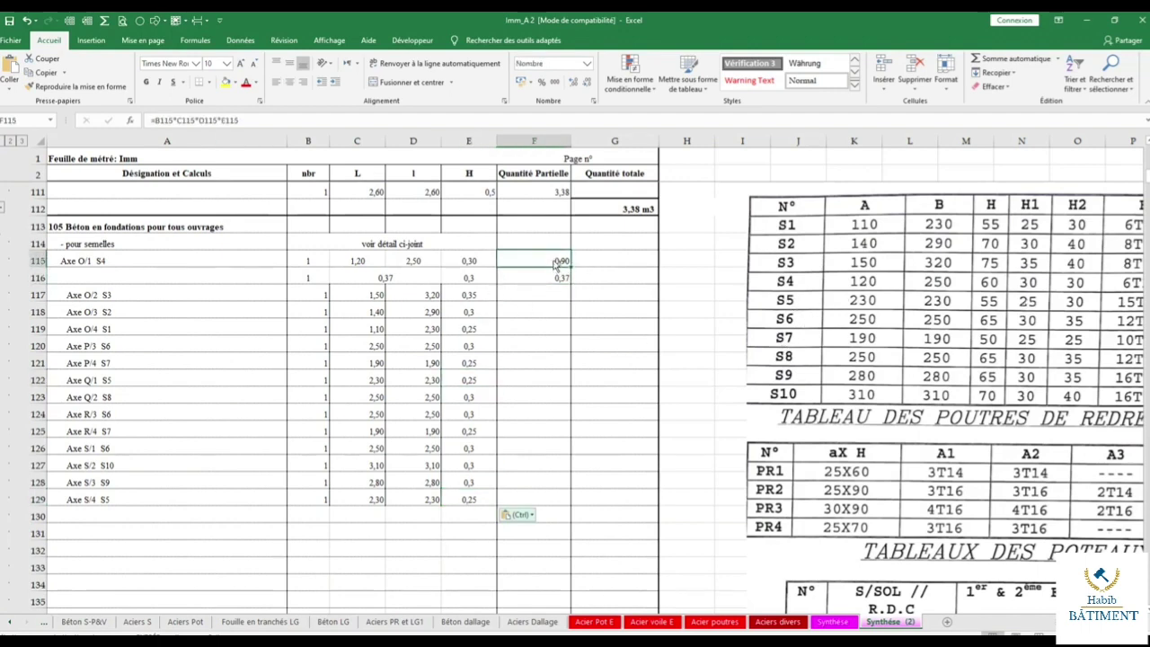
pyautogui.rightClick(556, 262)
pyautogui.click(584, 285)
pyautogui.moveTo(533, 295); pyautogui.dragTo(513, 493)
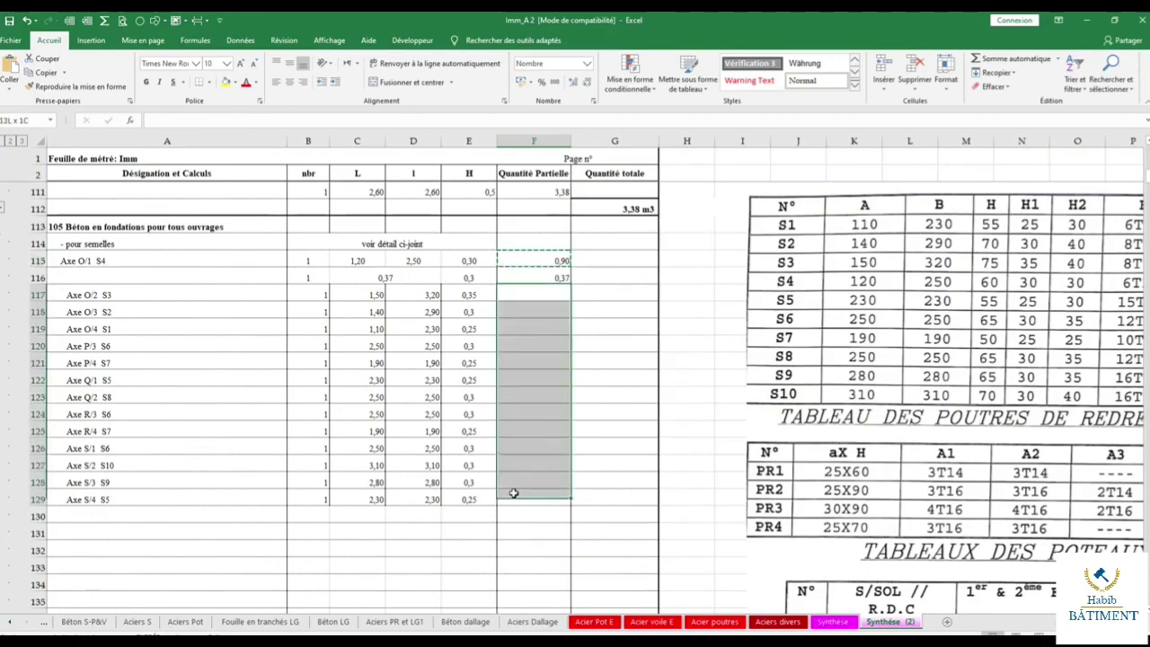
pyautogui.rightClick(519, 476)
pyautogui.click(540, 295)
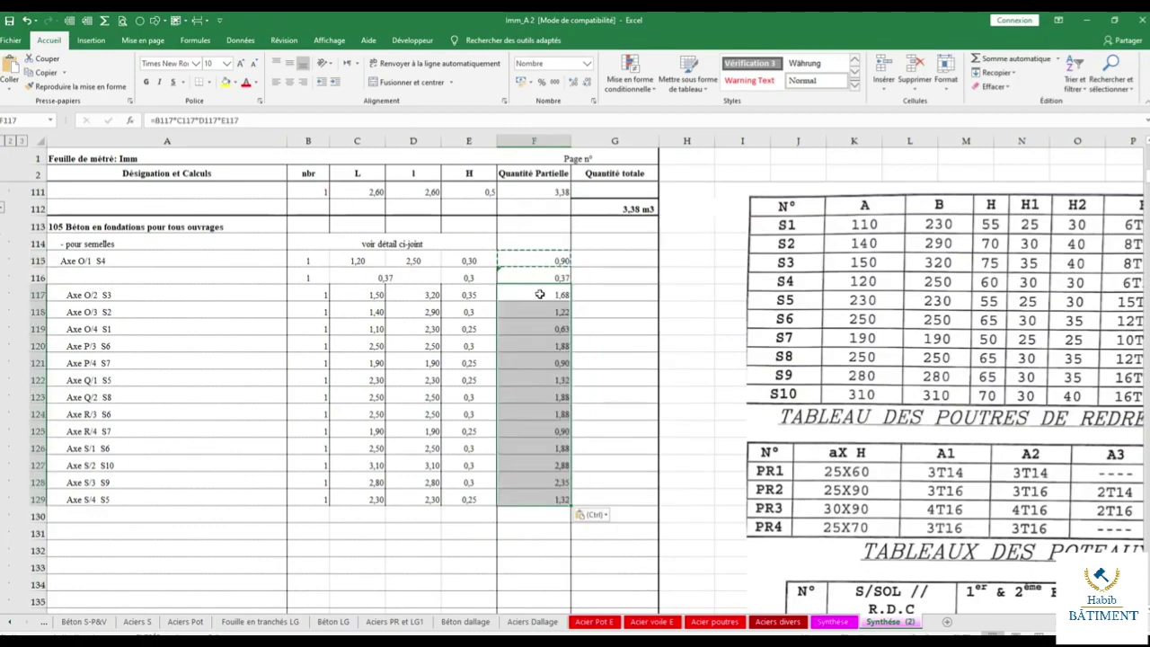
pyautogui.press('Escape')
# Re-confirm the volume formulas in F117 through F123 so they calculate.
pyautogui.doubleClick(540, 295)
pyautogui.press('Return')
pyautogui.doubleClick(531, 312)
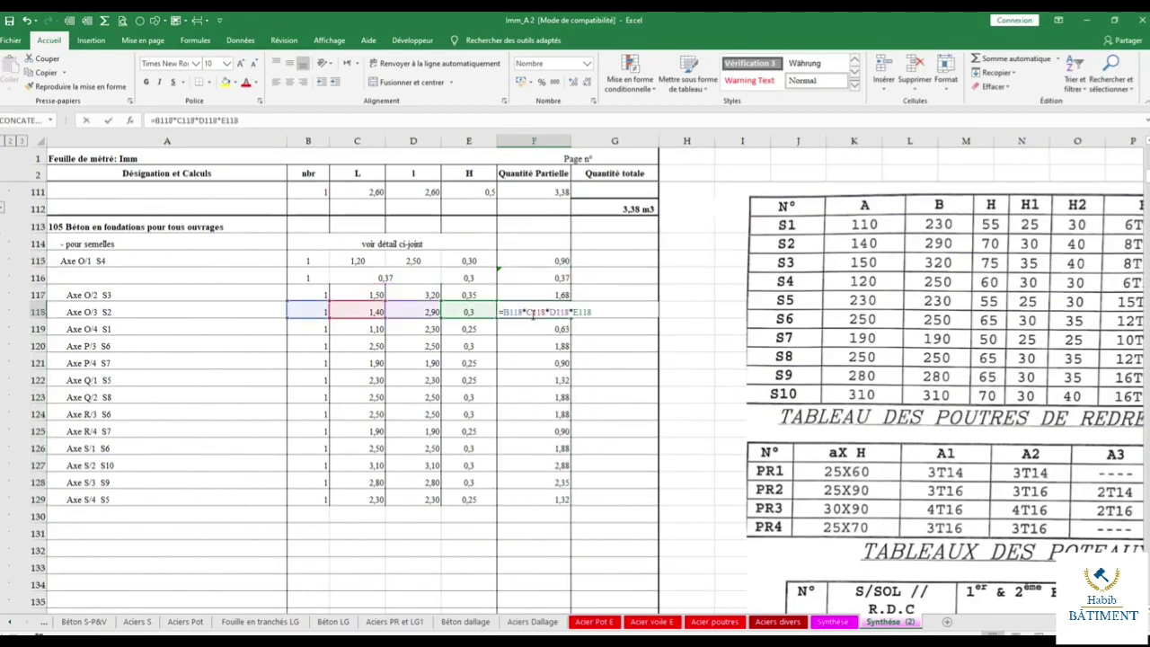
pyautogui.press('Return')
pyautogui.doubleClick(539, 329)
pyautogui.press('Return')
pyautogui.doubleClick(546, 346)
pyautogui.press('Return')
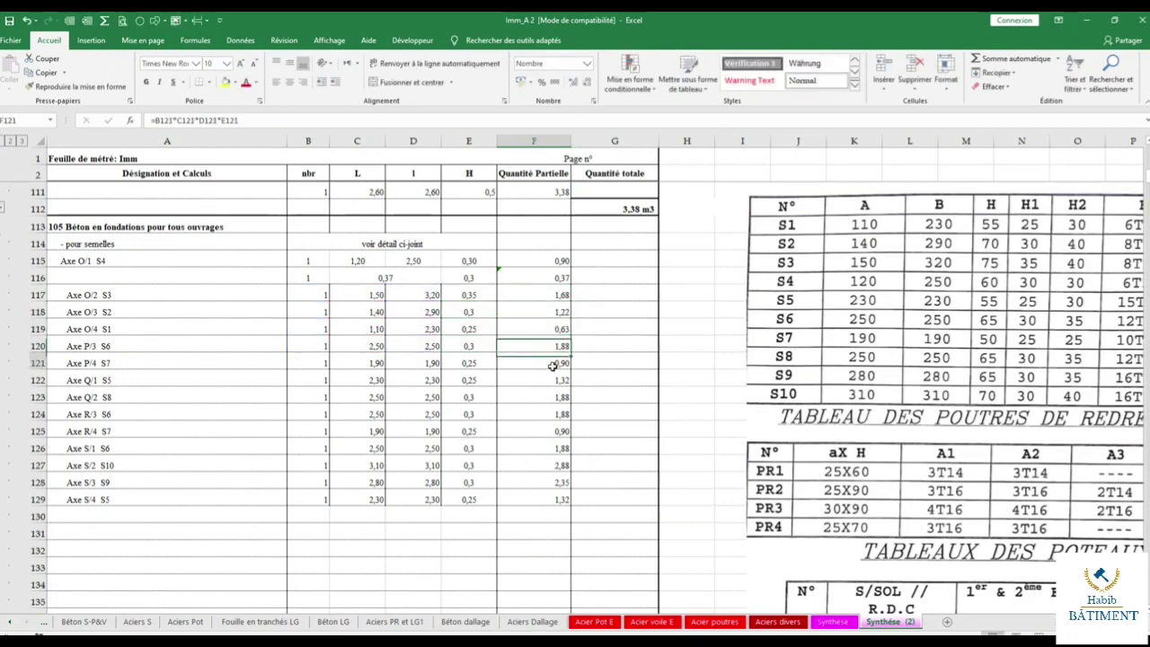
pyautogui.doubleClick(550, 363)
pyautogui.press('Return')
pyautogui.doubleClick(547, 380)
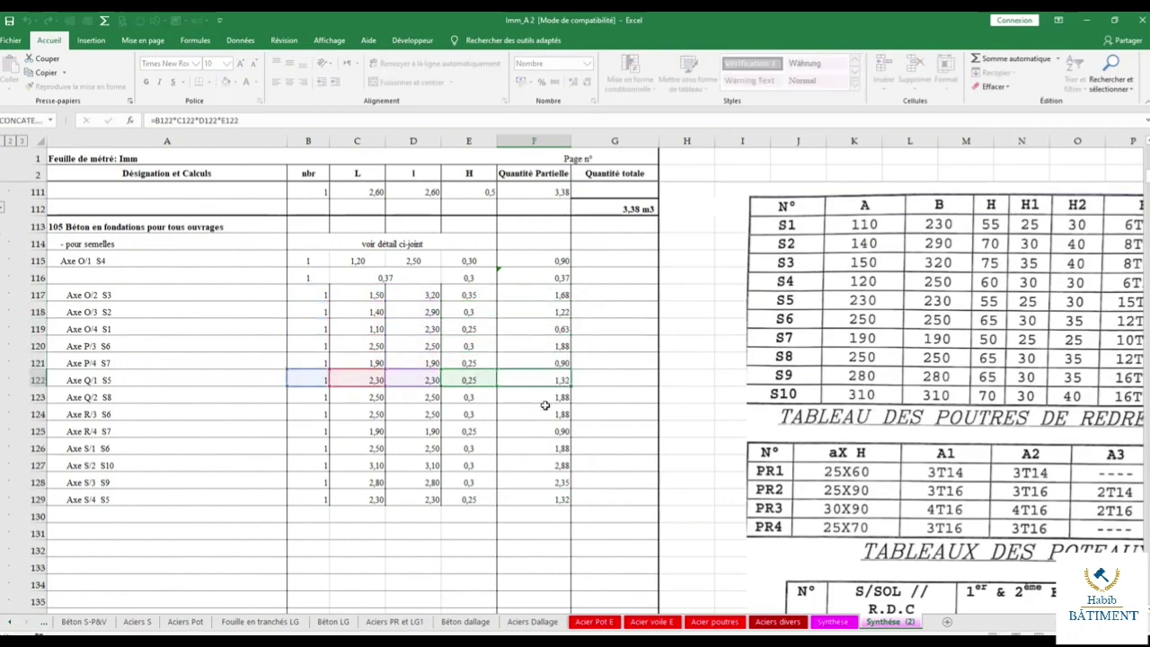
pyautogui.press('Return')
pyautogui.doubleClick(544, 404)
pyautogui.press('Return')
pyautogui.click(455, 276)
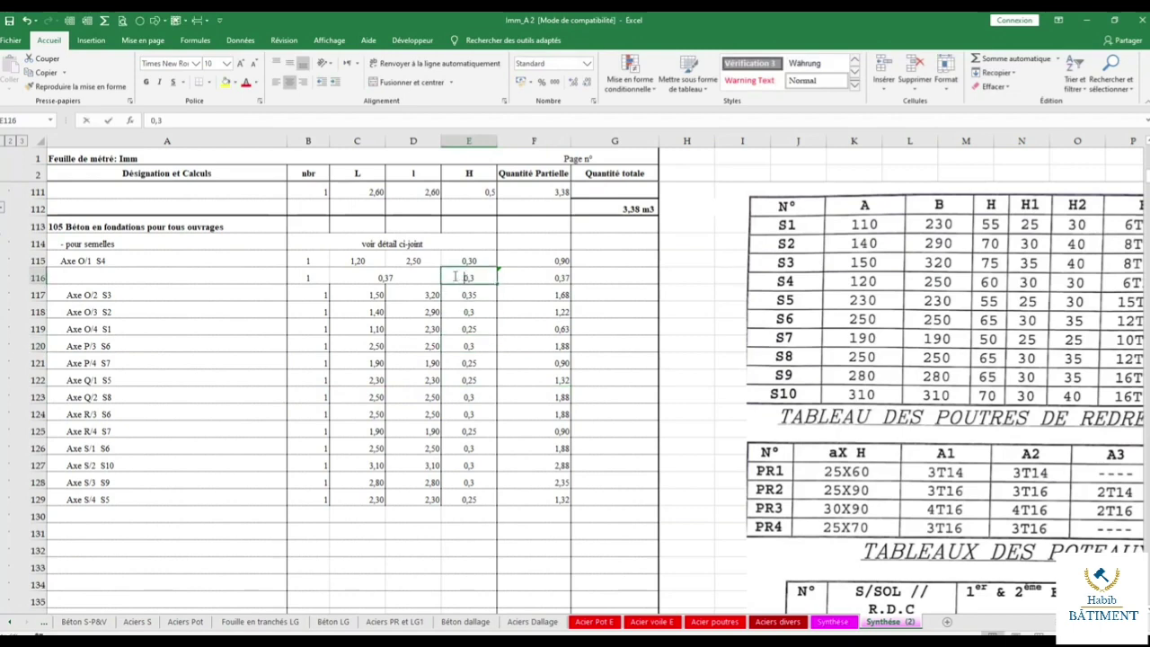
# Check C116's RACINE formula, then copy row 116 and insert it as a new row 118.
pyautogui.click(438, 269)
pyautogui.doubleClick(438, 270)
pyautogui.press('Escape')
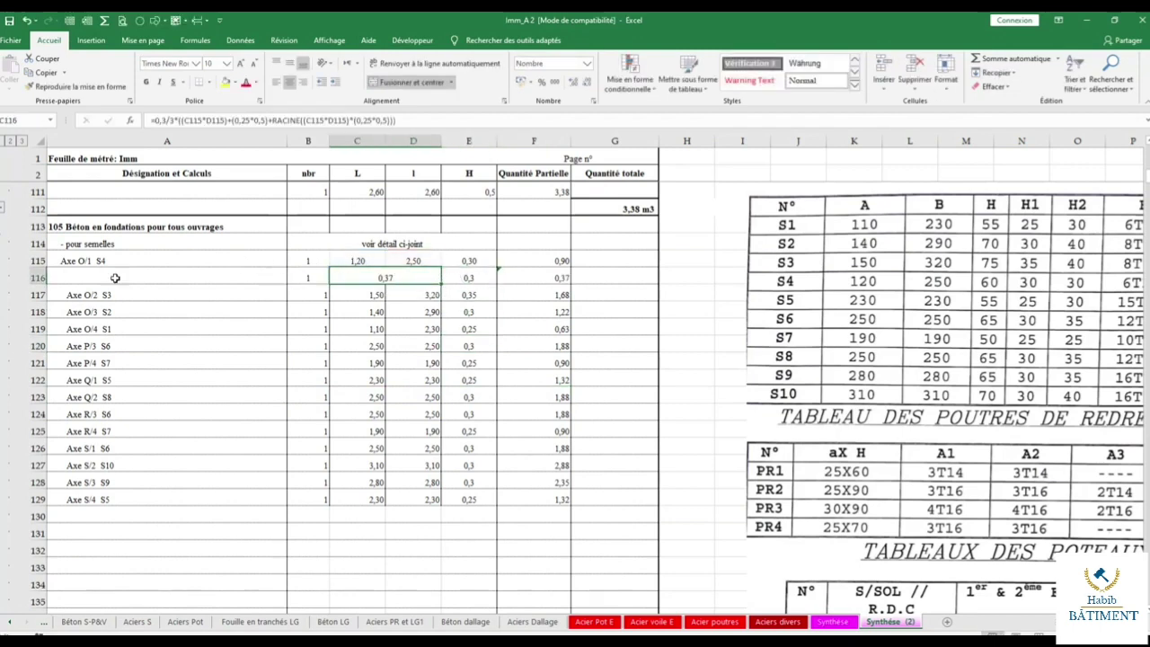
pyautogui.click(36, 278)
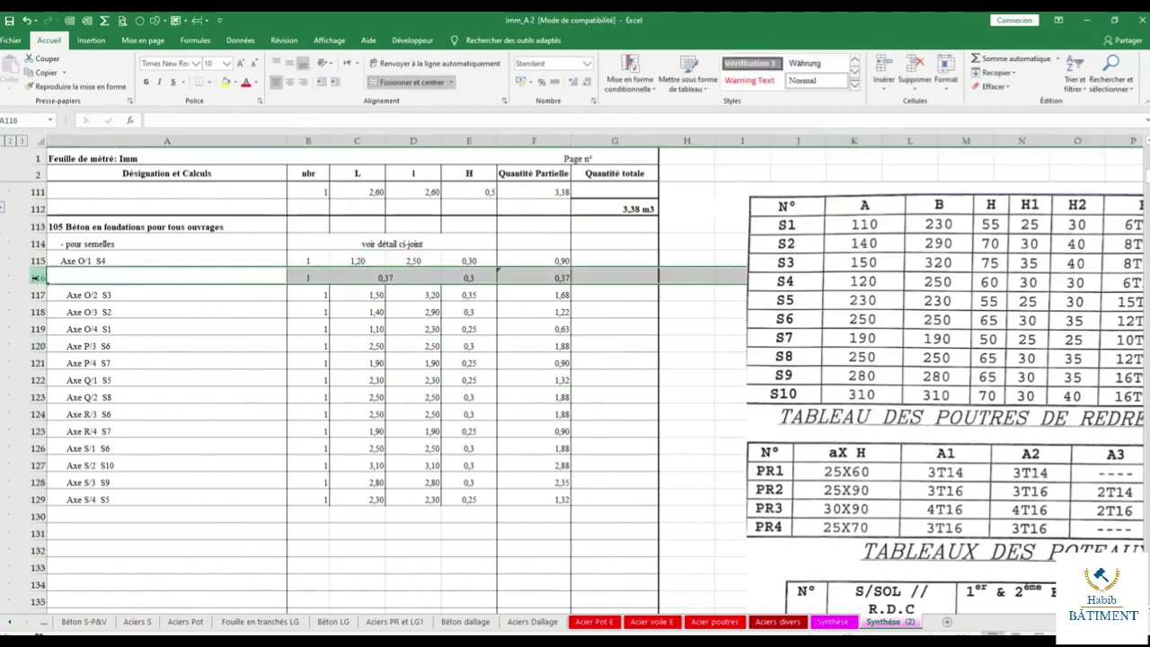
pyautogui.rightClick(135, 275)
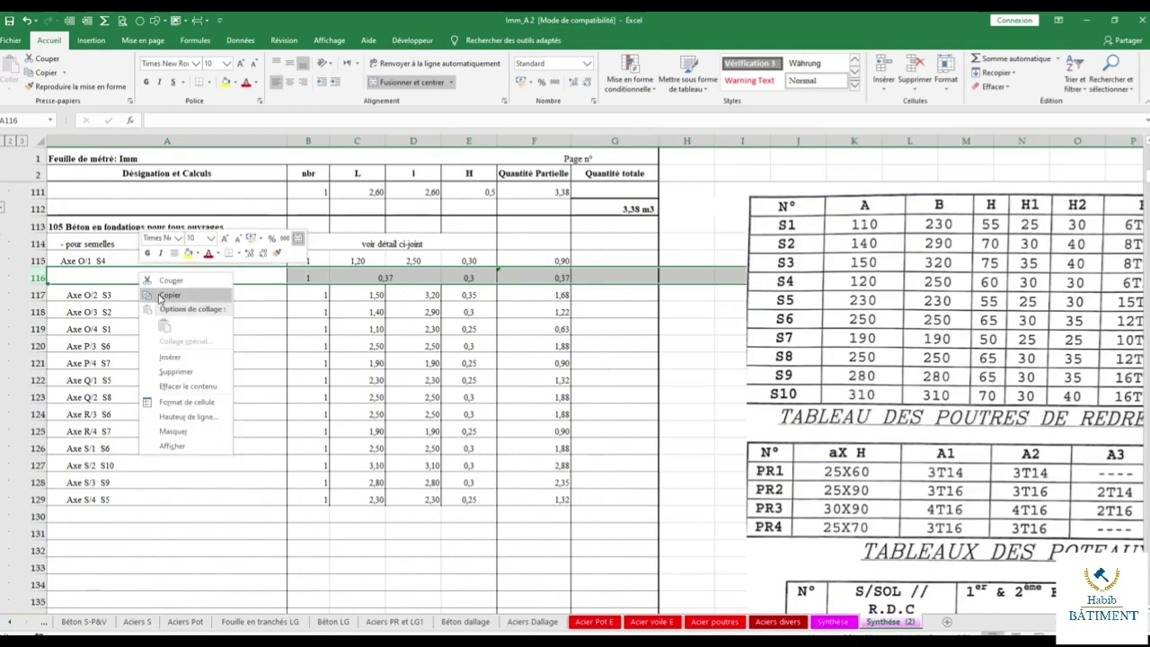
pyautogui.click(158, 298)
pyautogui.click(35, 310)
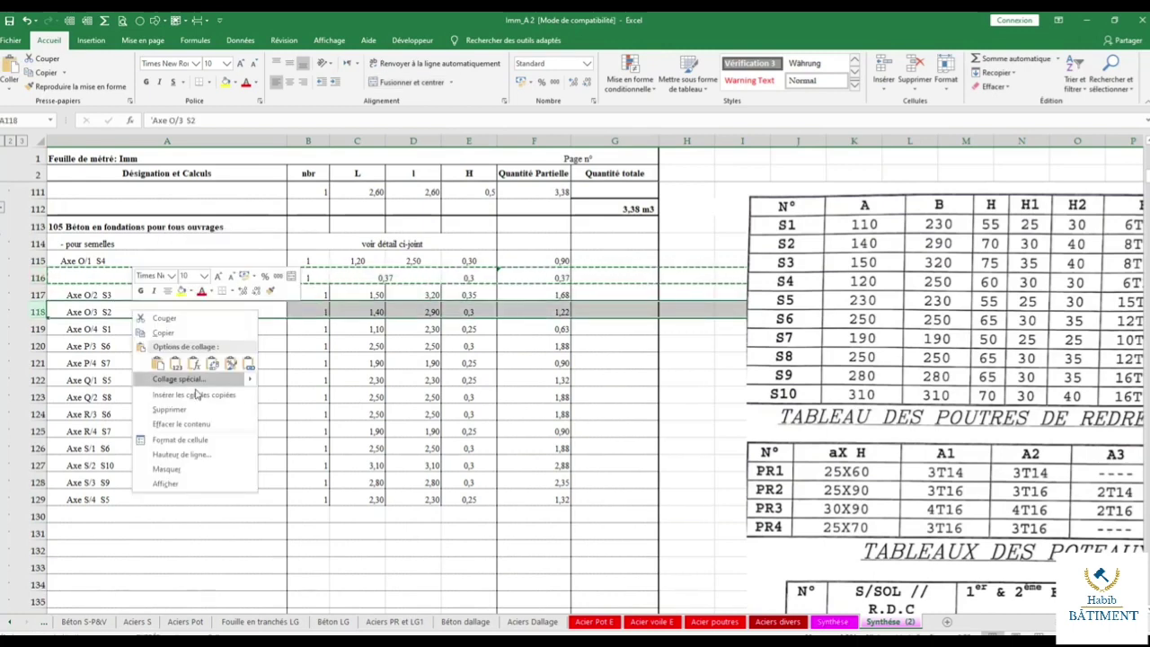
pyautogui.click(193, 394)
# Edit the new row's formula and duplicate it, then undo all three inserted rows.
pyautogui.doubleClick(389, 311)
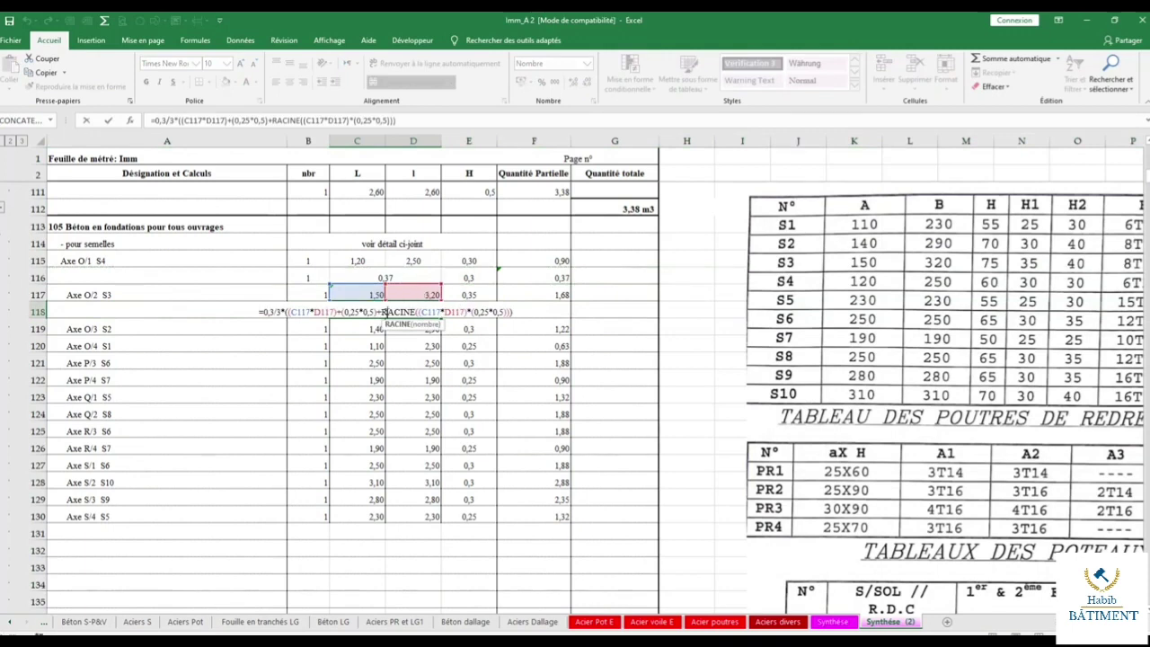
pyautogui.click(37, 311)
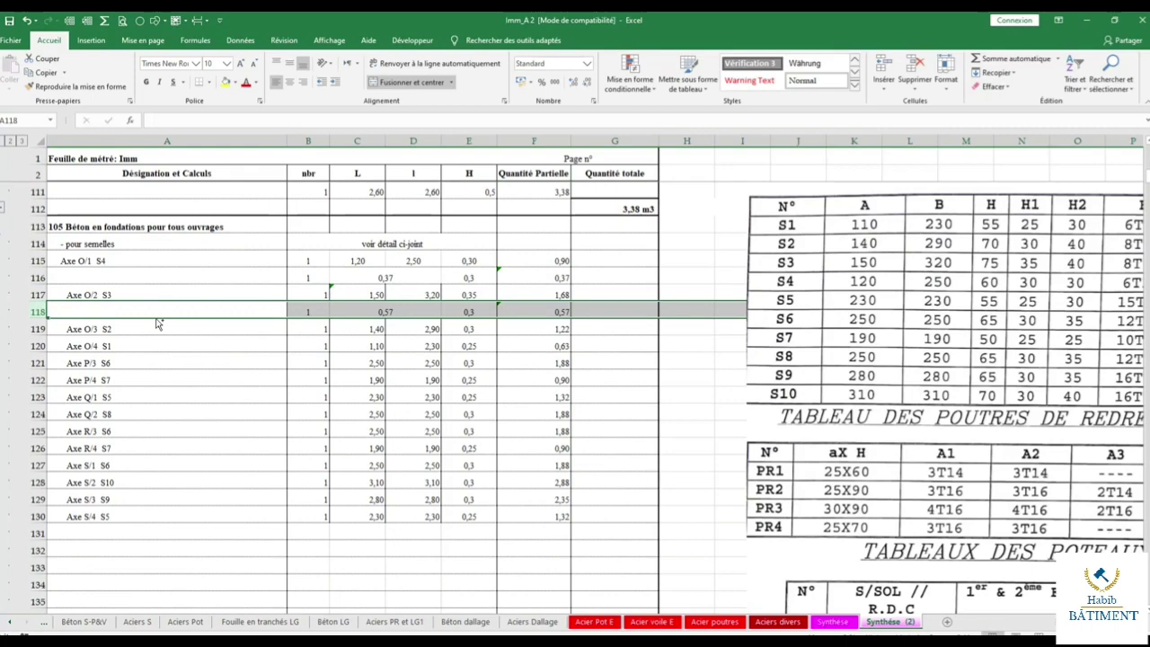
pyautogui.moveTo(157, 320); pyautogui.dragTo(161, 362)
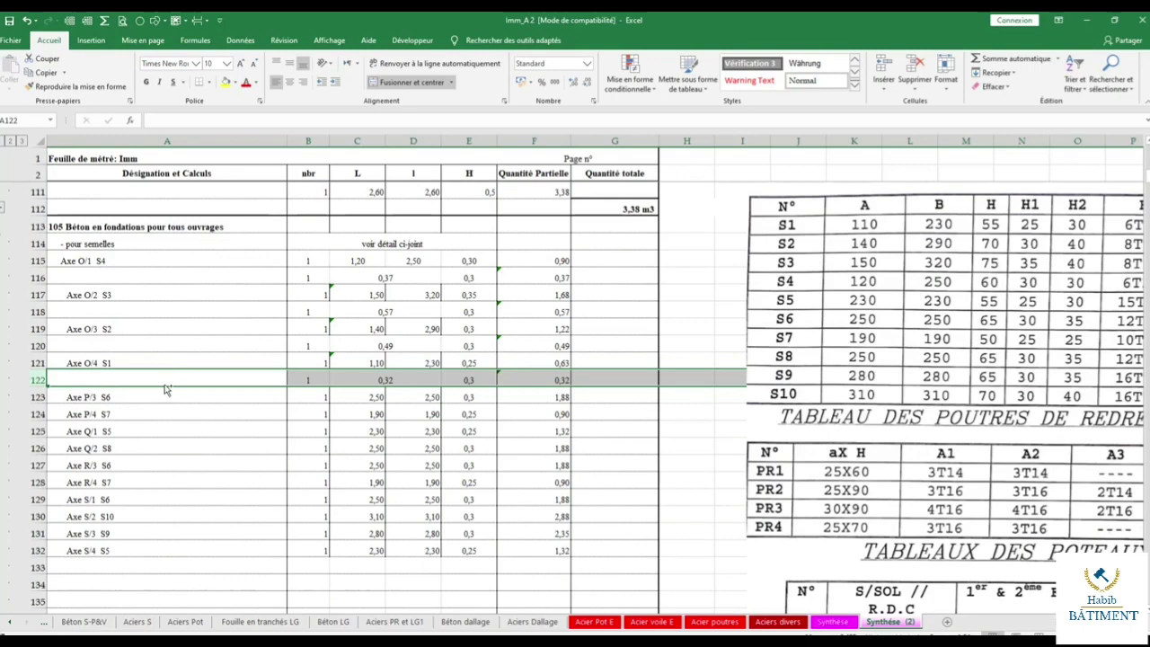
pyautogui.hotkey('ctrl', 'z')
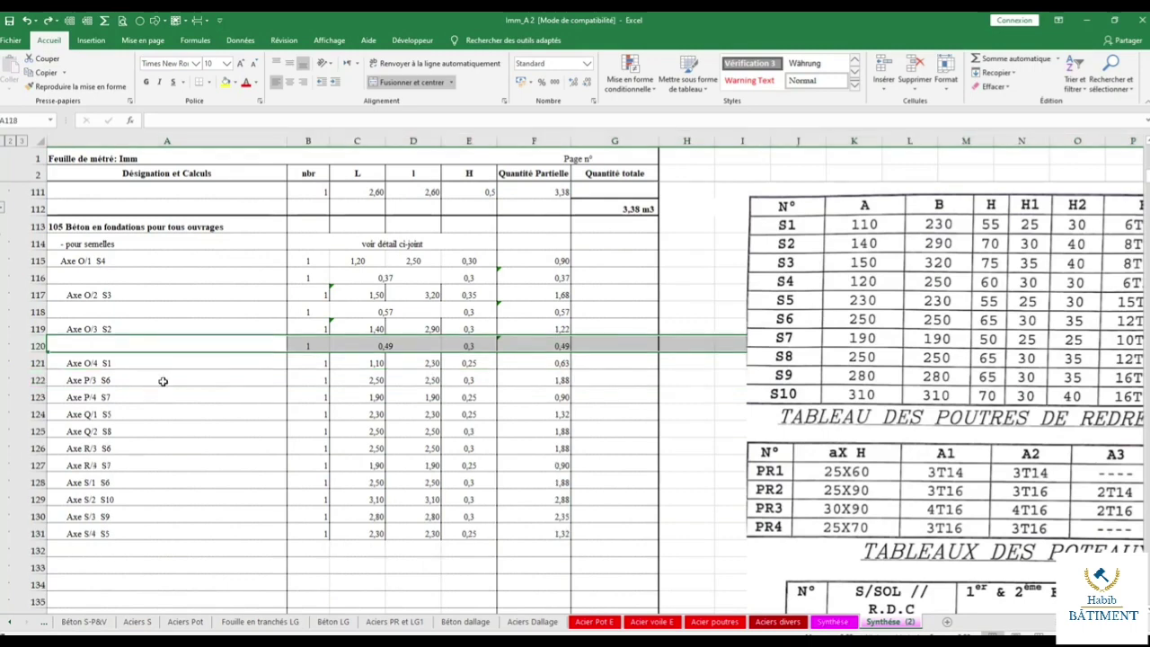
pyautogui.hotkey('ctrl', 'z')
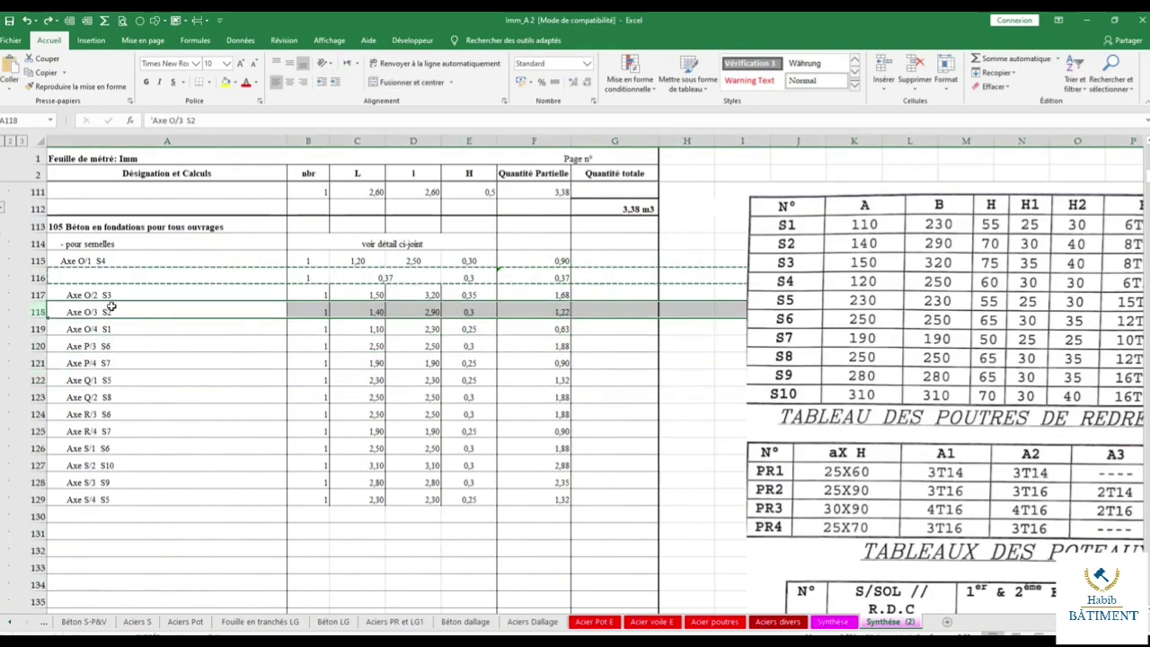
pyautogui.hotkey('ctrl', 'z')
# Insert a blank row 118 above the Axe O/3 S2 footing.
pyautogui.rightClick(122, 273)
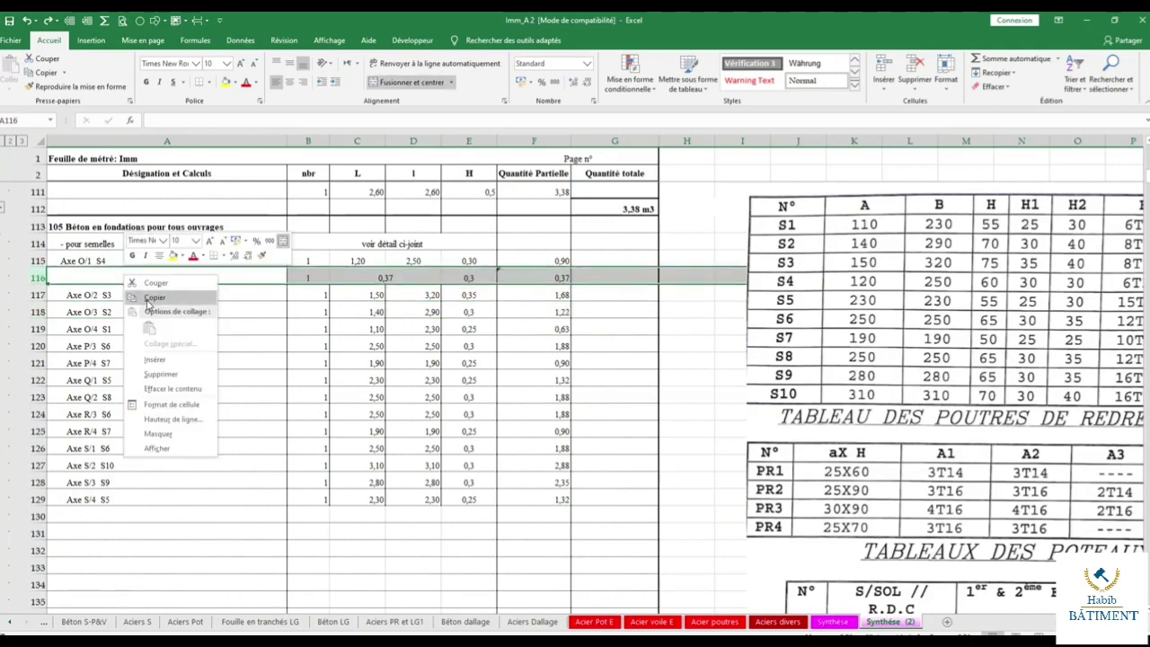
pyautogui.press('Escape')
pyautogui.click(40, 311)
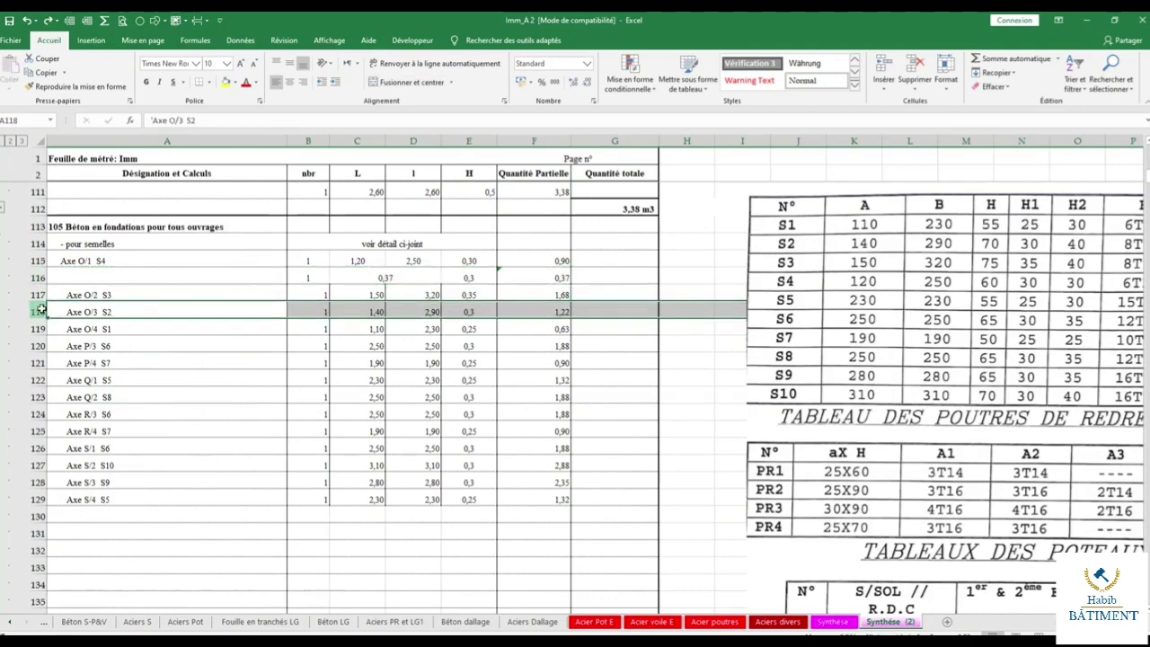
pyautogui.hotkey('ctrl', '+')
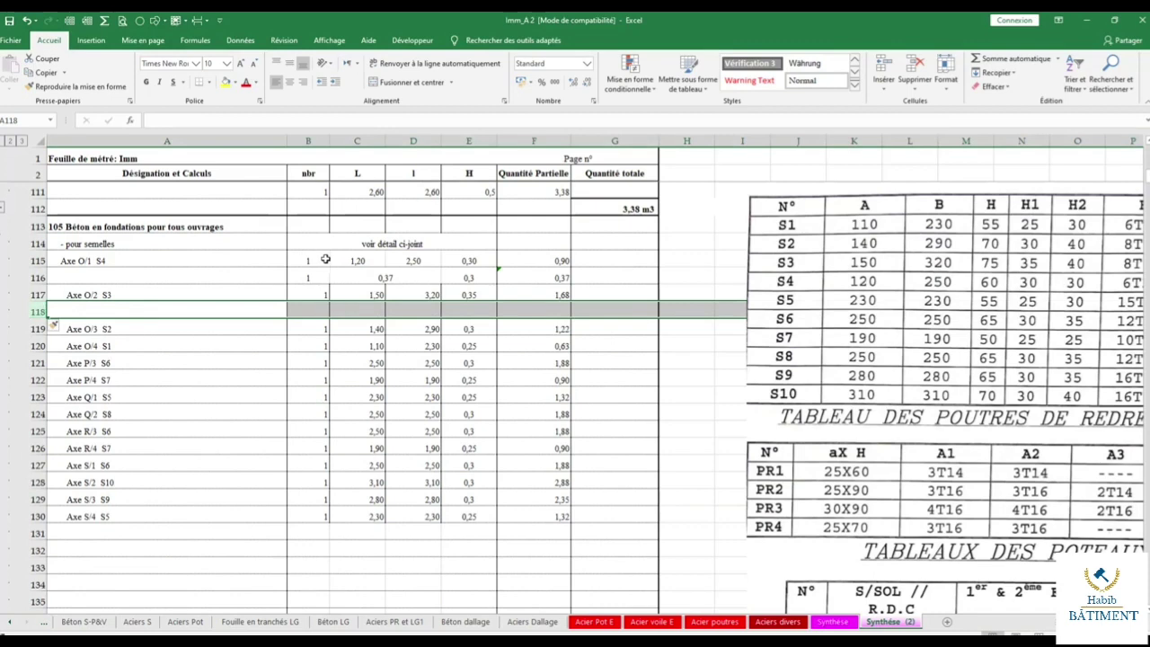
# Copy B117's right-aligned format onto B115:B116 with Format Painter.
pyautogui.click(308, 294)
pyautogui.click(75, 86)
pyautogui.moveTo(311, 259); pyautogui.dragTo(311, 277)
pyautogui.click(314, 310)
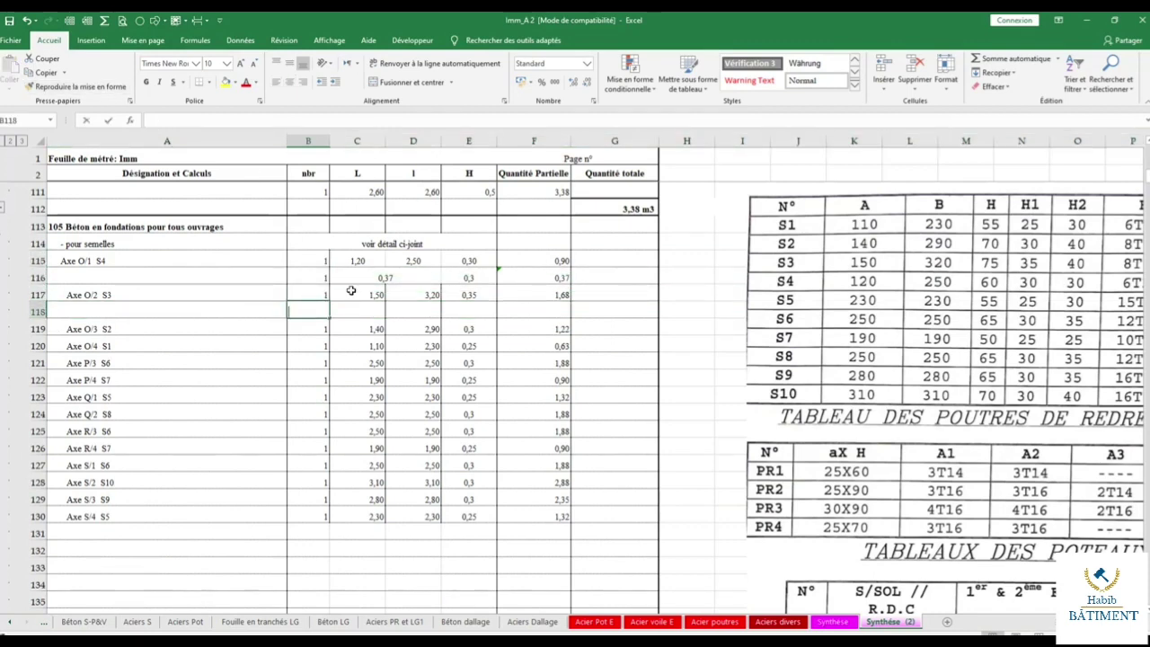
# Enter count 1 in B118 and merge C118 with D118.
pyautogui.write('1')
pyautogui.press('Tab')
pyautogui.moveTo(371, 311); pyautogui.dragTo(421, 311)
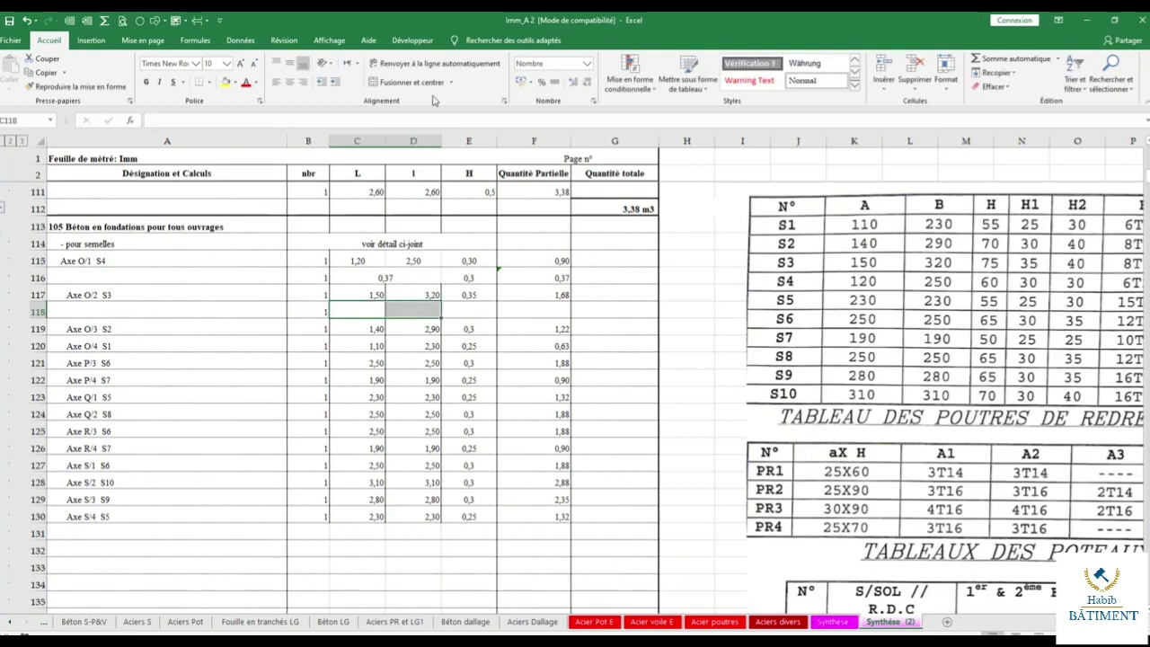
pyautogui.click(409, 82)
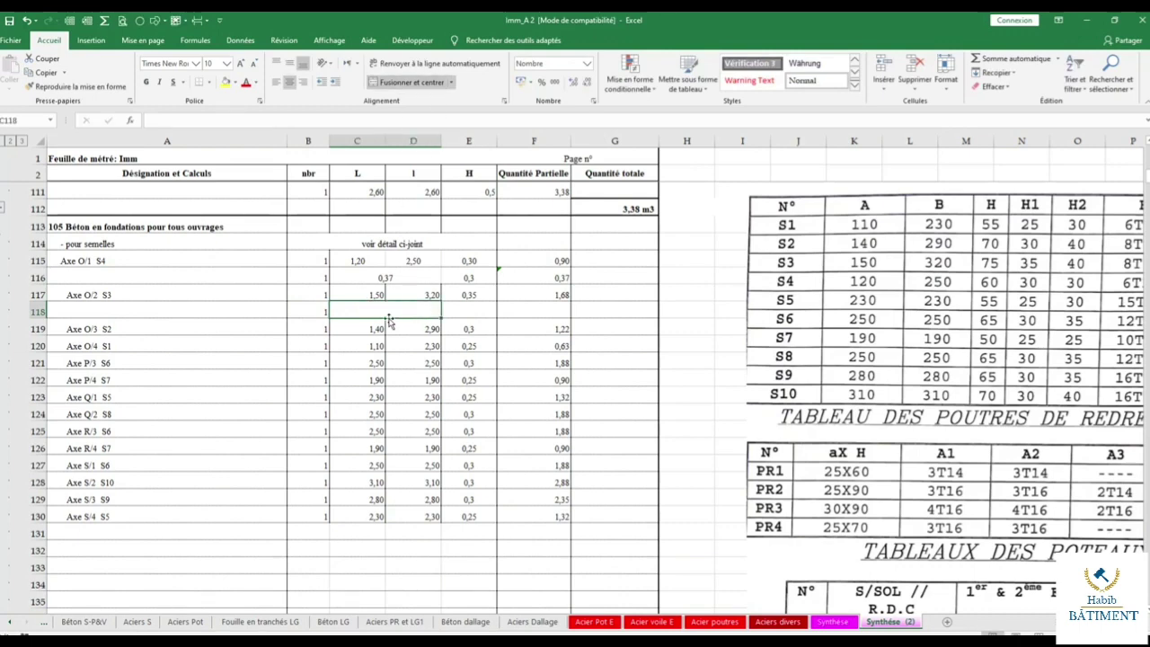
# Enter a height of 0,4 in E118.
pyautogui.write('=')
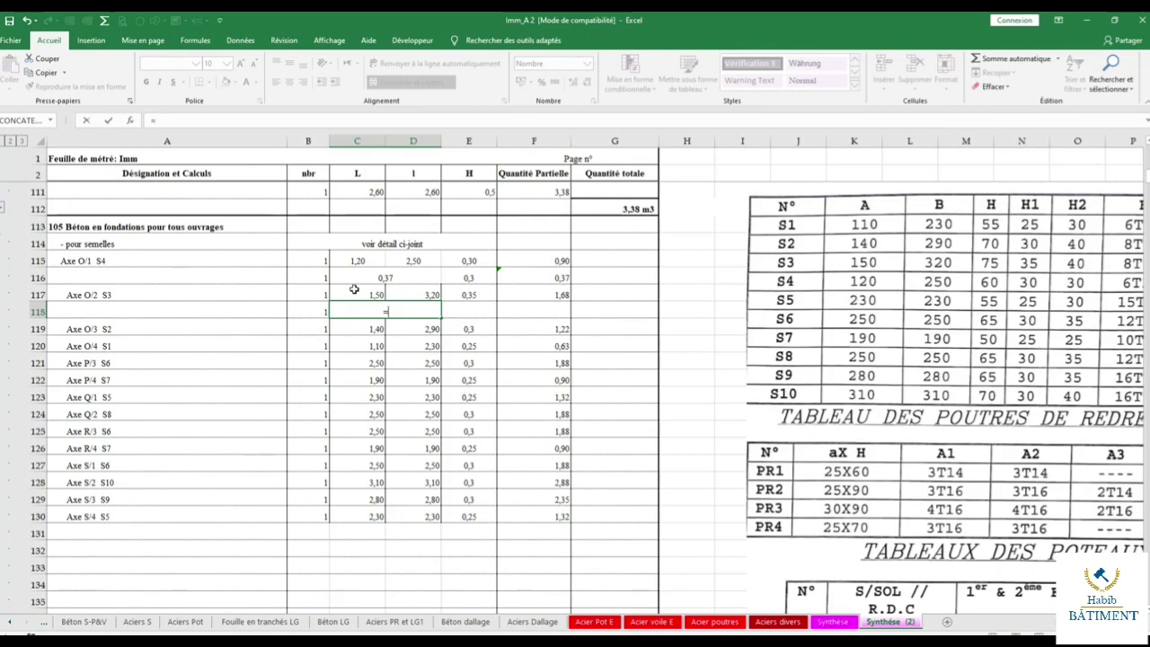
pyautogui.press('Escape')
pyautogui.press('Tab')
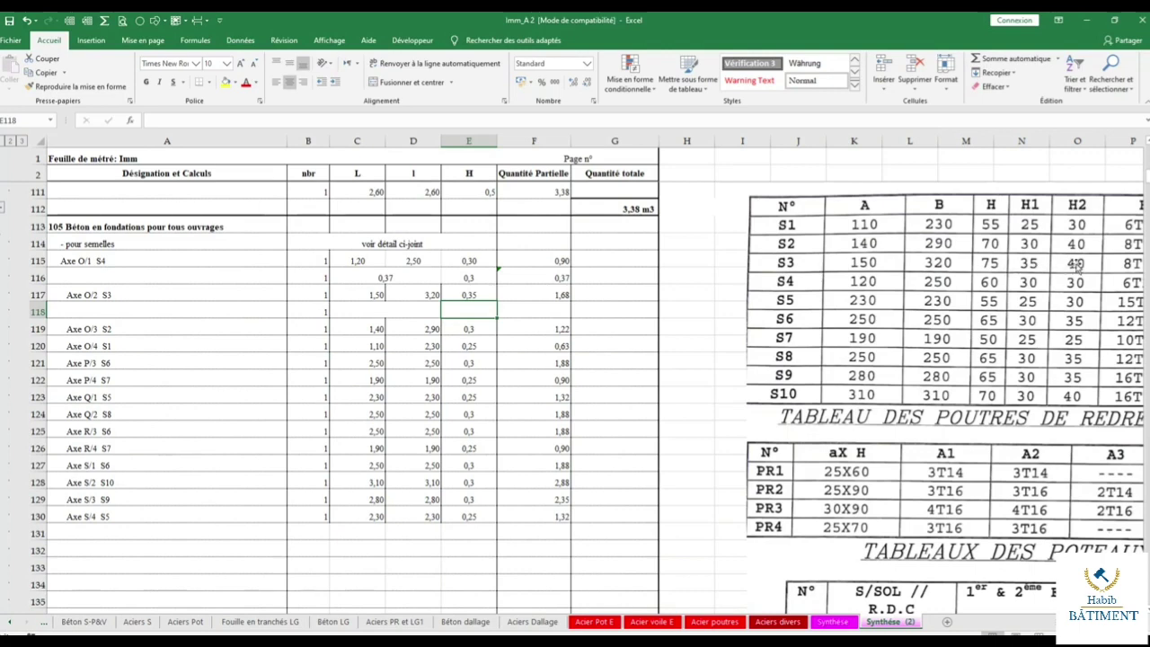
pyautogui.write(',40,4')
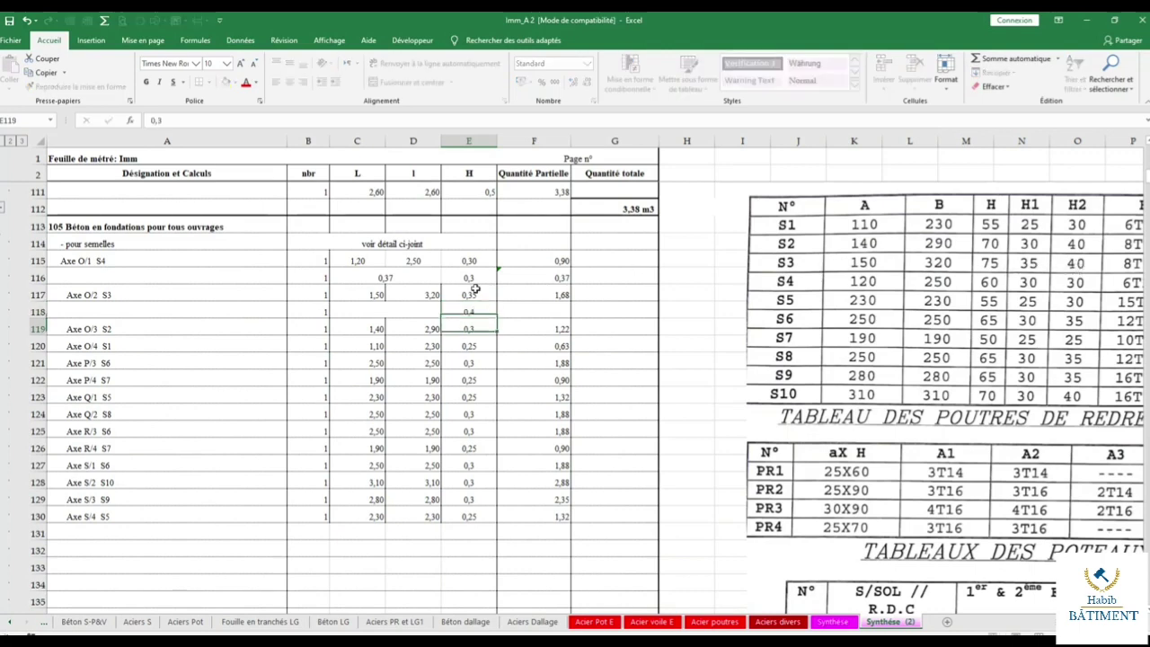
pyautogui.press('Return')
# Start C118's formula as =E118/3*((C117*D117)+( and dismiss the unmatched-parenthesis error.
pyautogui.click(378, 308)
pyautogui.write('=')
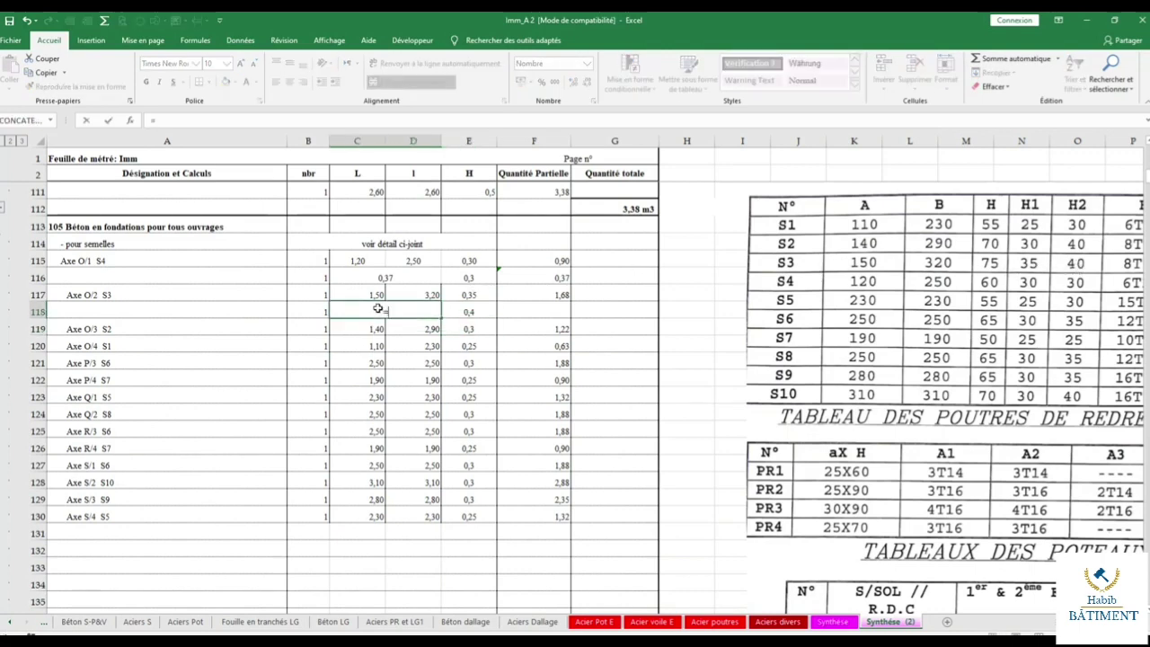
pyautogui.click(467, 313)
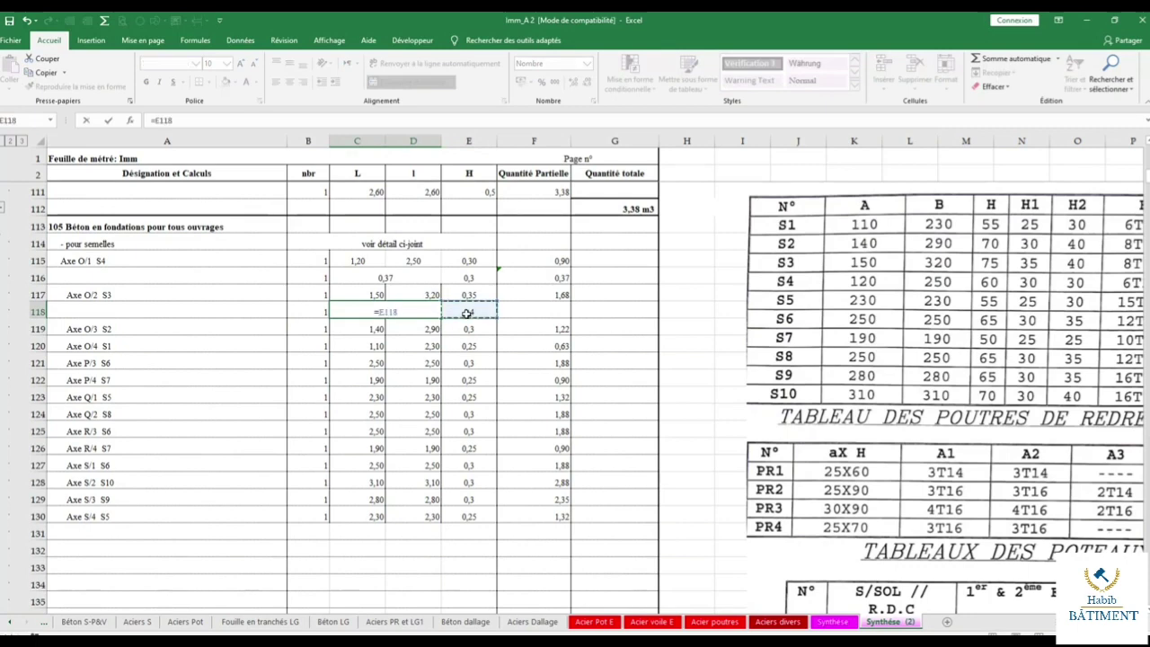
pyautogui.write('/3*')
pyautogui.write('((')
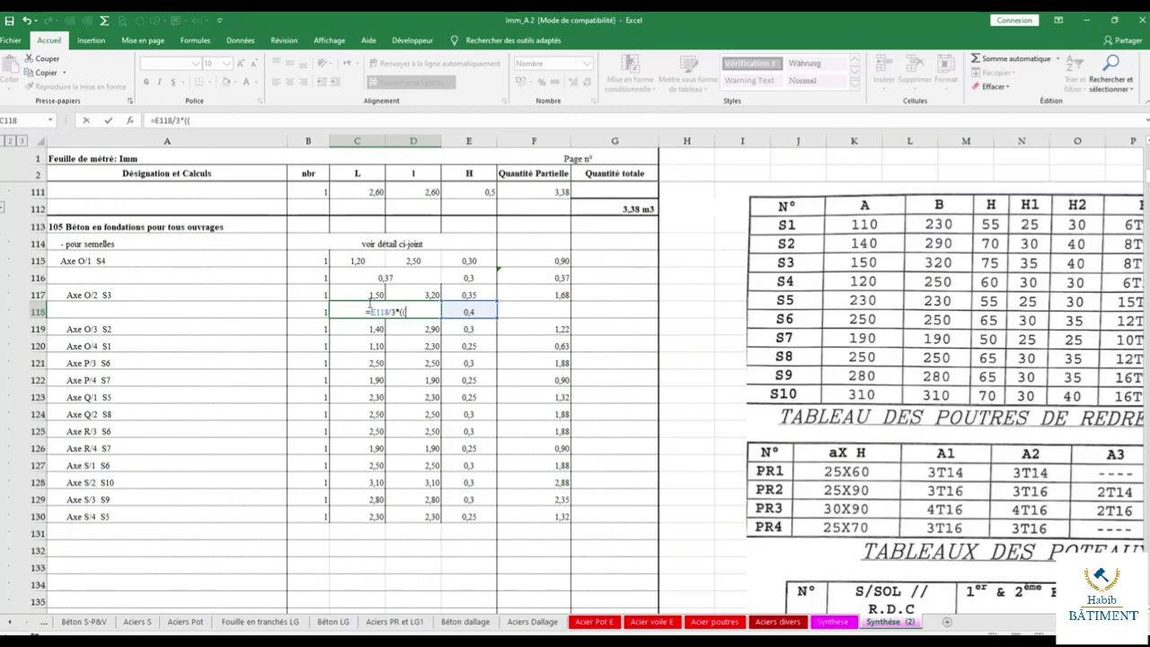
pyautogui.click(369, 295)
pyautogui.write('*')
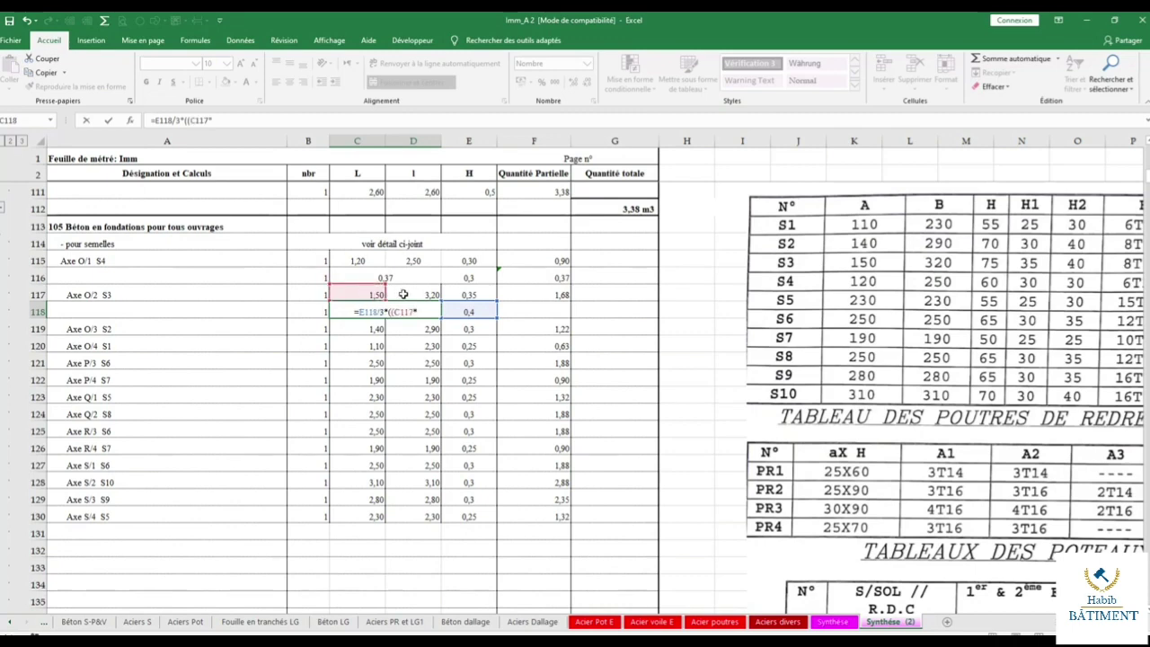
pyautogui.click(404, 295)
pyautogui.write(')')
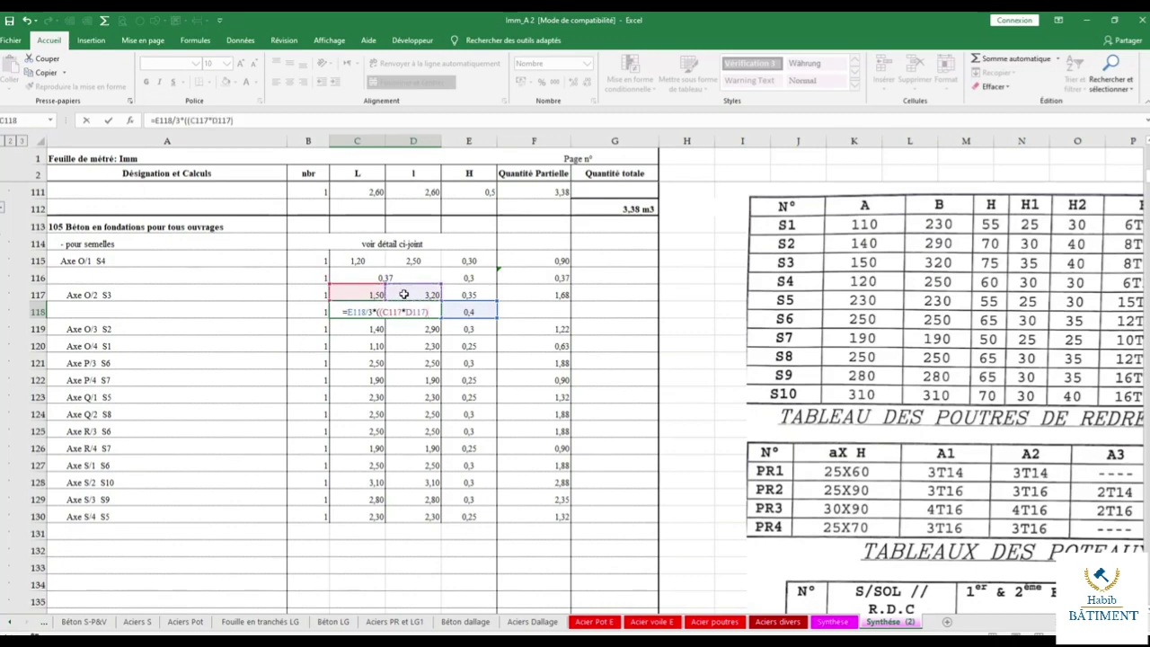
pyautogui.write('+(')
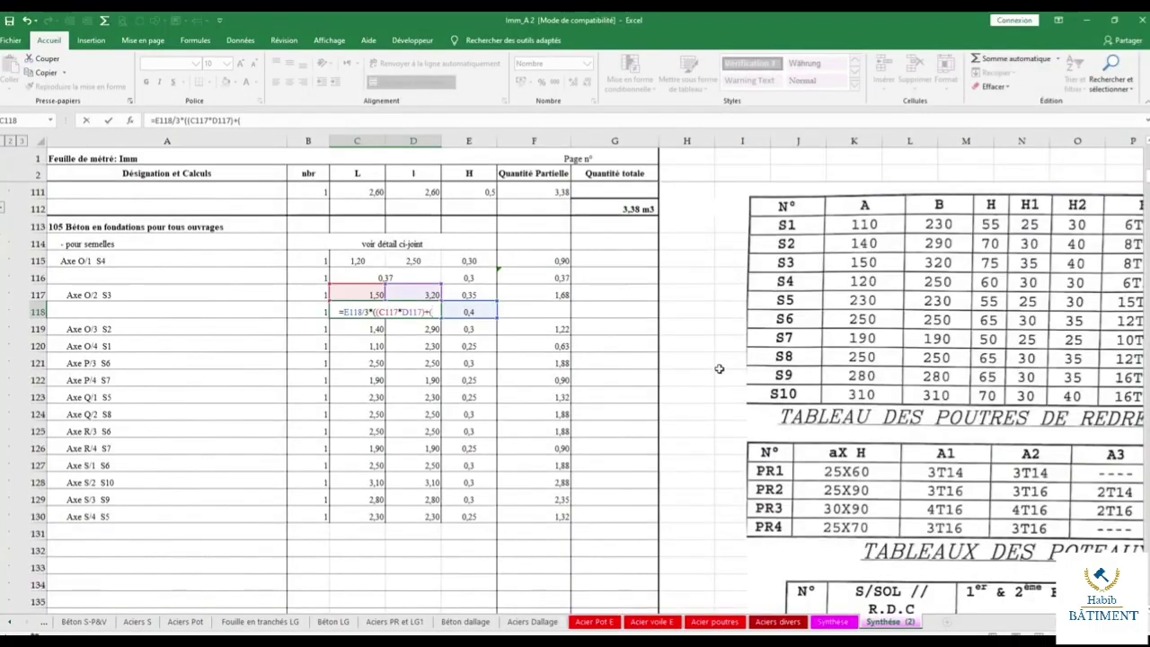
pyautogui.press('Return')
pyautogui.click(693, 318)
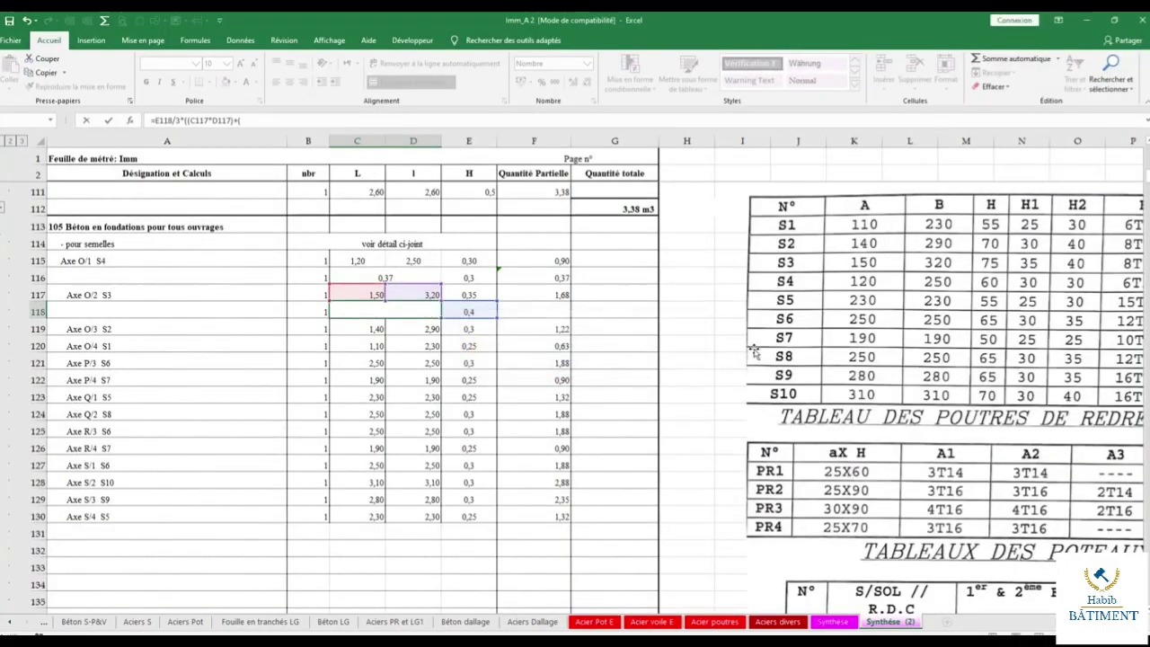
# Continue the formula with 0,25*0,70 and RACINE((C117*D117)*(0,25*0,70)).
pyautogui.scroll(-4, 782, 378)
pyautogui.scroll(-3, 789, 381)
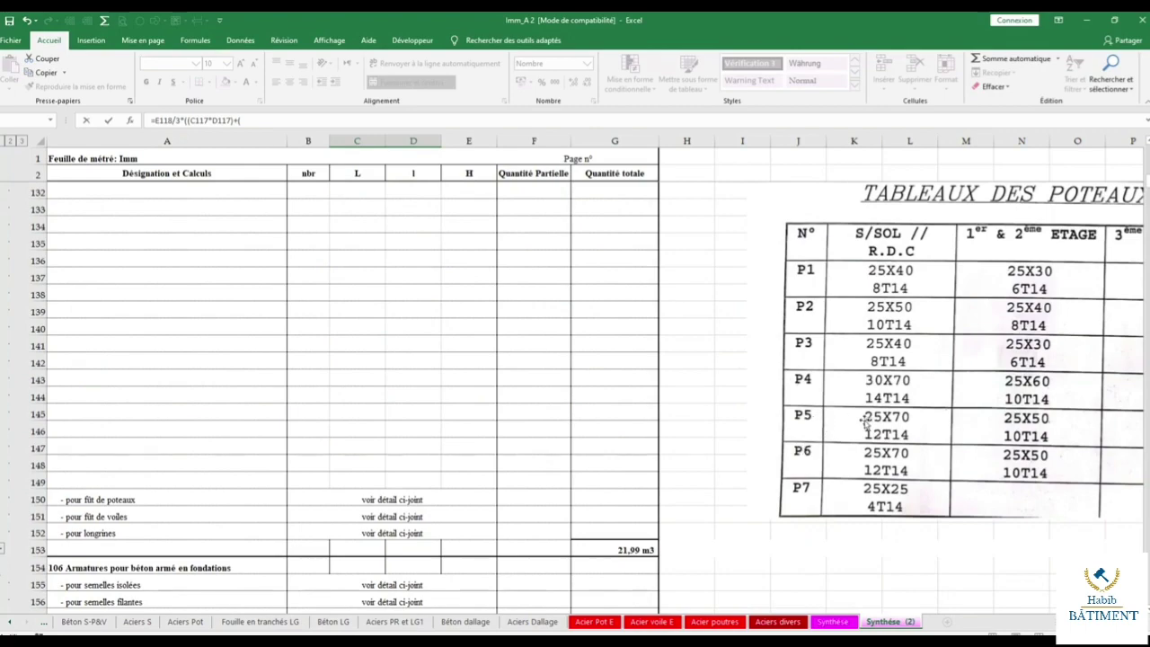
pyautogui.scroll(2, 851, 422)
pyautogui.scroll(4, 851, 424)
pyautogui.scroll(2, 852, 424)
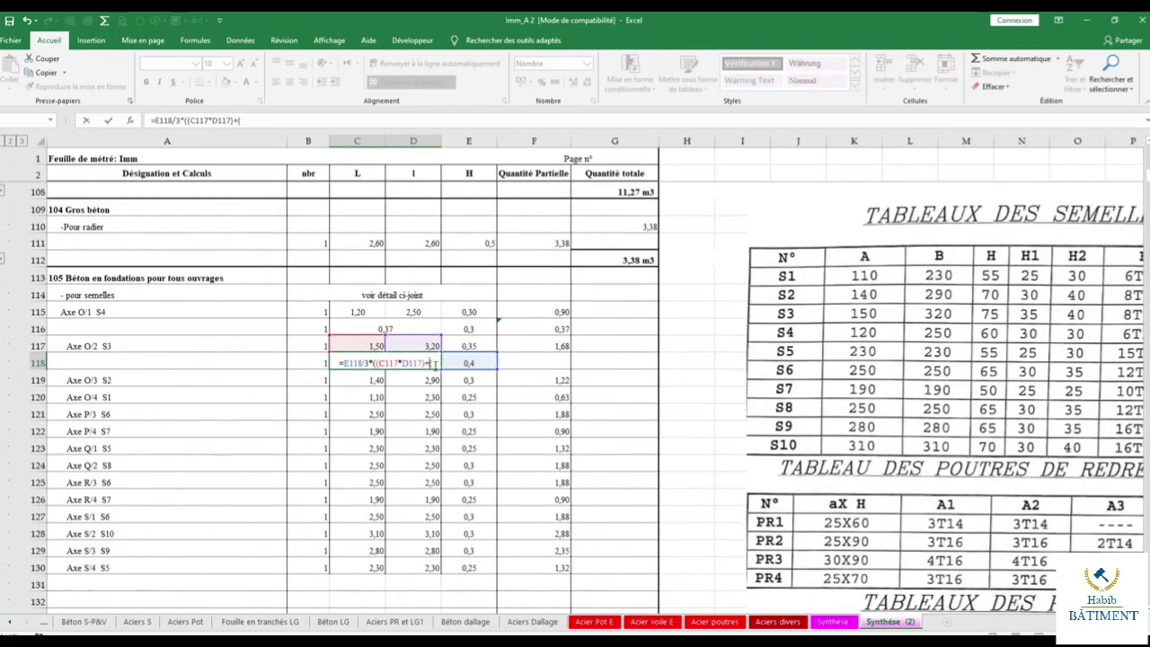
pyautogui.write('0,25')
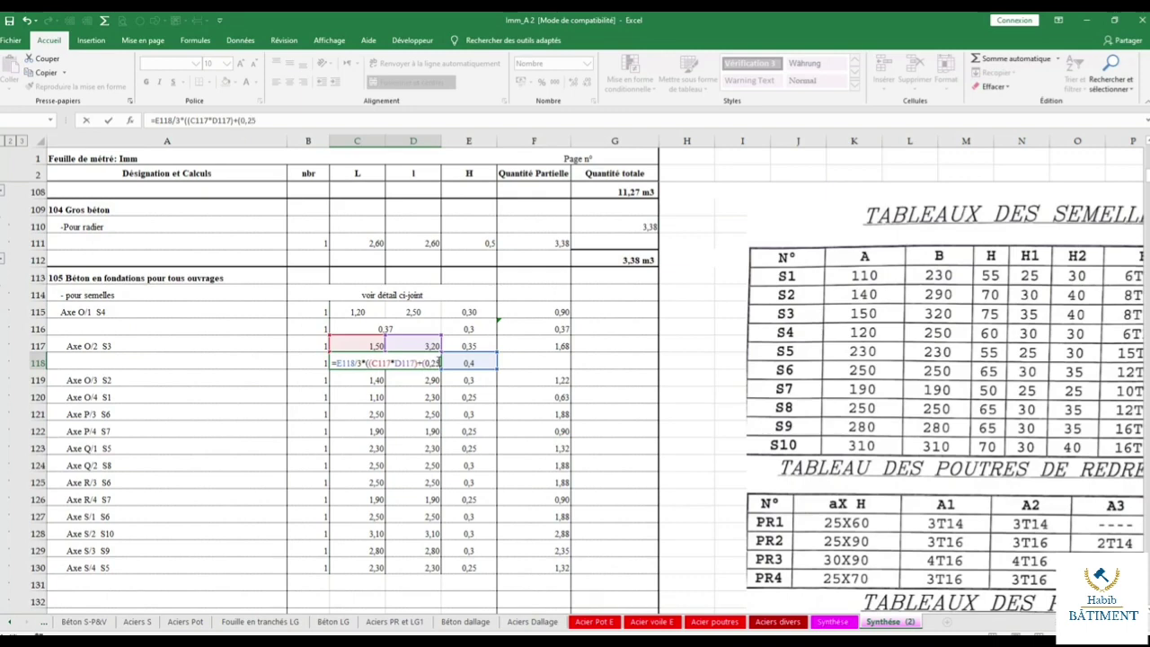
pyautogui.write('*0,70)')
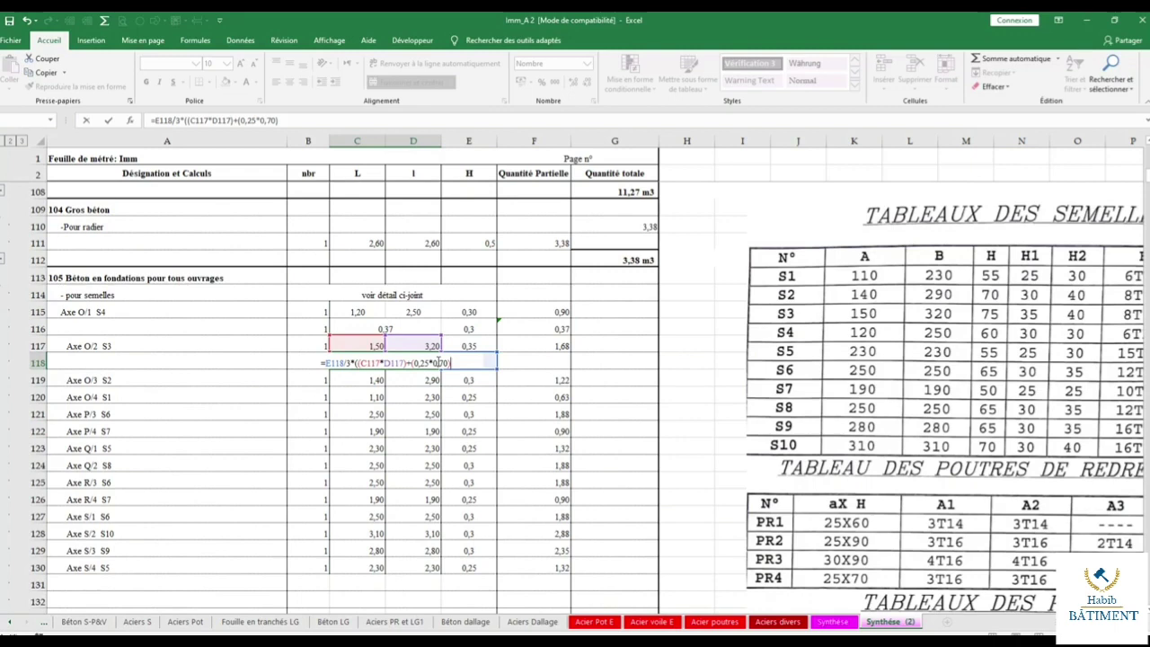
pyautogui.write('+')
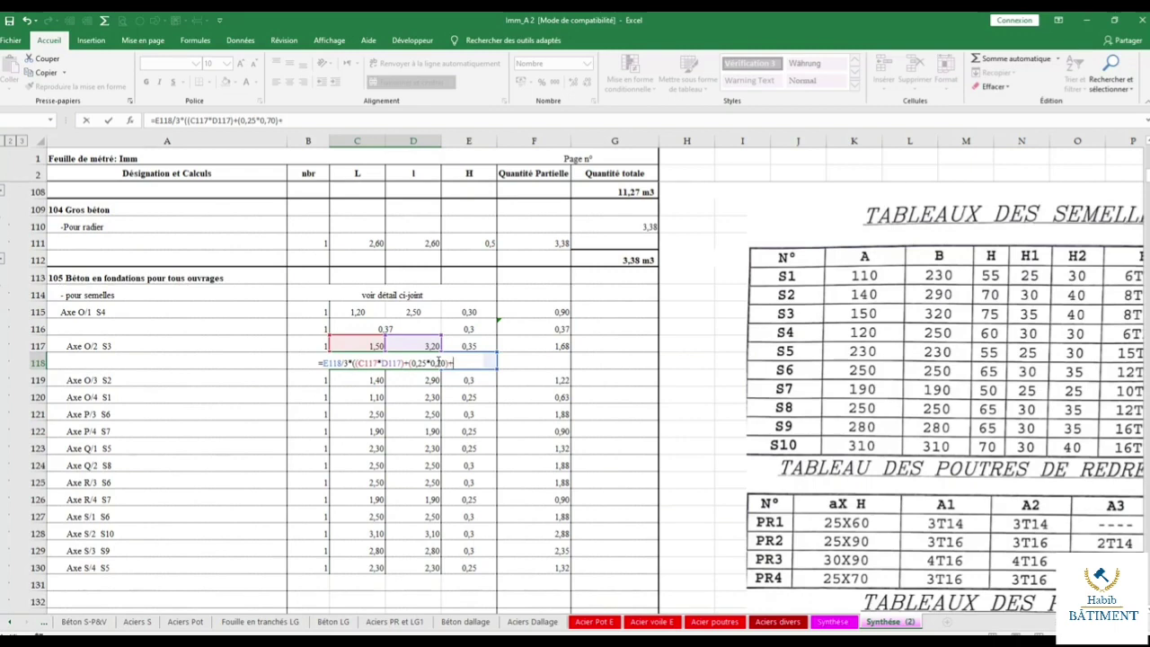
pyautogui.write('r')
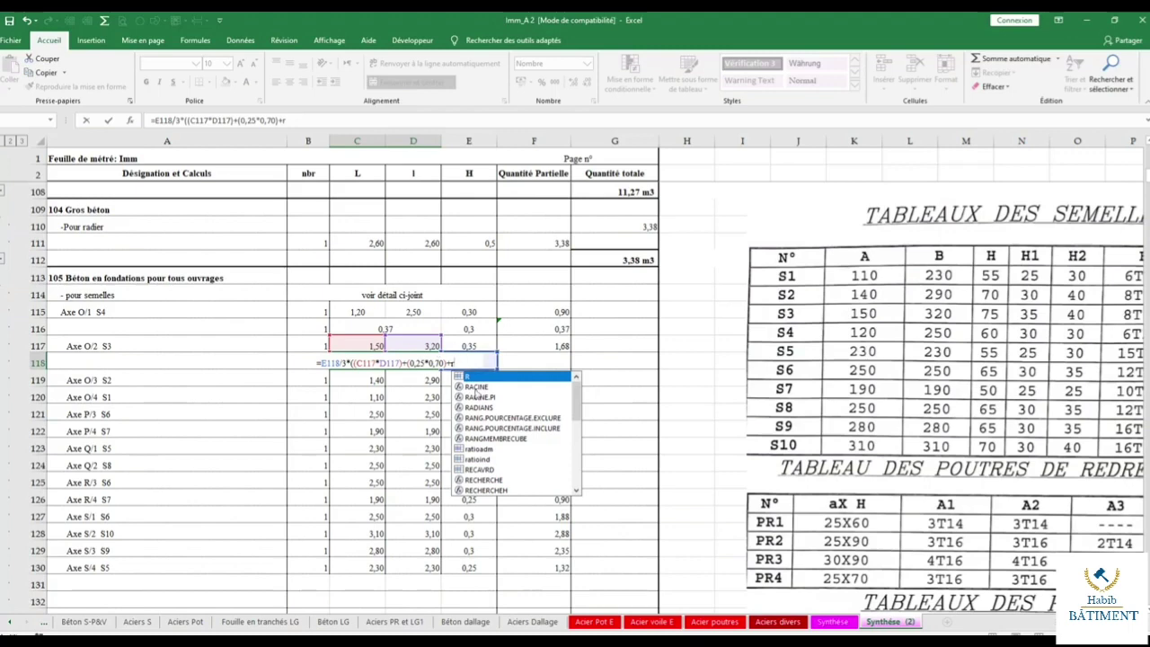
pyautogui.doubleClick(474, 386)
pyautogui.write('((')
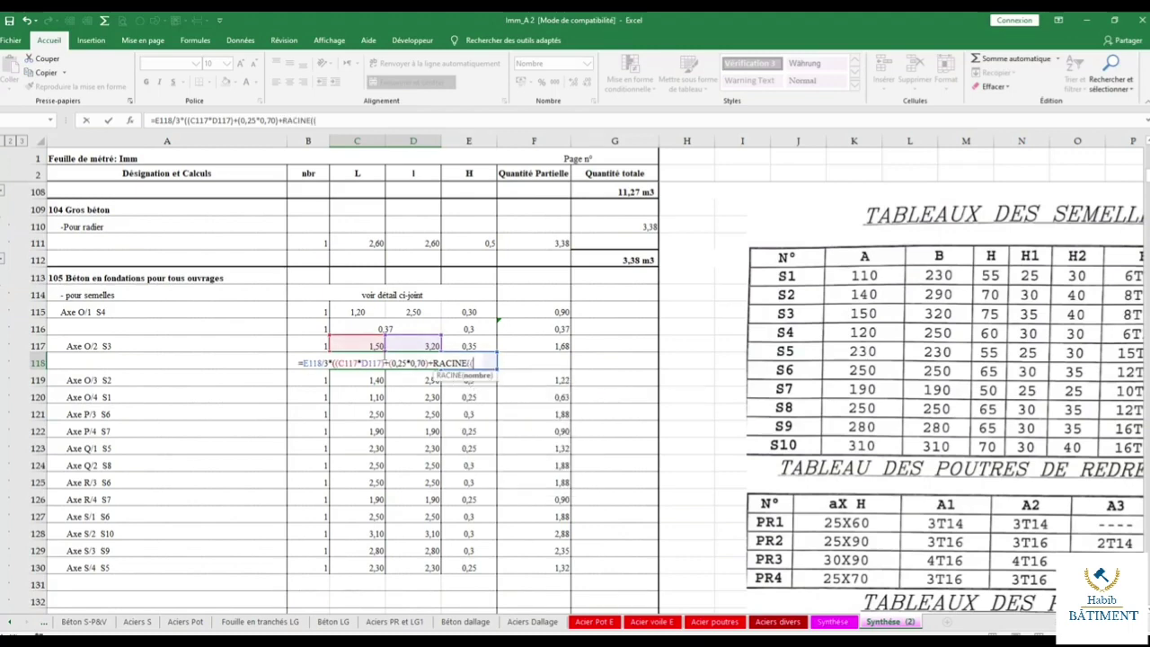
pyautogui.click(363, 345)
pyautogui.write('*')
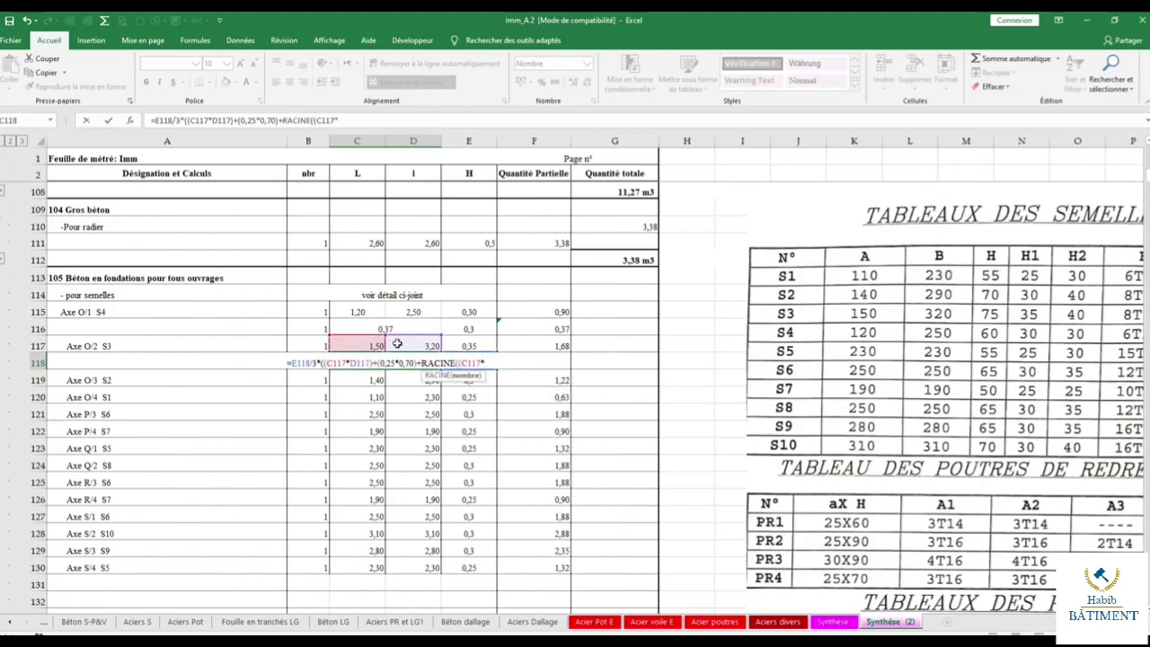
pyautogui.click(397, 345)
pyautogui.write(')')
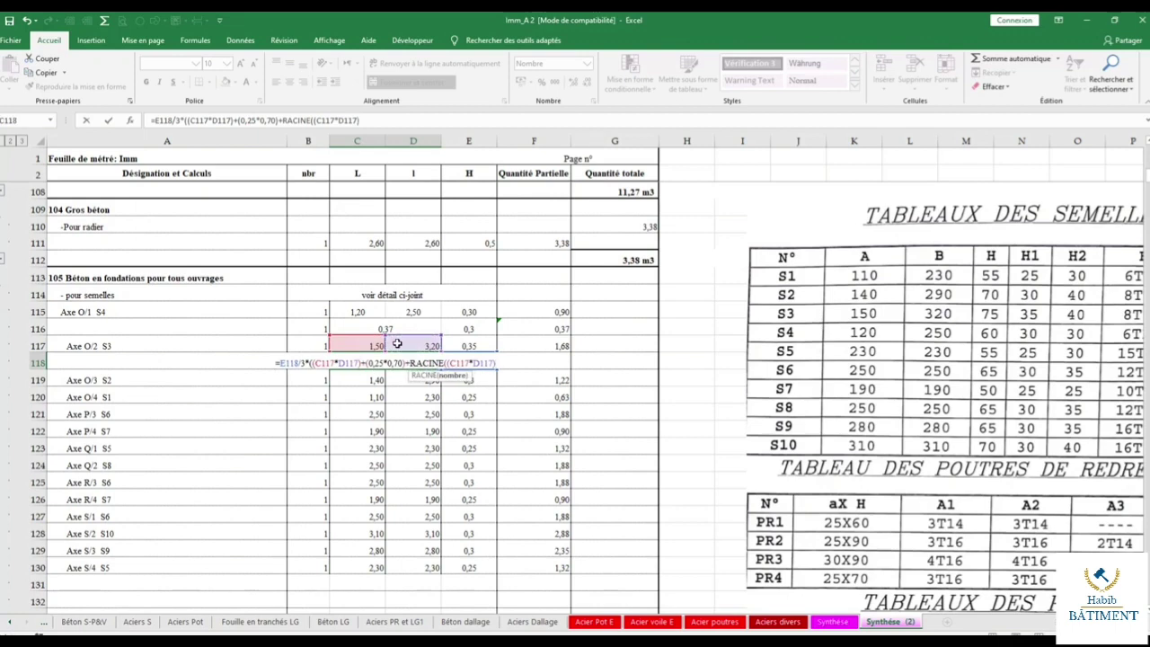
pyautogui.write('*(')
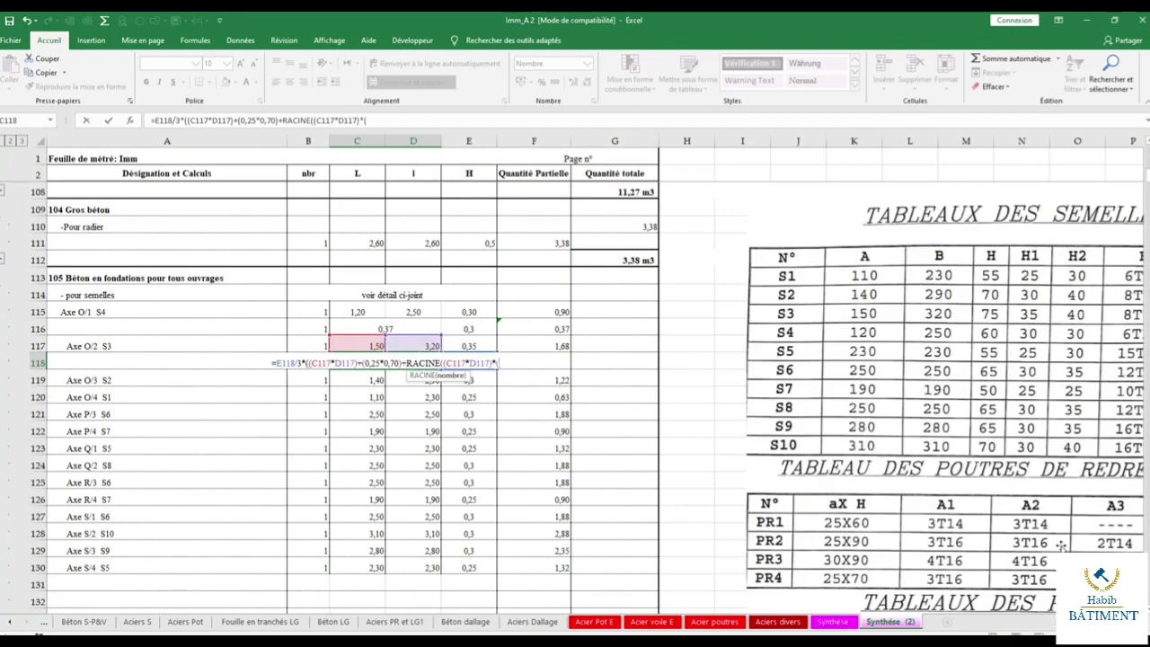
pyautogui.write('0,25*0')
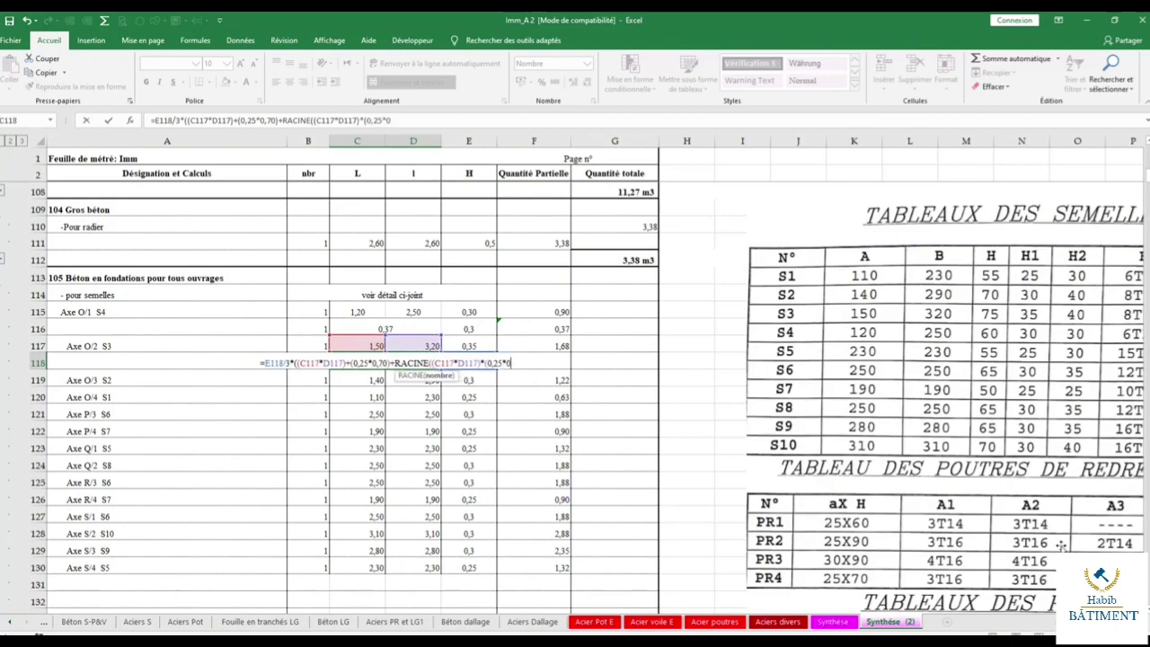
pyautogui.write(',70)')
# Add the final closing parenthesis and enter the volume formula.
pyautogui.doubleClick(507, 363)
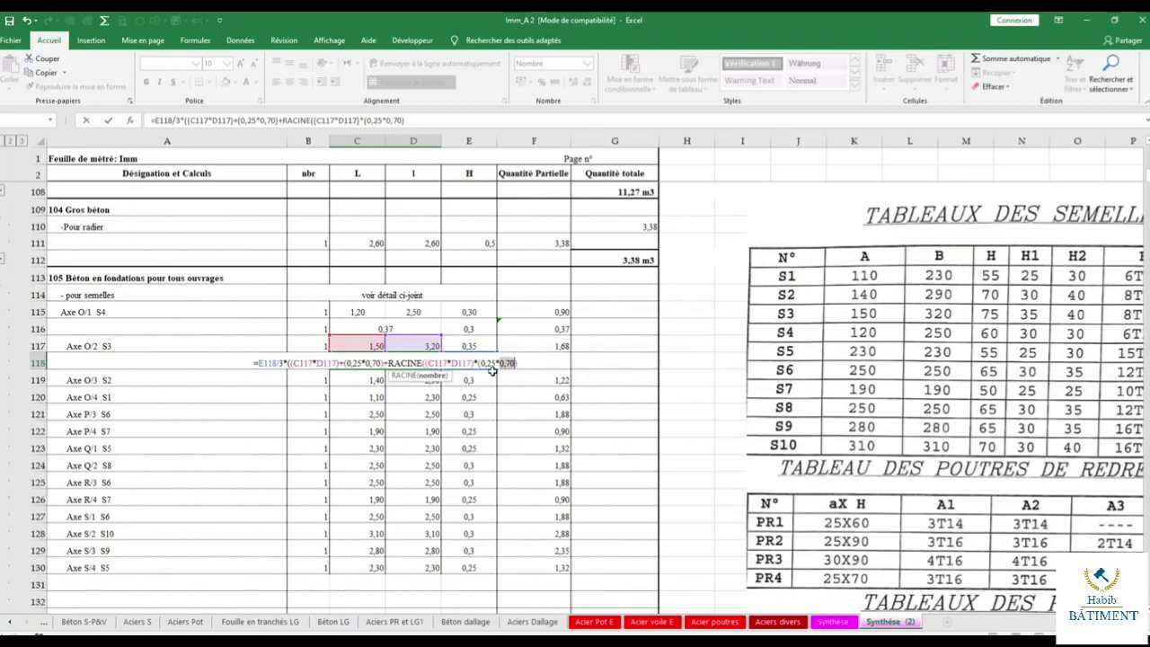
pyautogui.click(519, 361)
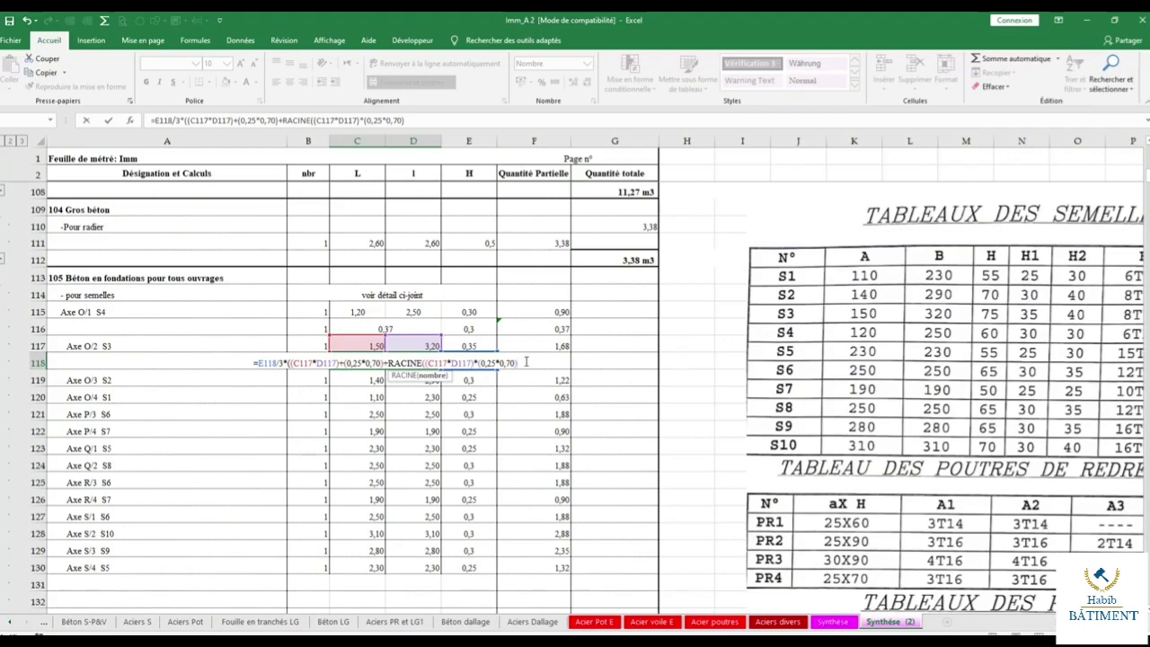
pyautogui.write(')')
pyautogui.press('Return')
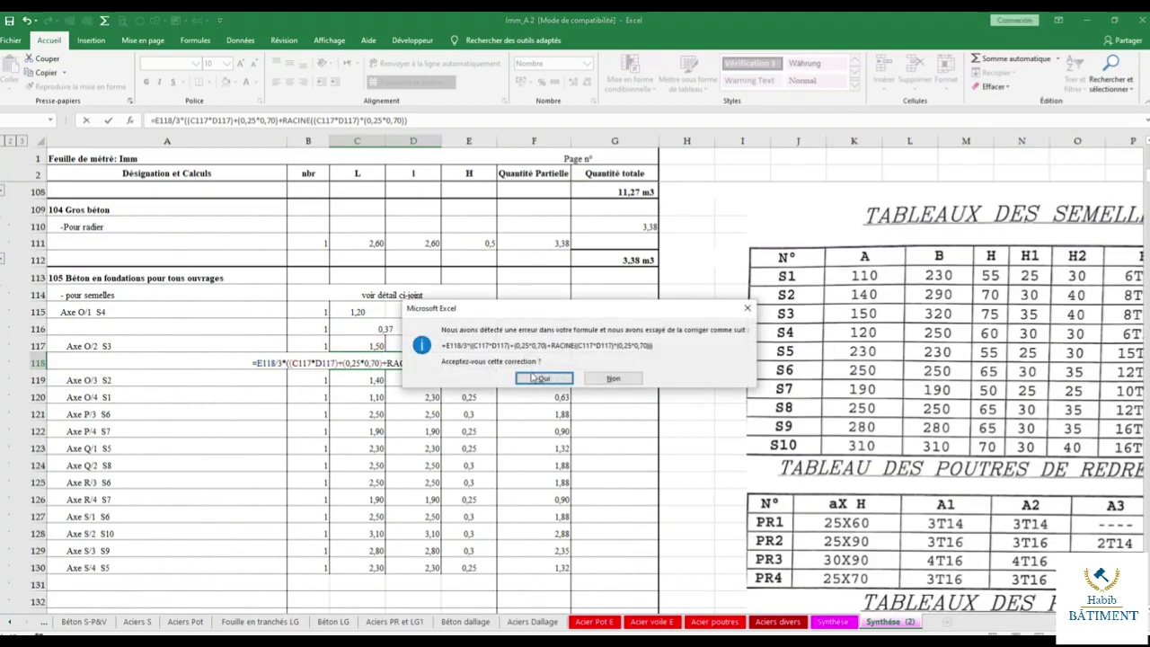
# Accept Excel's parenthesis correction and check the F118 and F116 quantity formulas.
pyautogui.click(533, 379)
pyautogui.doubleClick(340, 363)
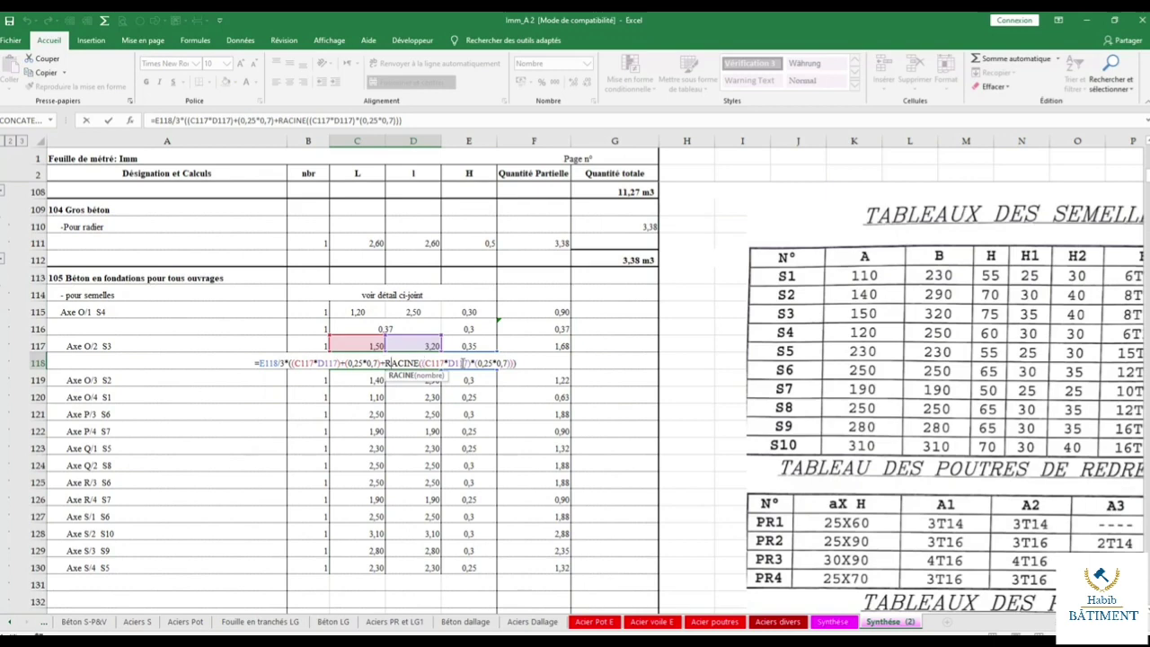
pyautogui.press('Return')
pyautogui.click(551, 358)
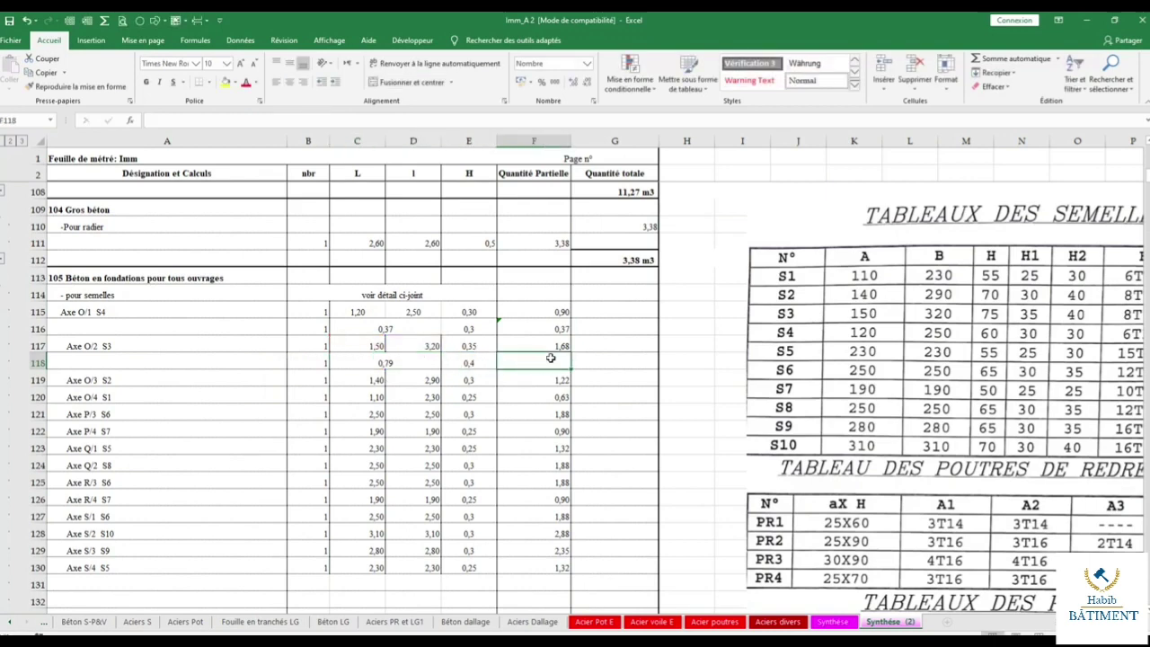
pyautogui.click(556, 329)
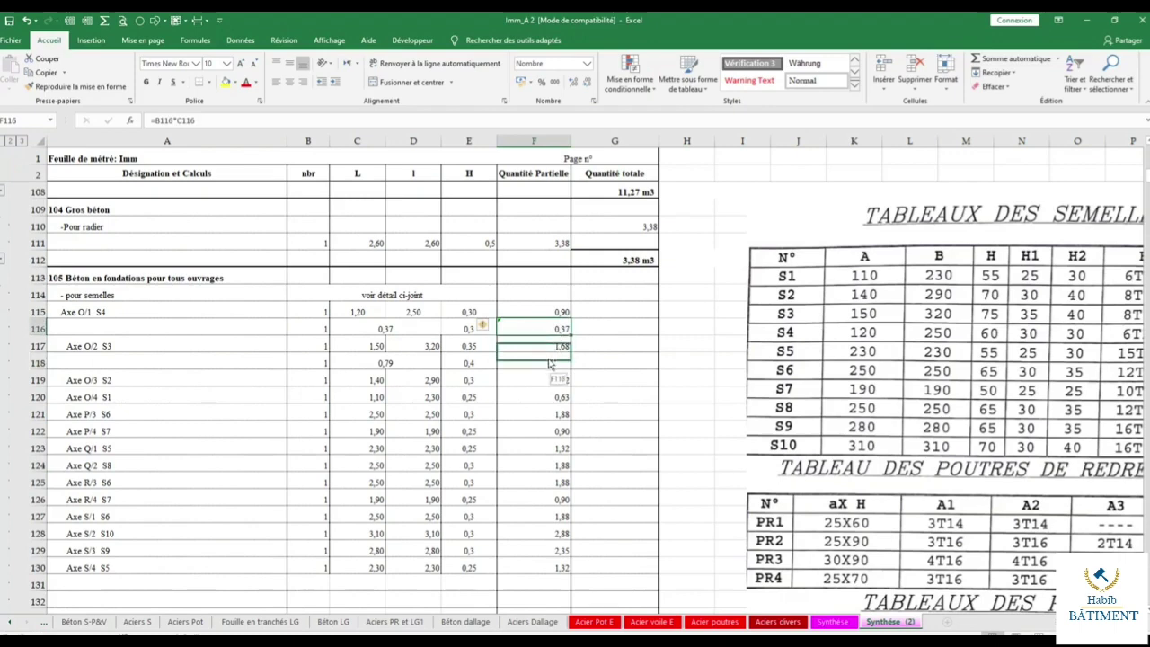
pyautogui.doubleClick(553, 363)
# Replace E118 with 0,40 in C118's formula, giving 0,79, and compare with C116.
pyautogui.click(385, 361)
pyautogui.doubleClick(384, 361)
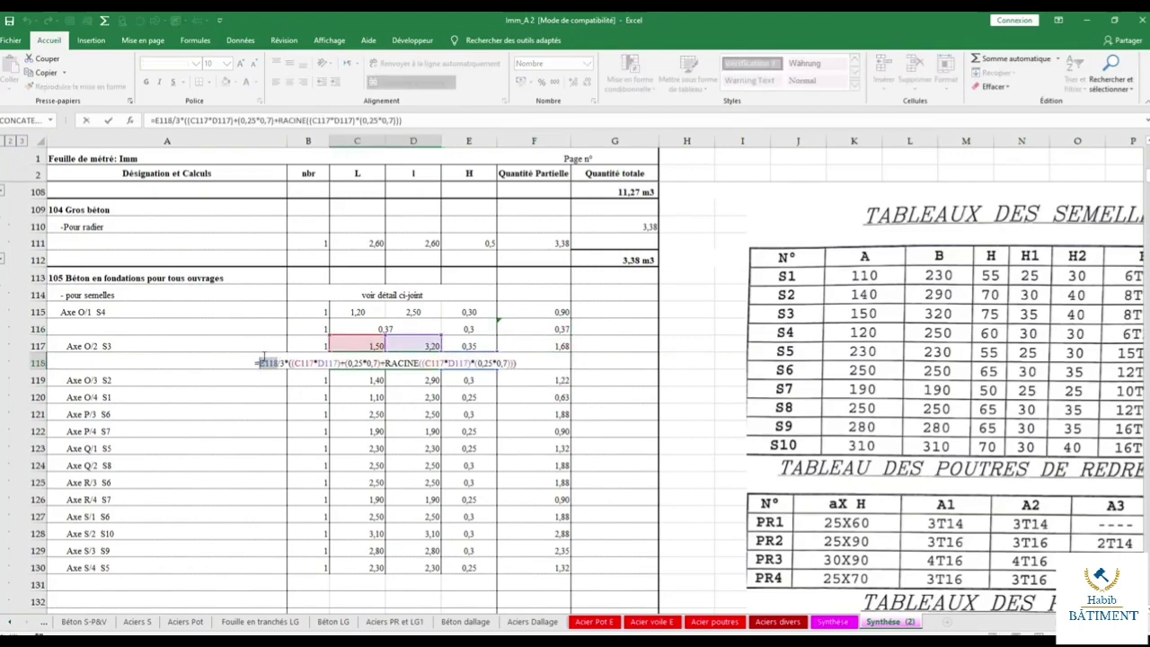
pyautogui.write('0,40')
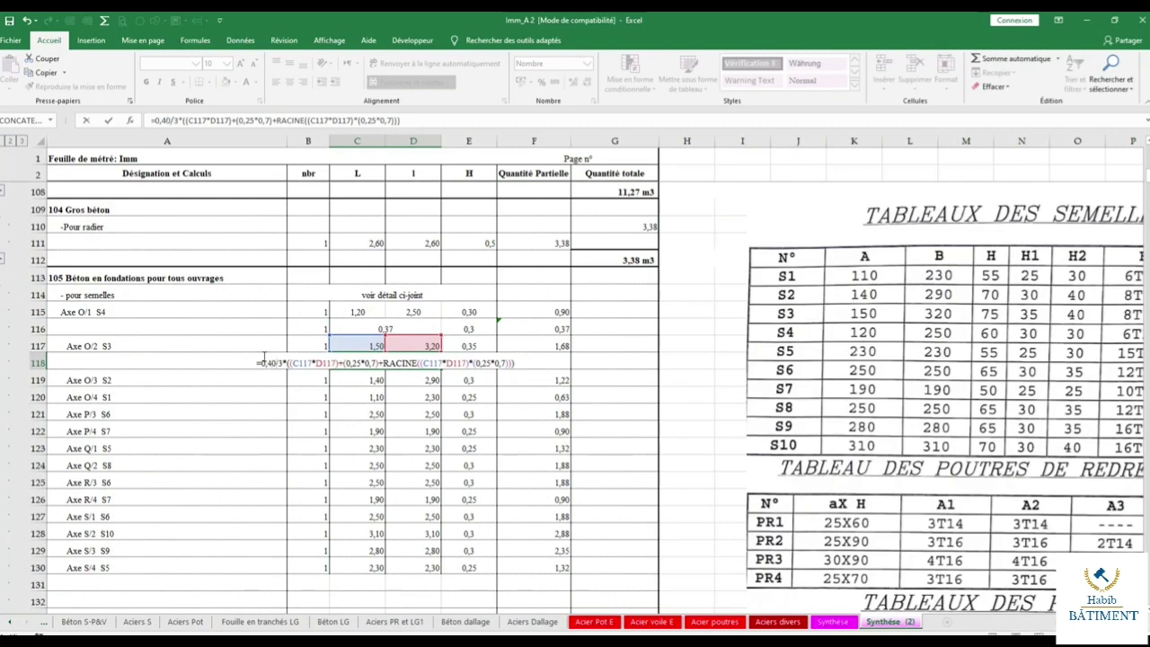
pyautogui.press('Return')
pyautogui.doubleClick(374, 330)
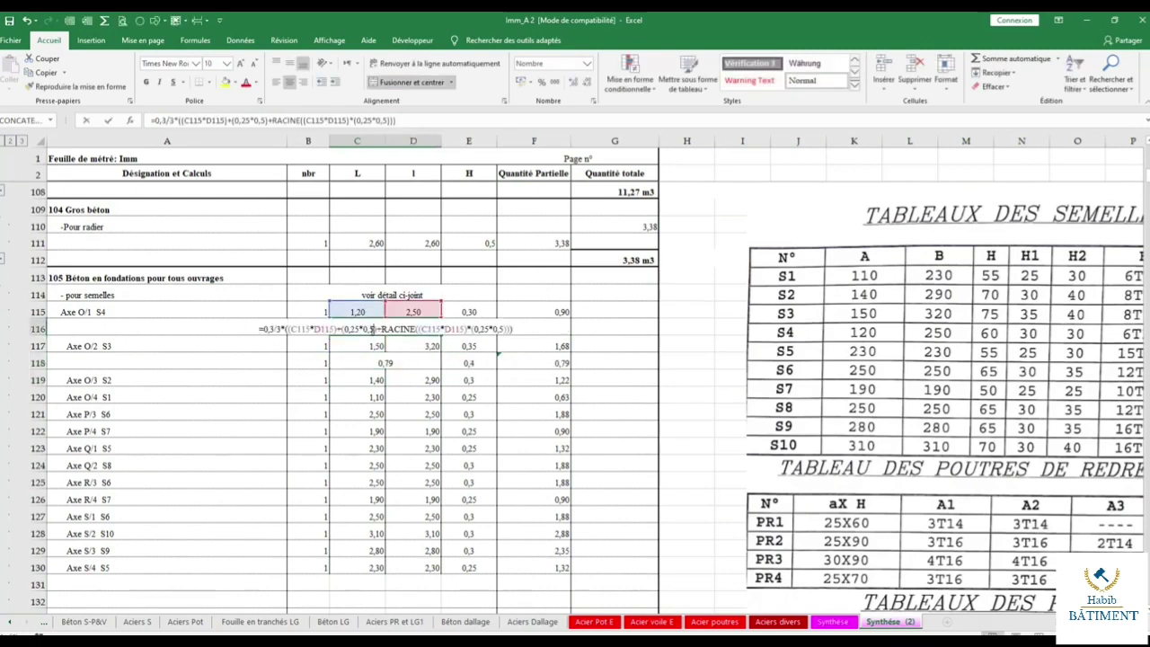
pyautogui.press('Escape')
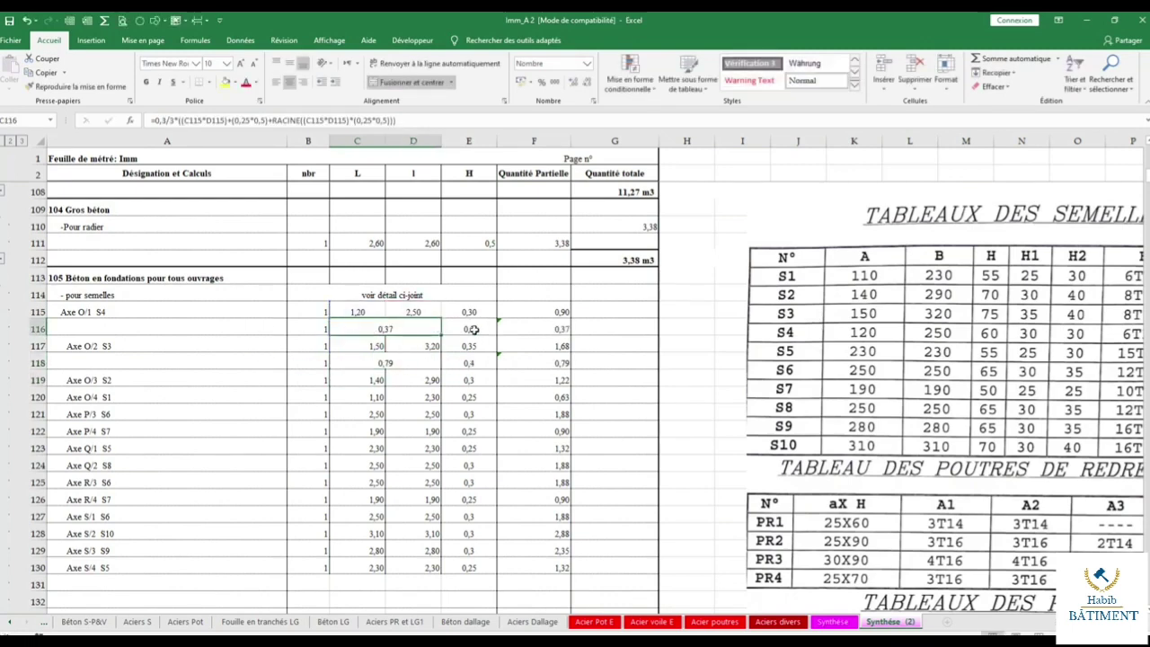
pyautogui.click(474, 329)
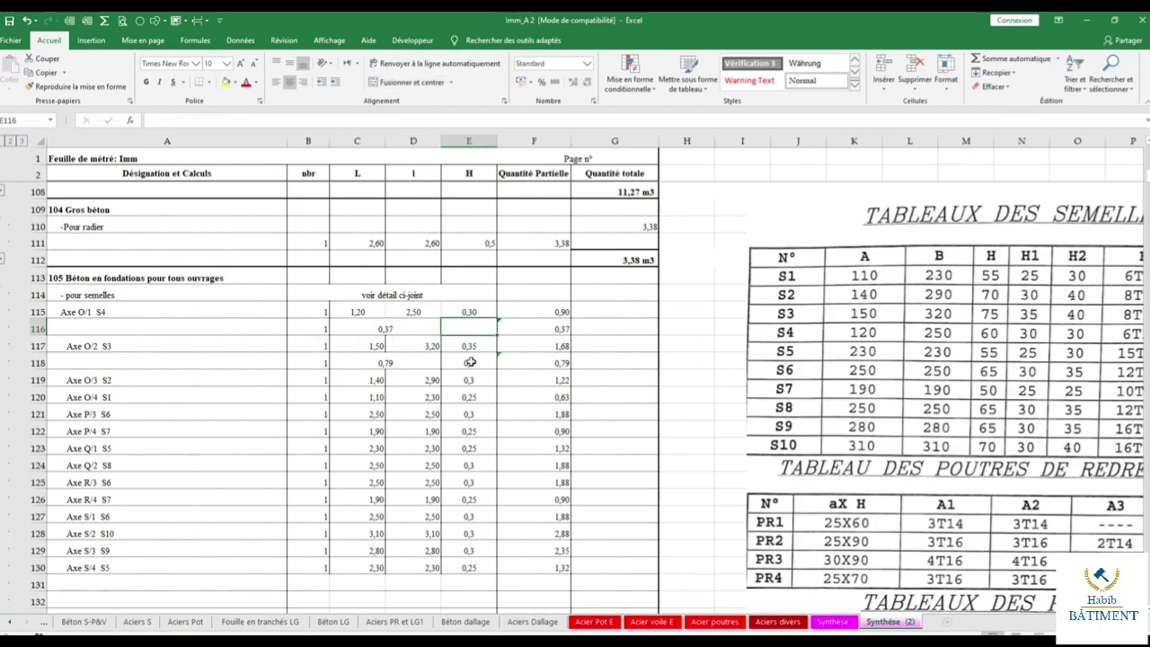
# Merge C116:E116 and C118:E118 so 0,37 and 0,79 are centred.
pyautogui.moveTo(369, 325); pyautogui.dragTo(464, 329)
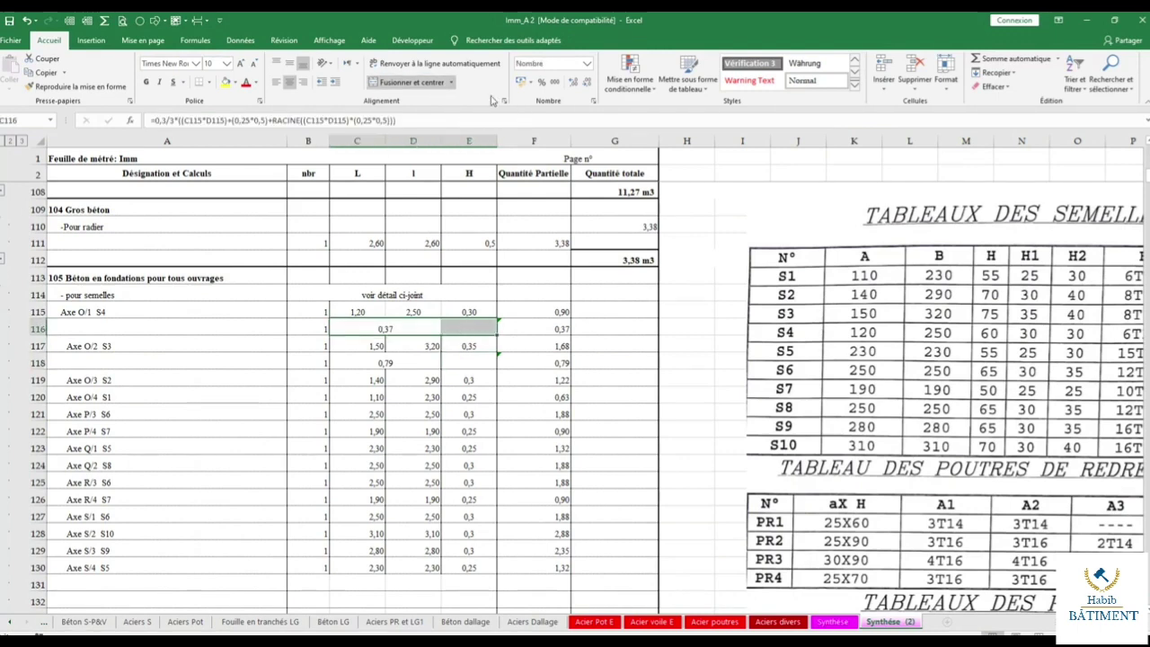
pyautogui.click(427, 83)
pyautogui.click(420, 83)
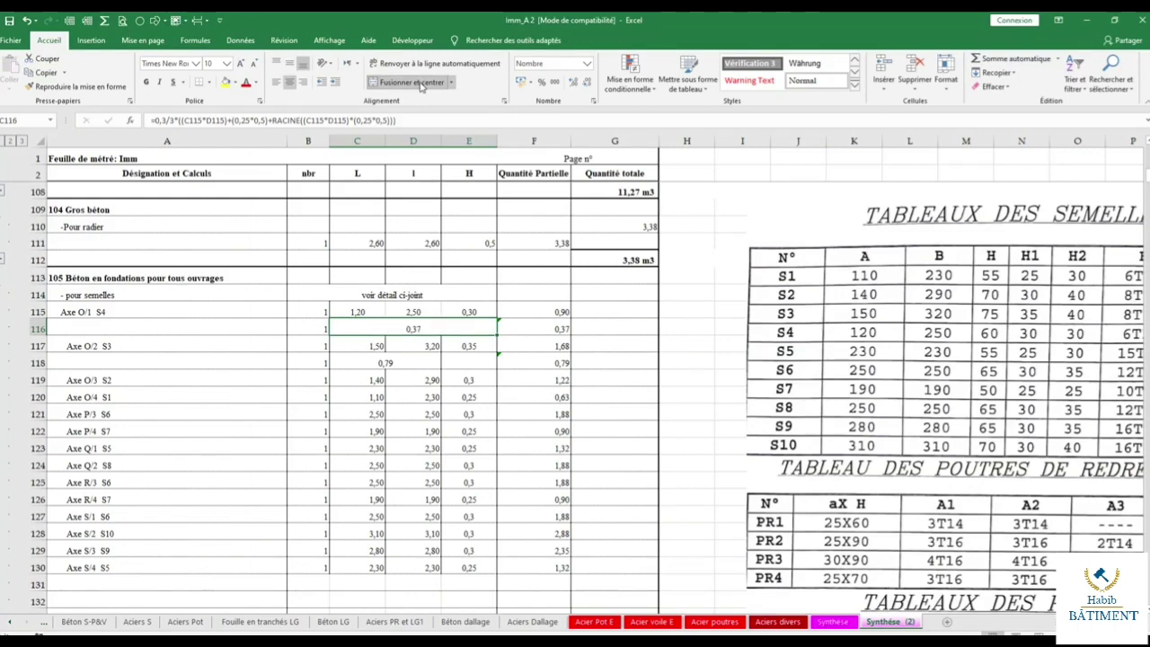
pyautogui.moveTo(376, 363); pyautogui.dragTo(458, 364)
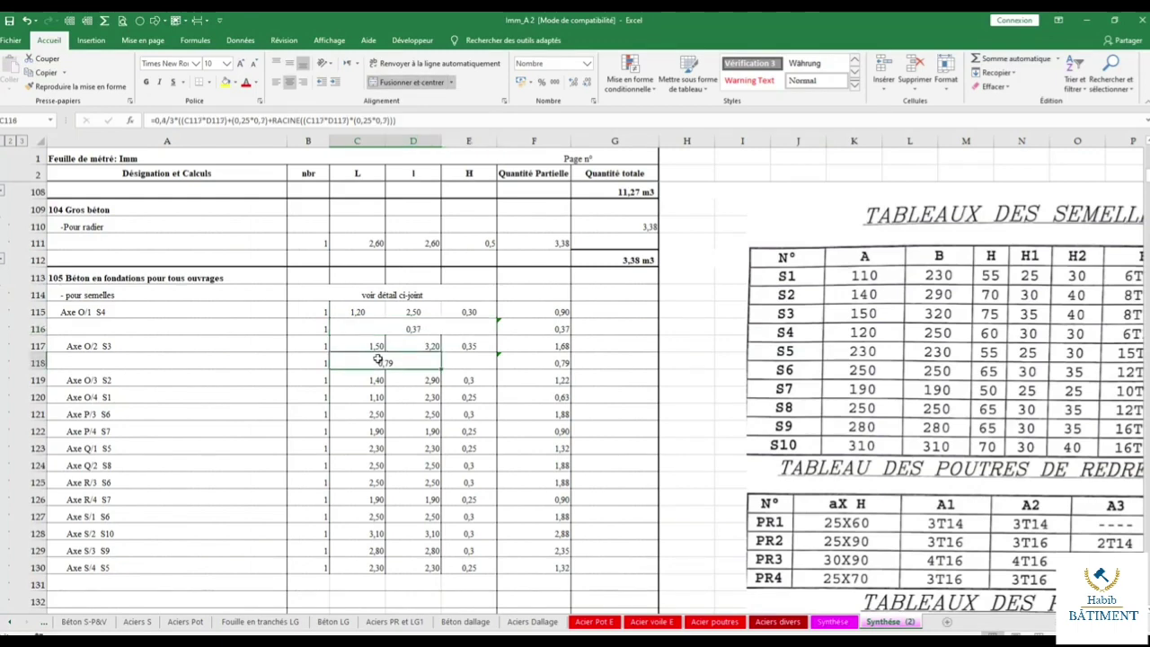
pyautogui.click(411, 82)
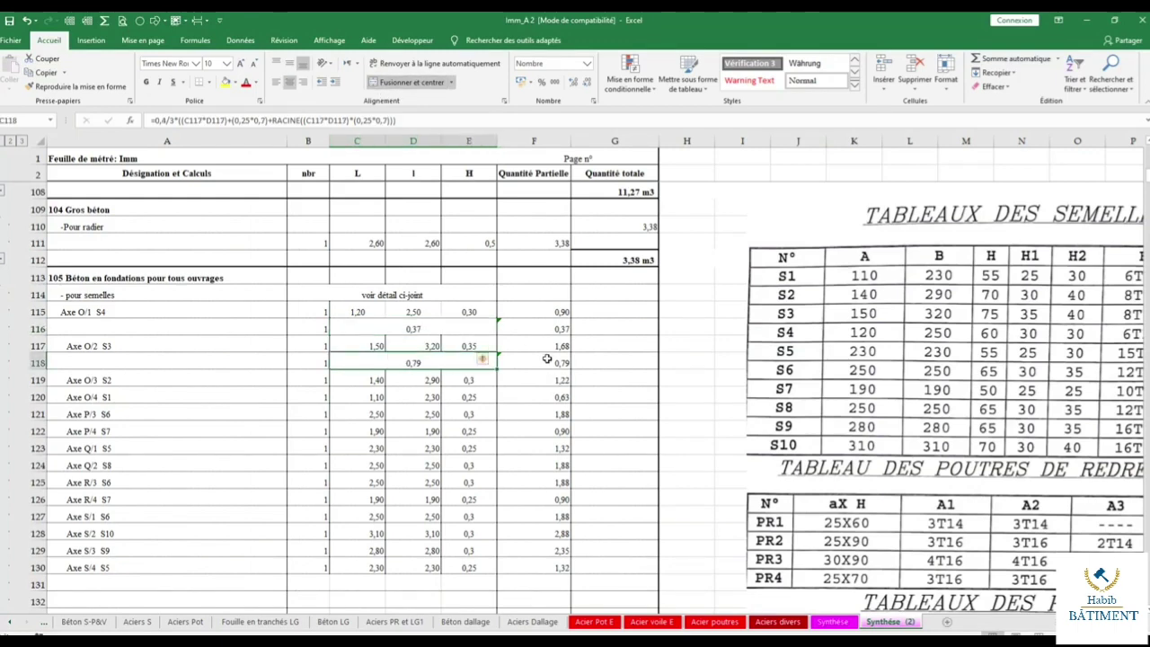
# Check the F118 and F116 quantity formulas.
pyautogui.doubleClick(537, 363)
pyautogui.click(541, 323)
pyautogui.doubleClick(541, 323)
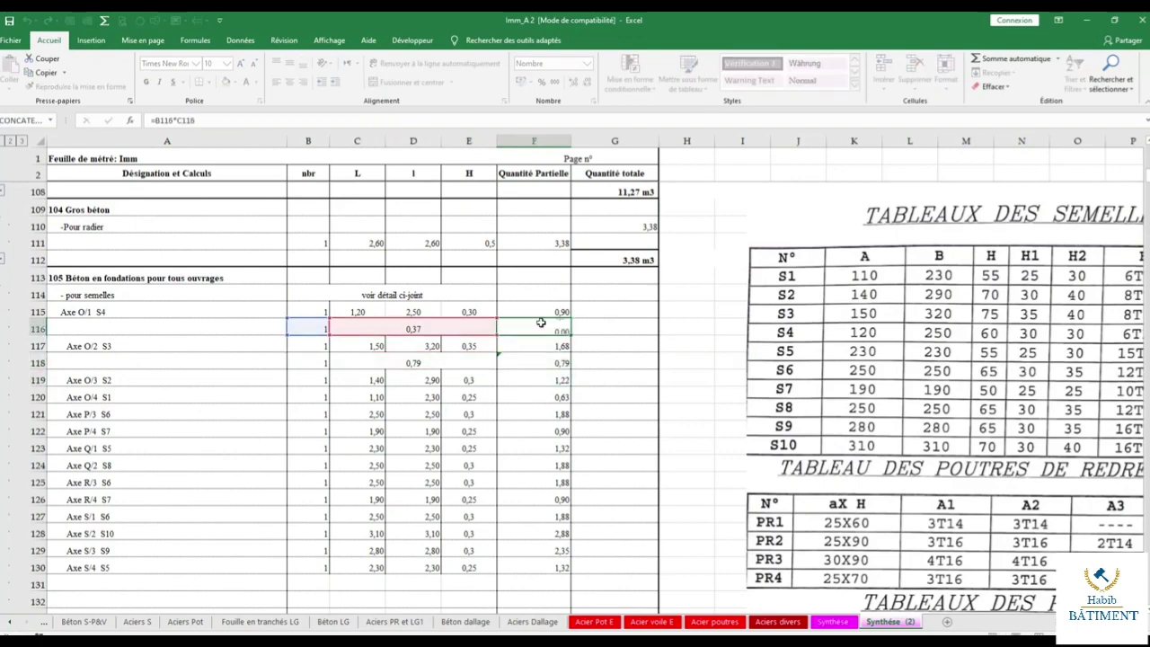
pyautogui.press('Return')
# Copy row 118 and insert it as row 120 under Axe O/3 S2, computing 0,68.
pyautogui.click(36, 363)
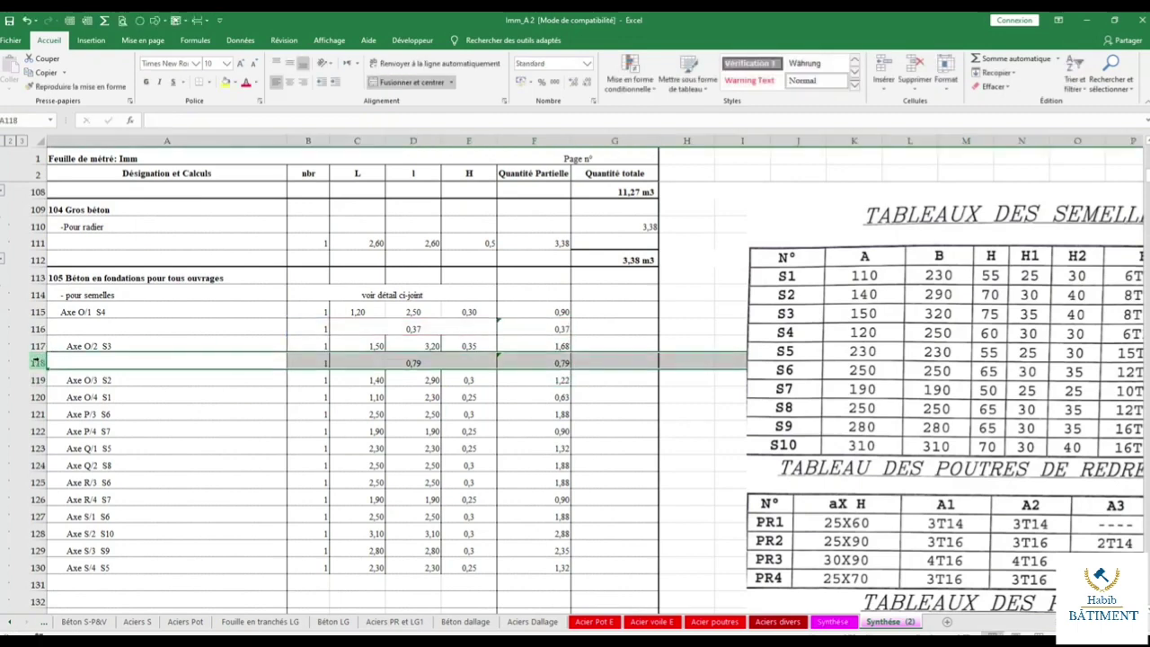
pyautogui.rightClick(229, 361)
pyautogui.click(261, 388)
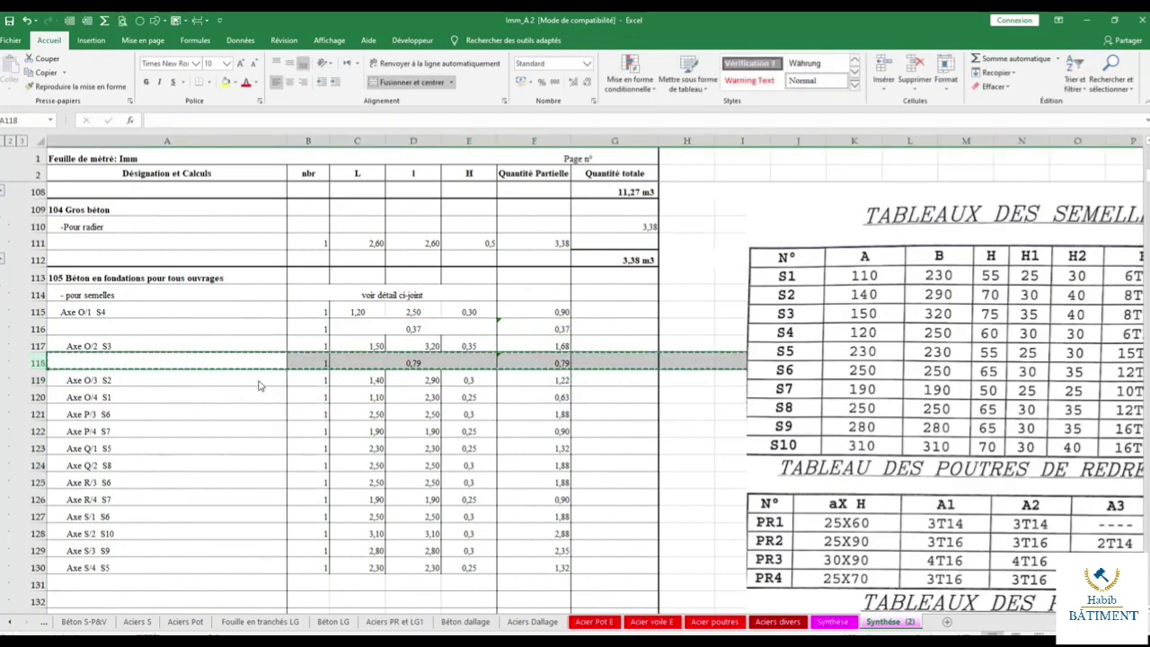
pyautogui.click(36, 396)
pyautogui.rightClick(136, 396)
pyautogui.click(212, 483)
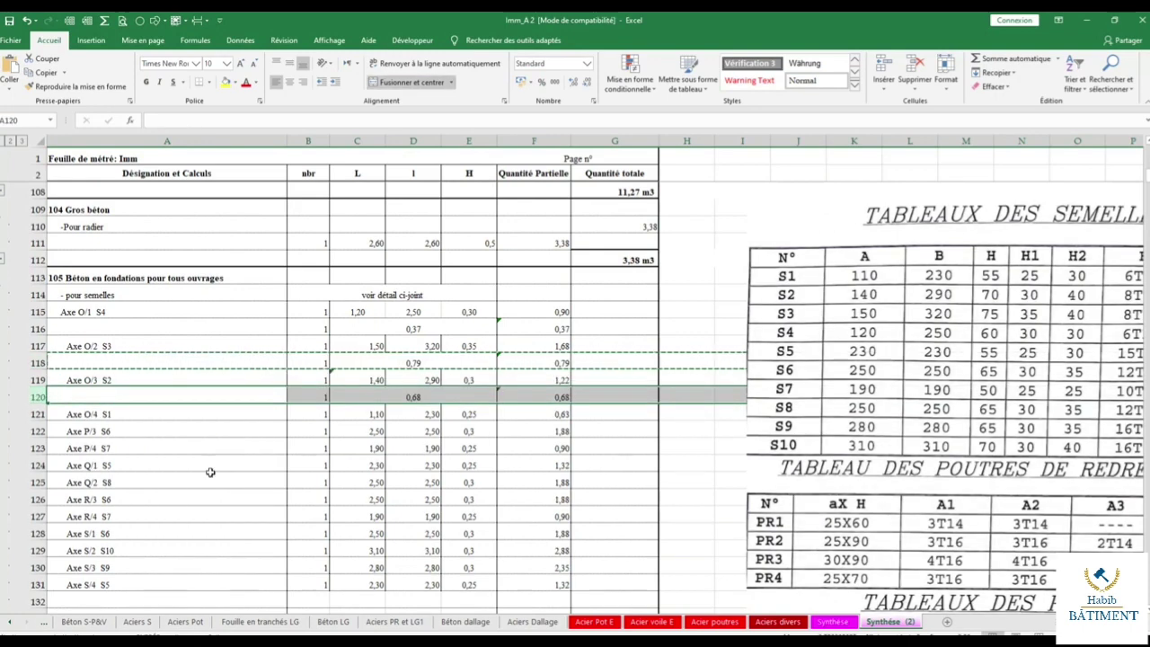
pyautogui.doubleClick(405, 396)
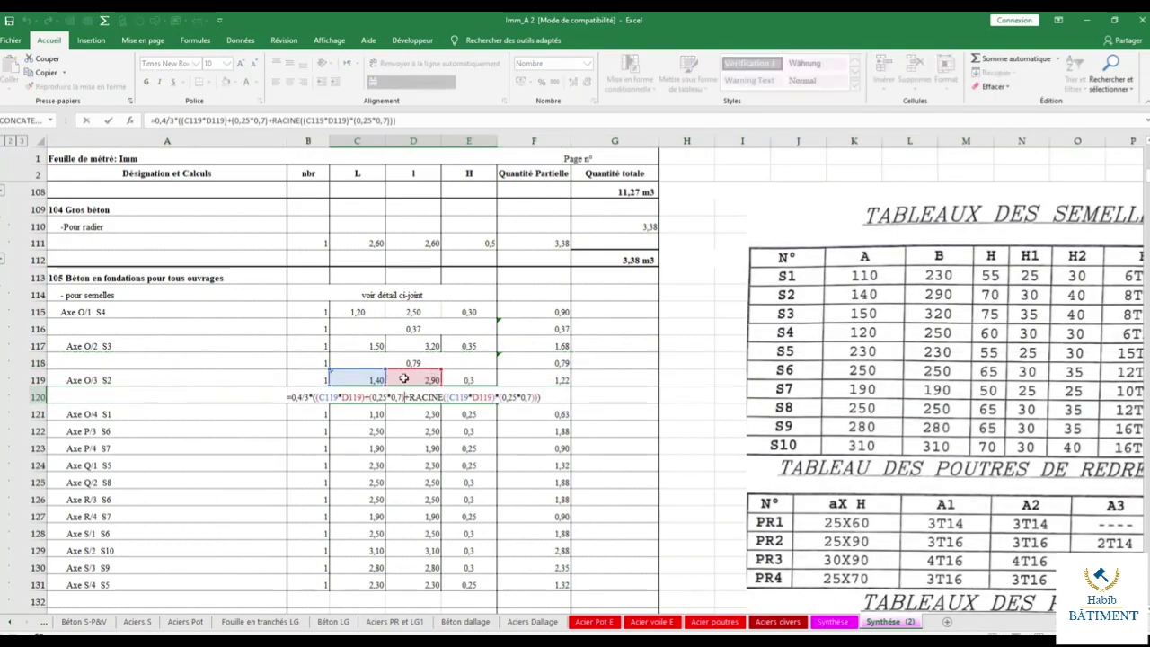
pyautogui.press('Escape')
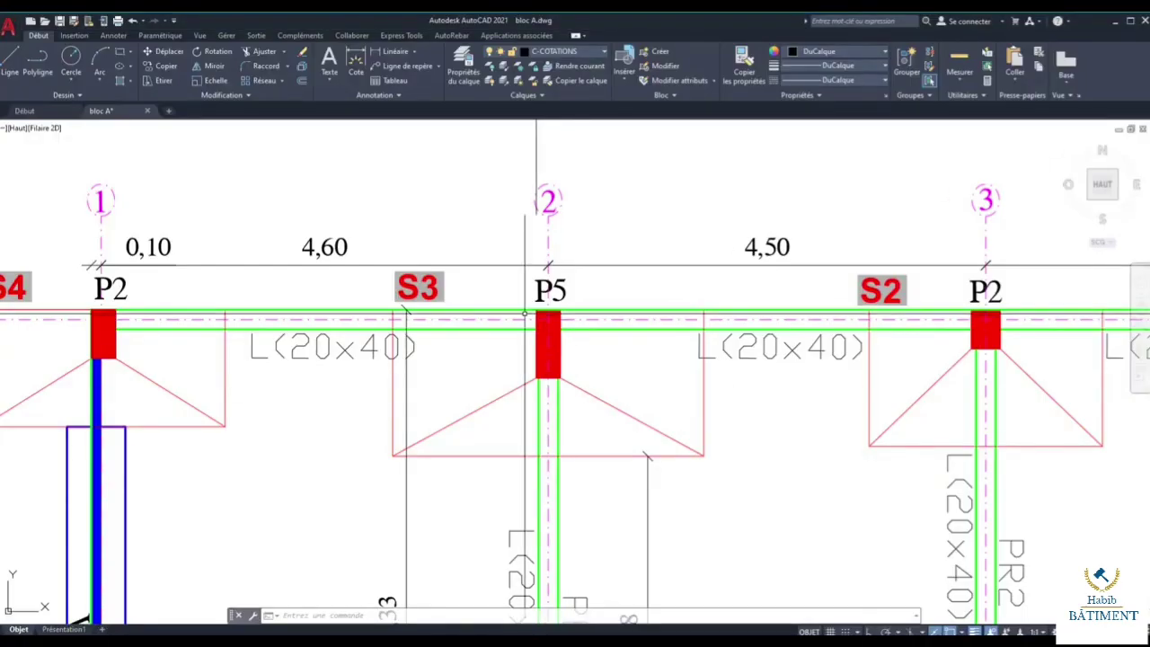
pyautogui.scroll(-3, 691, 319)
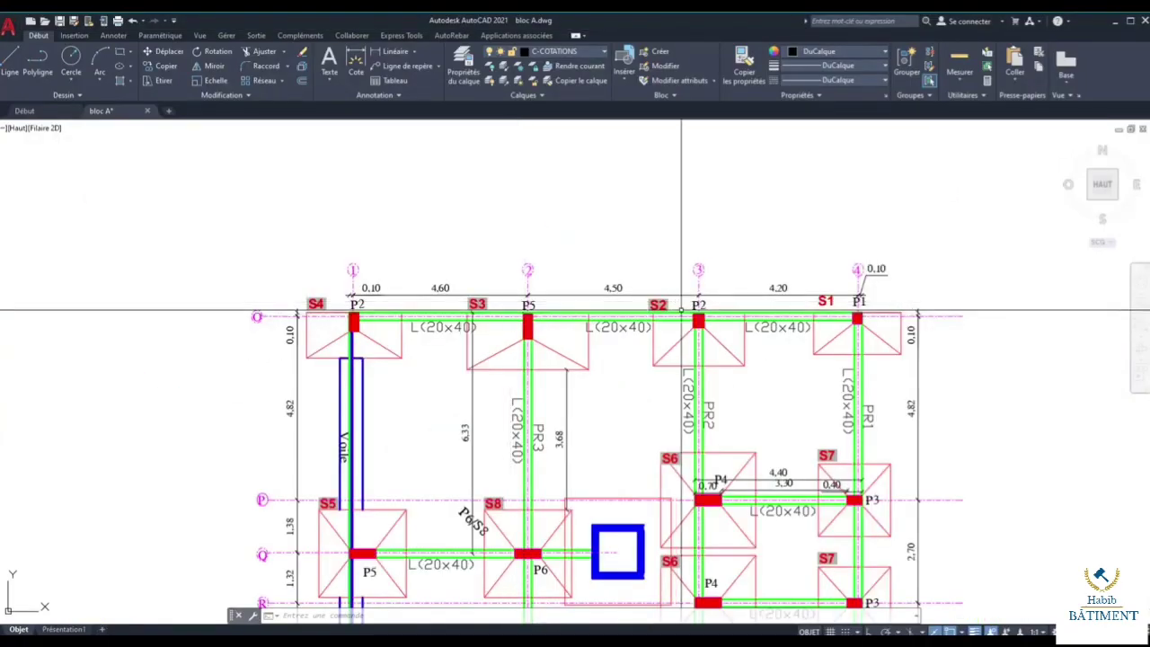
pyautogui.scroll(2, 691, 319)
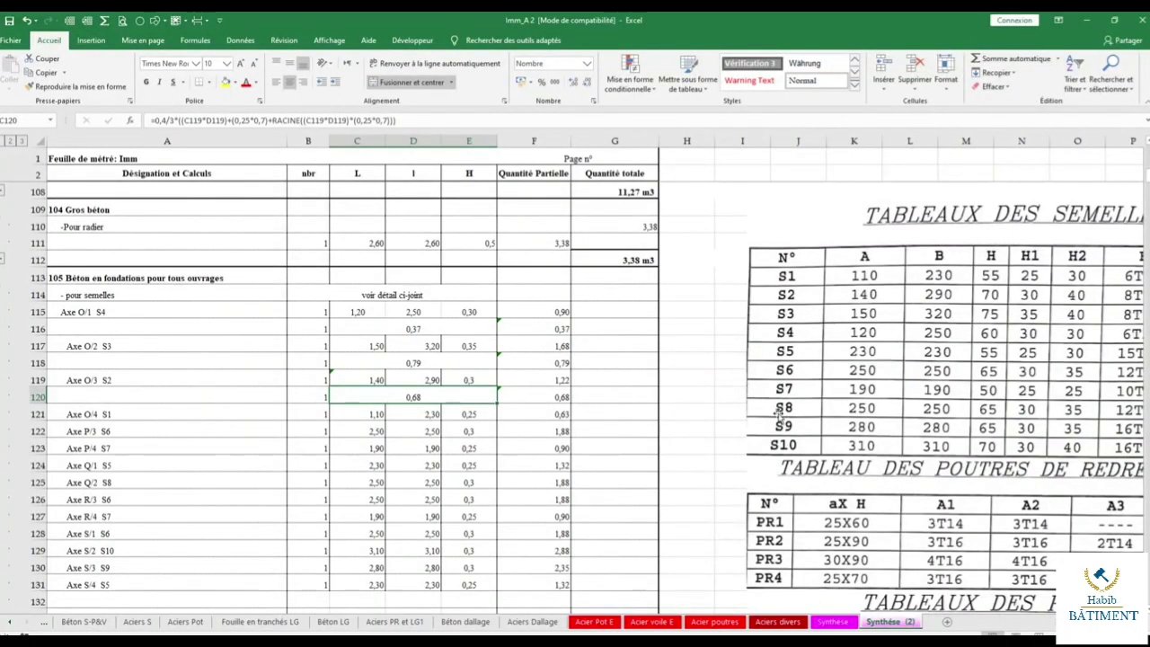
# Change row 120's top section to 0,25×0,5 in the formula, giving 0,65.
pyautogui.click(821, 255)
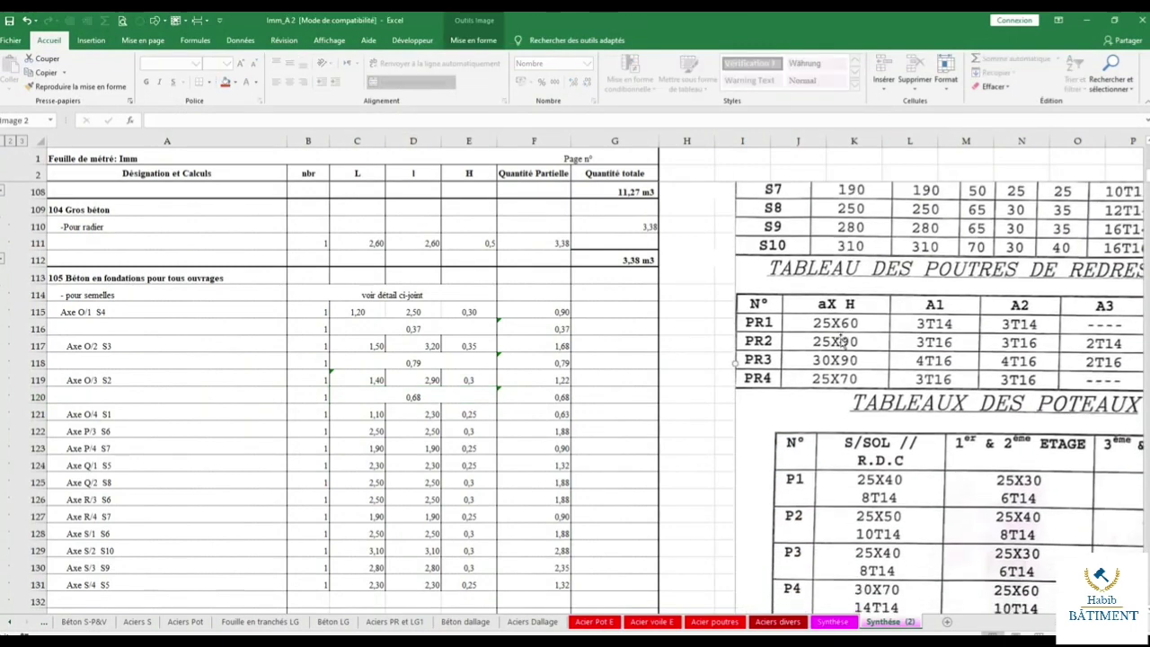
pyautogui.scroll(-8, 836, 287)
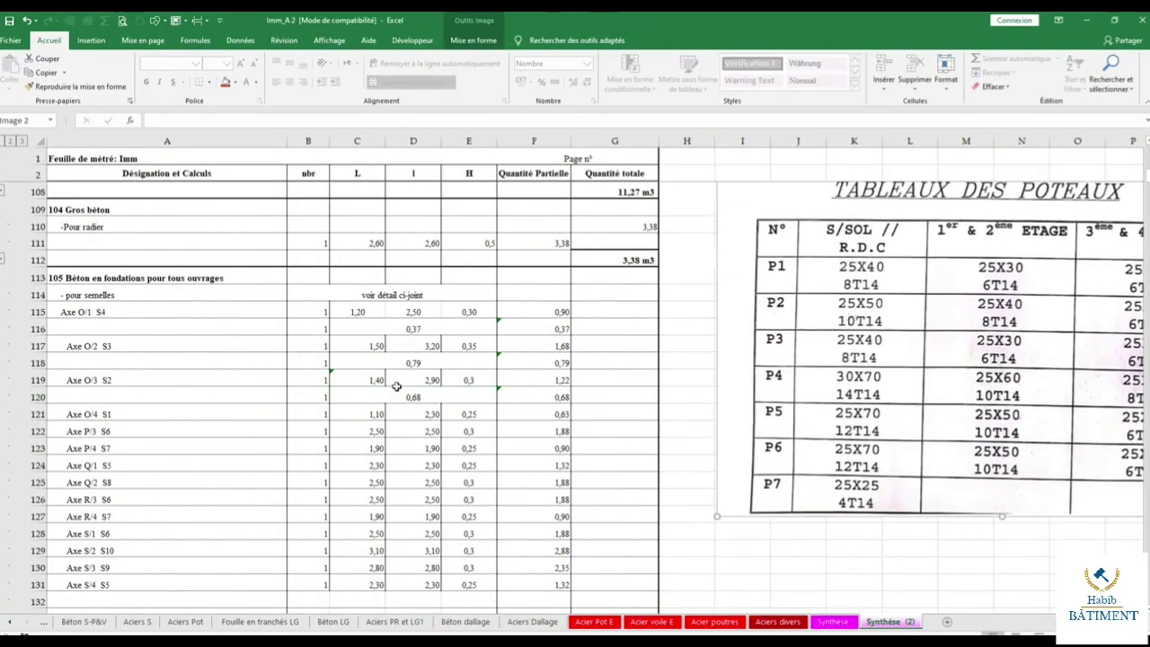
pyautogui.doubleClick(400, 399)
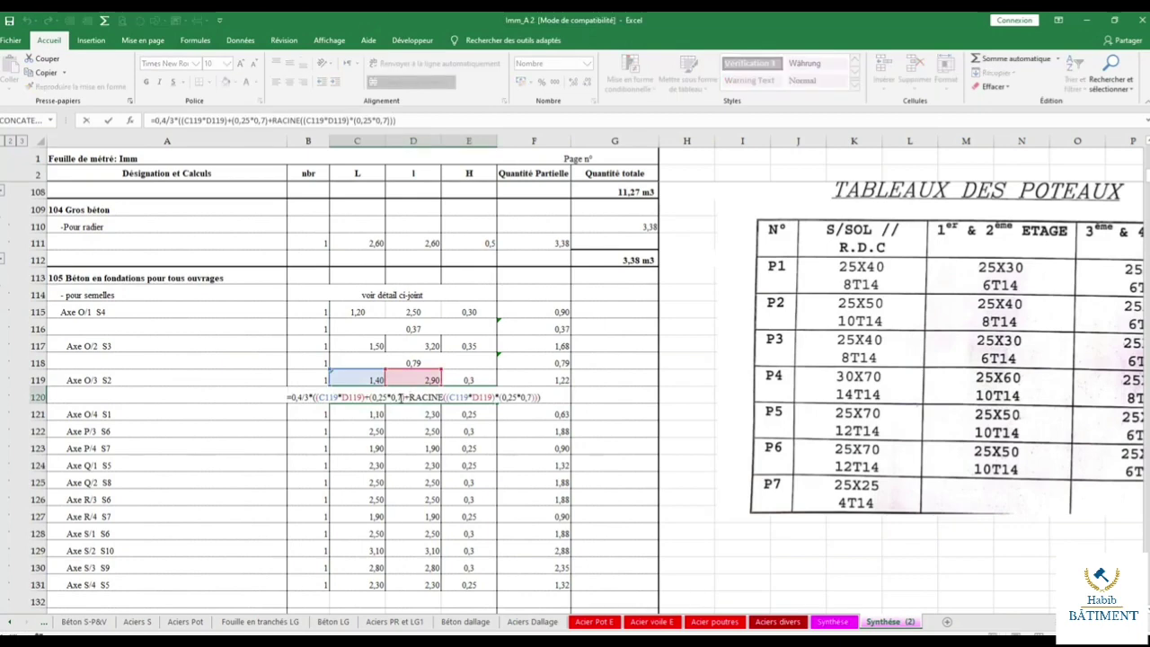
pyautogui.click(399, 397)
pyautogui.click(528, 397)
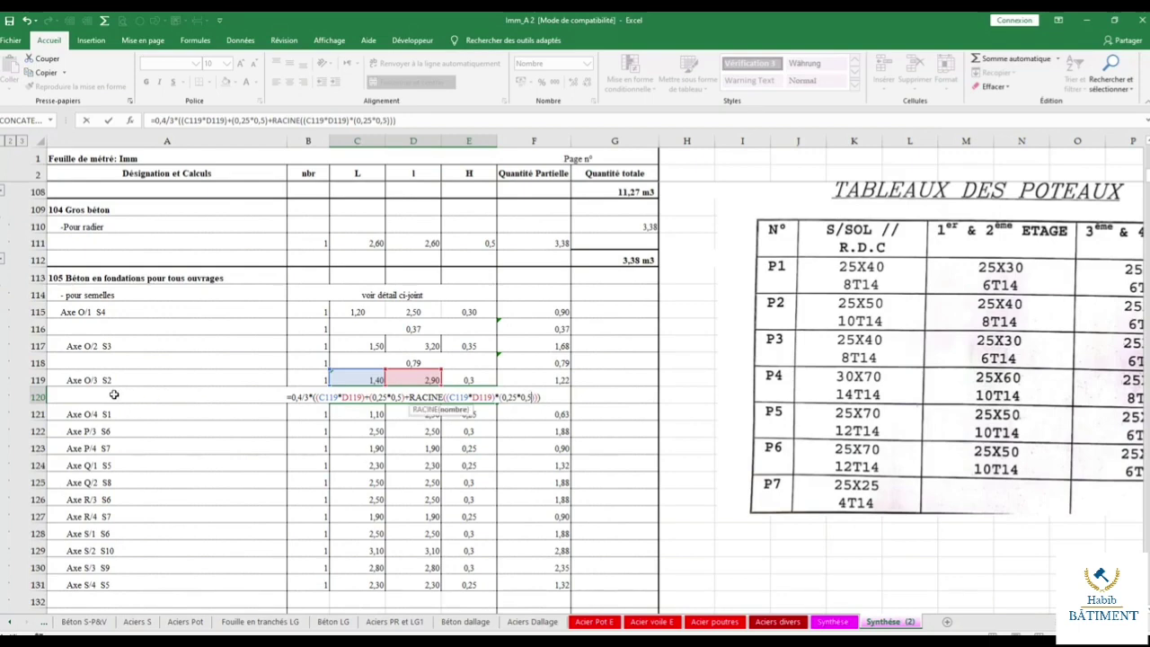
pyautogui.press('Return')
# Check the footing table and adjust the formula's leading coefficient so row 120 gives 0,49.
pyautogui.moveTo(799, 336); pyautogui.dragTo(795, 496)
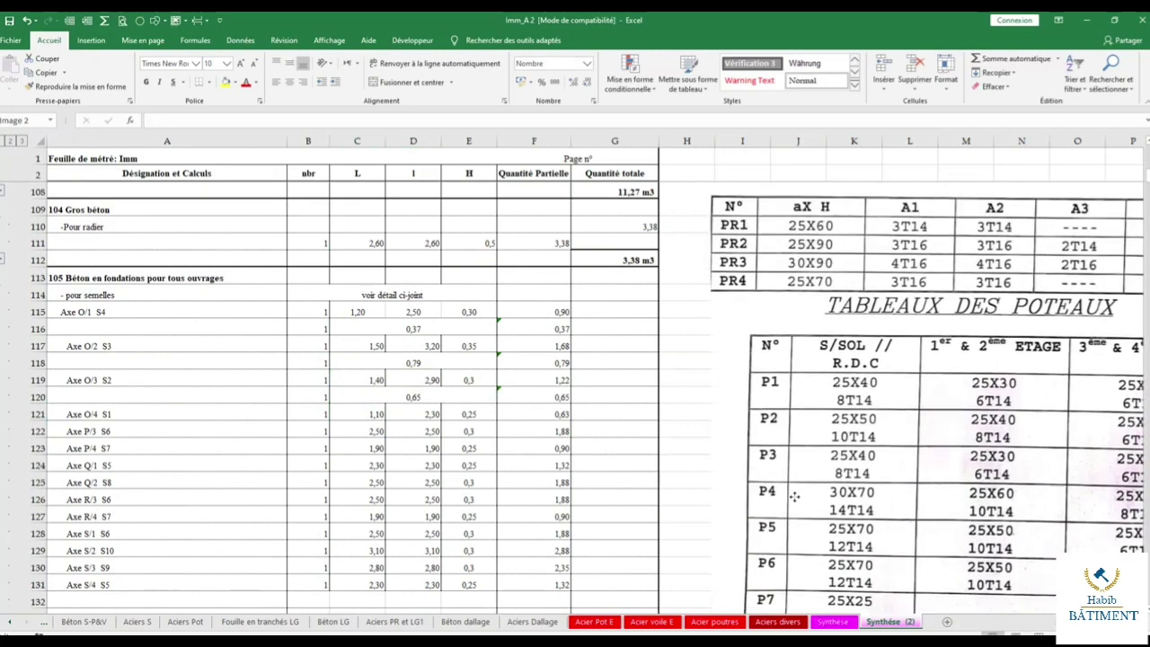
pyautogui.press('Down')
pyautogui.press('Down')
pyautogui.press('Down')
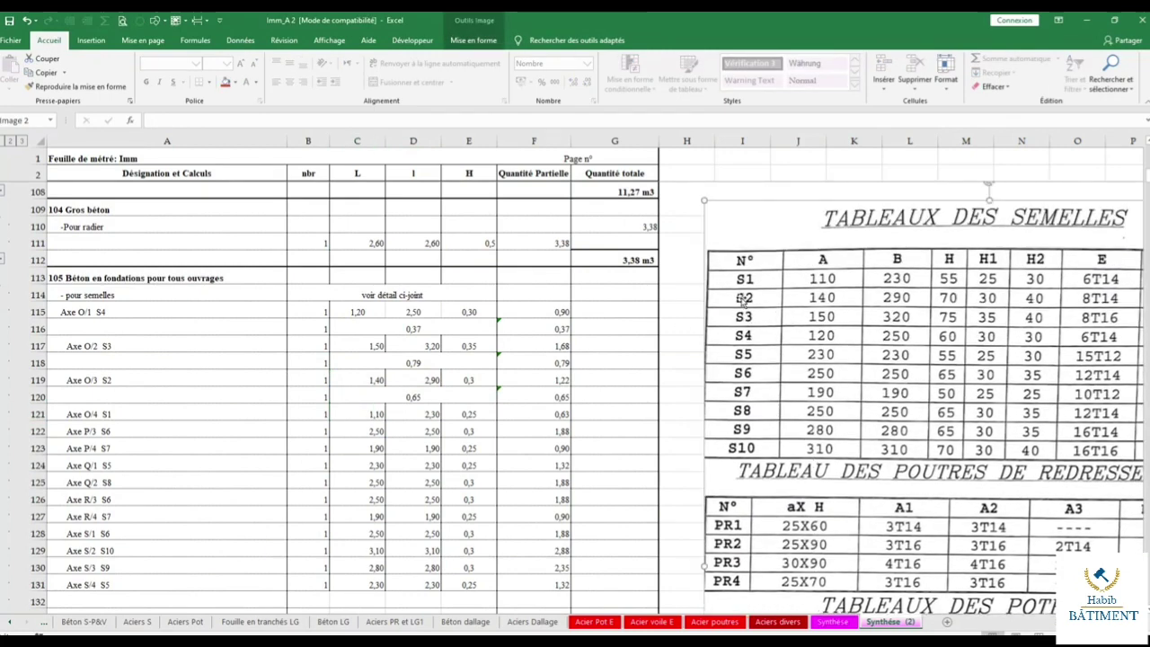
pyautogui.doubleClick(405, 396)
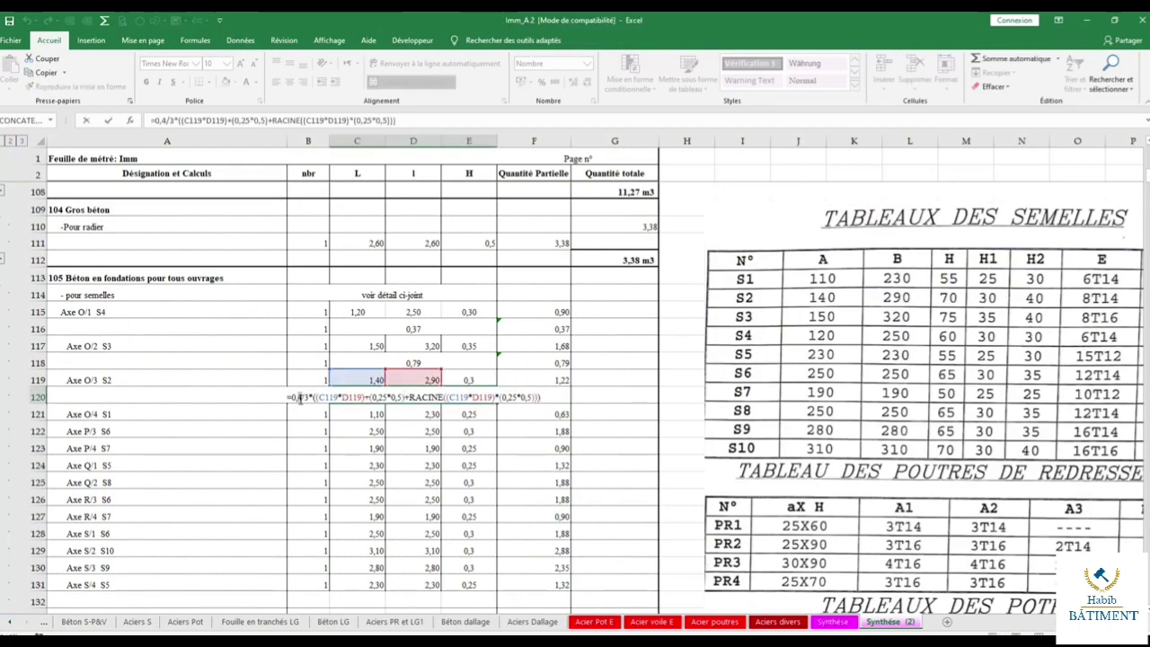
pyautogui.click(299, 398)
pyautogui.press('Return')
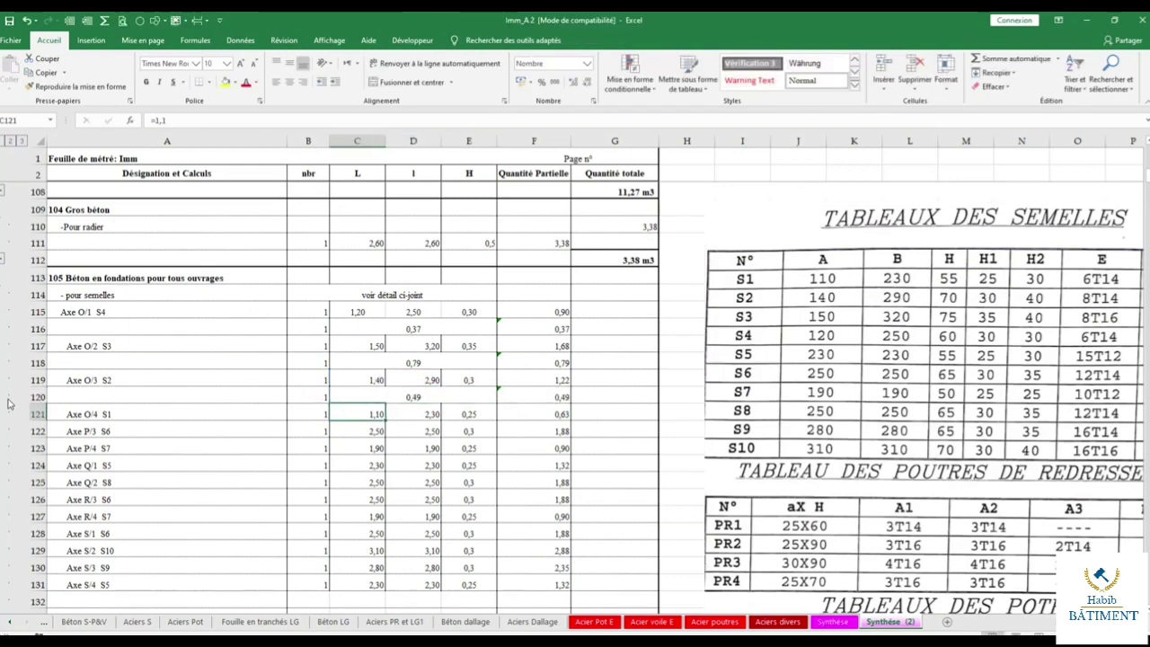
pyautogui.scroll(-1, 39, 384)
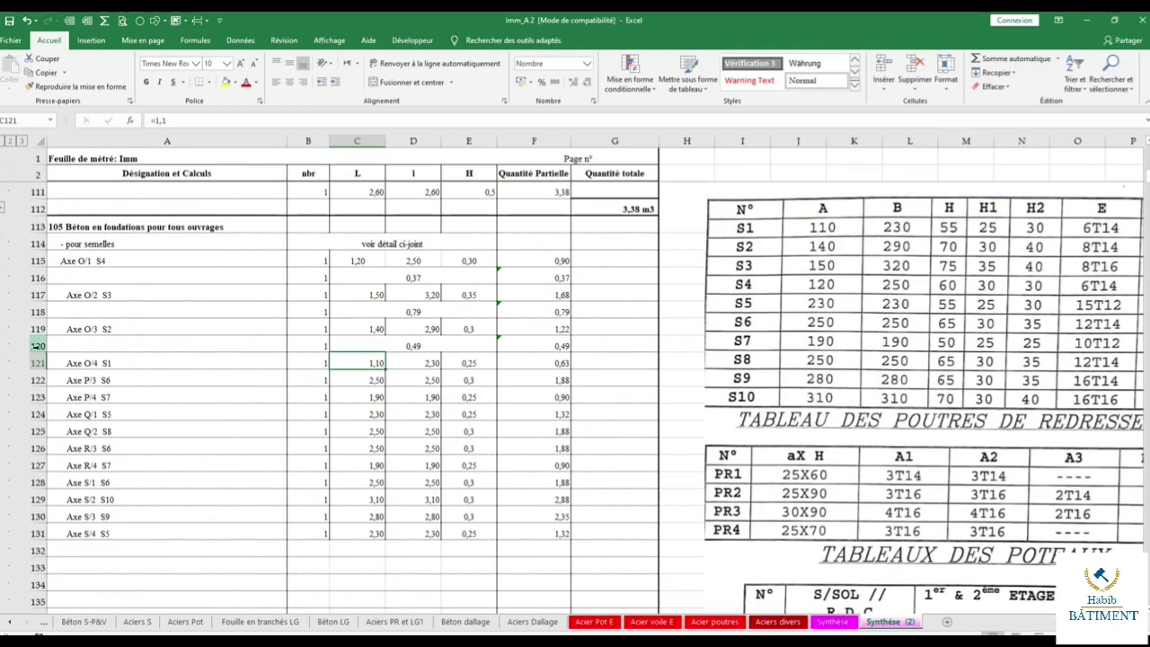
pyautogui.click(36, 346)
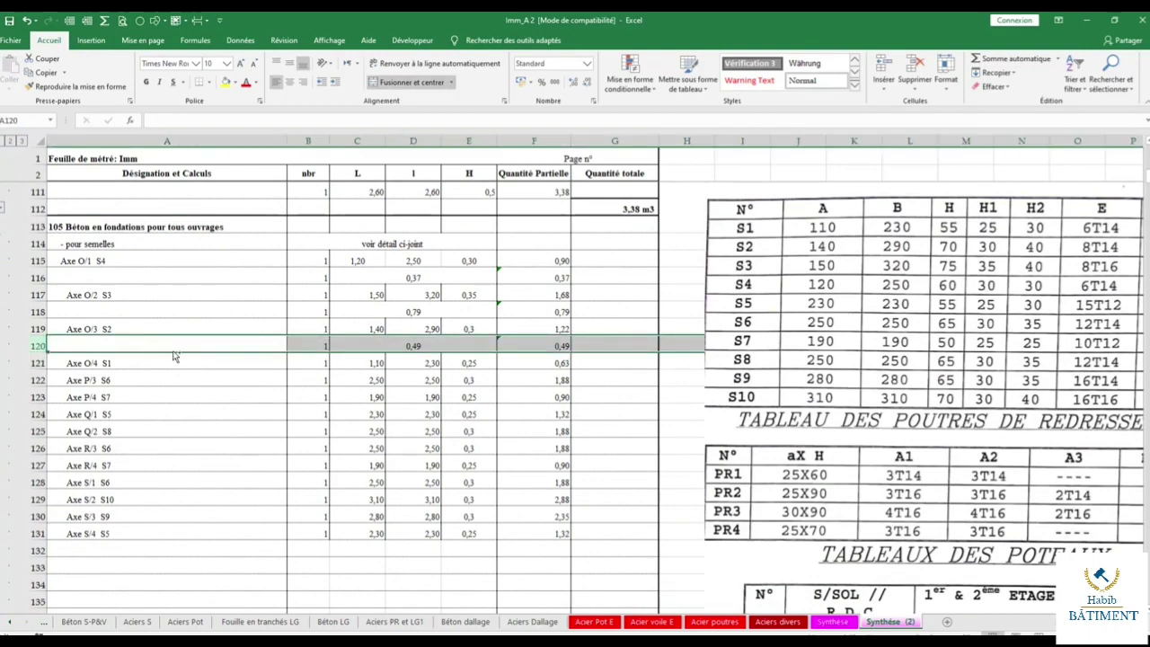
# Duplicate the volume row as row 122 under Axe O/4 S1, showing 0,32.
pyautogui.moveTo(176, 357); pyautogui.dragTo(180, 375)
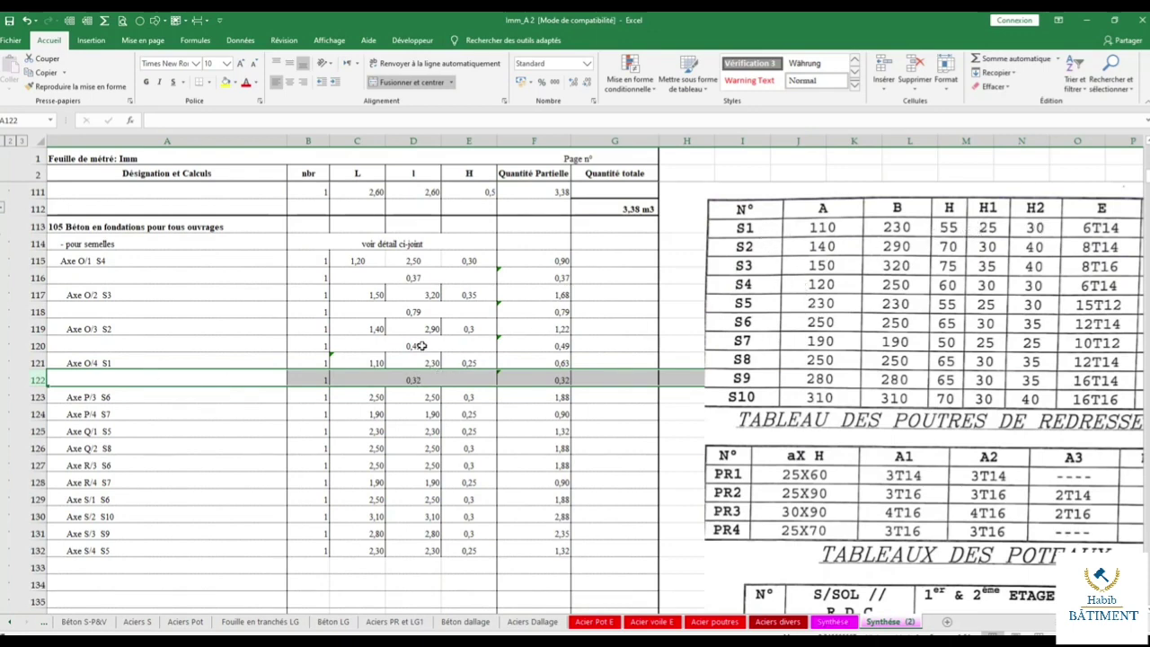
pyautogui.doubleClick(387, 379)
pyautogui.press('Return')
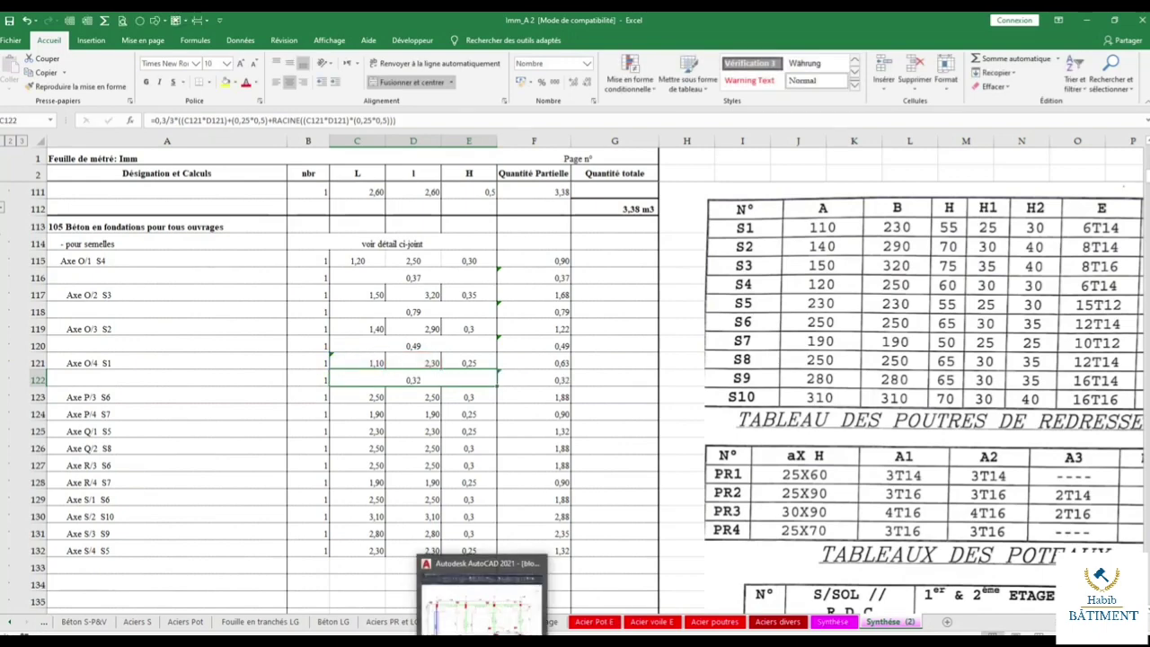
# Look over the AutoCAD foundation plan and return to Excel.
pyautogui.click(488, 625)
pyautogui.scroll(5, 737, 307)
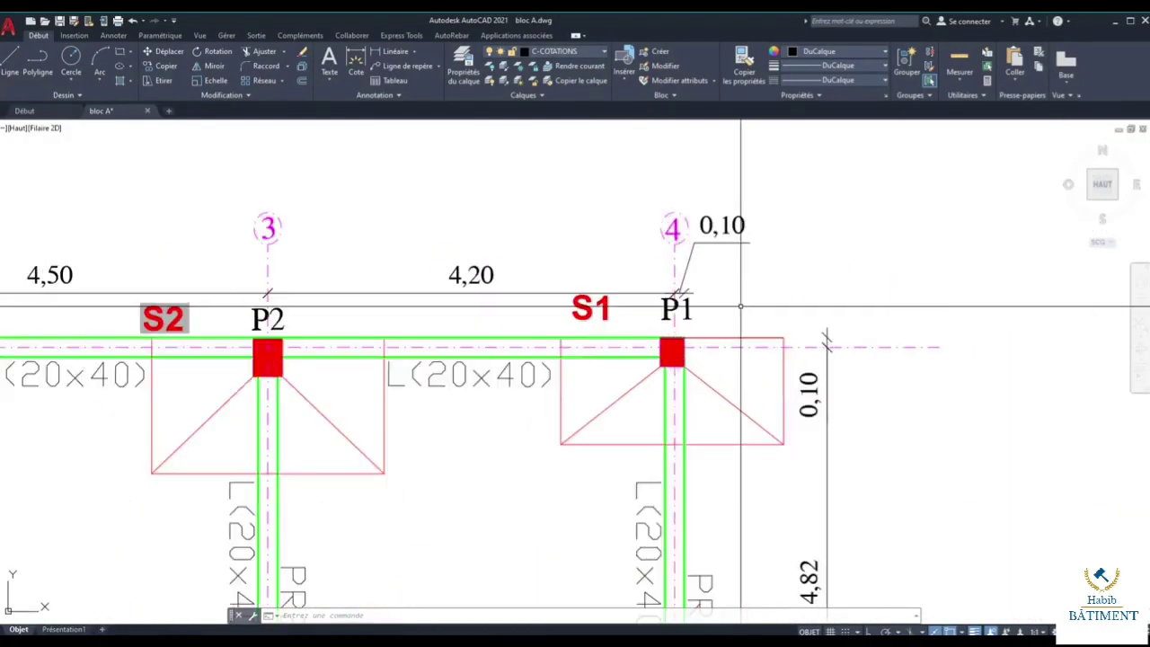
pyautogui.scroll(-5, 706, 324)
pyautogui.scroll(-3, 670, 316)
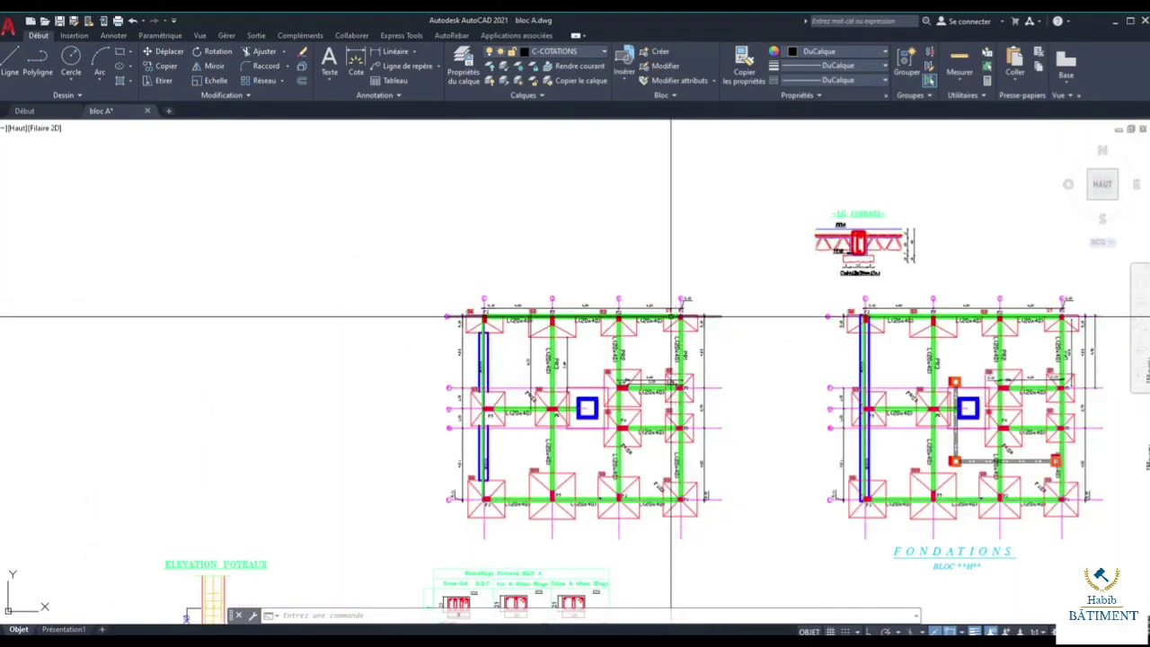
pyautogui.click(456, 595)
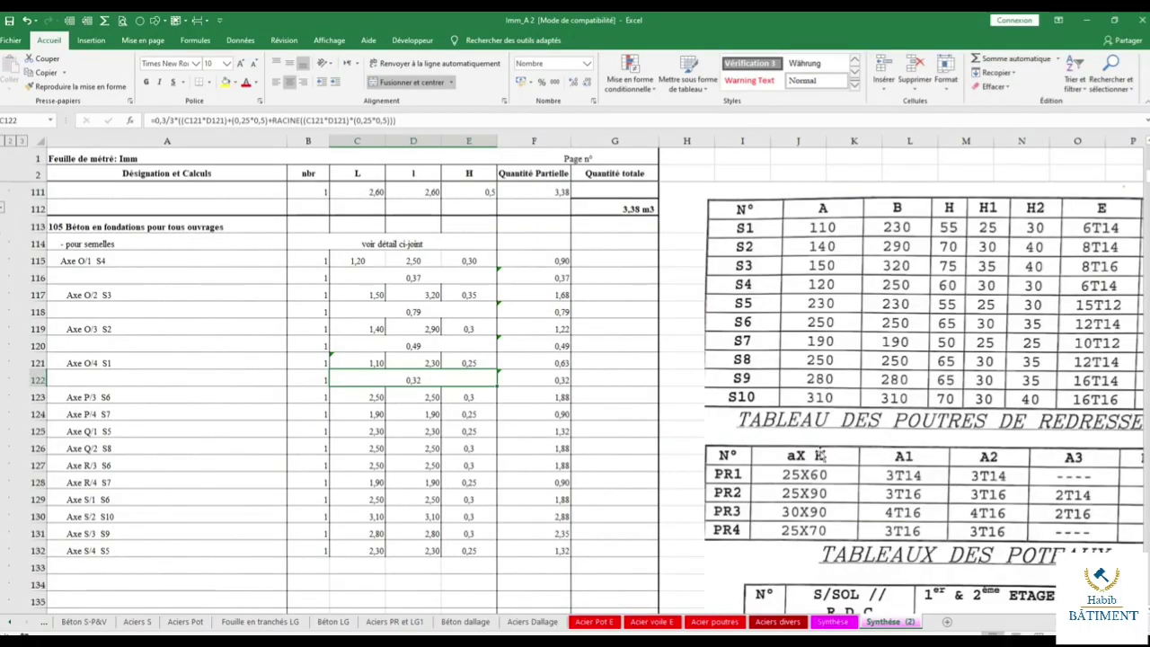
# Edit row 122's square-root term so its volume becomes 0,31.
pyautogui.moveTo(823, 392); pyautogui.dragTo(831, 230)
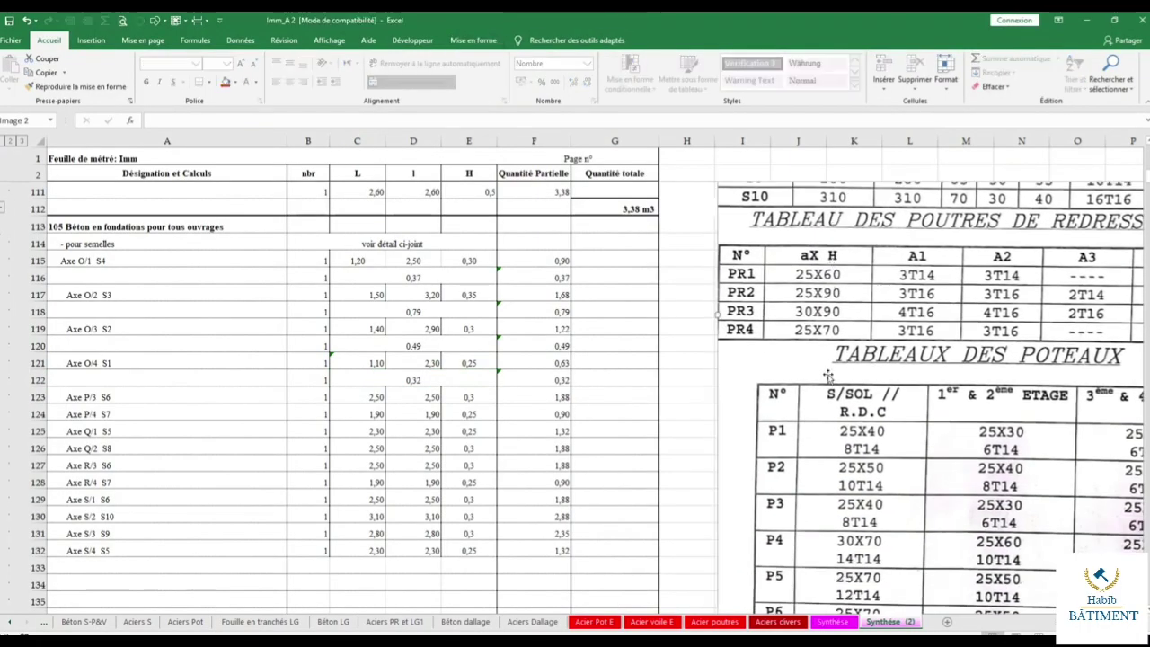
pyautogui.doubleClick(390, 378)
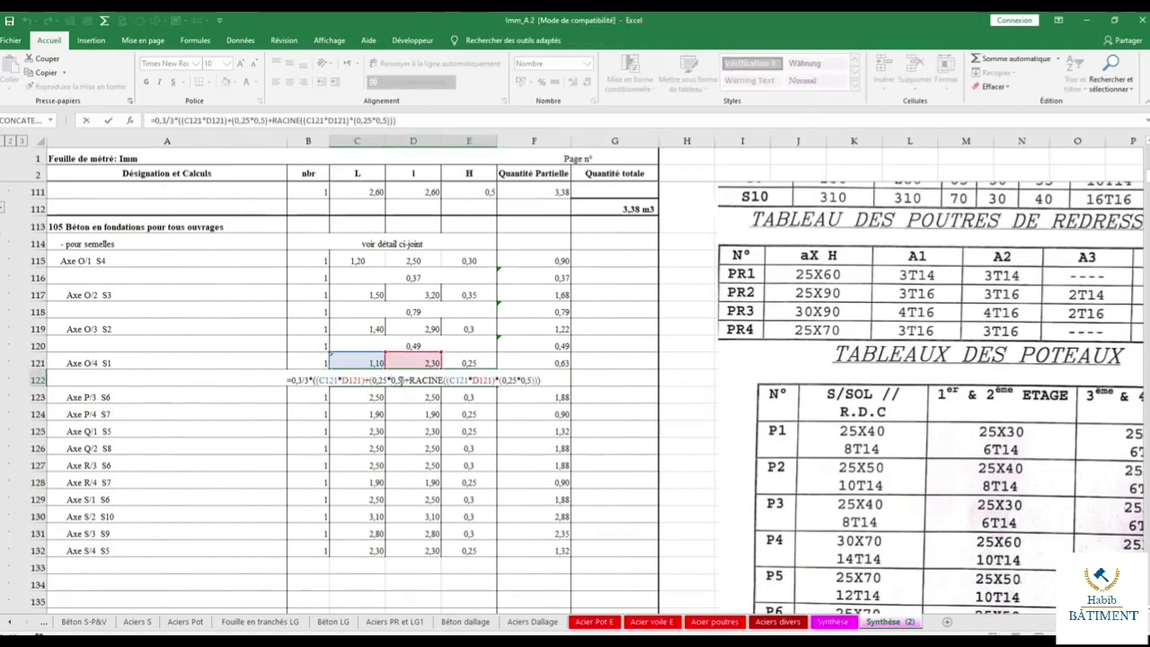
pyautogui.click(398, 381)
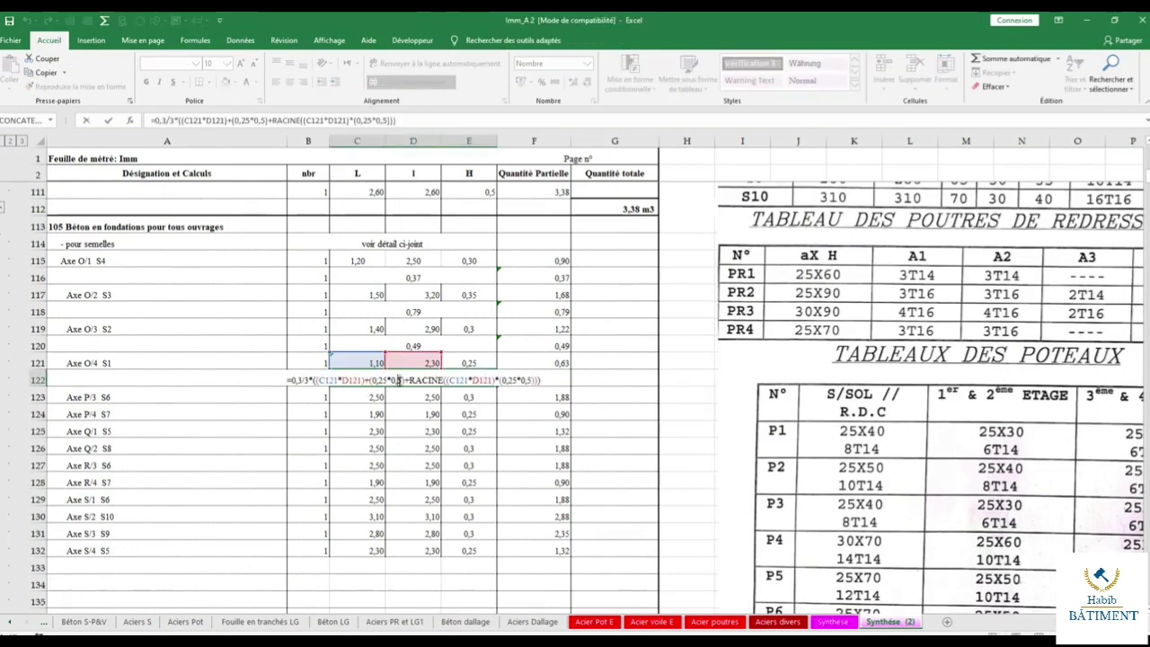
pyautogui.click(529, 382)
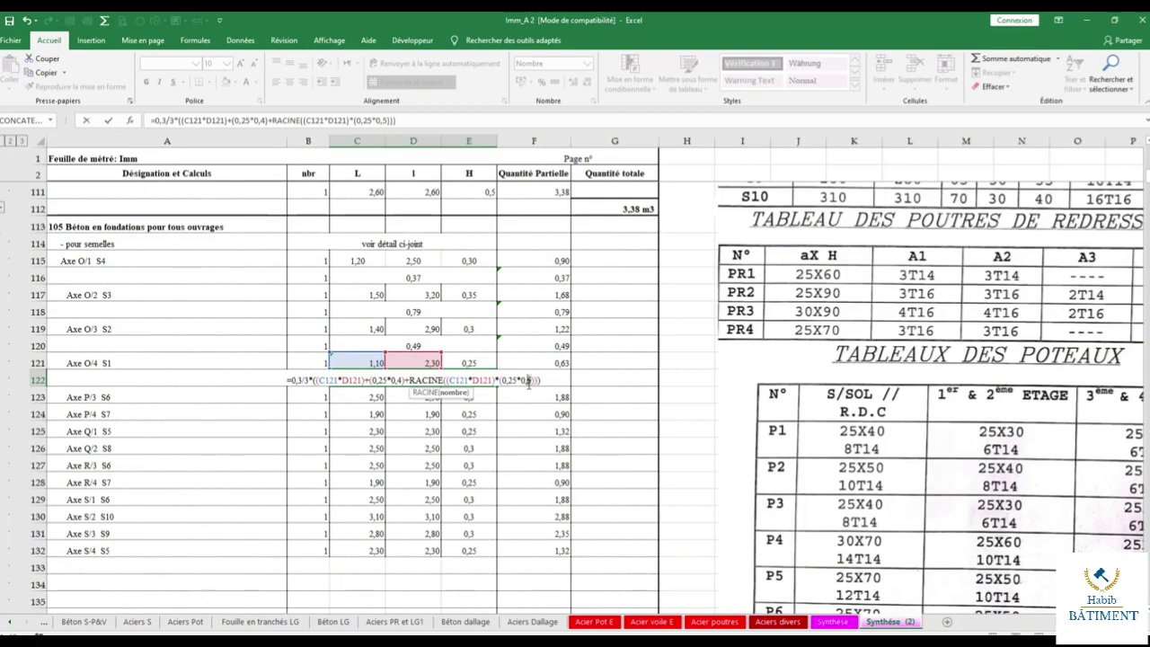
pyautogui.press('Return')
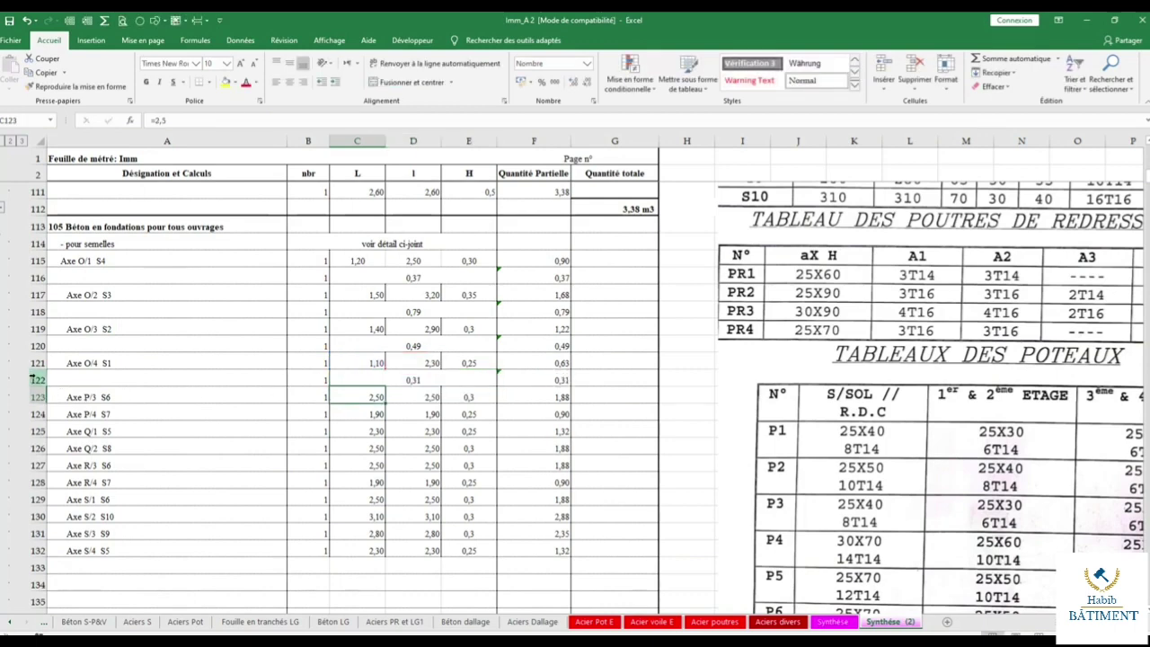
# Insert the copied volume row as row 124 below Axe P/3 S6.
pyautogui.click(36, 380)
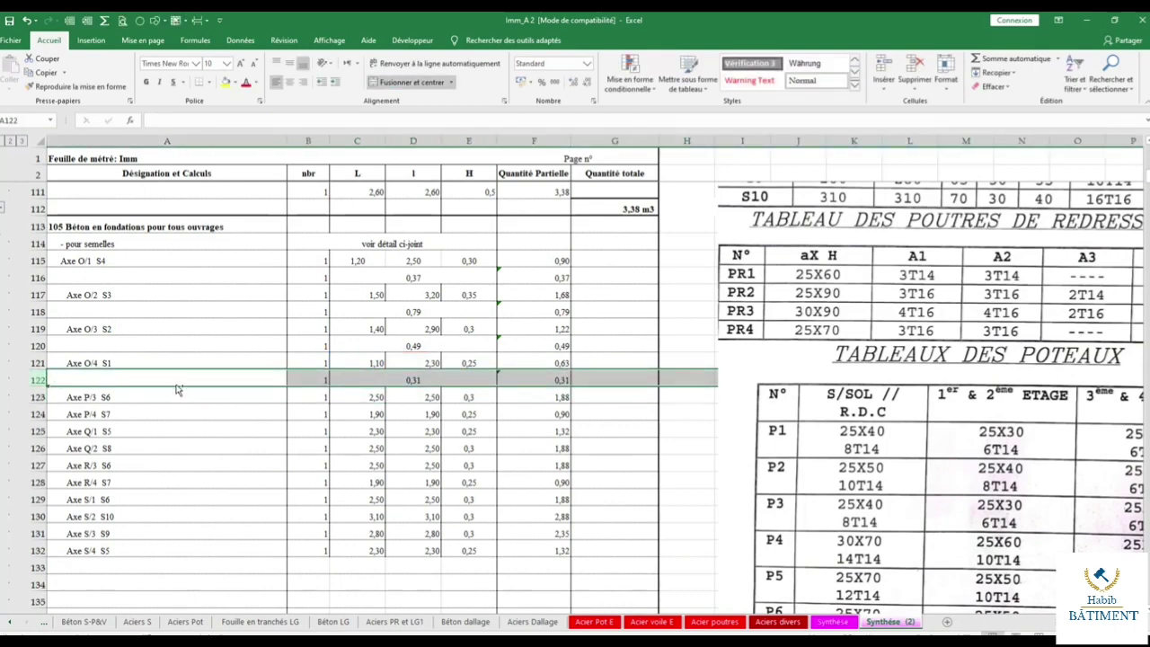
pyautogui.click(174, 408)
pyautogui.hotkey('ctrl', '+')
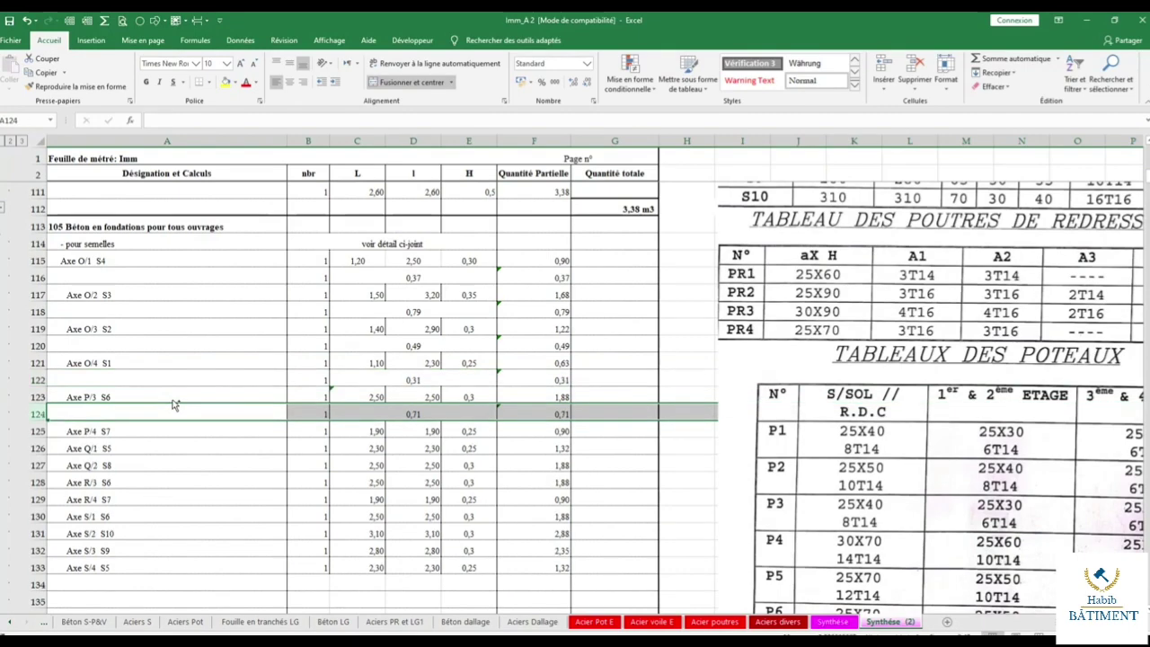
# Change row 124's height to 0,35 in its formula, giving 0,83.
pyautogui.moveTo(867, 318); pyautogui.dragTo(873, 471)
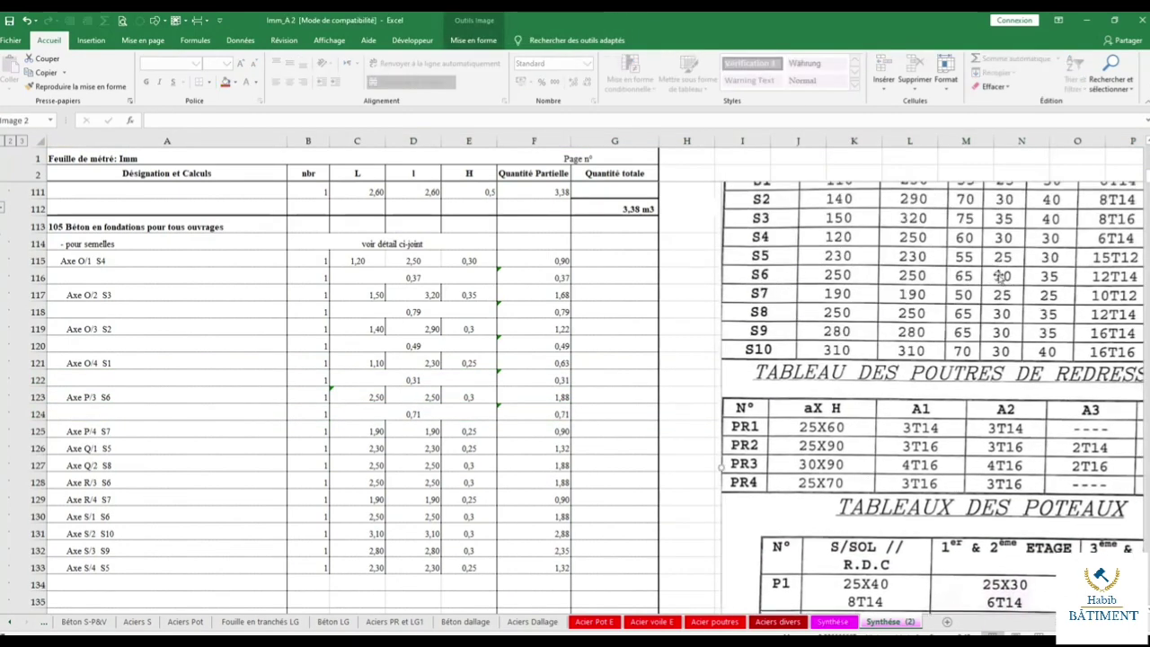
pyautogui.moveTo(1000, 278); pyautogui.dragTo(1002, 386)
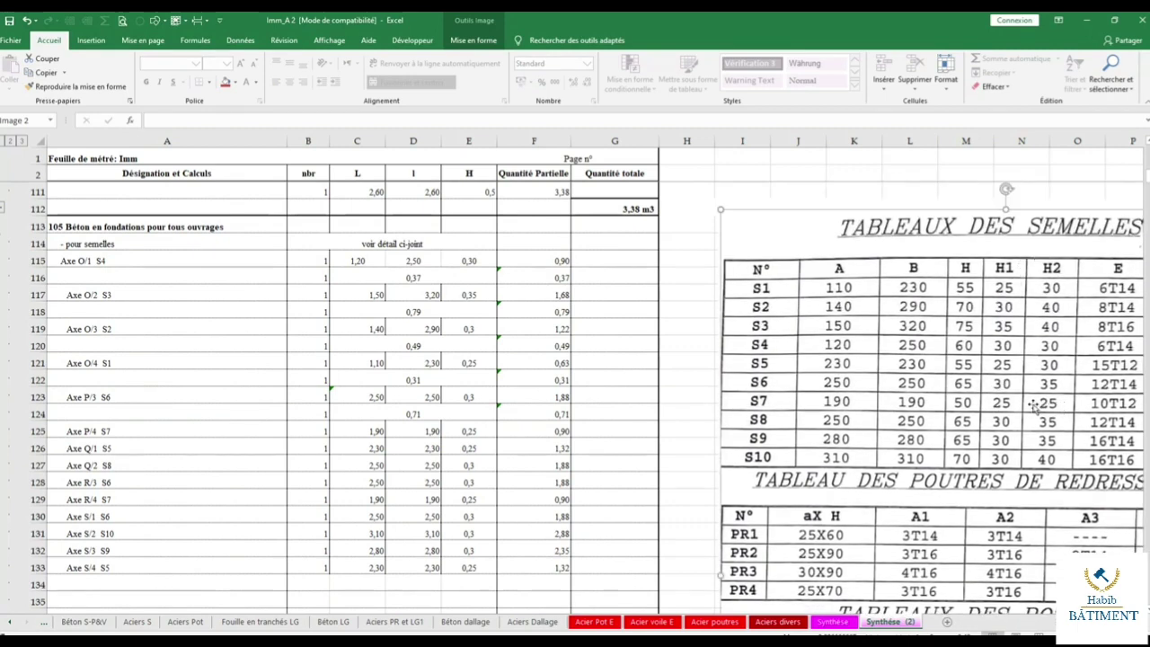
pyautogui.doubleClick(398, 413)
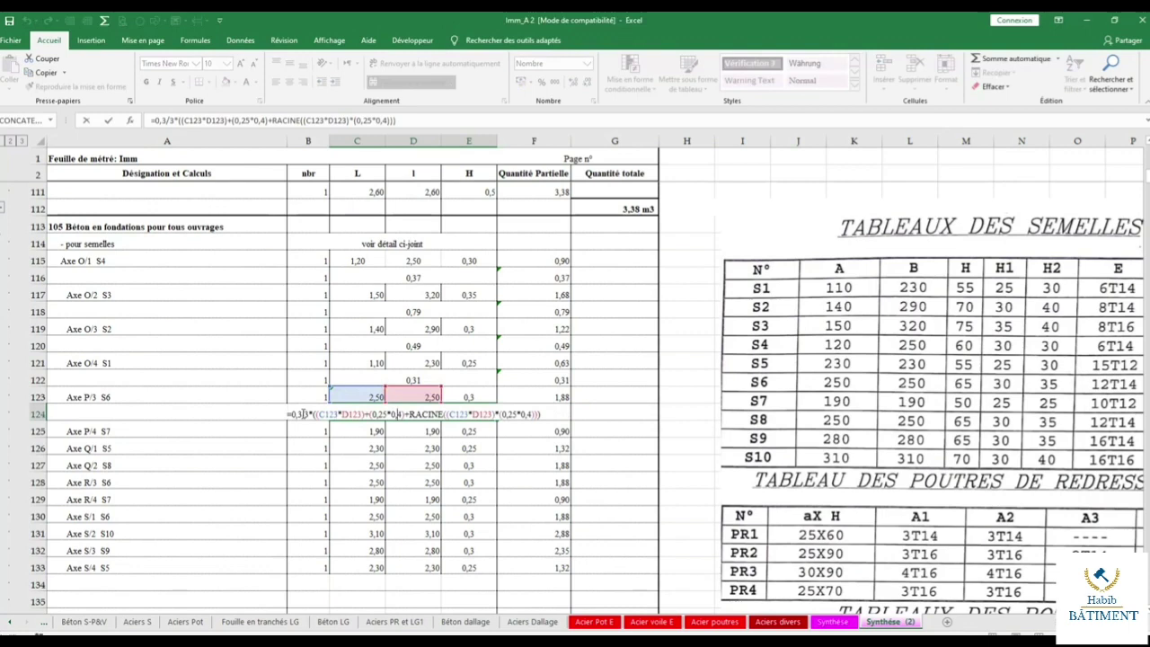
pyautogui.click(305, 414)
pyautogui.write('5')
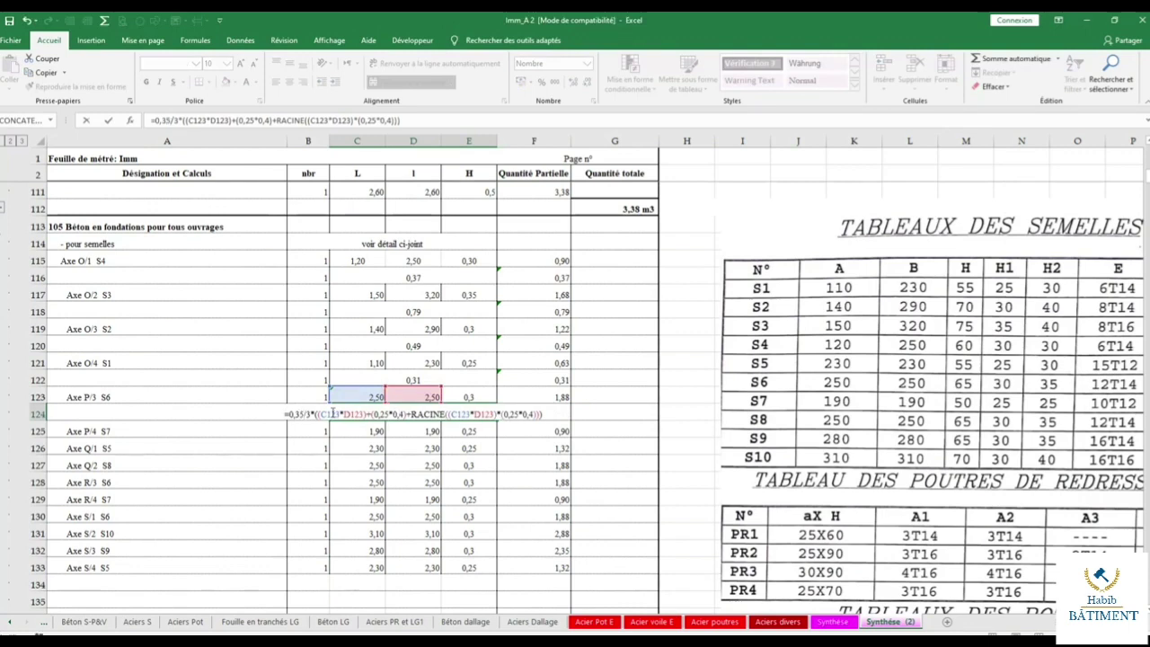
pyautogui.press('Return')
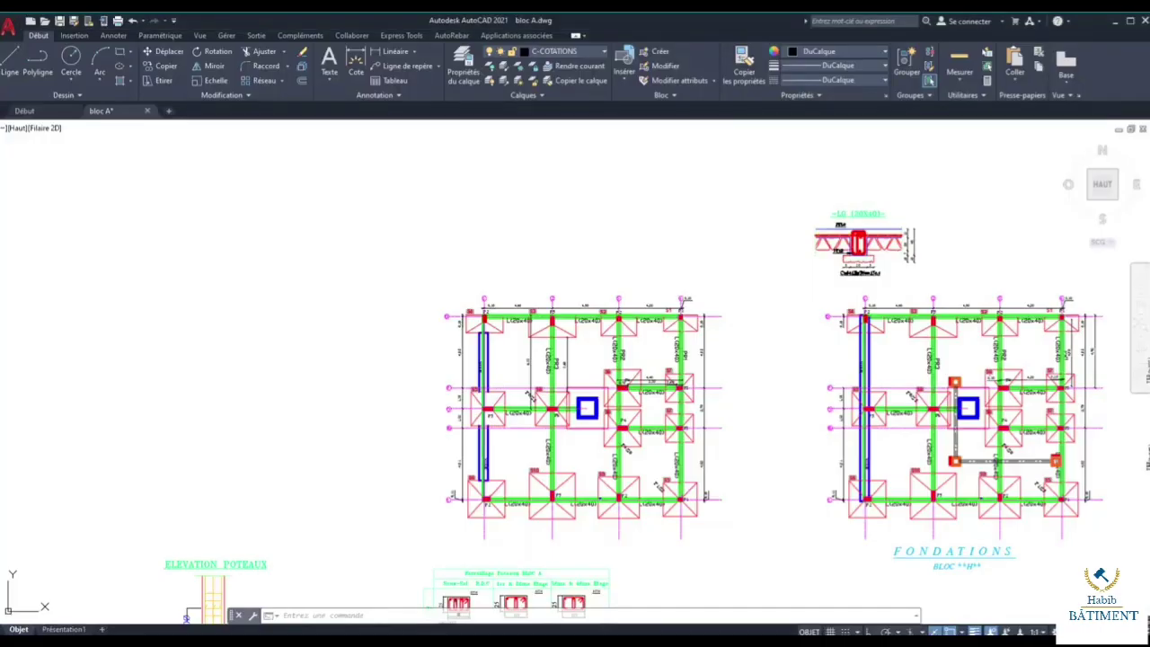
pyautogui.scroll(5, 633, 388)
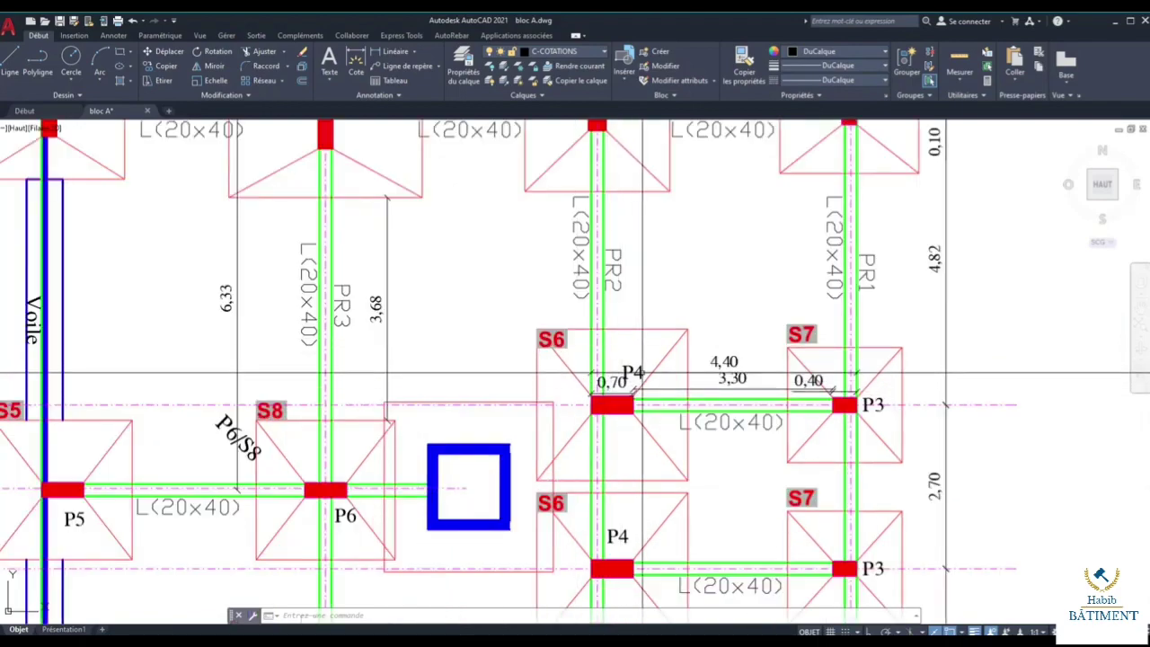
pyautogui.scroll(-2, 588, 377)
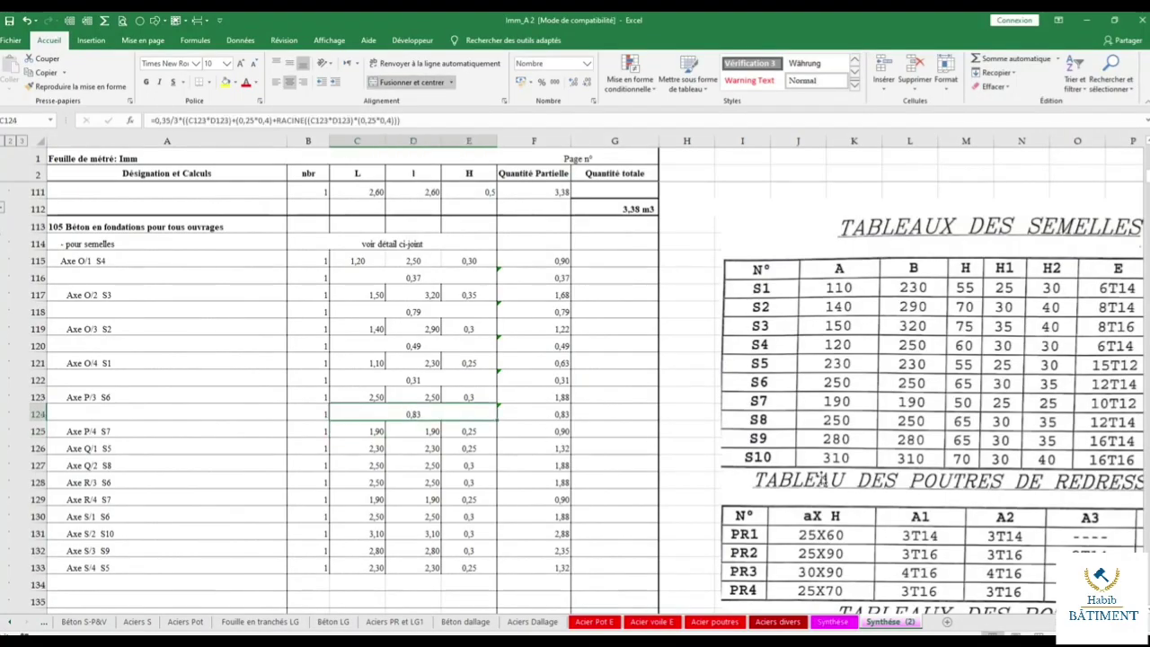
# Update D124's formula to the 30×70 column section, giving 0,89.
pyautogui.moveTo(823, 479); pyautogui.dragTo(827, 311)
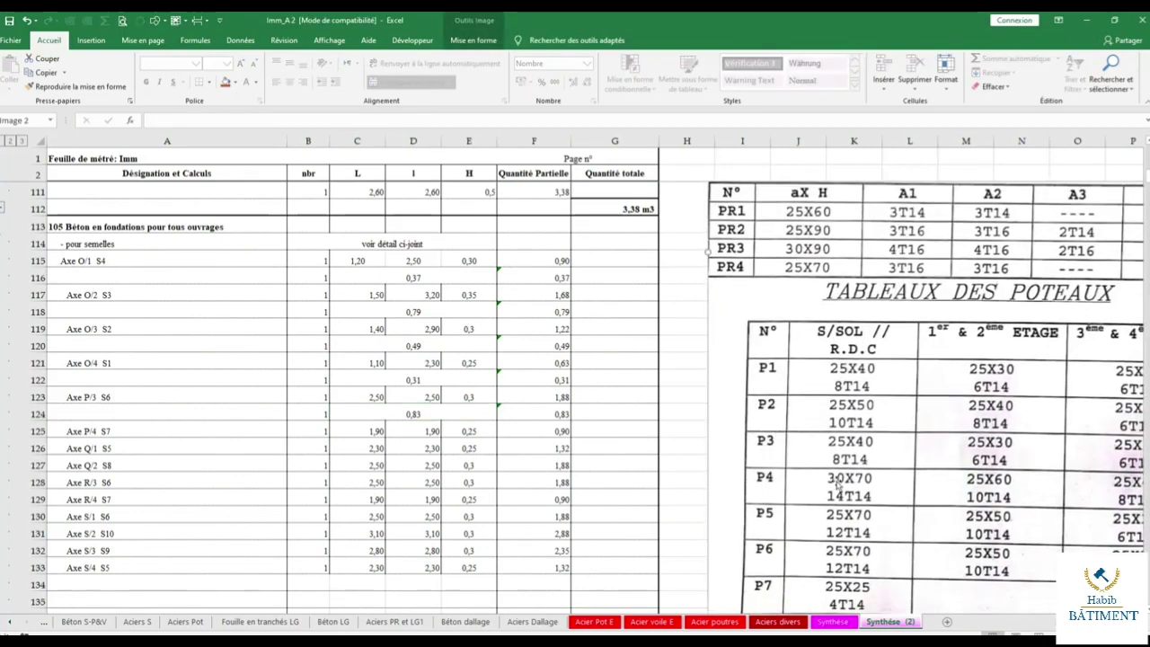
pyautogui.doubleClick(407, 412)
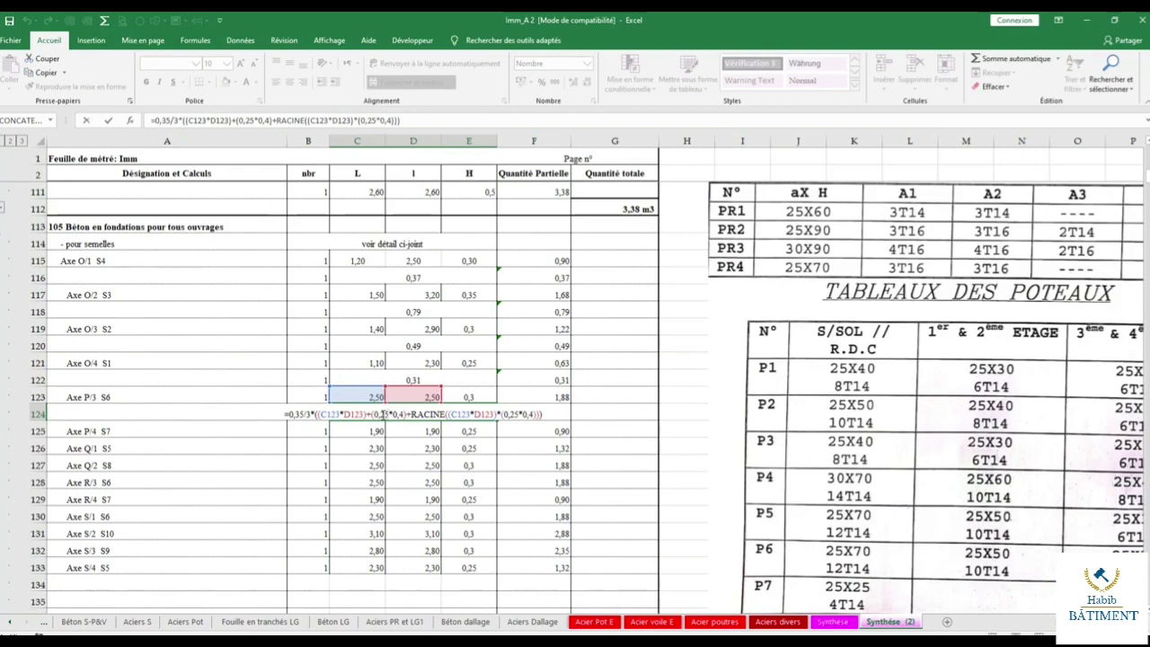
pyautogui.write('30')
pyautogui.click(511, 414)
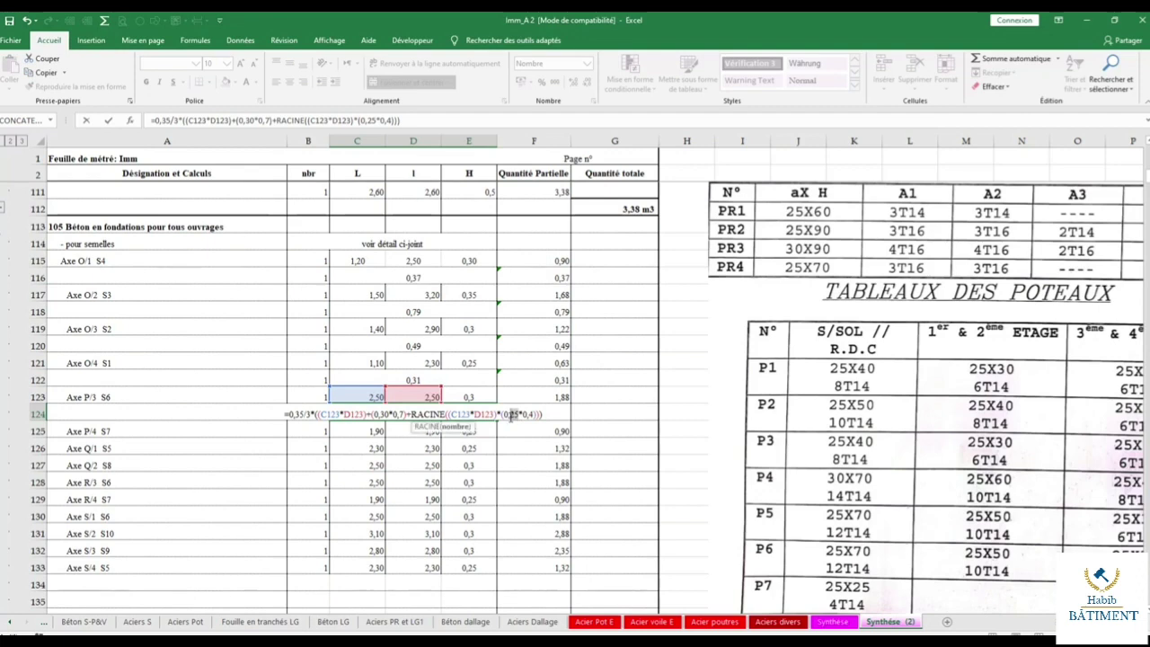
pyautogui.write('30')
pyautogui.press('Return')
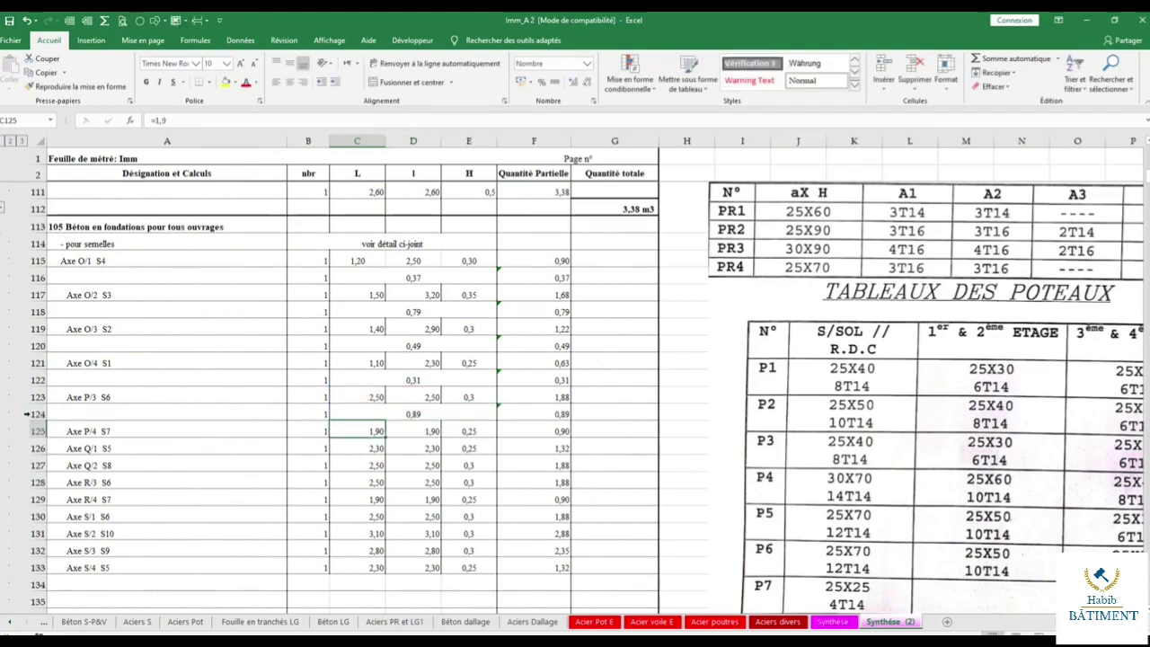
# Copy row 124 and insert slope-volume rows under the remaining footings from Axe P/4 S7.
pyautogui.click(27, 414)
pyautogui.click(186, 443)
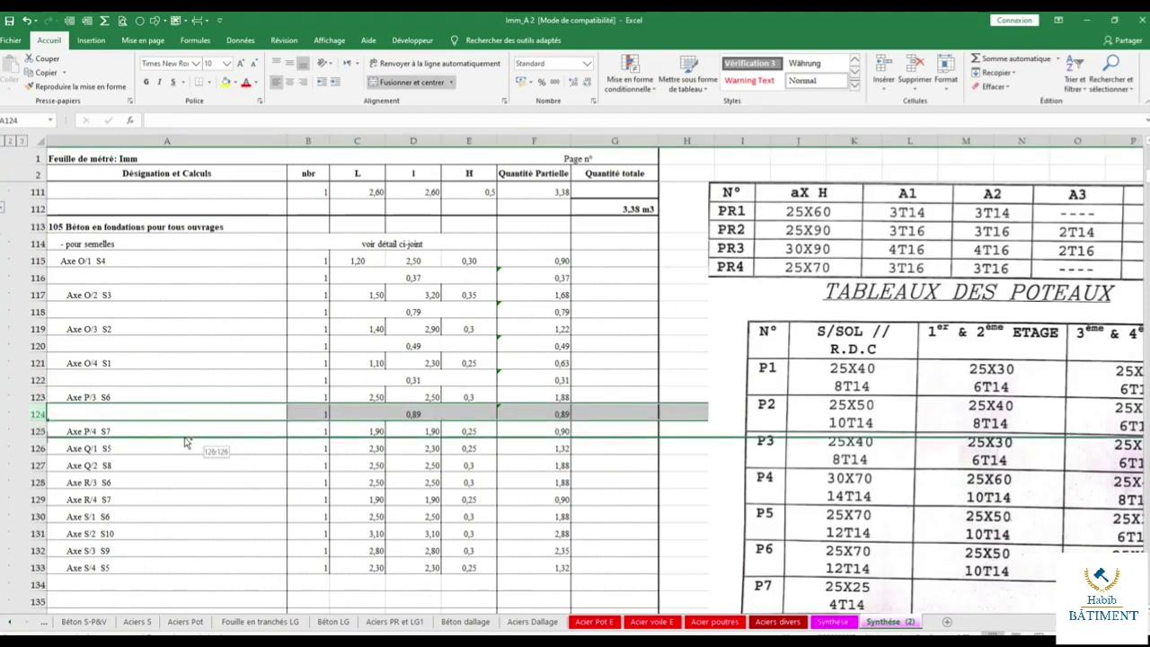
pyautogui.hotkey('shift', 'space')
pyautogui.hotkey('ctrl', '+')
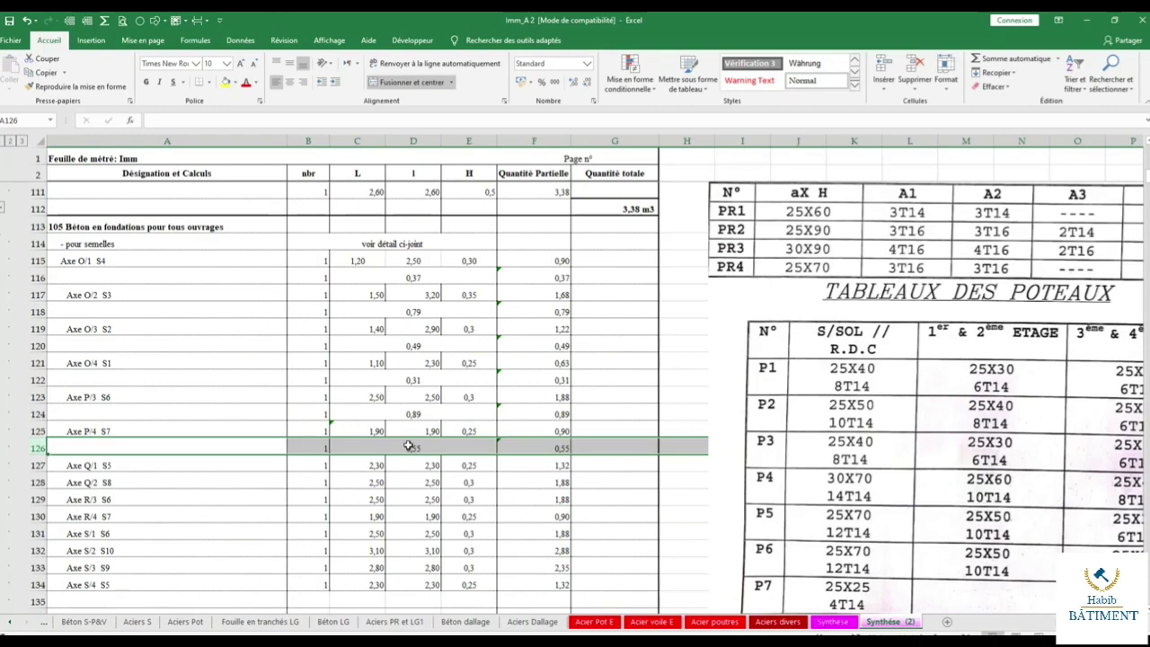
pyautogui.scroll(-1, 407, 443)
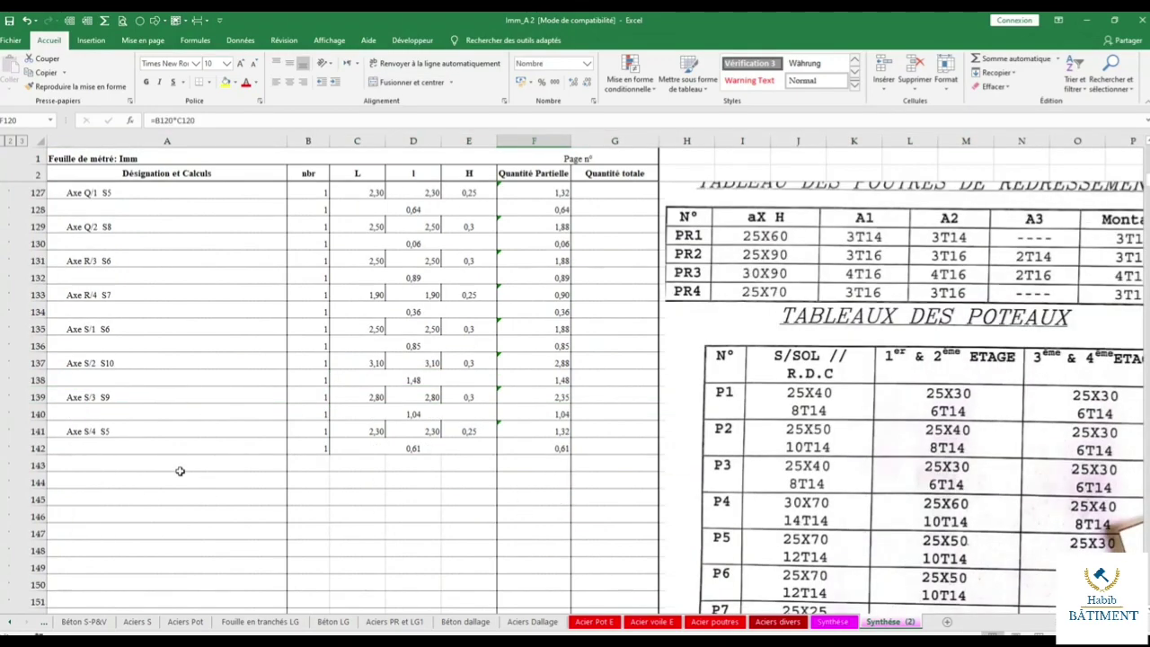
pyautogui.scroll(1, 179, 471)
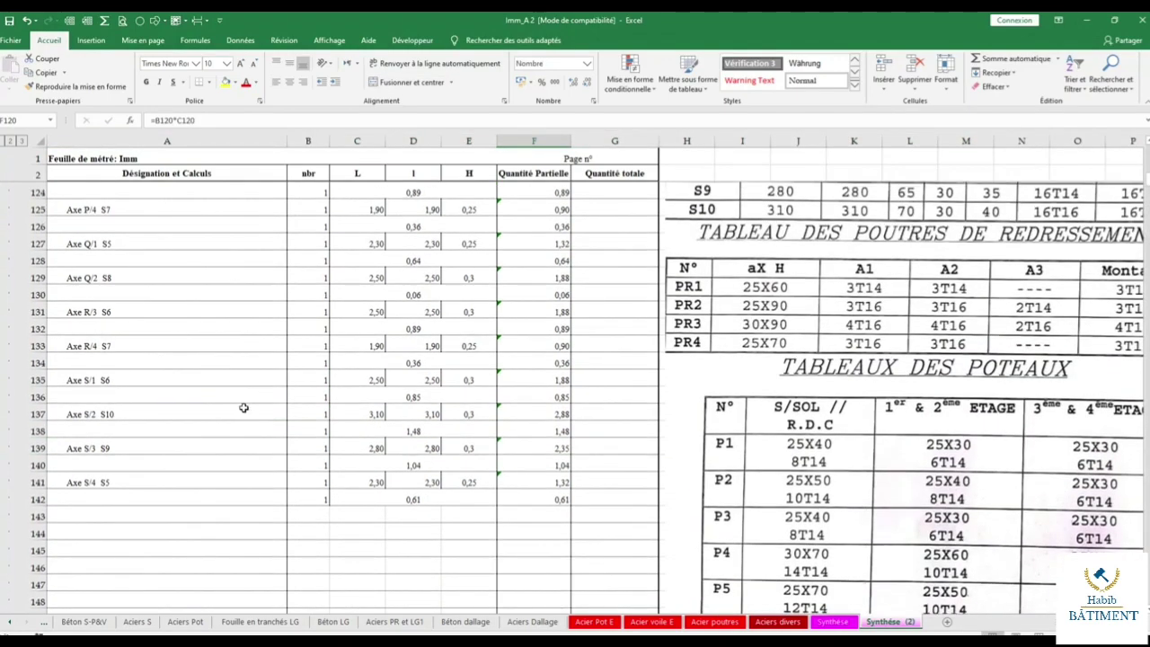
# Copy the two strip-footing rows and paste them at row 143, checking the C143 length formula.
pyautogui.scroll(5, 241, 409)
pyautogui.click(206, 416)
pyautogui.scroll(10, 206, 416)
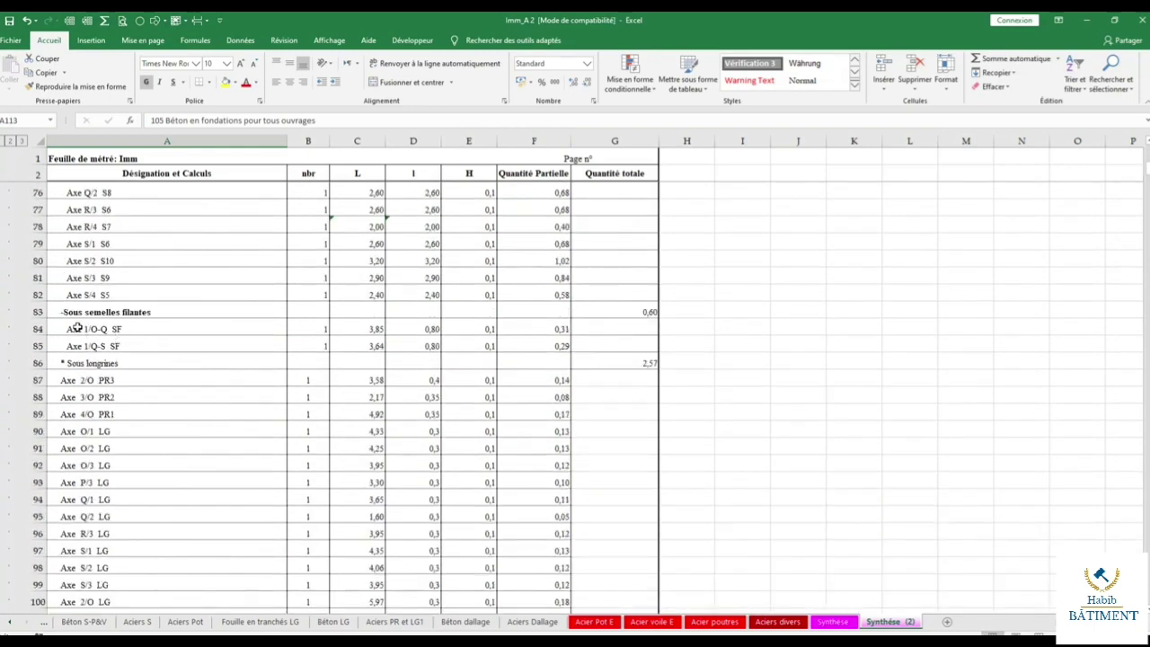
pyautogui.moveTo(82, 327); pyautogui.dragTo(221, 343)
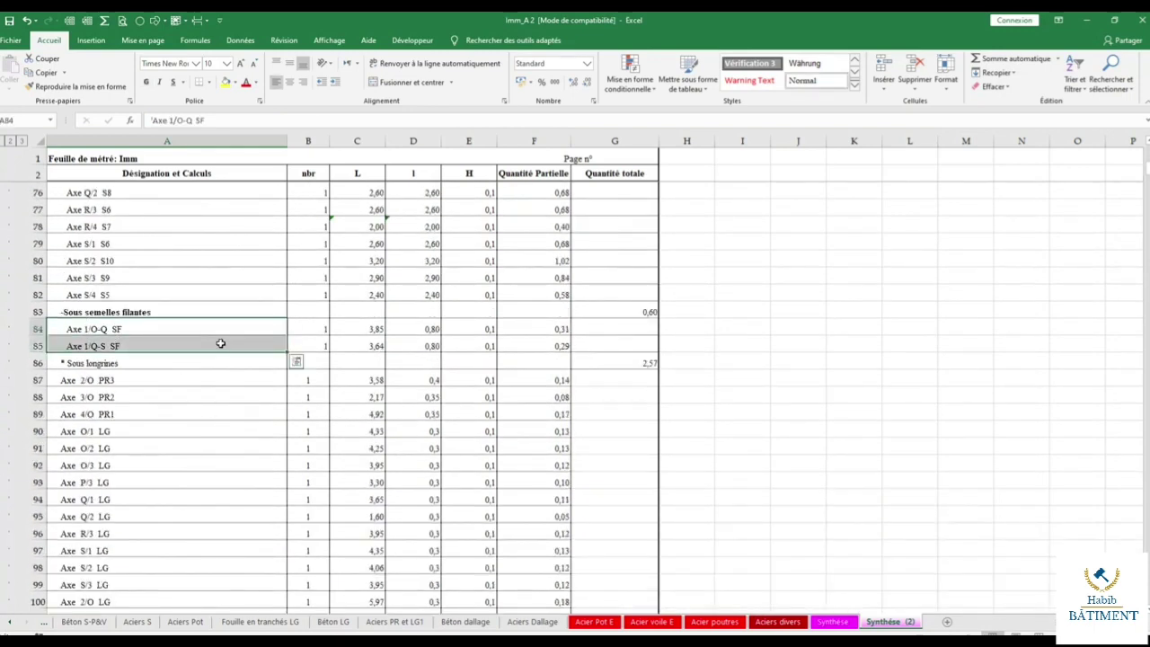
pyautogui.rightClick(225, 346)
pyautogui.moveTo(111, 327); pyautogui.dragTo(396, 340)
pyautogui.rightClick(228, 338)
pyautogui.click(286, 365)
pyautogui.scroll(-5, 286, 365)
pyautogui.scroll(-5, 285, 365)
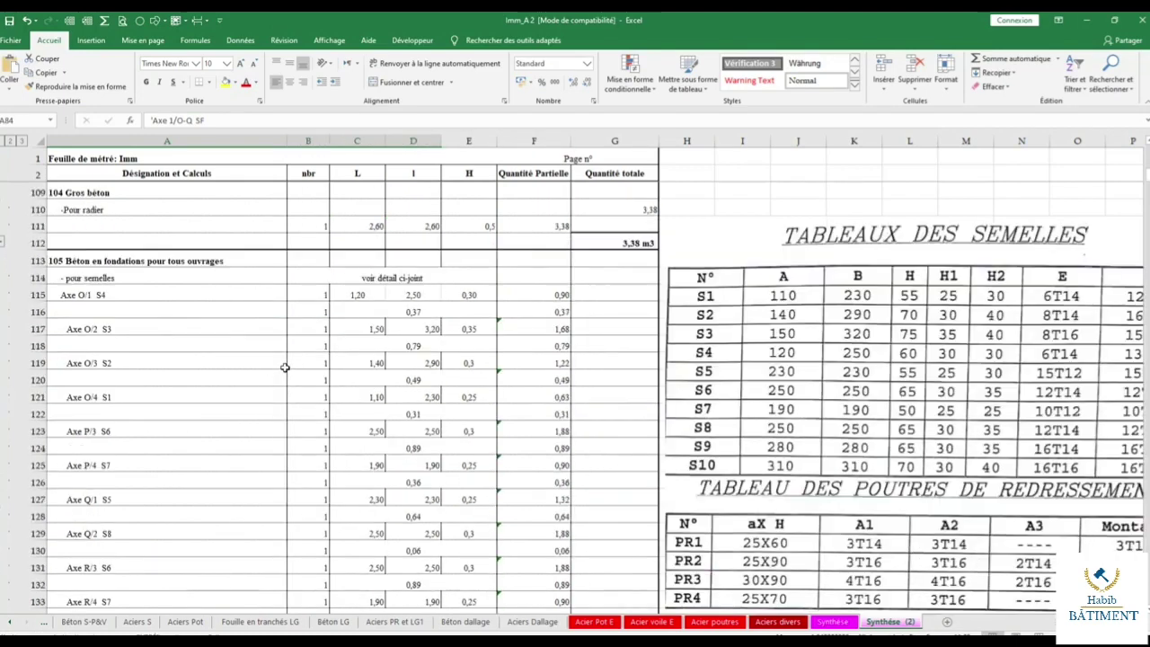
pyautogui.scroll(-8, 283, 367)
pyautogui.scroll(-2, 283, 366)
pyautogui.click(157, 312)
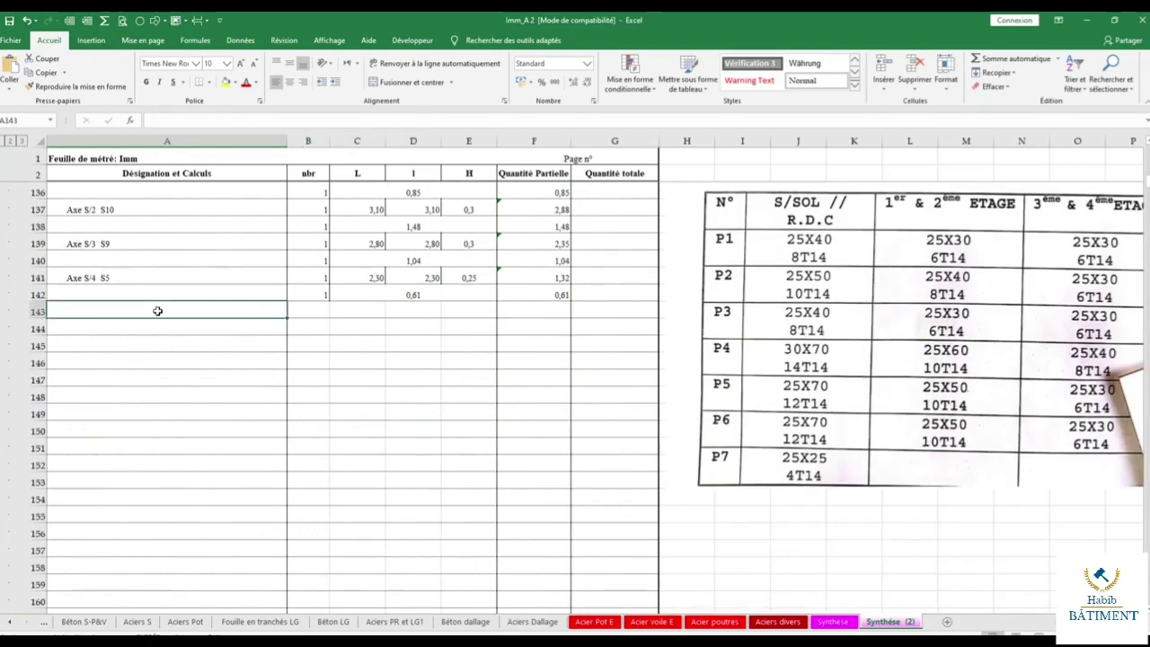
pyautogui.rightClick(158, 310)
pyautogui.click(181, 357)
pyautogui.click(124, 312)
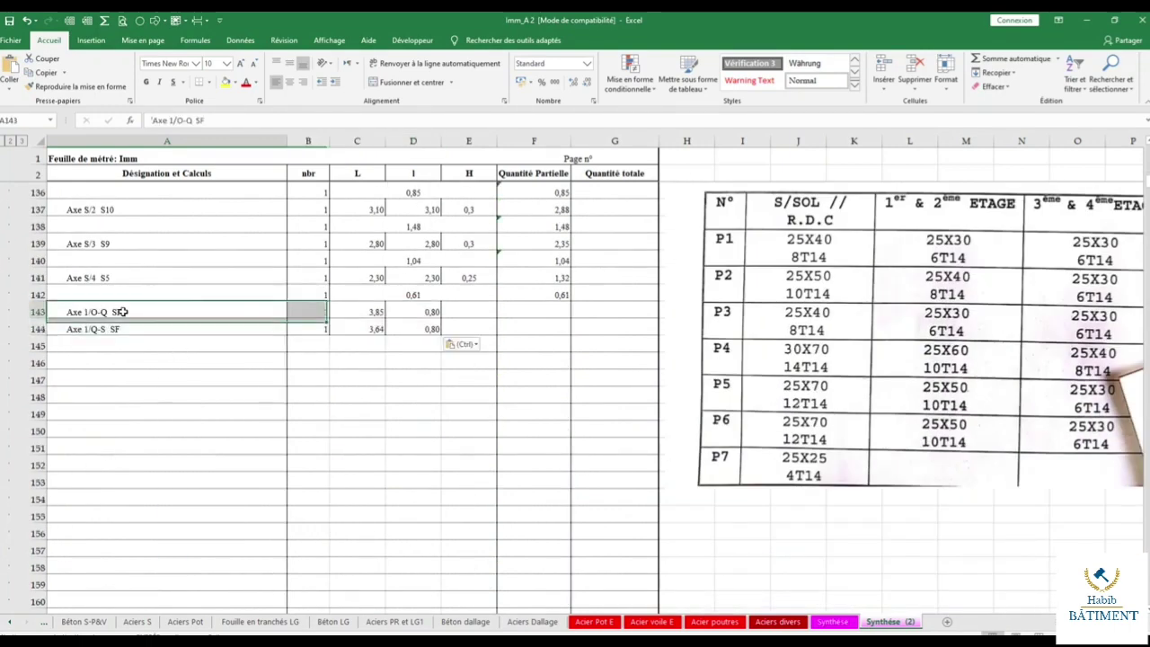
pyautogui.click(363, 311)
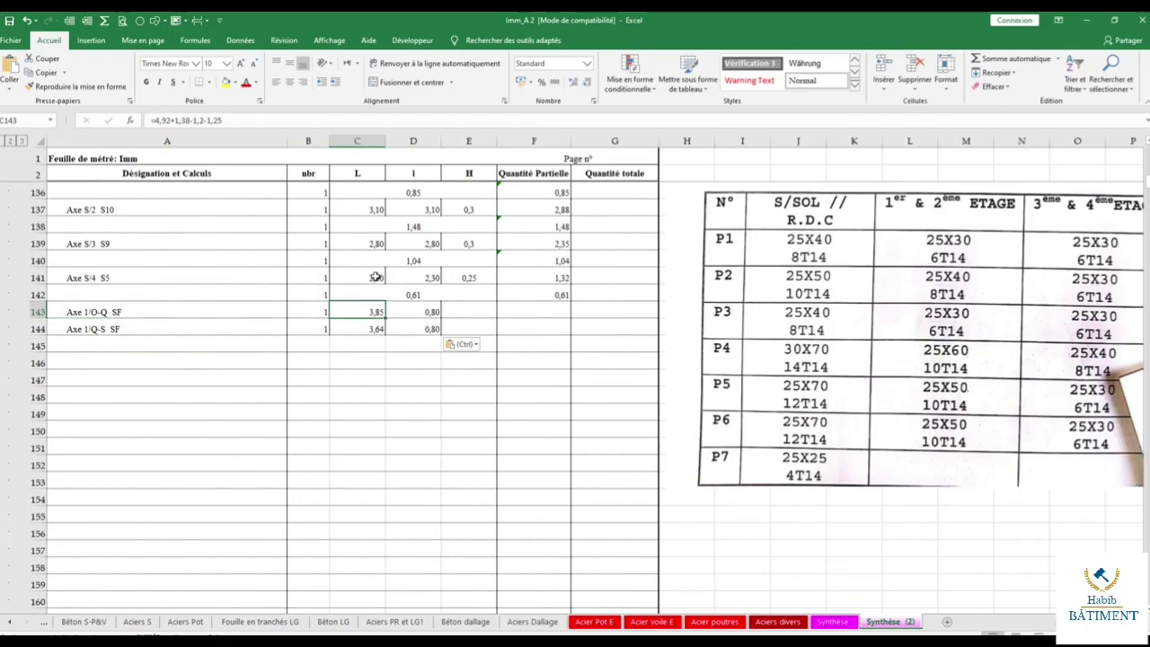
pyautogui.doubleClick(364, 309)
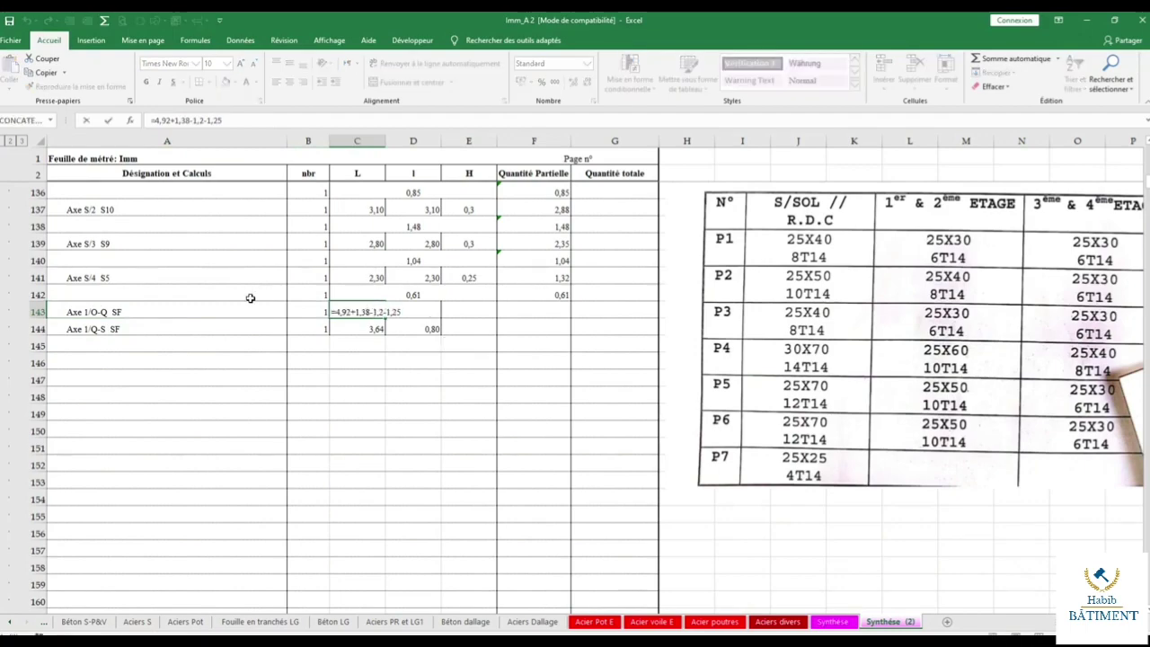
pyautogui.press('Escape')
# Clear the 'voir détail ci-joint' note in row 114.
pyautogui.scroll(2, 341, 312)
pyautogui.scroll(7, 341, 312)
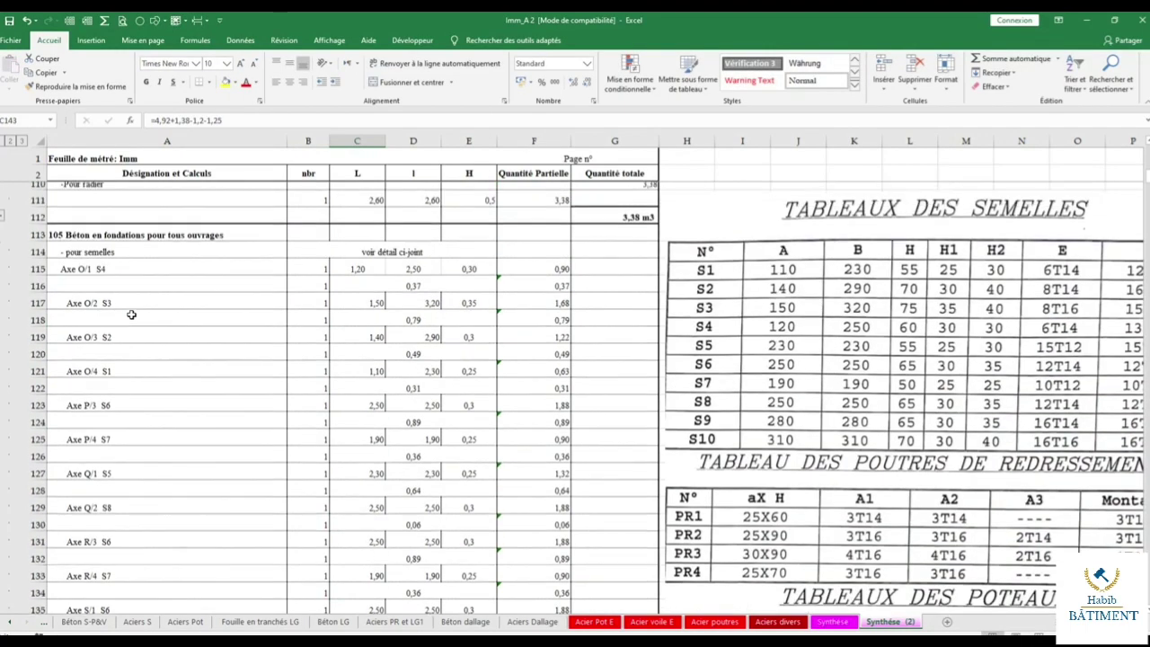
pyautogui.scroll(1, 341, 312)
pyautogui.click(386, 326)
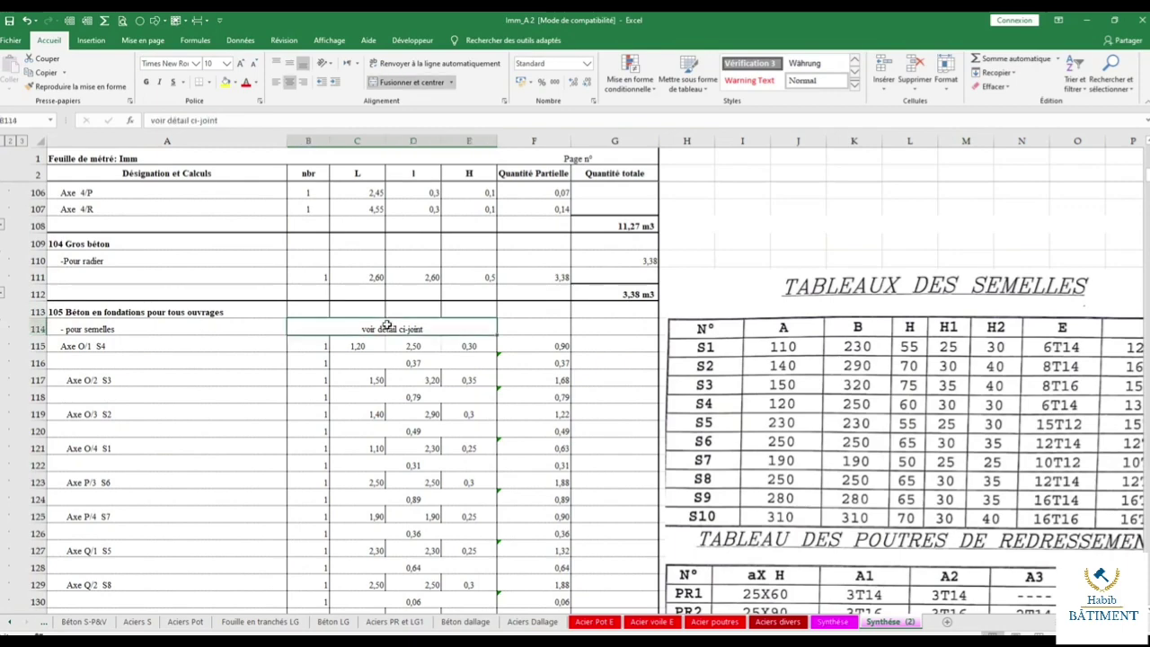
pyautogui.press('Delete')
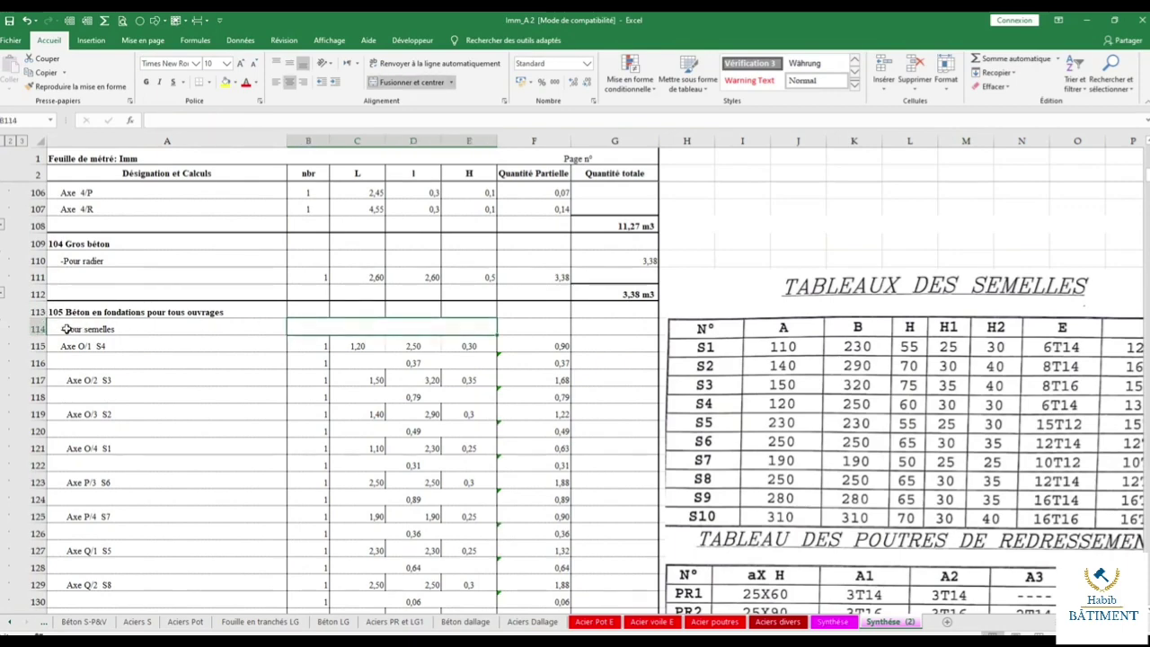
pyautogui.click(36, 329)
# Insert a copy of the '-Sous semelles filantes' heading row above the strip-footing rows at row 143.
pyautogui.scroll(3, 154, 301)
pyautogui.scroll(5, 153, 301)
pyautogui.scroll(3, 154, 301)
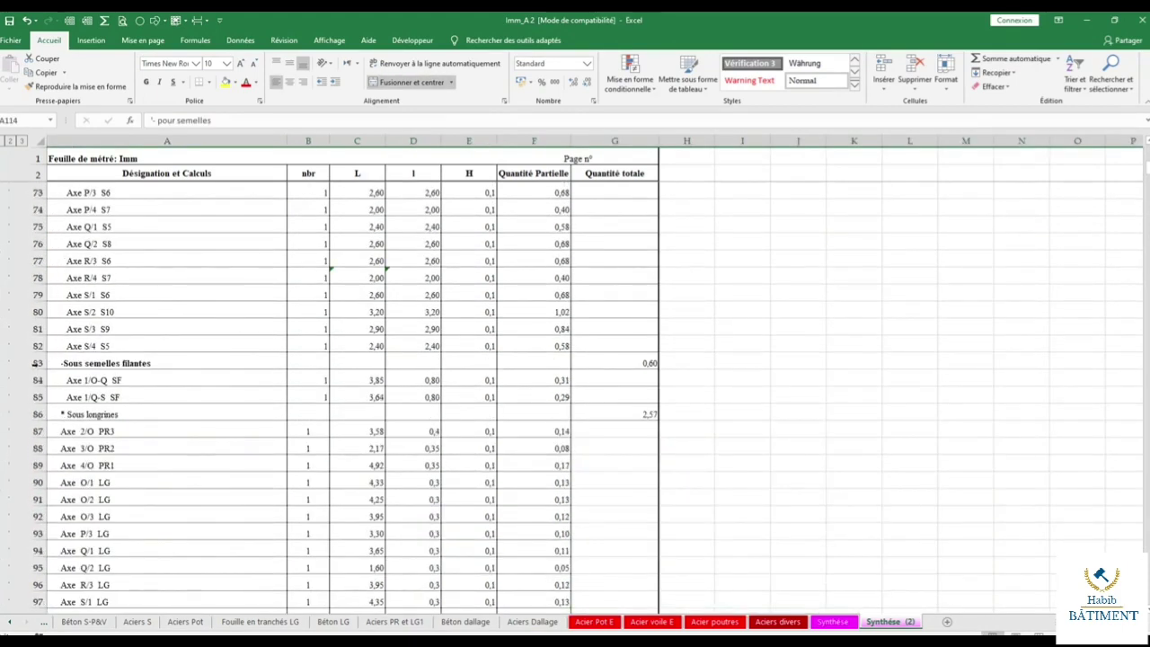
pyautogui.click(37, 363)
pyautogui.rightClick(80, 359)
pyautogui.click(112, 380)
pyautogui.scroll(-5, 129, 372)
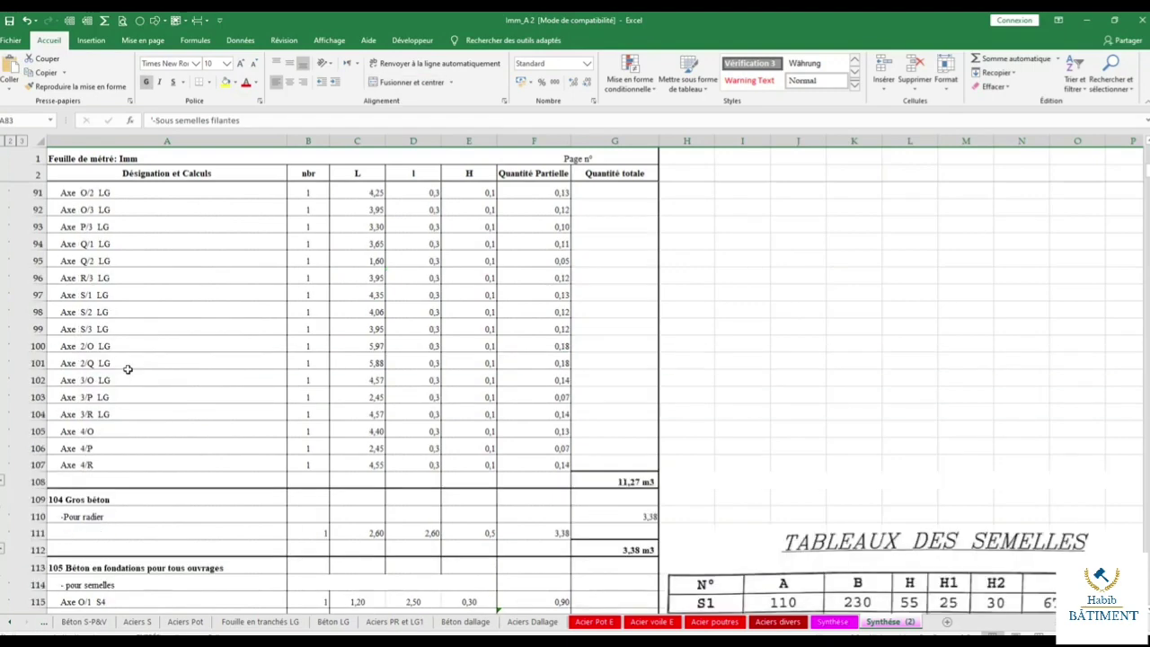
pyautogui.scroll(-8, 128, 372)
pyautogui.scroll(-8, 128, 372)
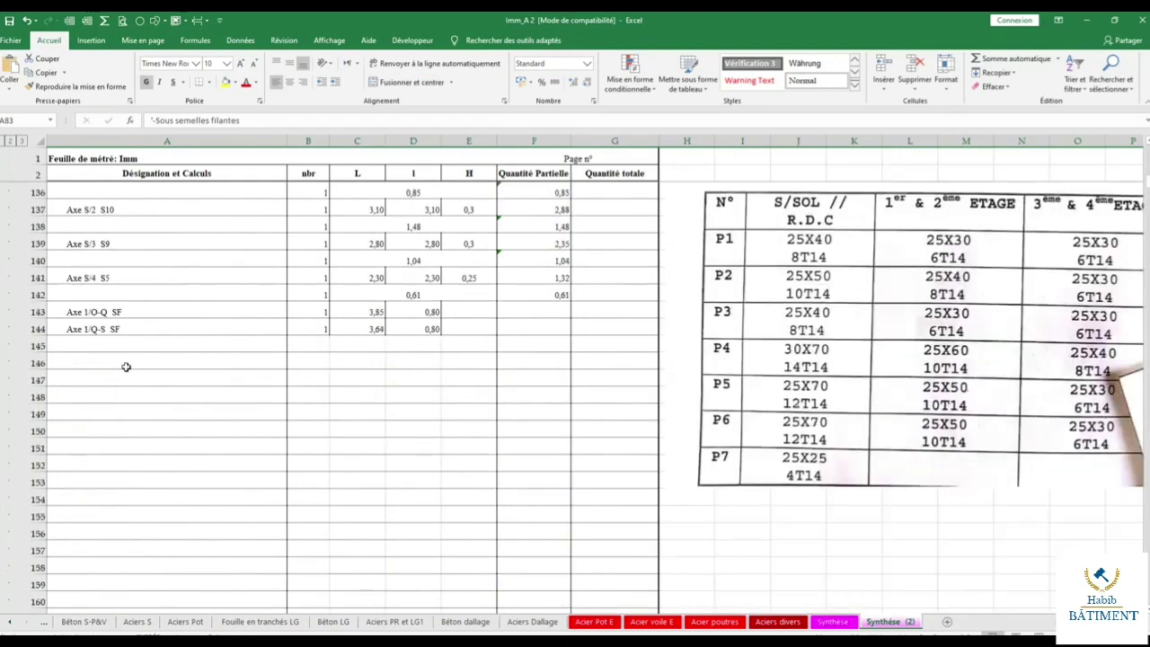
pyautogui.click(38, 312)
pyautogui.rightClick(94, 310)
pyautogui.click(153, 384)
pyautogui.scroll(3, 144, 355)
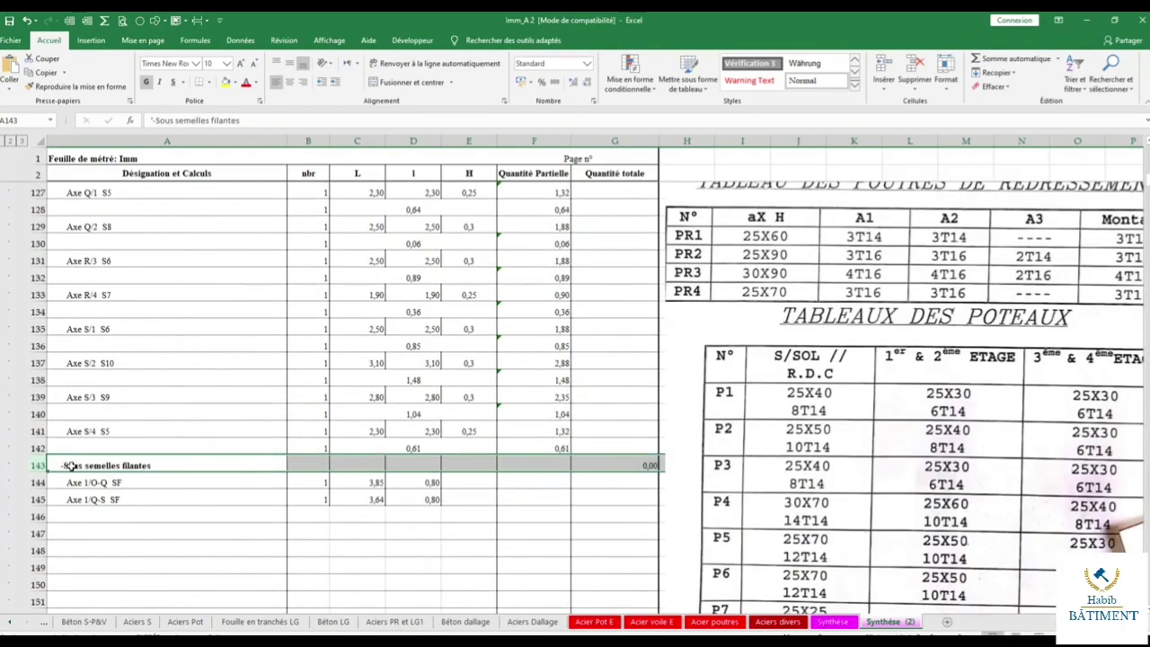
# Change the new heading's word 'Sous' to 'pour'.
pyautogui.doubleClick(73, 466)
pyautogui.doubleClick(75, 465)
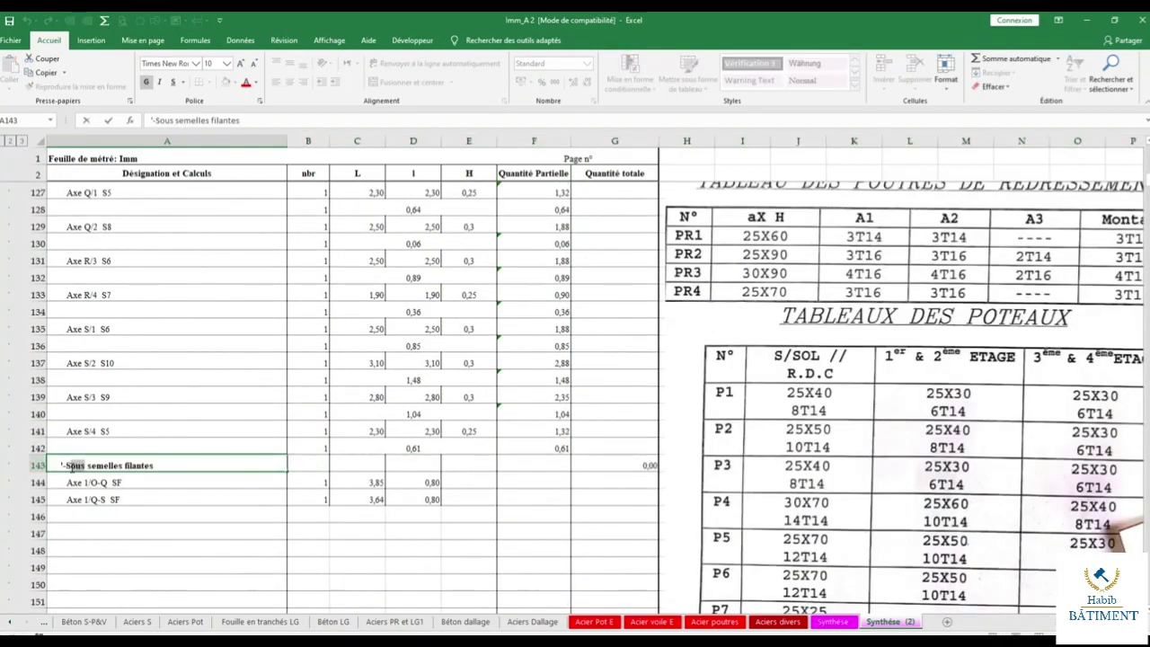
pyautogui.write('po')
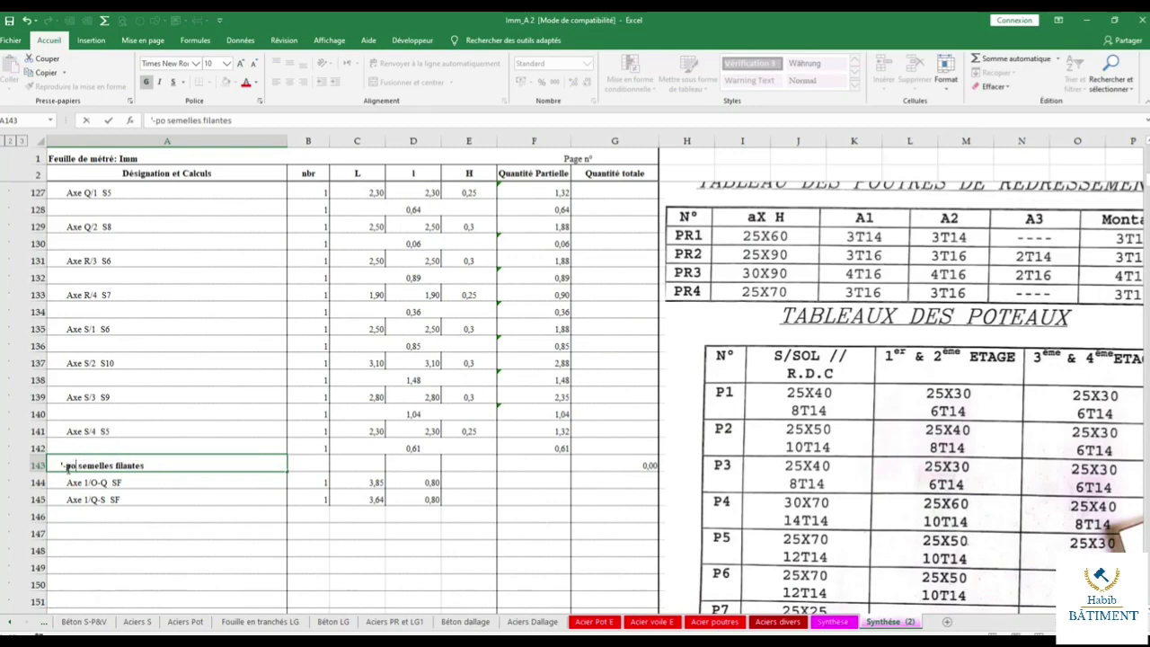
pyautogui.write('ur')
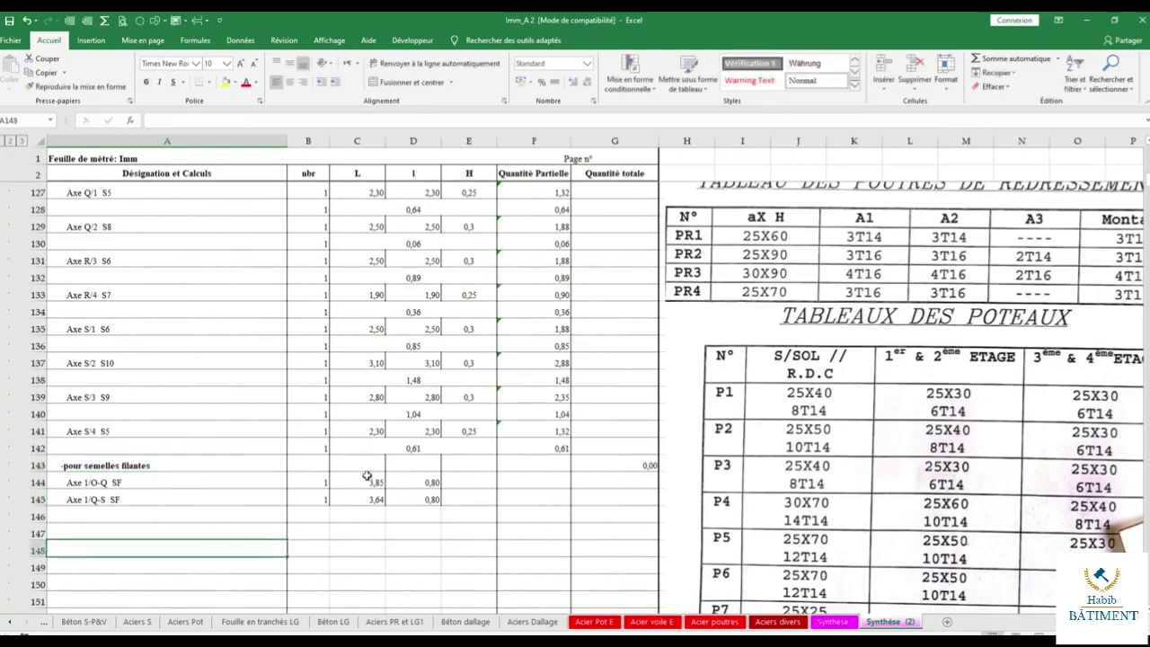
pyautogui.click(364, 481)
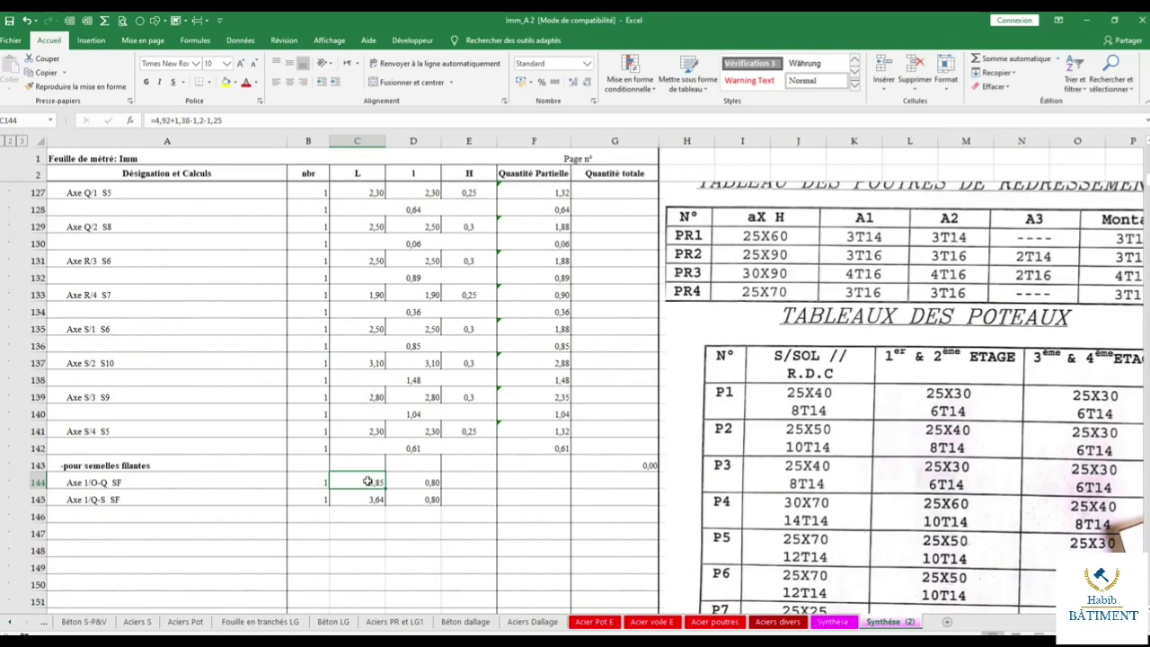
# Lengthen the C144 and C145 formulas by +0,10, giving 3,95 and 3,74.
pyautogui.click(230, 122)
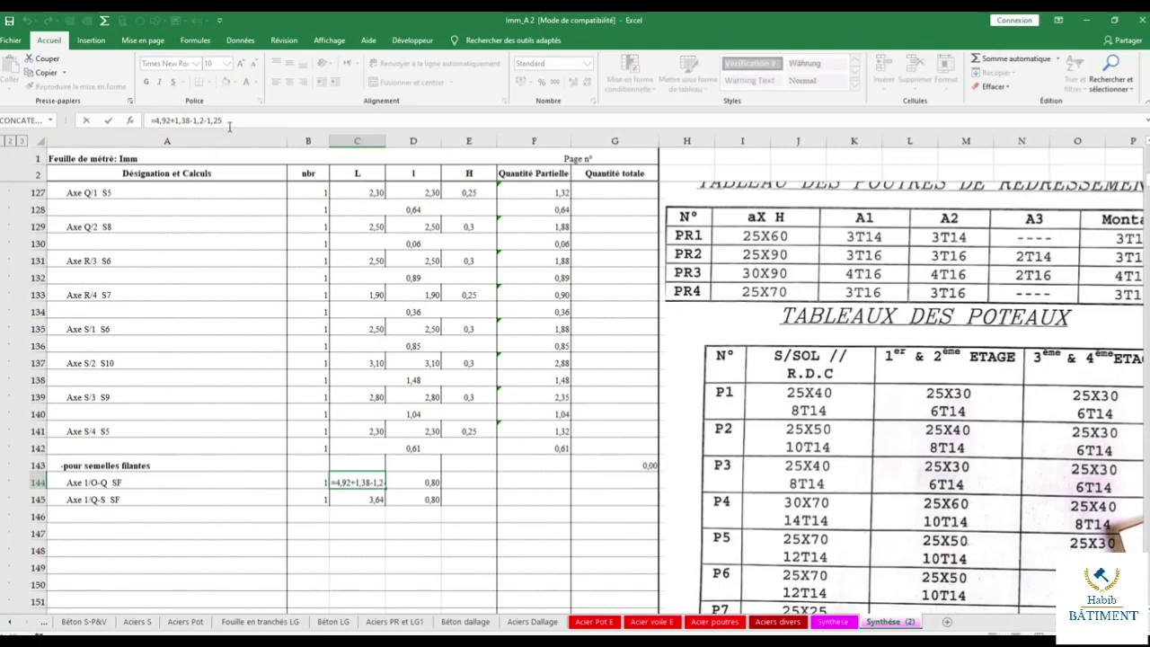
pyautogui.write('+0,10')
pyautogui.press('Return')
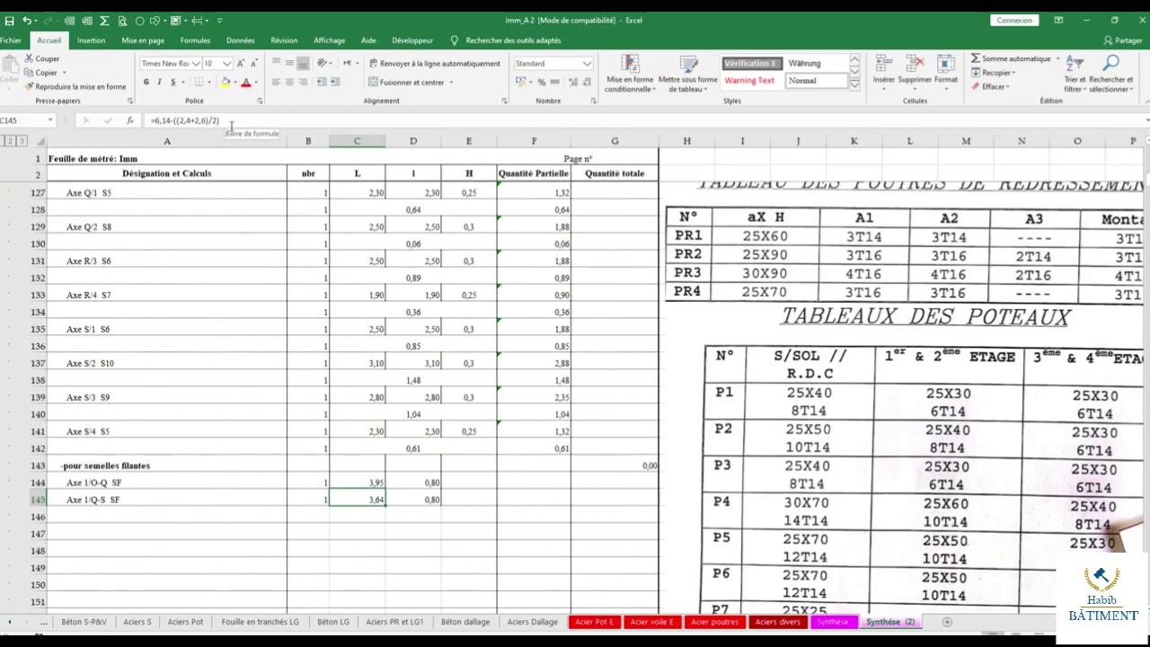
pyautogui.click(231, 122)
pyautogui.write('+0,10')
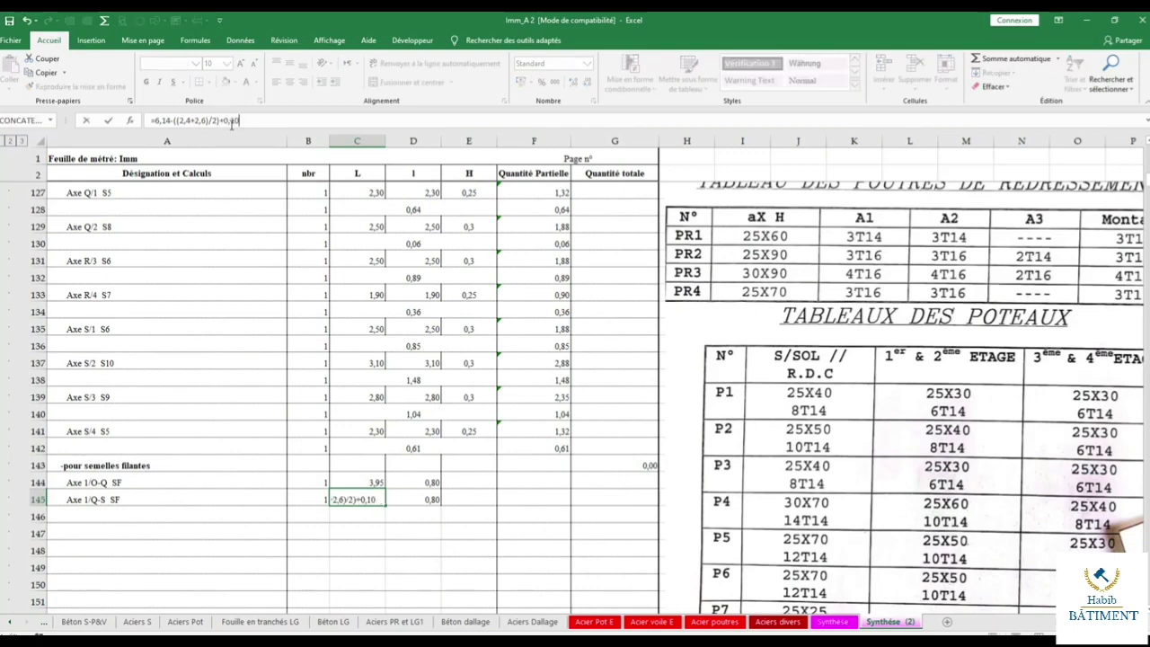
pyautogui.press('Return')
# Remove the extra 0,1 from the D144 and D145 widths so both read 0,70.
pyautogui.doubleClick(417, 482)
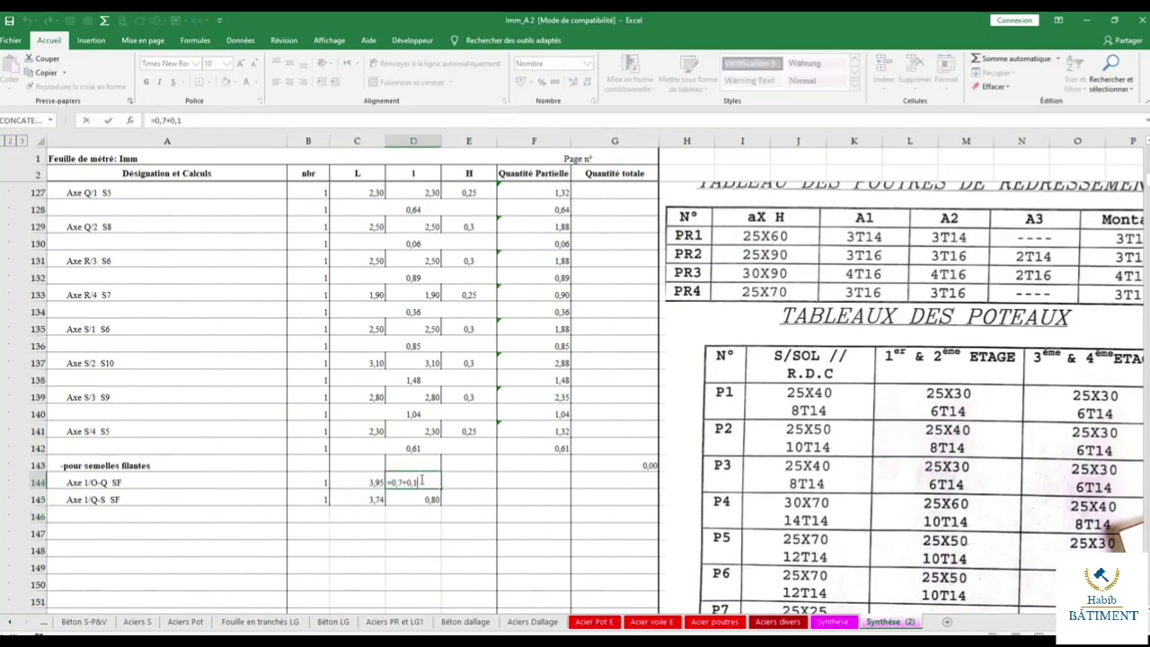
pyautogui.moveTo(416, 483); pyautogui.dragTo(403, 485)
pyautogui.press('BackSpace')
pyautogui.press('Return')
pyautogui.doubleClick(405, 501)
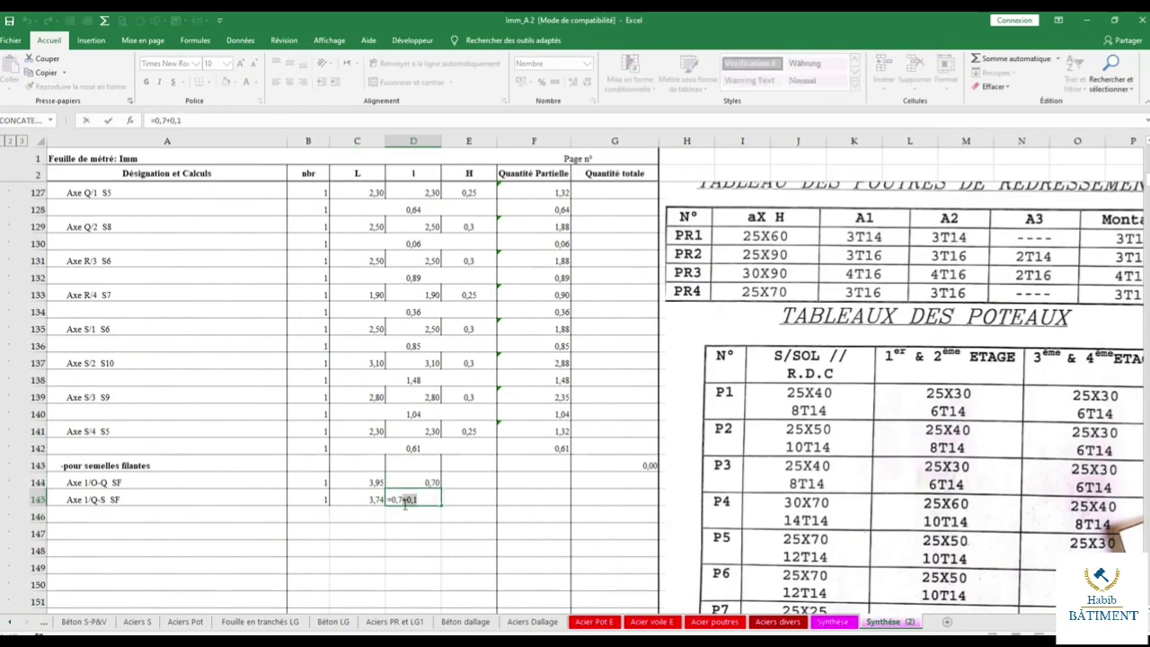
pyautogui.press('BackSpace')
pyautogui.press('Return')
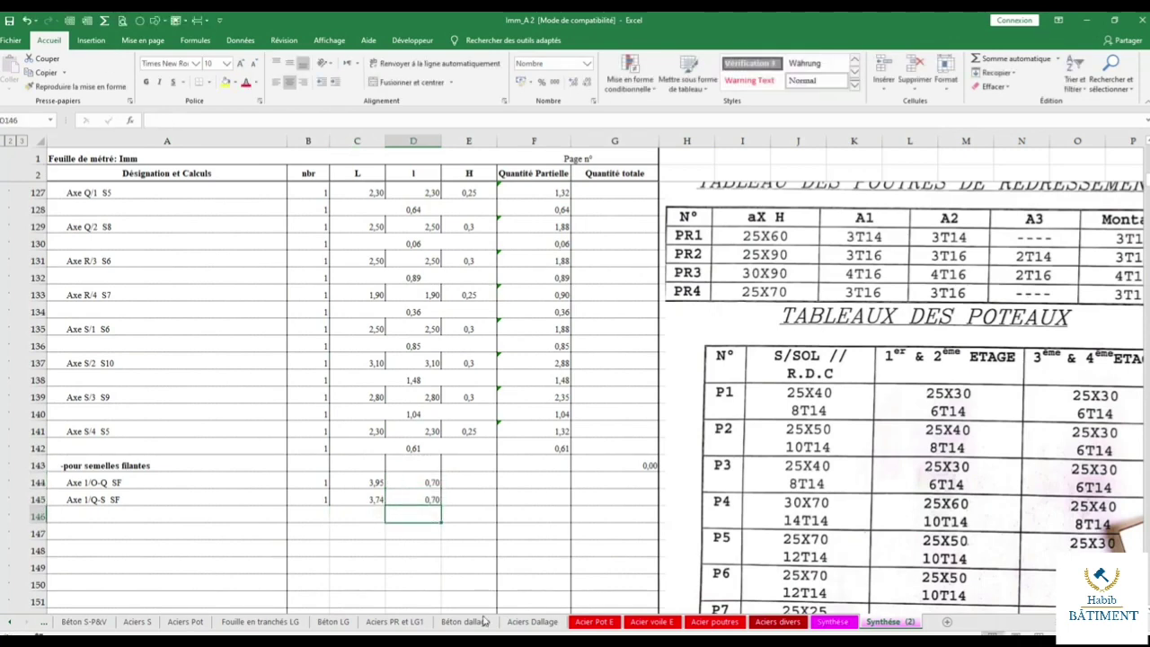
pyautogui.scroll(-3, 576, 350)
pyautogui.scroll(-2, 576, 350)
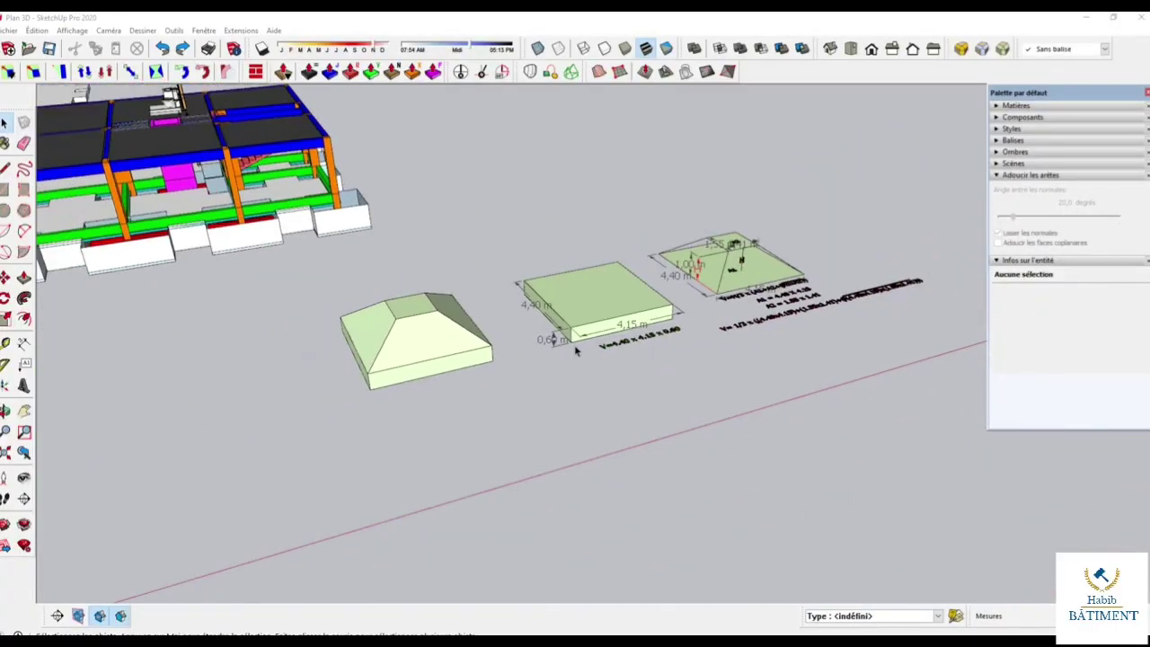
pyautogui.scroll(-1, 576, 350)
pyautogui.scroll(-2, 576, 351)
pyautogui.scroll(10, 428, 419)
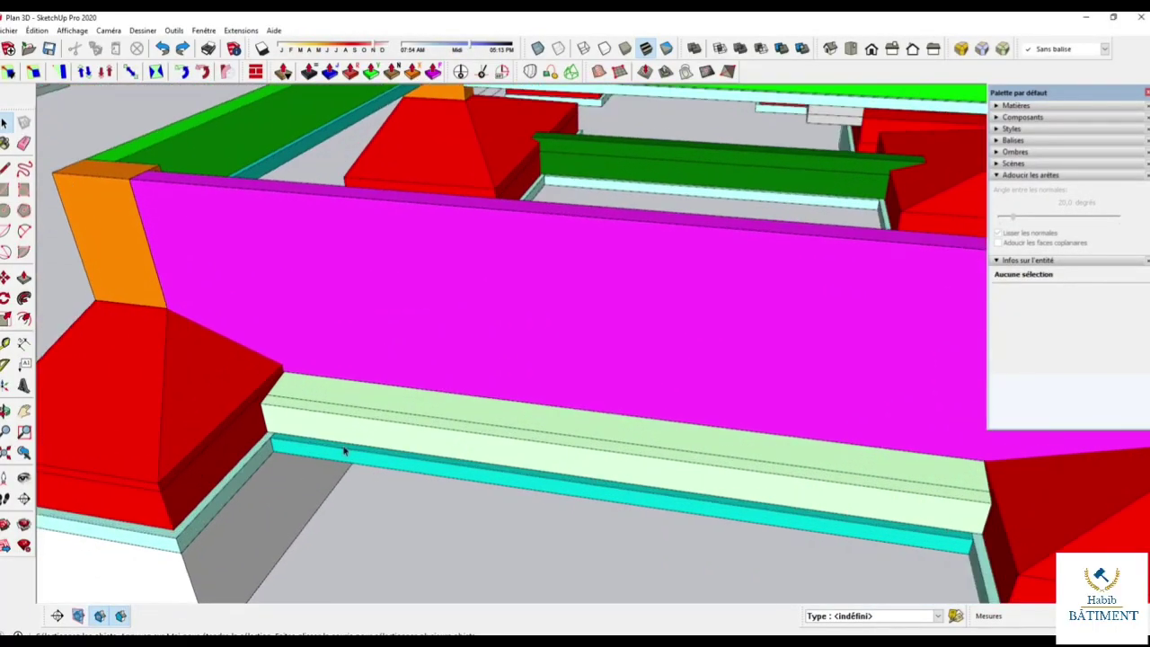
pyautogui.scroll(2, 427, 420)
pyautogui.scroll(-3, 428, 419)
pyautogui.scroll(3, 727, 429)
pyautogui.scroll(1, 745, 429)
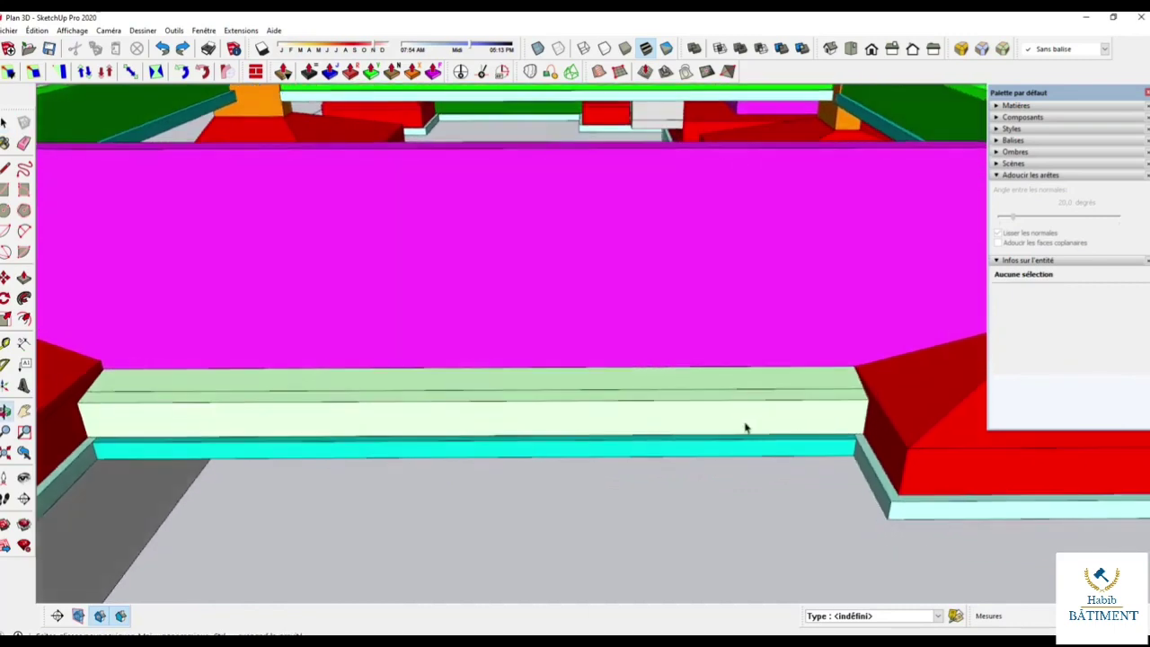
pyautogui.scroll(-1, 700, 429)
pyautogui.scroll(-1, 700, 429)
pyautogui.scroll(2, 799, 418)
pyautogui.scroll(1, 829, 437)
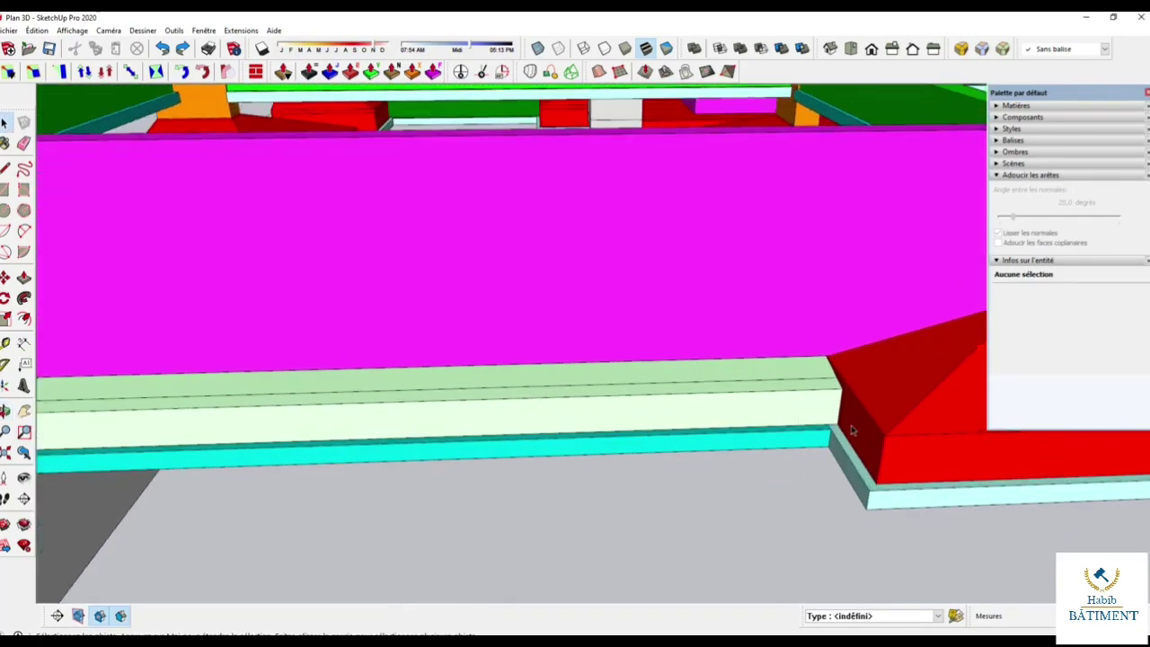
pyautogui.scroll(2, 807, 435)
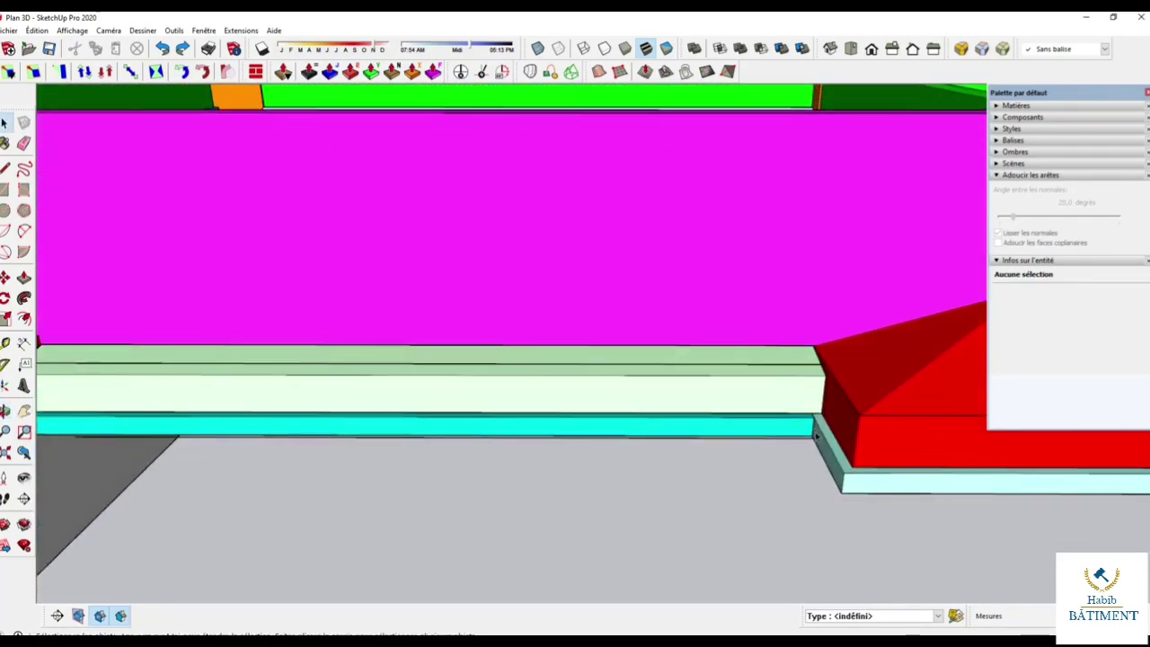
pyautogui.scroll(-2, 816, 434)
pyautogui.scroll(-1, 584, 438)
pyautogui.scroll(3, 225, 429)
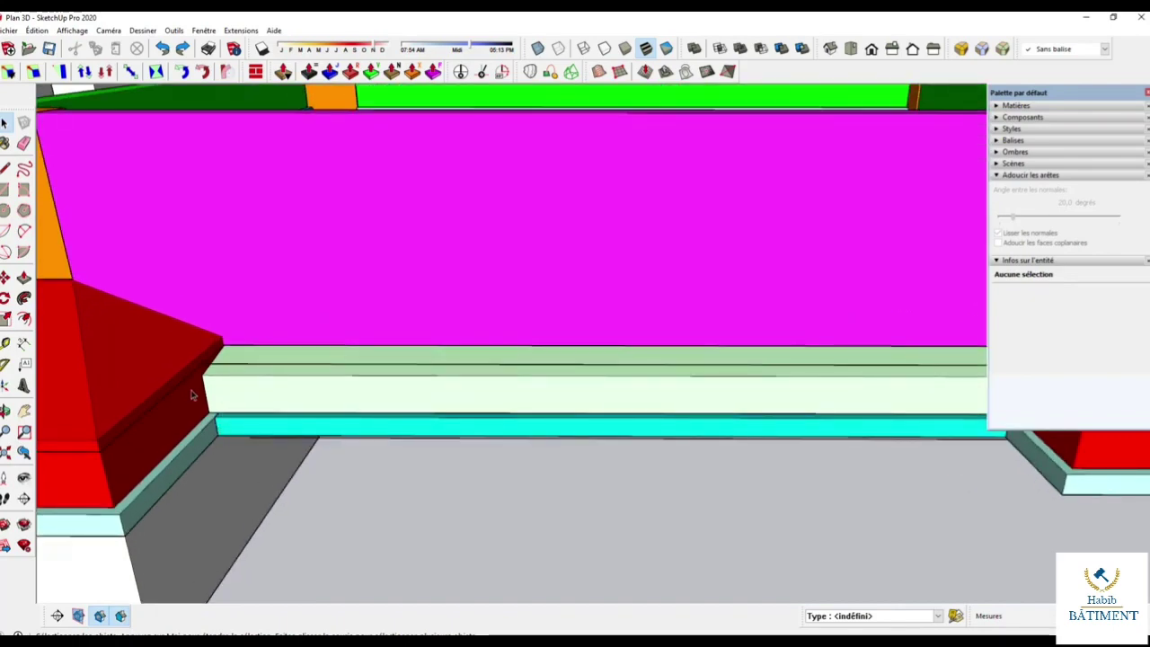
pyautogui.scroll(-2, 192, 396)
pyautogui.scroll(2, 930, 407)
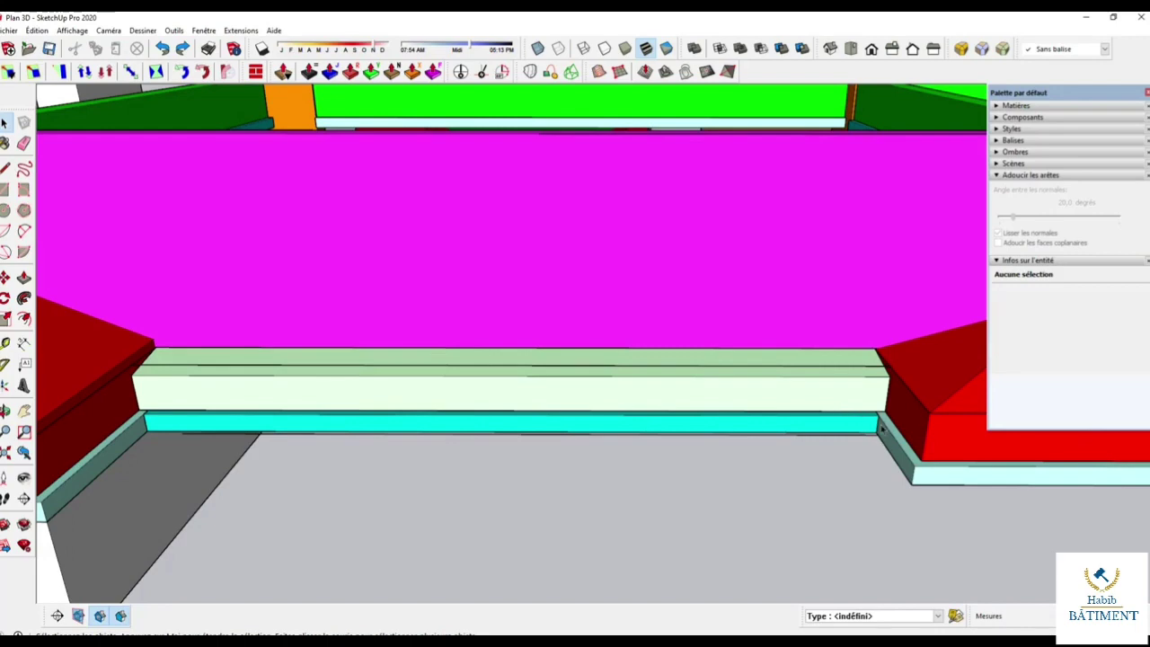
pyautogui.scroll(1, 141, 413)
pyautogui.scroll(1, 141, 413)
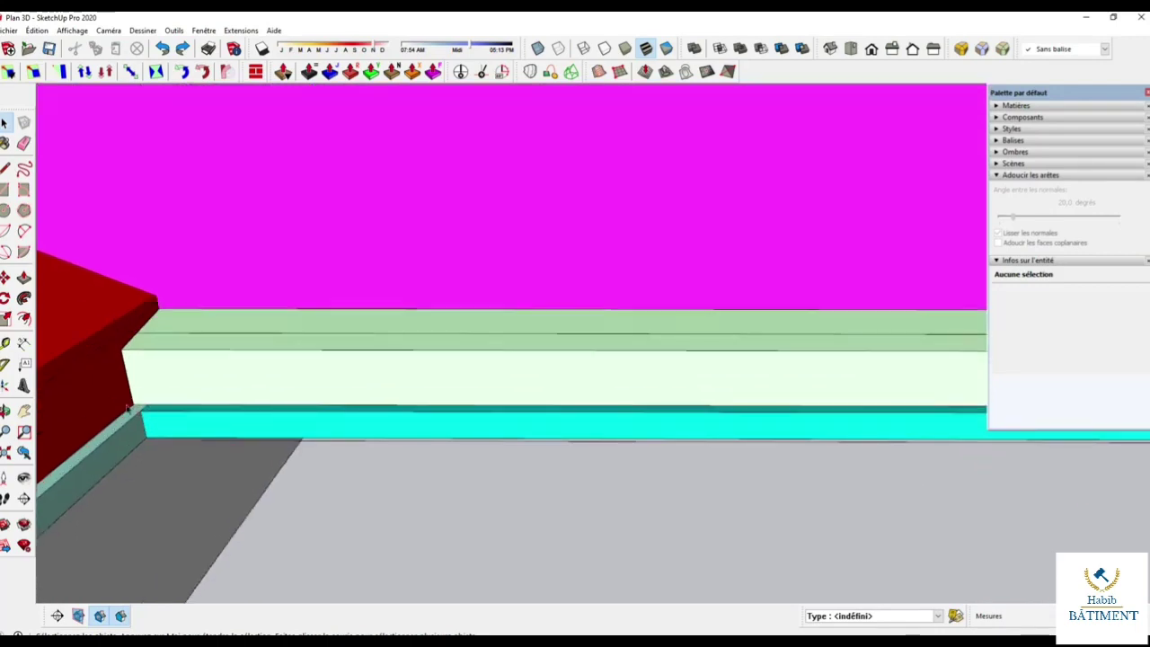
pyautogui.scroll(-3, 139, 406)
pyautogui.scroll(1, 592, 415)
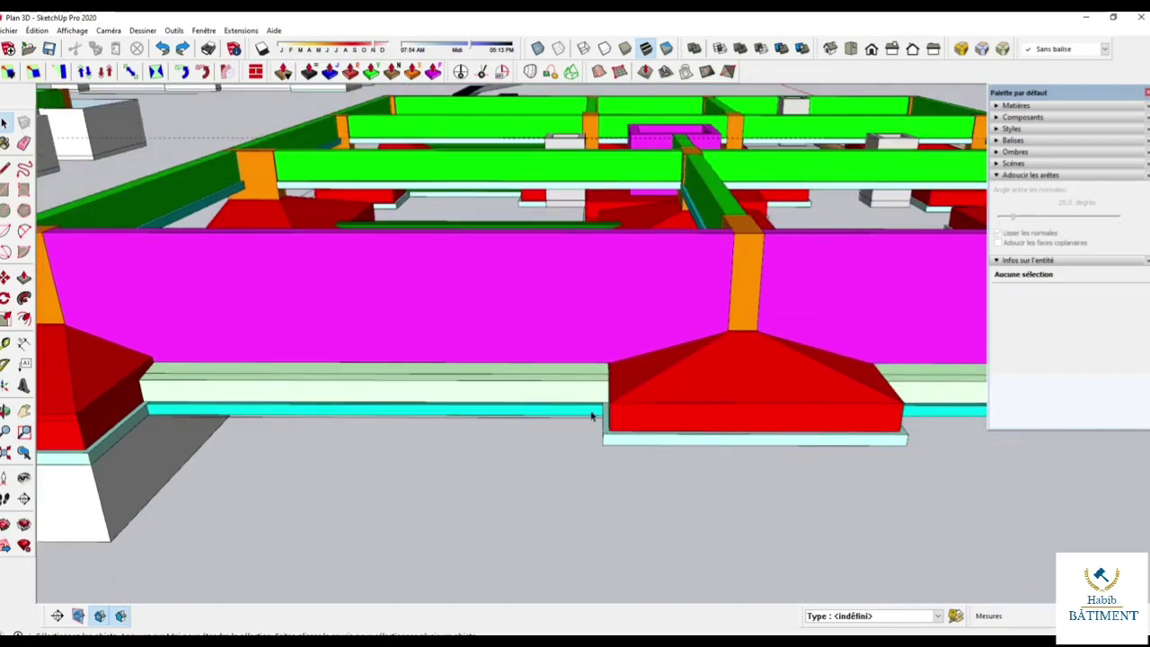
pyautogui.scroll(1, 592, 415)
pyautogui.scroll(-2, 475, 463)
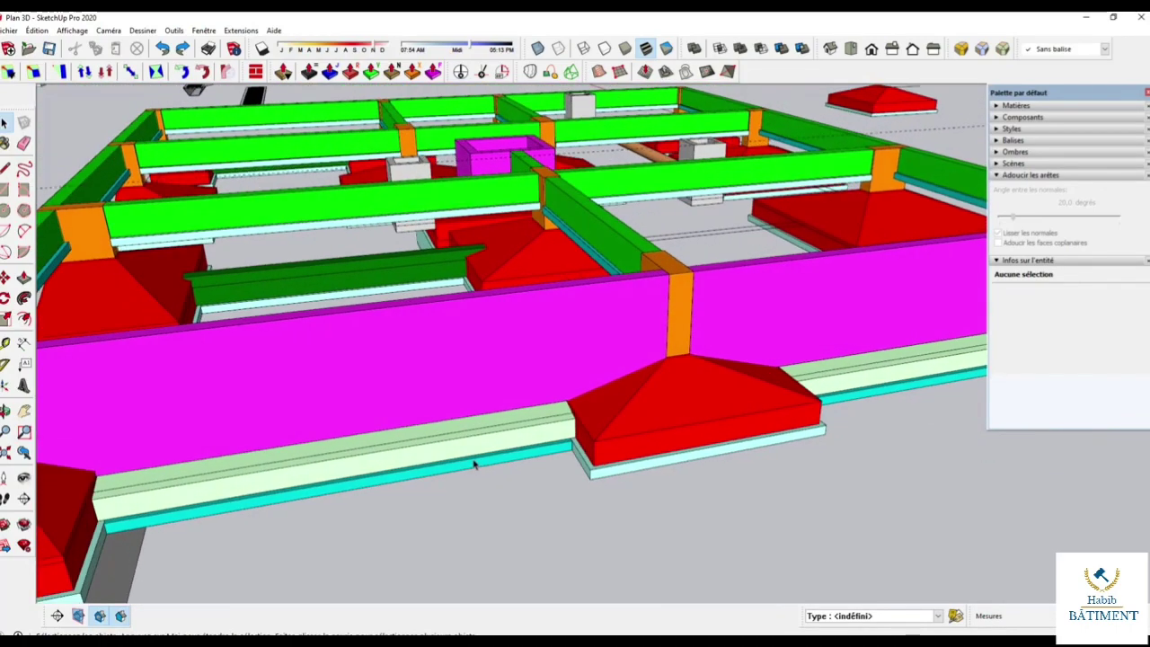
pyautogui.scroll(2, 575, 422)
pyautogui.scroll(1, 593, 427)
pyautogui.scroll(1, 599, 431)
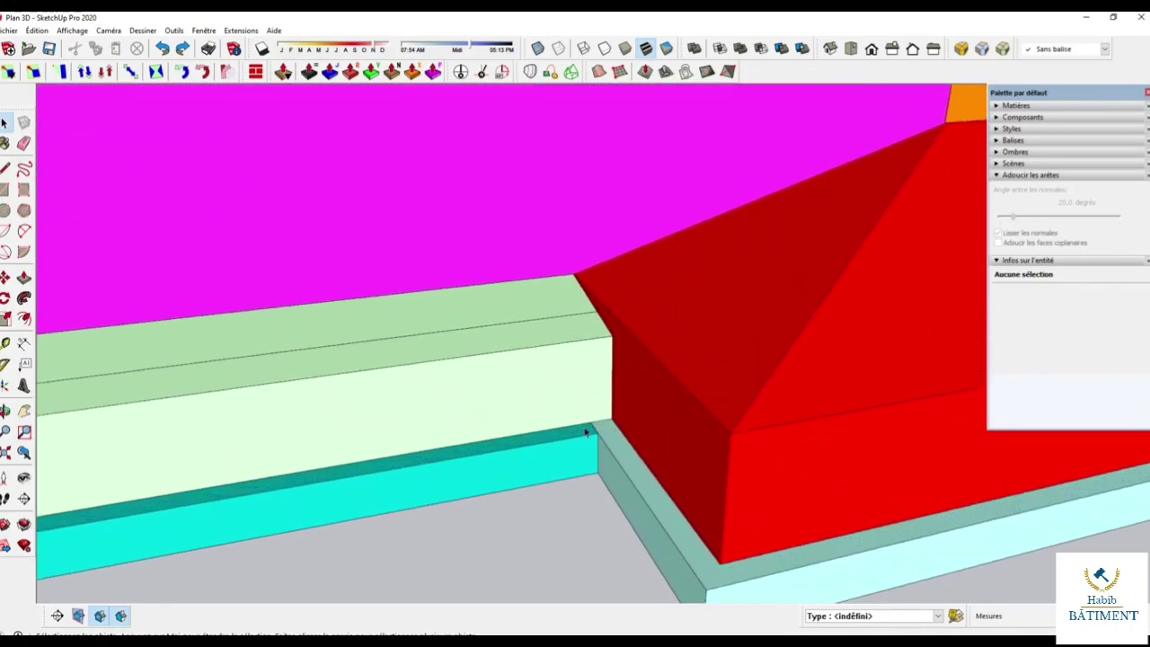
pyautogui.scroll(-2, 534, 424)
pyautogui.scroll(1, 575, 463)
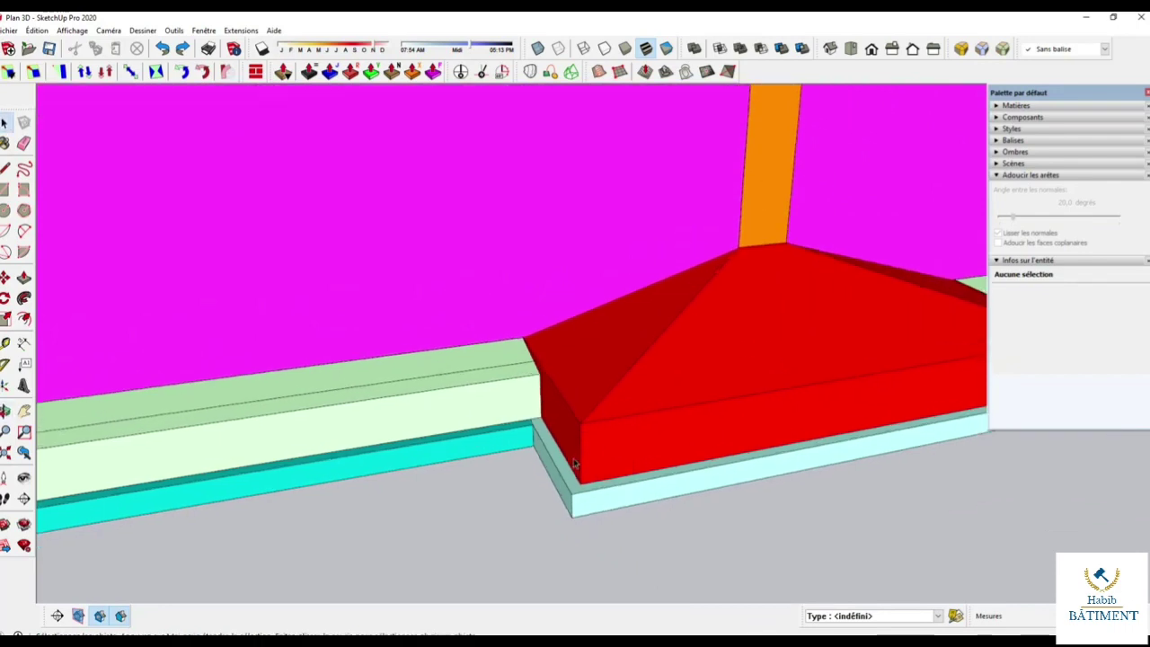
pyautogui.scroll(1, 572, 461)
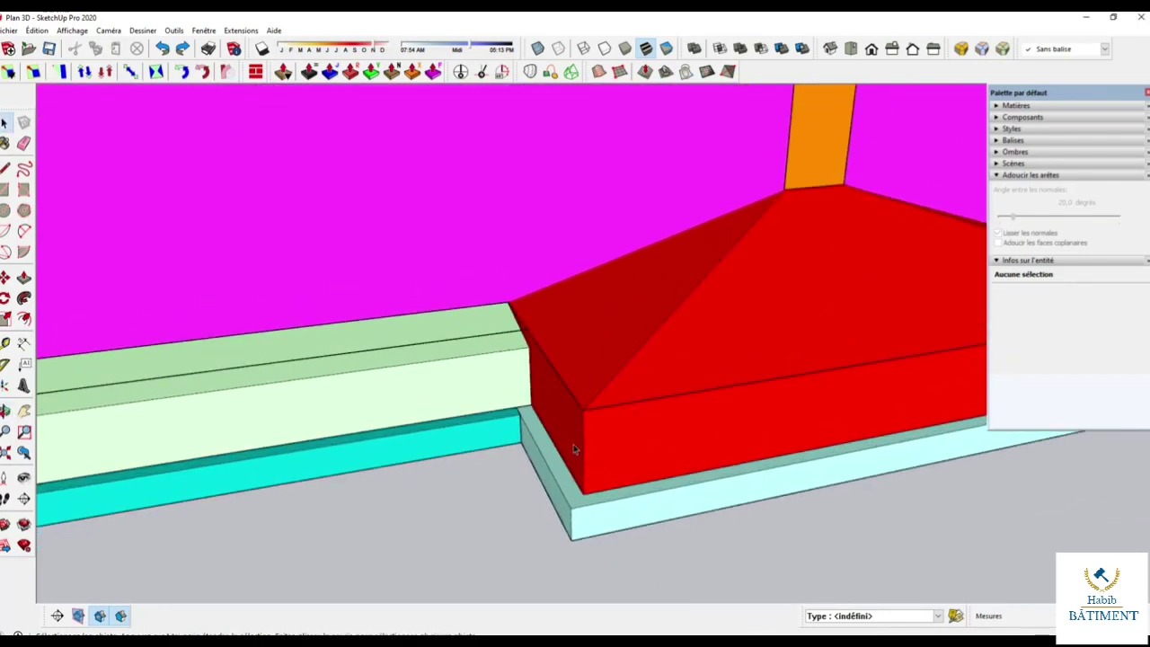
pyautogui.scroll(-2, 575, 449)
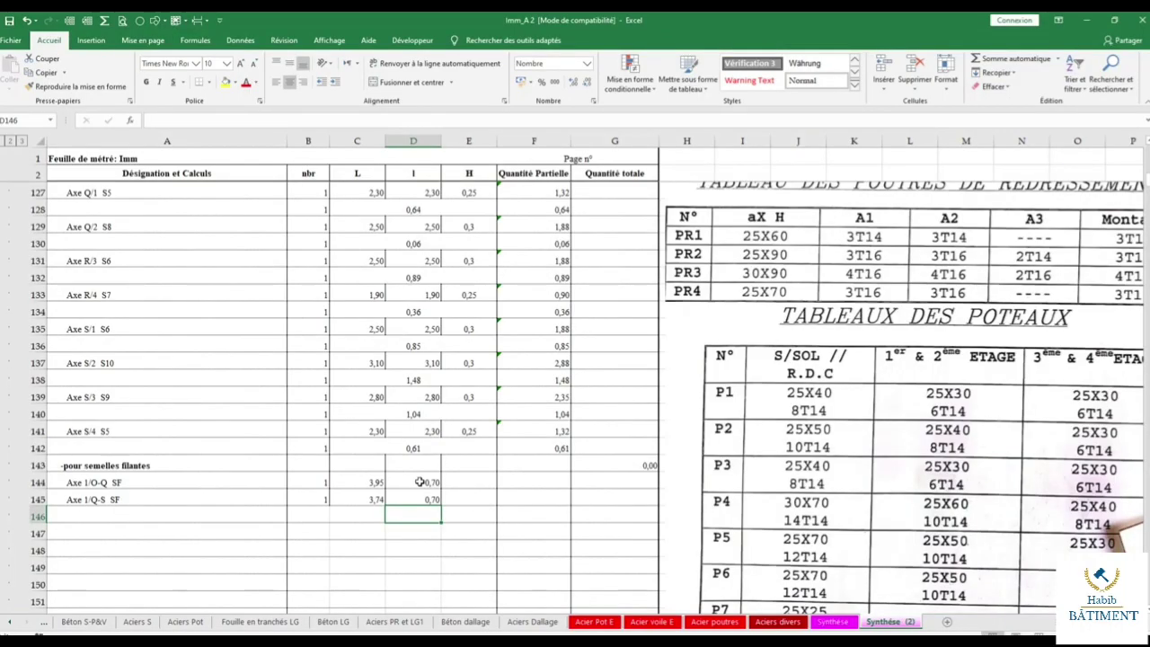
# Enter a 0,2 height in E144 and E145 for both strip footings.
pyautogui.click(419, 483)
pyautogui.click(474, 481)
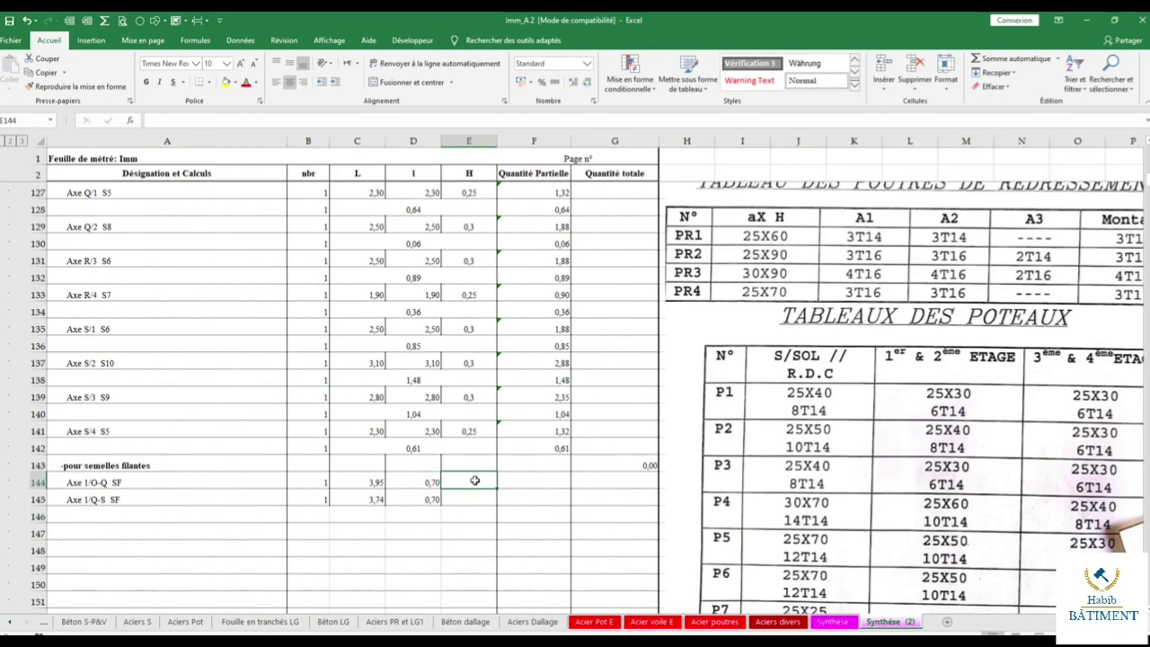
pyautogui.click(90, 622)
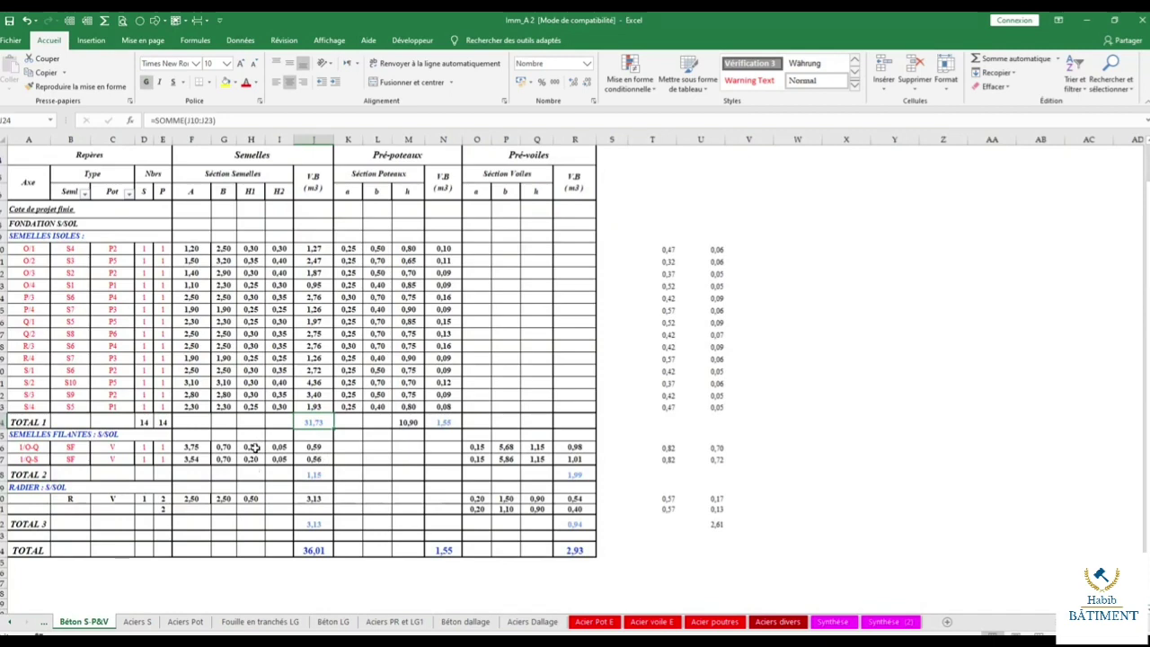
pyautogui.click(890, 622)
pyautogui.write('0,2')
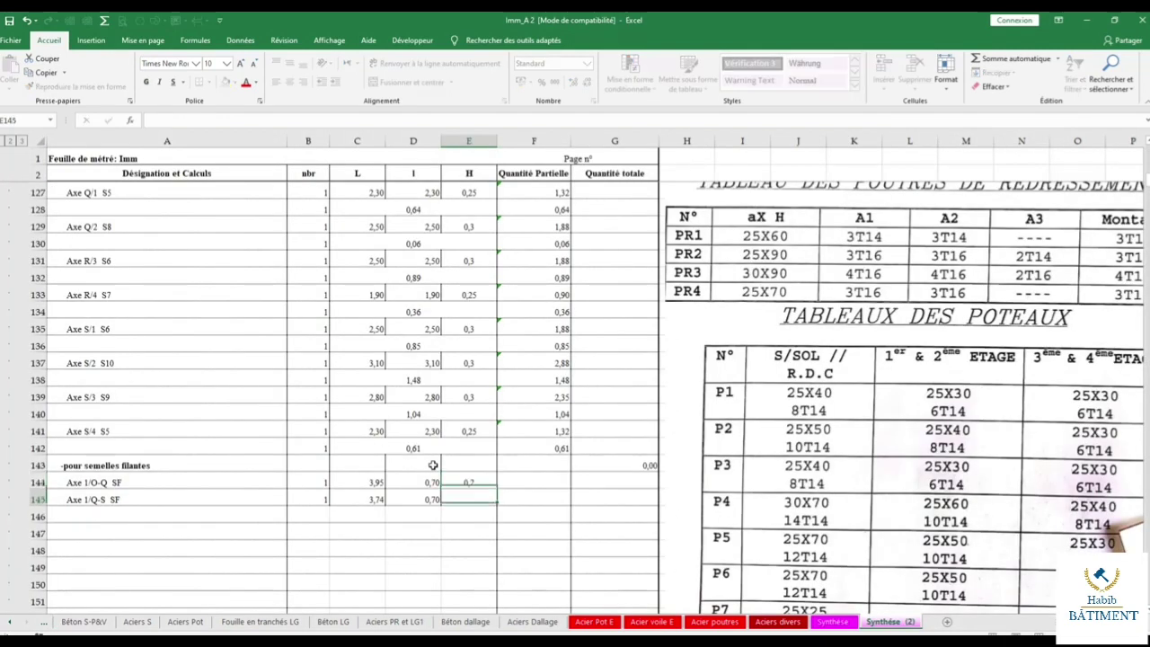
pyautogui.press('Return')
pyautogui.write(',2')
pyautogui.press('Return')
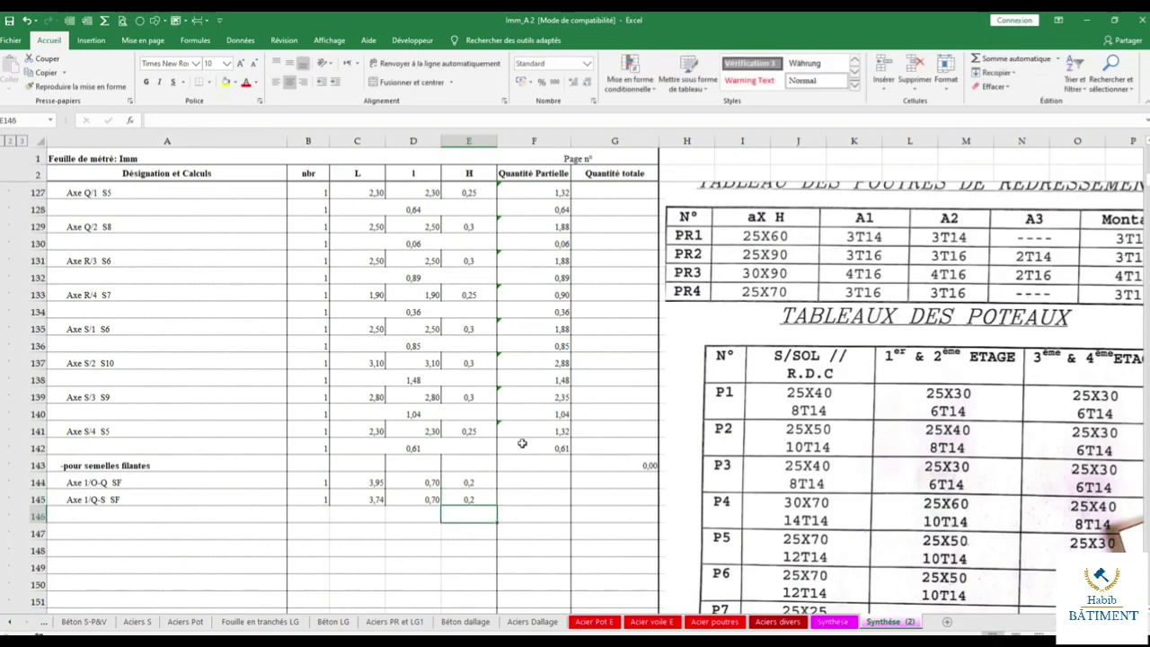
# Copy F141's quantity formula into F144 and fill it to F145, giving 0,55 and 0,52.
pyautogui.click(545, 435)
pyautogui.click(557, 482)
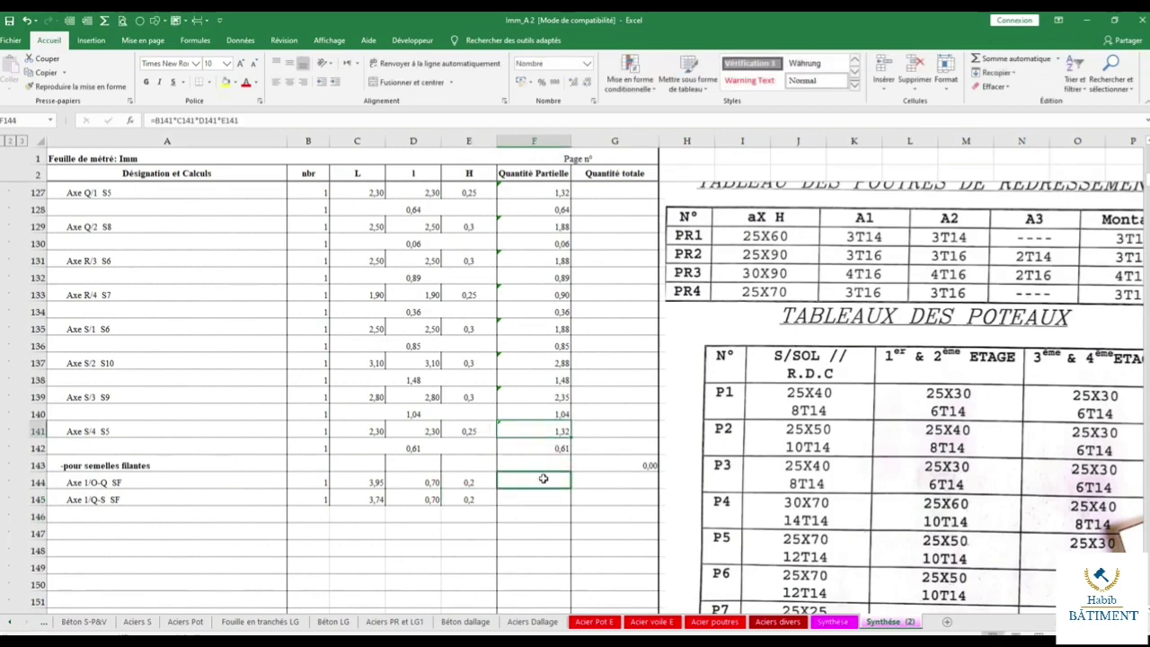
pyautogui.write('=B144*C144*D144*E144')
pyautogui.doubleClick(570, 488)
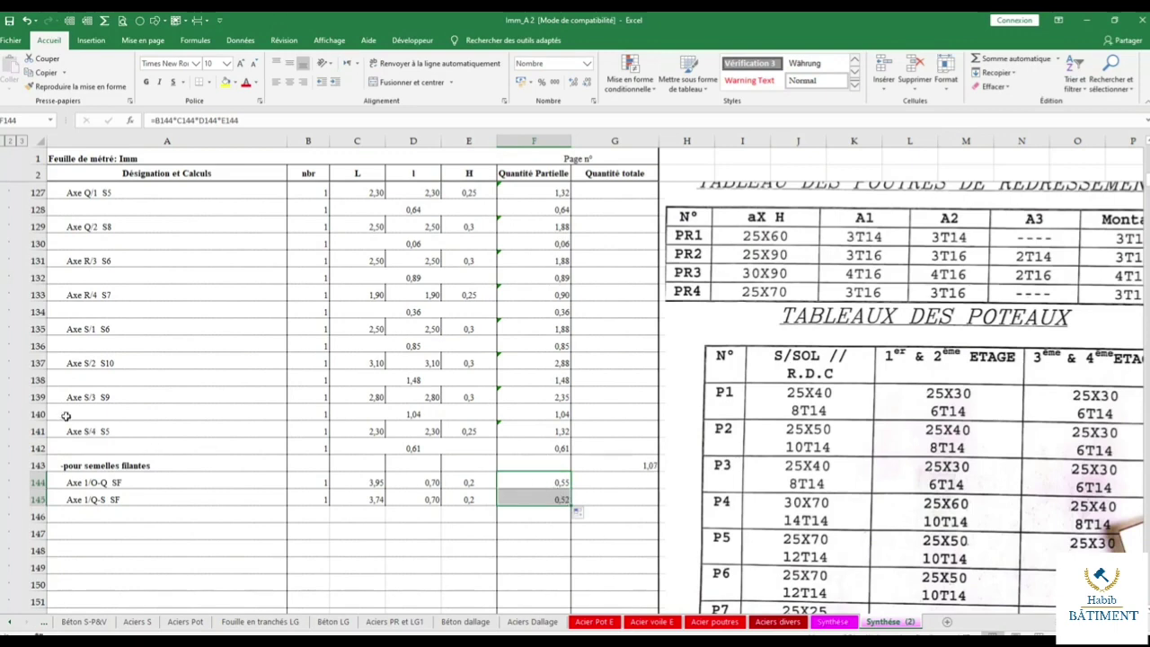
pyautogui.click(38, 414)
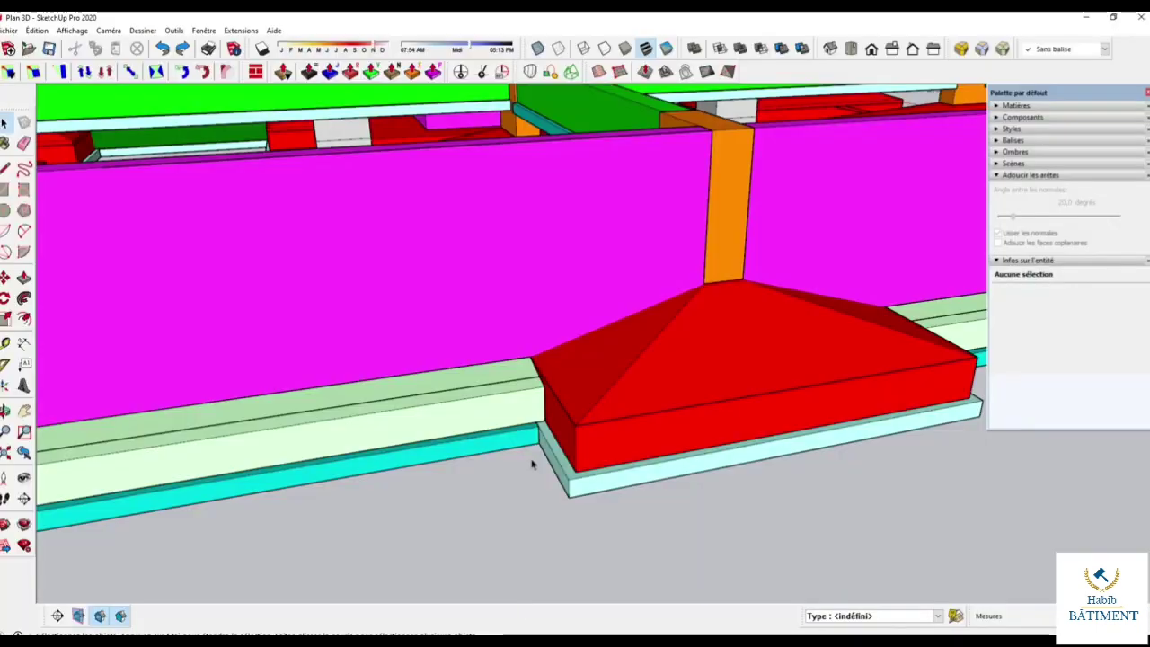
pyautogui.scroll(3, 531, 462)
pyautogui.scroll(3, 529, 362)
pyautogui.scroll(3, 560, 333)
pyautogui.moveTo(638, 325); pyautogui.dragTo(590, 288)
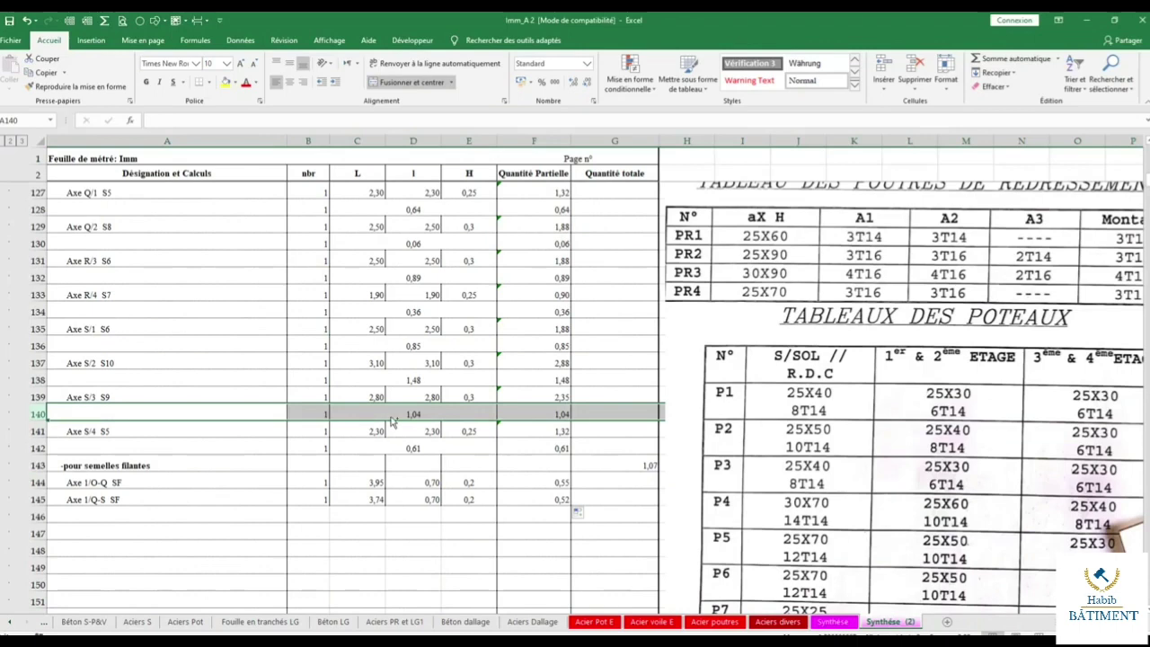
# Insert copied row 140 as row 145 and rewrite C145's frustum formula using C144 and D144, giving 0,54.
pyautogui.click(372, 501)
pyautogui.hotkey('ctrl', '+')
pyautogui.doubleClick(372, 500)
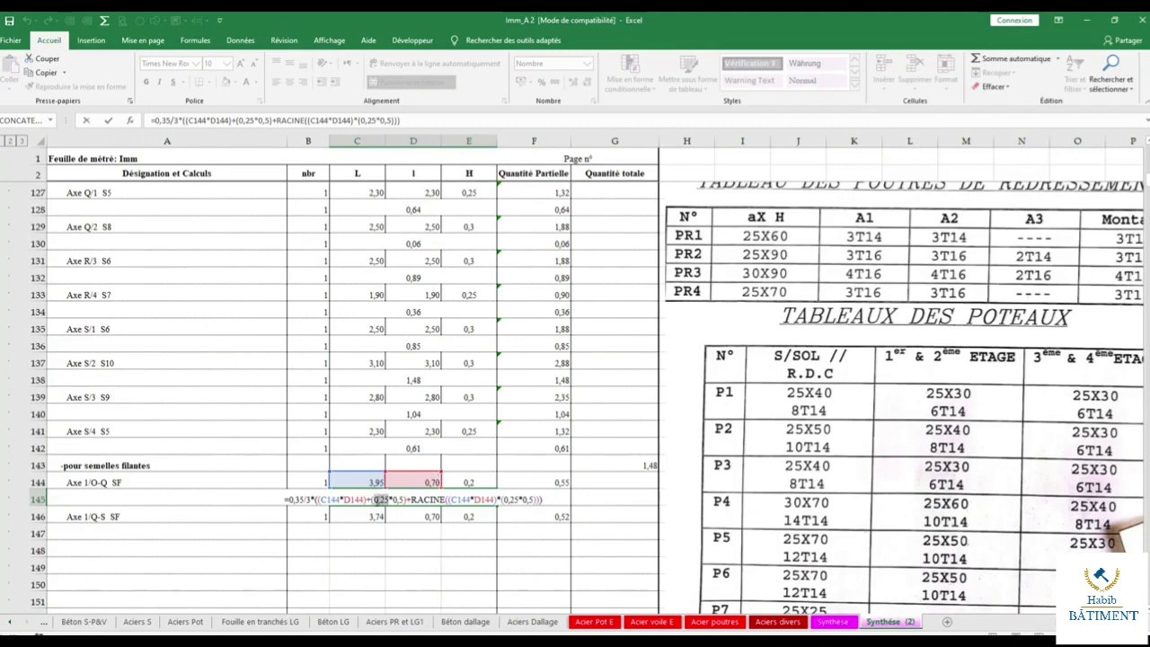
pyautogui.click(370, 482)
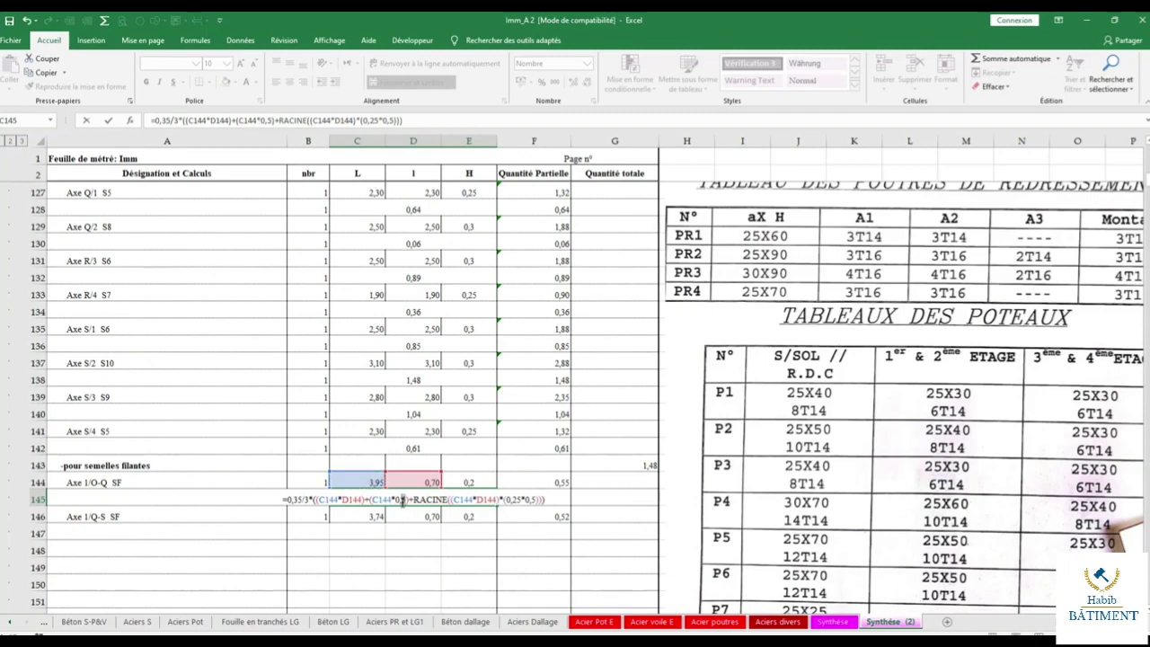
pyautogui.write('1')
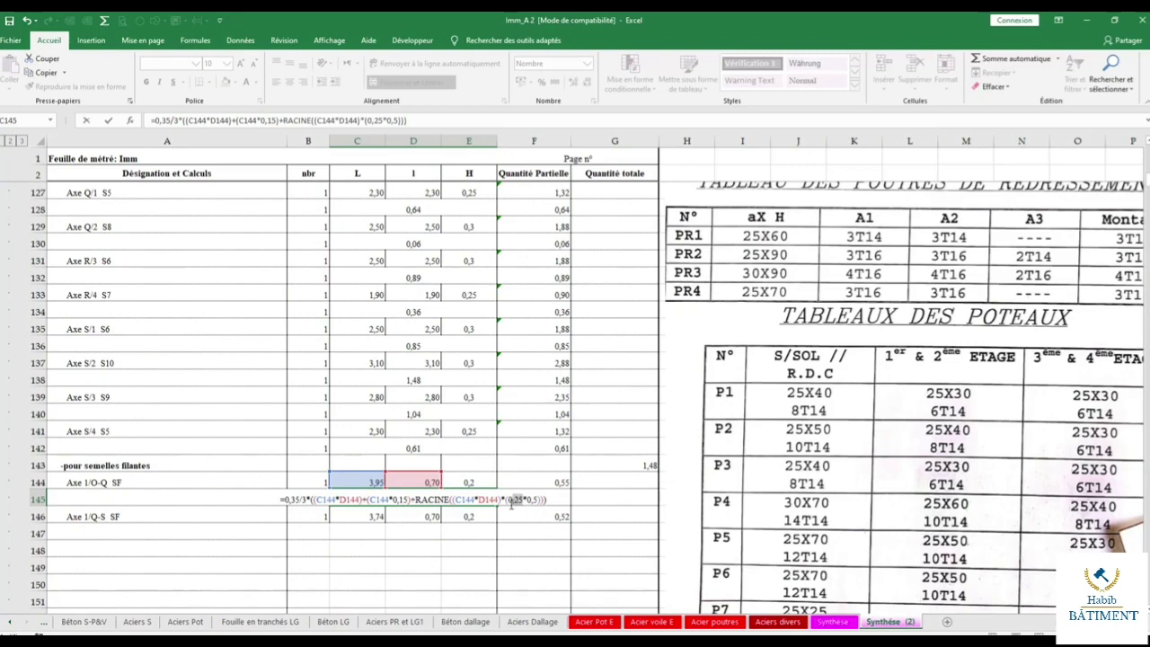
pyautogui.click(363, 478)
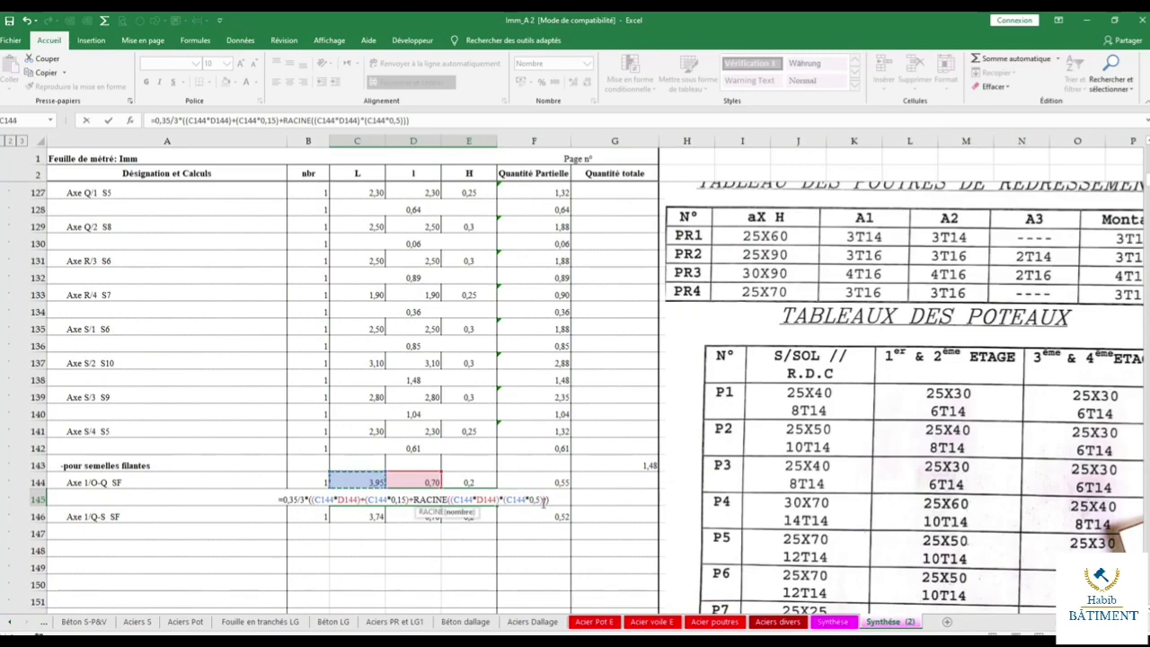
pyautogui.click(536, 500)
pyautogui.write('1')
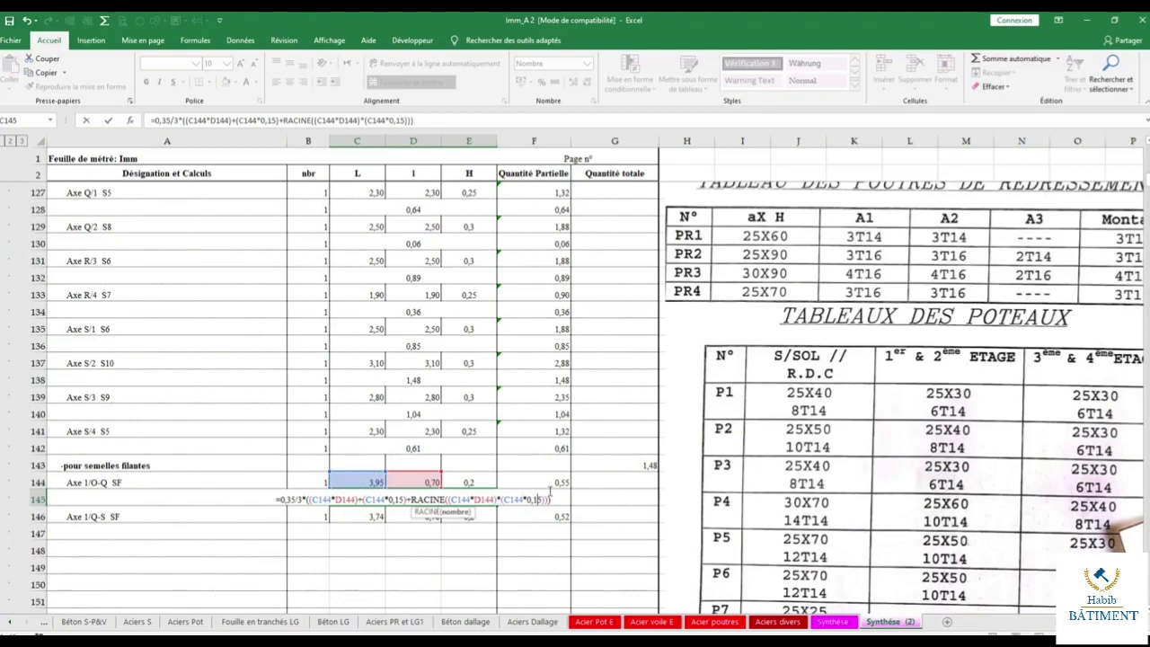
pyautogui.press('Return')
pyautogui.click(431, 499)
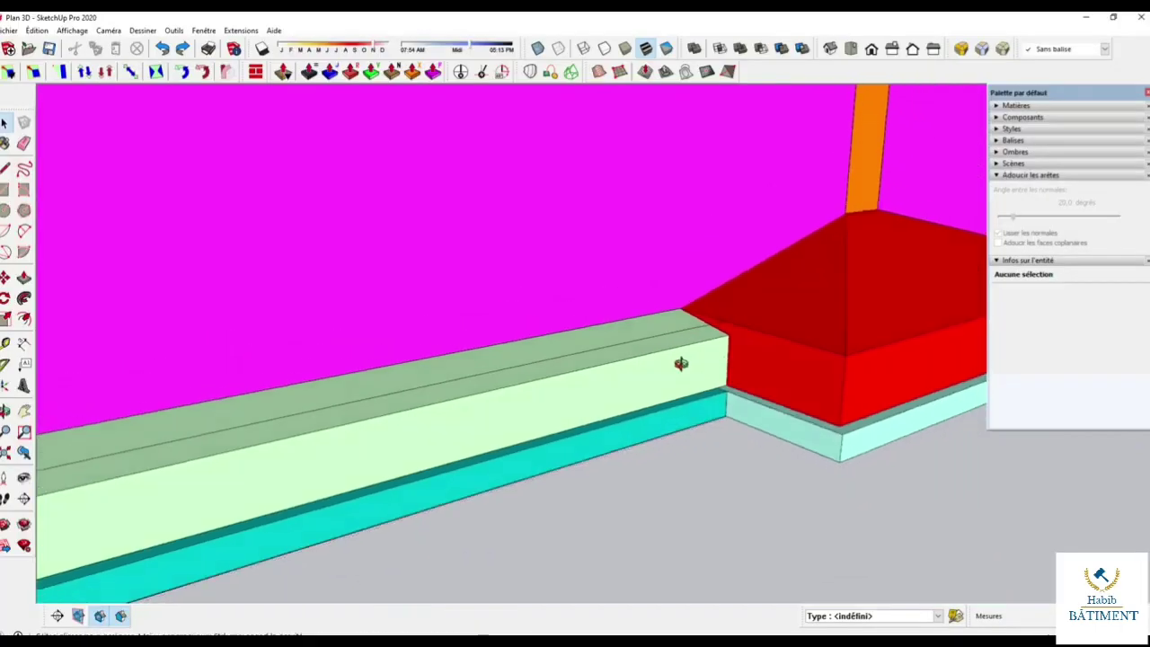
# Move-copy the strip footing group to a spot in front of the foundation.
pyautogui.scroll(-5, 733, 360)
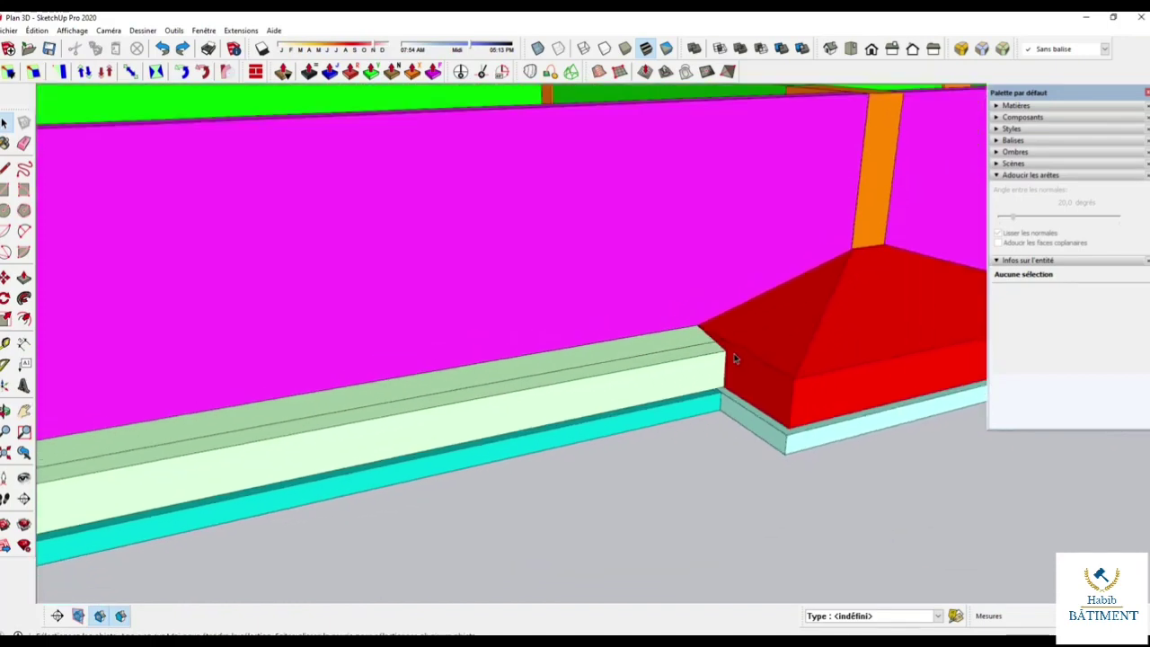
pyautogui.scroll(3, 596, 380)
pyautogui.scroll(2, 375, 333)
pyautogui.scroll(-5, 423, 339)
pyautogui.click(423, 339)
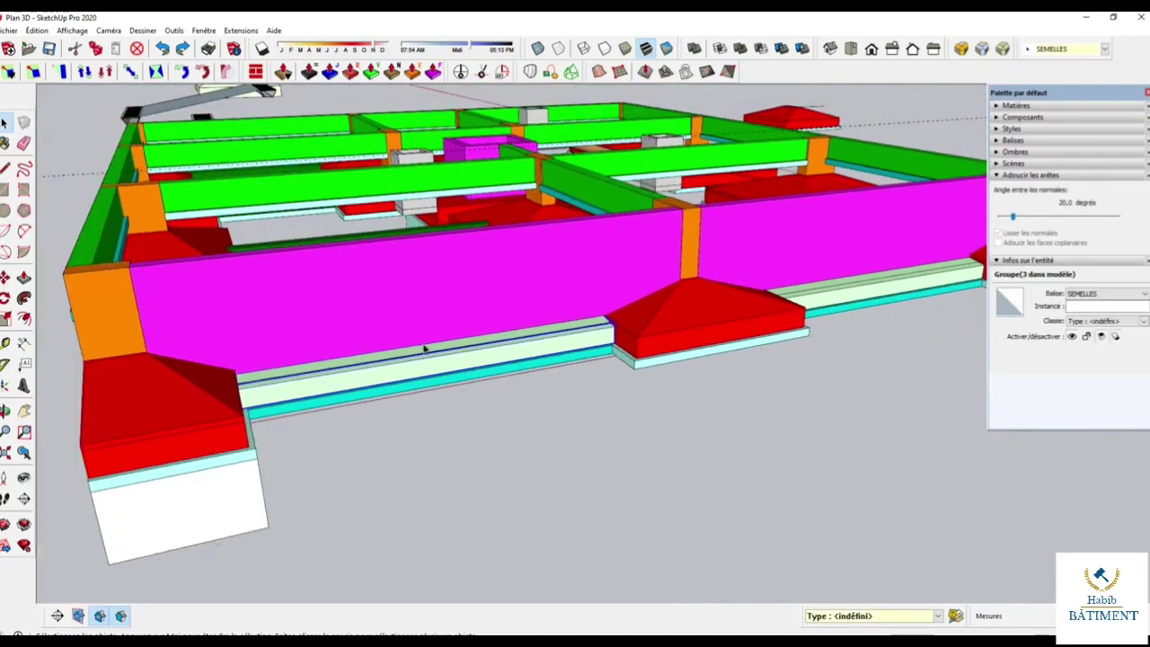
pyautogui.press('m')
pyautogui.click(536, 339)
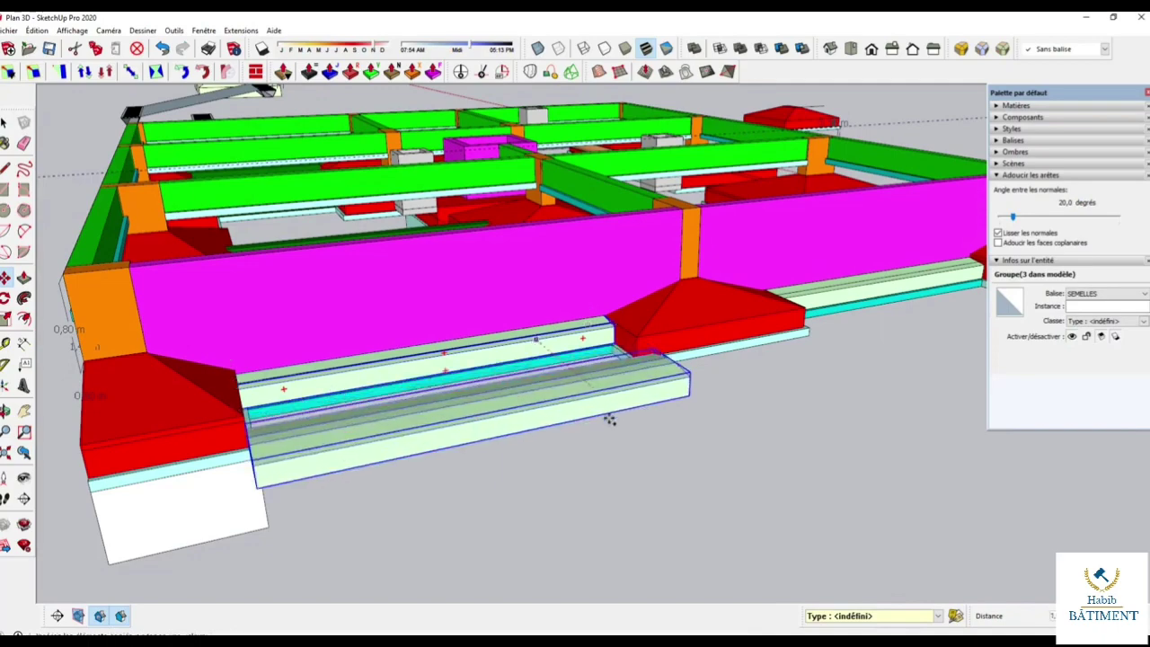
pyautogui.press('ctrl')
pyautogui.click(653, 454)
# Zoom and orbit down to inspect the footing copy side-on.
pyautogui.scroll(2, 473, 437)
pyautogui.scroll(2, 470, 422)
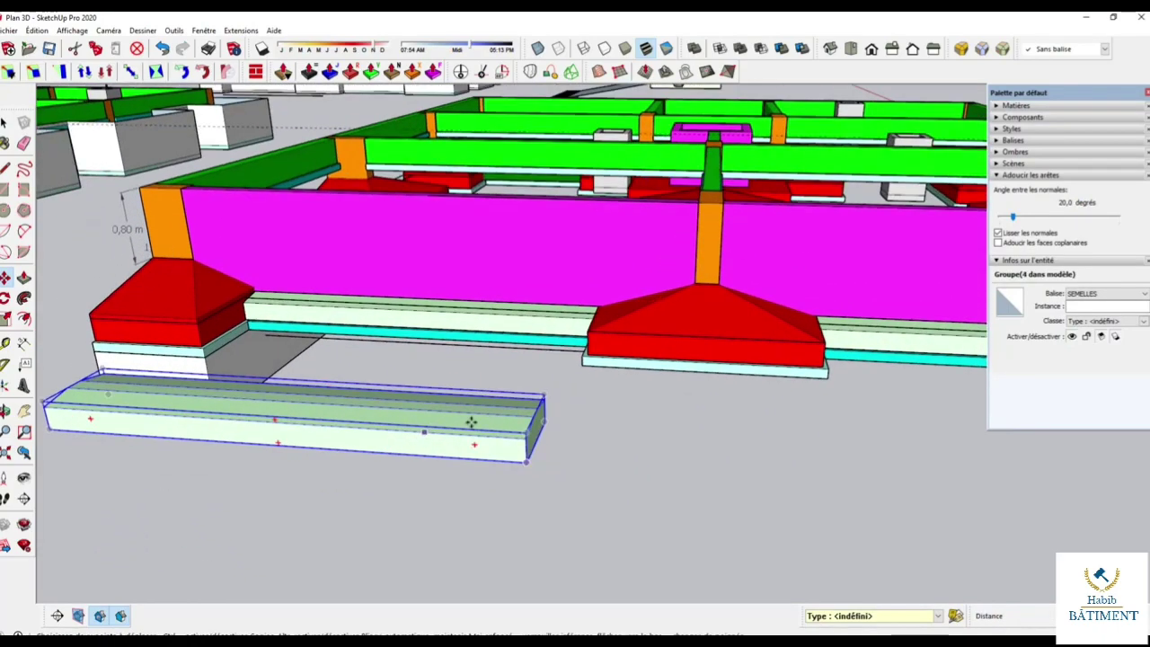
pyautogui.scroll(2, 385, 442)
pyautogui.scroll(2, 384, 442)
pyautogui.scroll(2, 410, 398)
pyautogui.scroll(1, 431, 308)
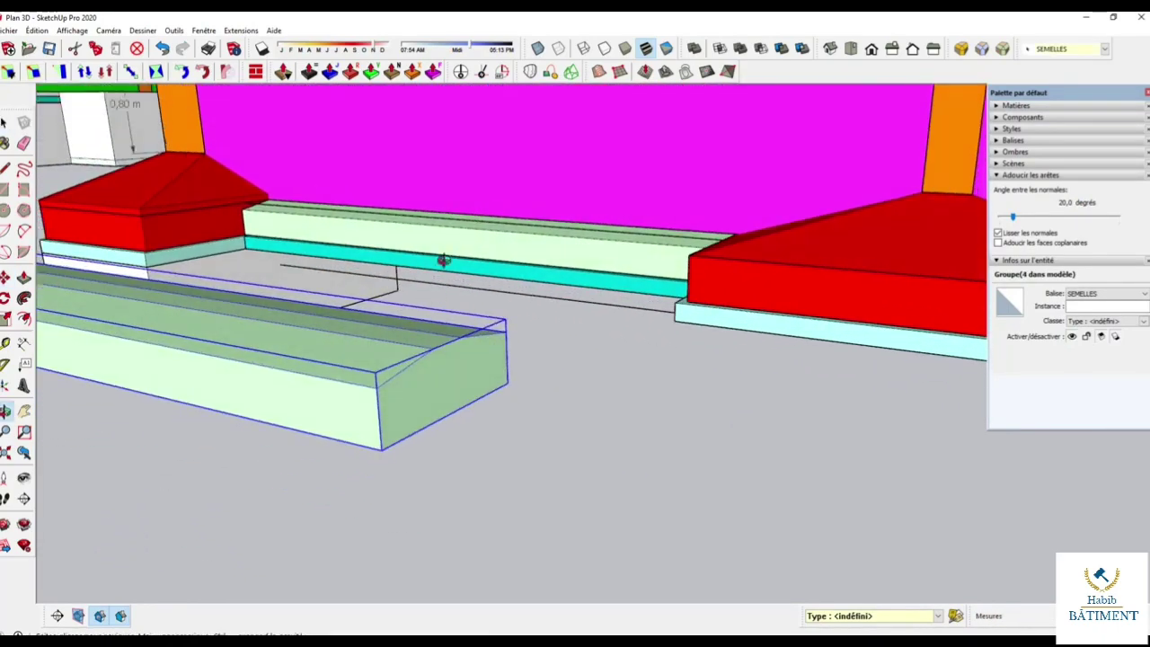
pyautogui.scroll(1, 449, 311)
pyautogui.scroll(2, 557, 378)
pyautogui.scroll(2, 642, 385)
pyautogui.scroll(3, 641, 295)
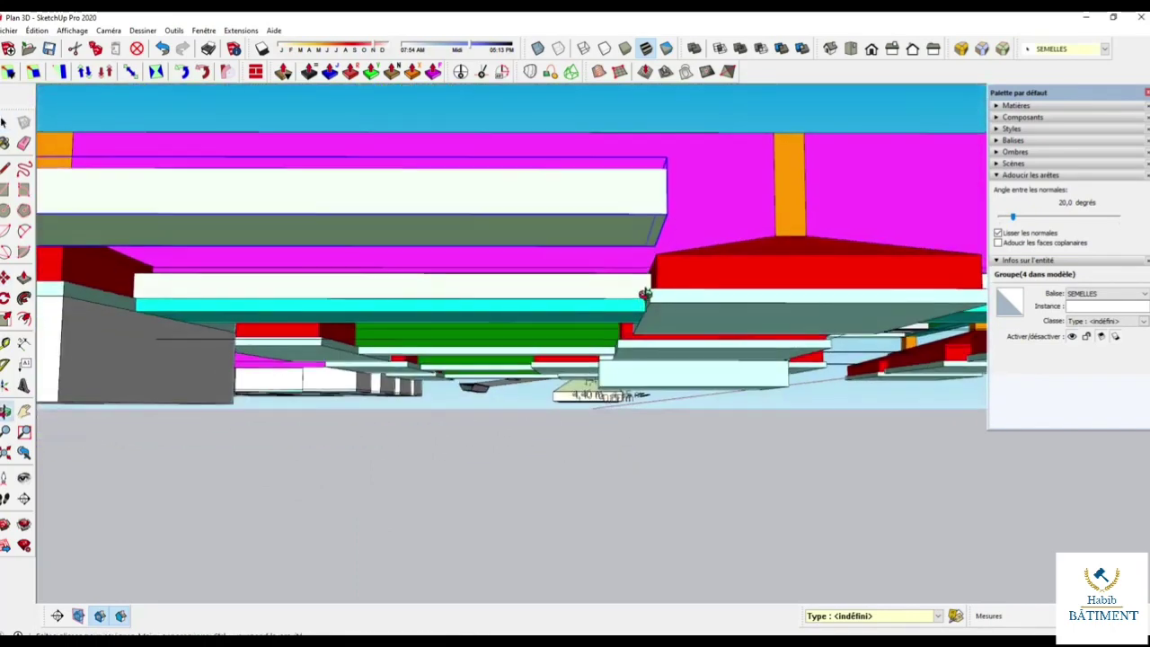
pyautogui.press('space')
pyautogui.scroll(-2, 598, 267)
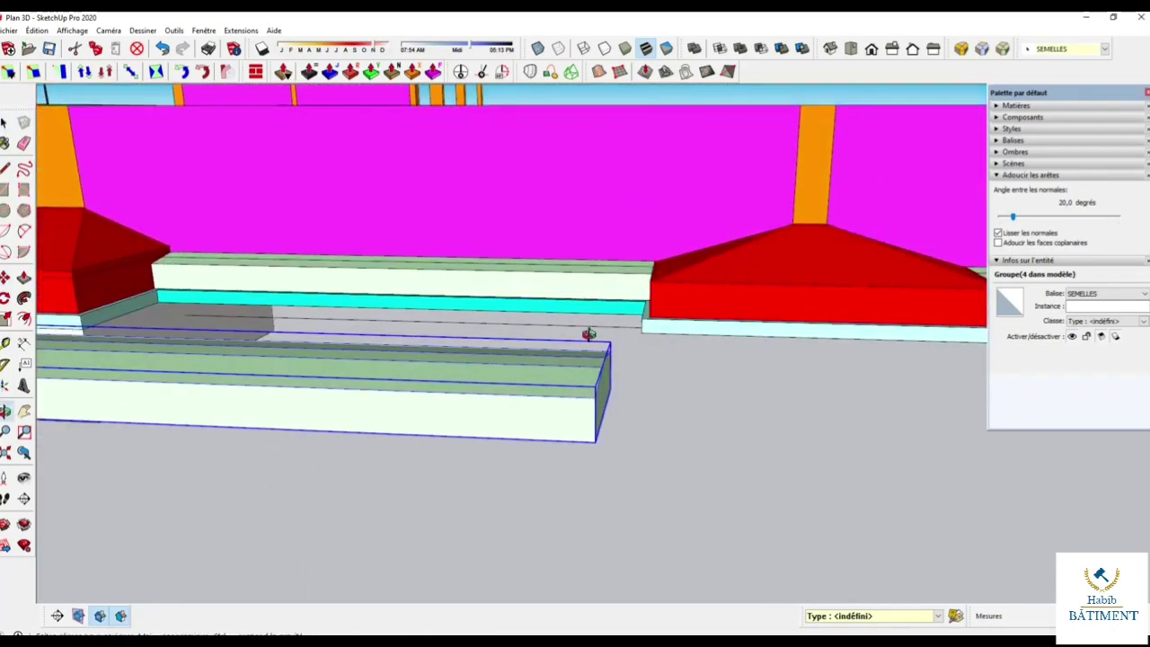
pyautogui.scroll(-2, 585, 329)
pyautogui.scroll(-3, 724, 393)
pyautogui.scroll(2, 675, 441)
pyautogui.scroll(2, 719, 475)
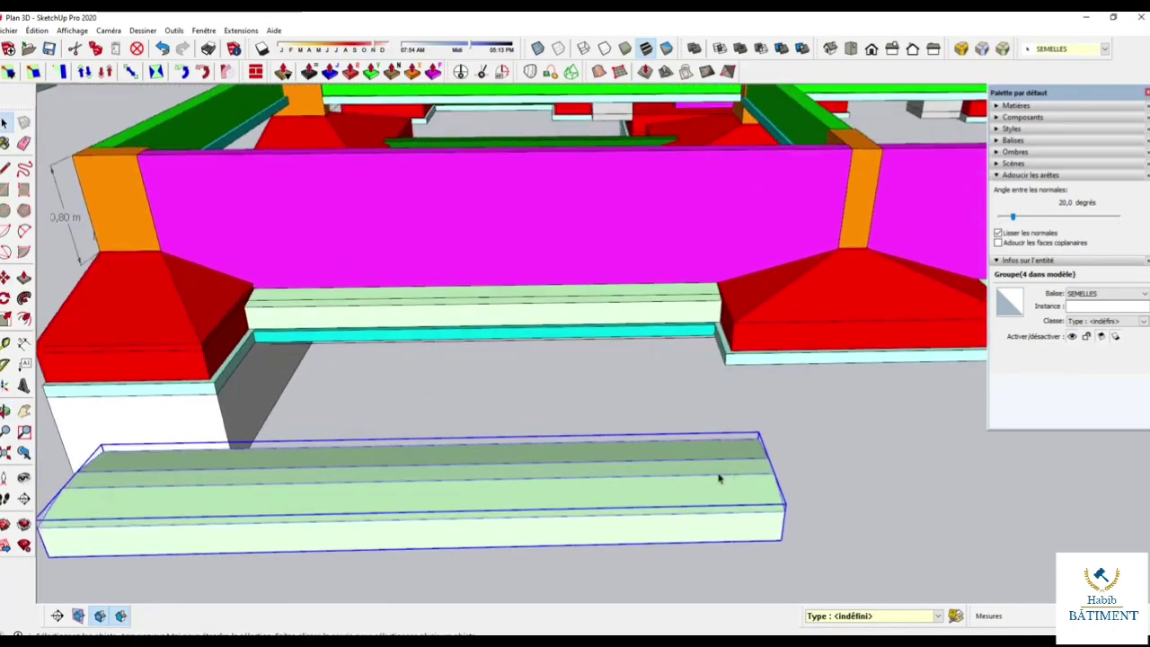
pyautogui.scroll(2, 739, 471)
pyautogui.scroll(-1, 750, 461)
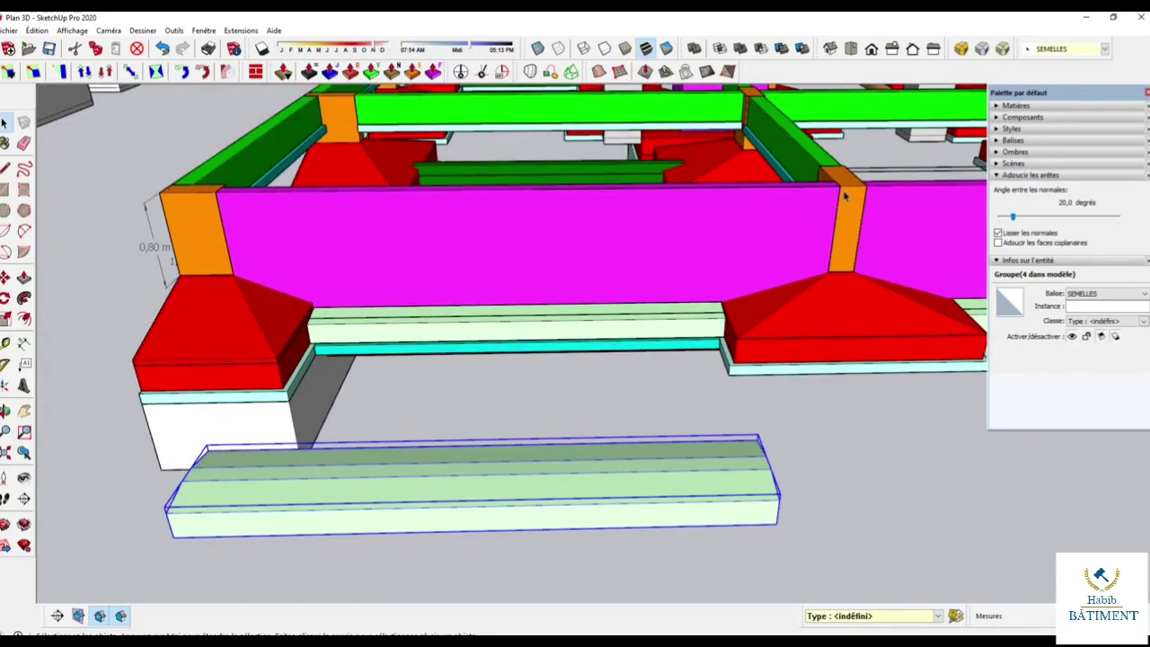
pyautogui.scroll(1, 326, 317)
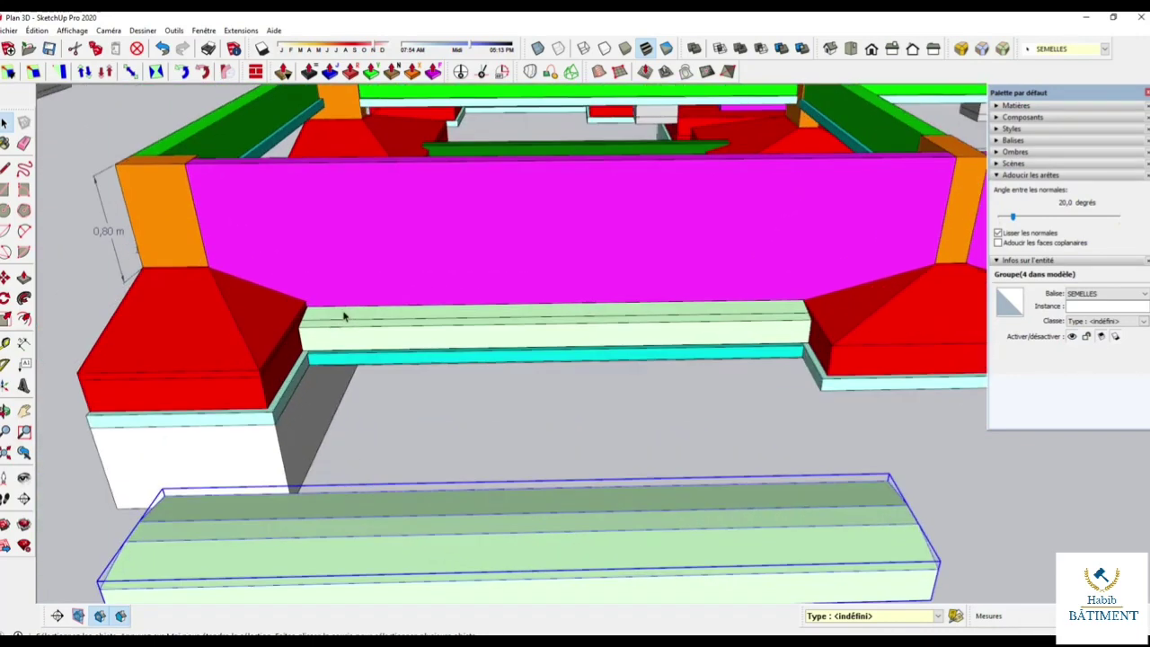
pyautogui.scroll(-2, 447, 457)
pyautogui.moveTo(447, 456)
pyautogui.mouseDown()
pyautogui.moveTo(470, 364)
pyautogui.moveTo(491, 493)
pyautogui.mouseUp()
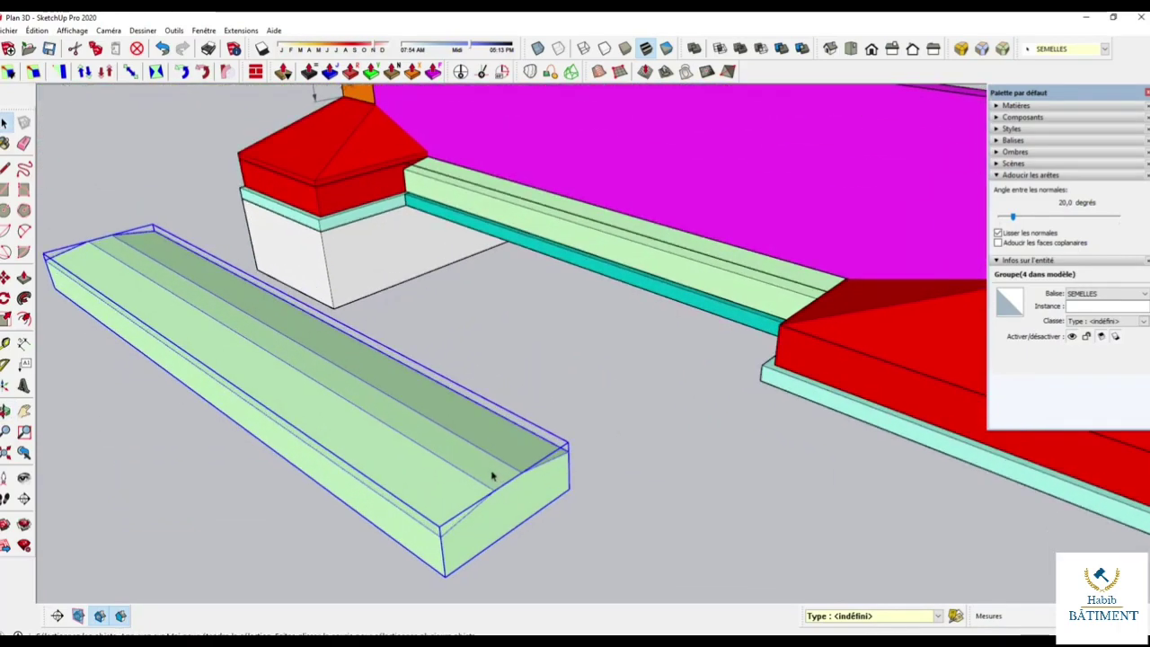
pyautogui.scroll(2, 503, 476)
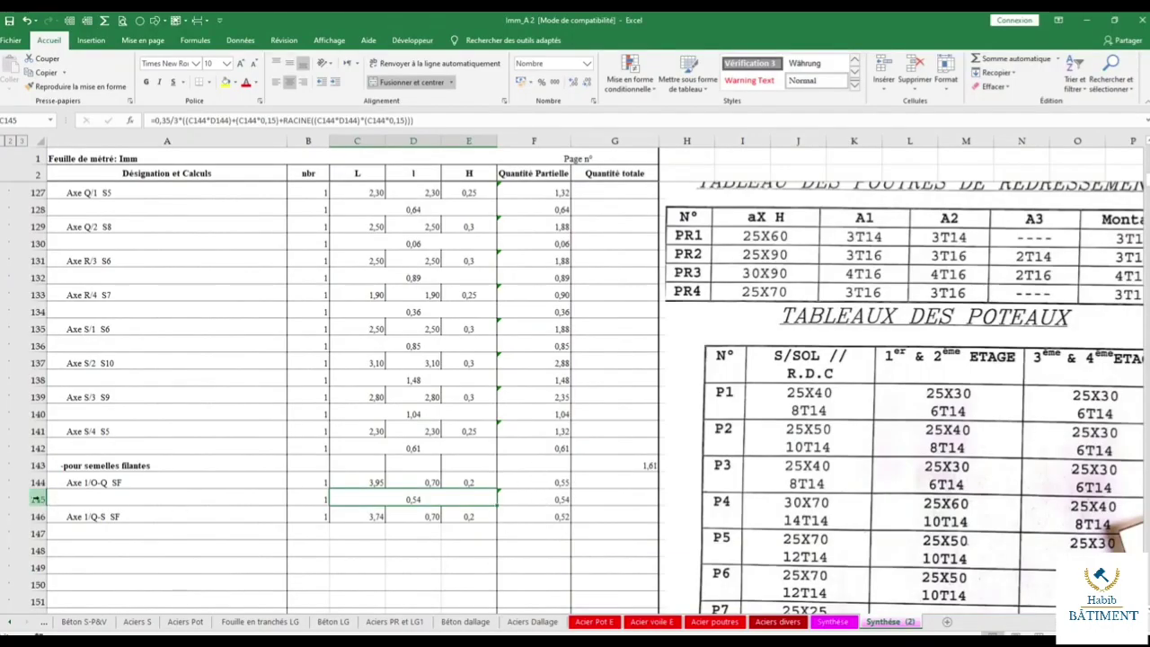
# Paste row 145's slope line into row 147 and extend G143's SOMME to F147, totalling 2,12.
pyautogui.click(36, 499)
pyautogui.click(347, 531)
pyautogui.hotkey('ctrl', 'v')
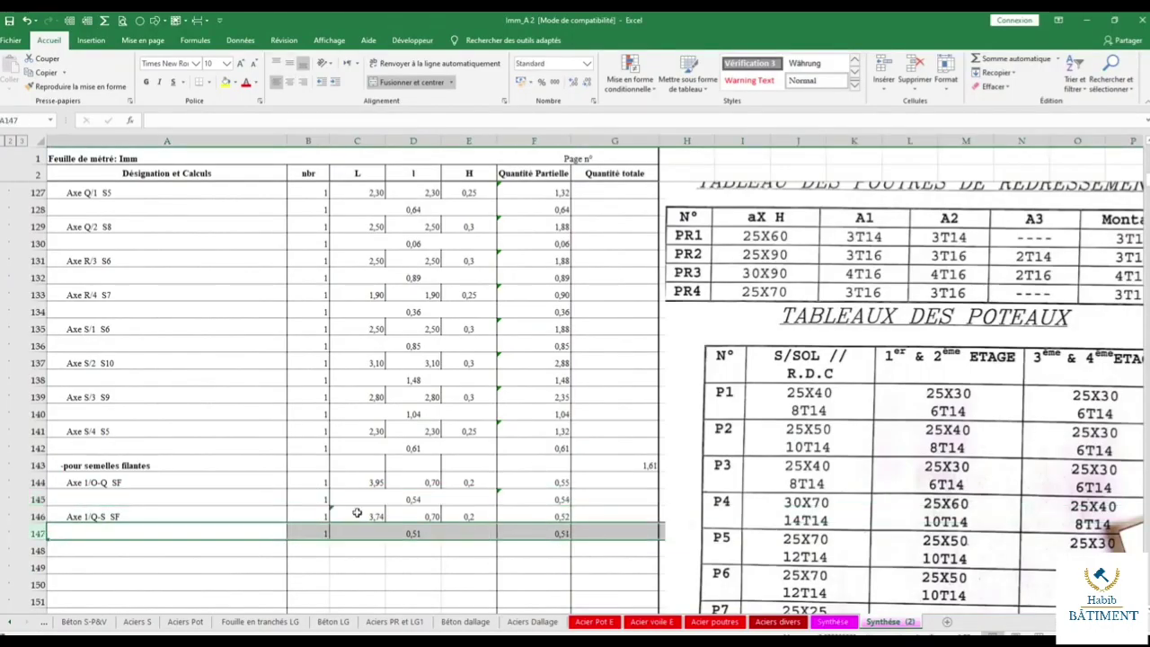
pyautogui.click(635, 463)
pyautogui.doubleClick(636, 464)
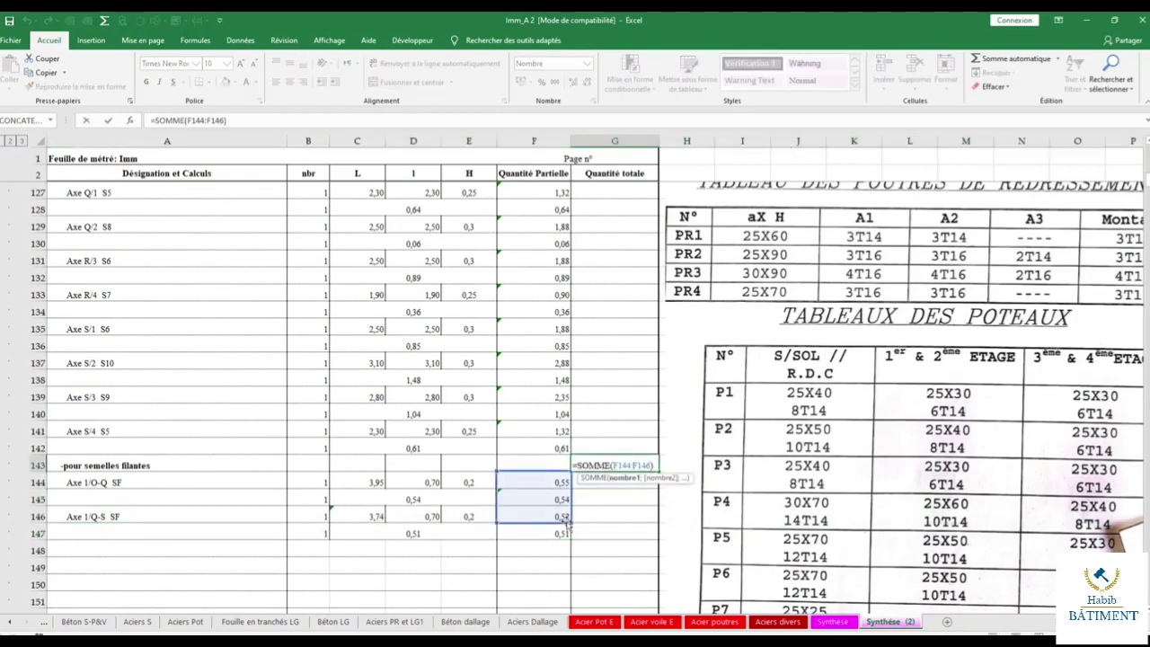
pyautogui.press('Return')
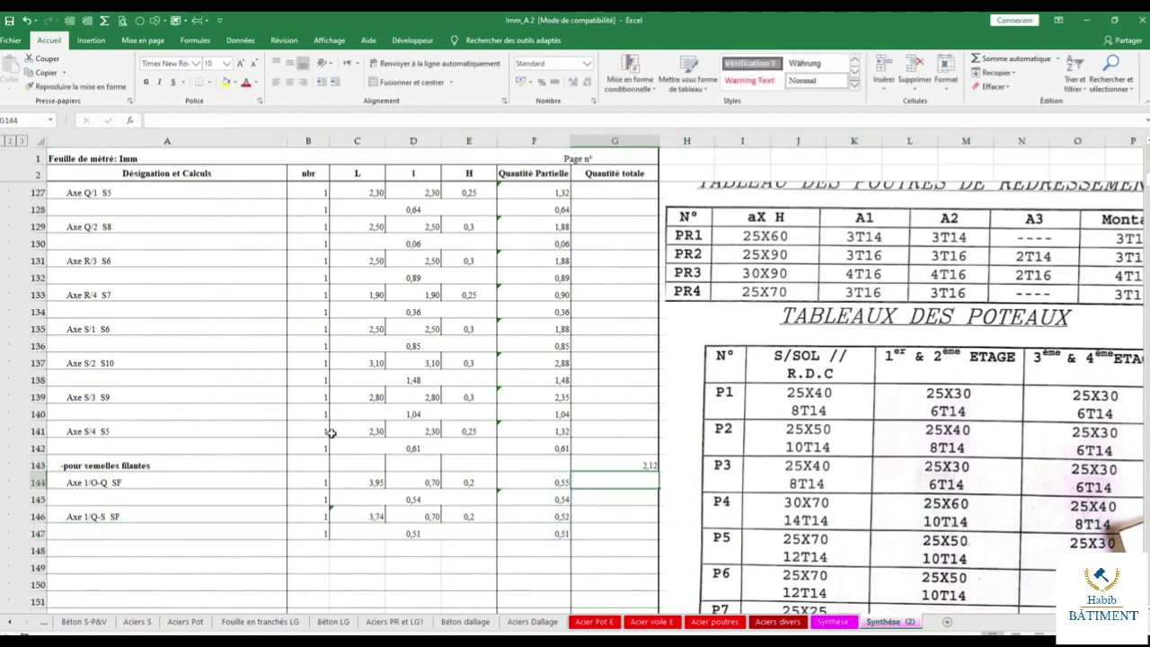
pyautogui.scroll(5, 331, 433)
pyautogui.scroll(3, 330, 433)
pyautogui.scroll(6, 331, 433)
pyautogui.scroll(3, 330, 433)
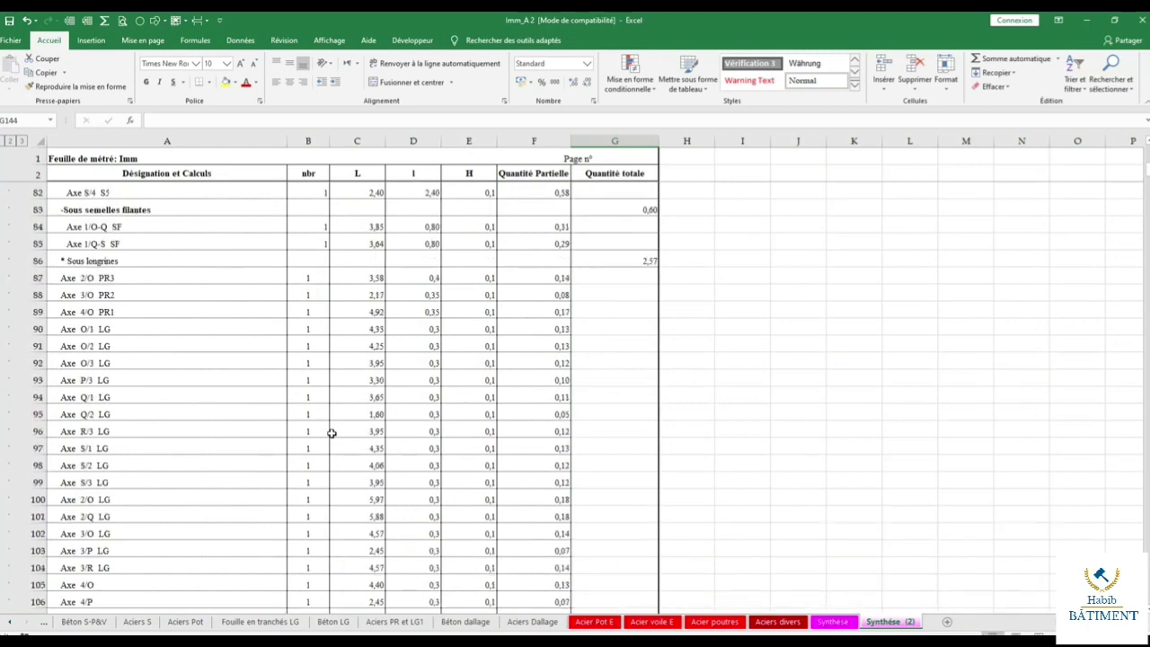
pyautogui.scroll(-8, 334, 378)
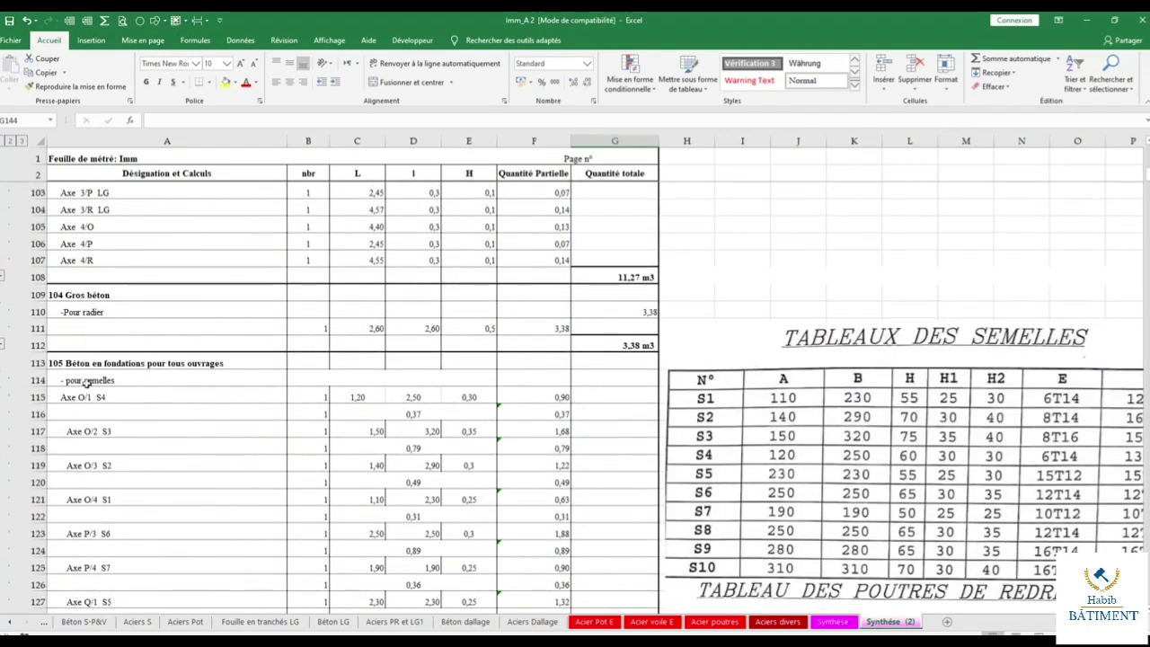
pyautogui.scroll(1, 104, 371)
# Copy the Pour radier rows 110-111 and insert them at row 148.
pyautogui.moveTo(36, 414); pyautogui.dragTo(36, 430)
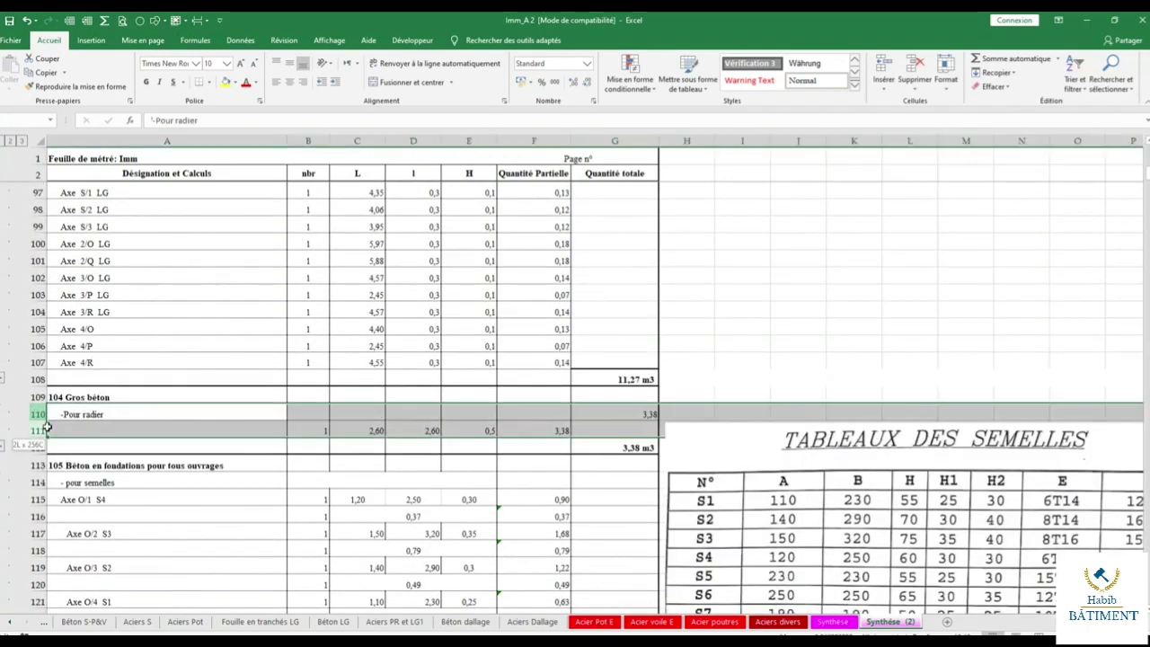
pyautogui.rightClick(163, 419)
pyautogui.scroll(-5, 228, 398)
pyautogui.scroll(-5, 262, 390)
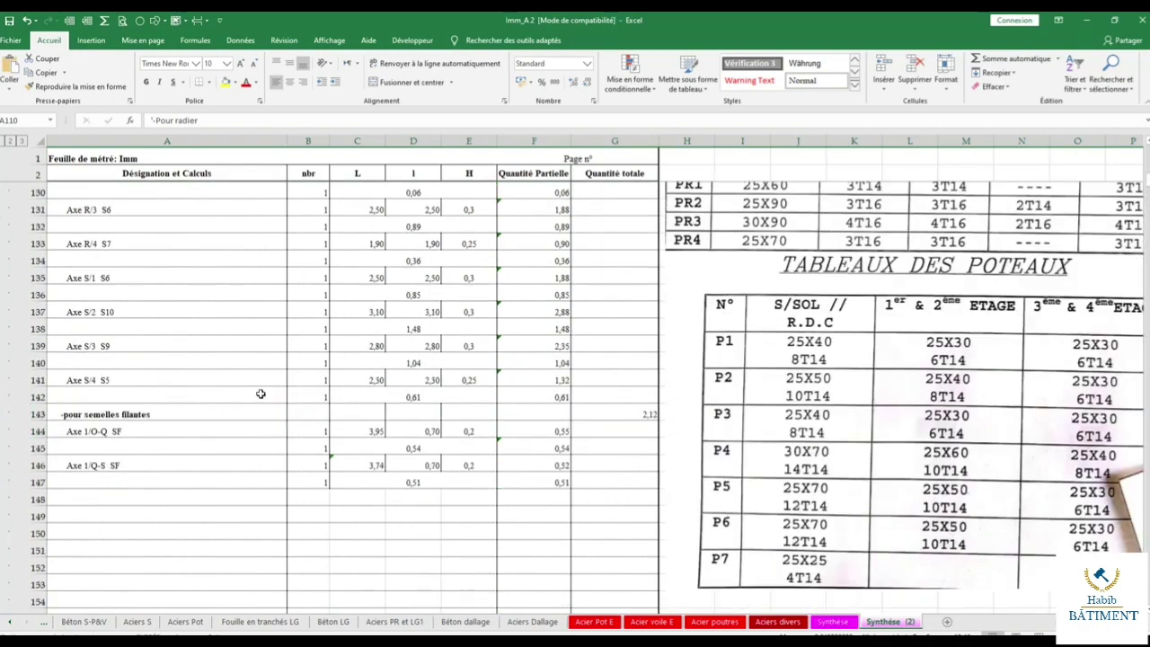
pyautogui.scroll(-4, 179, 360)
pyautogui.click(36, 346)
pyautogui.rightClick(123, 346)
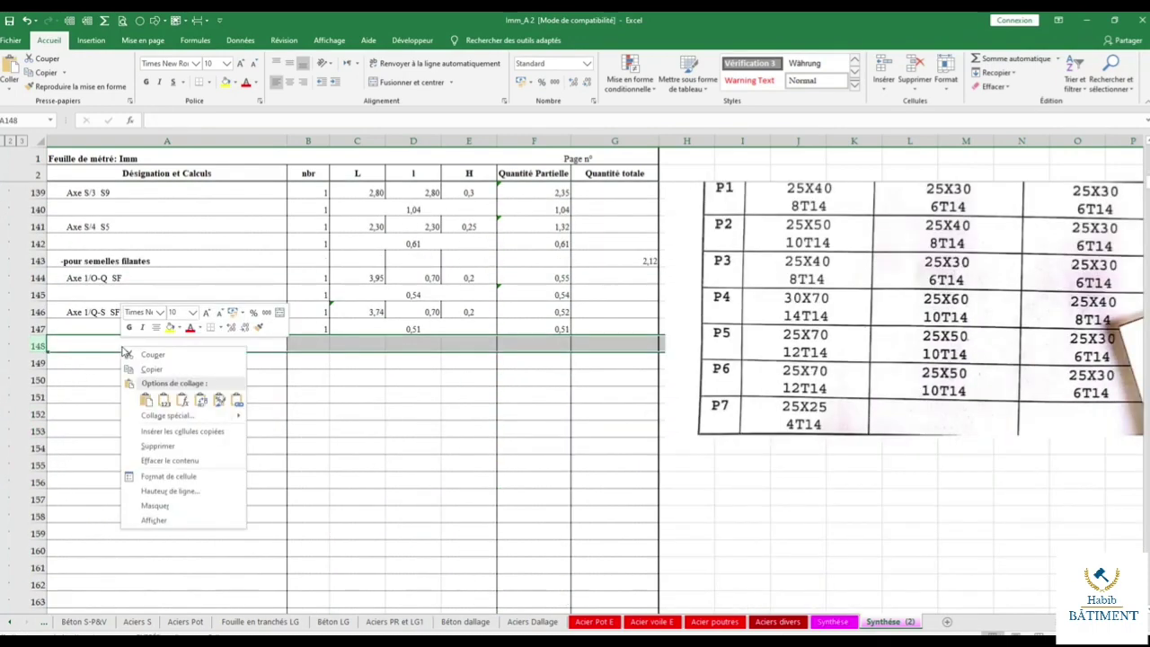
pyautogui.click(164, 430)
pyautogui.click(116, 346)
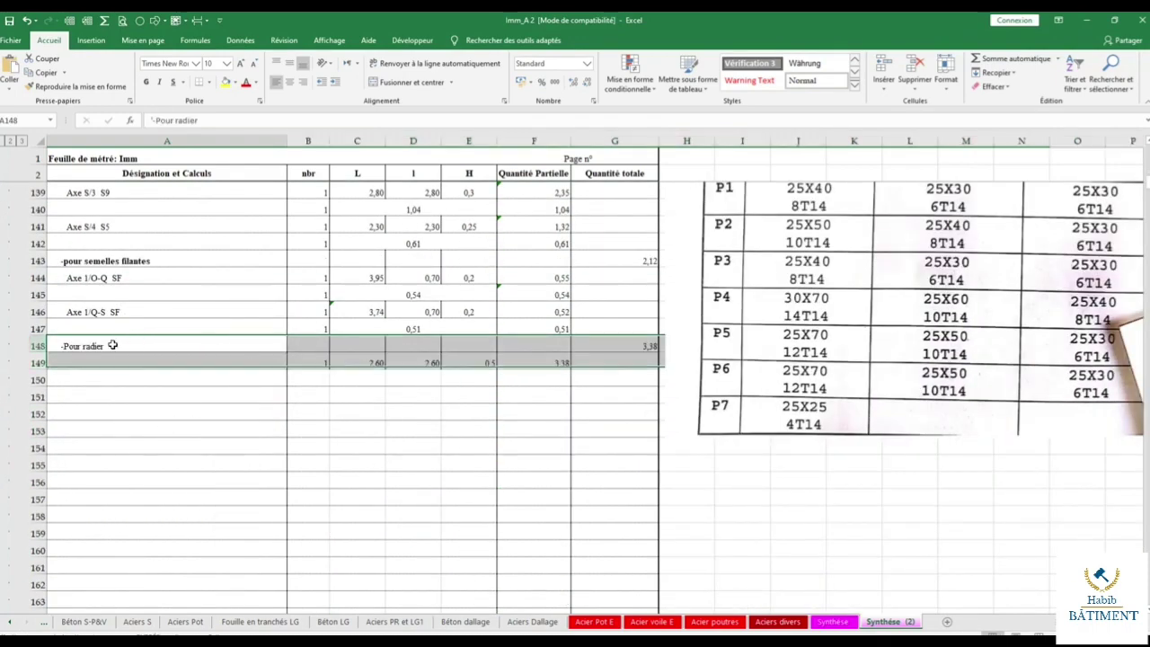
pyautogui.click(614, 346)
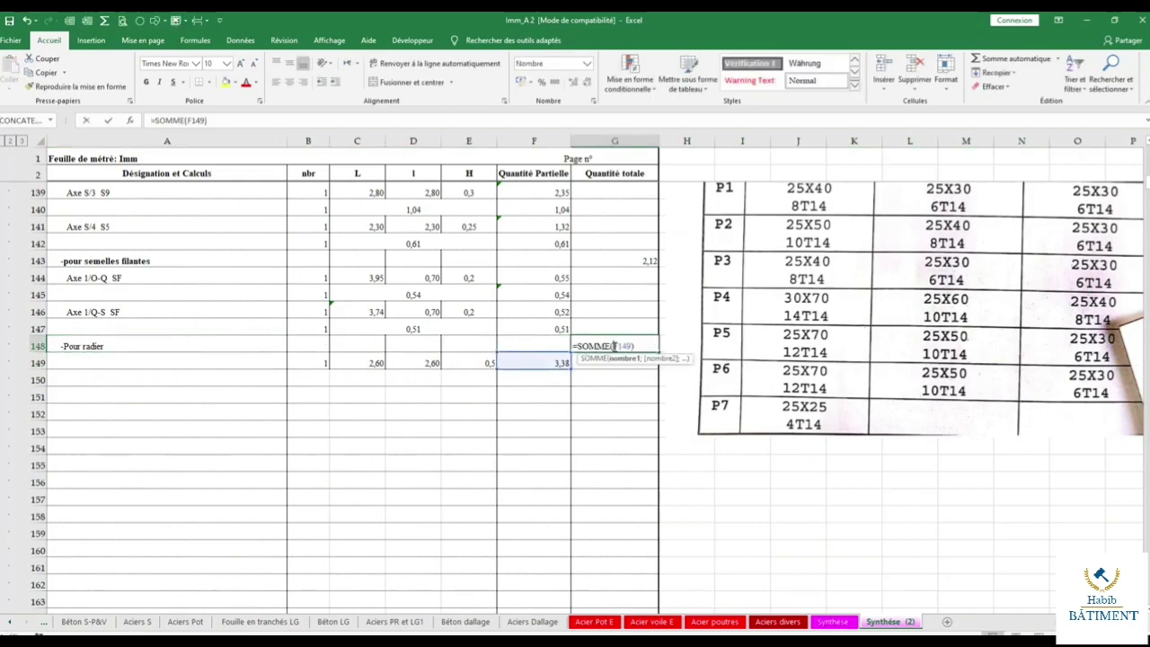
# Trim the C149 and D149 raft formulas to 2,50, giving 3,13, then view the Béton S-P&V sheet.
pyautogui.doubleClick(375, 363)
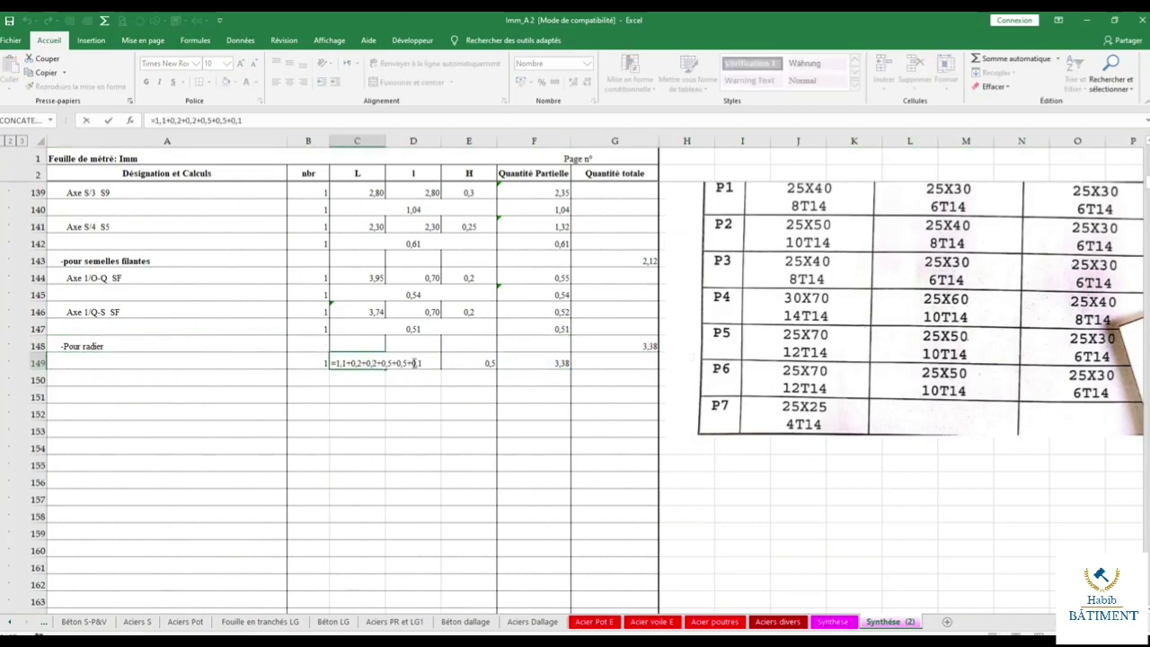
pyautogui.press('BackSpace')
pyautogui.press('BackSpace')
pyautogui.press('BackSpace')
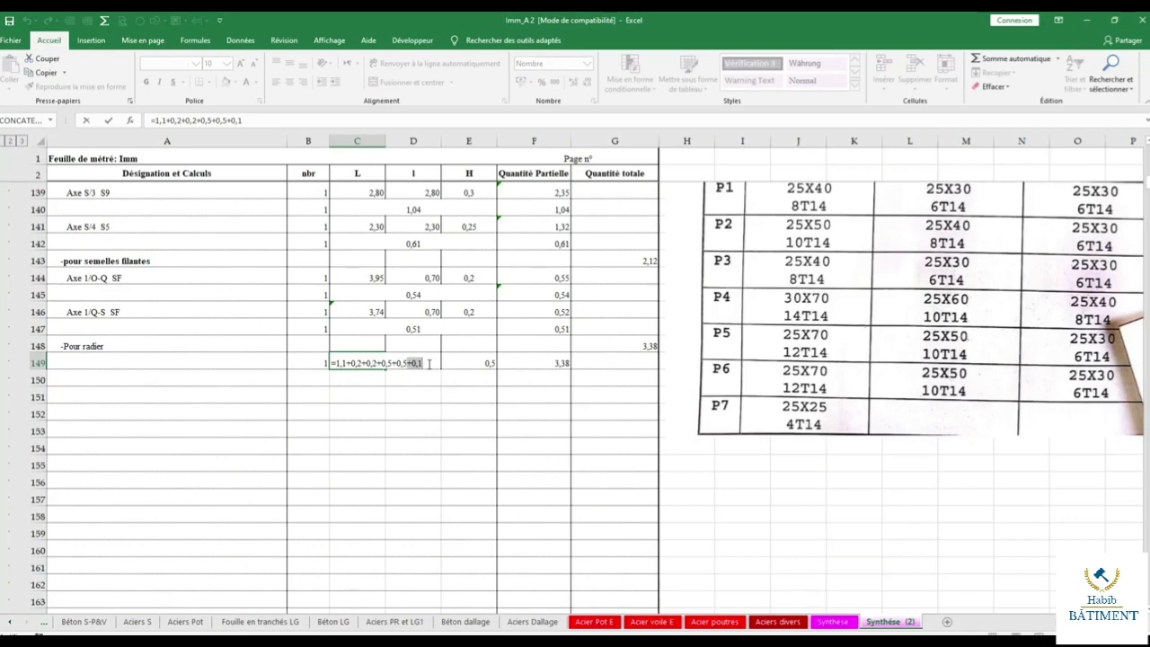
pyautogui.click(432, 362)
pyautogui.doubleClick(432, 362)
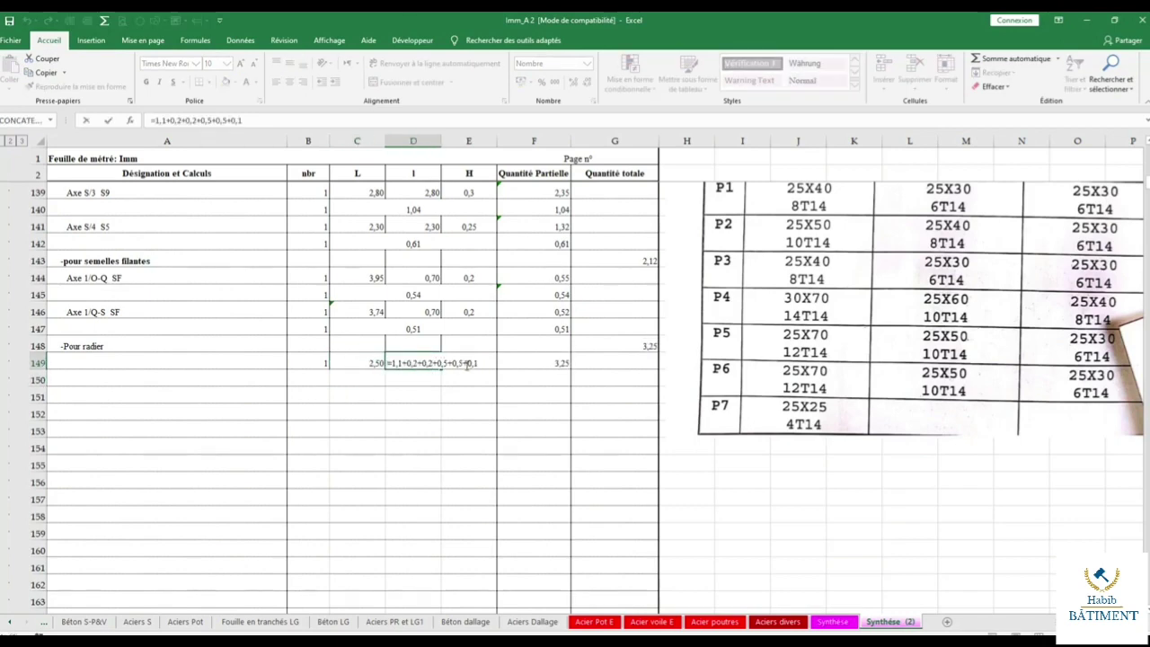
pyautogui.press('BackSpace')
pyautogui.press('BackSpace')
pyautogui.press('BackSpace')
pyautogui.press('Return')
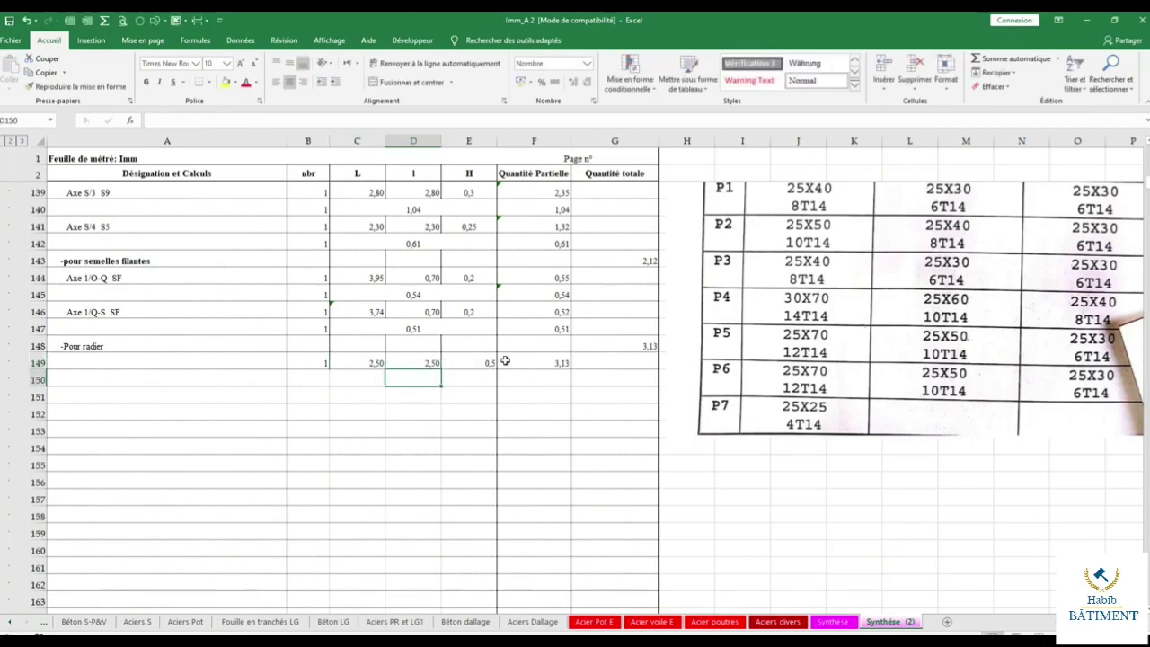
pyautogui.click(94, 622)
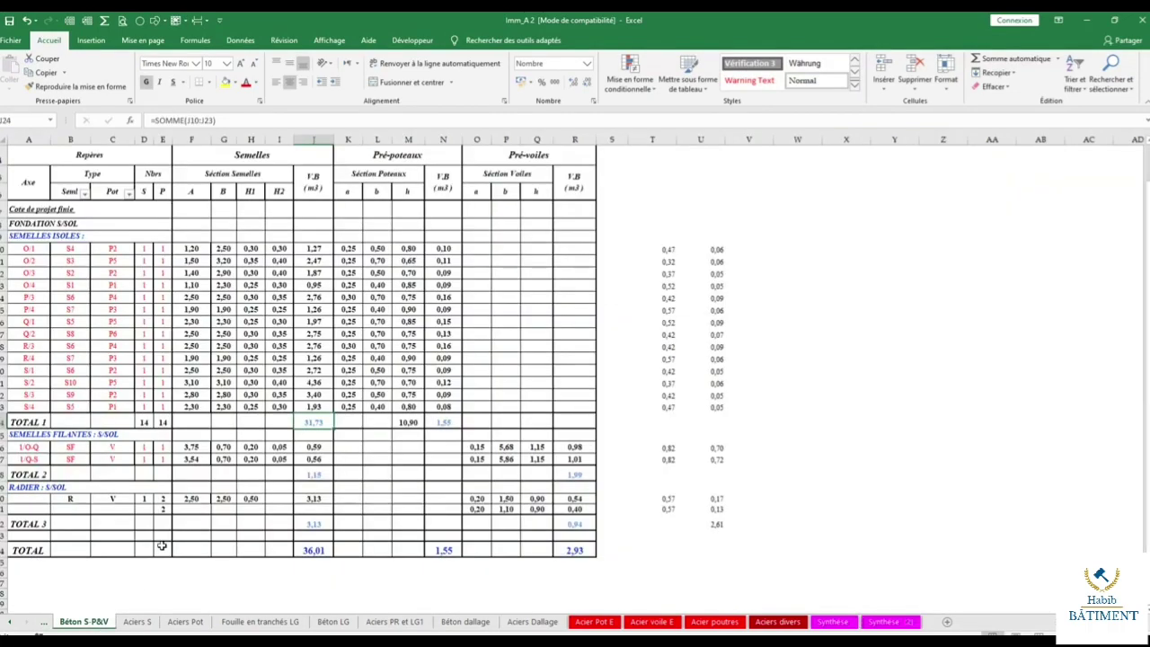
# On the Synthèse (2) sheet, cut the empty rows 150–166.
pyautogui.click(886, 622)
pyautogui.scroll(4, 496, 396)
pyautogui.scroll(8, 496, 396)
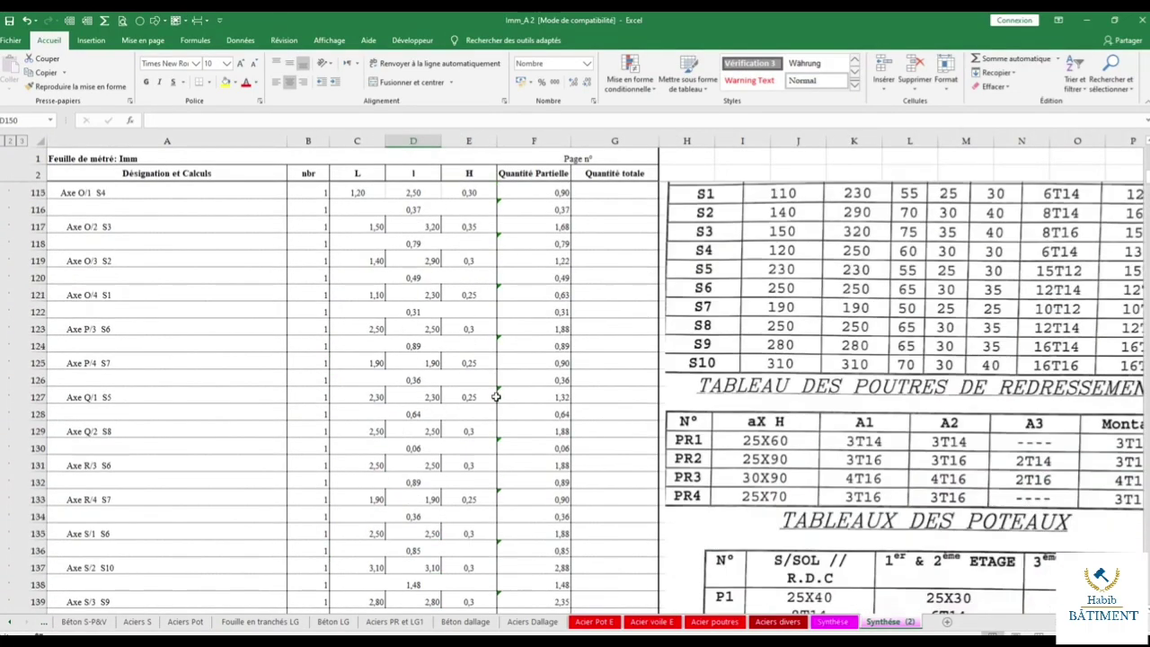
pyautogui.scroll(6, 496, 396)
pyautogui.scroll(-20, 496, 397)
pyautogui.scroll(-5, 496, 396)
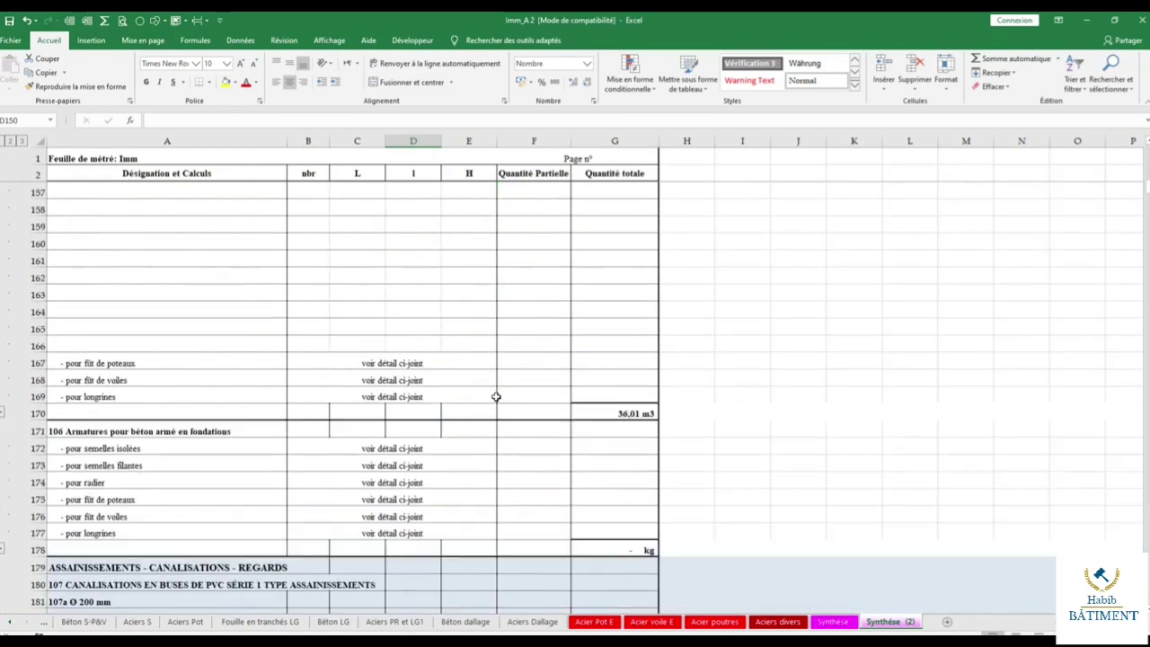
pyautogui.scroll(-1, 363, 375)
pyautogui.scroll(4, 321, 355)
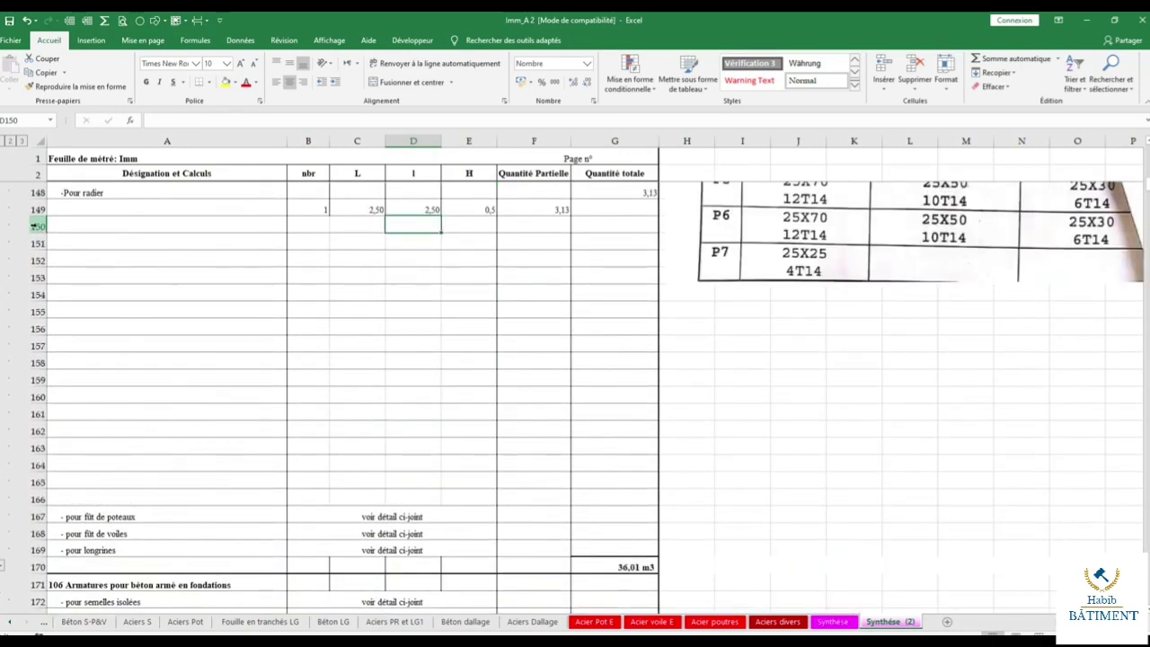
pyautogui.moveTo(37, 226); pyautogui.dragTo(92, 492)
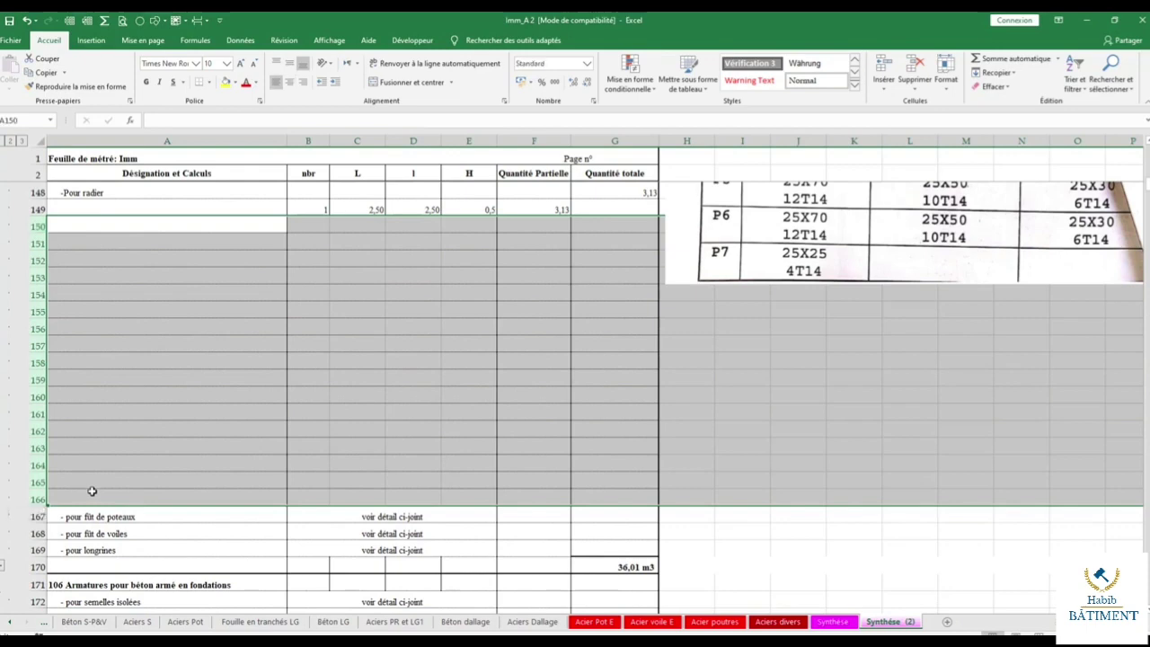
pyautogui.rightClick(150, 352)
pyautogui.click(179, 362)
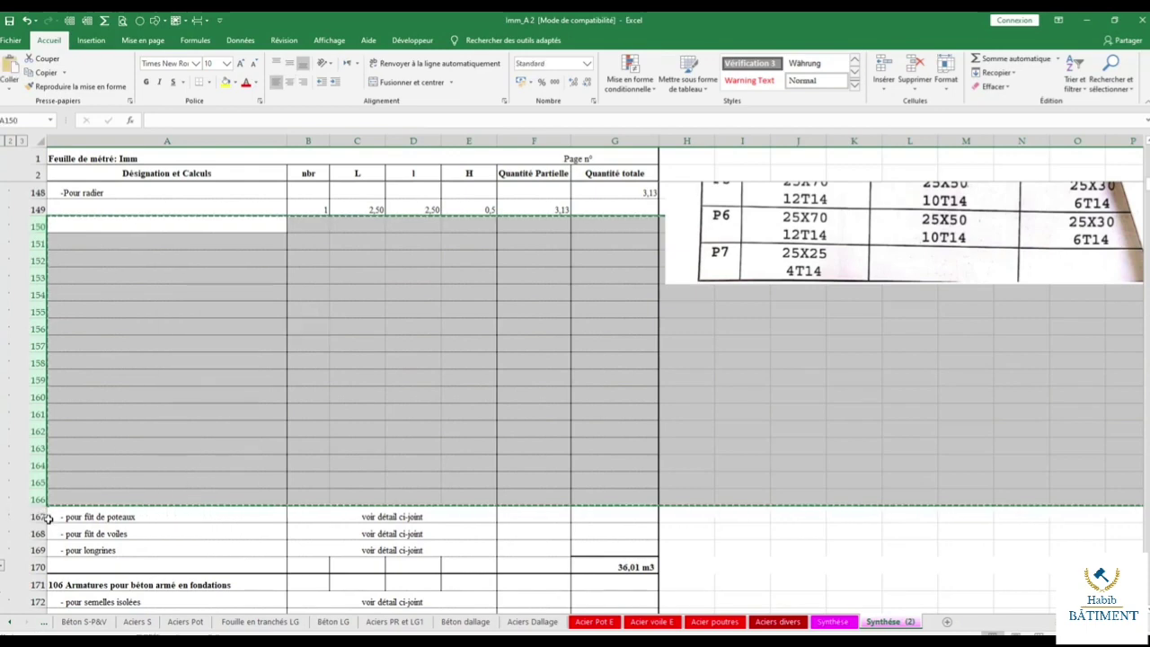
# Insert the cut rows at the wall-shaft row, bringing '- pour fût de poteaux' up to row 150.
pyautogui.moveTo(39, 517); pyautogui.dragTo(40, 532)
pyautogui.rightClick(115, 536)
pyautogui.click(224, 433)
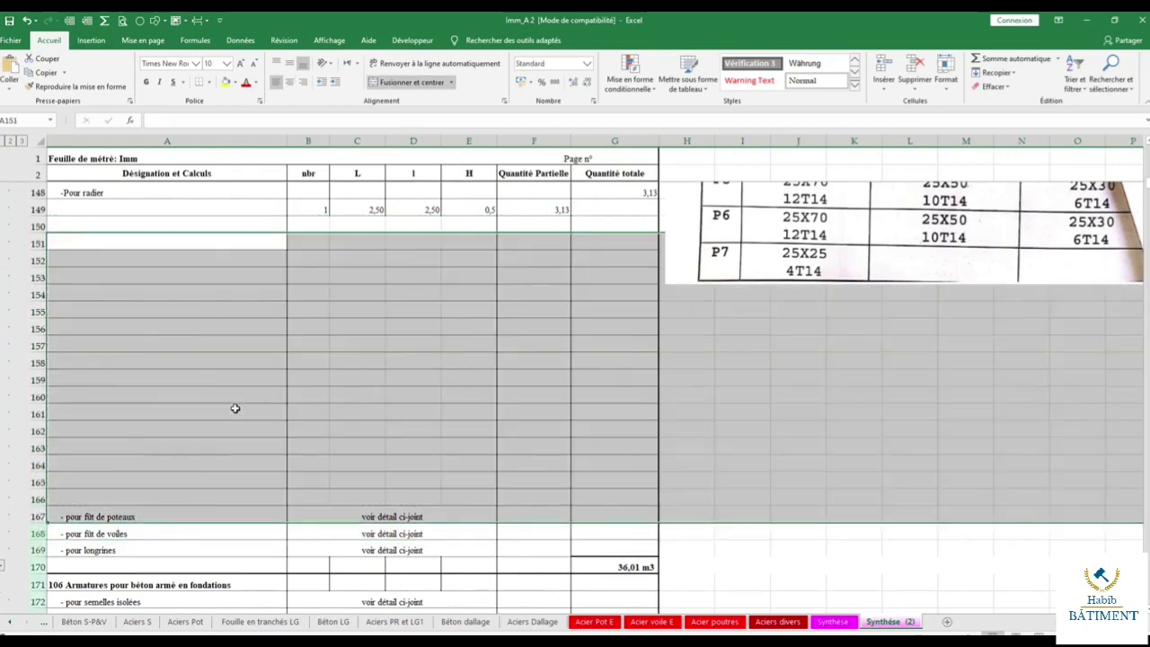
pyautogui.scroll(-3, 236, 406)
pyautogui.scroll(6, 237, 406)
pyautogui.click(296, 413)
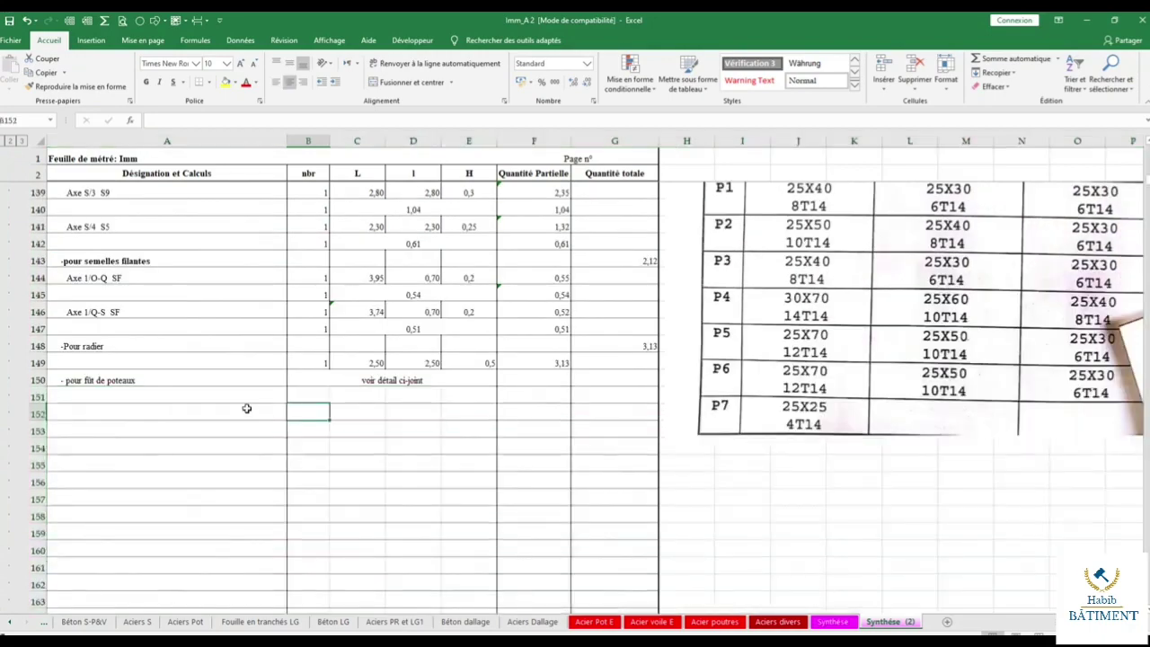
pyautogui.scroll(1, 287, 449)
pyautogui.scroll(-4, 270, 431)
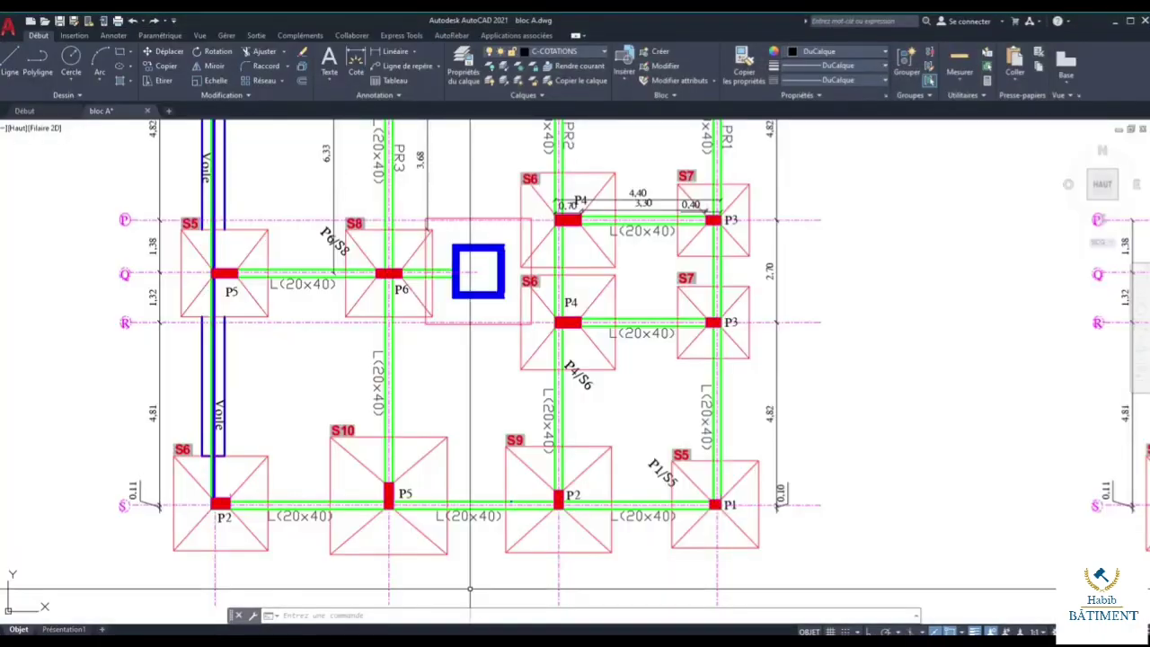
# Zoom out to the whole foundation plan, then zoom into column P2 and footing S4 at axis O/1.
pyautogui.scroll(-5, 470, 589)
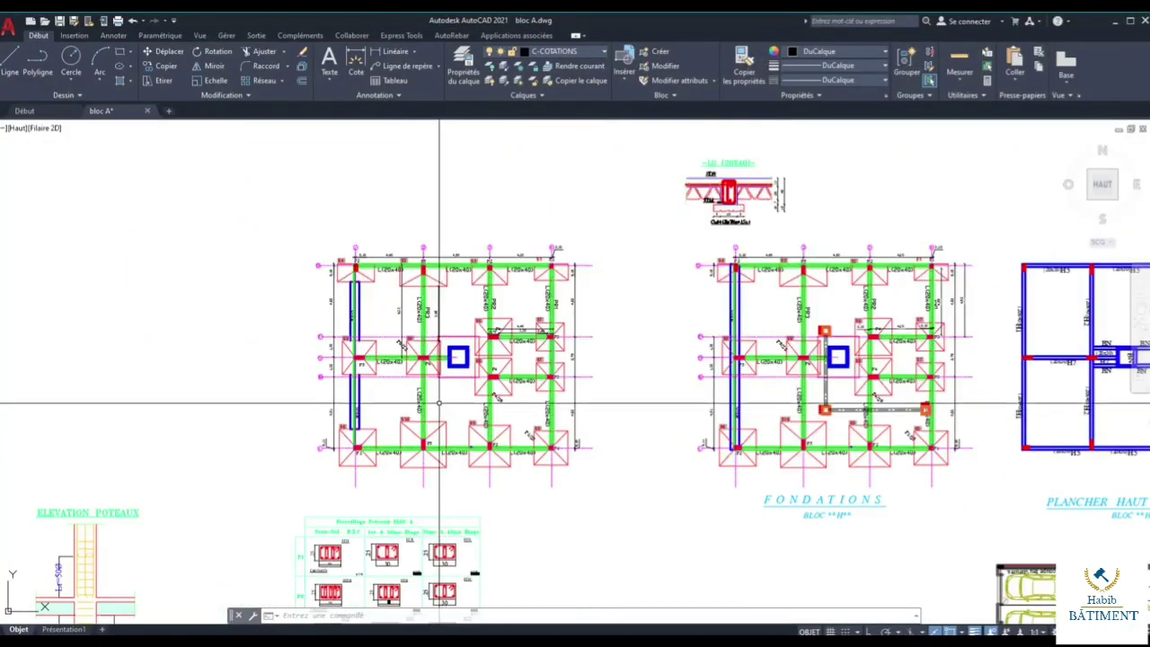
pyautogui.scroll(5, 221, 275)
pyautogui.scroll(2, 221, 275)
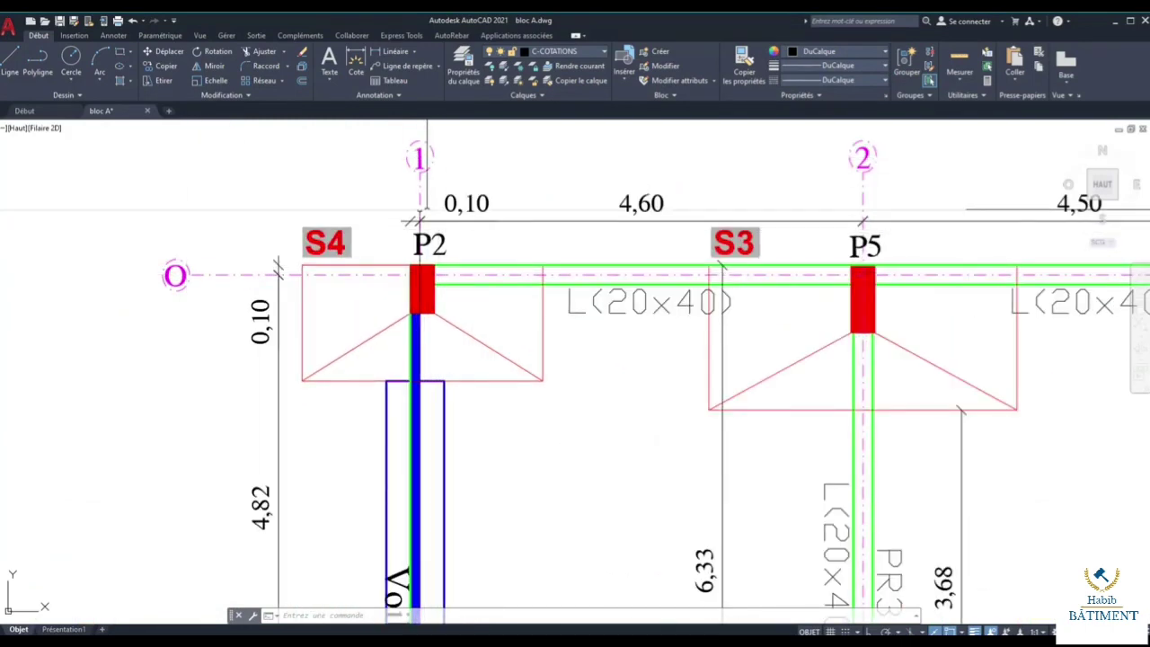
pyautogui.scroll(-5, 368, 269)
pyautogui.scroll(4, 367, 269)
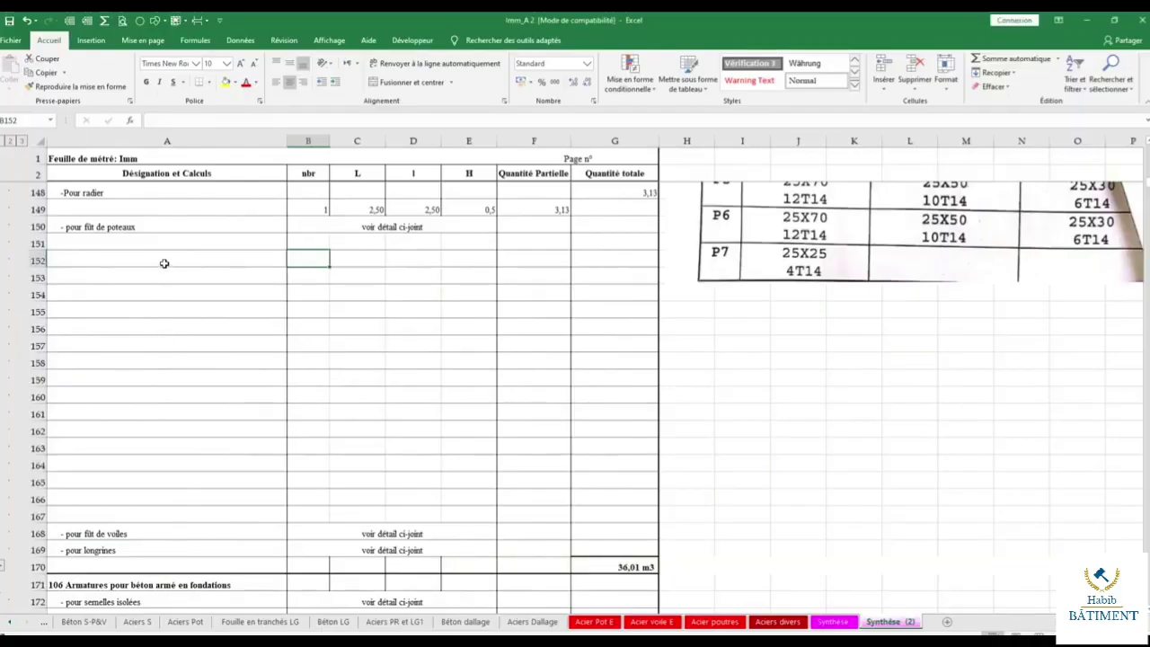
# Enter the label 'Axe O/1 P2' in A151, checking the column name on the AutoCAD plan.
pyautogui.click(162, 246)
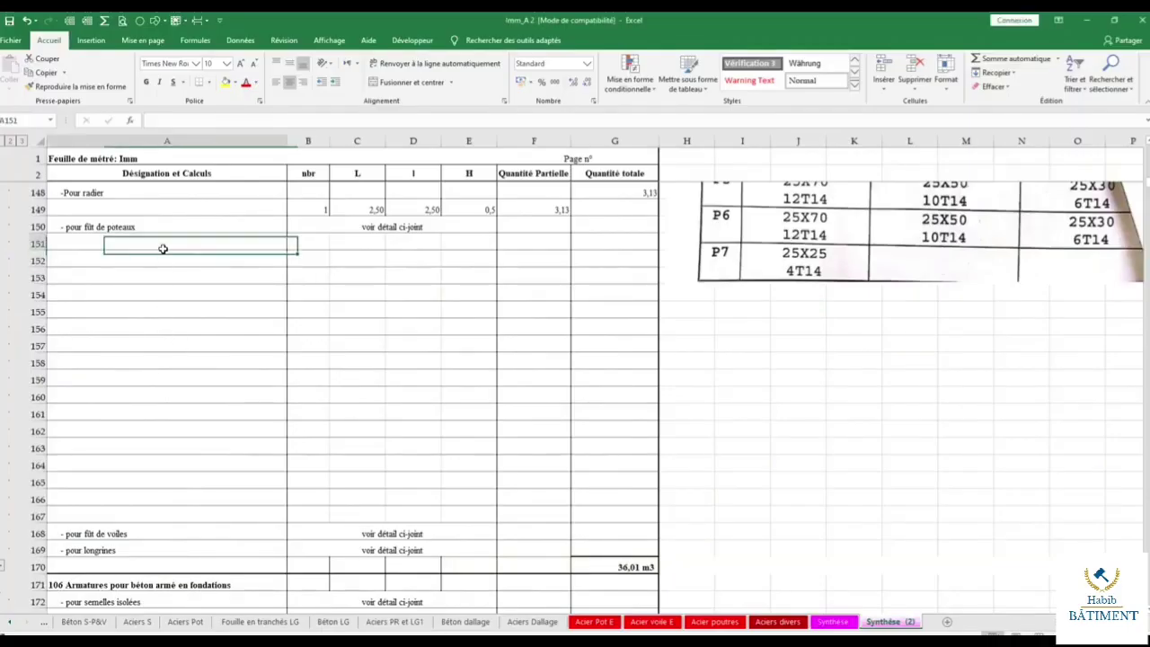
pyautogui.scroll(3, 218, 304)
pyautogui.write('A')
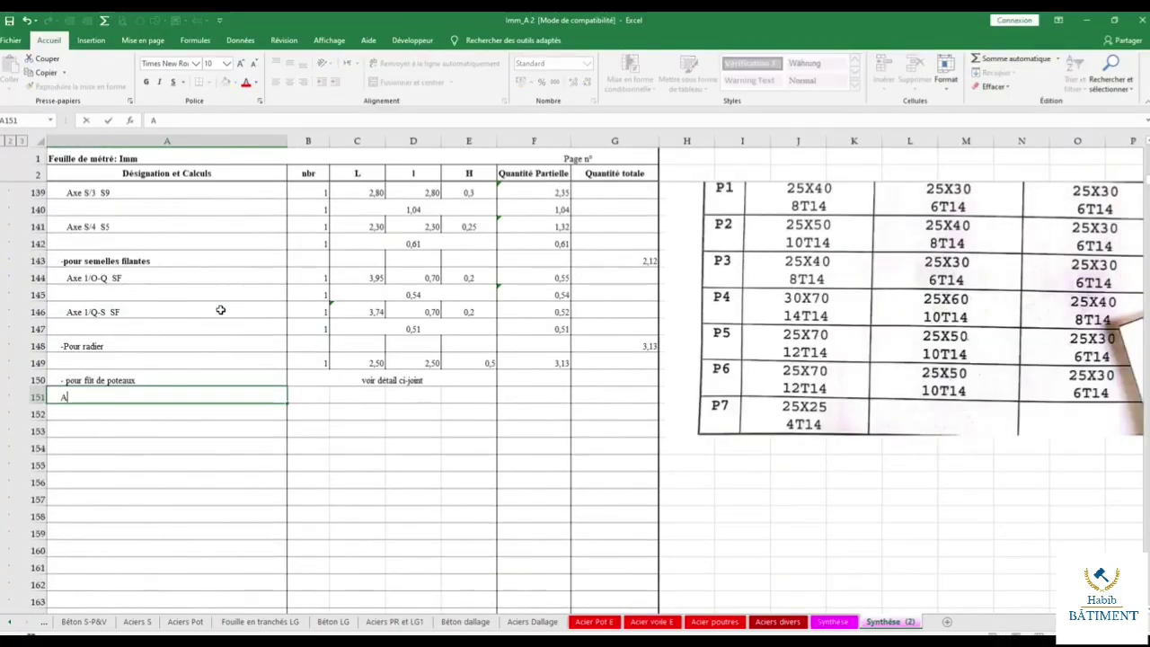
pyautogui.write('xe')
pyautogui.write(' O/1 ')
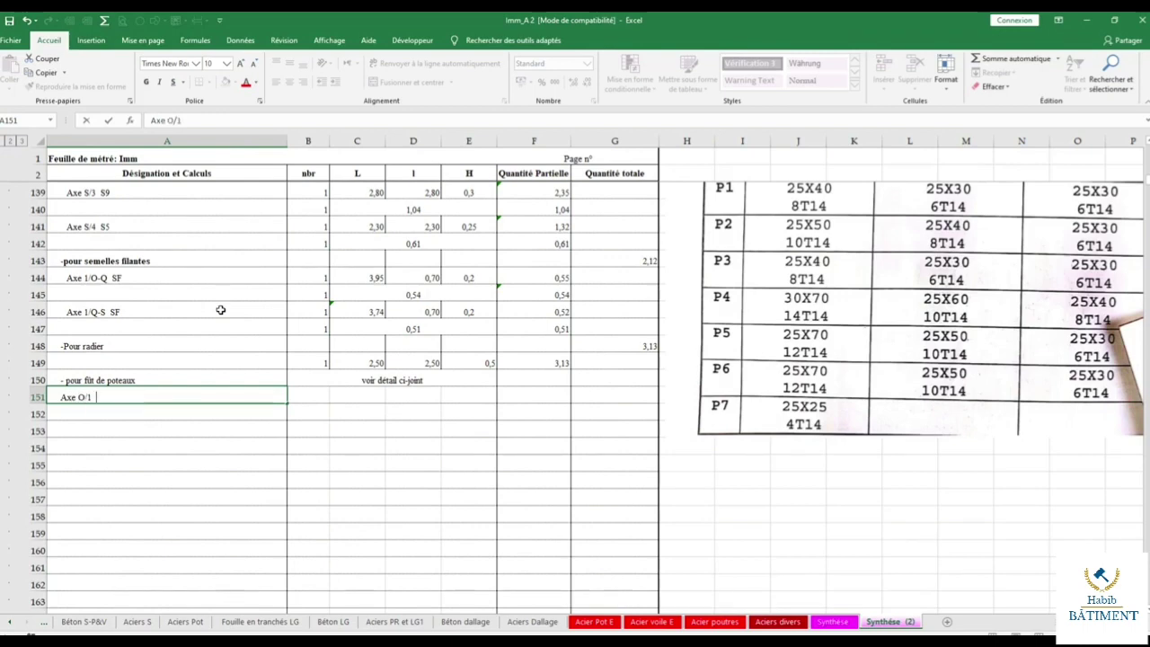
pyautogui.write('P')
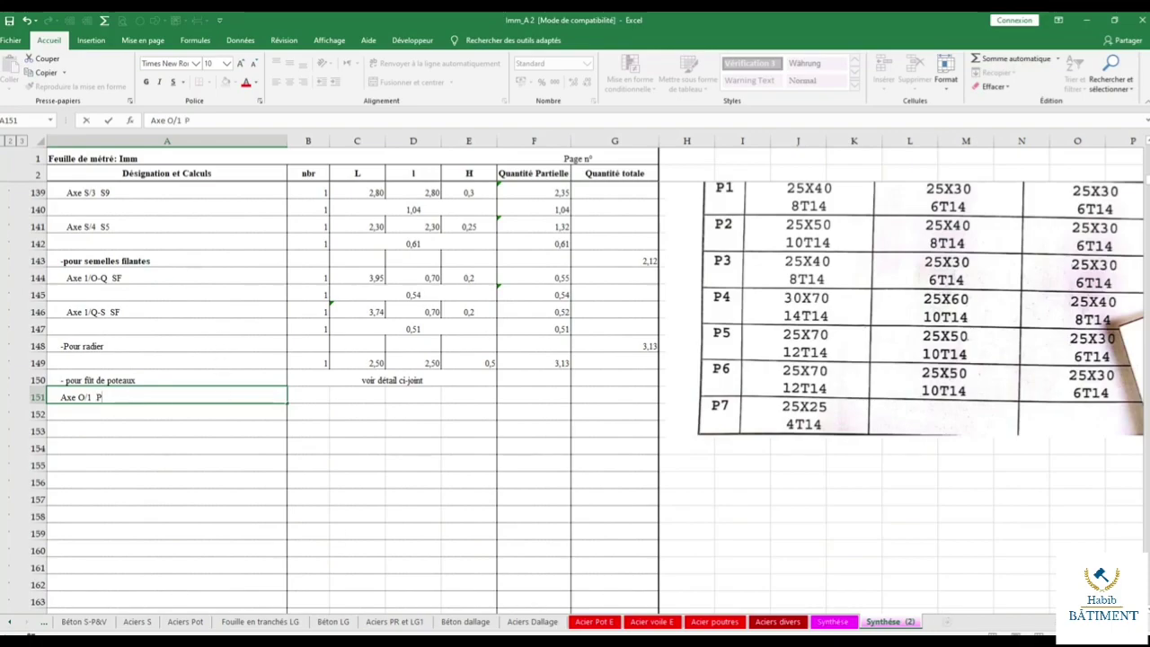
pyautogui.hotkey('alt', 'Tab')
pyautogui.hotkey('alt', 'Tab')
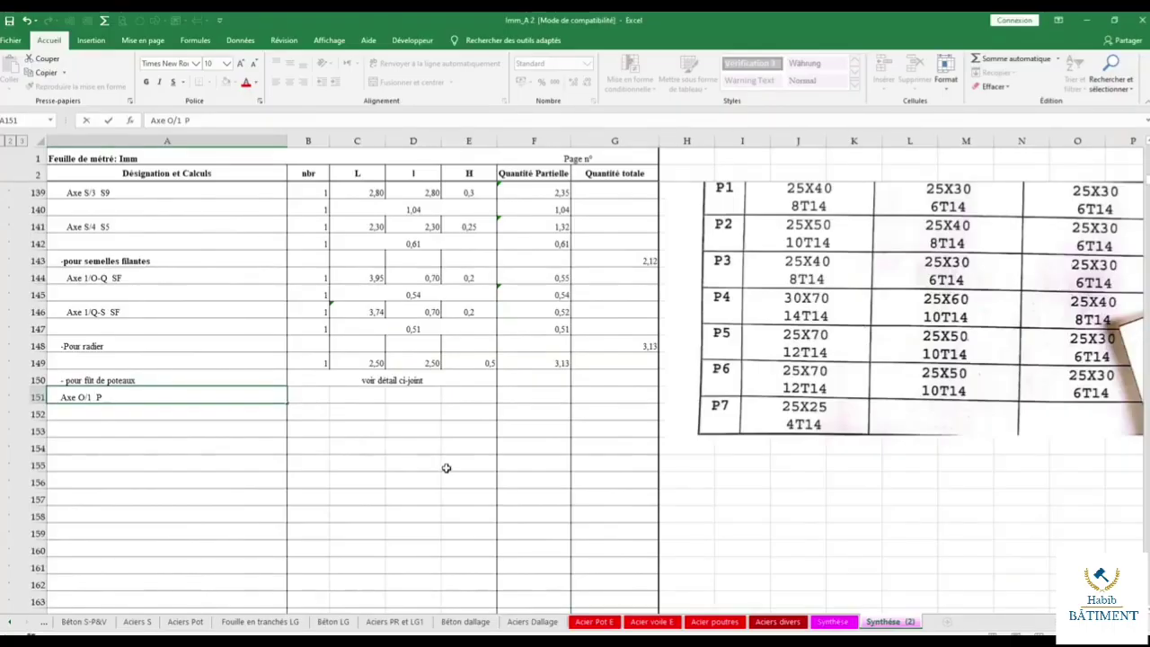
pyautogui.write('2')
pyautogui.press('Return')
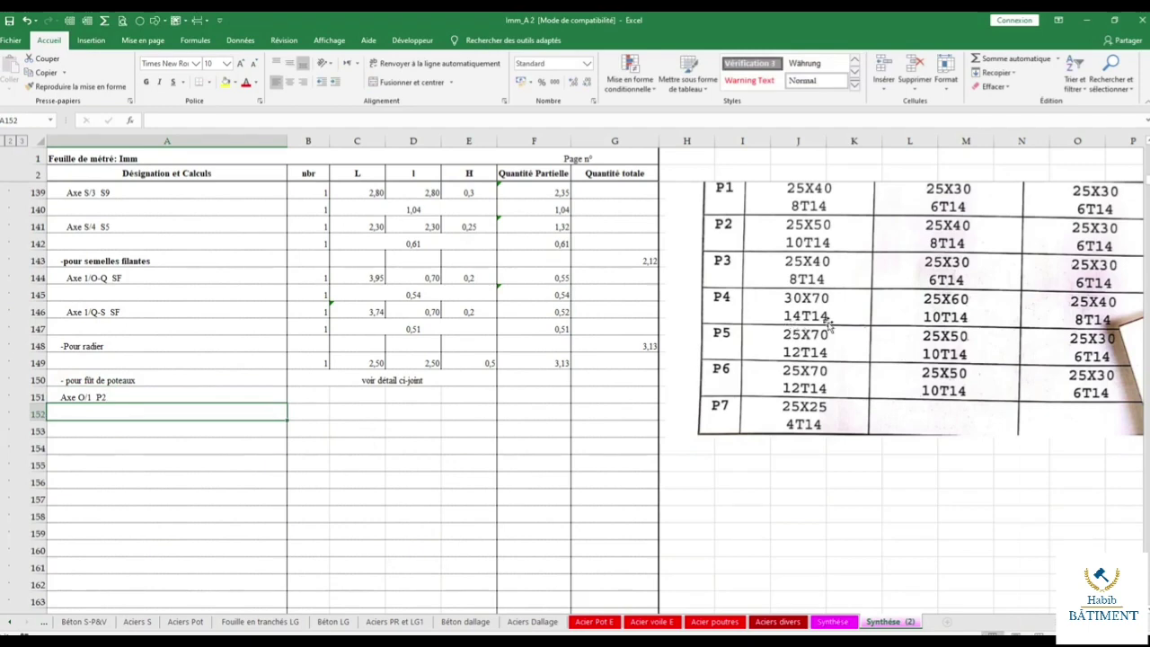
# Fill row 151 with count 1, length 0,25 and width 0,50.
pyautogui.moveTo(795, 244); pyautogui.dragTo(793, 292)
pyautogui.click(307, 395)
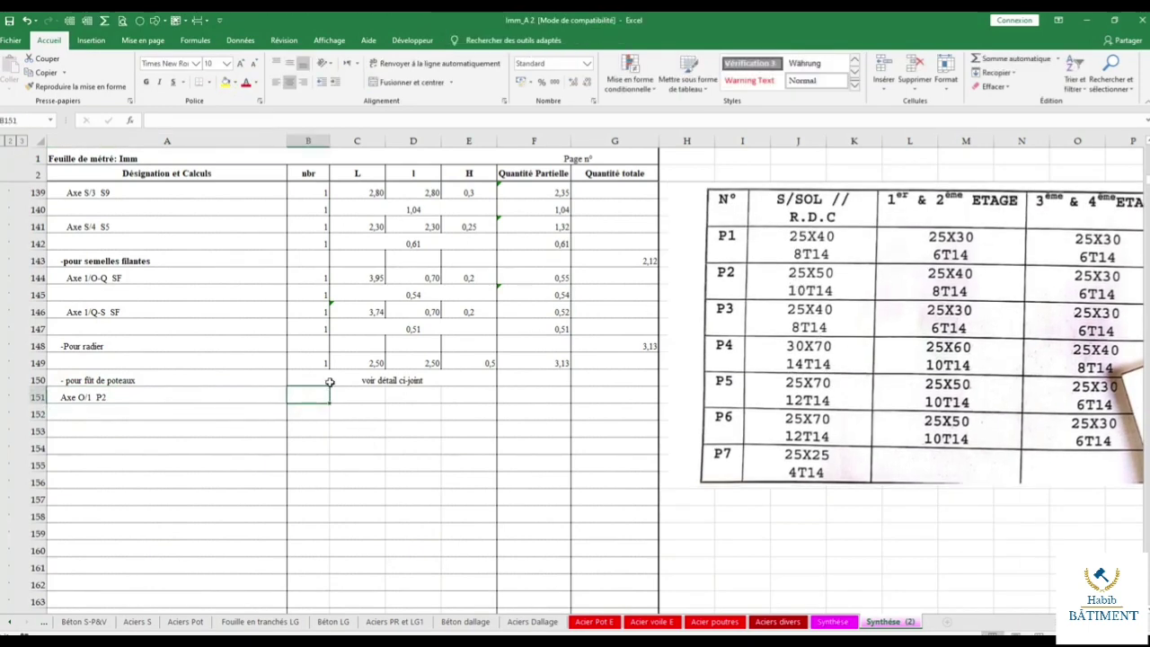
pyautogui.write('1')
pyautogui.press('Tab')
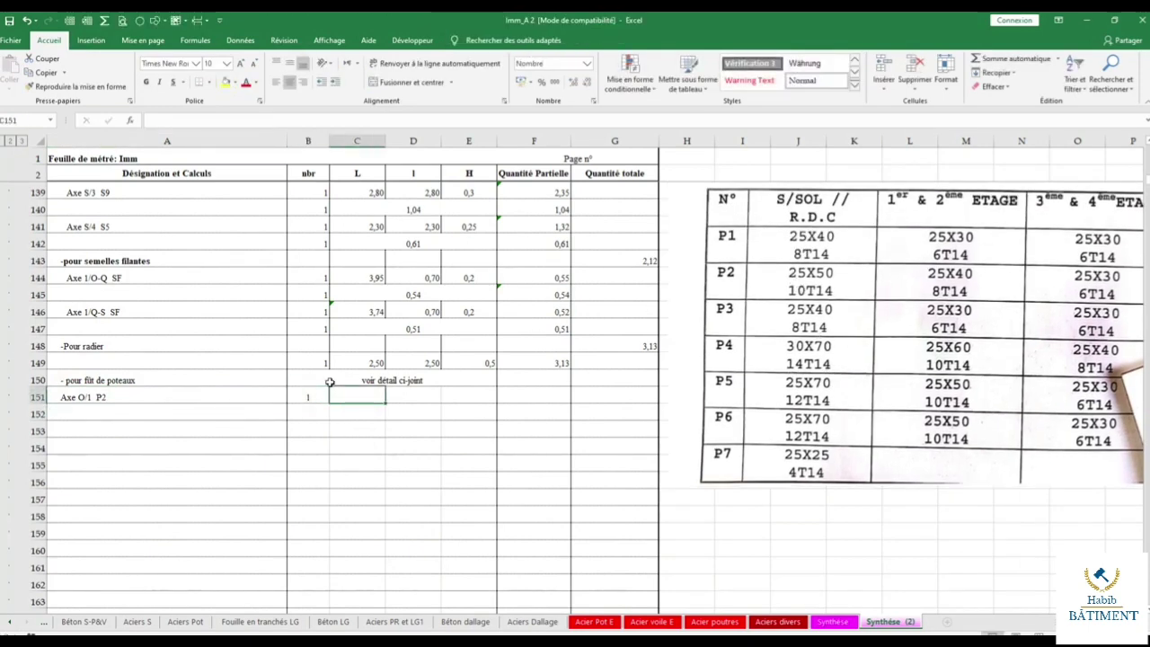
pyautogui.write('0,25')
pyautogui.press('Tab')
pyautogui.write(',5')
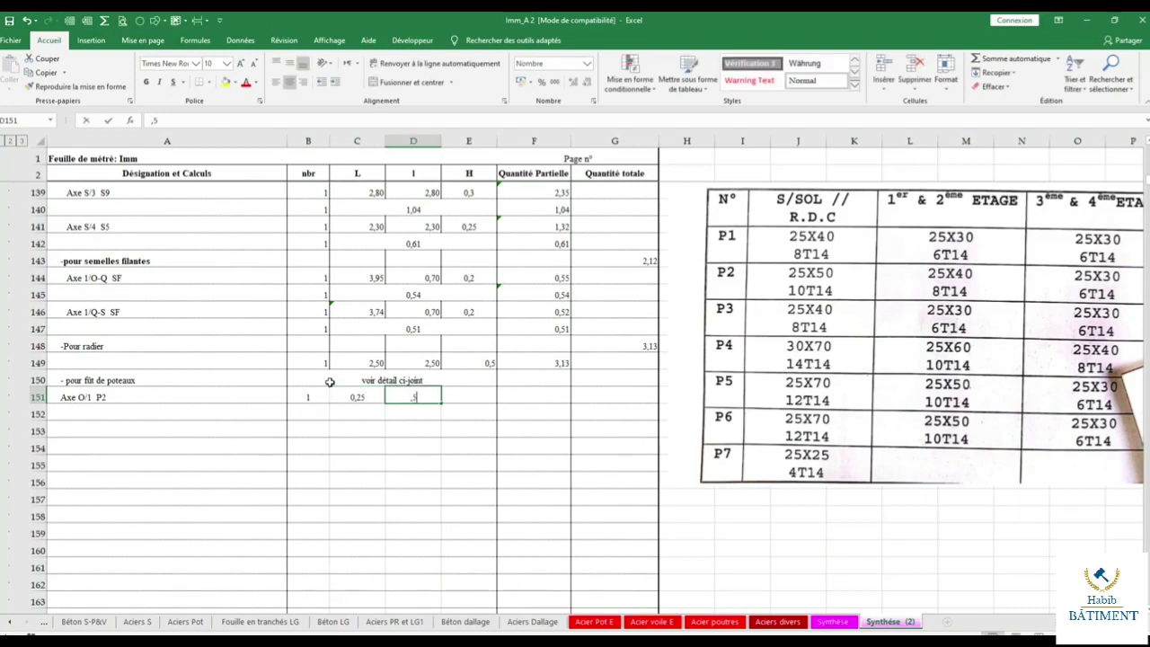
pyautogui.press('Return')
pyautogui.press('Up')
pyautogui.press('Right')
pyautogui.press('Right')
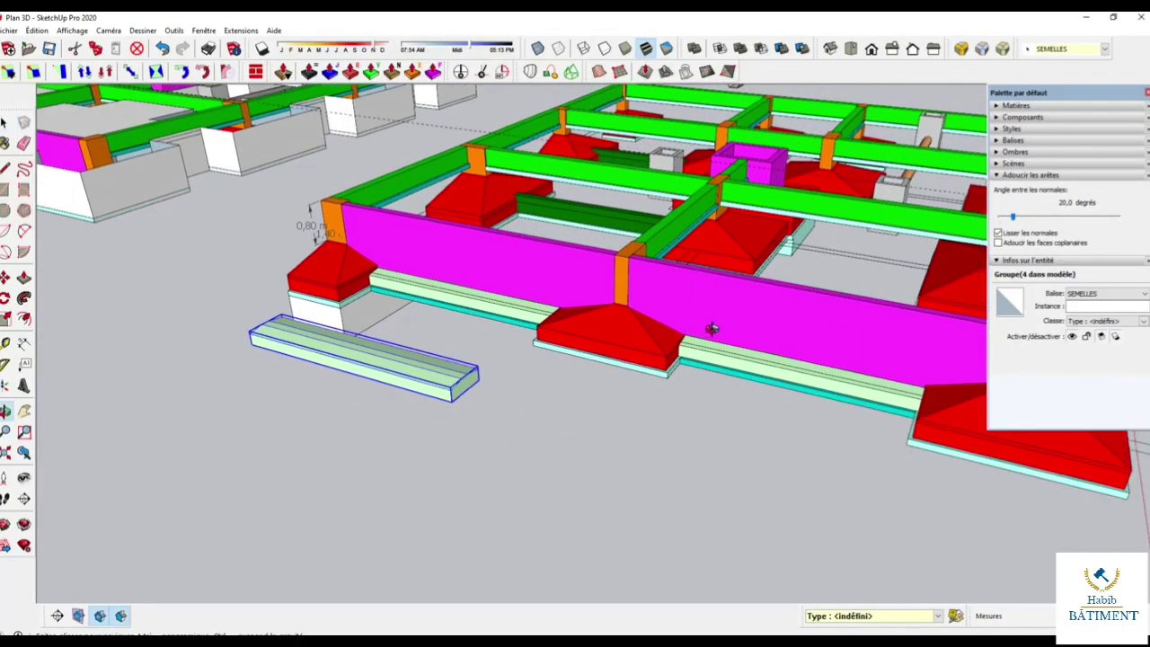
# Inspect the orange column post on its footing from lower angles, then reopen the 'Axe O/1 P2' label in A151.
pyautogui.scroll(2, 671, 270)
pyautogui.scroll(-5, 704, 272)
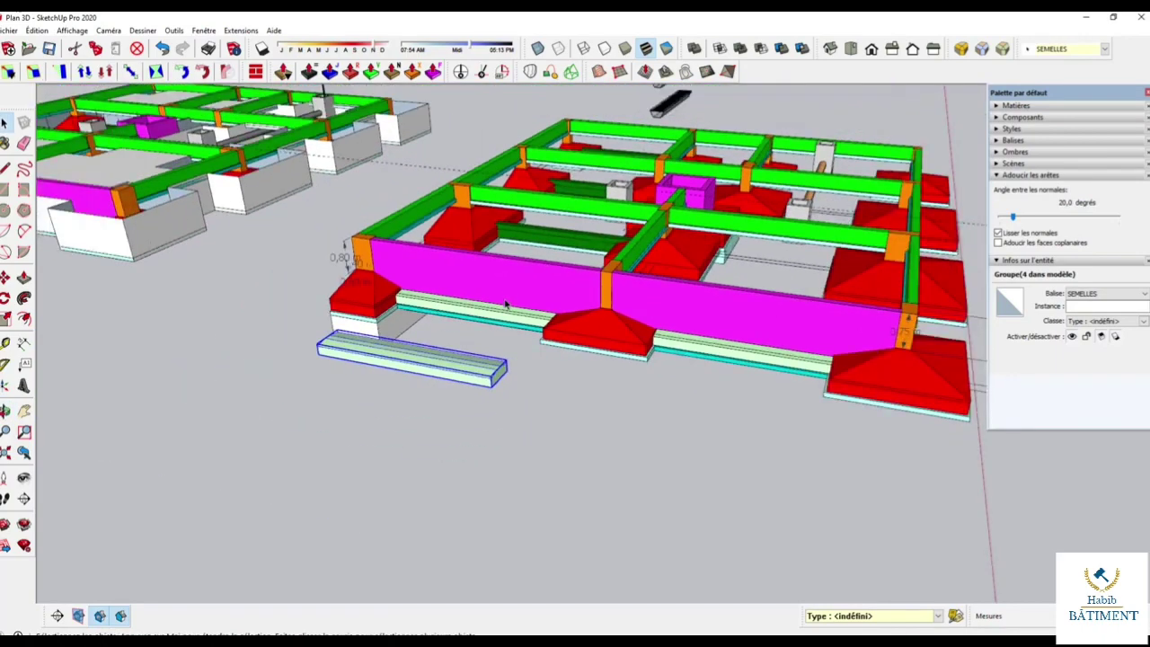
pyautogui.scroll(3, 551, 300)
pyautogui.scroll(3, 551, 299)
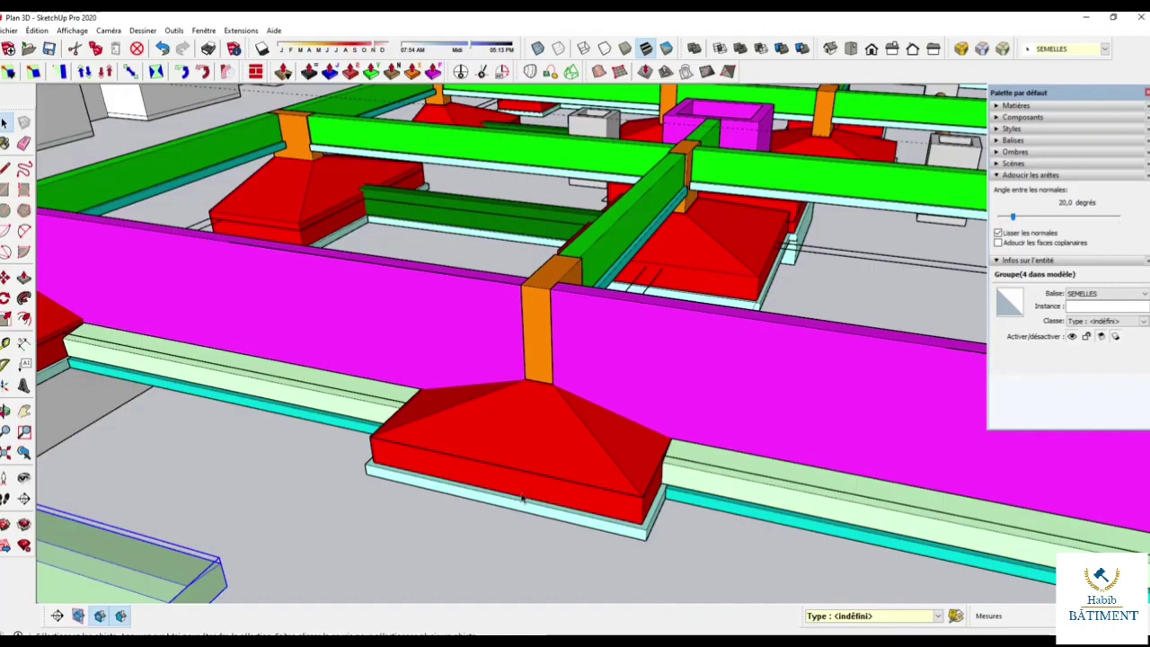
pyautogui.scroll(-5, 534, 383)
pyautogui.moveTo(534, 383); pyautogui.dragTo(611, 328)
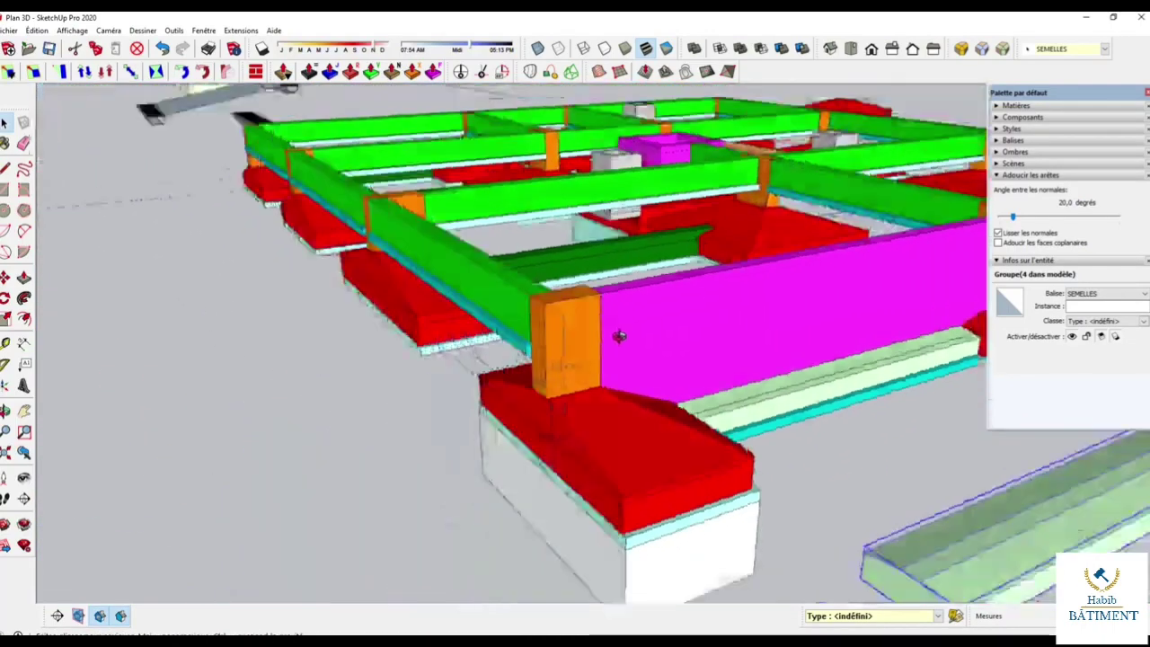
pyautogui.scroll(3, 714, 287)
pyautogui.scroll(2, 770, 272)
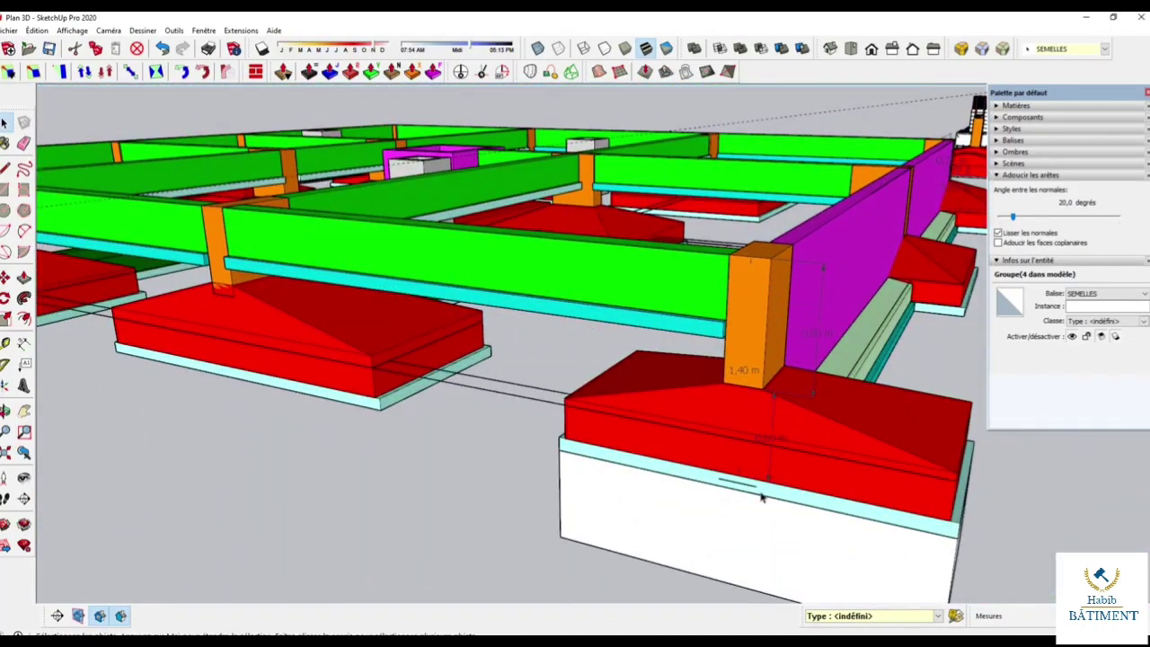
pyautogui.moveTo(762, 483); pyautogui.dragTo(653, 323)
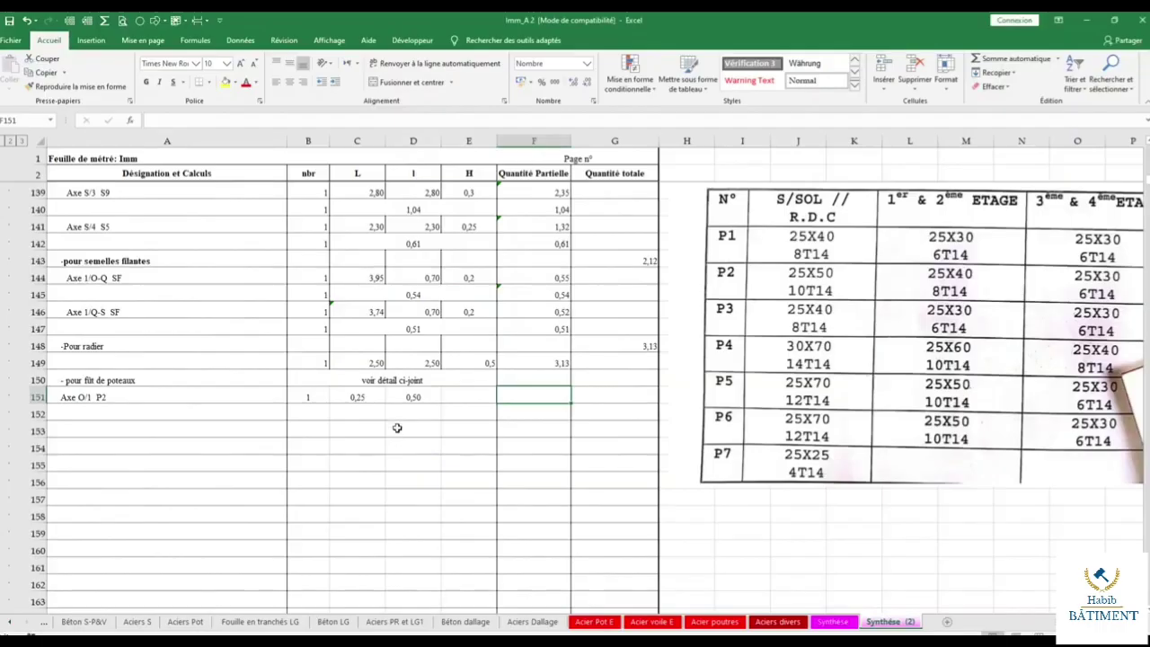
pyautogui.doubleClick(113, 400)
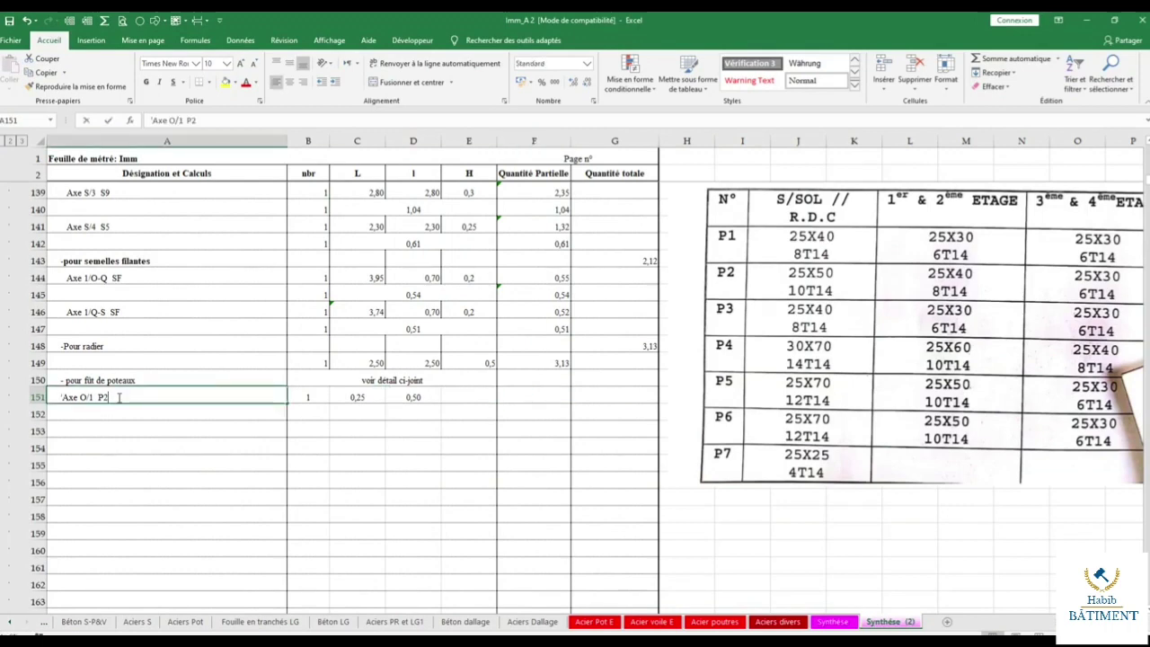
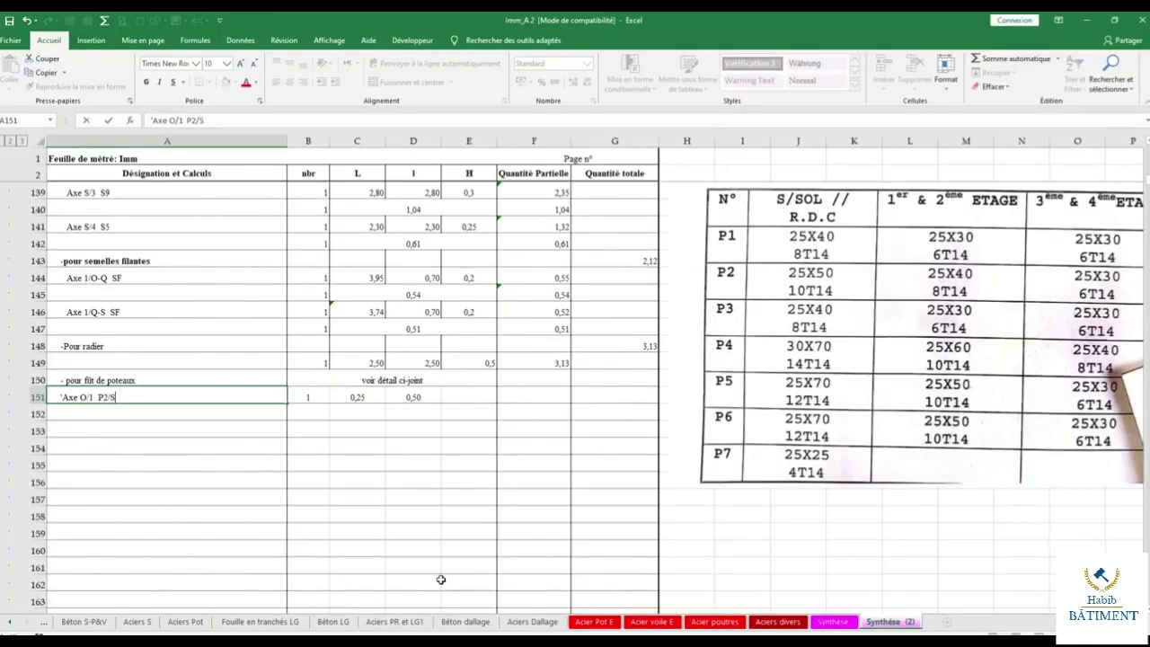
# Finish the label 'Axe O/1 P2/S4' in A151 and enter a height of 0,8 in E151.
pyautogui.write('4')
pyautogui.press('Return')
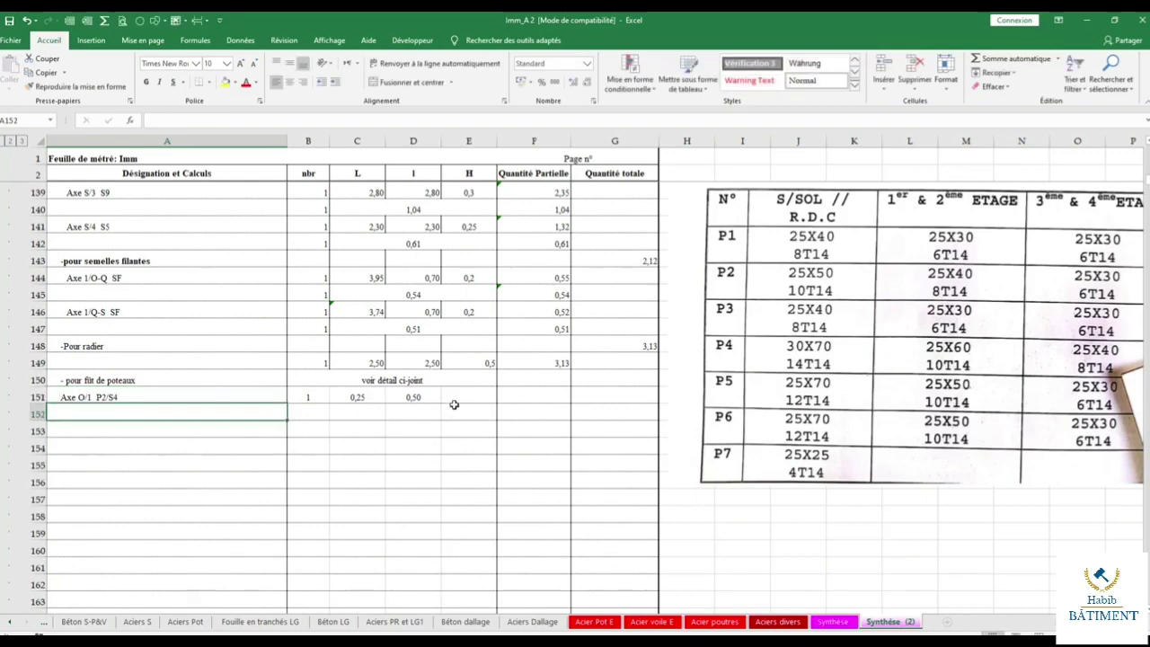
pyautogui.click(464, 395)
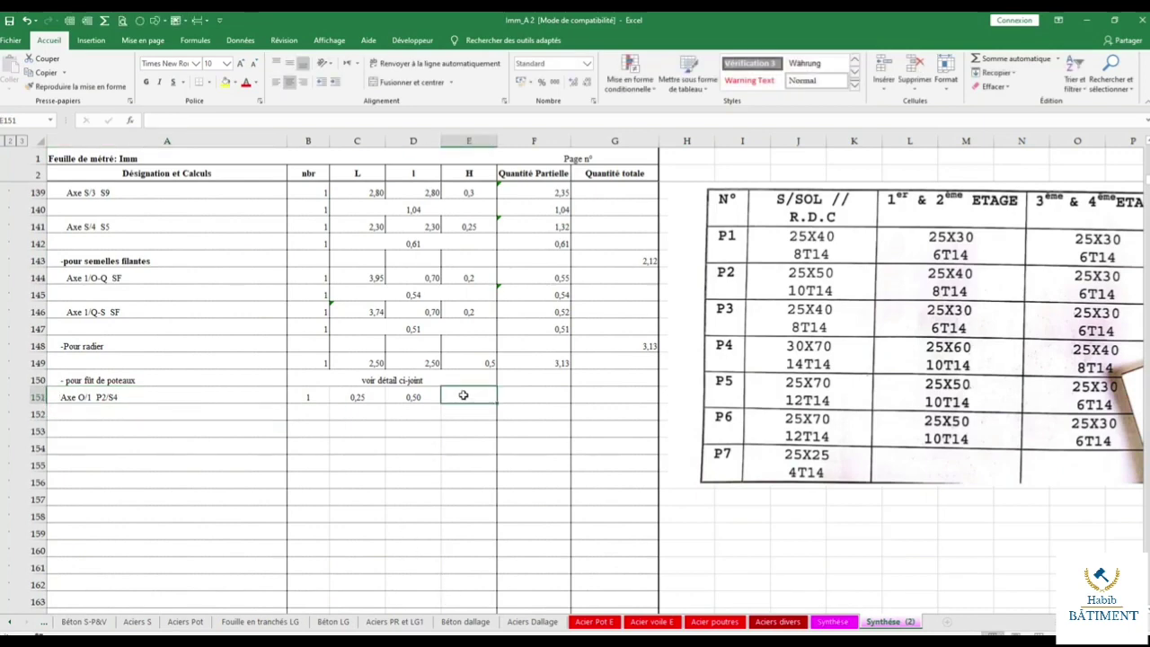
pyautogui.write('=')
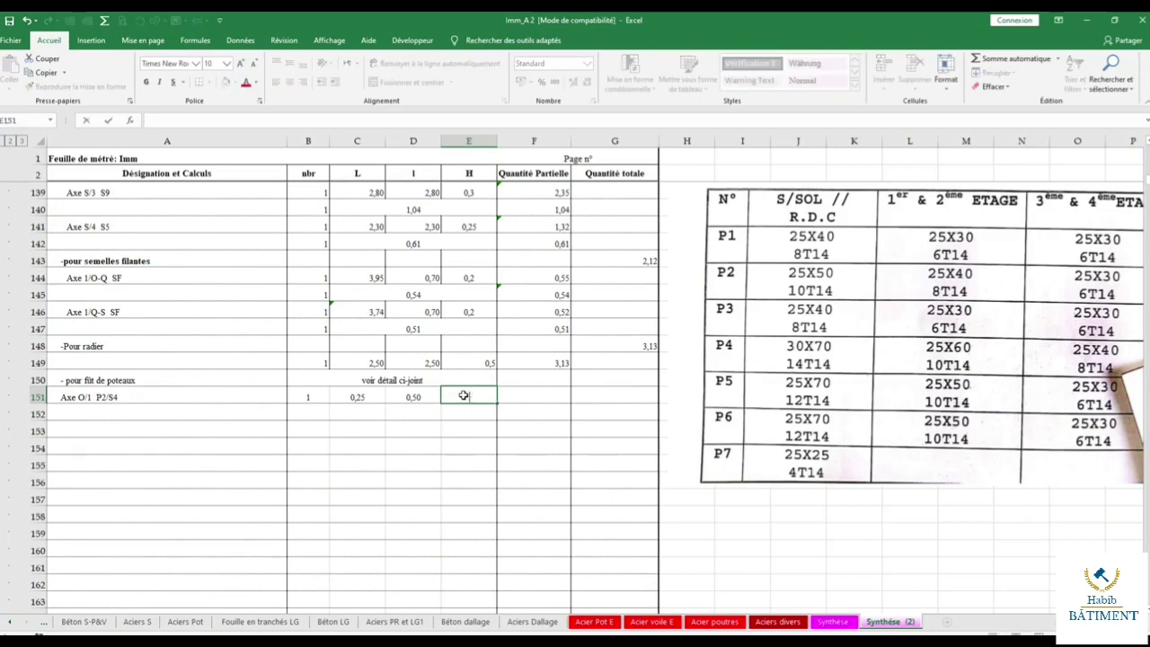
pyautogui.write('1,40-')
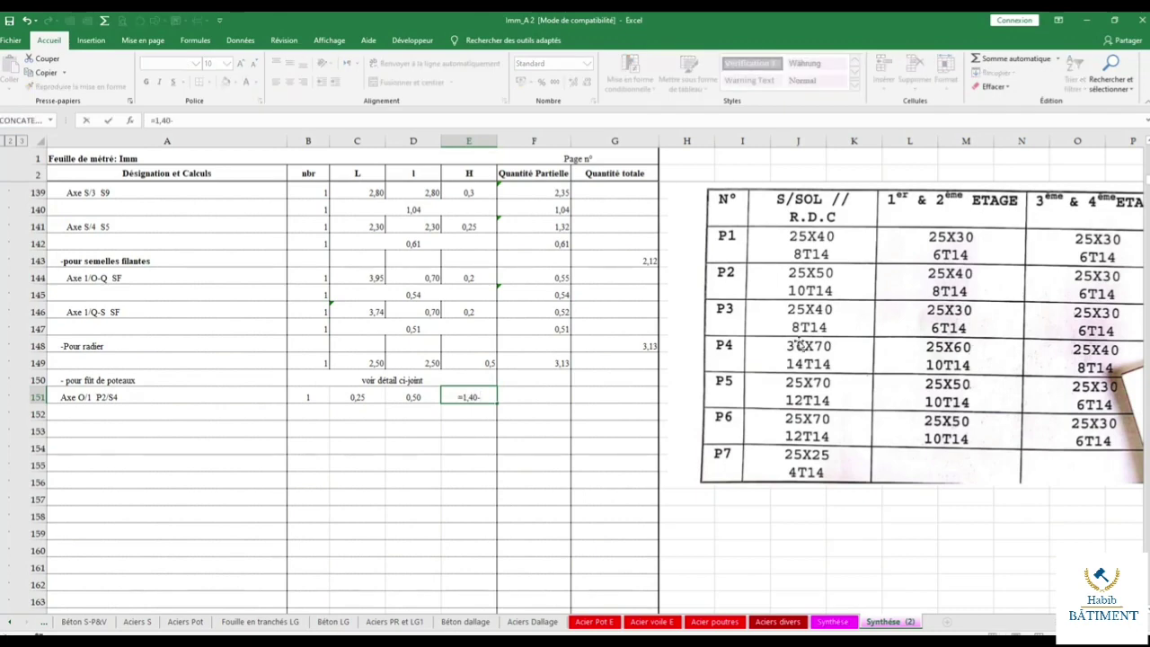
pyautogui.press('Return')
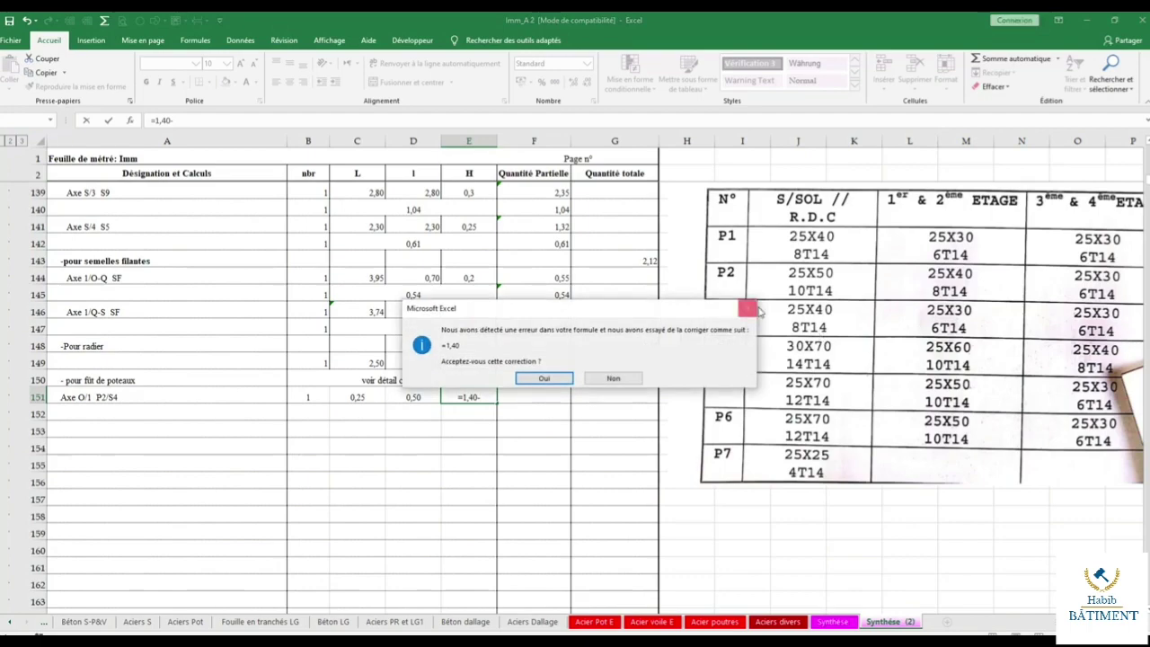
pyautogui.press('n')
pyautogui.press('Return')
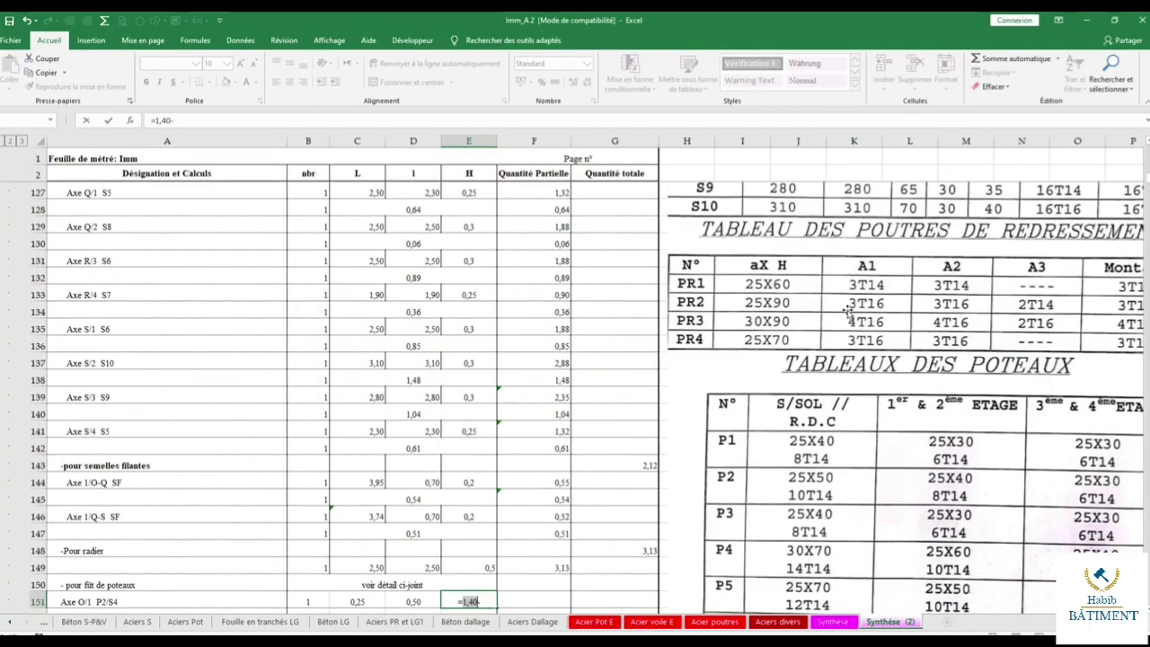
pyautogui.scroll(5, 834, 310)
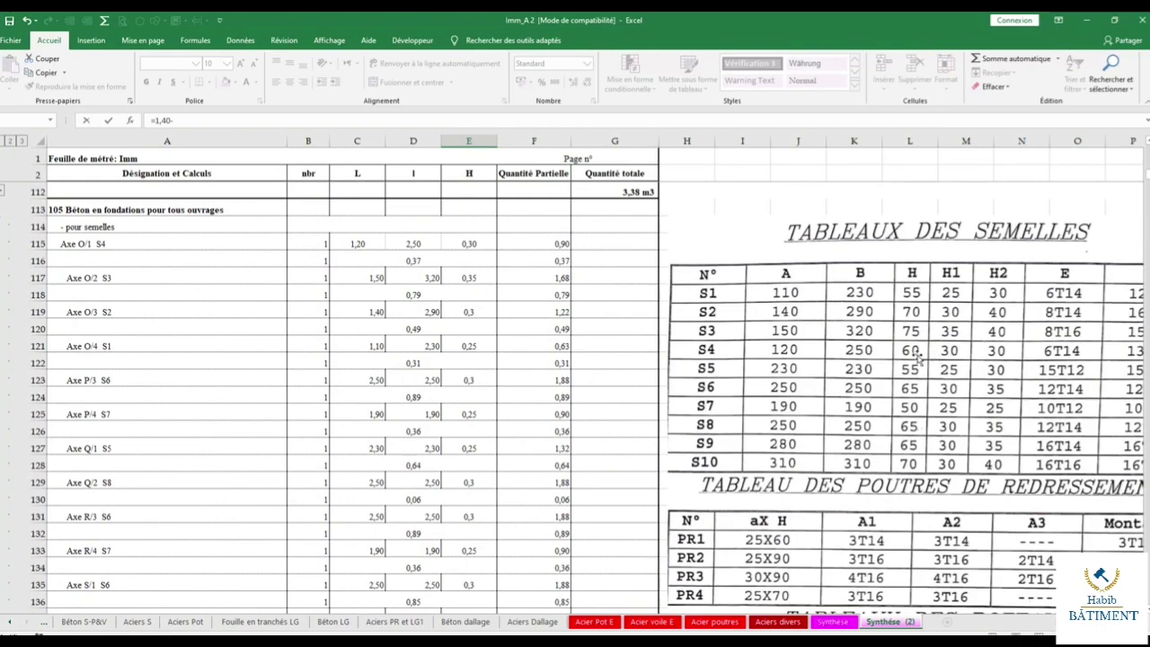
pyautogui.scroll(-10, 793, 335)
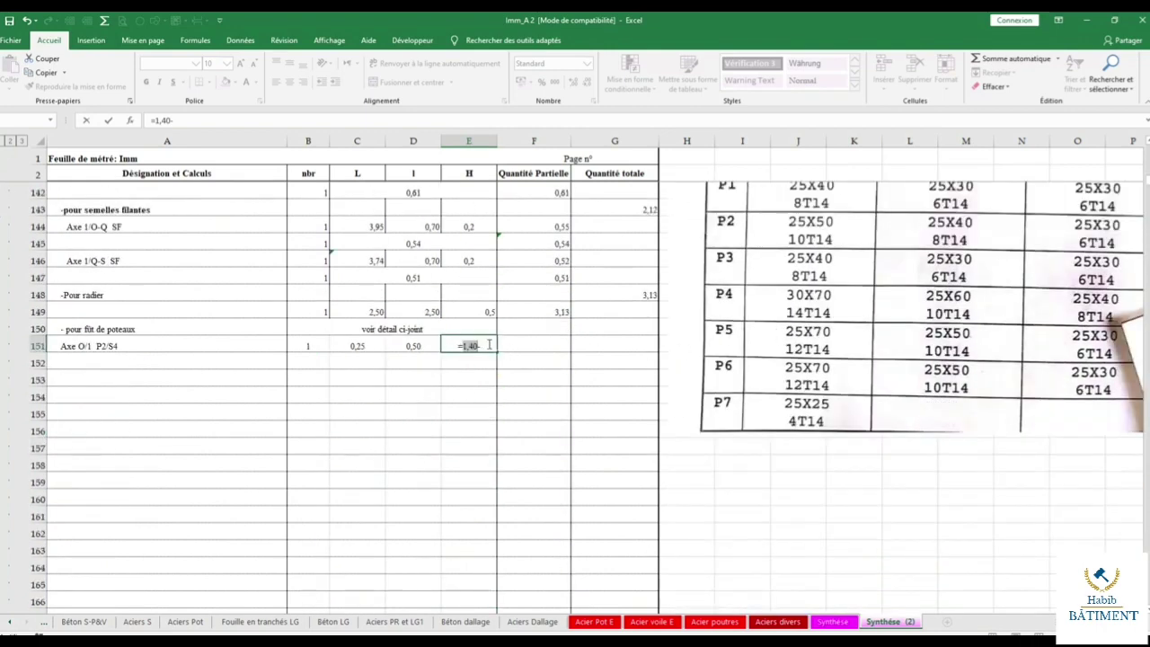
pyautogui.write('0,60')
pyautogui.press('Return')
# Enter =B151*C151*D151*E151 in F151, giving a partial volume of 0,10.
pyautogui.click(550, 342)
pyautogui.write('+')
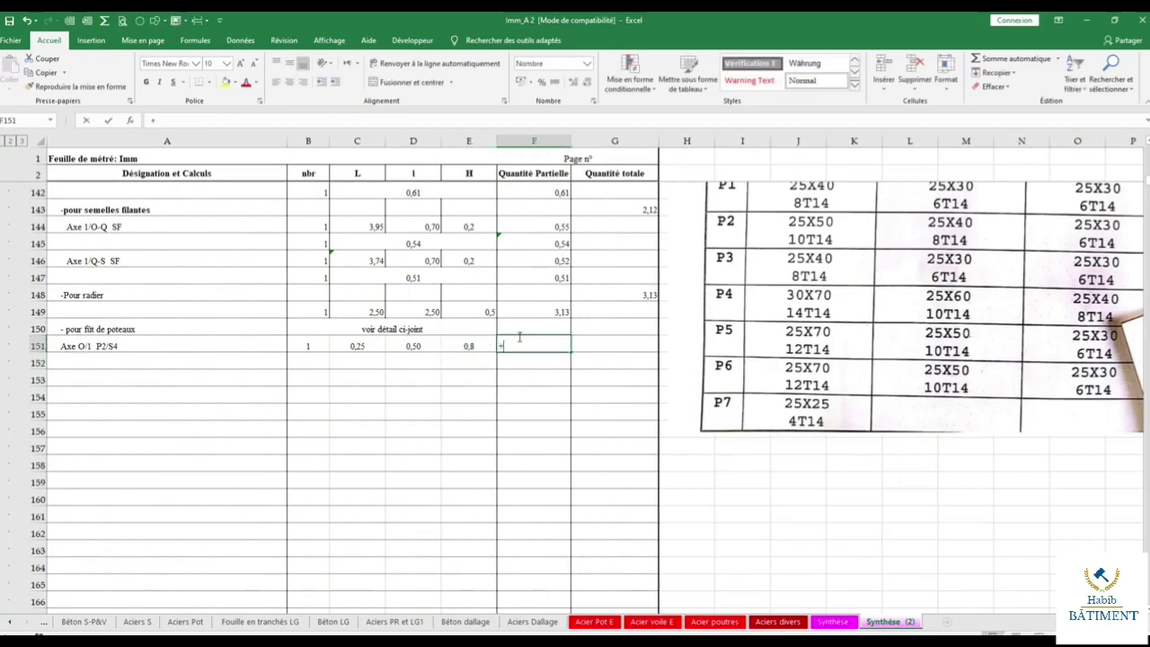
pyautogui.doubleClick(550, 342)
pyautogui.write('=')
pyautogui.click(308, 345)
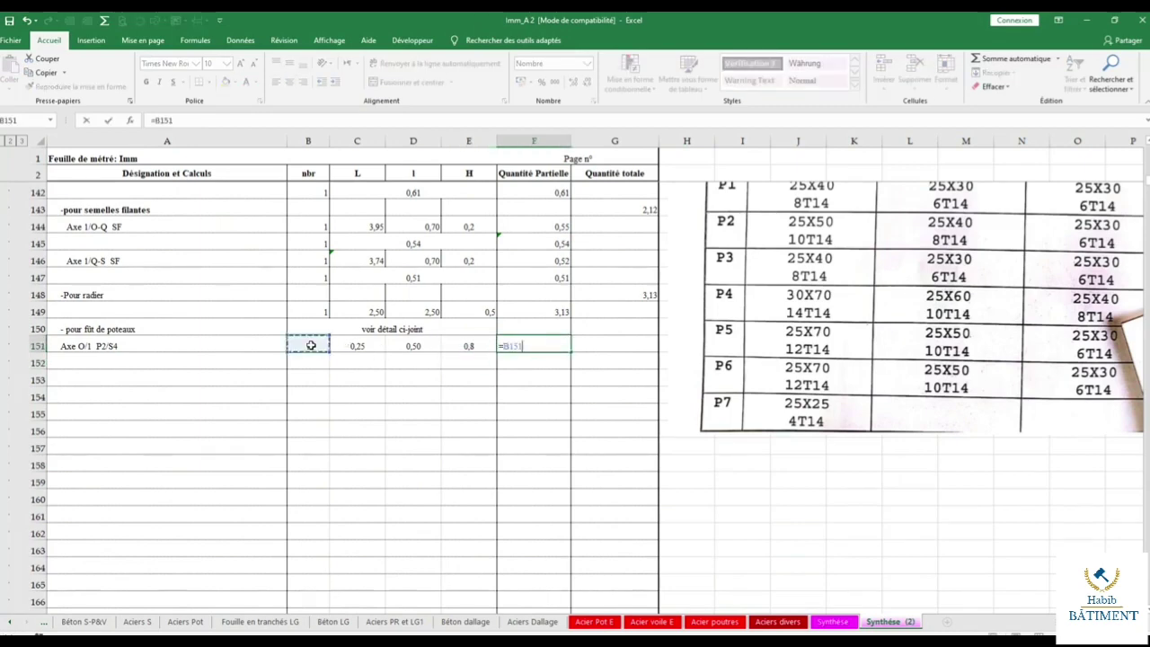
pyautogui.write('*')
pyautogui.click(355, 347)
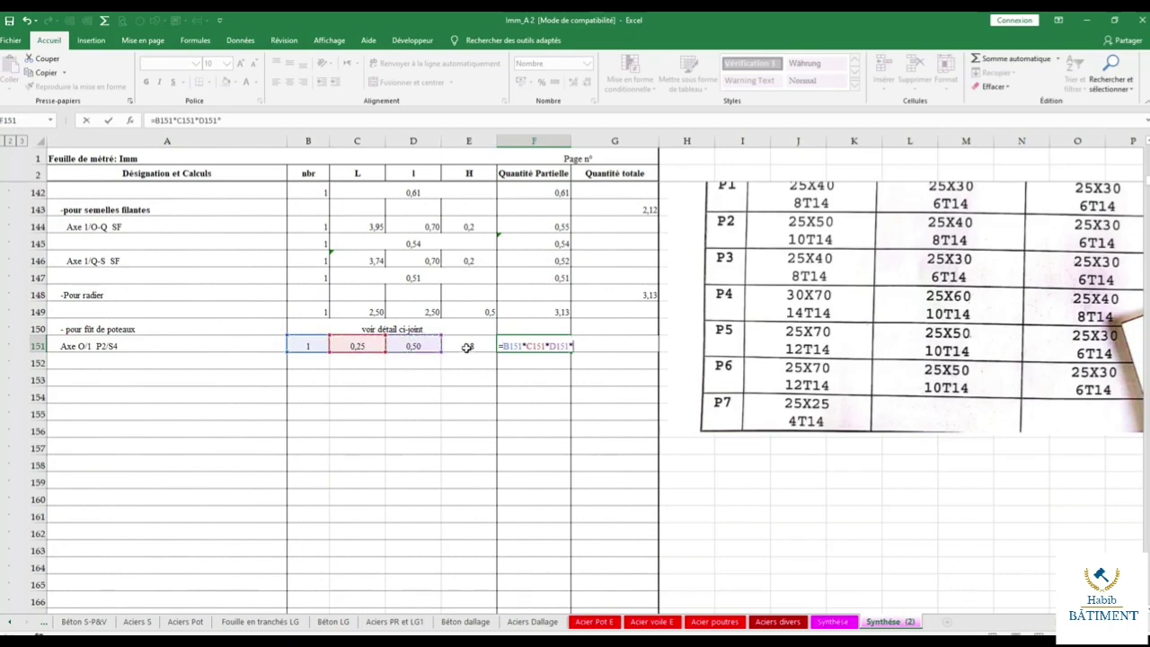
pyautogui.press('Return')
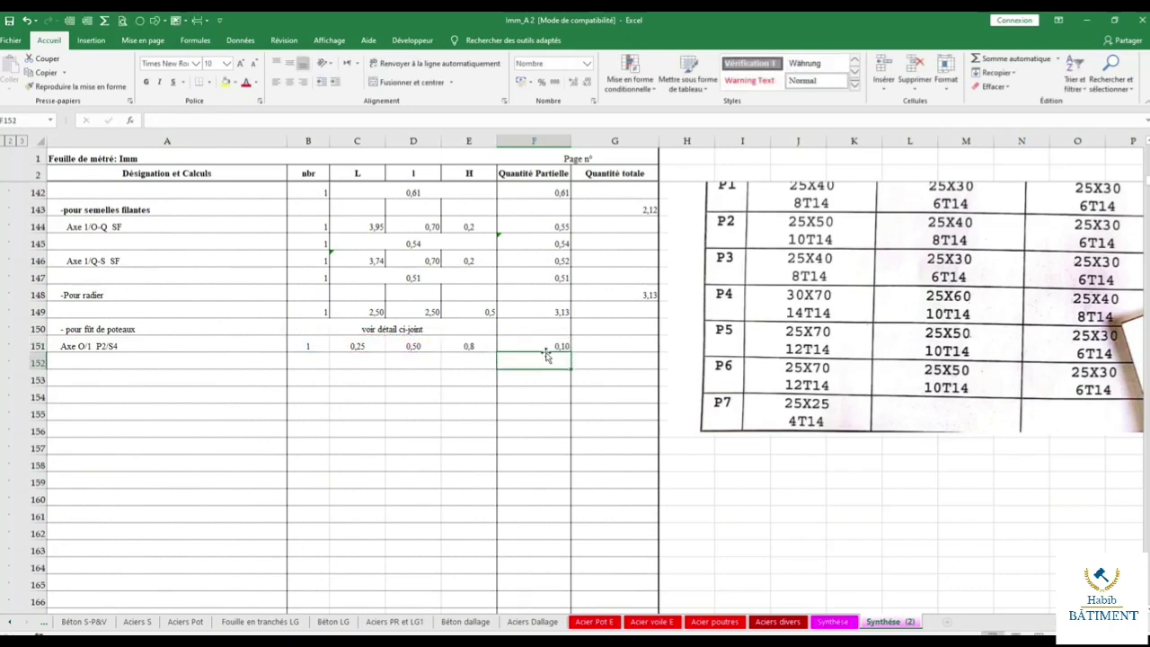
pyautogui.doubleClick(545, 347)
pyautogui.press('Escape')
pyautogui.scroll(-2, 215, 360)
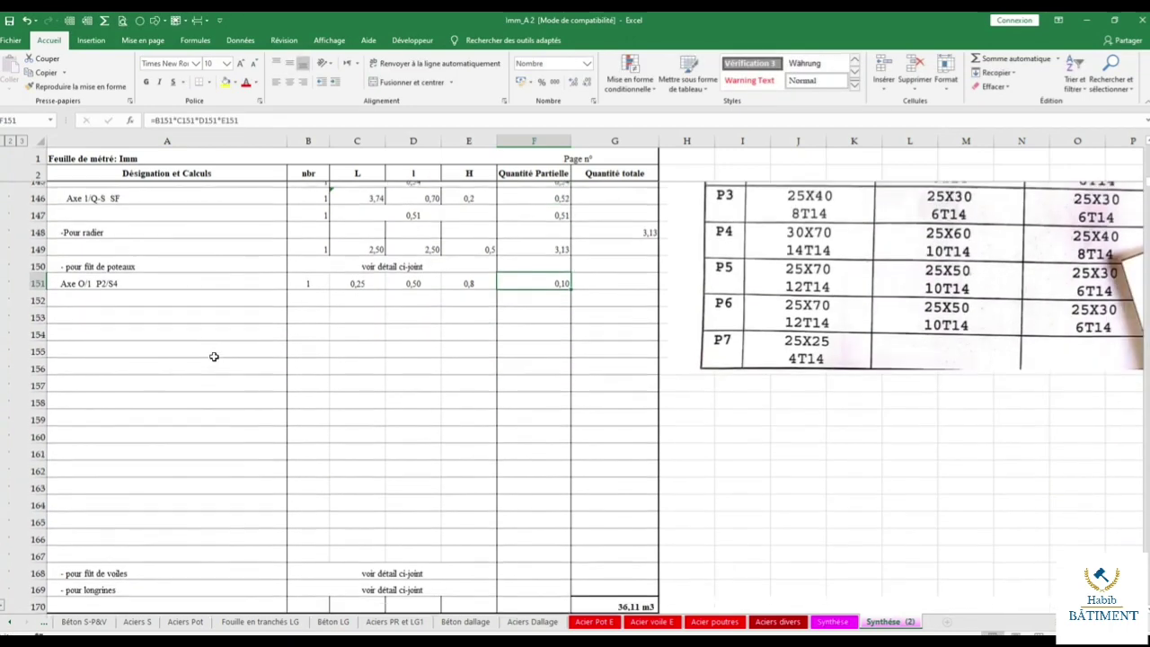
pyautogui.scroll(1, 214, 357)
pyautogui.click(218, 308)
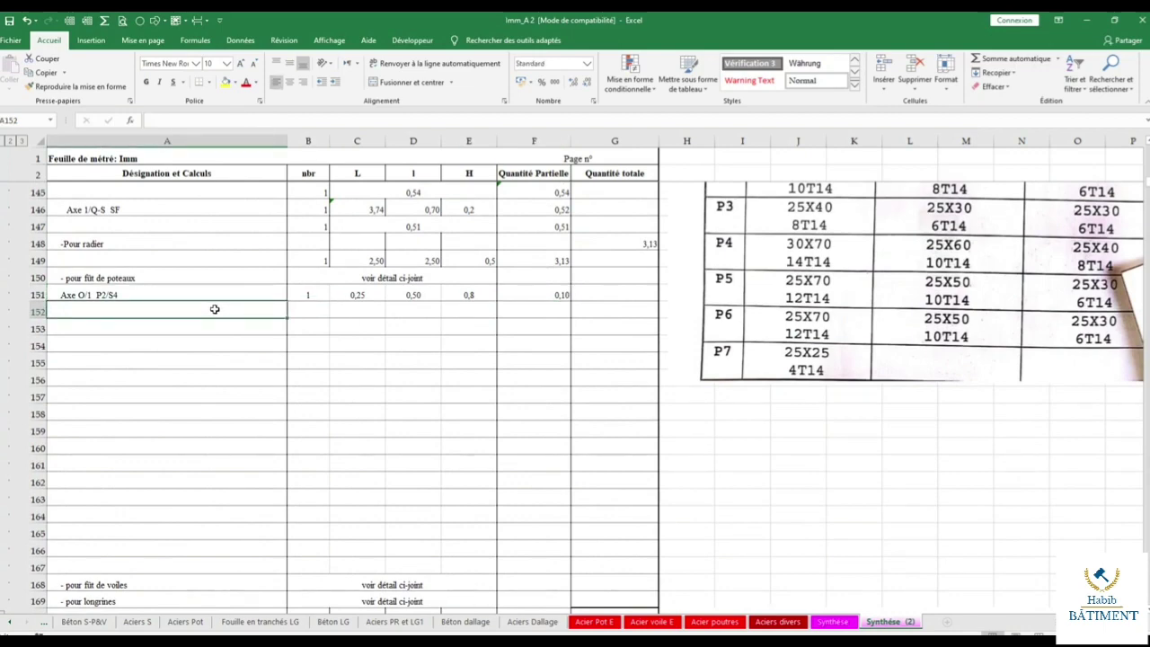
# Start a CONCATENER label in A152 with the axis name from Béton S-P&V A11 and a space.
pyautogui.click(132, 123)
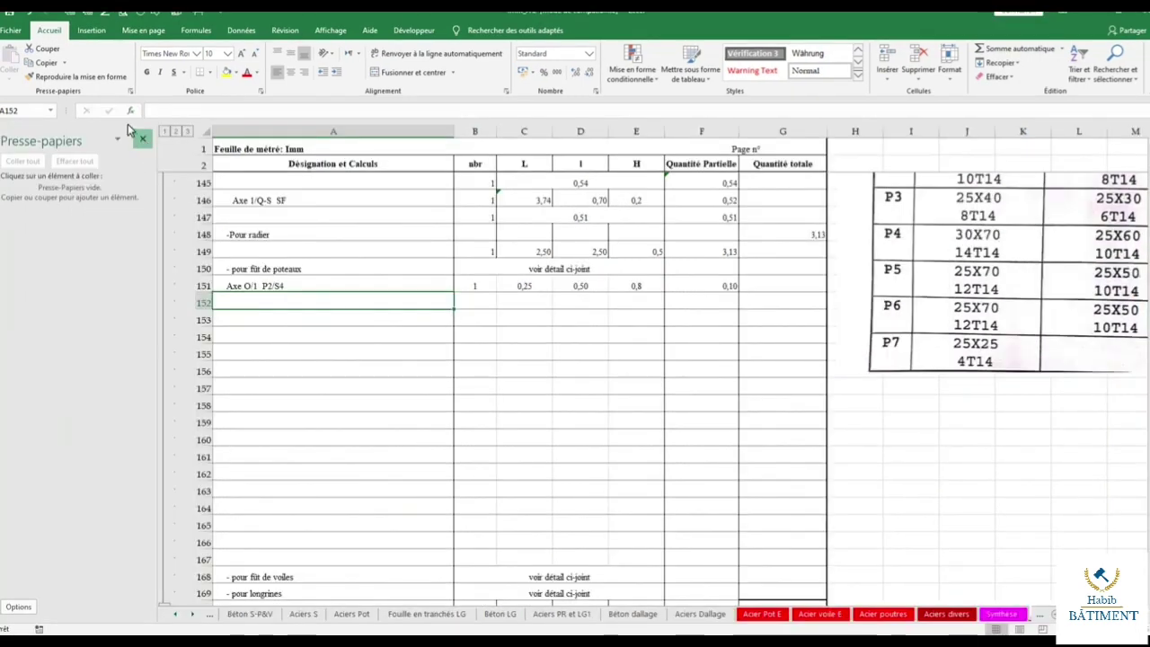
pyautogui.click(142, 138)
pyautogui.click(130, 110)
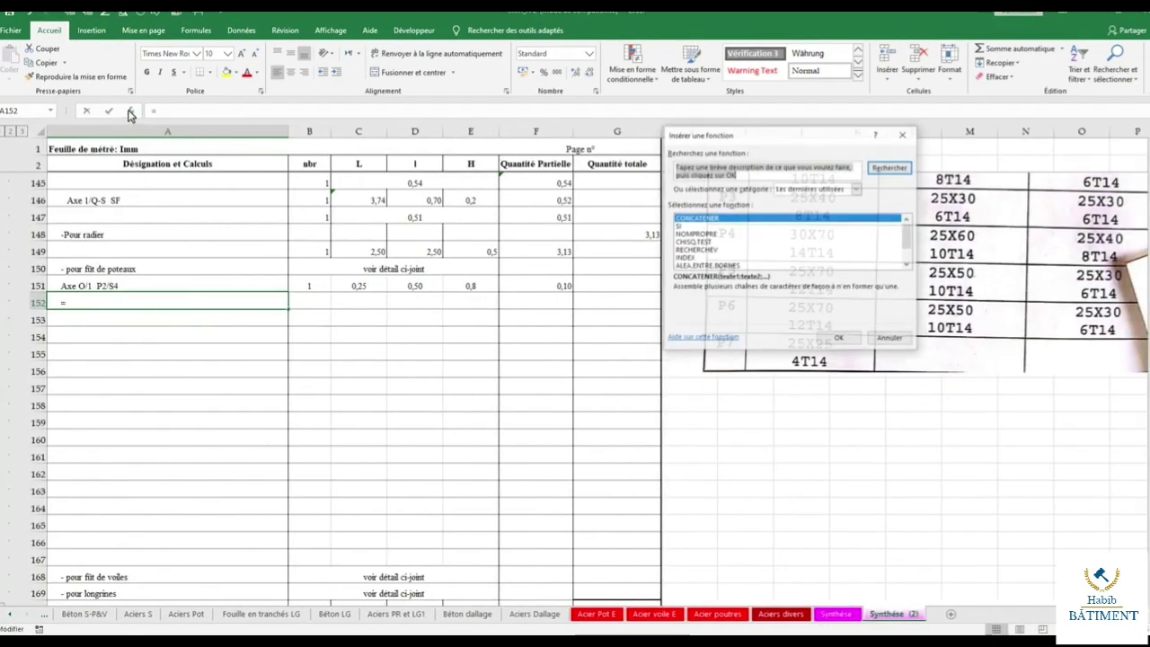
pyautogui.click(857, 339)
pyautogui.write('Axe')
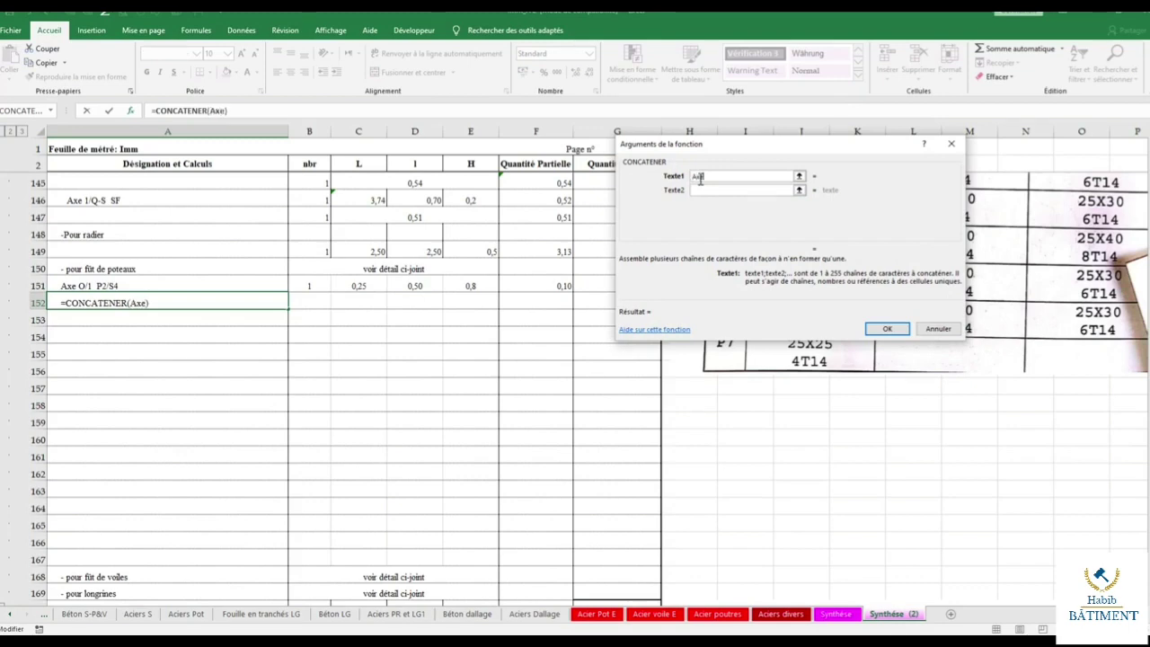
pyautogui.click(709, 190)
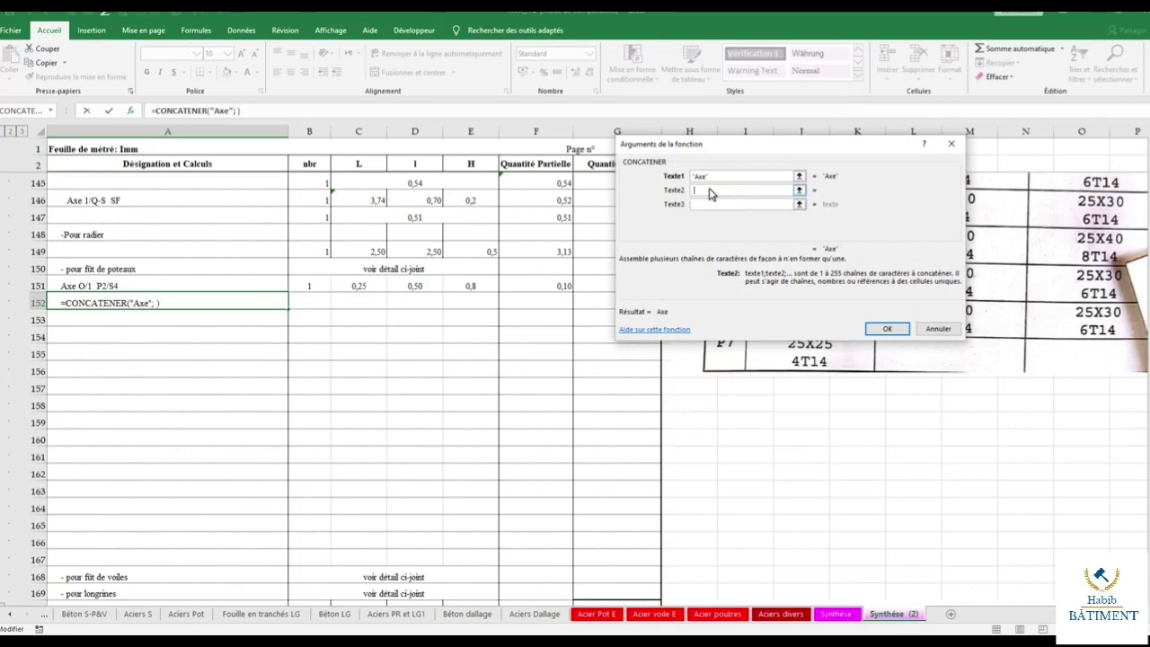
pyautogui.click(700, 203)
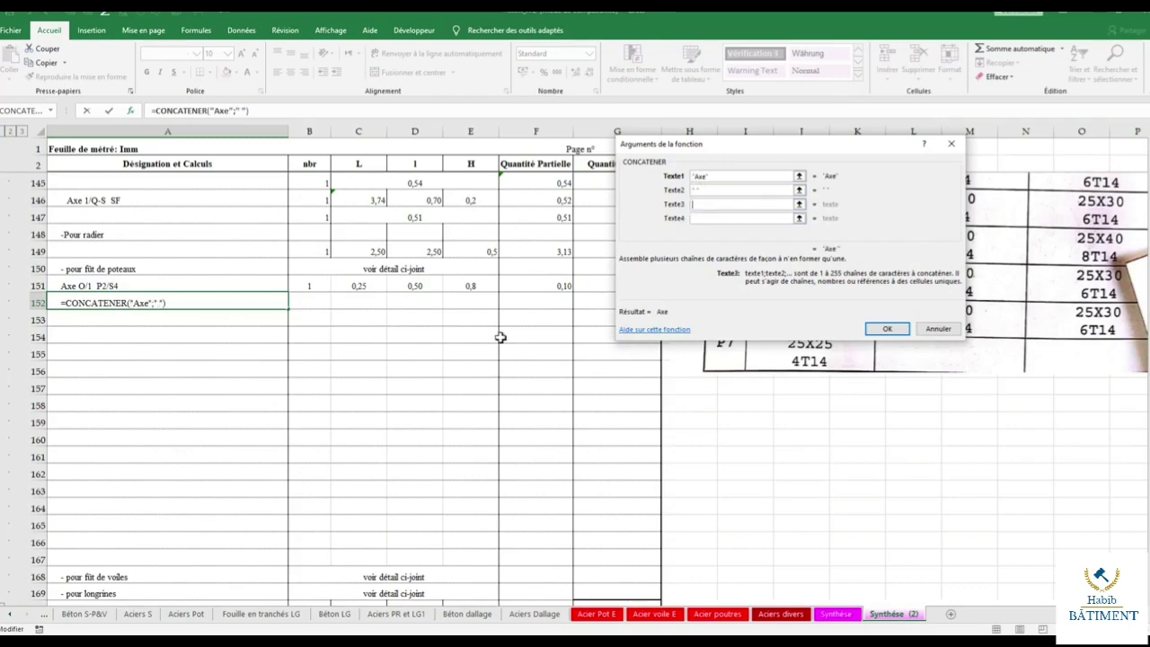
pyautogui.click(96, 613)
pyautogui.click(29, 252)
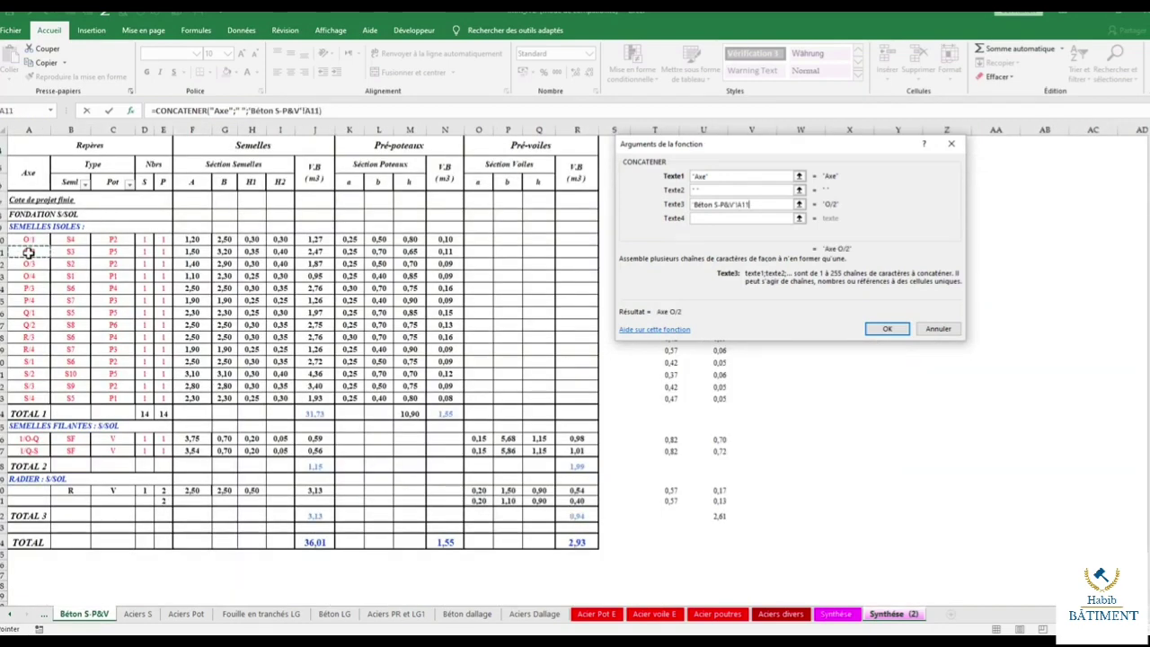
pyautogui.click(736, 218)
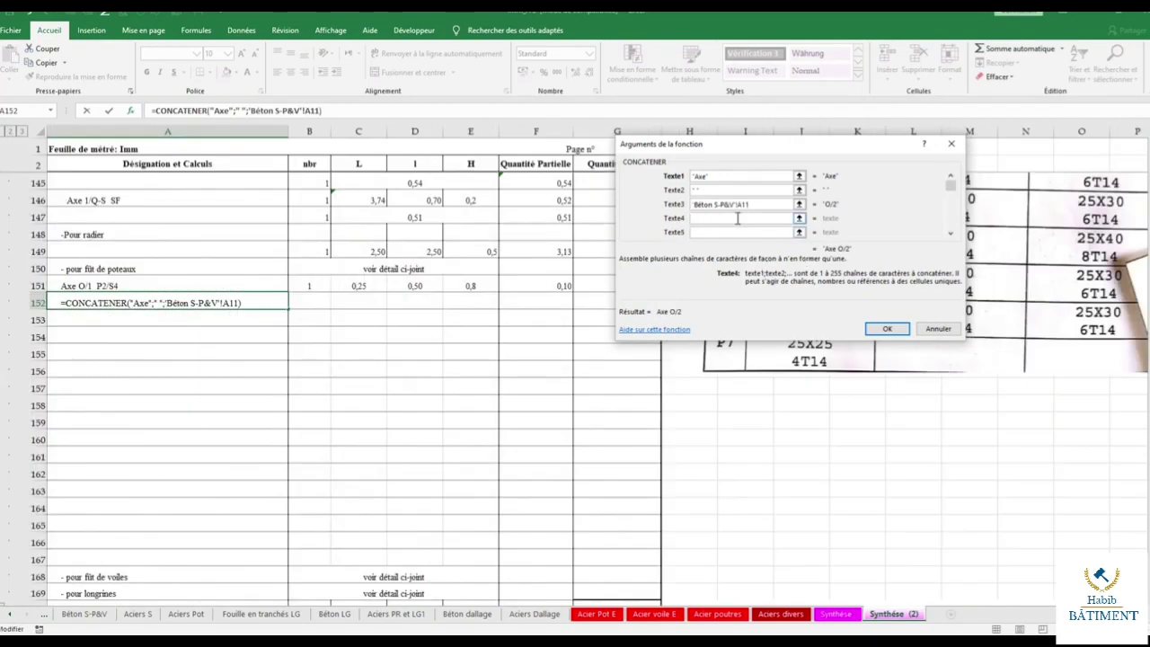
pyautogui.write('" "')
pyautogui.press('Tab')
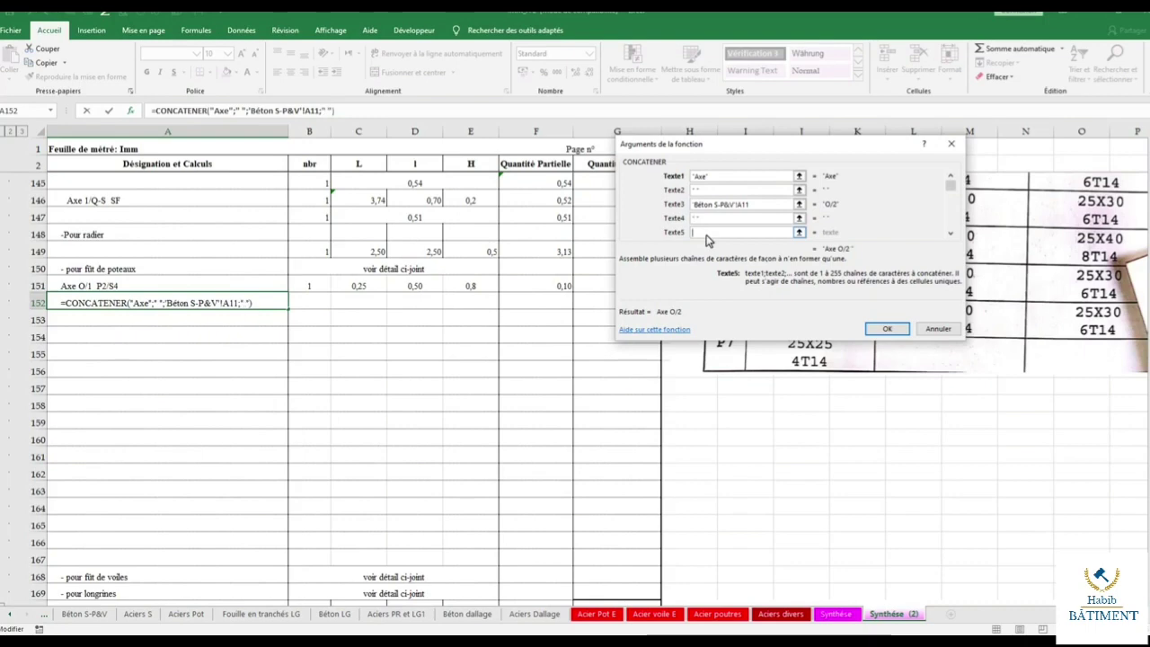
# Complete the label with column type C11, '/', and footing type B11, giving 'Axe O/2 P5/S3'.
pyautogui.click(90, 614)
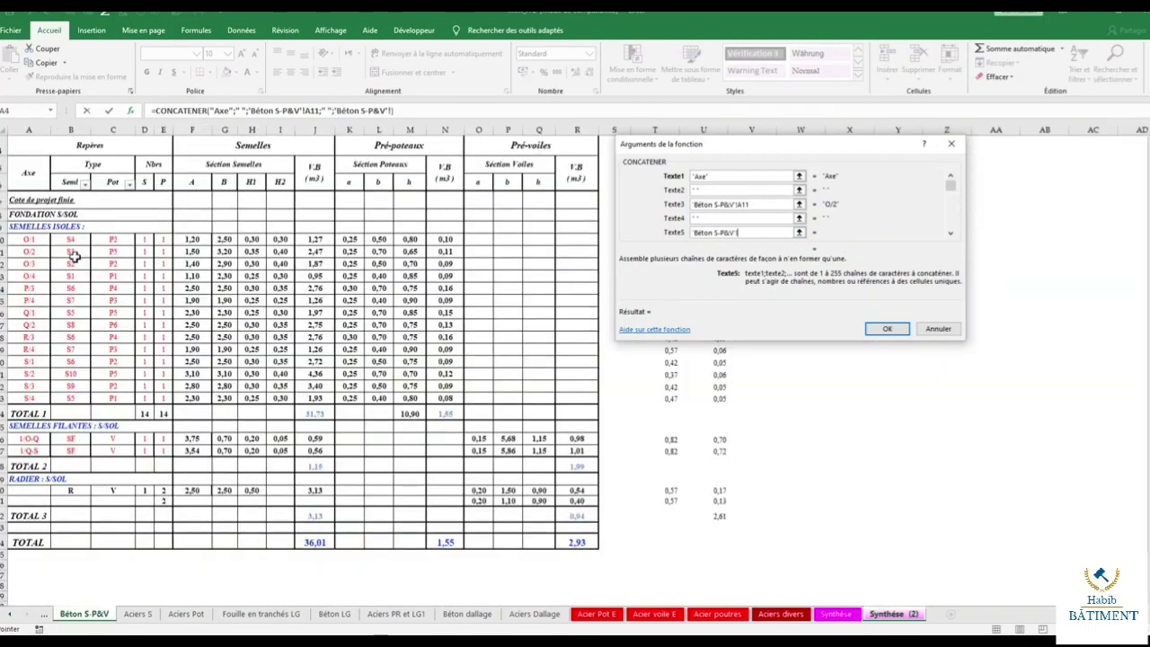
pyautogui.click(128, 255)
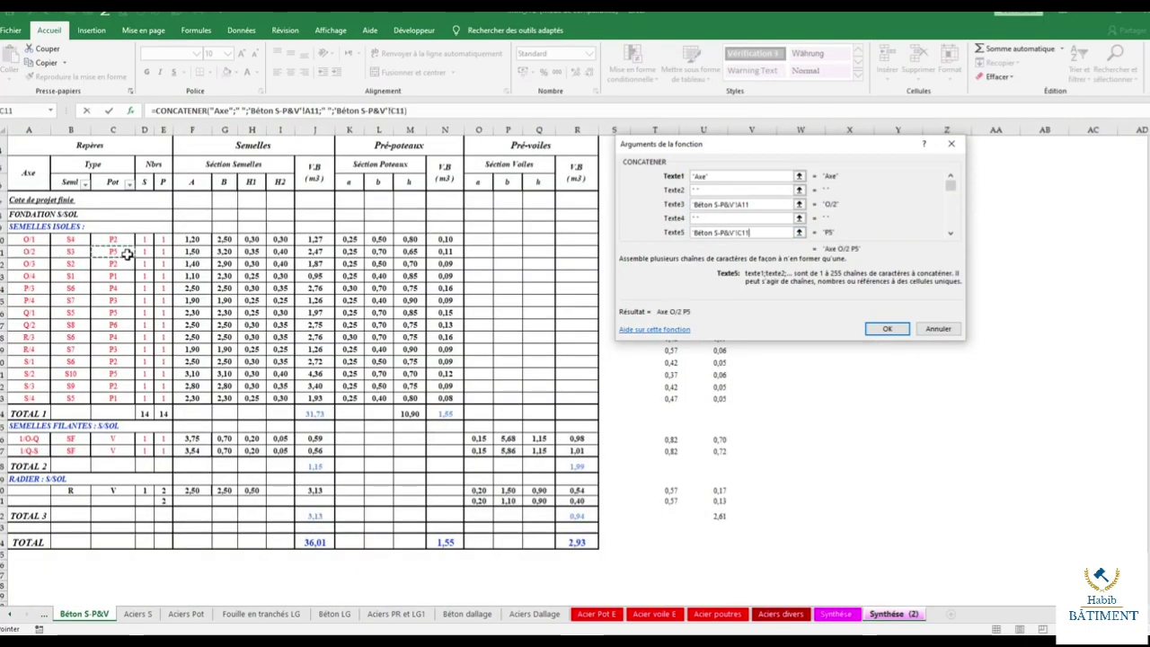
pyautogui.click(951, 232)
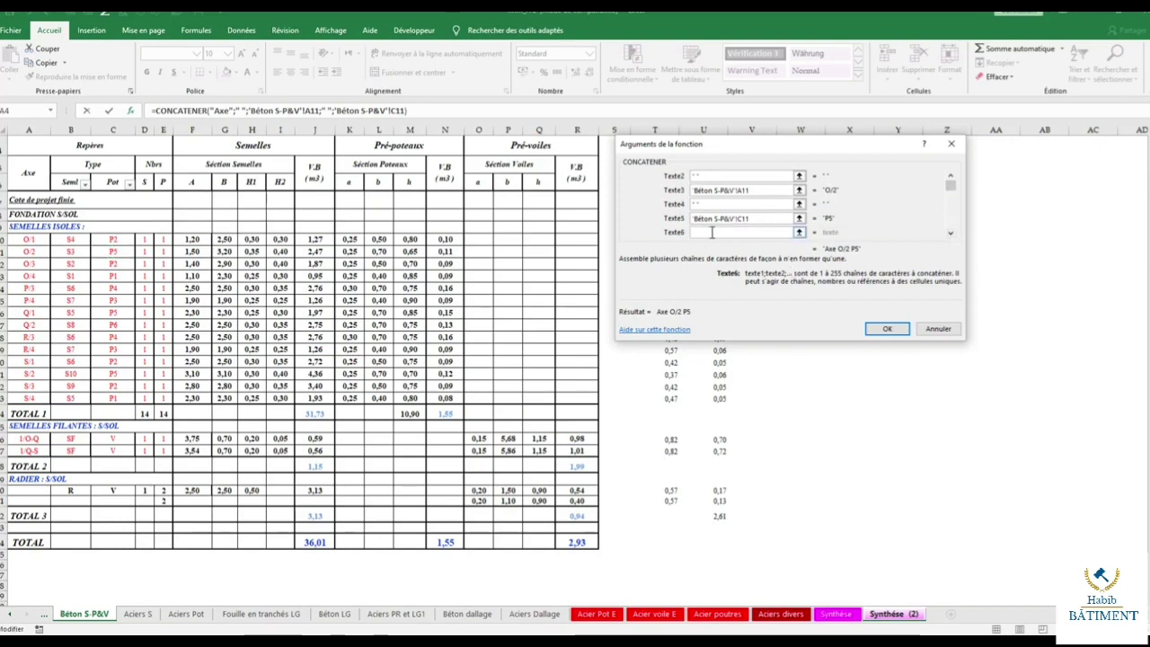
pyautogui.write('/')
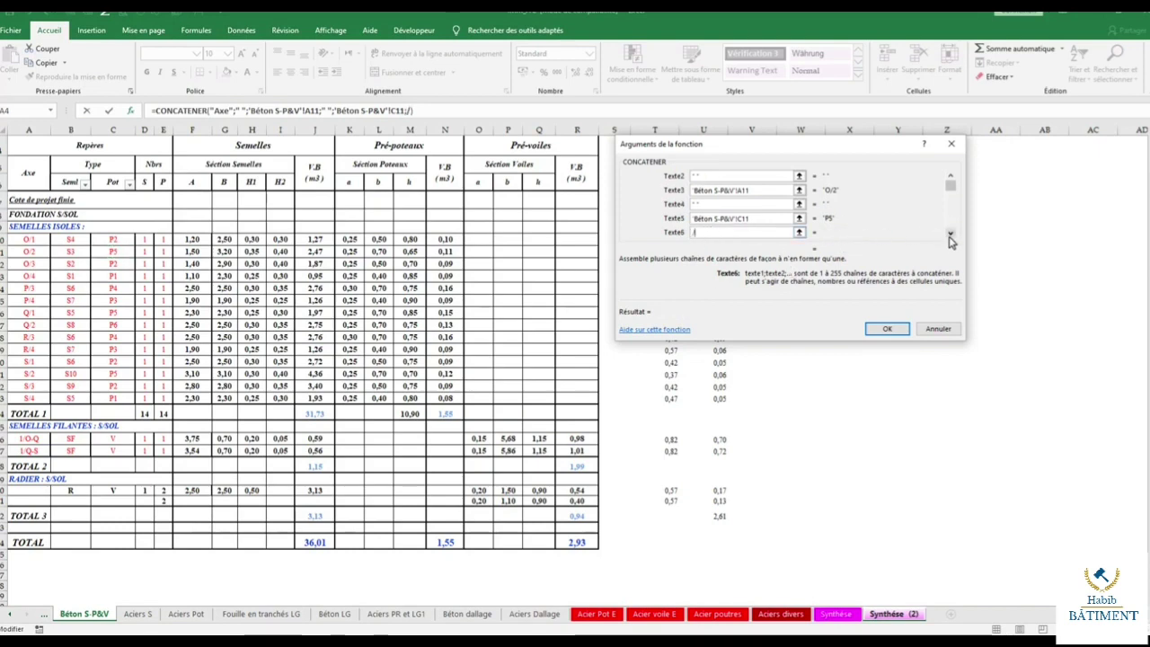
pyautogui.click(950, 236)
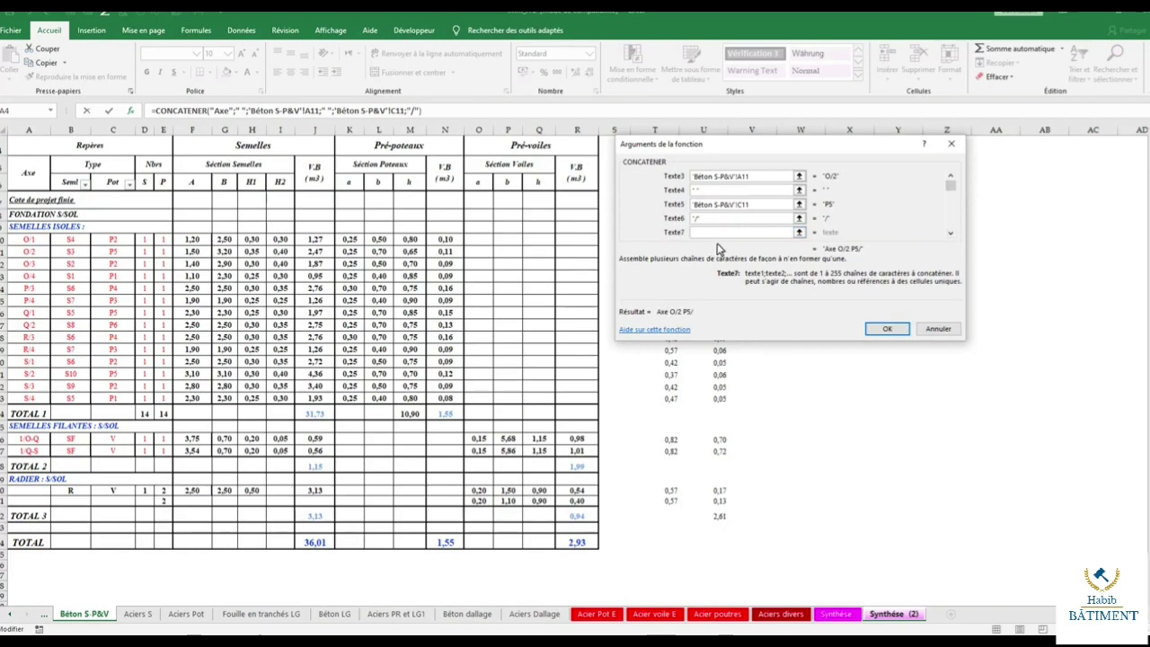
pyautogui.click(73, 251)
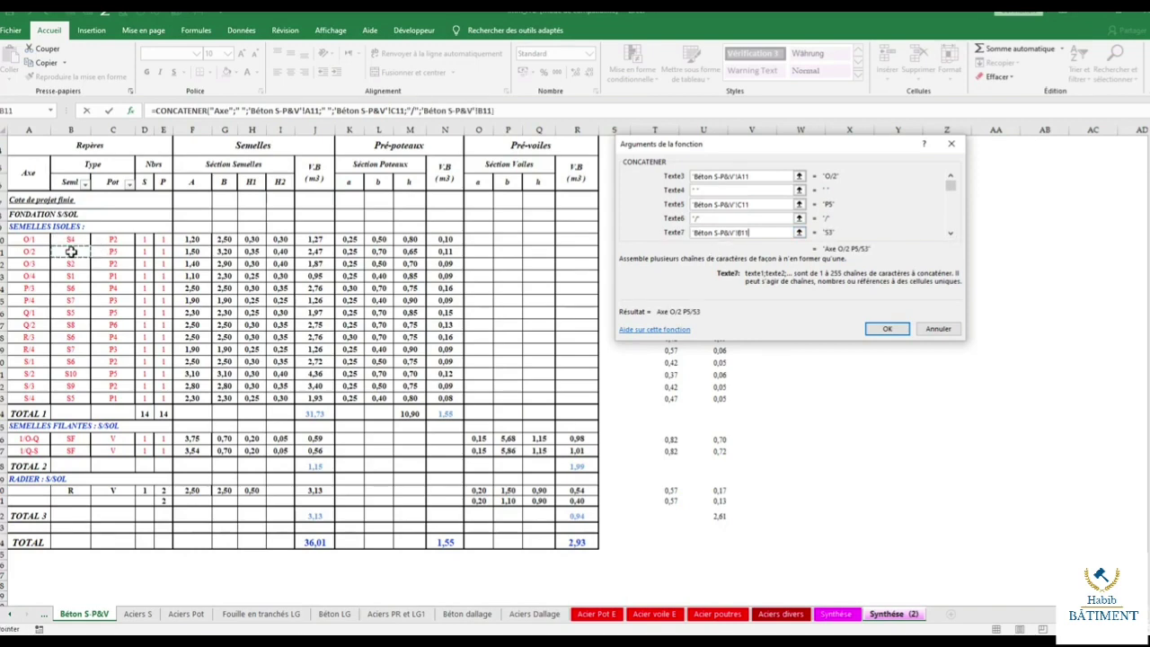
pyautogui.click(884, 329)
# Copy the A152 label formula down through the remaining stub rows.
pyautogui.click(203, 299)
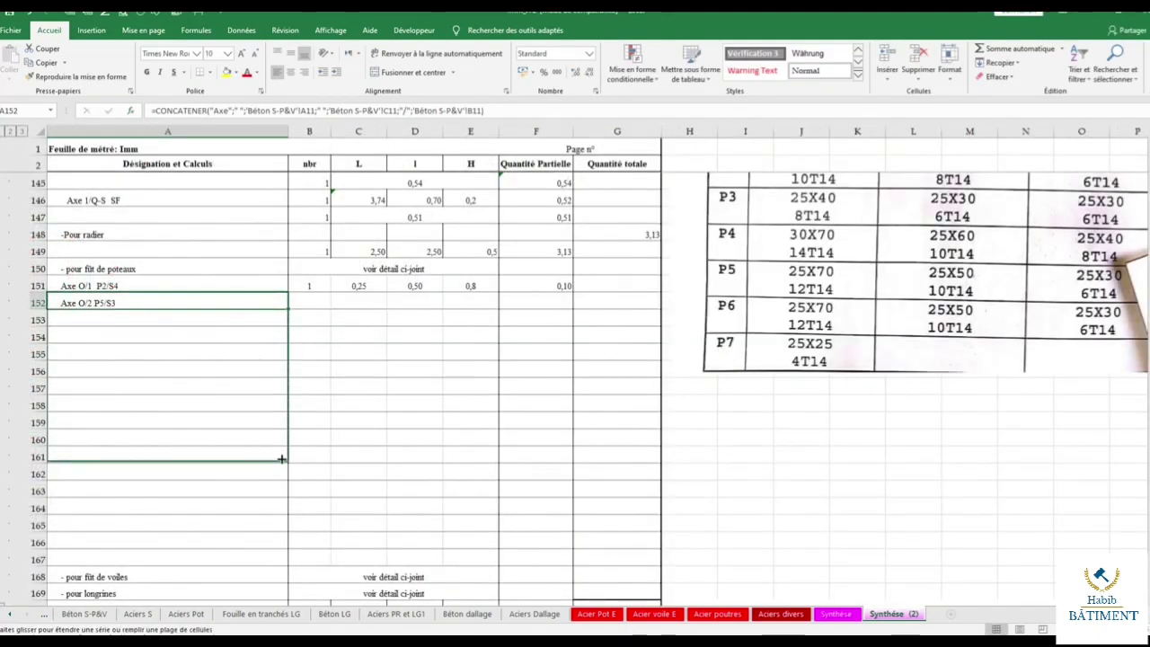
pyautogui.moveTo(287, 307); pyautogui.dragTo(283, 457)
pyautogui.scroll(-1, 277, 391)
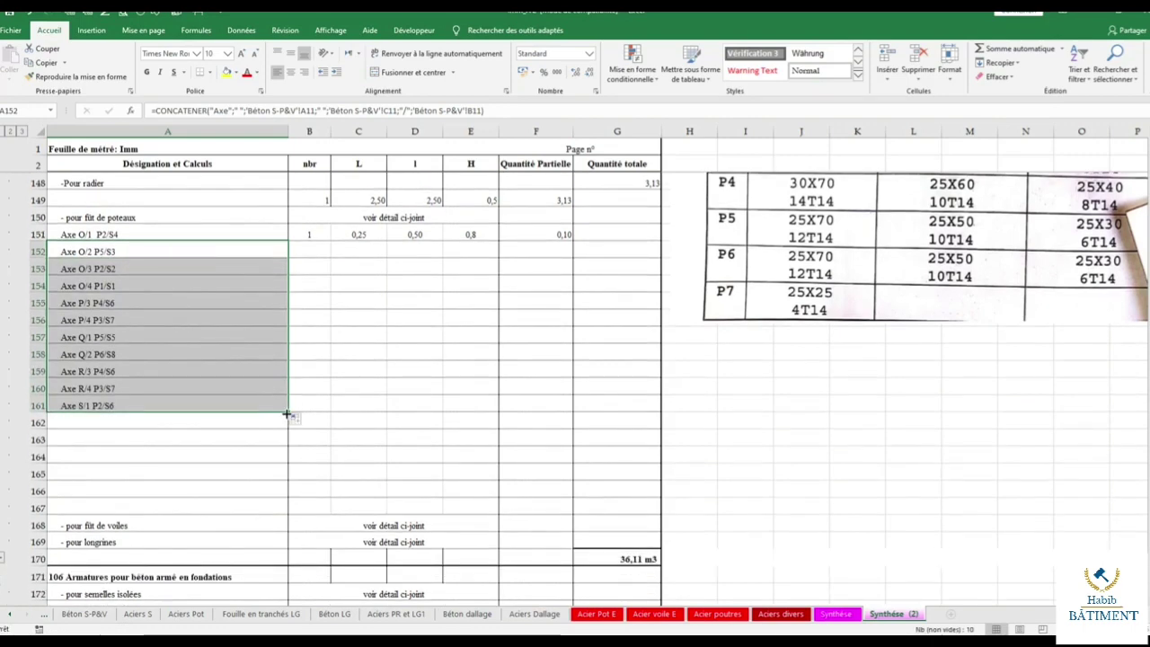
pyautogui.moveTo(288, 410)
pyautogui.mouseDown()
pyautogui.moveTo(275, 499)
pyautogui.moveTo(288, 463)
pyautogui.mouseUp()
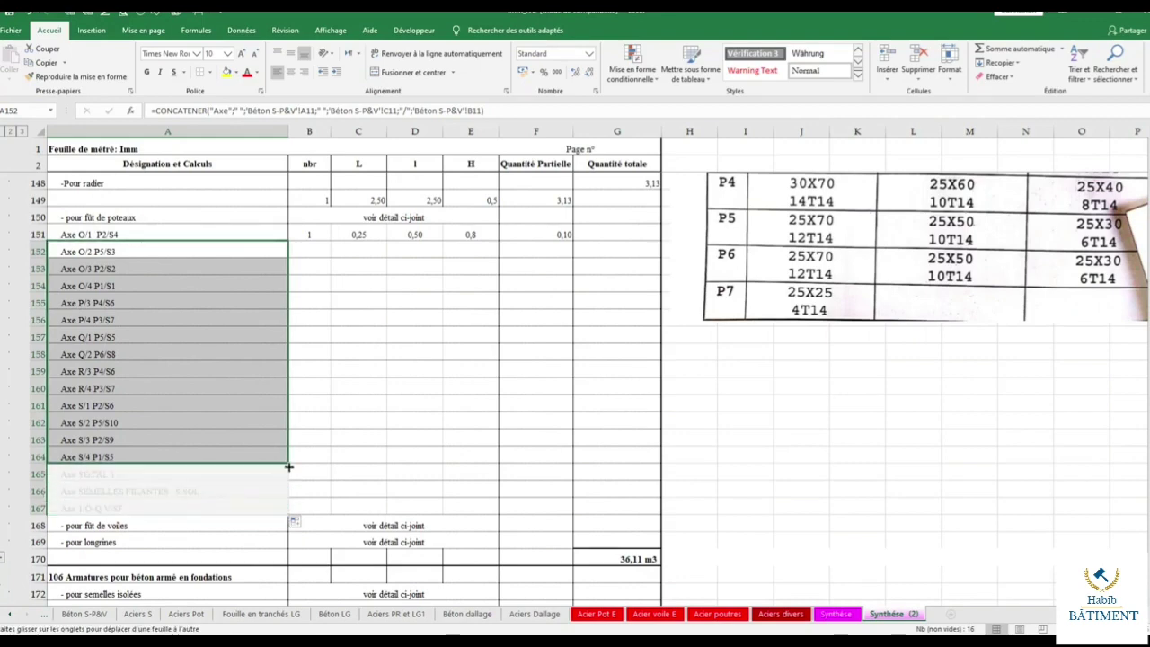
# Fill the count 1 from B151 down to row 164.
pyautogui.click(359, 346)
pyautogui.click(319, 235)
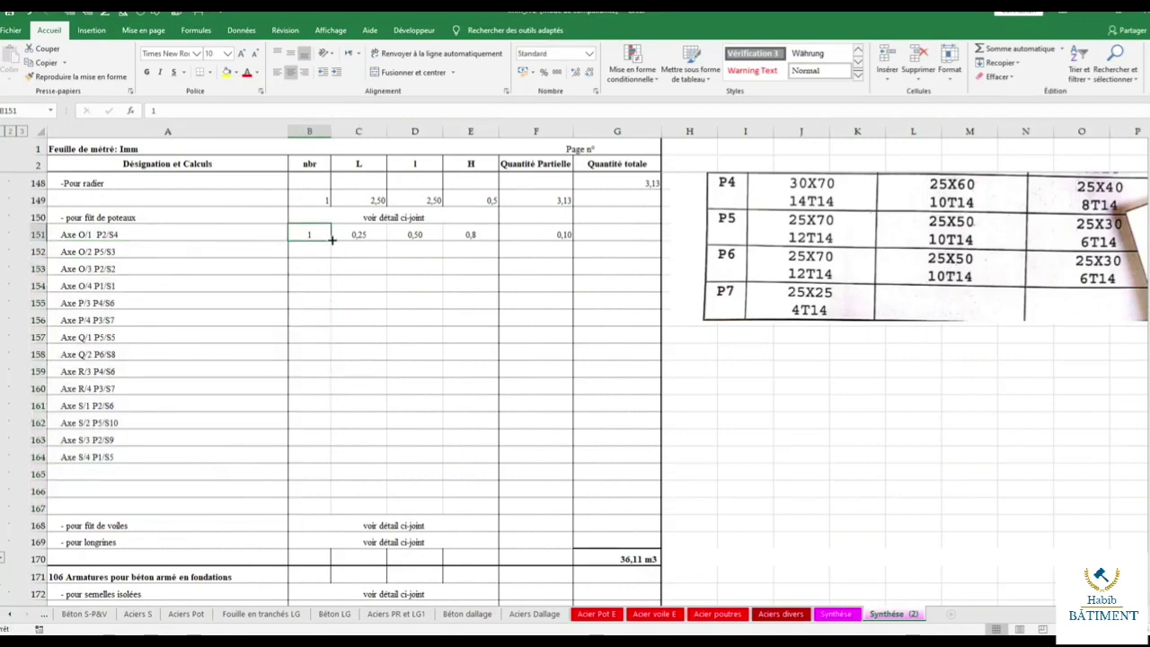
pyautogui.moveTo(330, 243); pyautogui.dragTo(310, 458)
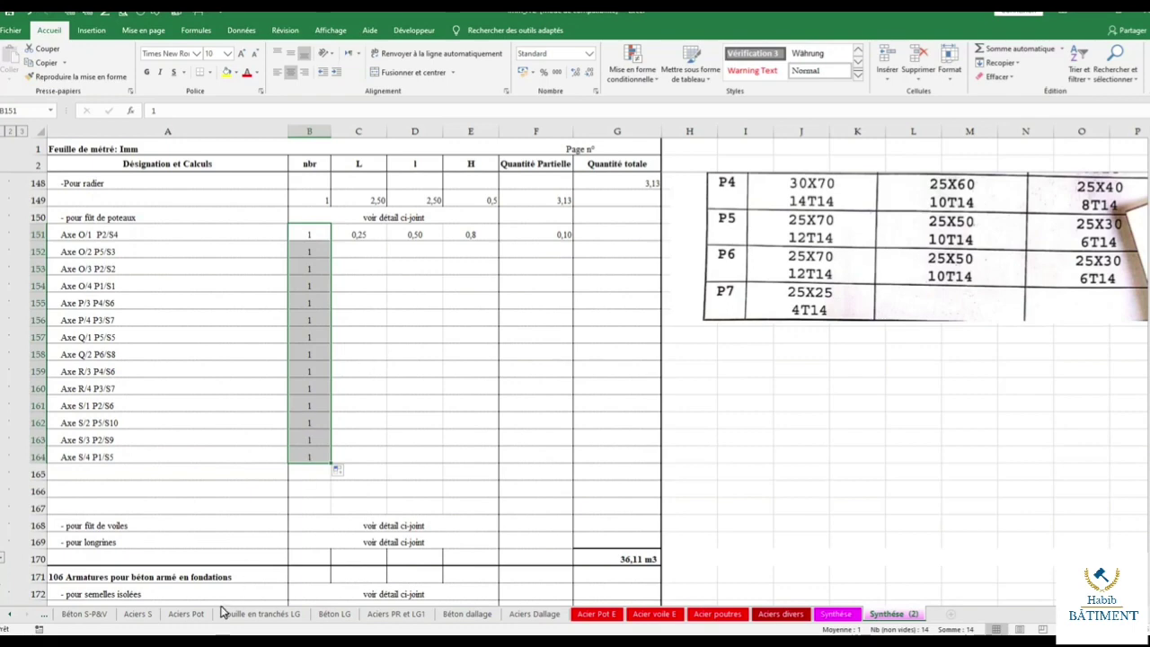
pyautogui.click(106, 614)
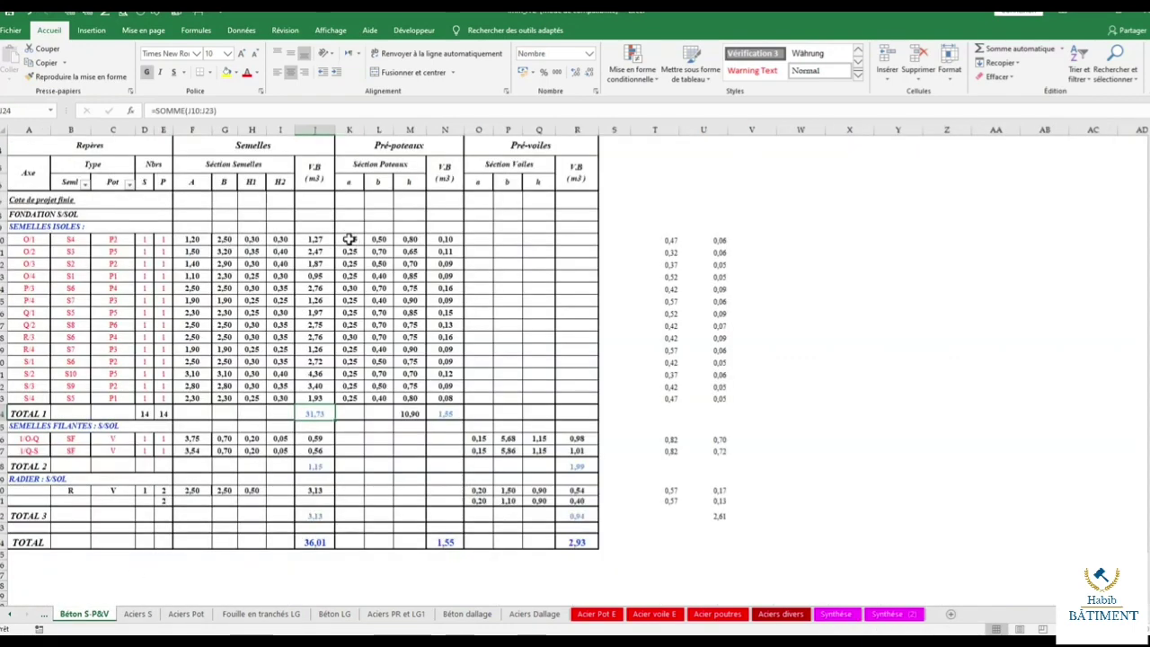
# Copy the stub section dimensions a and b from Béton S-P&V into C152 as formulas.
pyautogui.moveTo(349, 239)
pyautogui.mouseDown()
pyautogui.moveTo(406, 382)
pyautogui.moveTo(384, 362)
pyautogui.mouseUp()
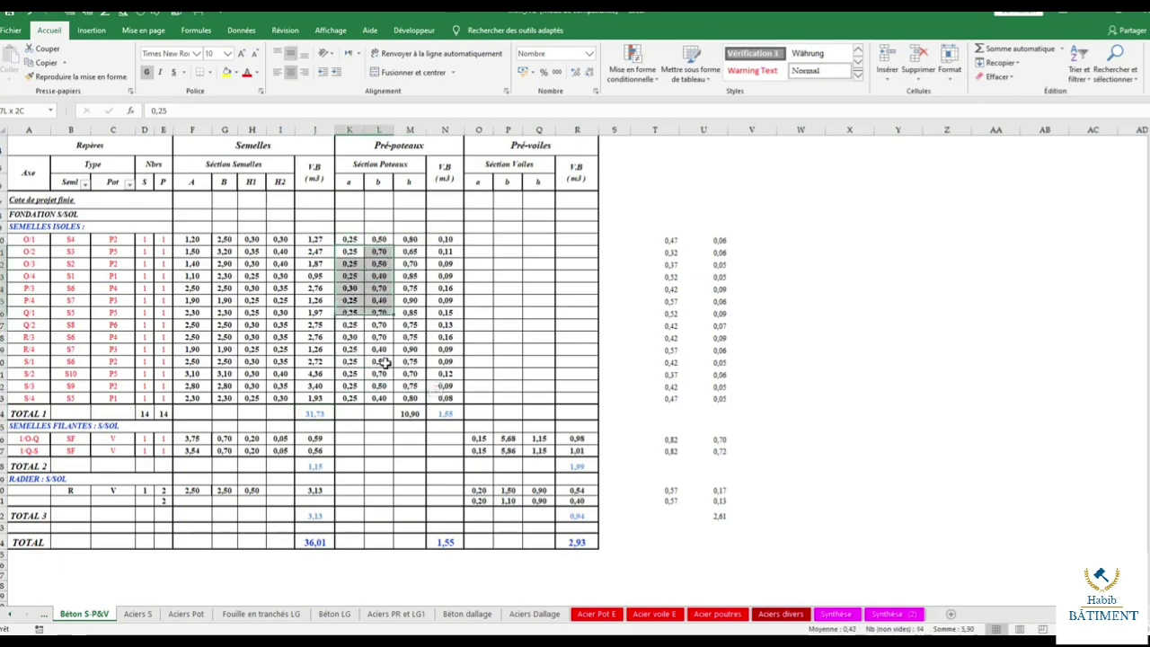
pyautogui.moveTo(385, 362); pyautogui.dragTo(387, 398)
pyautogui.rightClick(400, 274)
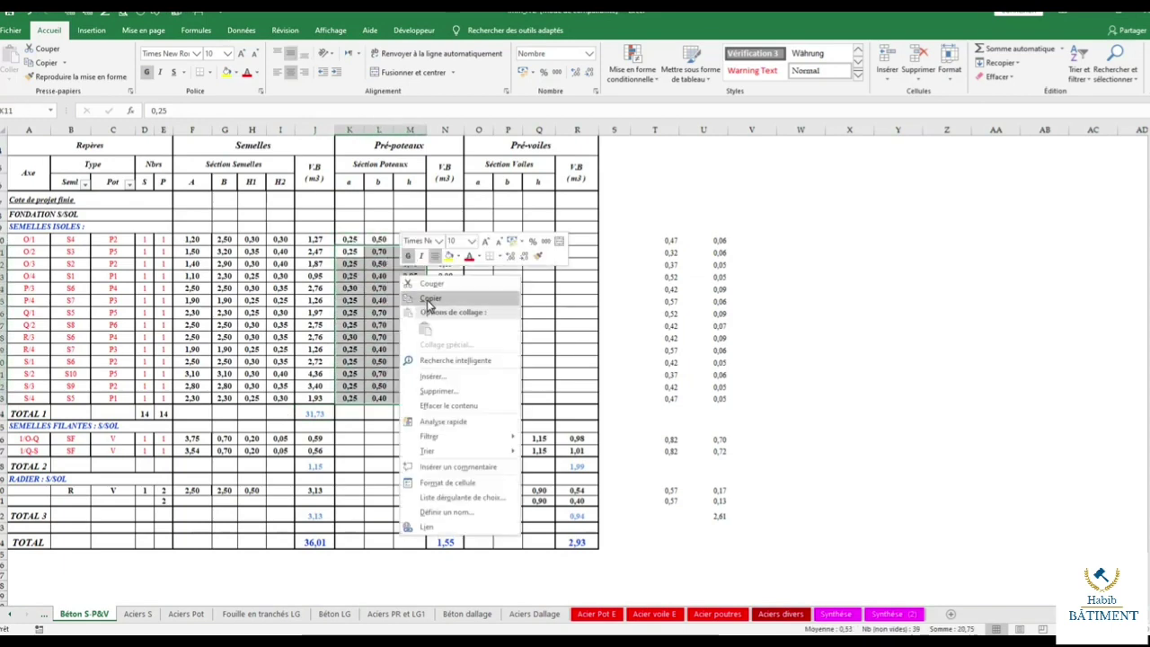
pyautogui.click(428, 304)
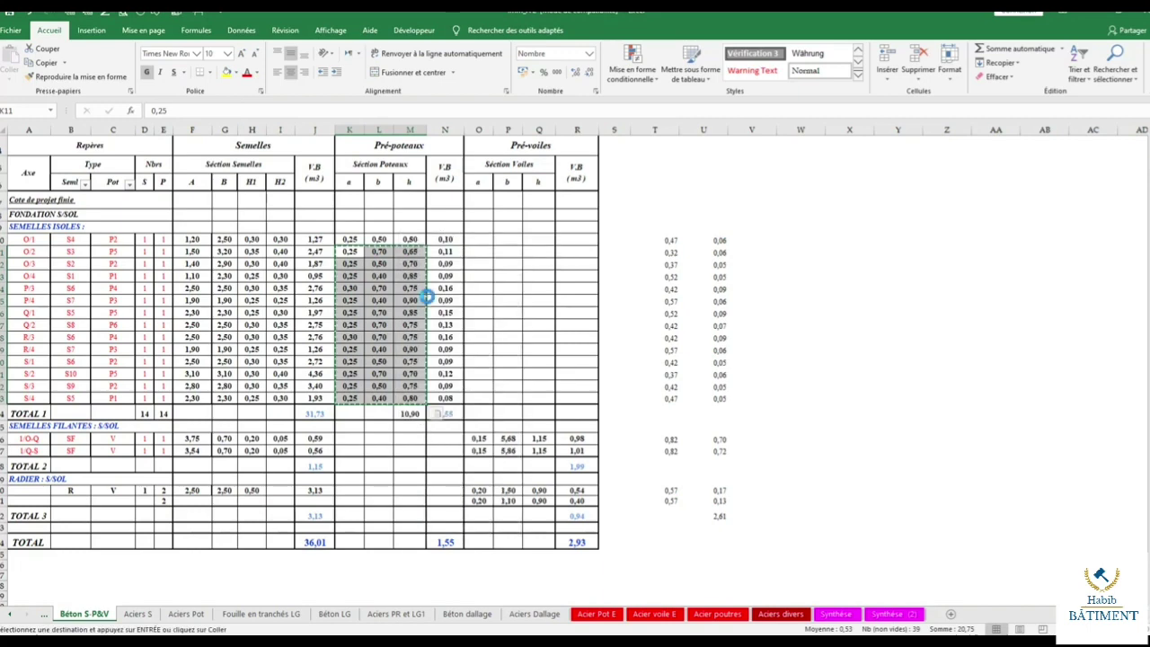
pyautogui.click(905, 616)
pyautogui.click(372, 258)
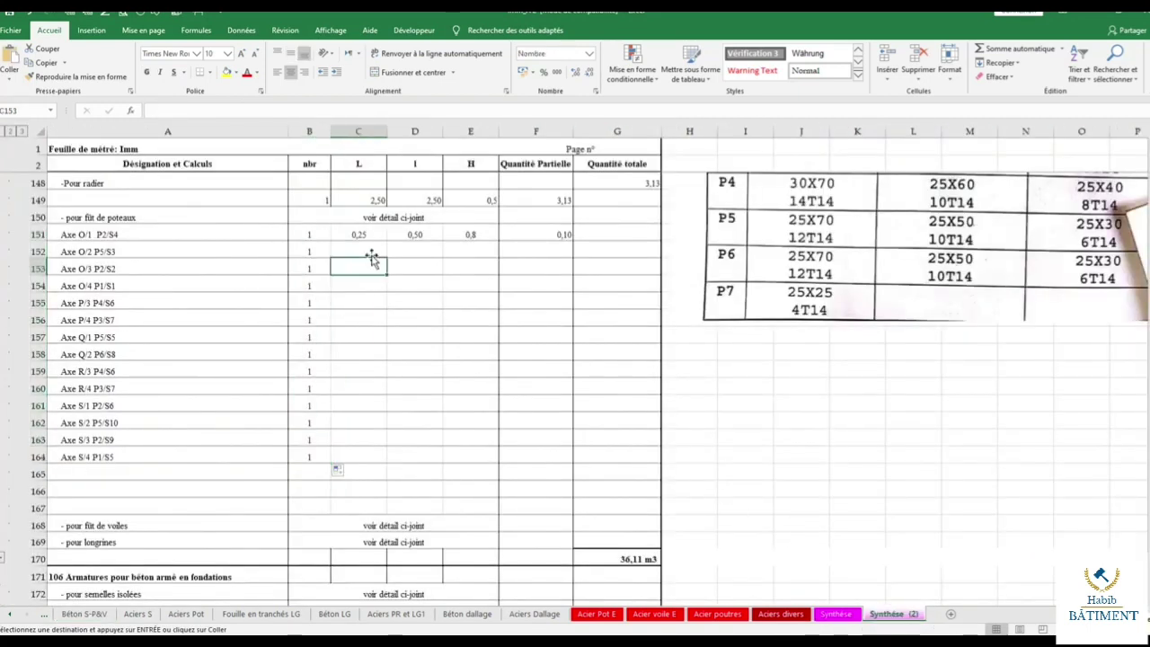
pyautogui.rightClick(373, 261)
pyautogui.click(393, 307)
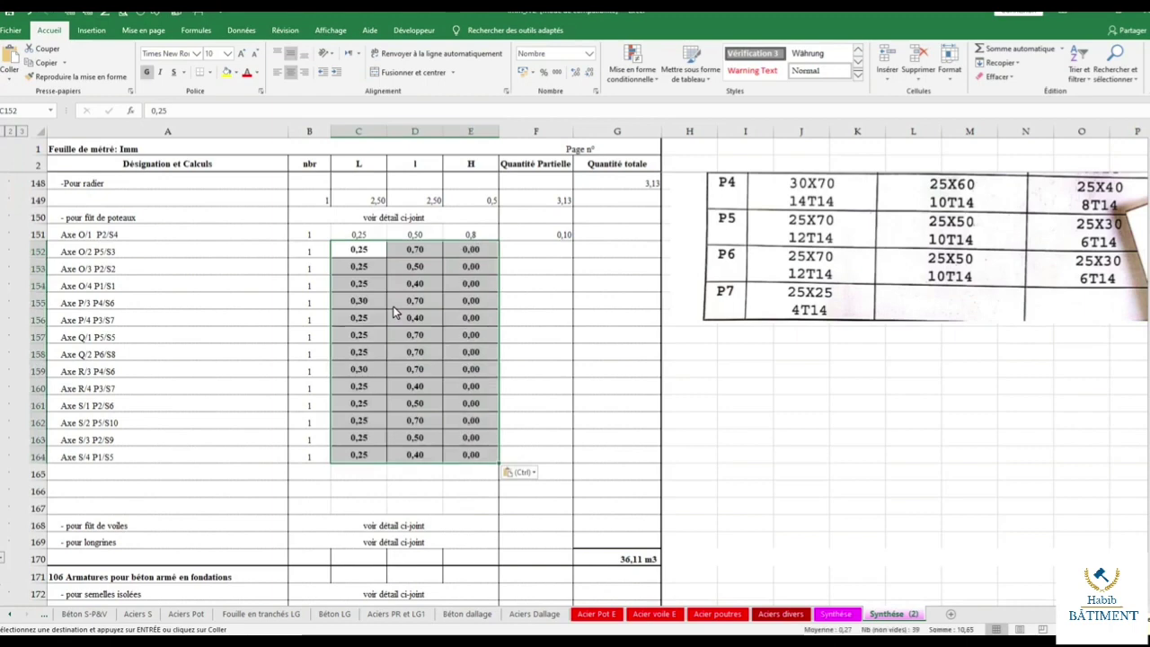
pyautogui.press('Delete')
pyautogui.rightClick(358, 253)
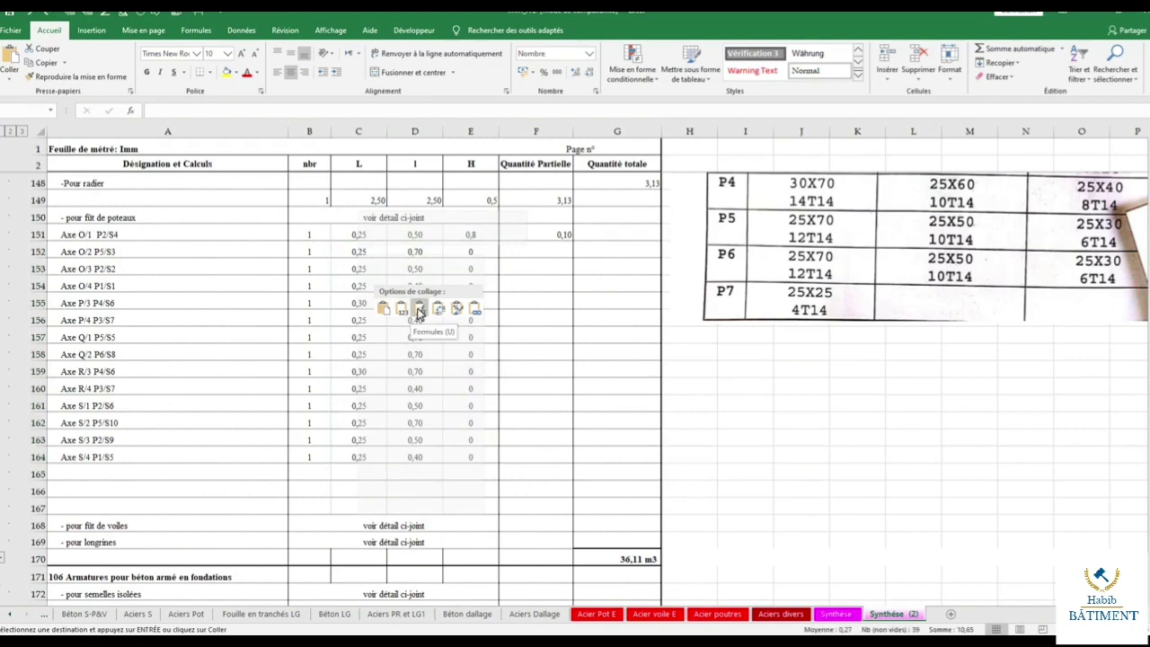
pyautogui.click(419, 311)
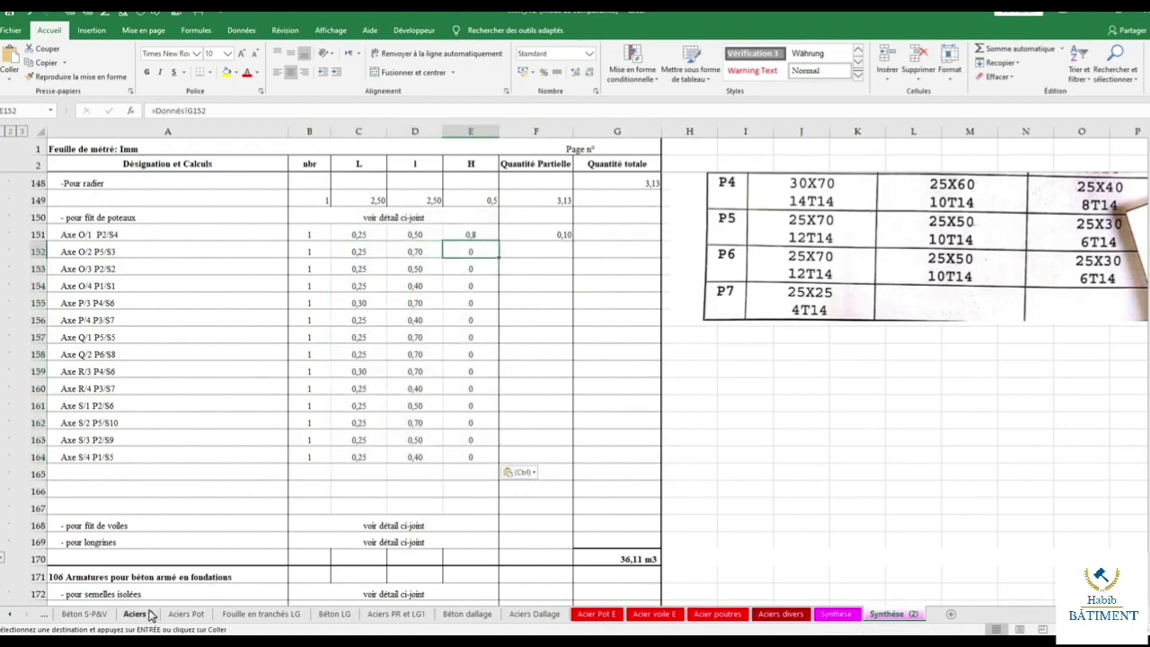
# Copy the stub heights from Béton S-P&V into E152 and check the value for axis O/3.
pyautogui.click(83, 613)
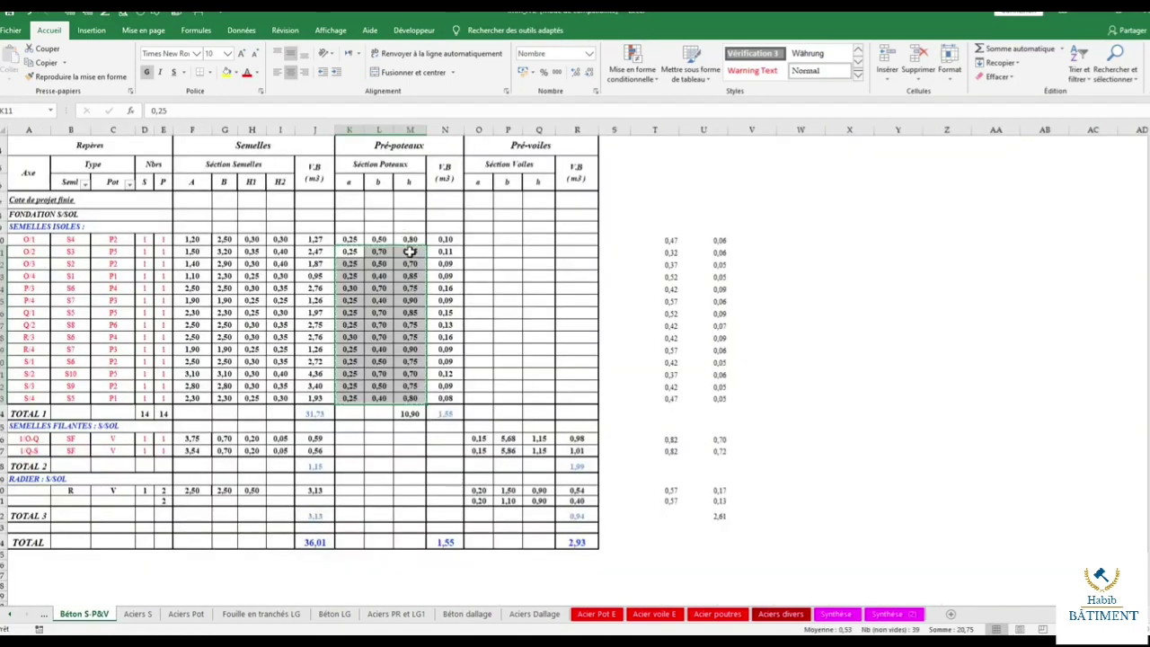
pyautogui.moveTo(409, 251); pyautogui.dragTo(410, 398)
pyautogui.rightClick(406, 331)
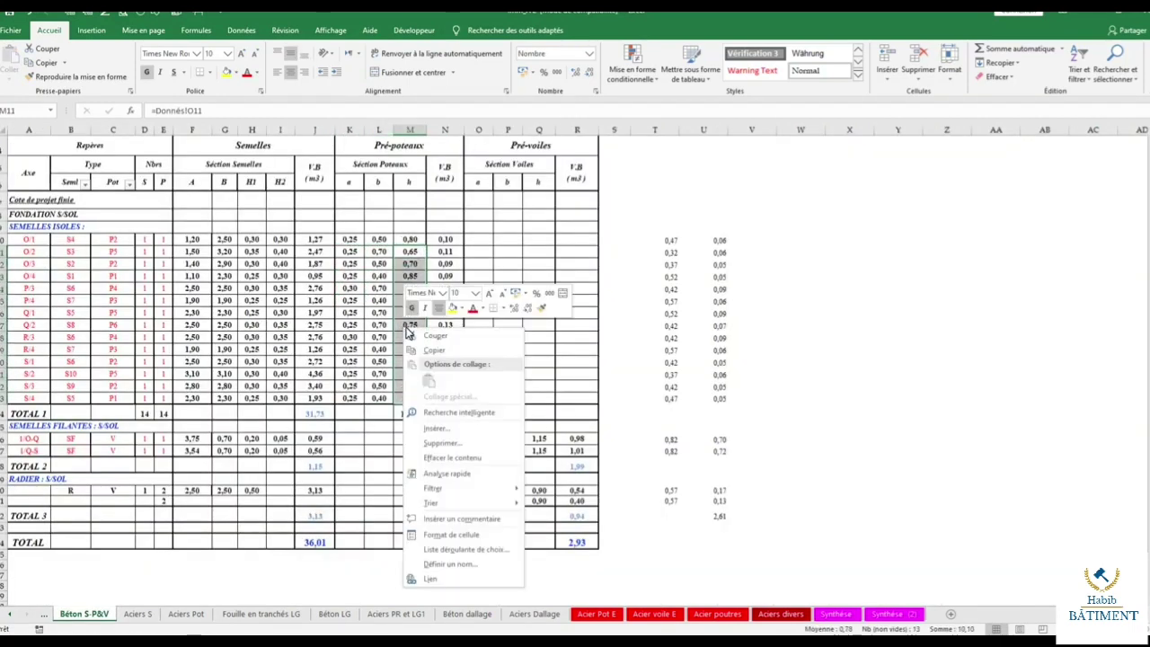
pyautogui.click(434, 350)
pyautogui.click(894, 614)
pyautogui.click(467, 250)
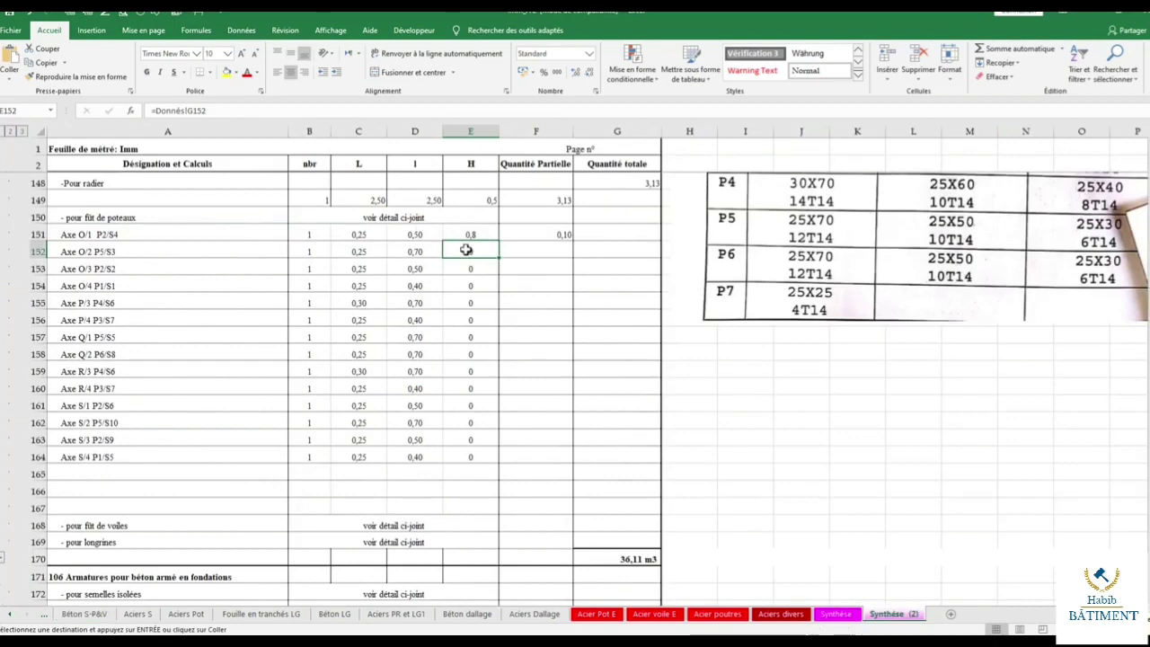
pyautogui.rightClick(466, 250)
pyautogui.click(510, 305)
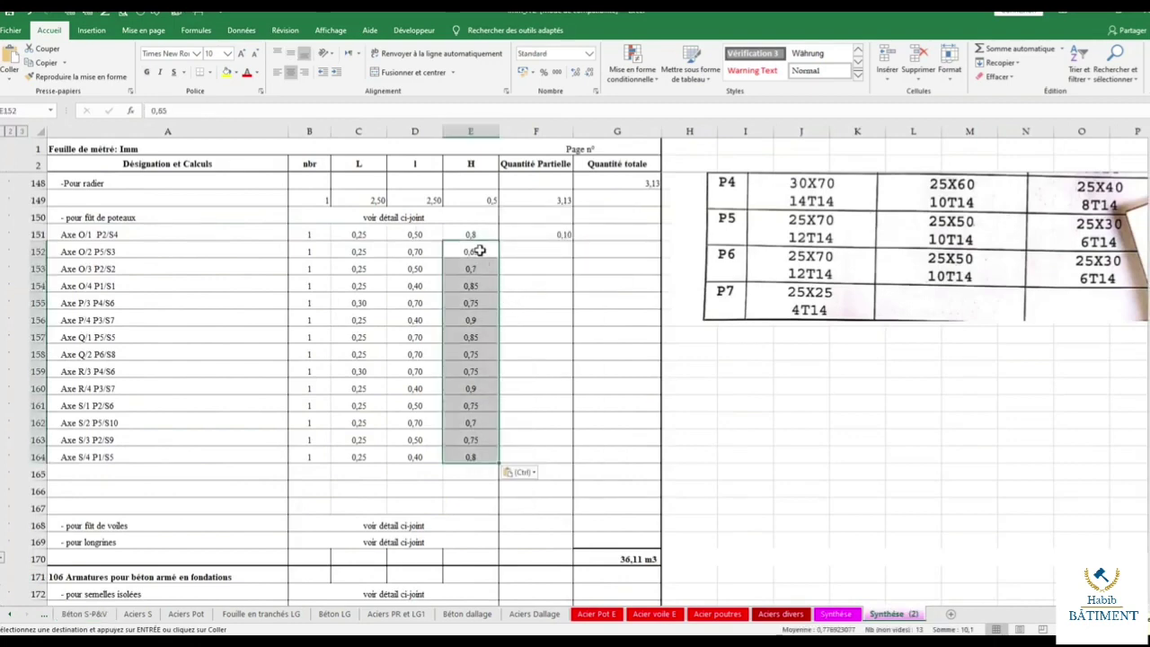
pyautogui.click(530, 288)
pyautogui.click(473, 268)
pyautogui.doubleClick(474, 268)
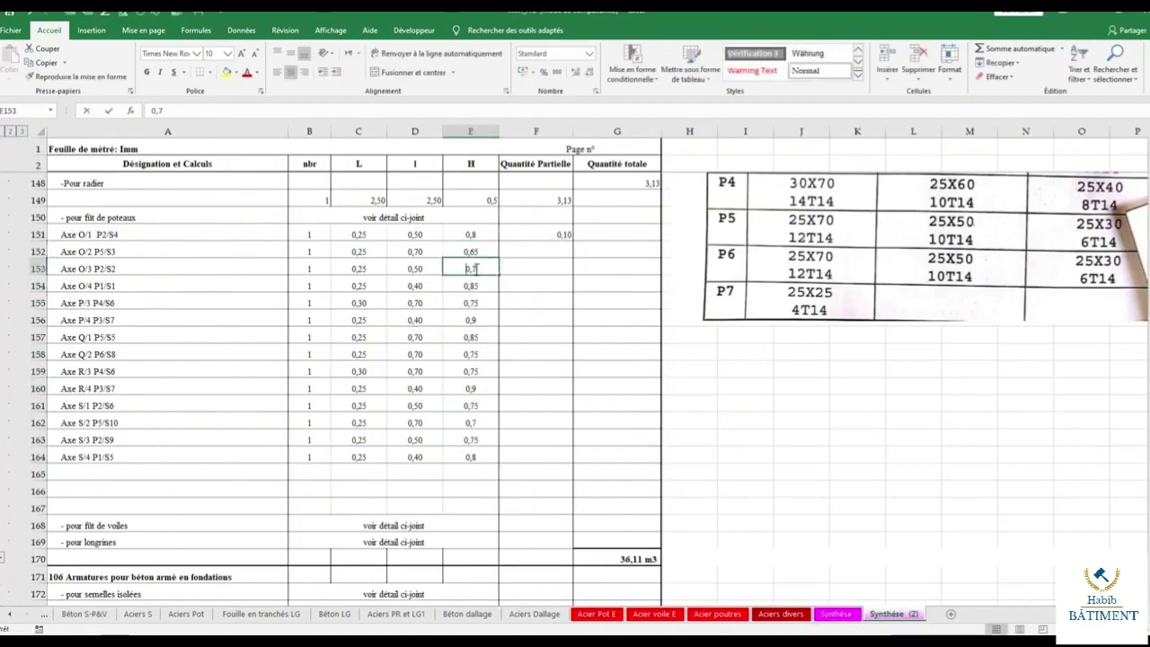
# Copy the partial volume formula from F151 down to row 164.
pyautogui.click(552, 234)
pyautogui.moveTo(572, 243); pyautogui.dragTo(541, 462)
pyautogui.scroll(2, 606, 331)
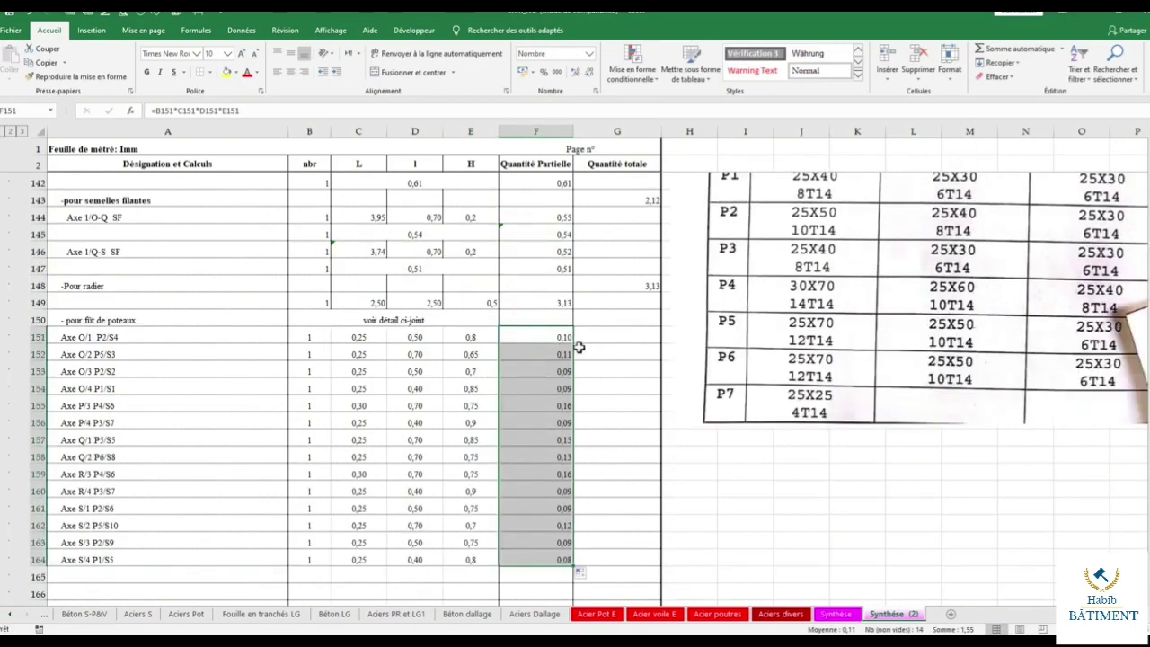
# Delete the 'voir détail ci-joint' note and enter =SOMME(F151:F164) in G150.
pyautogui.click(405, 321)
pyautogui.press('Delete')
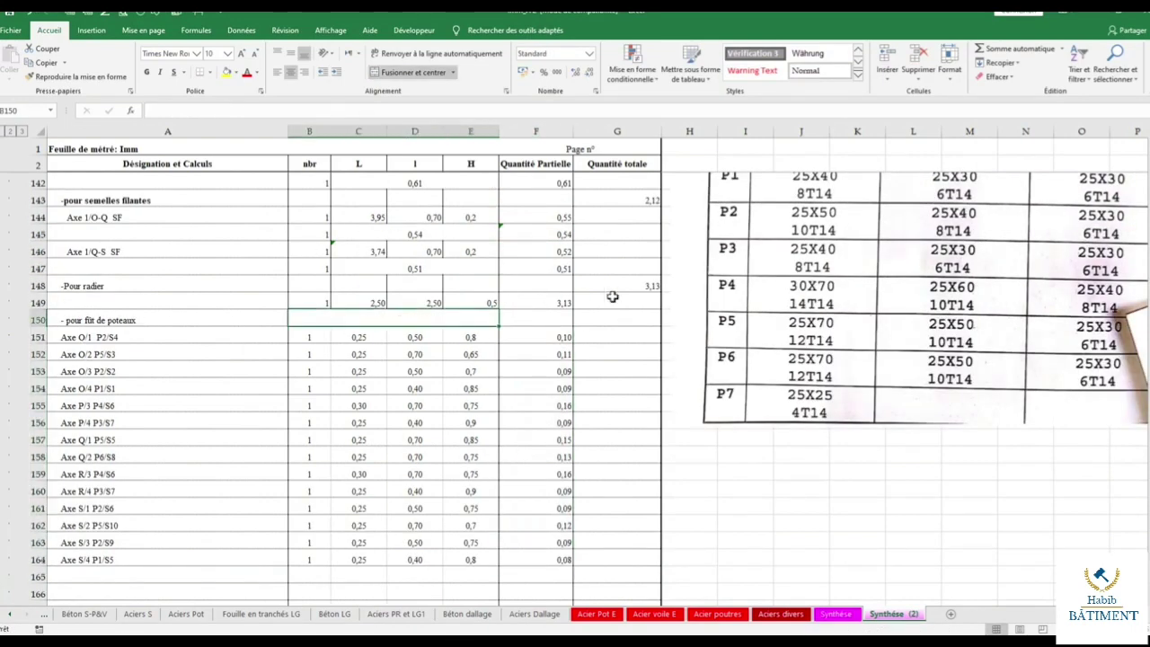
pyautogui.click(621, 319)
pyautogui.write('=')
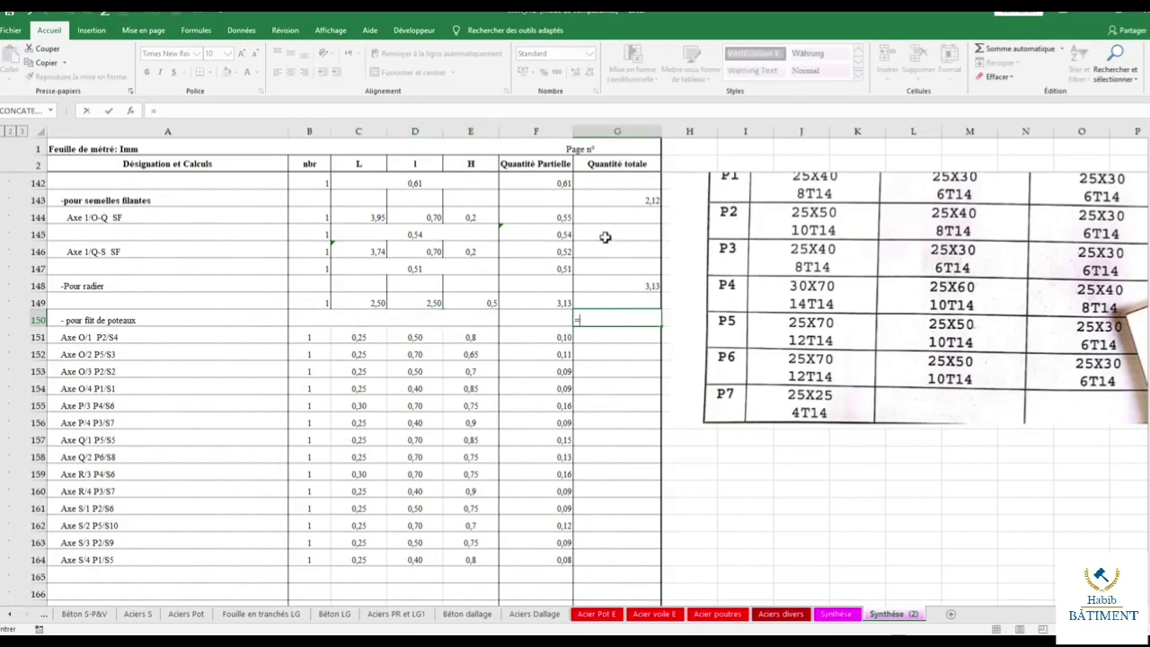
pyautogui.write('SOMME(')
pyautogui.moveTo(536, 338); pyautogui.dragTo(534, 554)
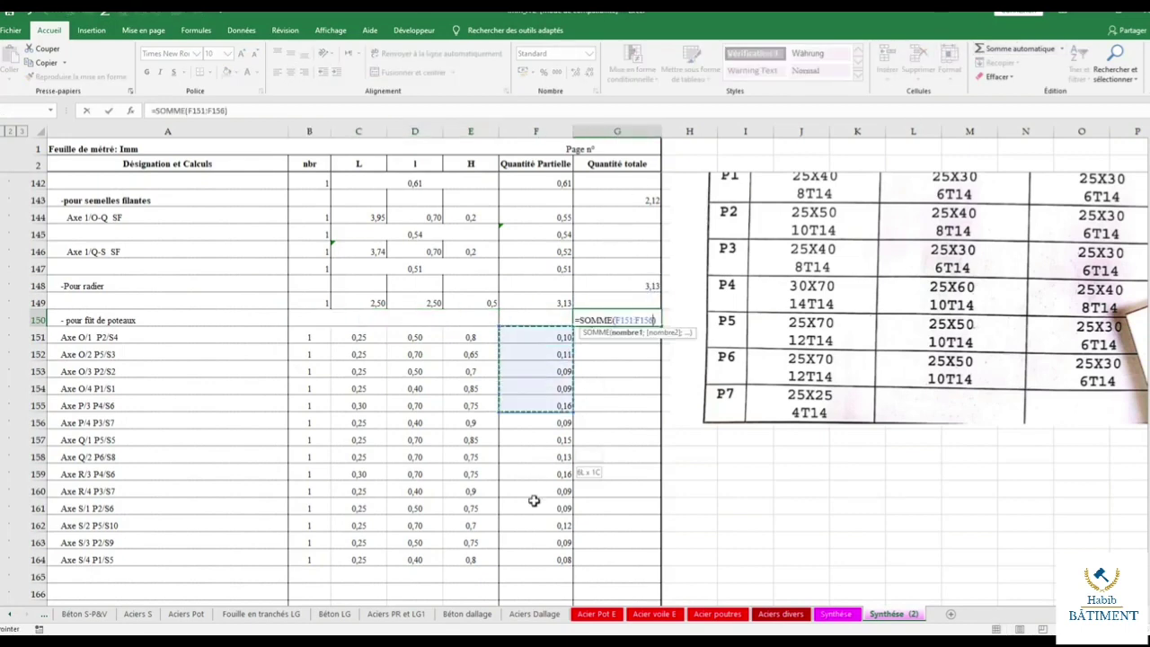
pyautogui.press('Return')
pyautogui.scroll(-3, 538, 544)
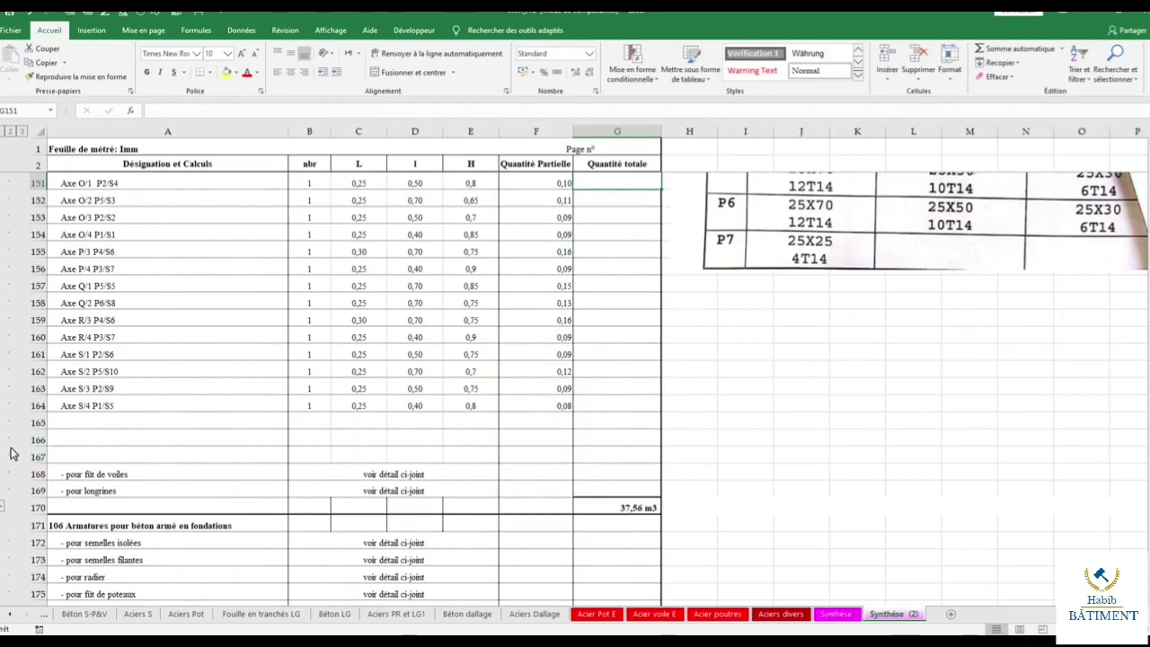
# Delete empty rows 165–167 and insert fresh rows above 'pour longrines'.
pyautogui.moveTo(34, 423); pyautogui.dragTo(41, 456)
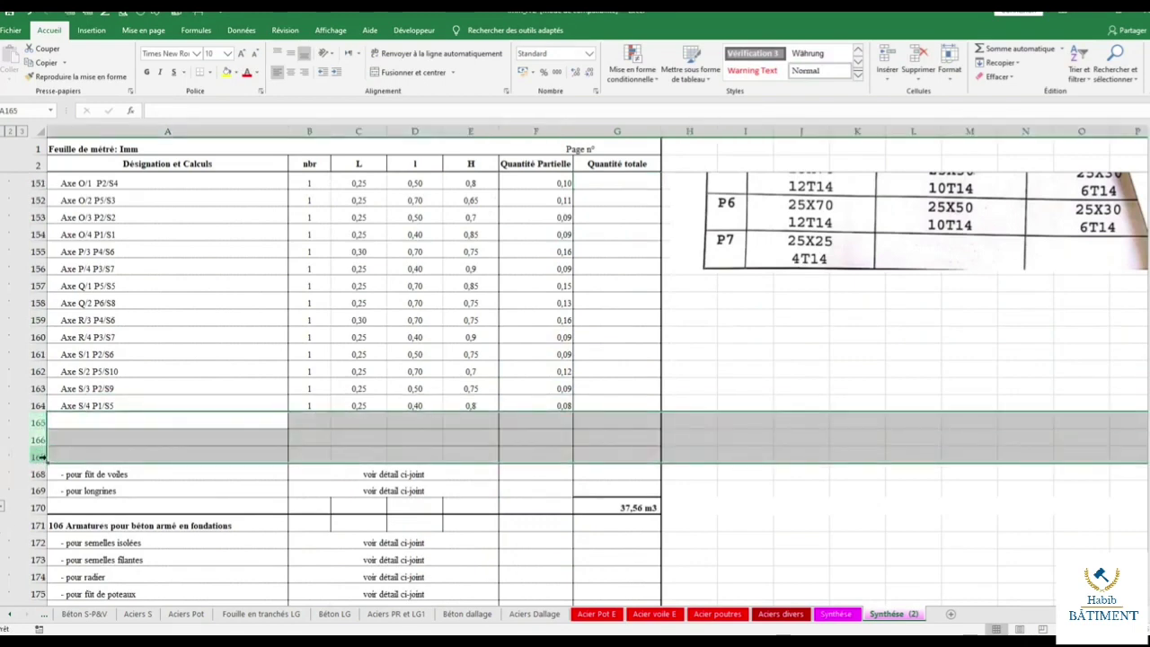
pyautogui.hotkey('ctrl', '-')
pyautogui.click(39, 437)
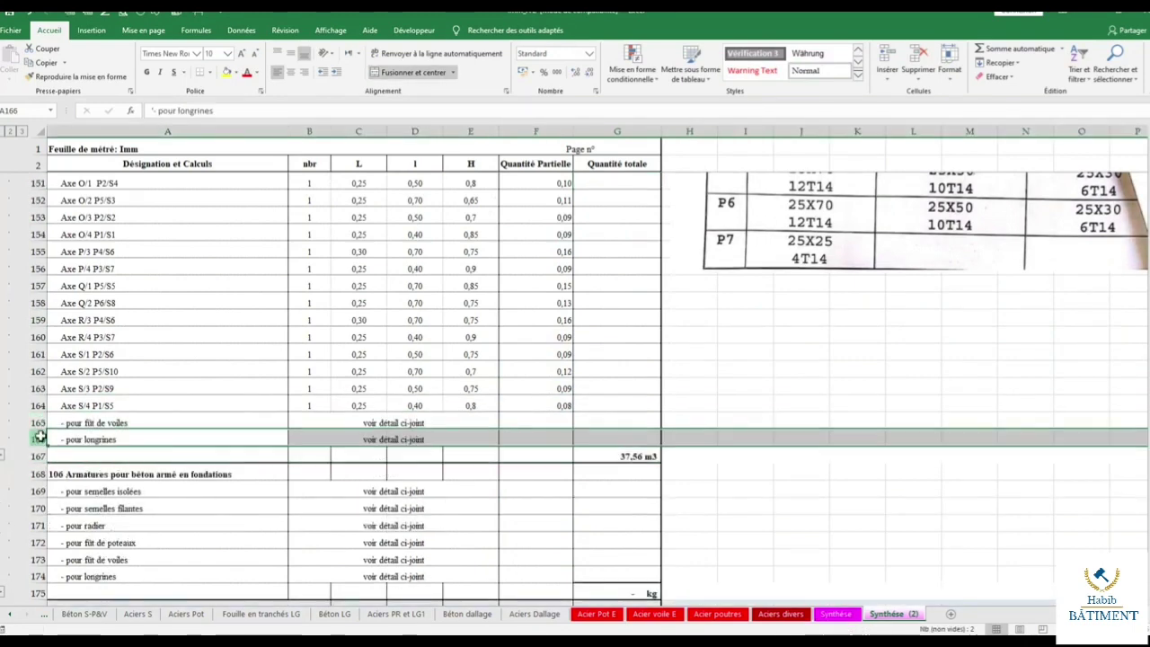
pyautogui.hotkey('ctrl', '+')
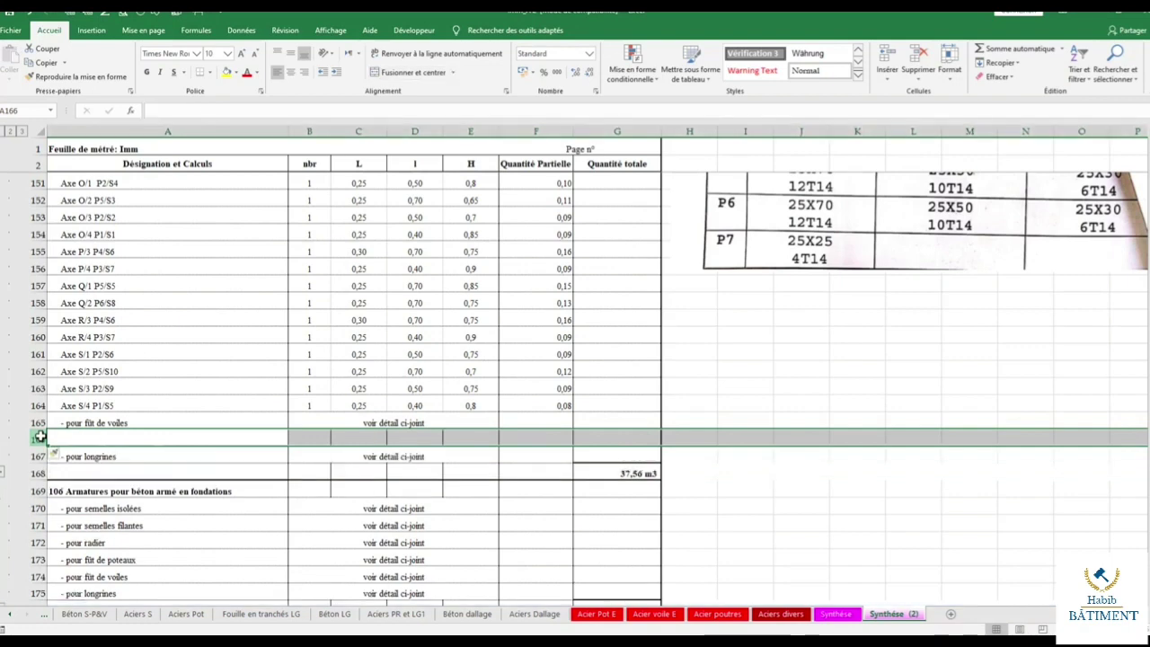
pyautogui.hotkey('ctrl', '+')
pyautogui.hotkey('ctrl', '+')
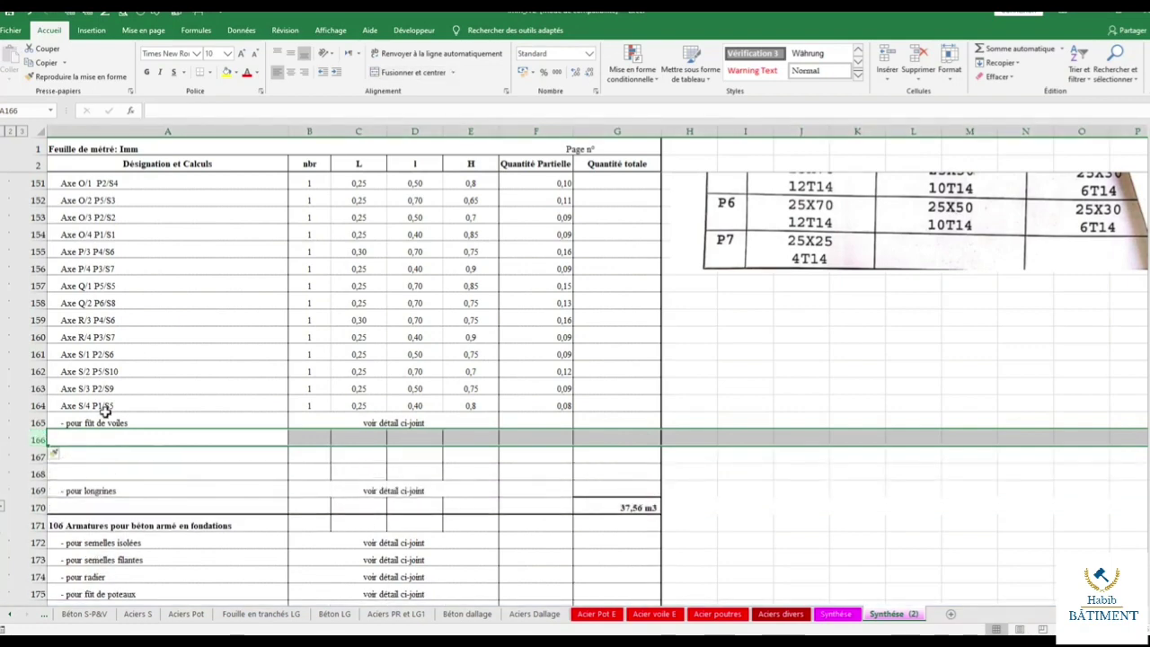
# Copy the axis label formula from A164 into A166, checking the Béton S-P&V source table.
pyautogui.click(122, 406)
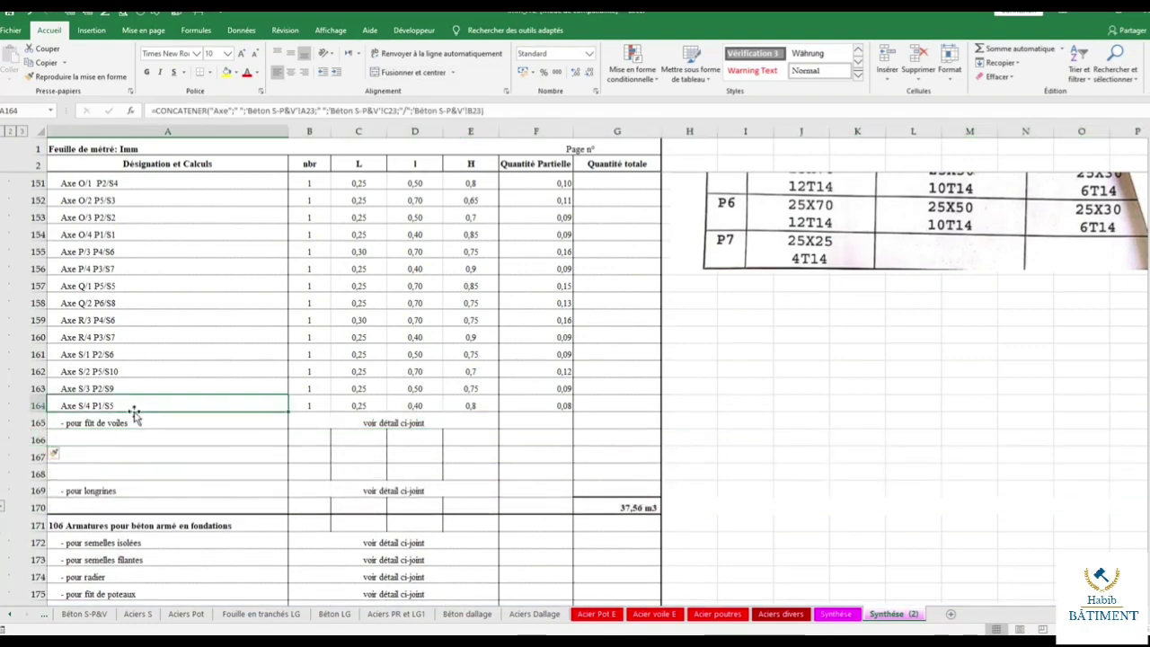
pyautogui.hotkey('ctrl', 'c')
pyautogui.click(133, 439)
pyautogui.press('Return')
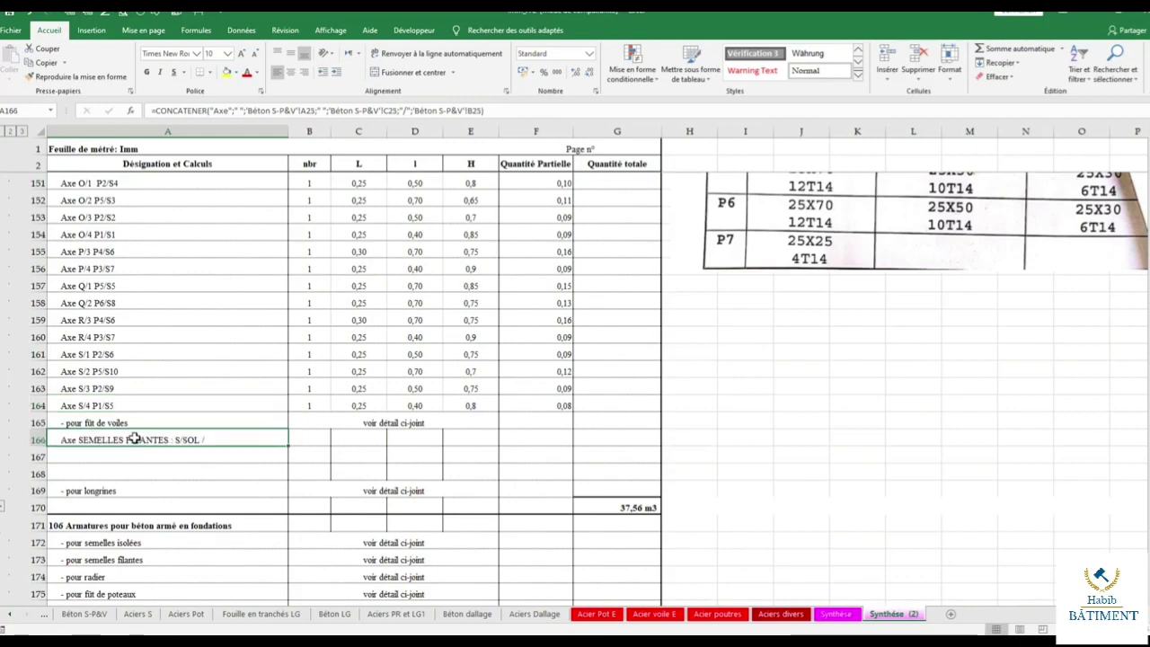
pyautogui.click(84, 613)
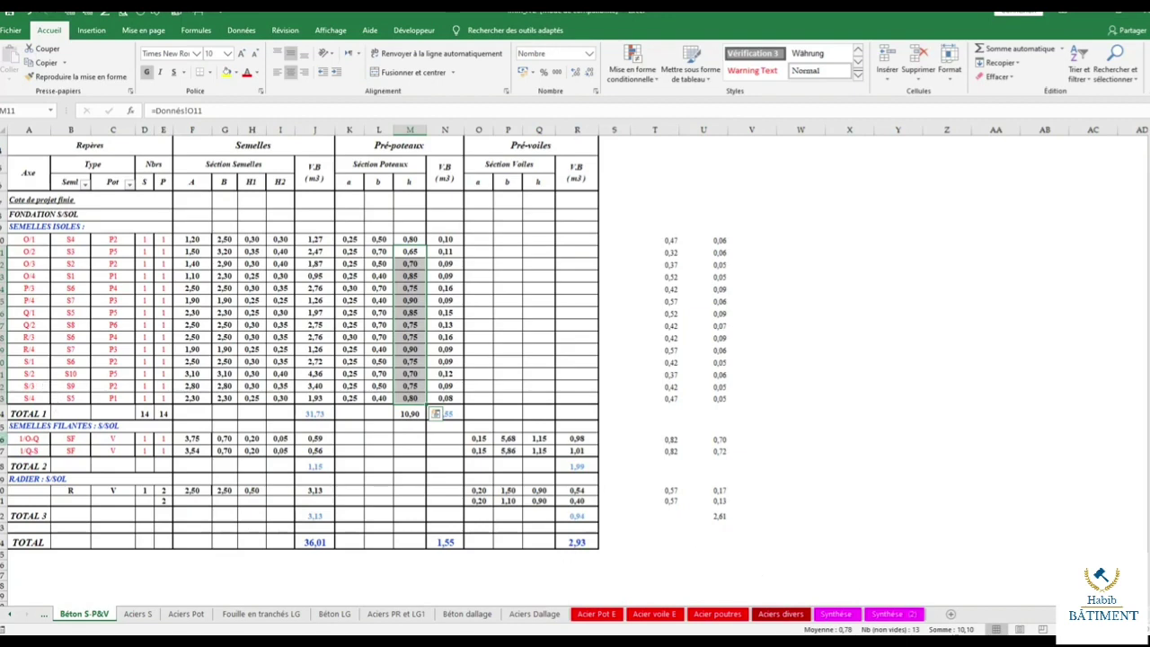
pyautogui.click(893, 614)
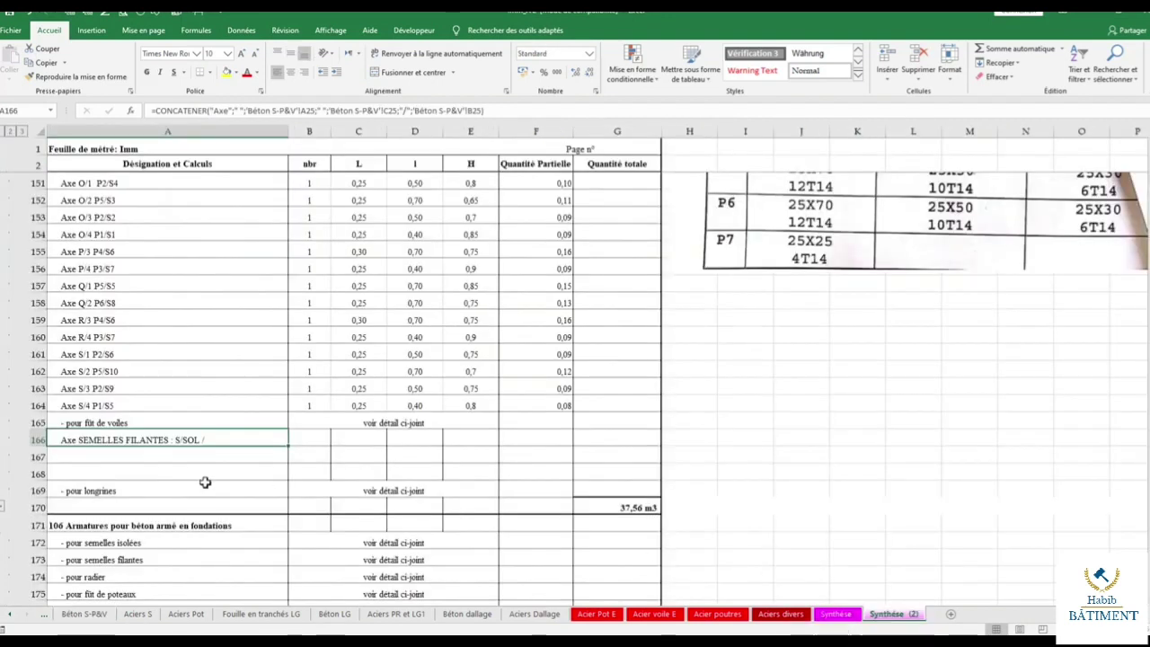
# Change A166's C25 reference to C26 and extend the wall label into A167.
pyautogui.doubleClick(144, 440)
pyautogui.write('6')
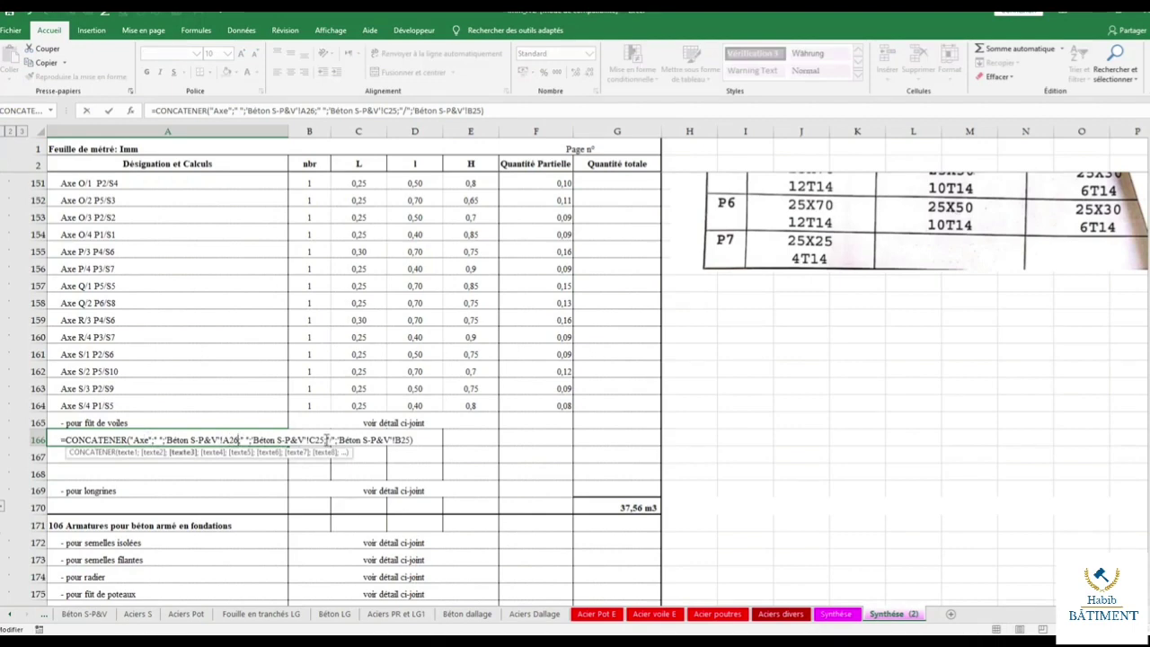
pyautogui.click(323, 439)
pyautogui.press('BackSpace')
pyautogui.write('6')
pyautogui.click(410, 440)
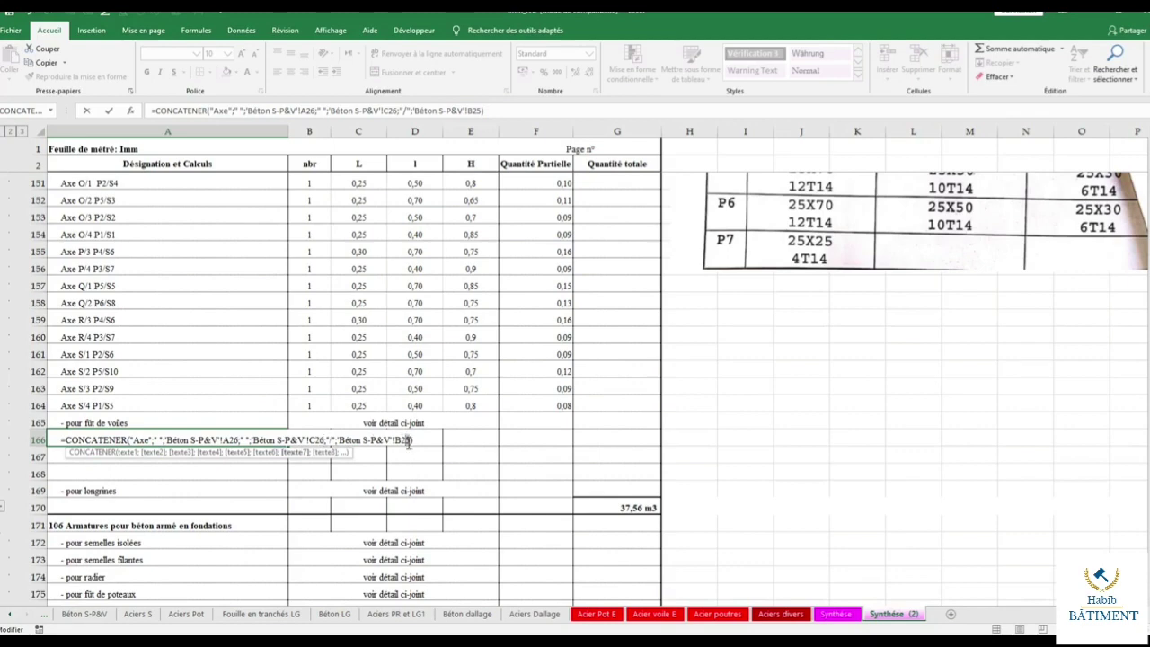
pyautogui.press('Return')
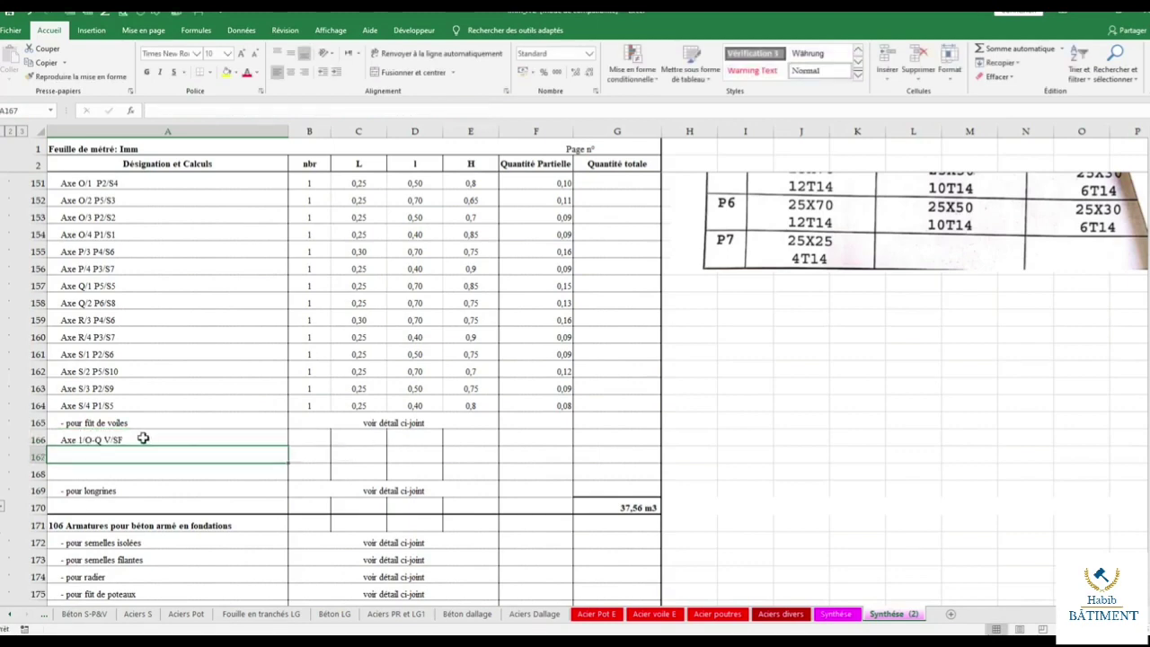
pyautogui.doubleClick(142, 439)
pyautogui.press('Escape')
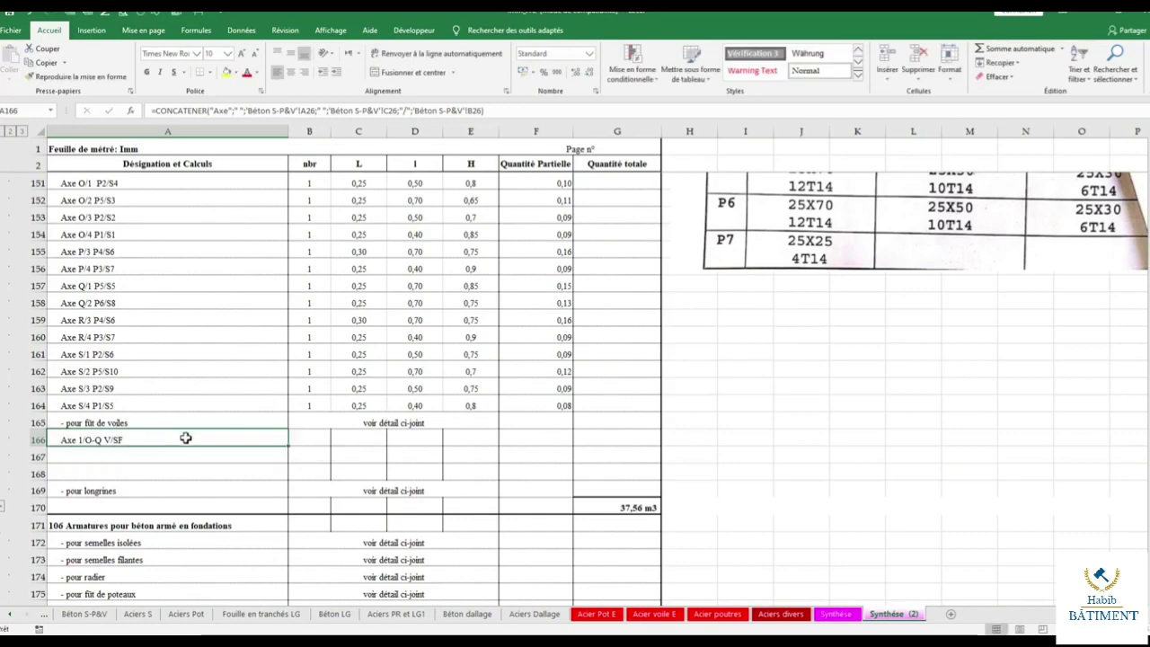
pyautogui.moveTo(289, 447); pyautogui.dragTo(289, 463)
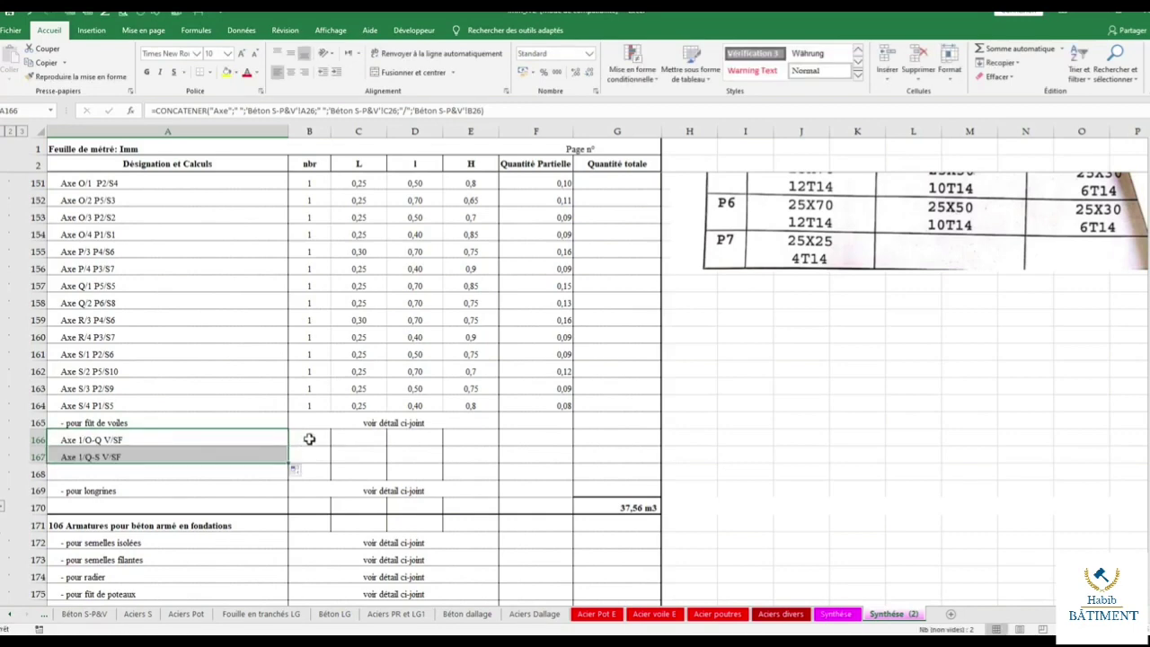
# Enter a count of 1 in B166 and B167.
pyautogui.click(309, 437)
pyautogui.write('1')
pyautogui.press('Return')
pyautogui.write('1')
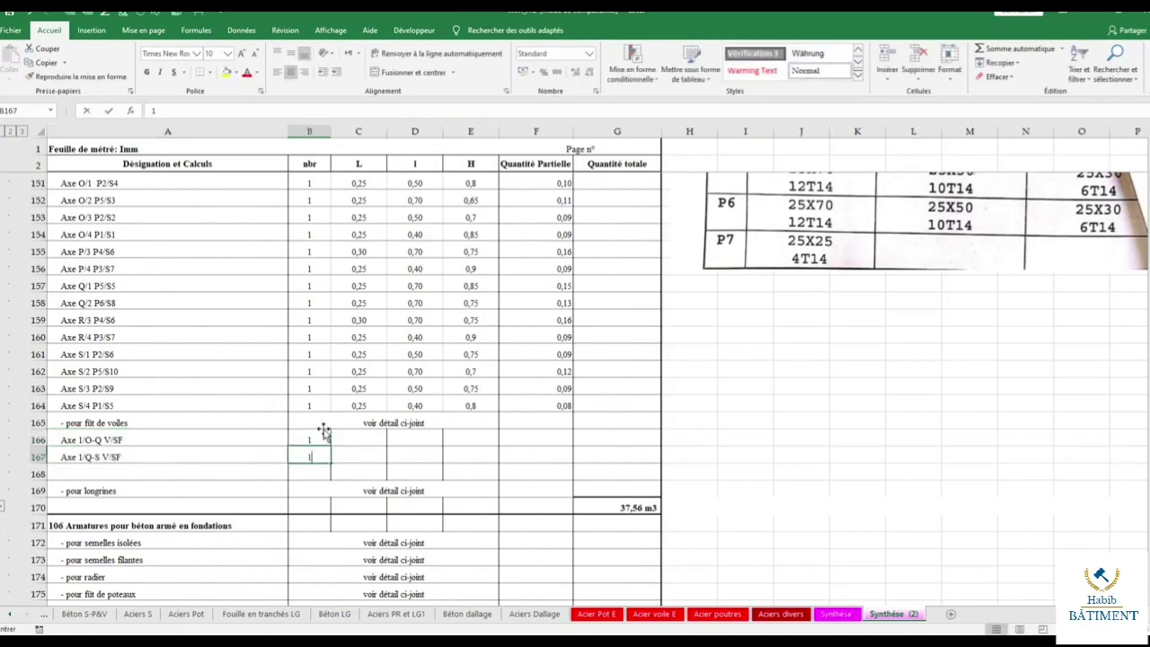
pyautogui.press('Return')
# Orbit around the foundation model and tape-measure a distance along the magenta wall.
pyautogui.click(86, 614)
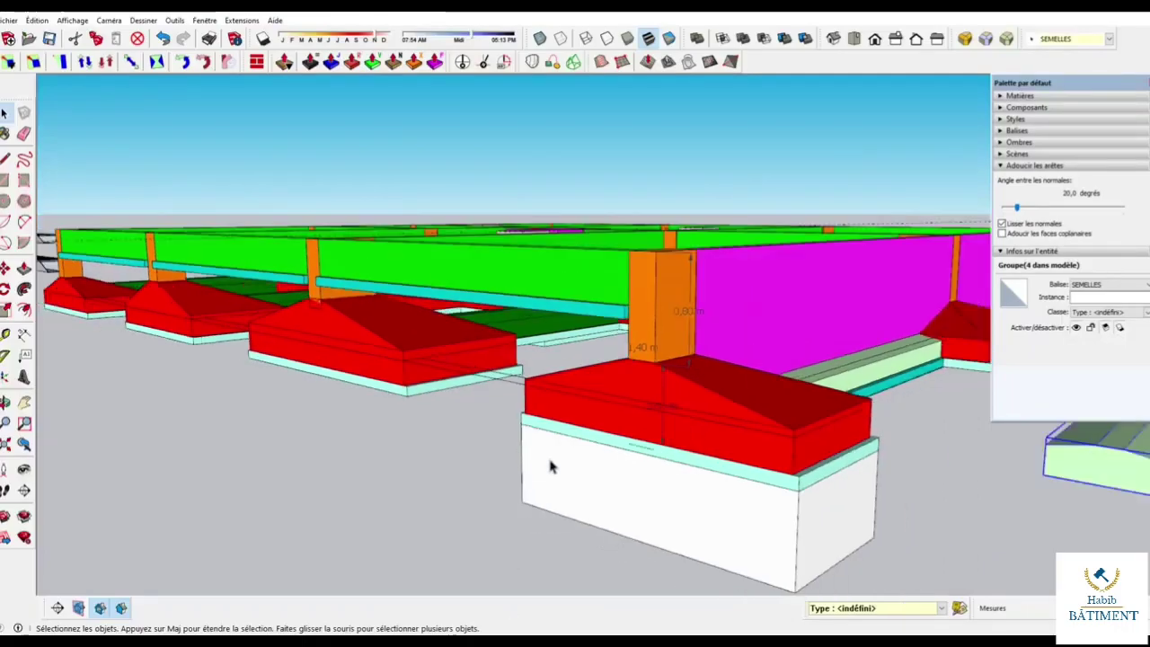
pyautogui.scroll(-5, 435, 424)
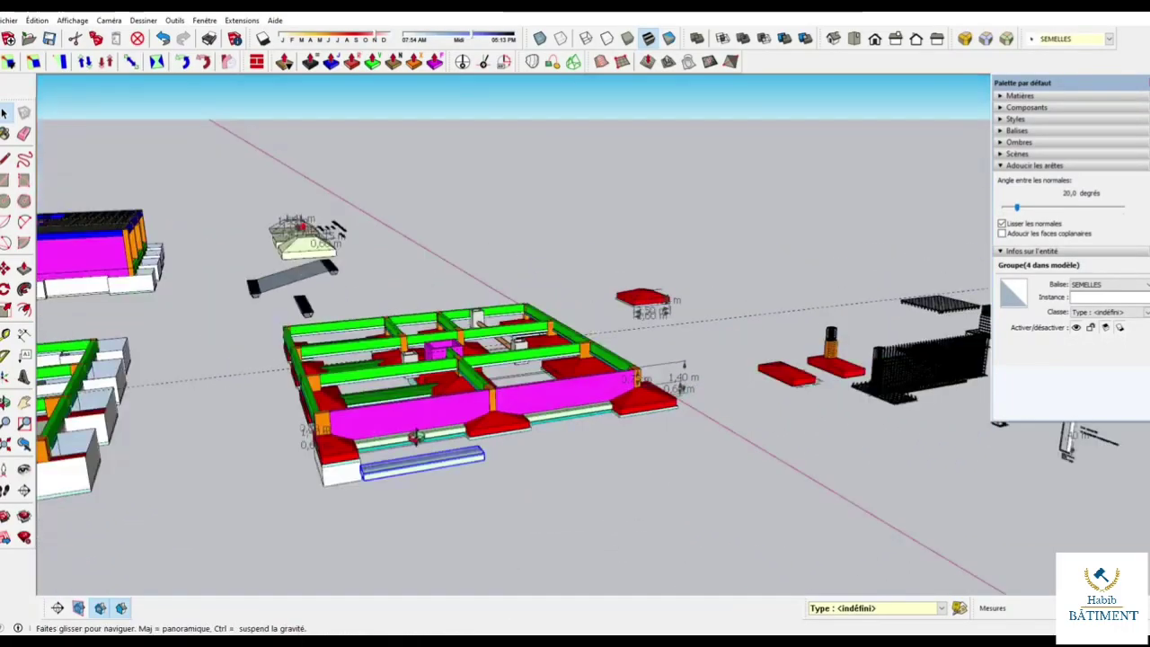
pyautogui.scroll(3, 518, 426)
pyautogui.scroll(3, 584, 428)
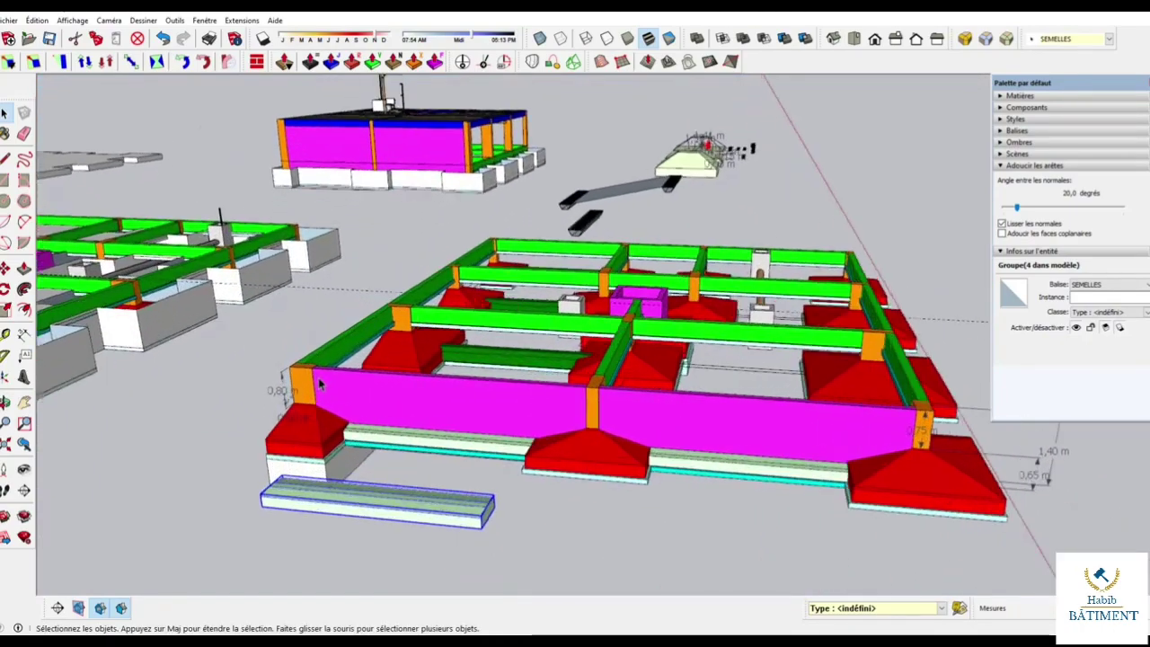
pyautogui.scroll(3, 701, 431)
pyautogui.scroll(3, 808, 435)
pyautogui.moveTo(824, 437); pyautogui.dragTo(476, 476)
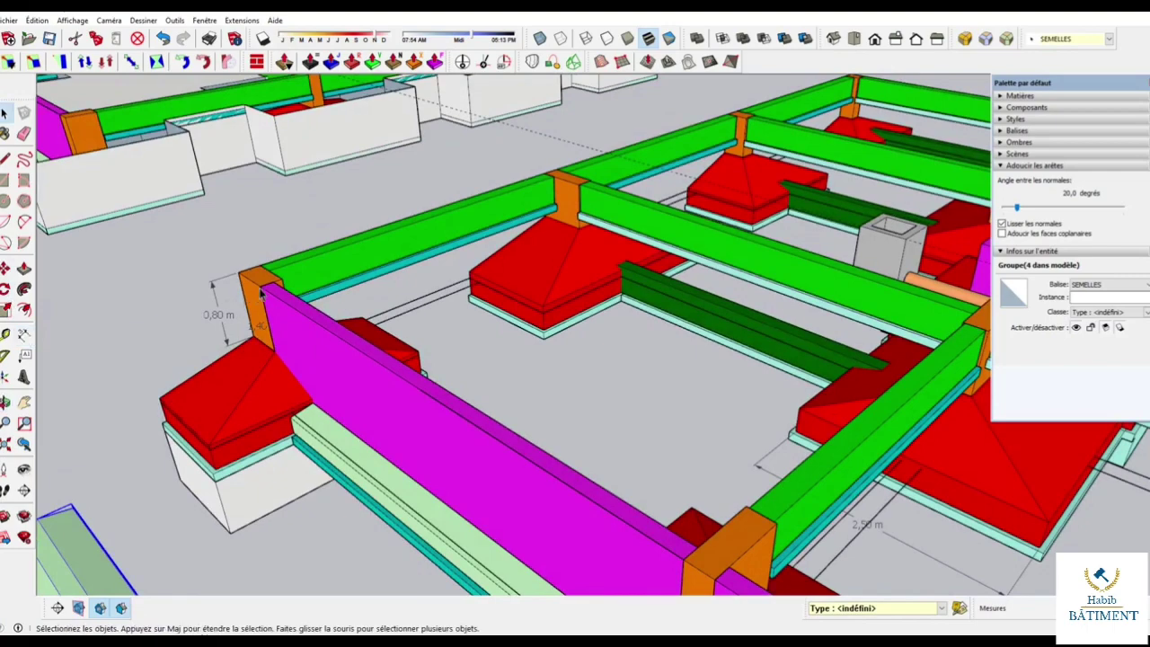
pyautogui.click(263, 294)
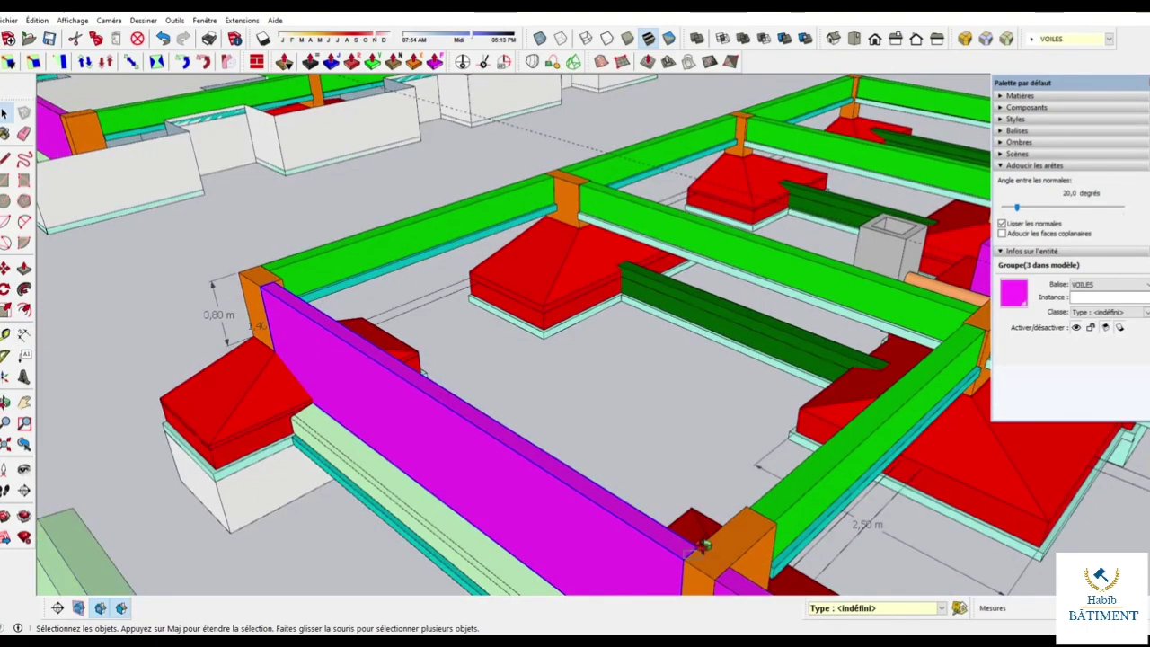
pyautogui.click(6, 335)
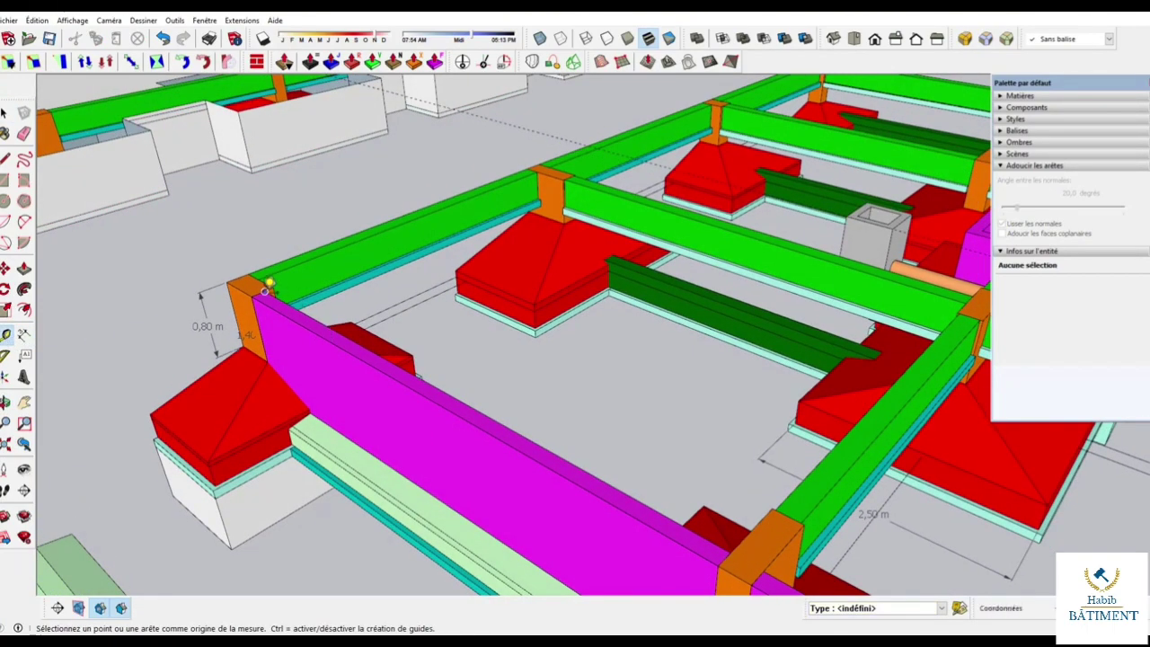
pyautogui.click(265, 292)
pyautogui.click(732, 544)
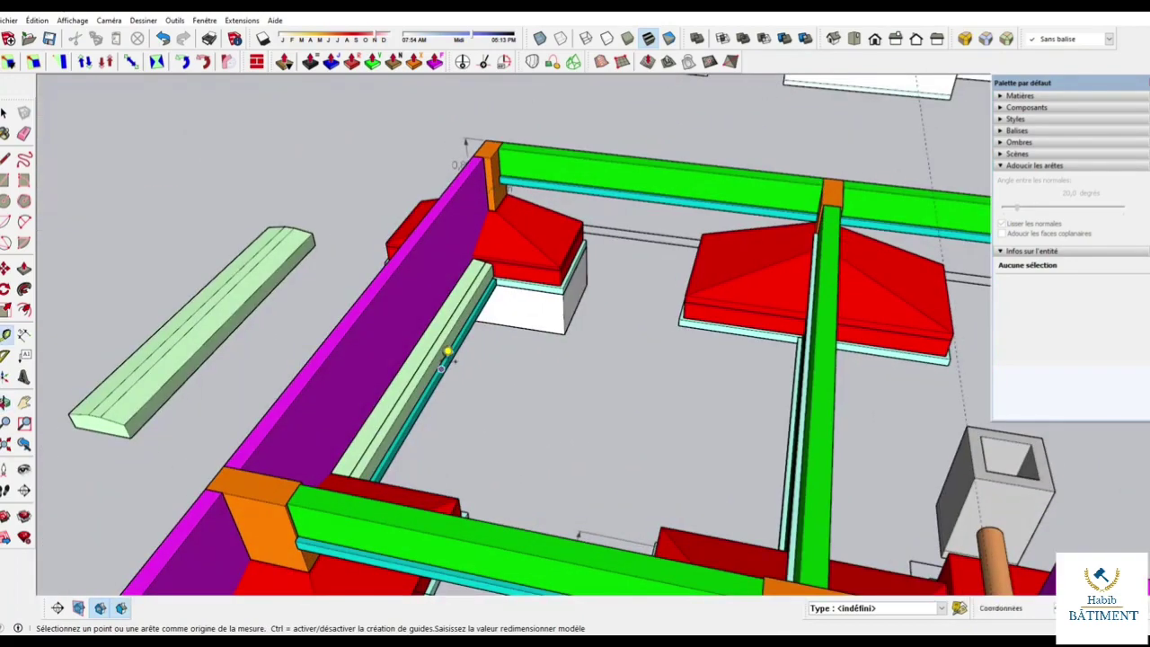
pyautogui.moveTo(447, 353); pyautogui.dragTo(688, 365)
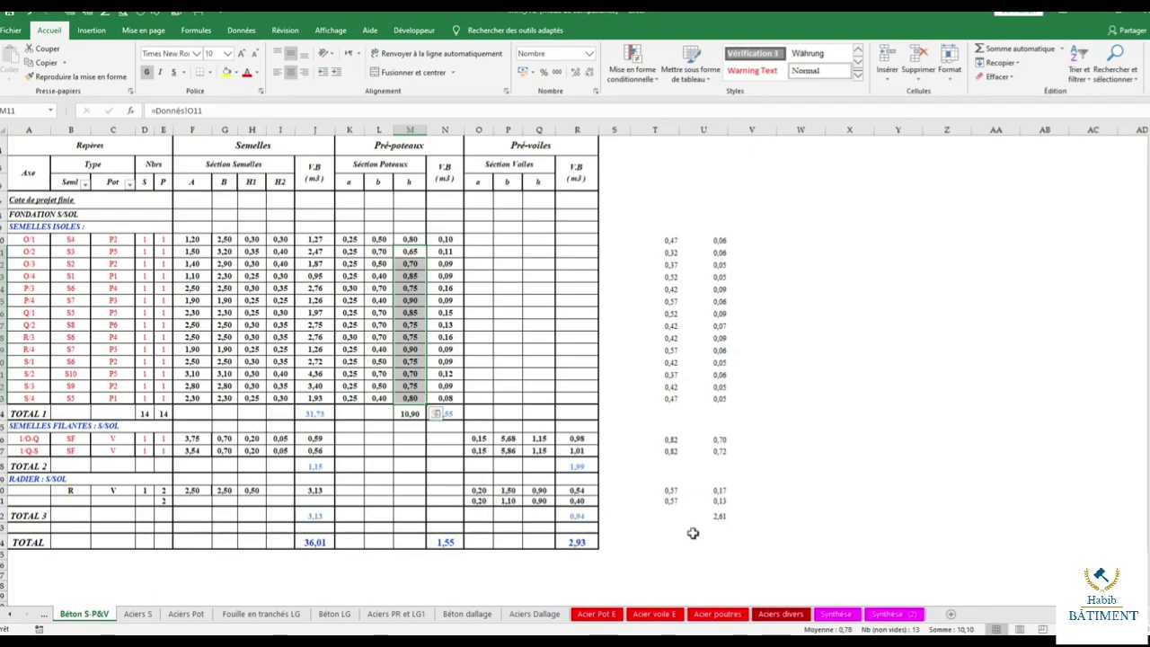
# Copy the wall lengths 5,68/5,86 and heights from Béton S-P&V into row 166 as values.
pyautogui.click(885, 614)
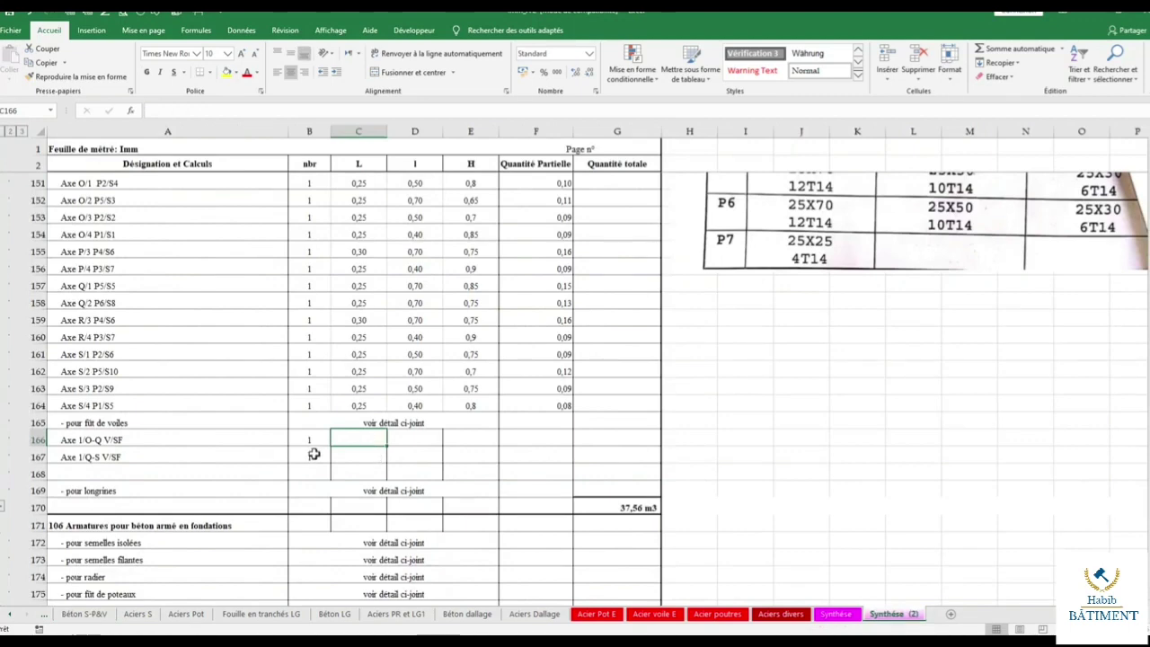
pyautogui.click(86, 615)
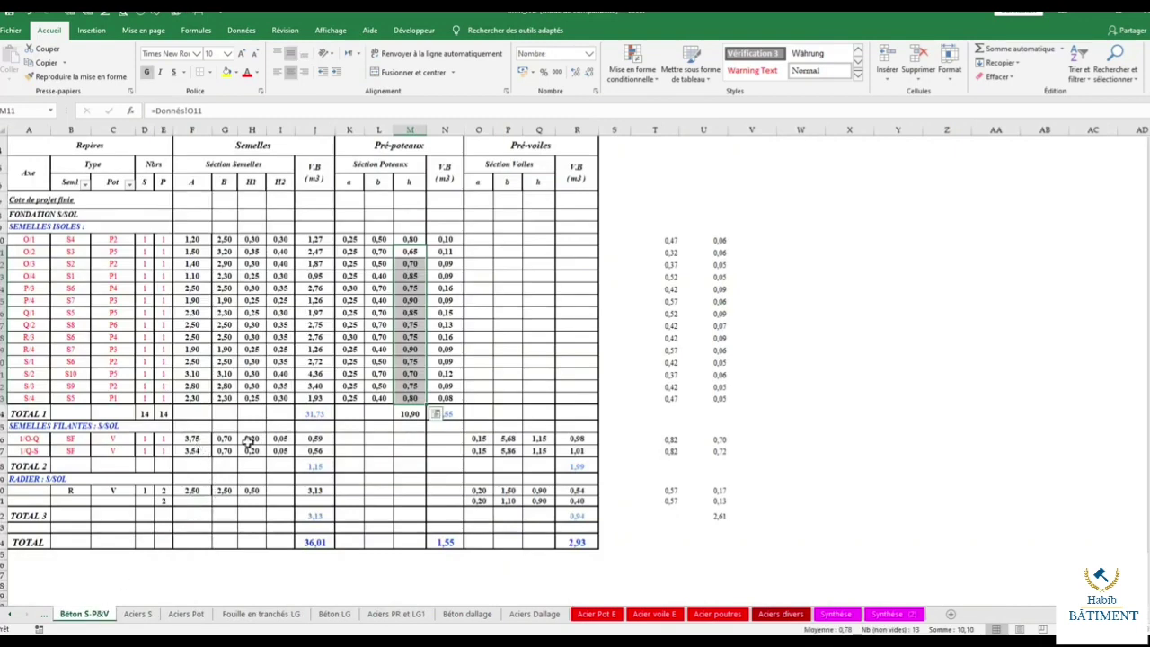
pyautogui.moveTo(508, 437); pyautogui.dragTo(538, 450)
pyautogui.rightClick(510, 440)
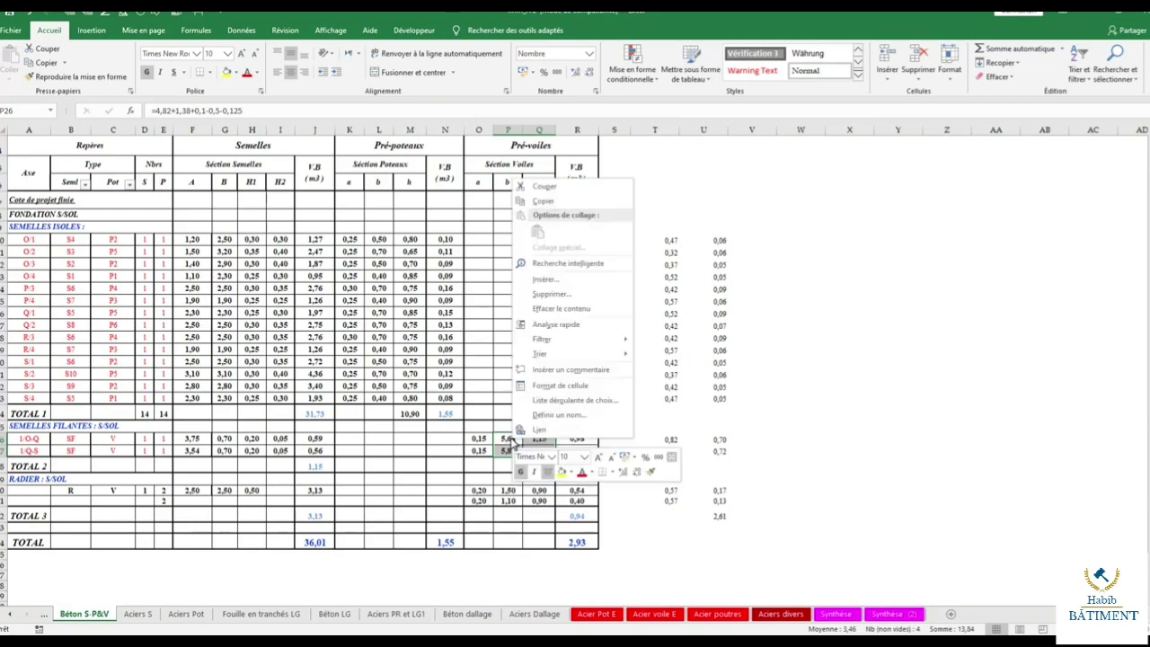
pyautogui.click(543, 201)
pyautogui.click(890, 613)
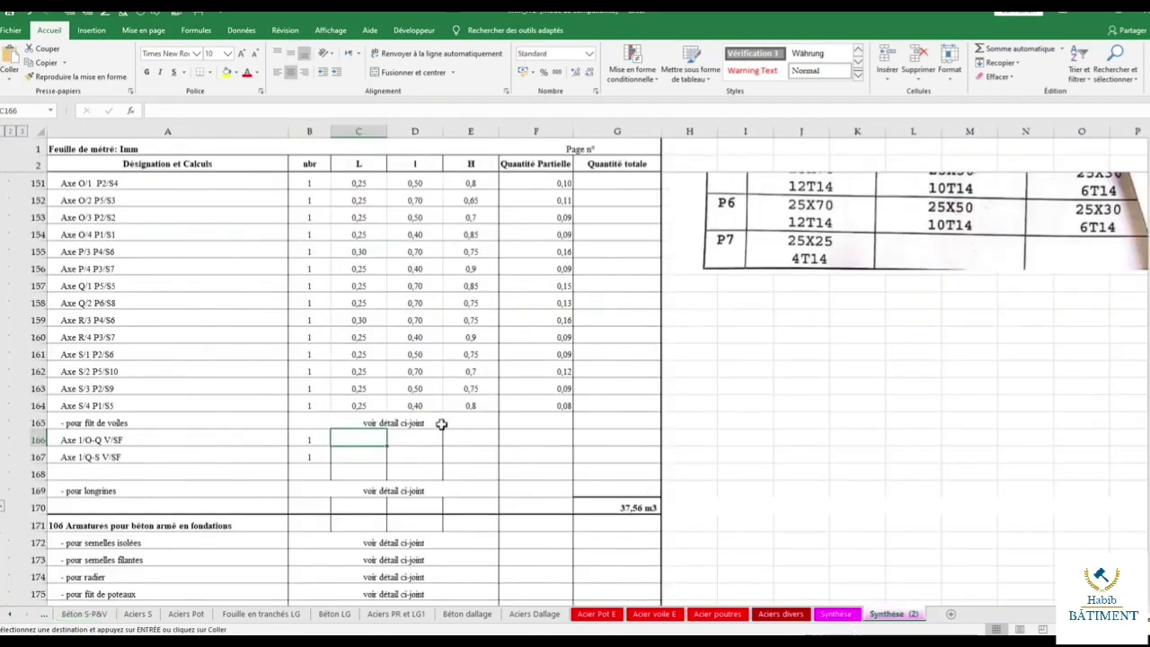
pyautogui.rightClick(340, 439)
pyautogui.click(403, 235)
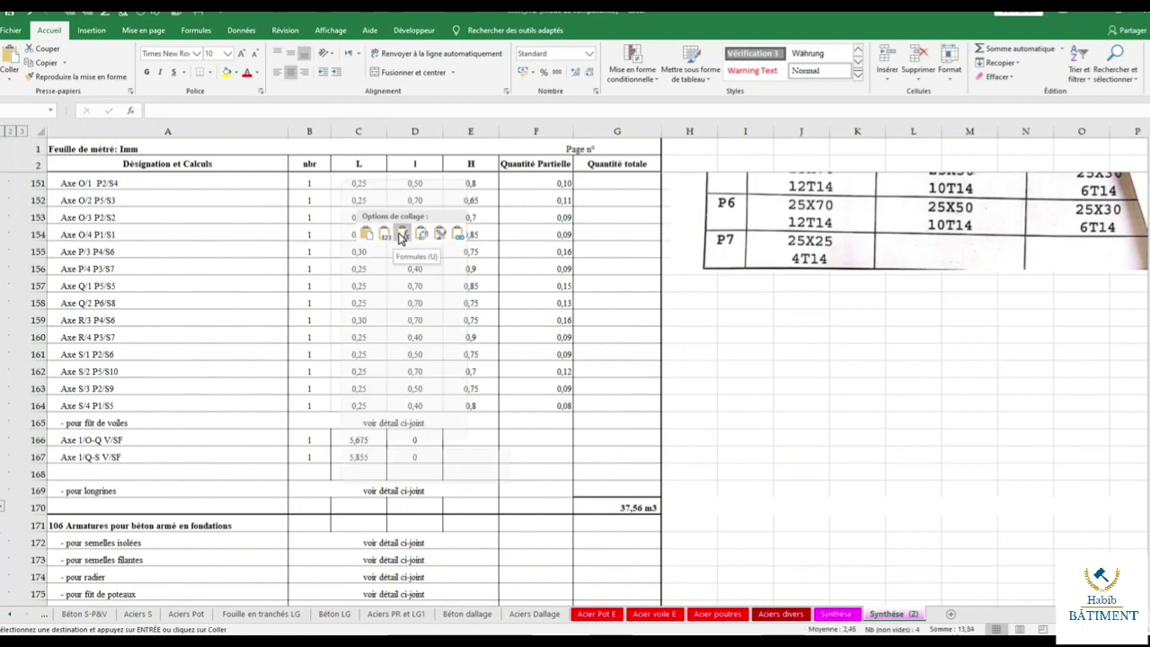
pyautogui.click(390, 236)
# Move the 1,15 heights into column E and enter width 0,15 for both wall rows.
pyautogui.click(455, 436)
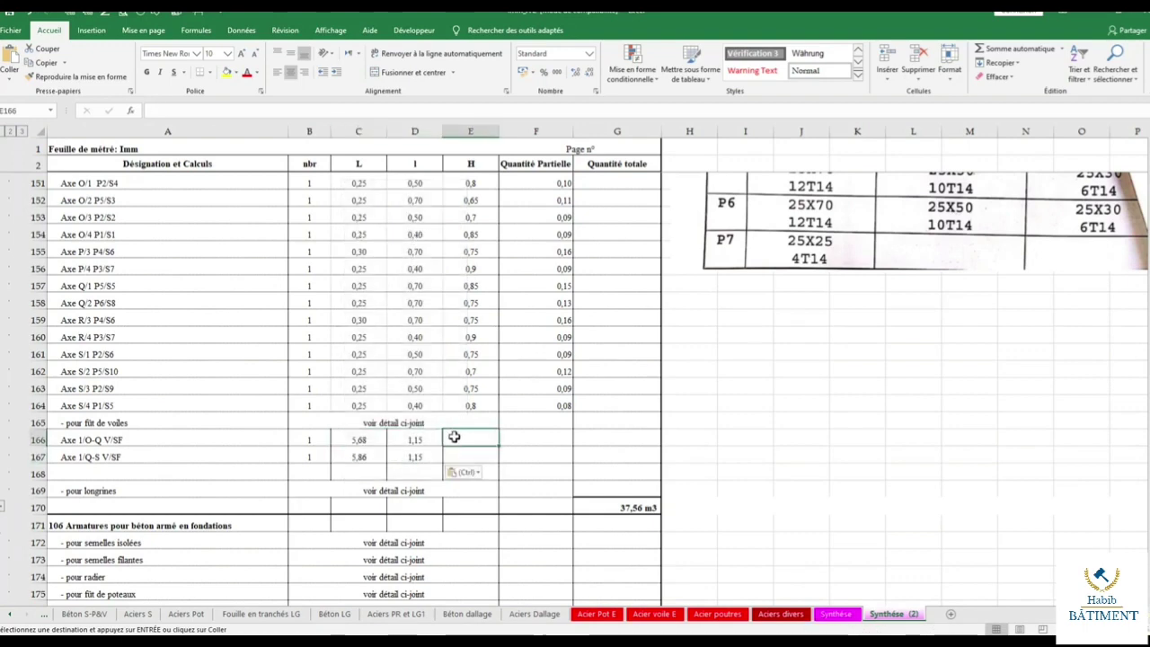
pyautogui.click(417, 438)
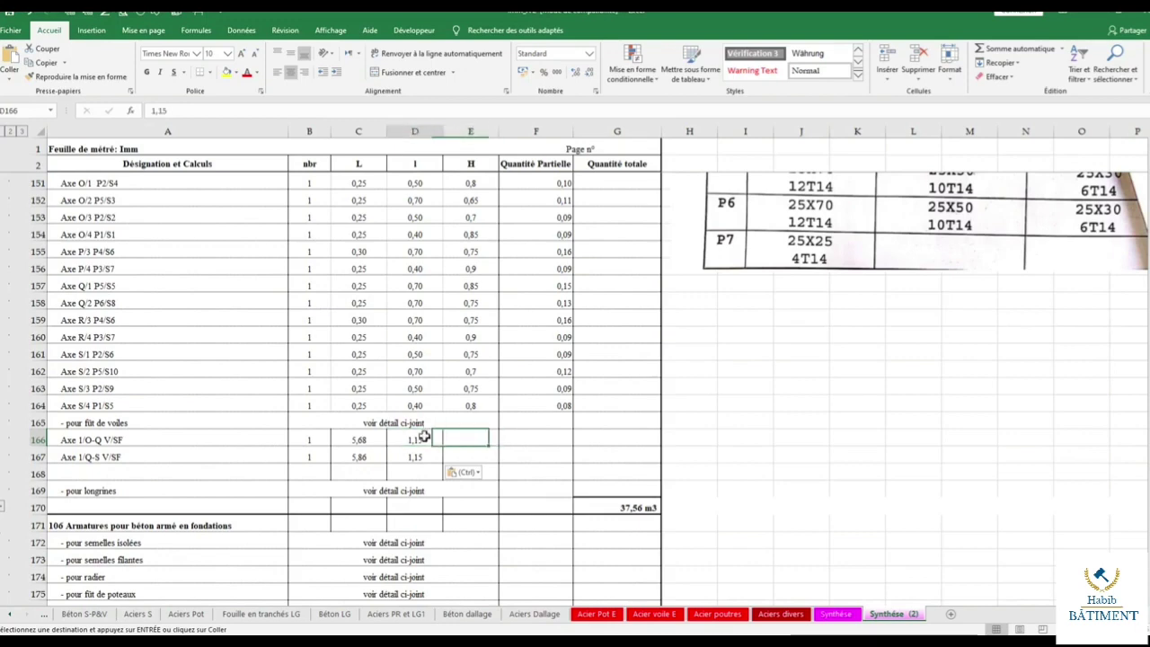
pyautogui.moveTo(442, 448)
pyautogui.mouseDown()
pyautogui.moveTo(444, 461)
pyautogui.moveTo(480, 459)
pyautogui.mouseUp()
pyautogui.click(419, 437)
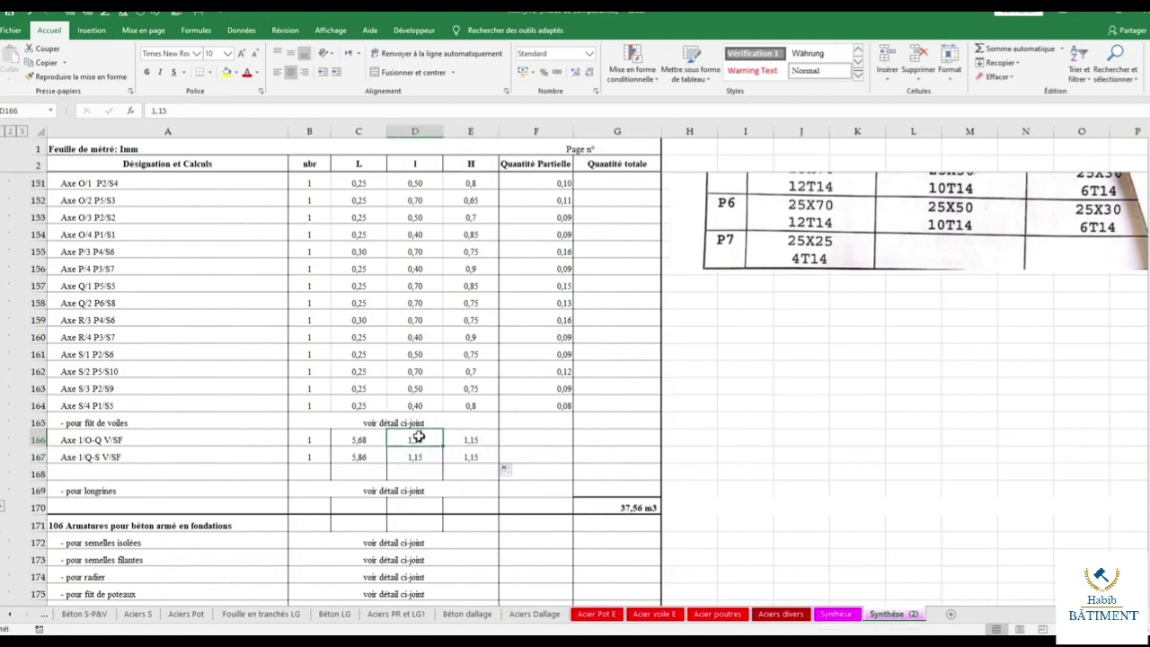
pyautogui.write('0,15')
pyautogui.press('Return')
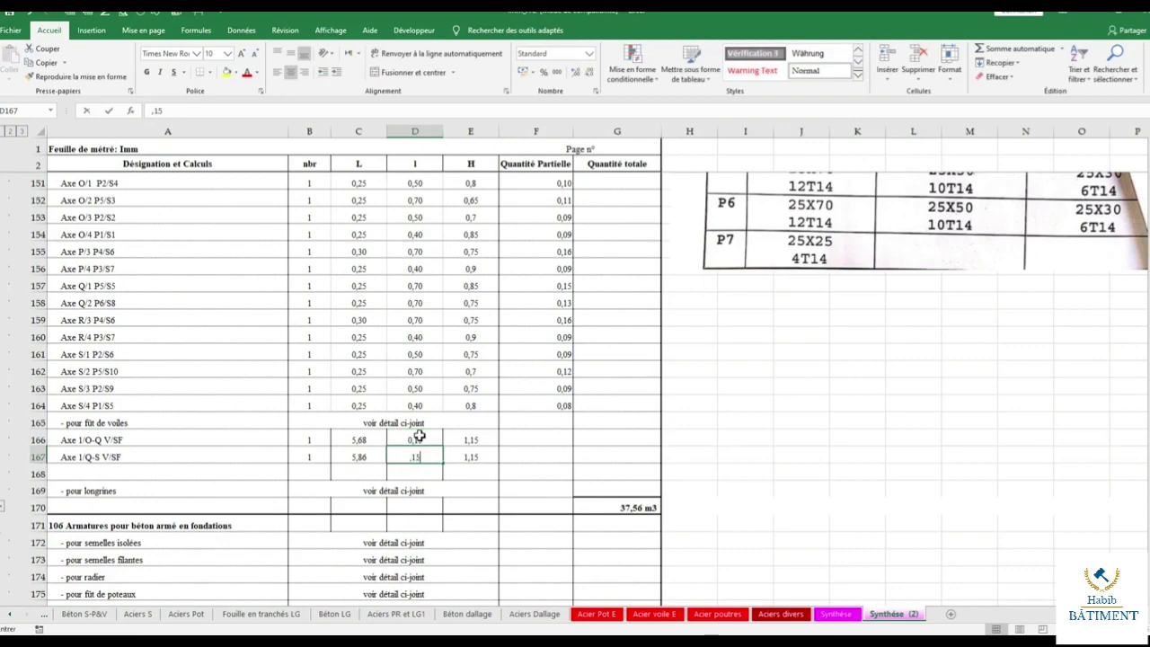
pyautogui.press('Return')
# Copy the volume formula into rows 166–167, clear the row 165 note, and start the walls sum.
pyautogui.click(529, 413)
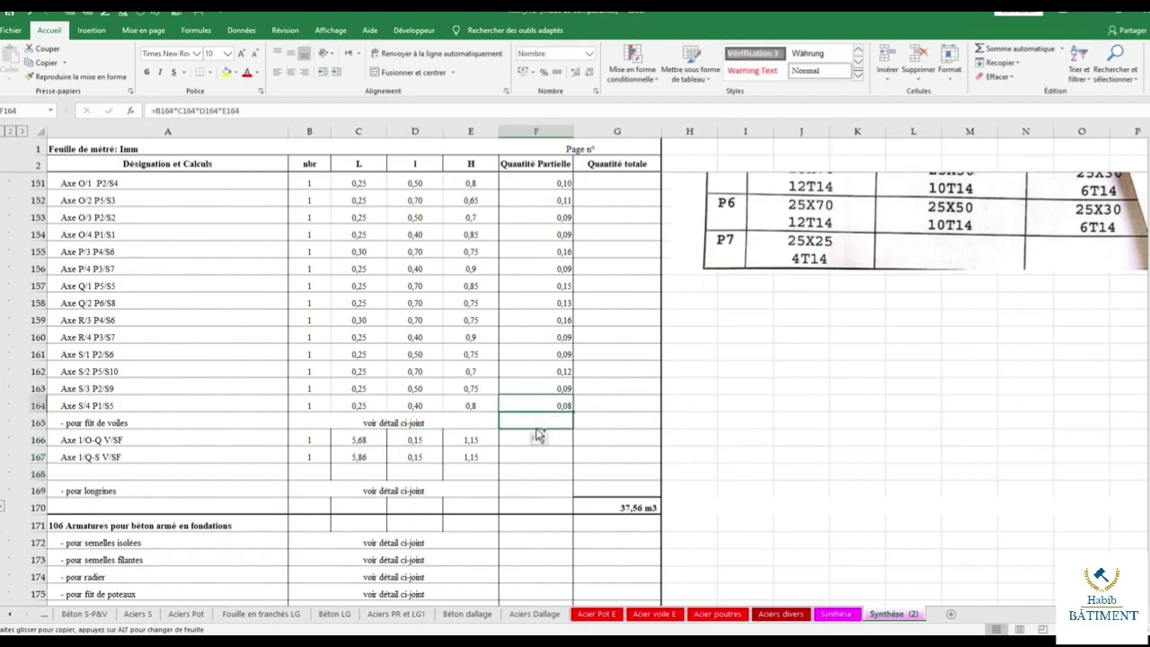
pyautogui.moveTo(531, 414); pyautogui.dragTo(570, 462)
pyautogui.click(397, 422)
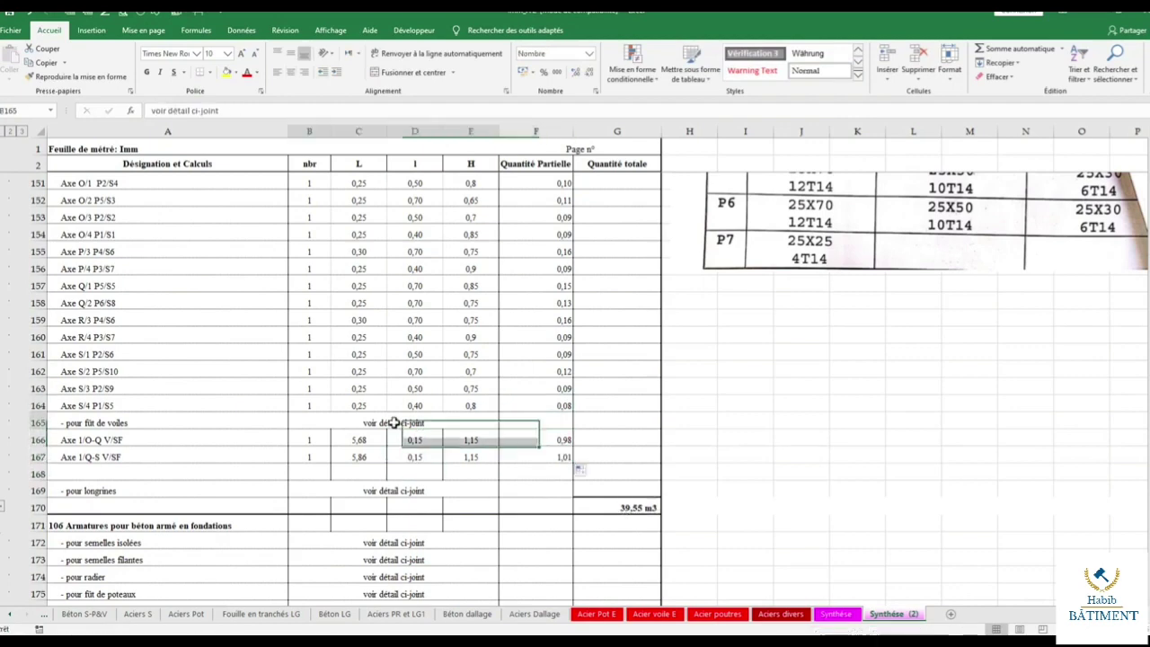
pyautogui.press('Delete')
pyautogui.click(610, 422)
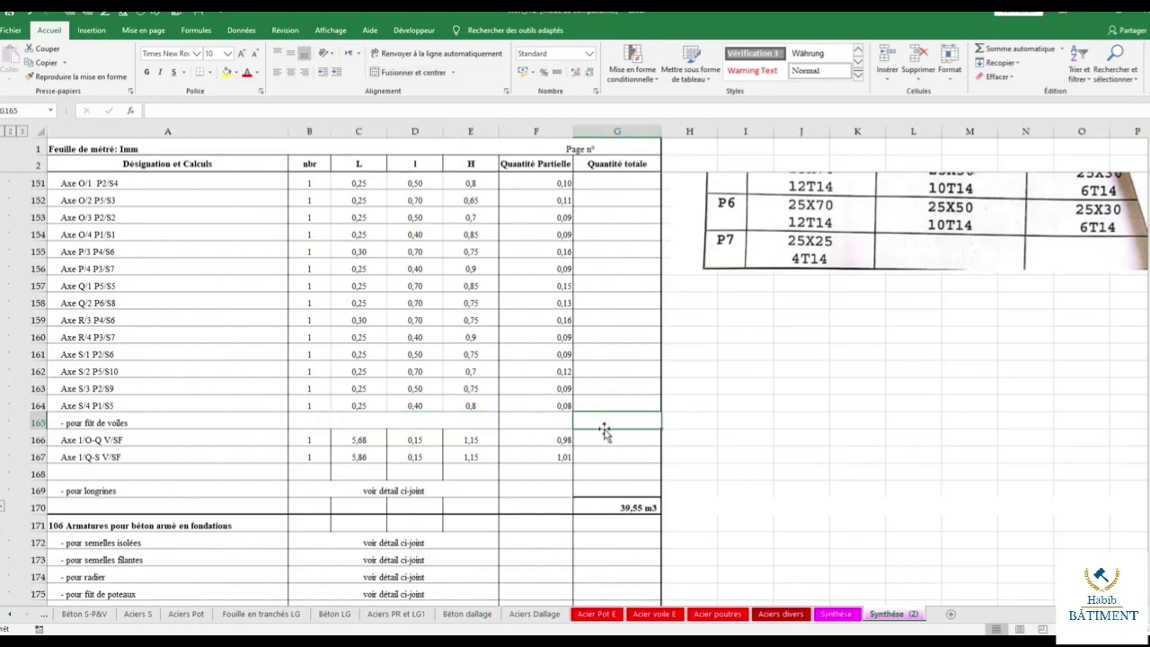
pyautogui.write('=')
pyautogui.click(1015, 48)
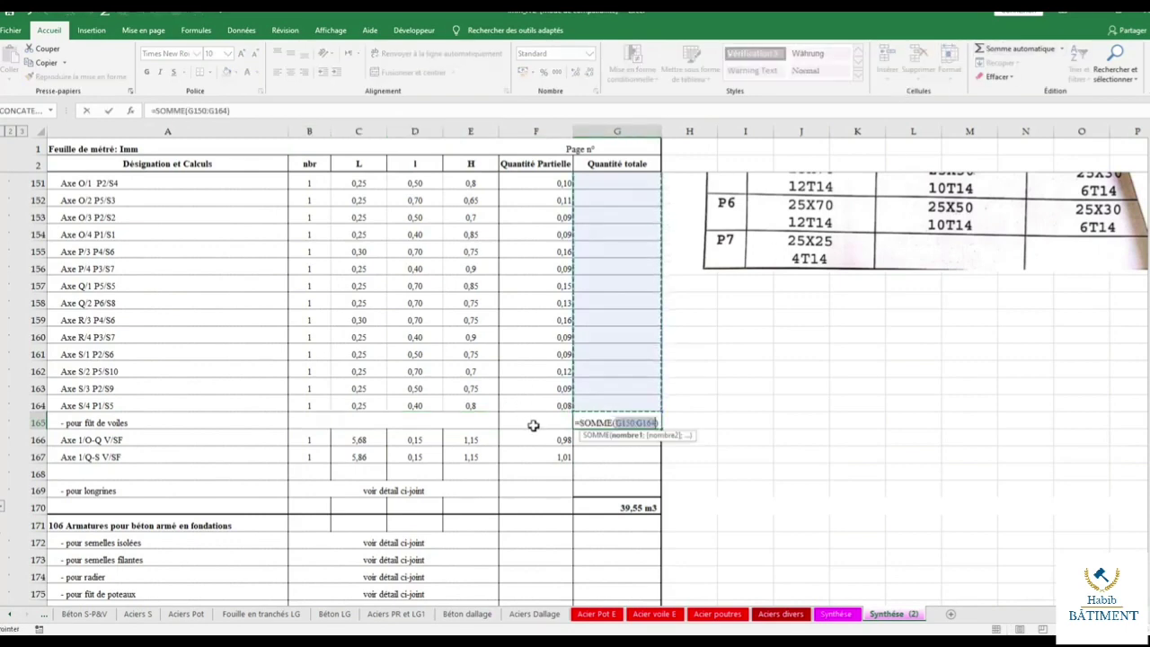
# Set G165 to sum F166:F167 (1,99), compare with the Béton S-P&V sheet, then return to Synthèse (2).
pyautogui.moveTo(534, 440); pyautogui.dragTo(532, 453)
pyautogui.press('Return')
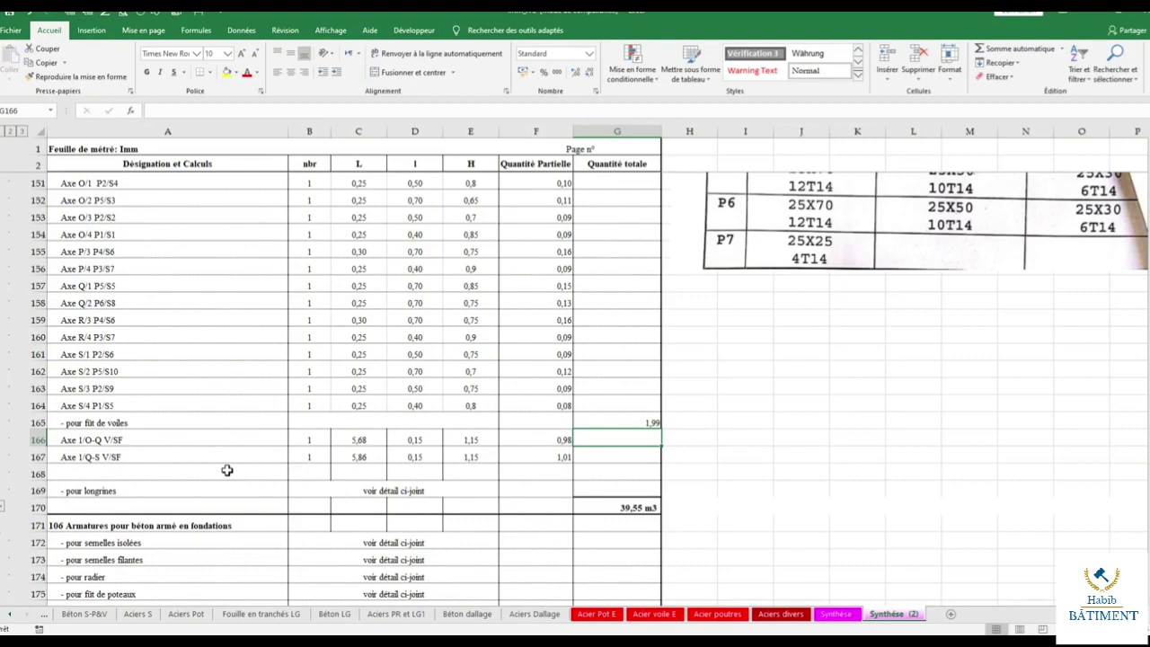
pyautogui.click(83, 614)
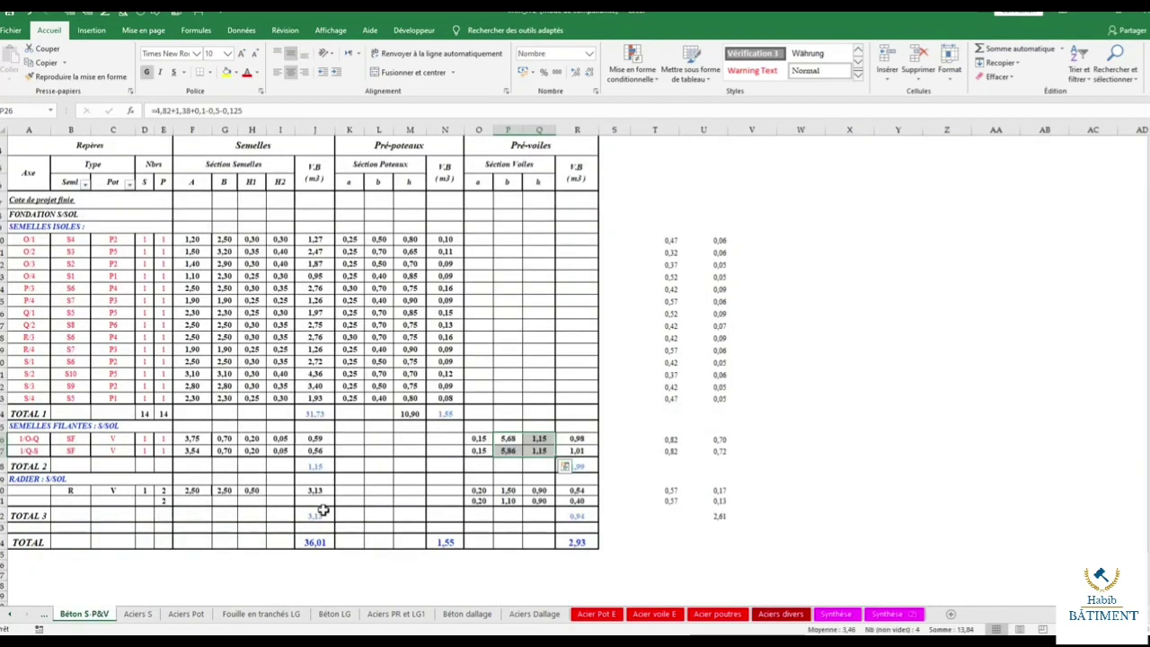
pyautogui.press('Escape')
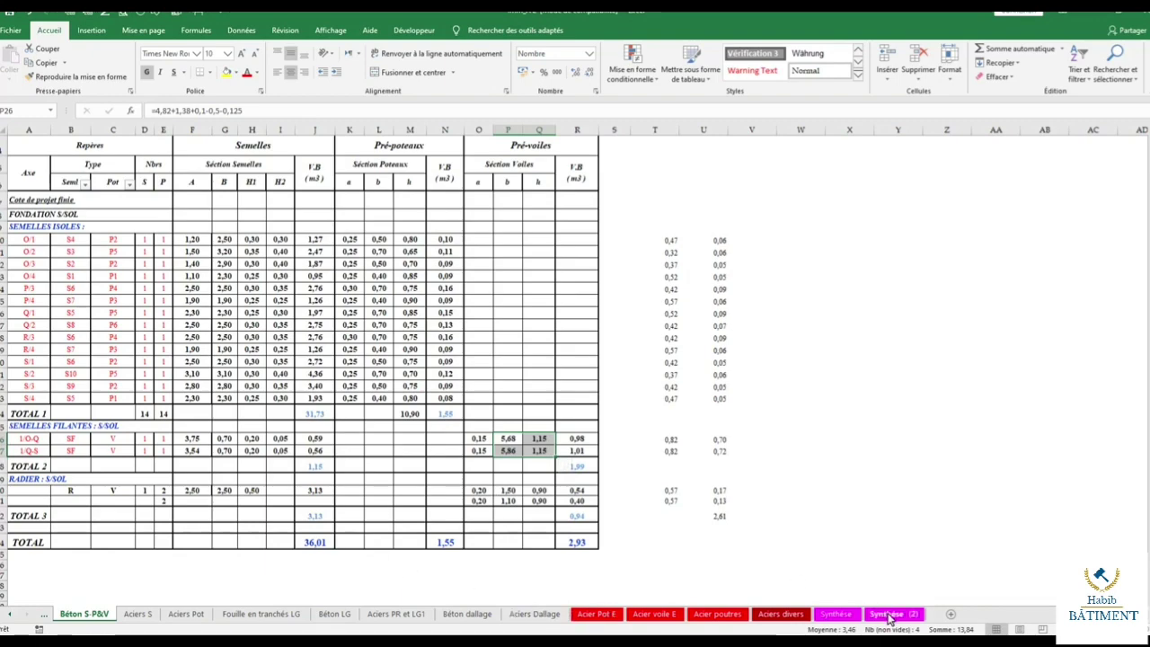
pyautogui.click(889, 615)
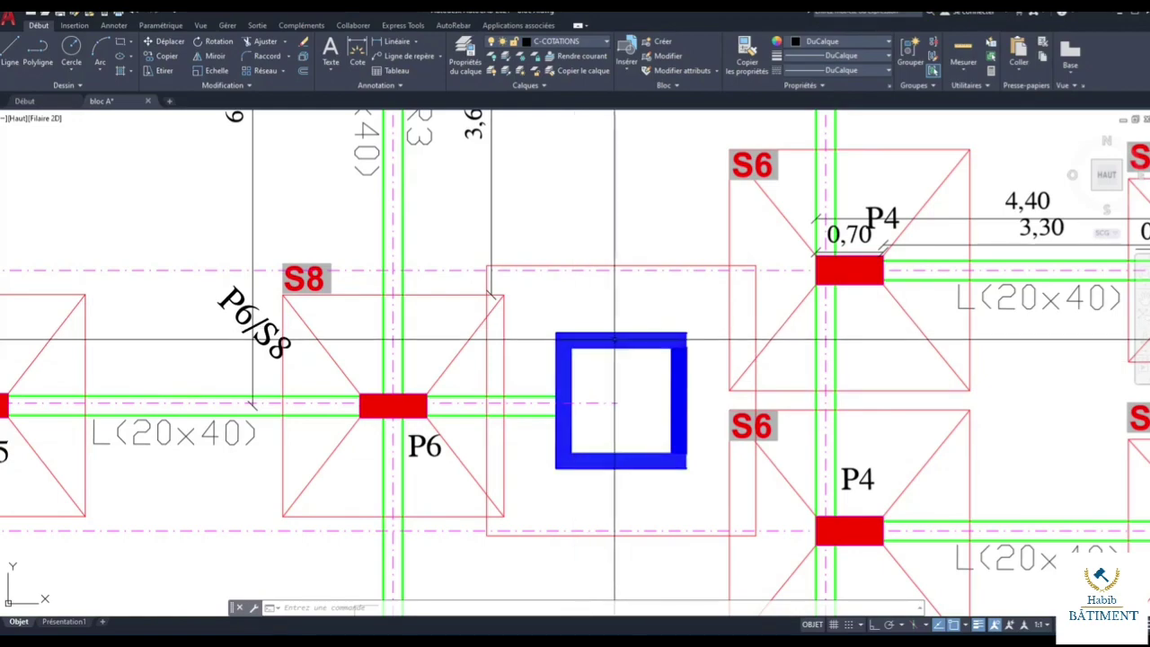
# Insert a blank row 168 and enter length 1,5, width 0,2 and a height formula.
pyautogui.hotkey('alt', 'Tab')
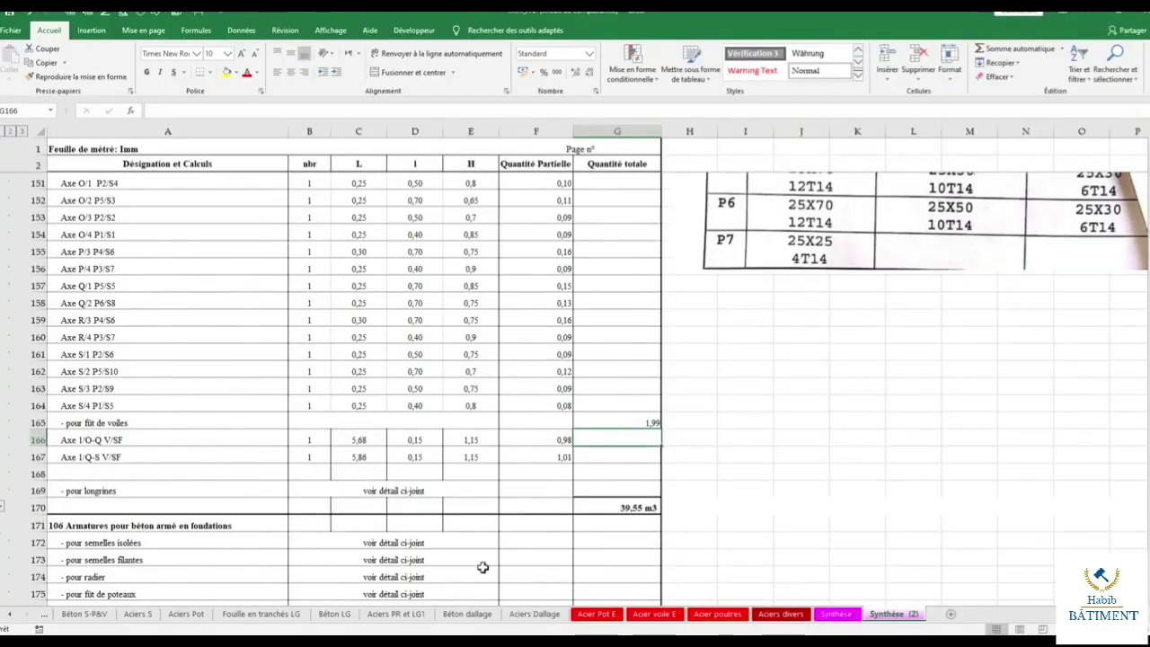
pyautogui.click(325, 479)
pyautogui.click(36, 473)
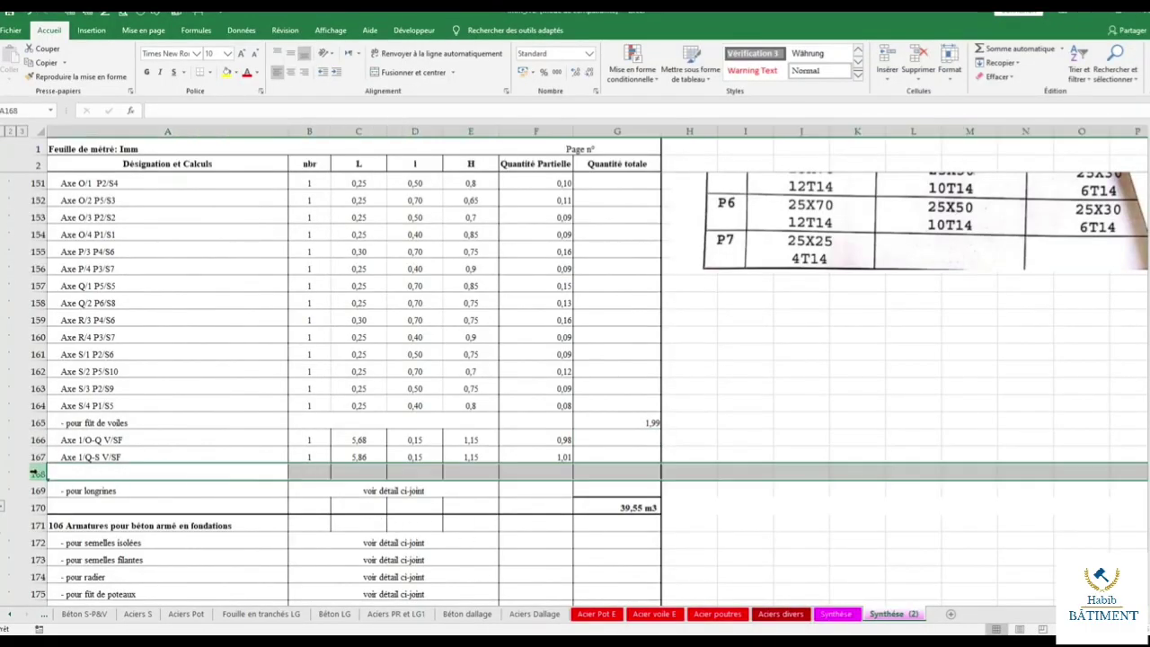
pyautogui.hotkey('ctrl', '+')
pyautogui.click(314, 472)
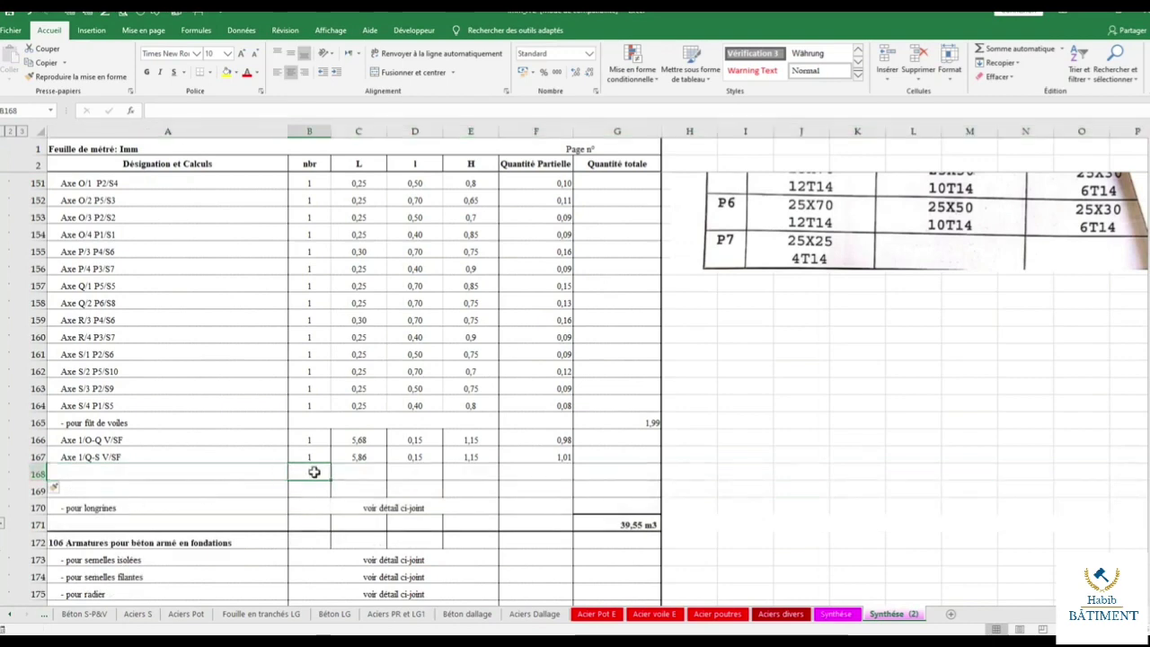
pyautogui.press('Right')
pyautogui.write('1,5')
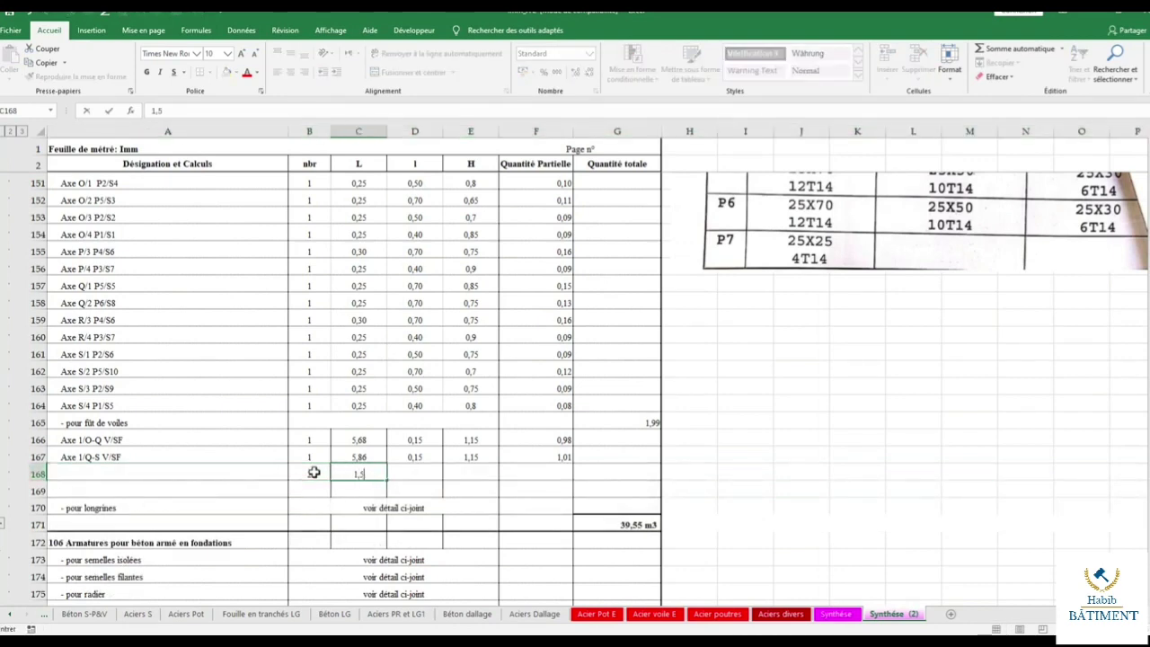
pyautogui.press('Tab')
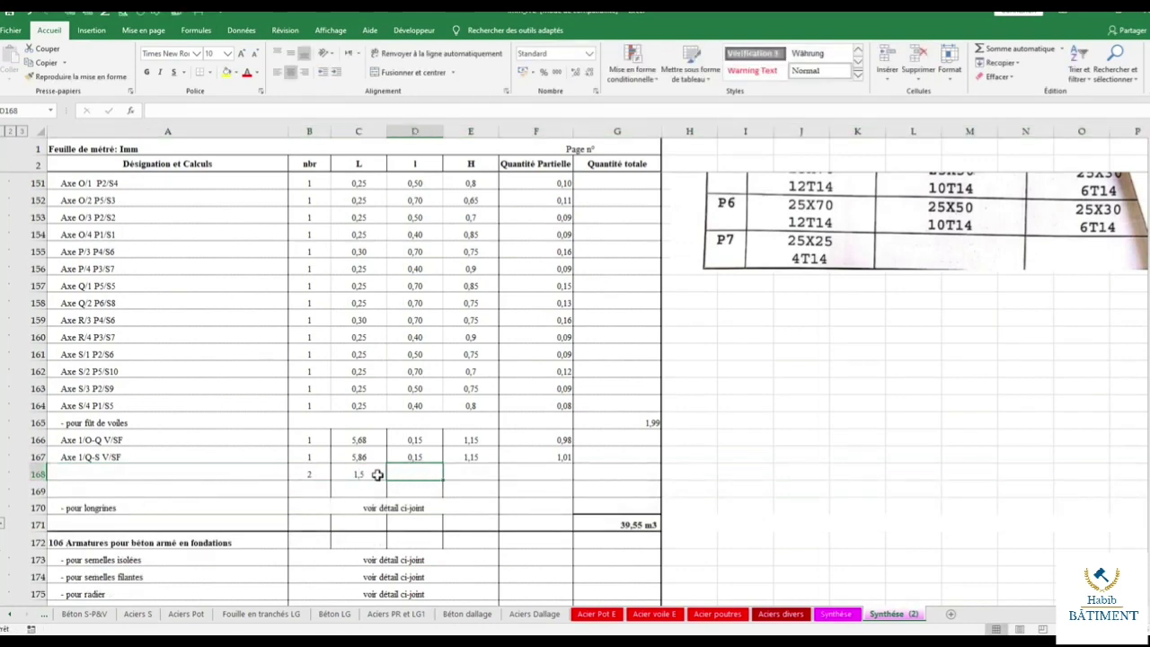
pyautogui.write('0,2')
pyautogui.press('Tab')
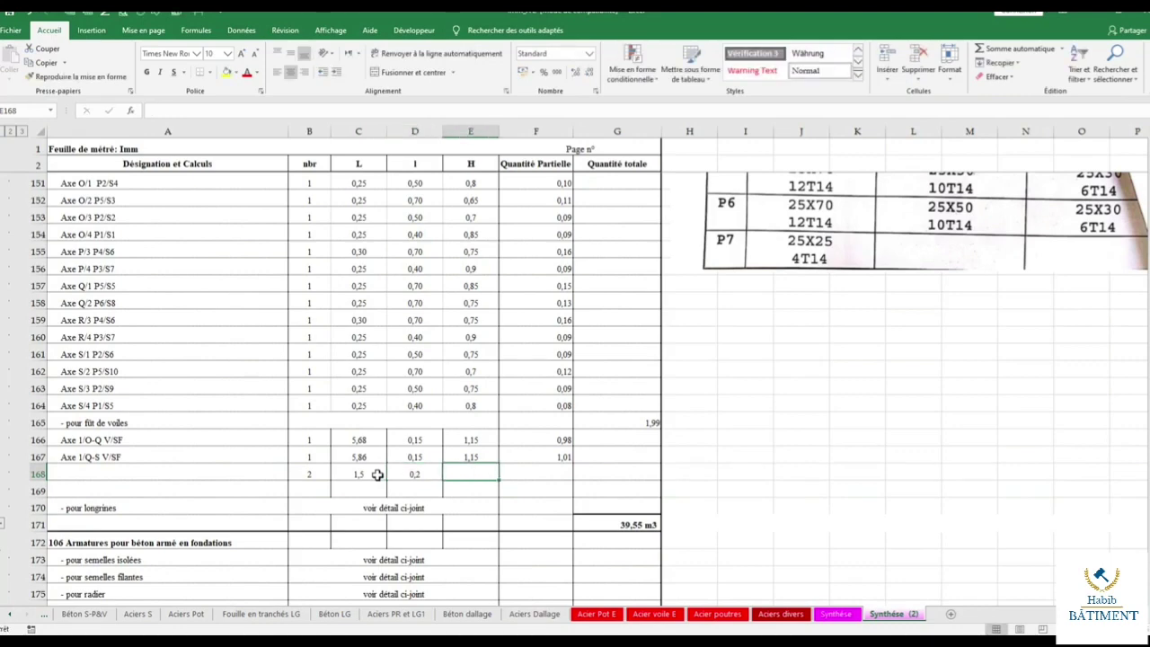
pyautogui.write('=1,4')
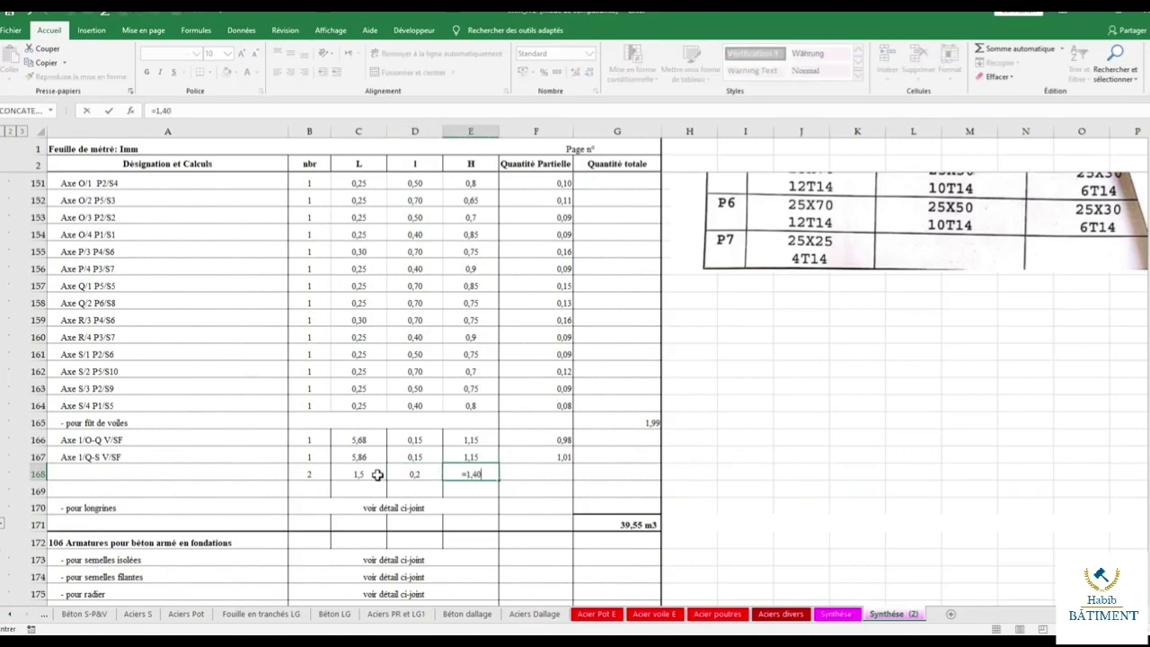
pyautogui.write('0')
pyautogui.write('5')
pyautogui.press('Return')
# Copy the volume formula down to row 168 and revise and check the row 166 and 168 height formulas.
pyautogui.click(543, 457)
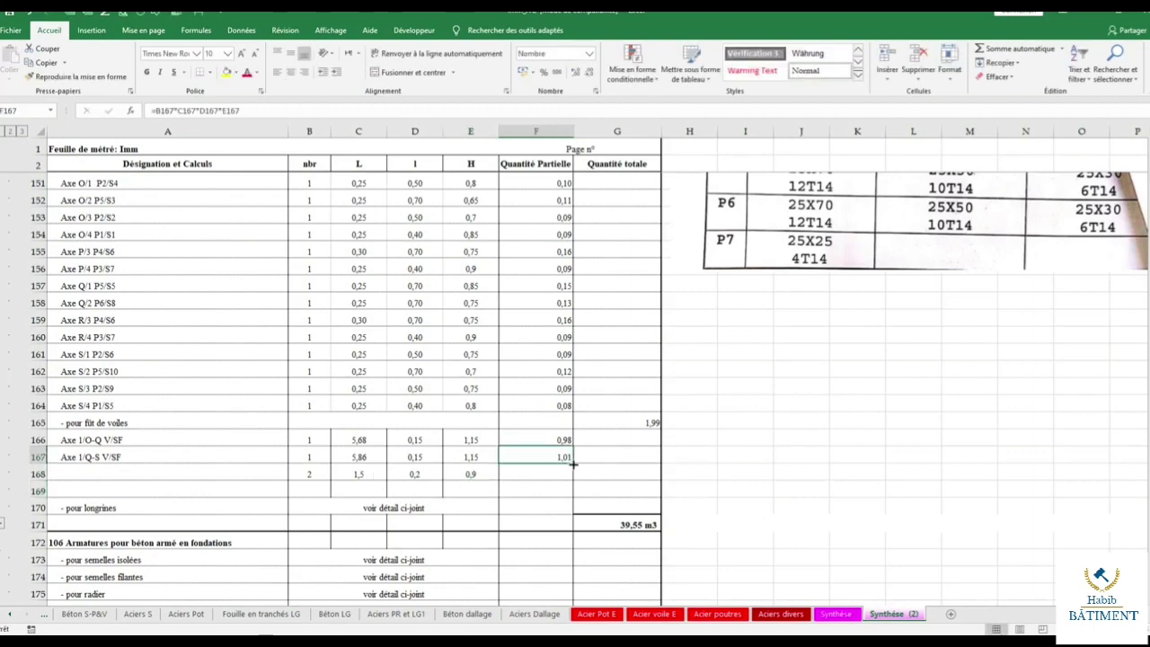
pyautogui.moveTo(572, 466); pyautogui.dragTo(573, 478)
pyautogui.click(475, 439)
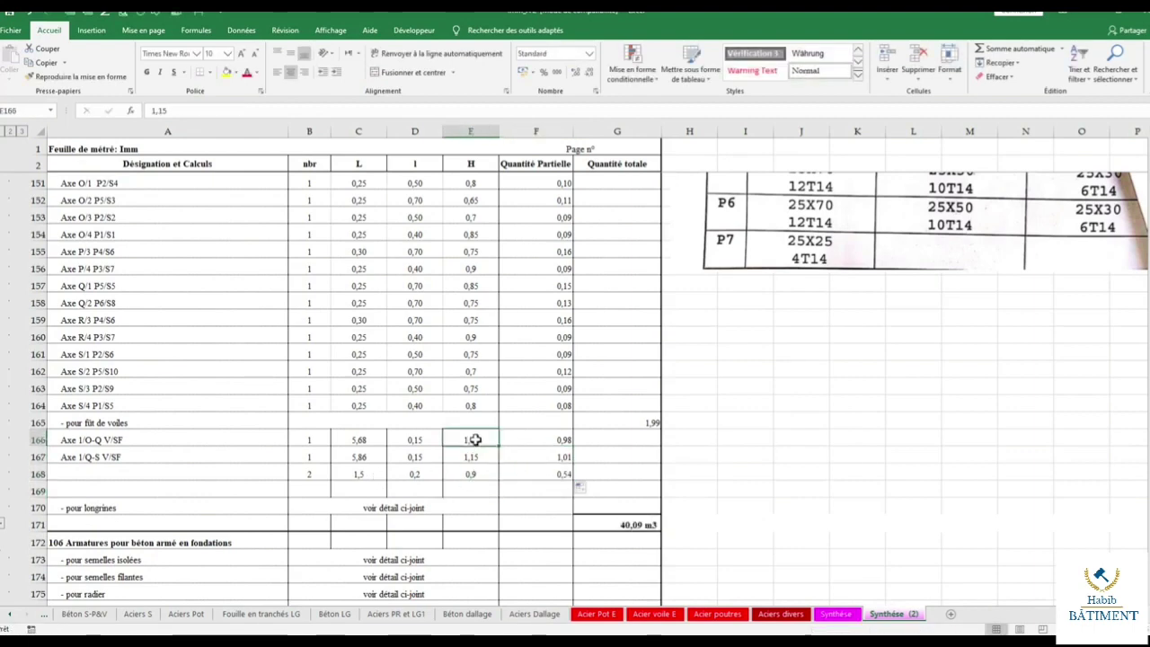
pyautogui.write('=')
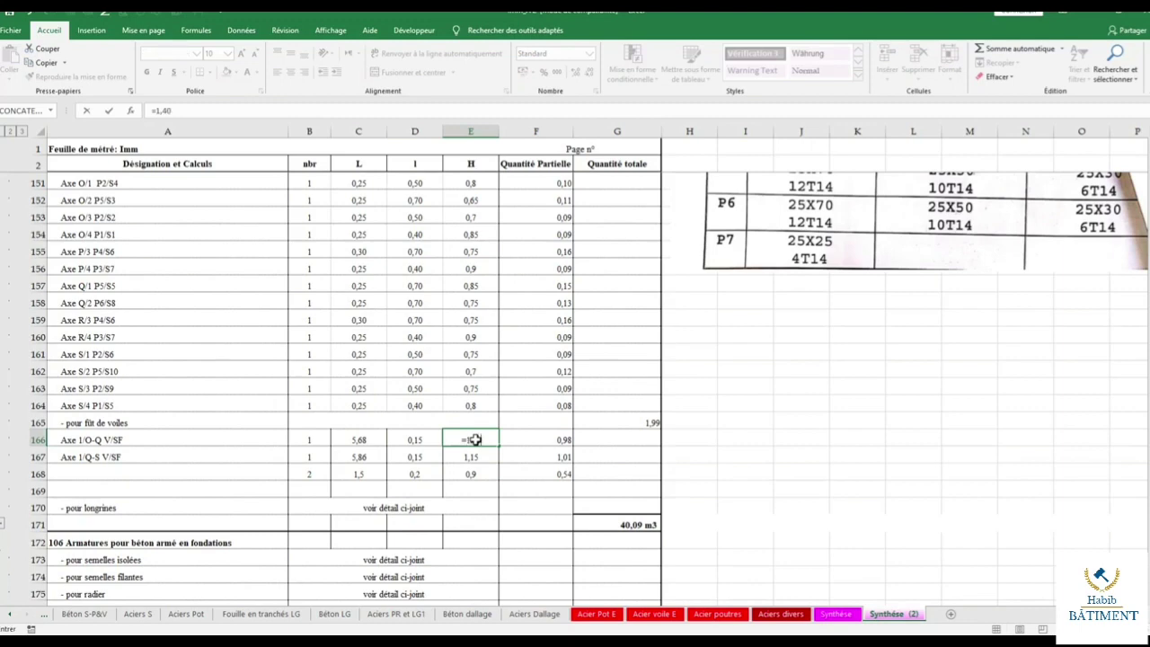
pyautogui.write('-0,25')
pyautogui.press('Return')
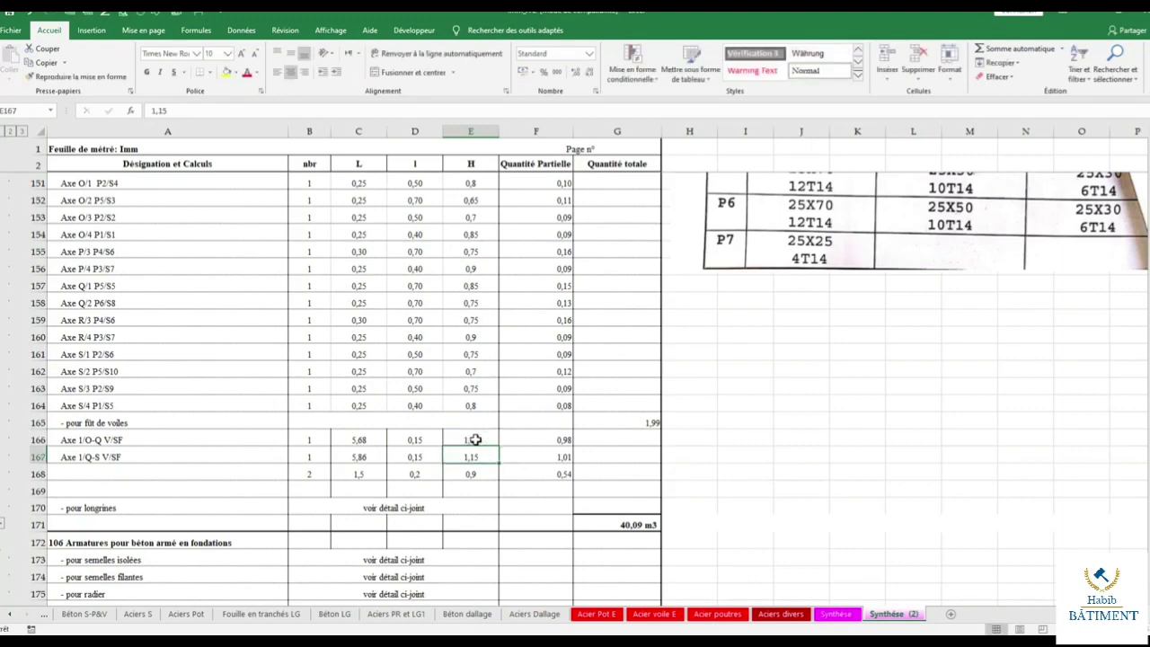
pyautogui.doubleClick(472, 440)
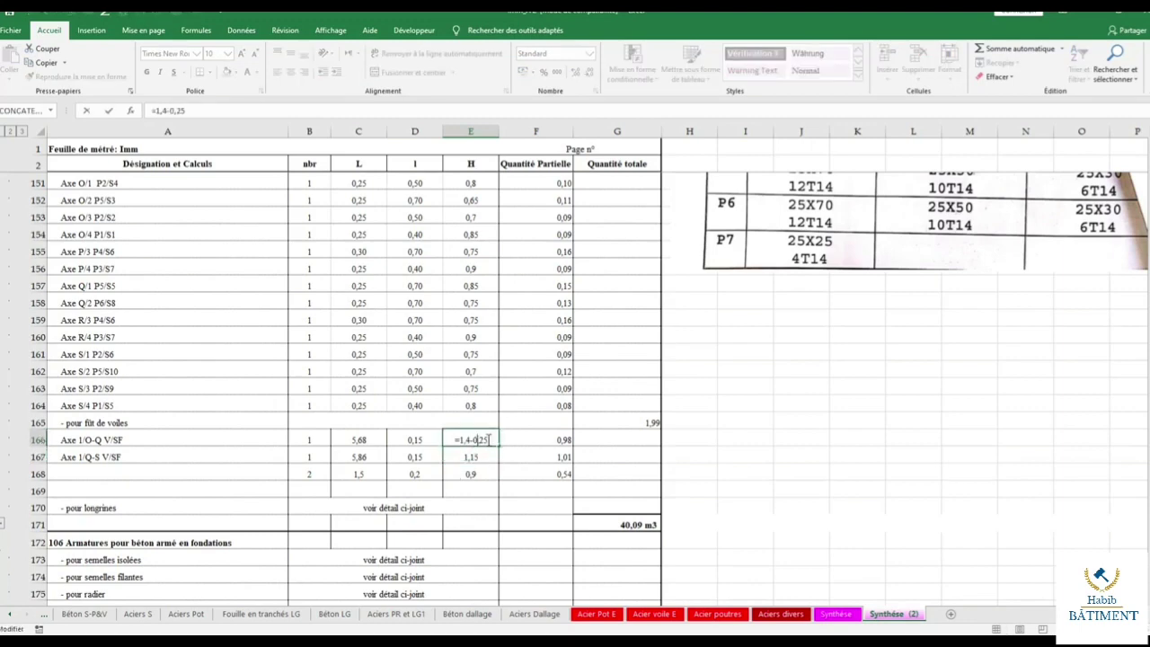
pyautogui.press('Return')
pyautogui.doubleClick(473, 473)
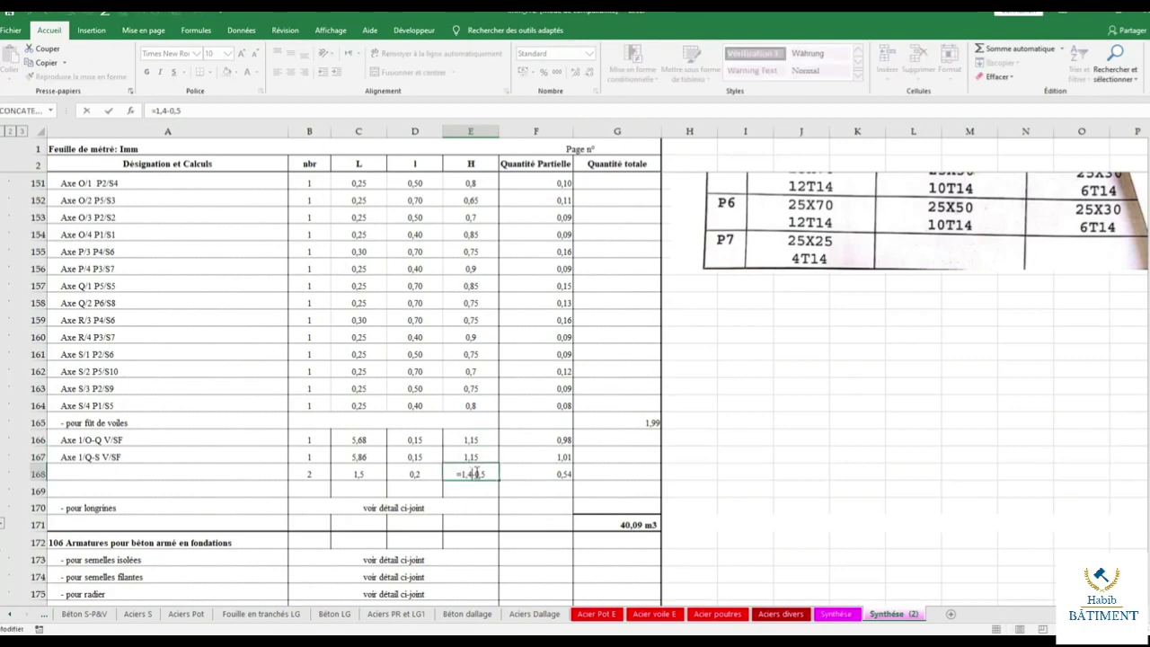
pyautogui.press('Escape')
# Fill row 169 with count 1, length 1,1, width 0,2, height 0,9 and the volume formula.
pyautogui.click(309, 489)
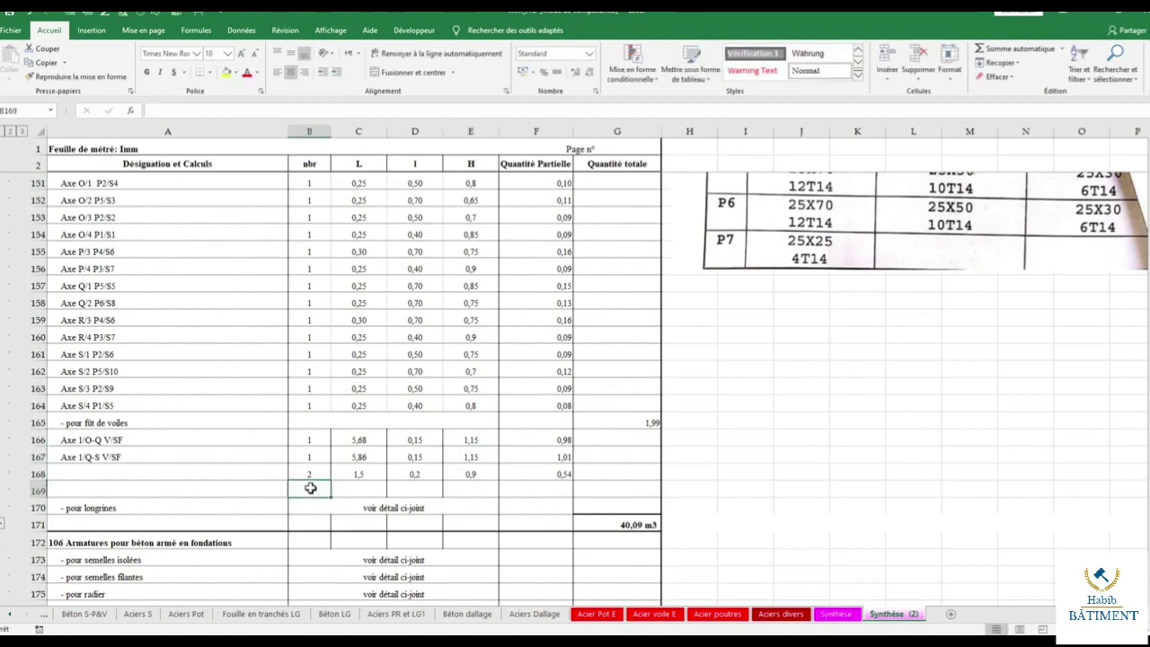
pyautogui.write('1')
pyautogui.press('Tab')
pyautogui.write('1,1')
pyautogui.press('Tab')
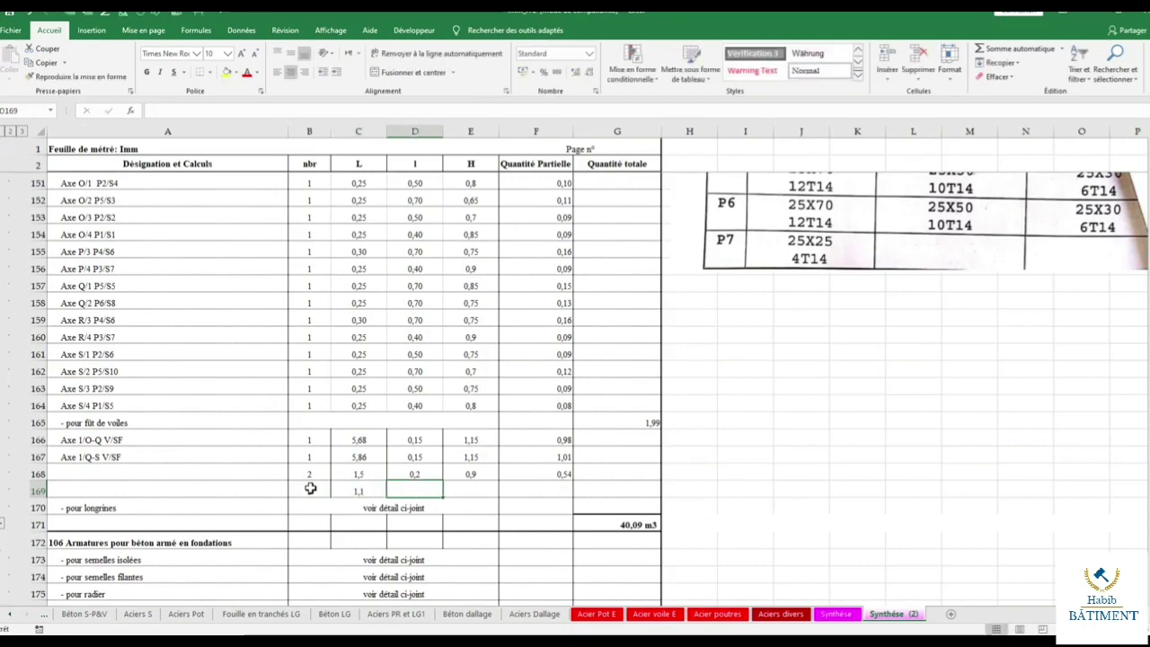
pyautogui.write('0,2')
pyautogui.press('Tab')
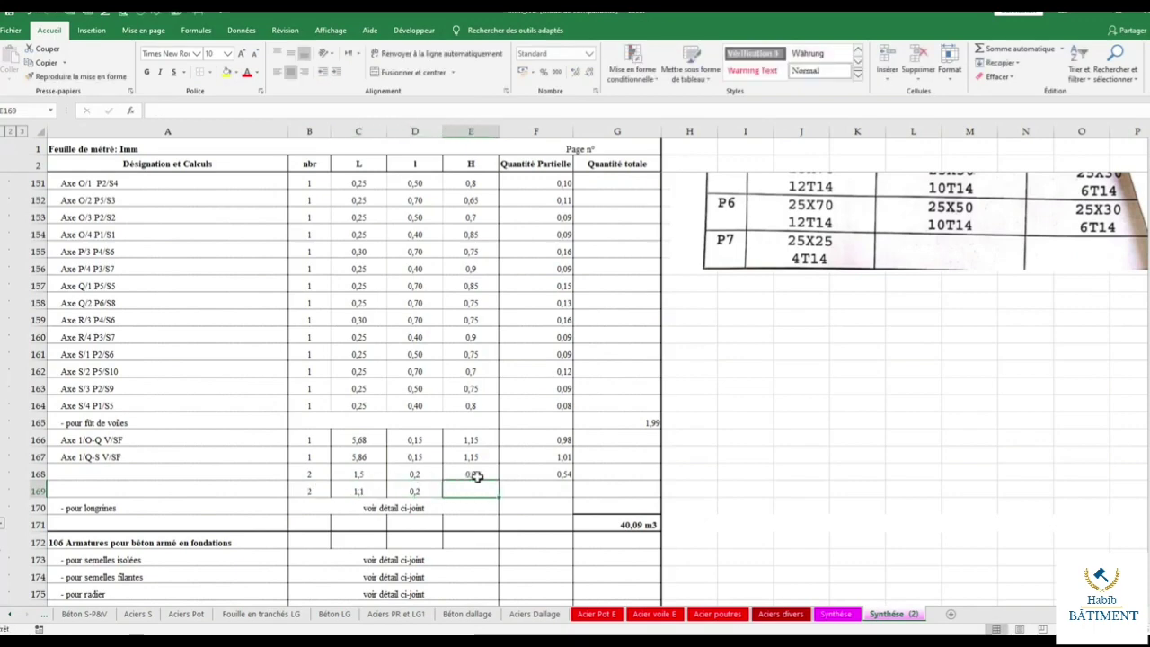
pyautogui.click(476, 475)
pyautogui.moveTo(498, 483); pyautogui.dragTo(498, 498)
pyautogui.click(562, 475)
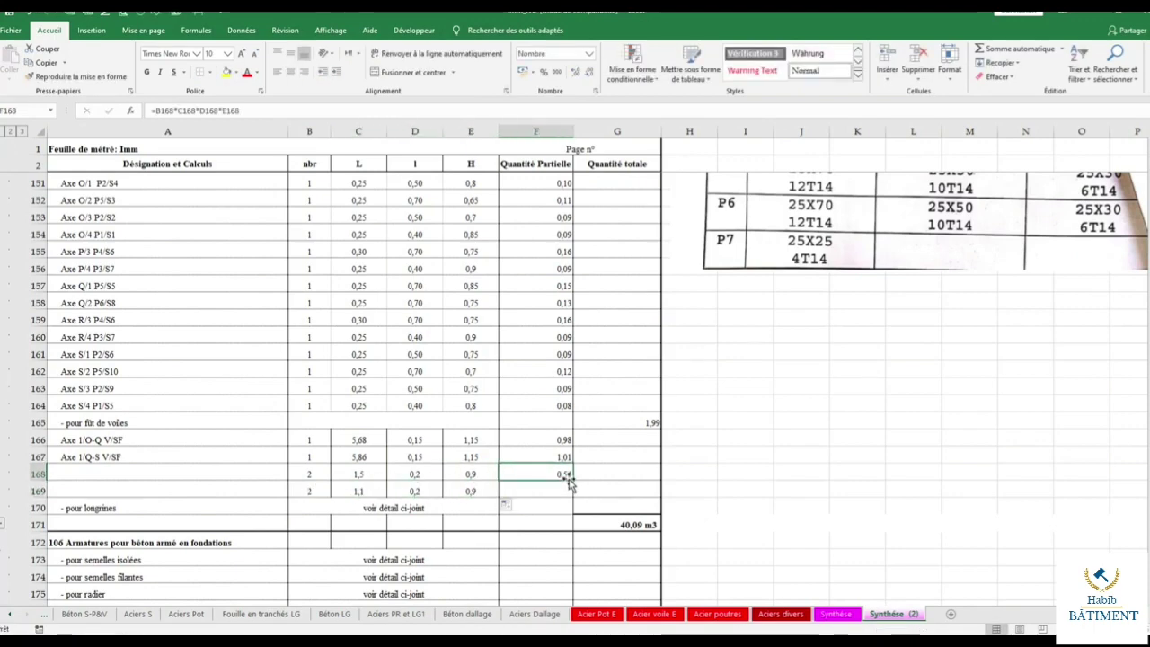
pyautogui.moveTo(571, 482); pyautogui.dragTo(572, 499)
# Extend the voiles subtotal in G165 to =SOMME(F166:F169), giving 2,93 and a 40,49 m3 total.
pyautogui.click(618, 508)
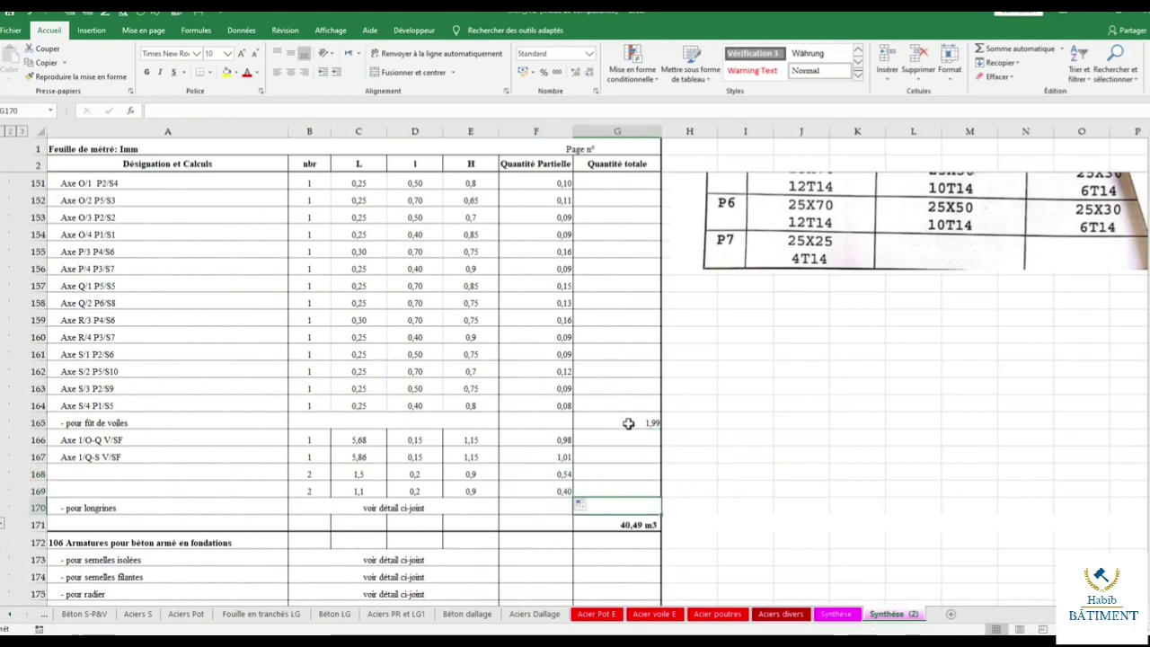
pyautogui.doubleClick(628, 423)
pyautogui.moveTo(565, 441); pyautogui.dragTo(560, 500)
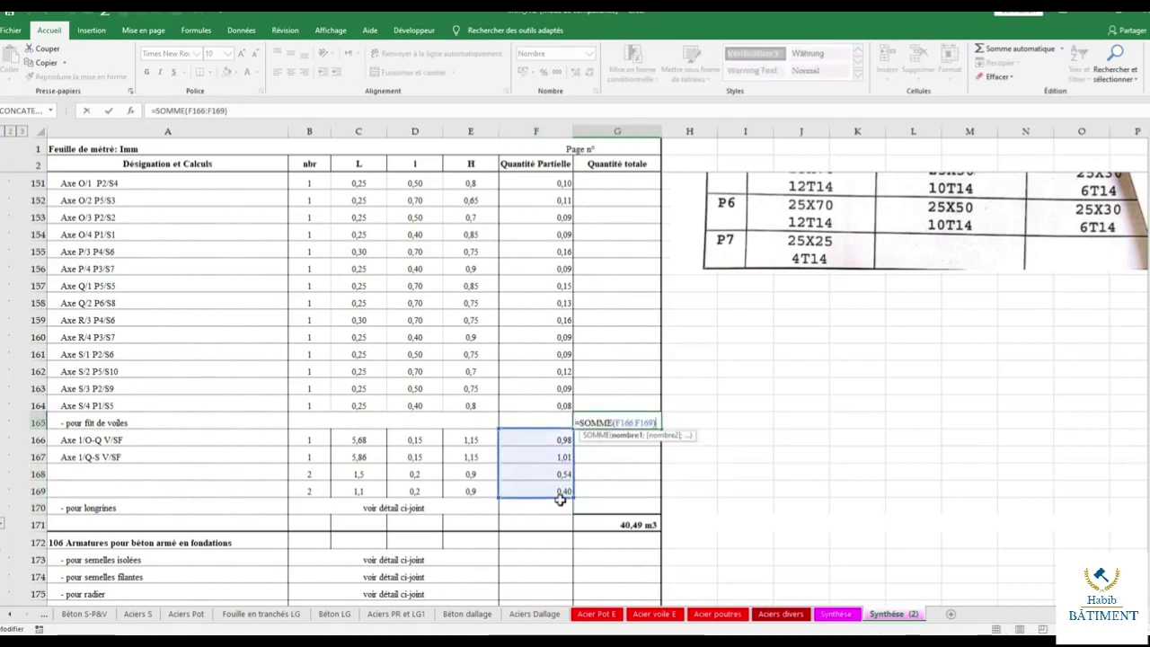
pyautogui.click(802, 455)
# Select rows 171–180 below the pour longrines line and insert ten blank rows there.
pyautogui.scroll(-4, 227, 466)
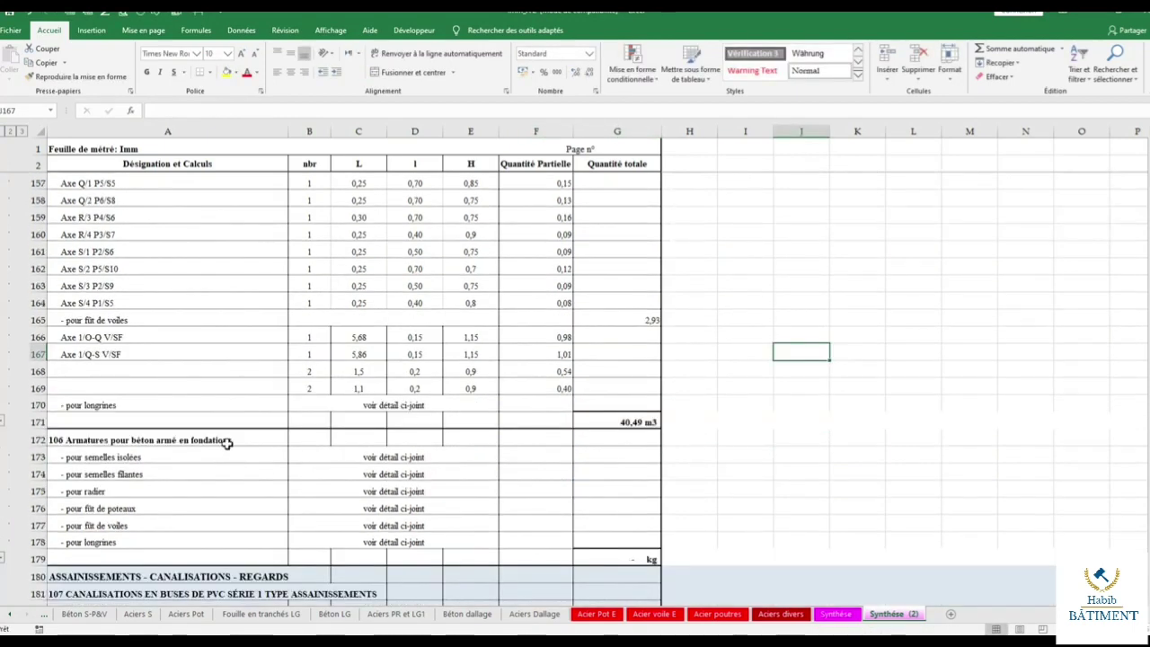
pyautogui.scroll(5, 218, 372)
pyautogui.scroll(2, 372, 366)
pyautogui.scroll(-7, 359, 359)
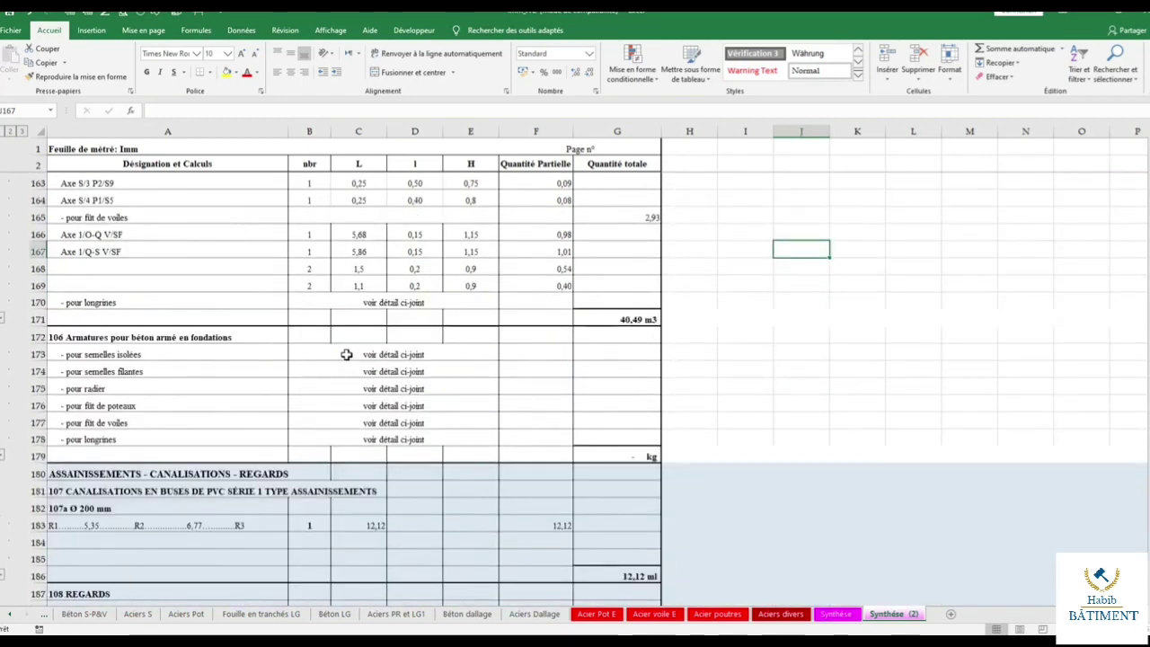
pyautogui.scroll(1, 71, 371)
pyautogui.moveTo(37, 369); pyautogui.dragTo(106, 525)
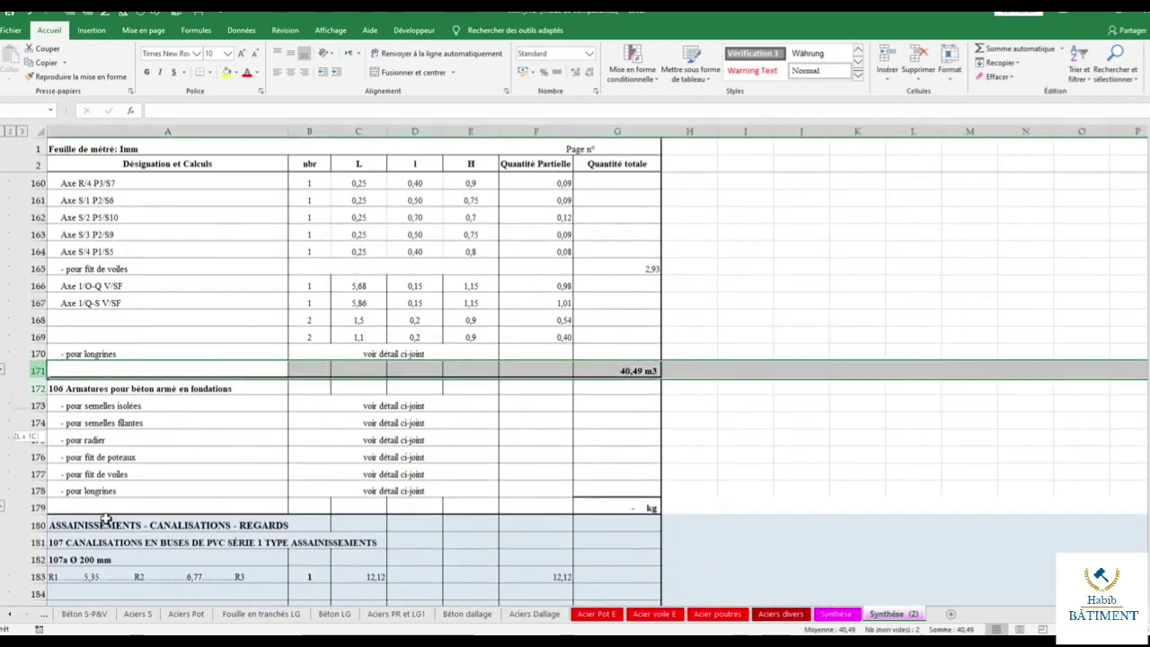
pyautogui.hotkey('ctrl', '+')
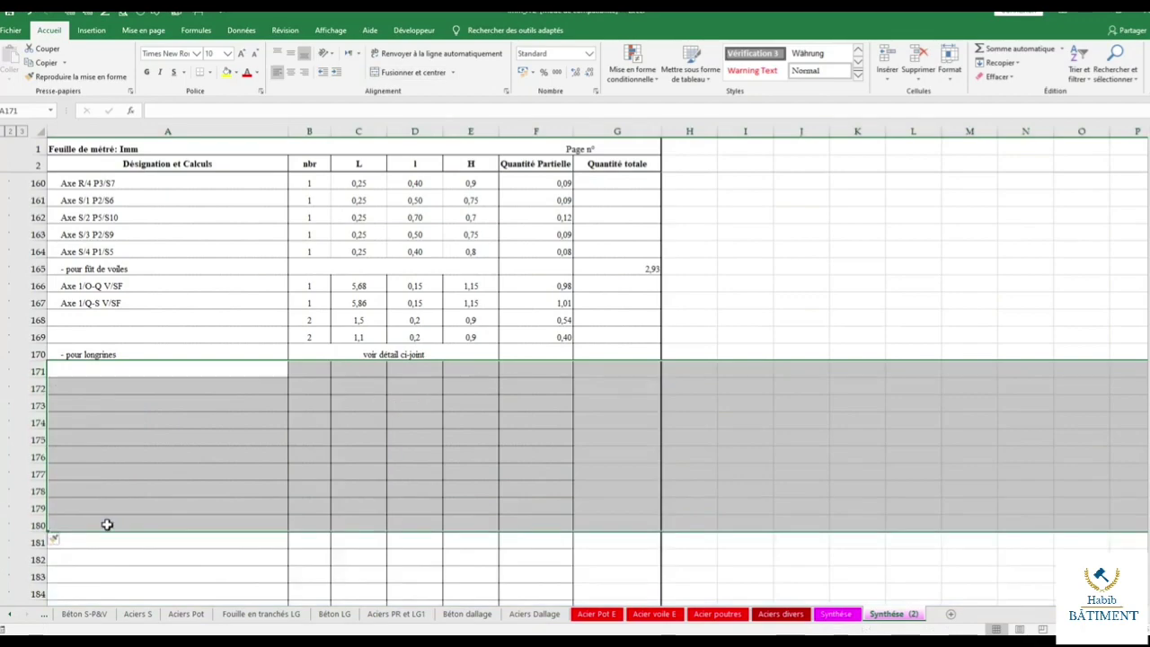
pyautogui.click(368, 385)
pyautogui.scroll(4, 346, 404)
pyautogui.scroll(6, 333, 441)
pyautogui.scroll(6, 337, 455)
pyautogui.scroll(3, 270, 467)
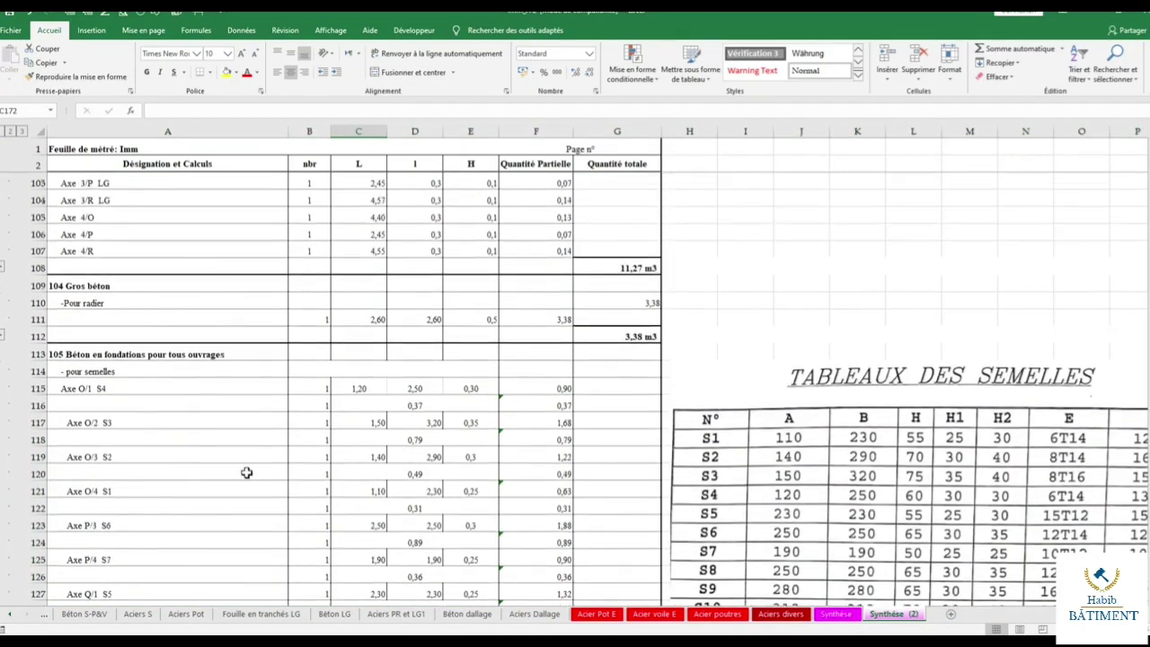
pyautogui.scroll(5, 246, 472)
pyautogui.scroll(4, 246, 471)
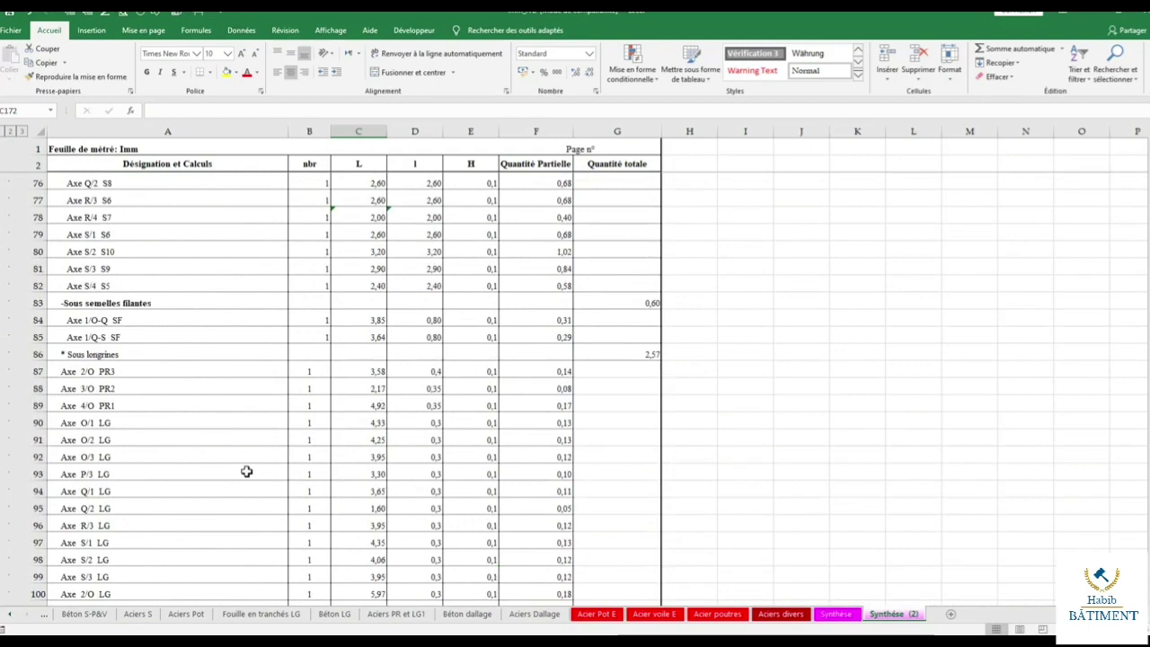
# Copy the longrine rows A87:D107 and paste them at A171.
pyautogui.click(97, 371)
pyautogui.moveTo(97, 371)
pyautogui.mouseDown()
pyautogui.moveTo(423, 404)
pyautogui.moveTo(407, 539)
pyautogui.moveTo(406, 438)
pyautogui.mouseUp()
pyautogui.rightClick(406, 320)
pyautogui.click(432, 338)
pyautogui.scroll(-8, 419, 331)
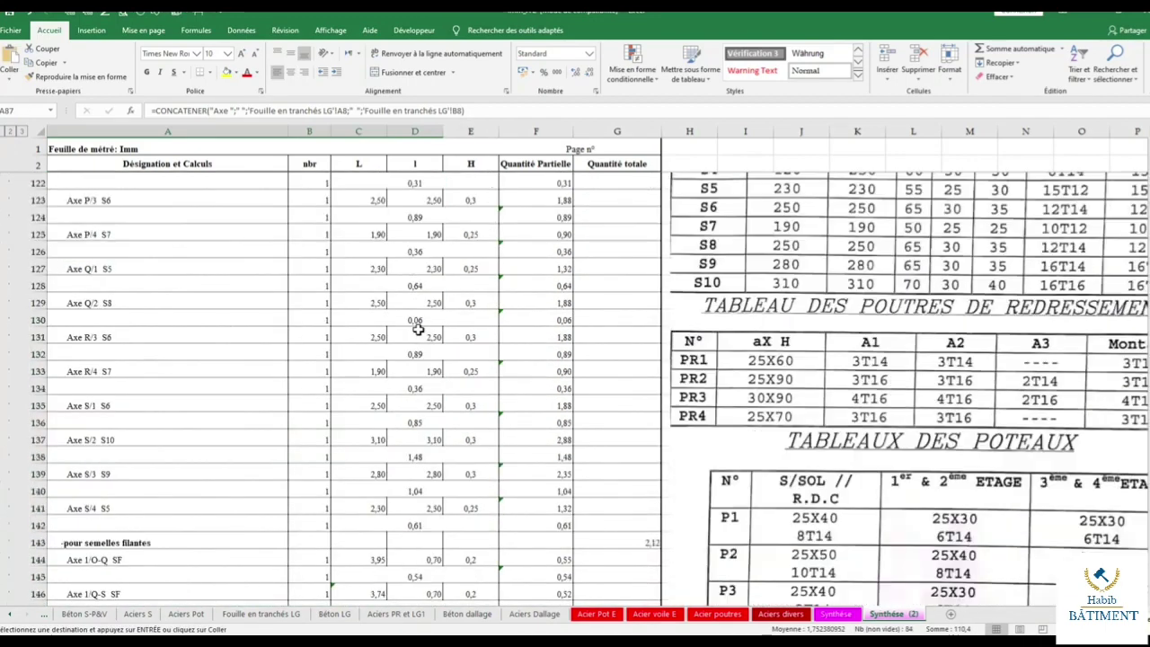
pyautogui.scroll(-10, 416, 333)
pyautogui.scroll(-8, 411, 329)
pyautogui.scroll(1, 340, 288)
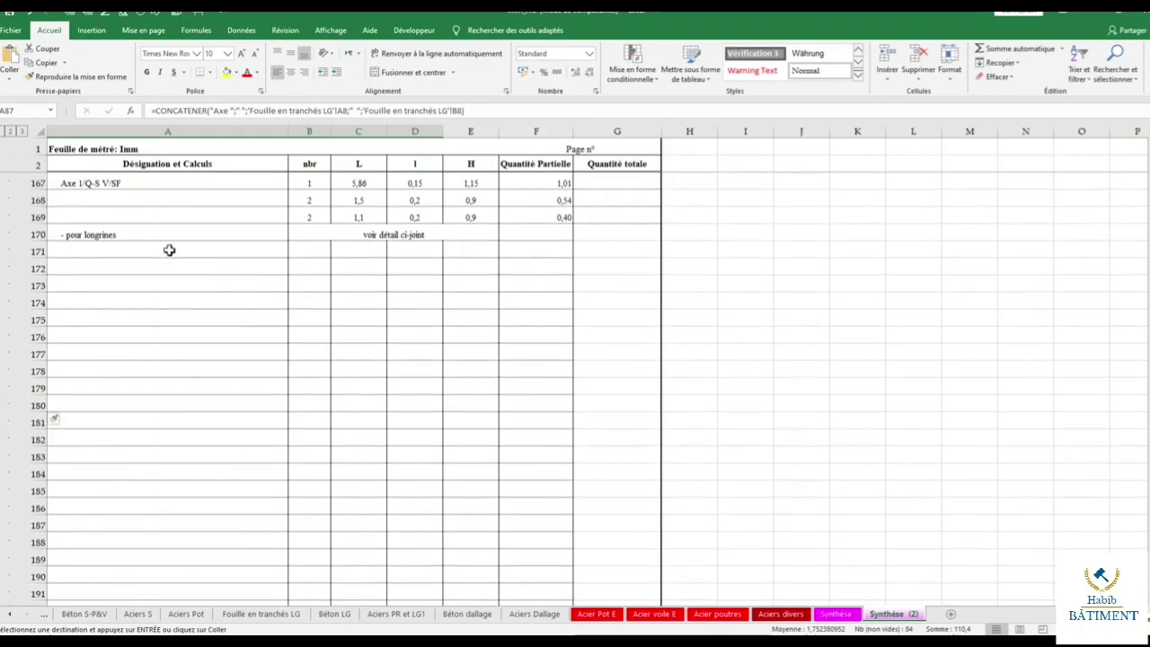
pyautogui.click(167, 250)
pyautogui.rightClick(167, 250)
pyautogui.click(197, 303)
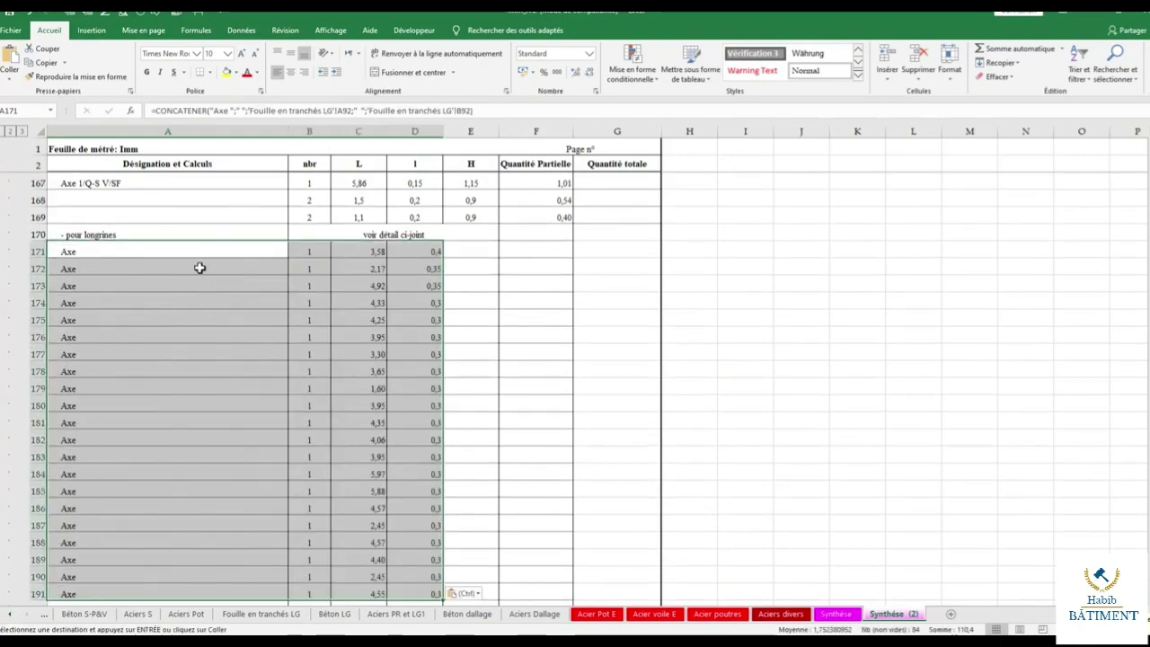
# Paste the axis names from A87:A107 as values at A171, then check the C171 length formula.
pyautogui.scroll(3, 256, 302)
pyautogui.scroll(7, 256, 302)
pyautogui.scroll(7, 256, 302)
pyautogui.scroll(4, 256, 302)
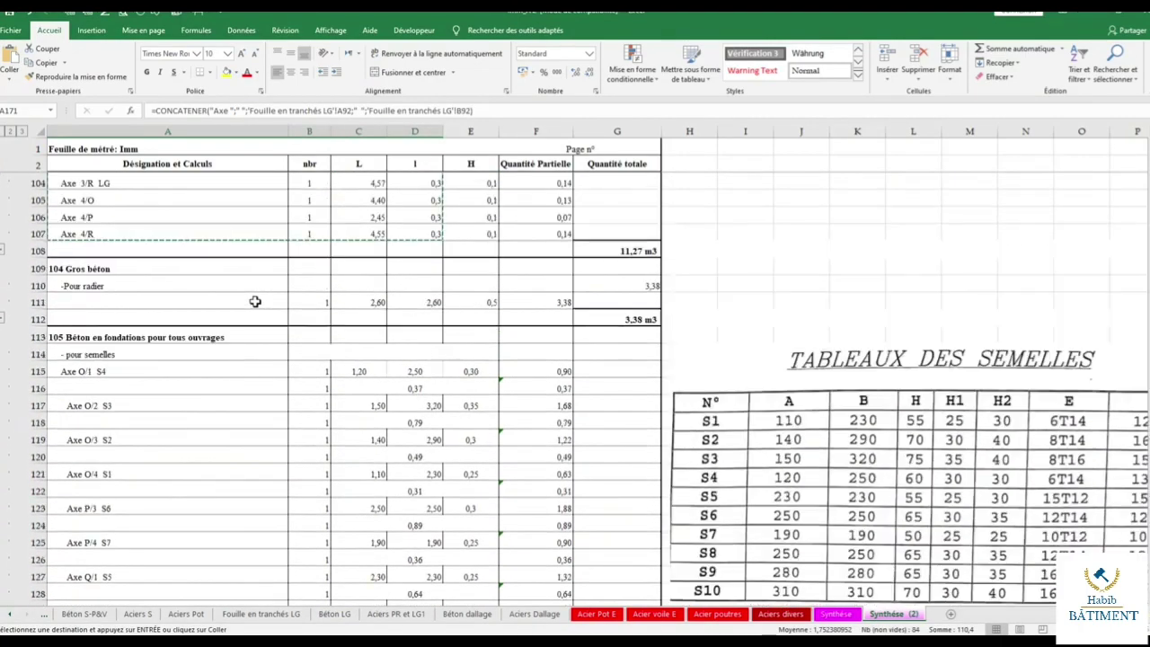
pyautogui.scroll(4, 254, 301)
pyautogui.scroll(3, 248, 300)
pyautogui.moveTo(148, 252); pyautogui.dragTo(157, 540)
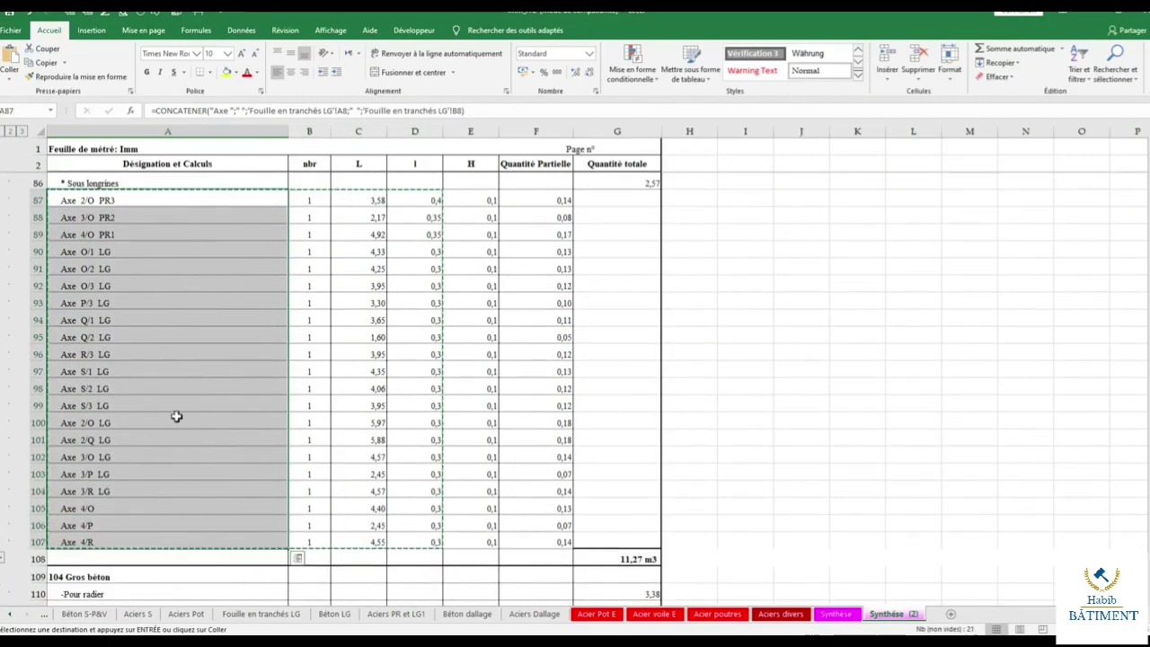
pyautogui.rightClick(173, 418)
pyautogui.click(219, 202)
pyautogui.scroll(-8, 261, 229)
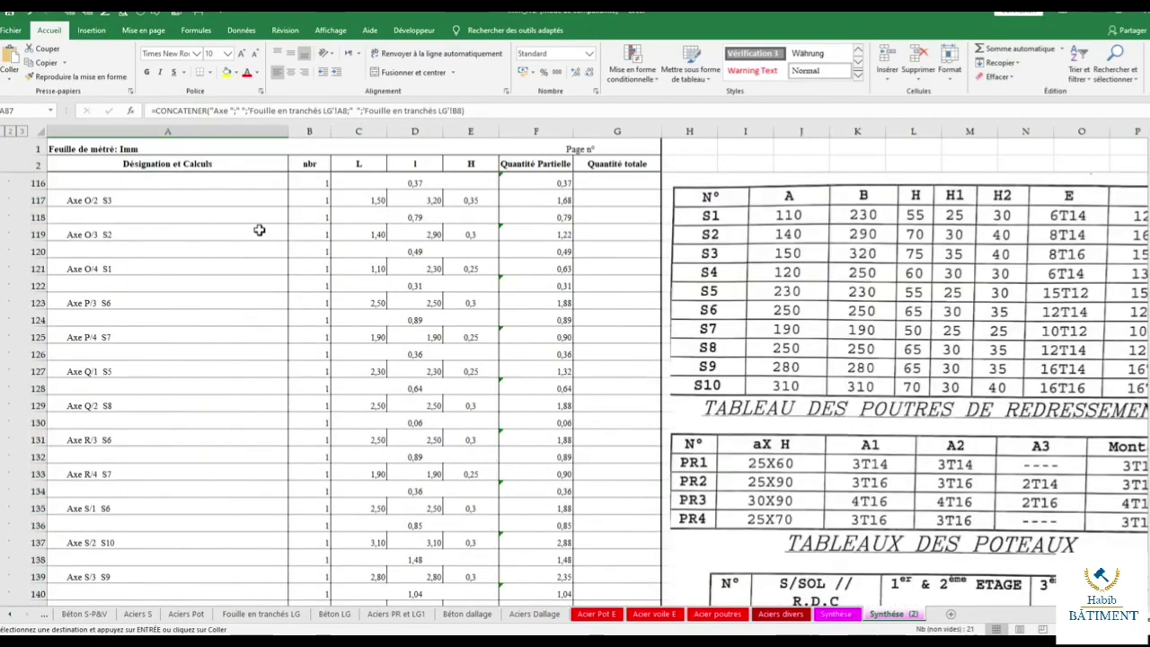
pyautogui.scroll(-8, 259, 227)
pyautogui.scroll(-10, 257, 226)
pyautogui.scroll(1, 196, 237)
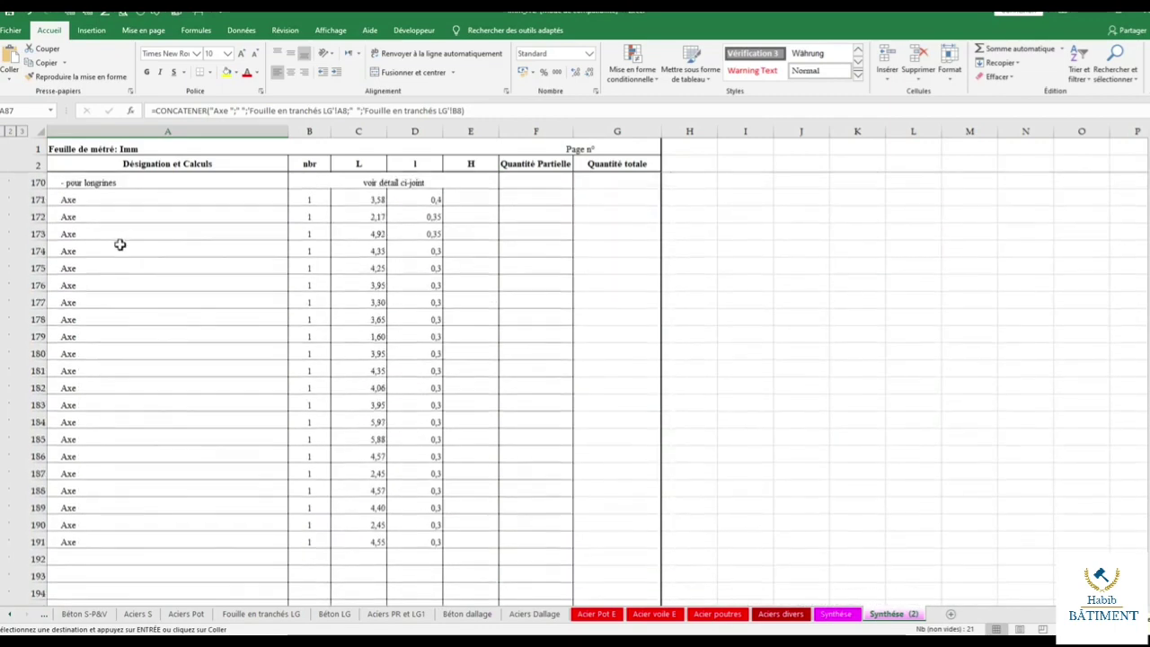
pyautogui.rightClick(117, 203)
pyautogui.click(166, 252)
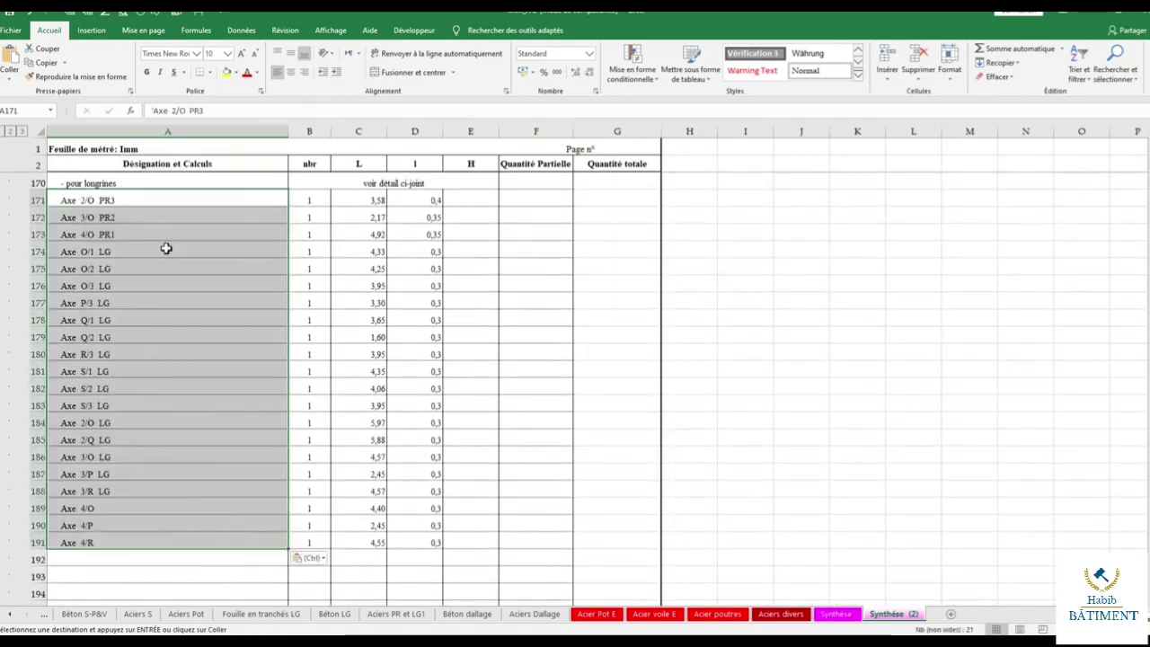
pyautogui.doubleClick(380, 200)
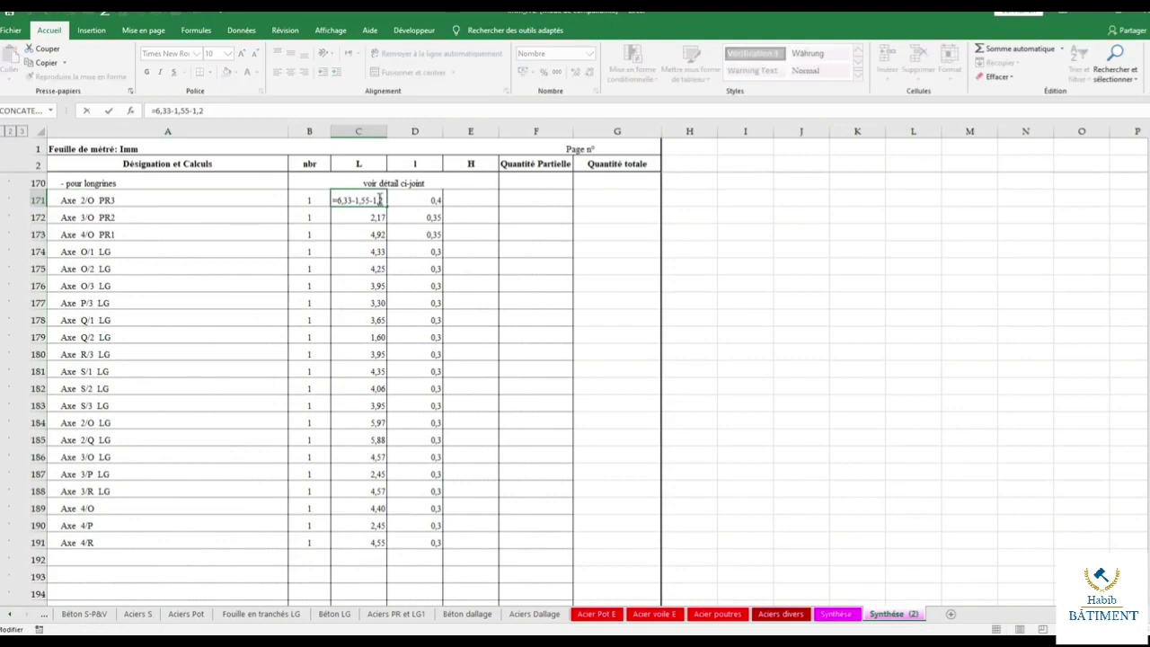
pyautogui.press('Escape')
pyautogui.doubleClick(372, 200)
pyautogui.press('Escape')
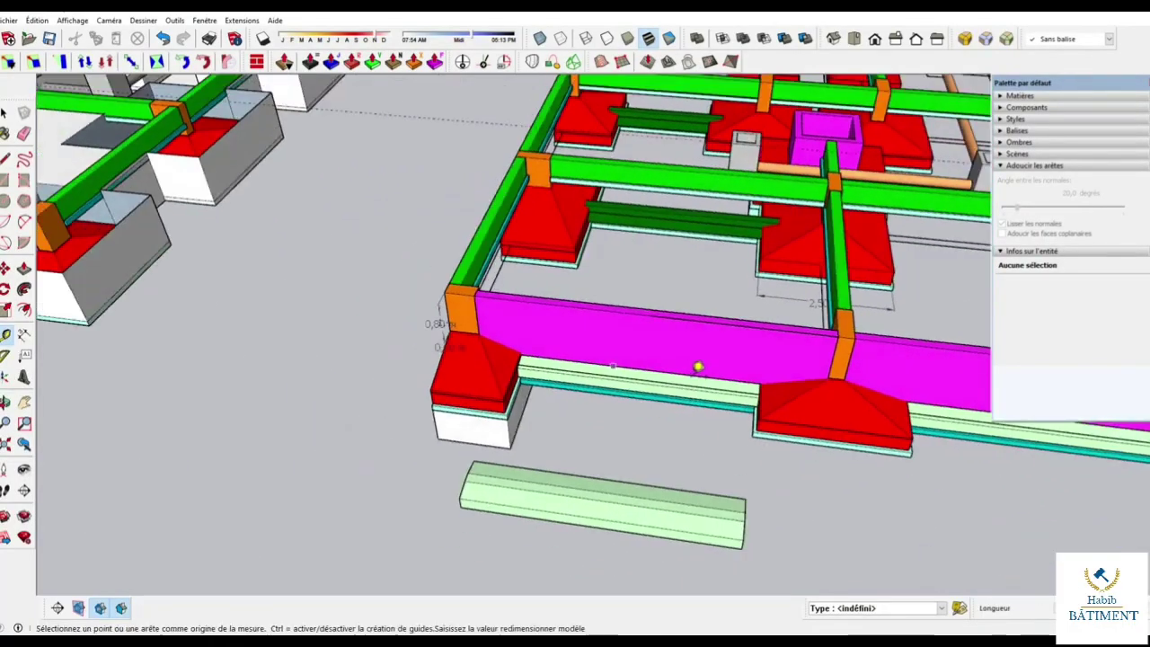
pyautogui.scroll(-5, 493, 336)
pyautogui.scroll(5, 413, 247)
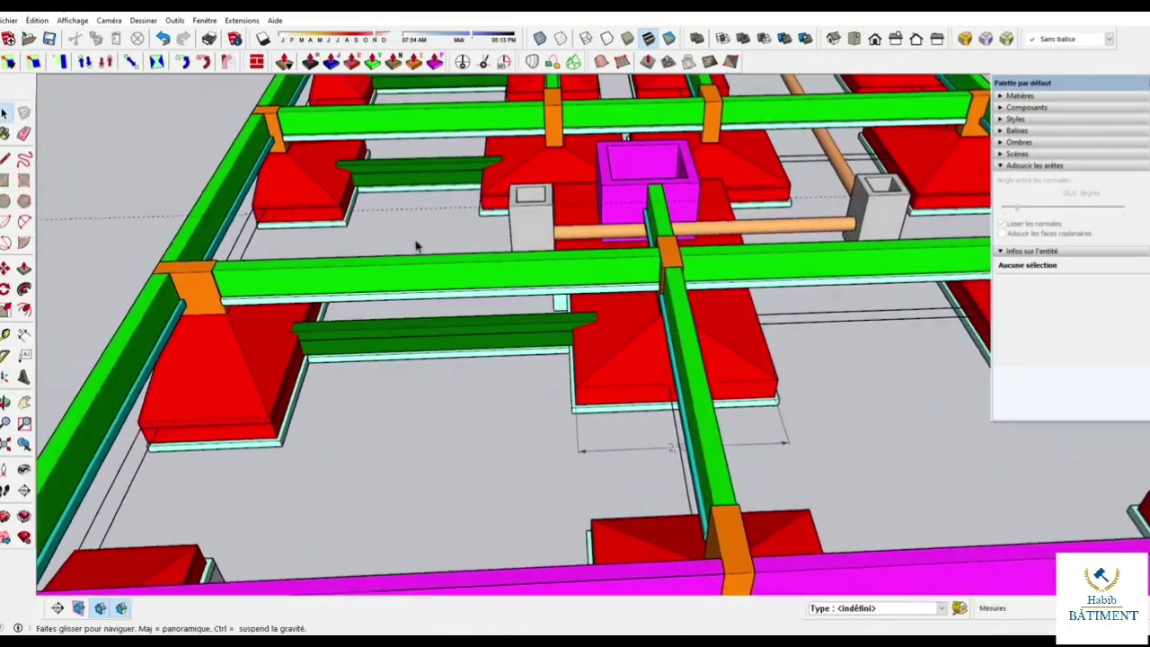
pyautogui.scroll(3, 242, 308)
pyautogui.scroll(-2, 243, 308)
pyautogui.scroll(-2, 226, 288)
pyautogui.scroll(4, 944, 246)
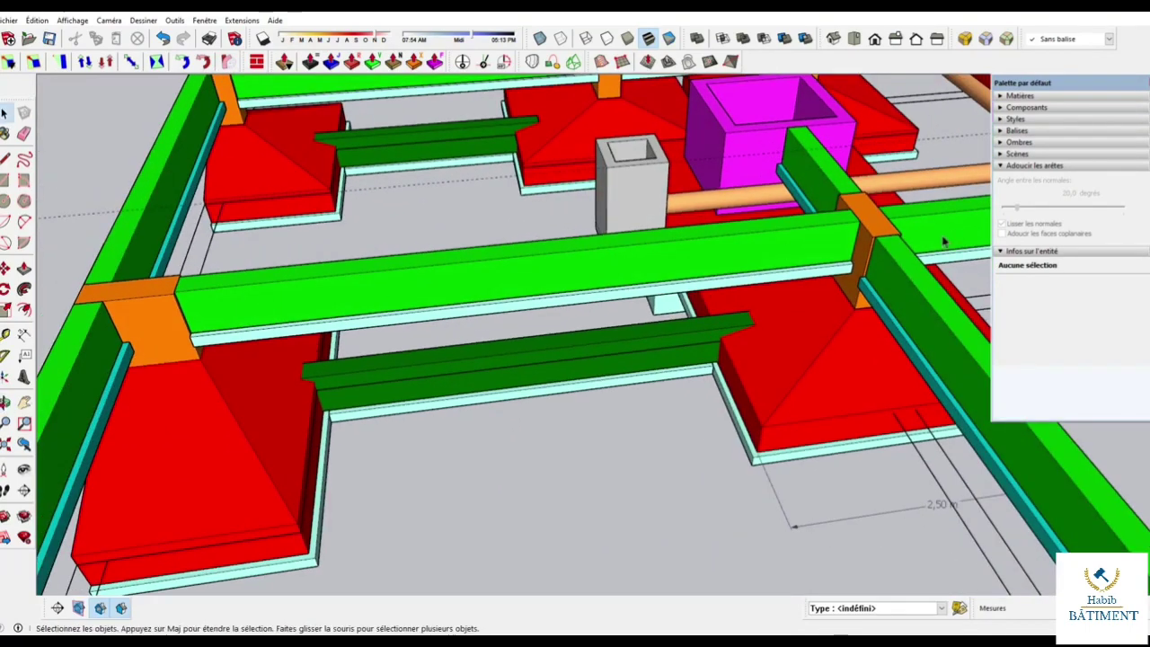
pyautogui.scroll(1, 845, 274)
pyautogui.scroll(1, 844, 260)
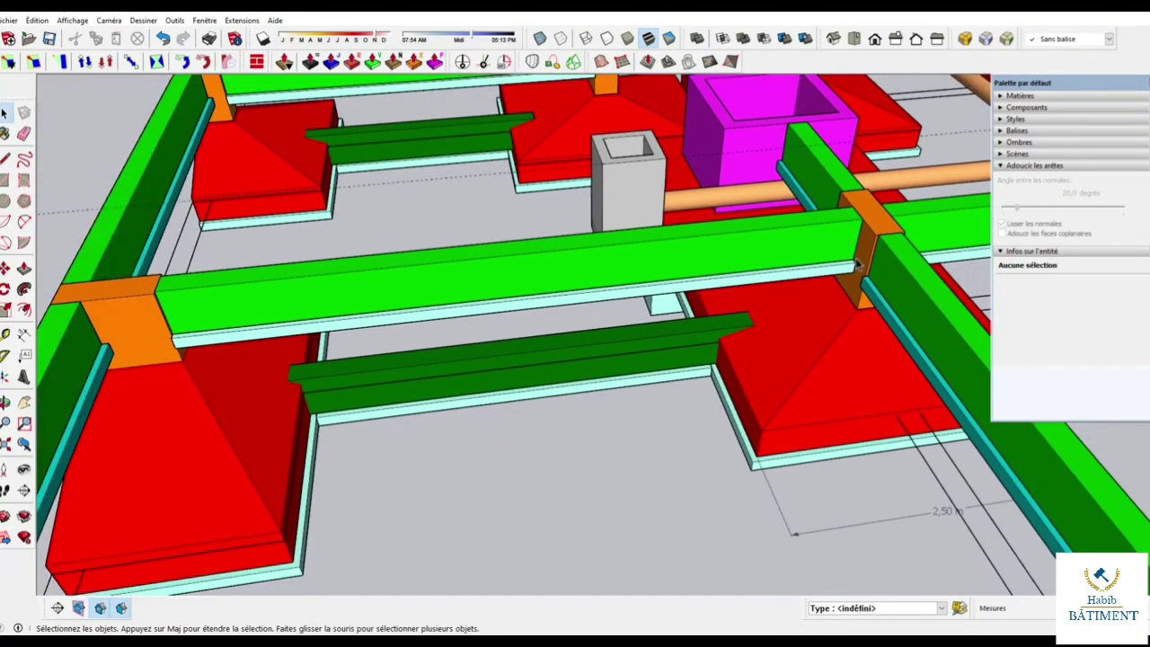
pyautogui.scroll(2, 856, 262)
pyautogui.scroll(-1, 866, 236)
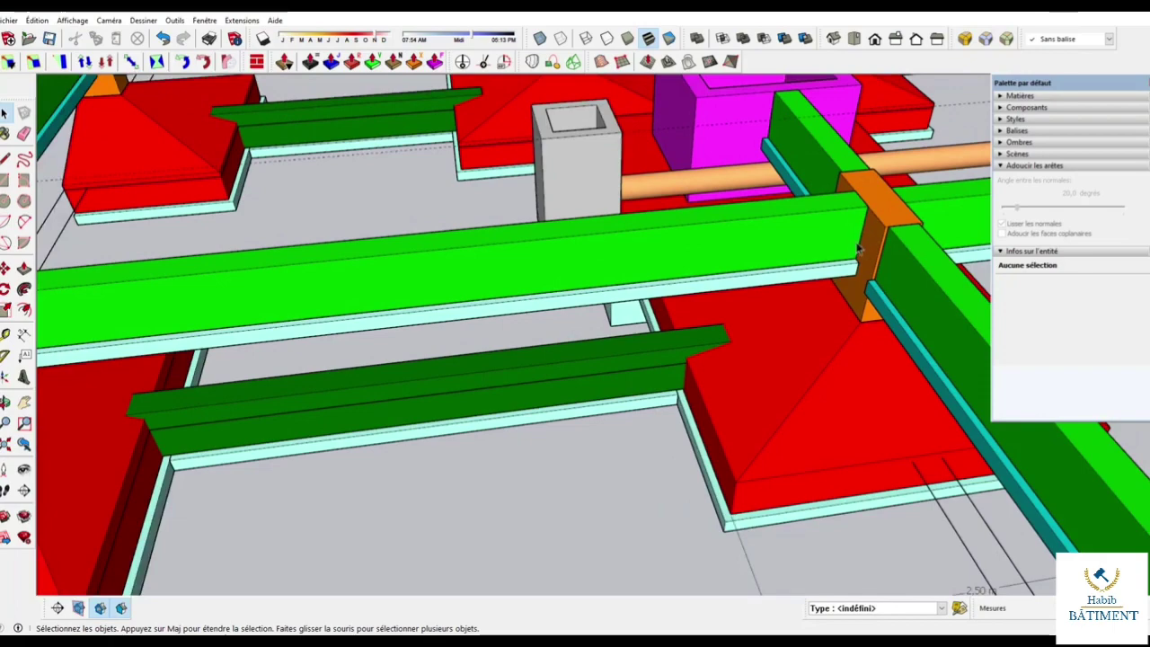
pyautogui.scroll(1, 858, 251)
pyautogui.scroll(2, 840, 269)
pyautogui.click(827, 290)
pyautogui.scroll(-2, 831, 301)
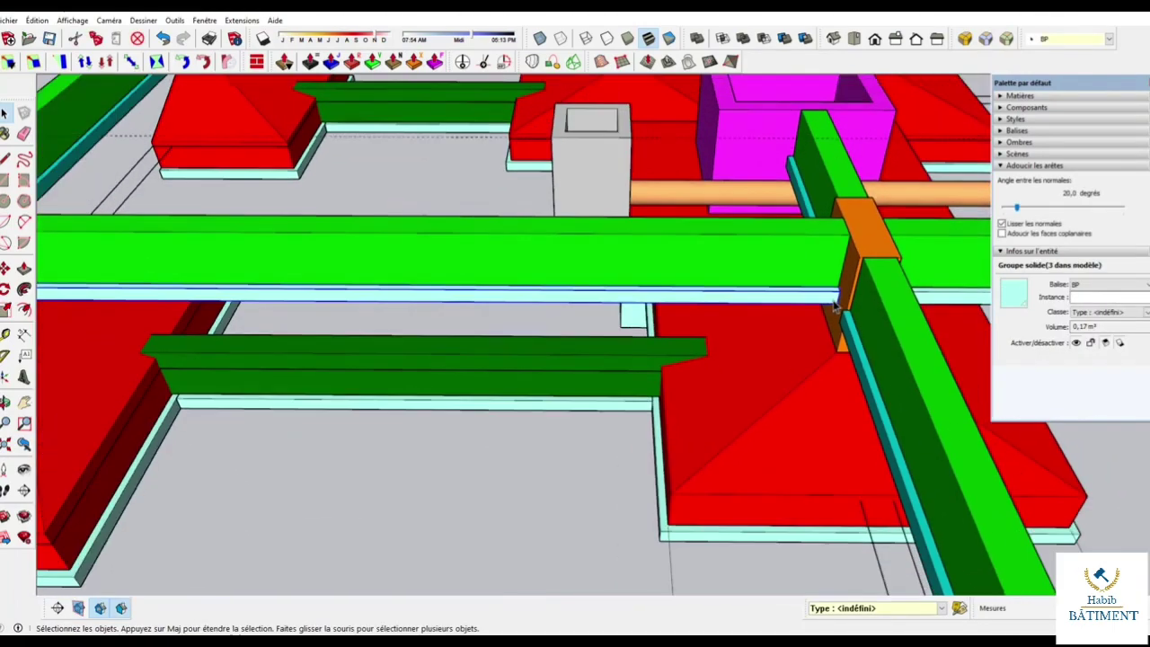
pyautogui.scroll(-1, 726, 305)
pyautogui.scroll(2, 209, 292)
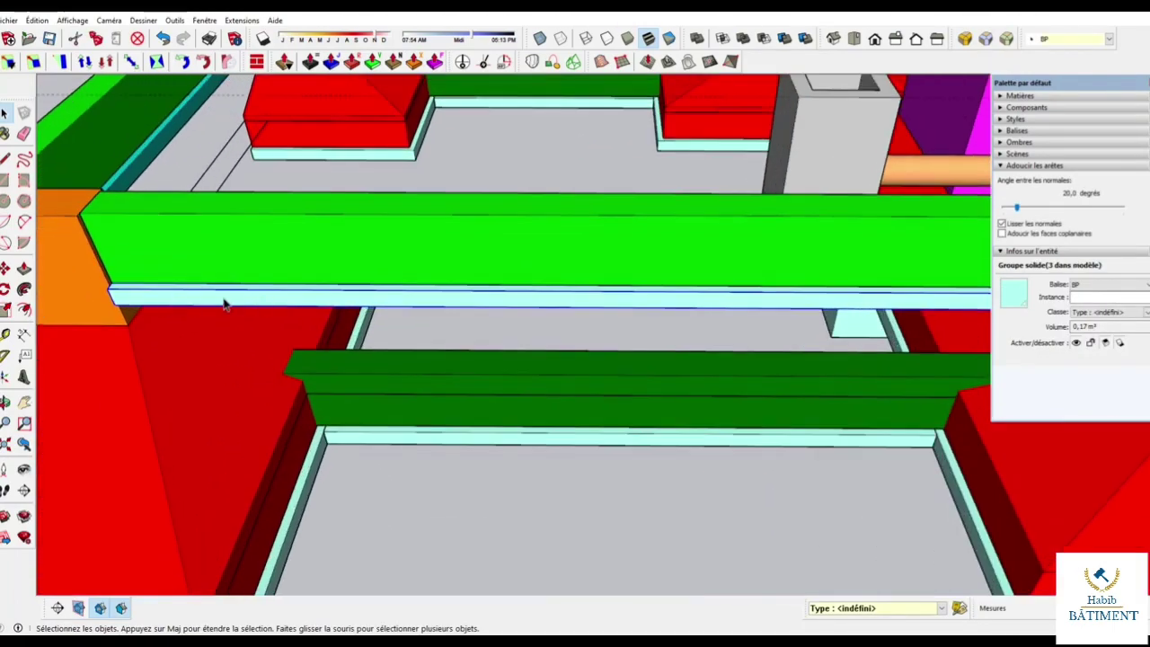
pyautogui.click(240, 257)
pyautogui.moveTo(240, 257)
pyautogui.mouseDown()
pyautogui.moveTo(337, 272)
pyautogui.moveTo(456, 341)
pyautogui.mouseUp()
pyautogui.scroll(3, 296, 295)
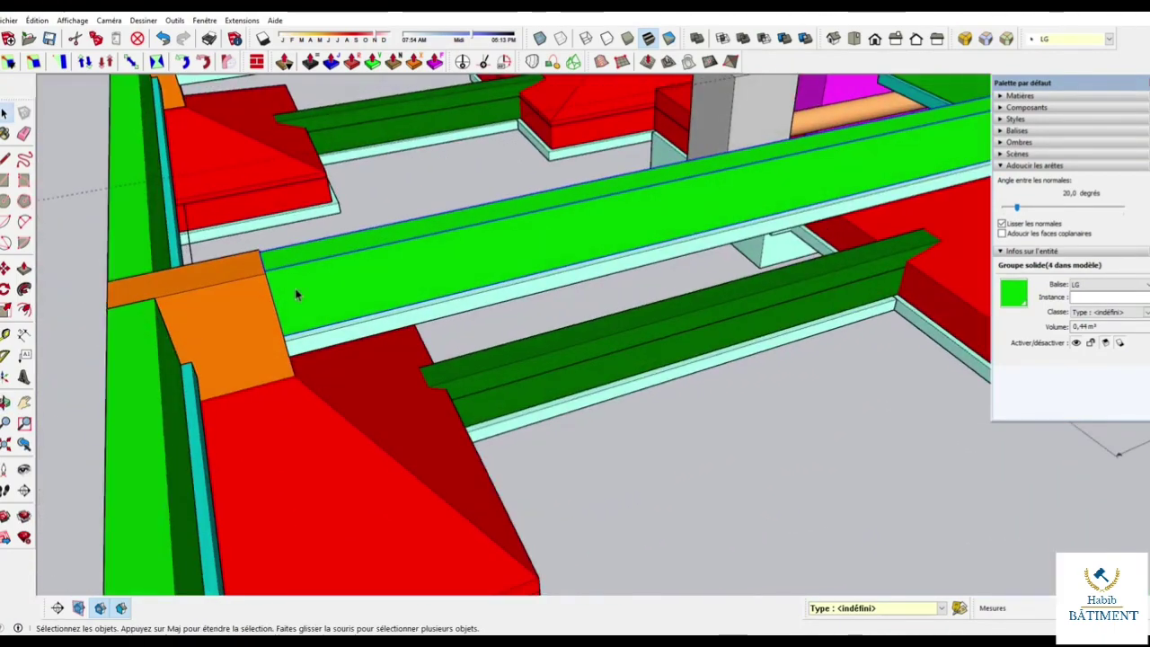
pyautogui.moveTo(375, 308)
pyautogui.mouseDown()
pyautogui.moveTo(174, 359)
pyautogui.moveTo(905, 143)
pyautogui.mouseUp()
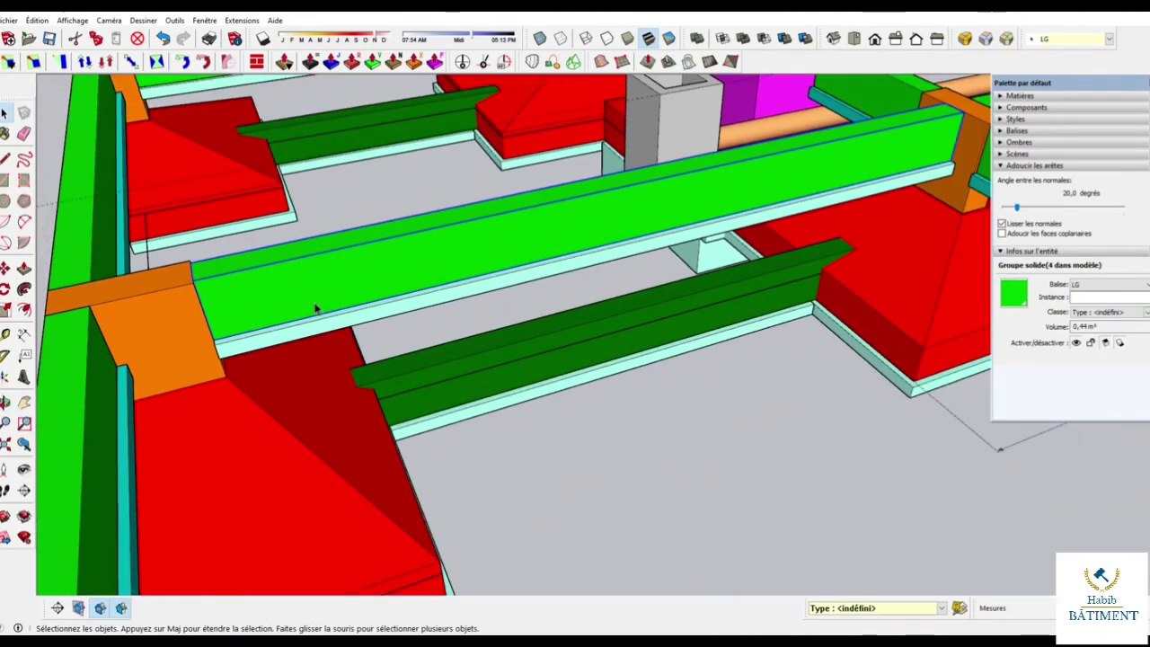
pyautogui.click(307, 333)
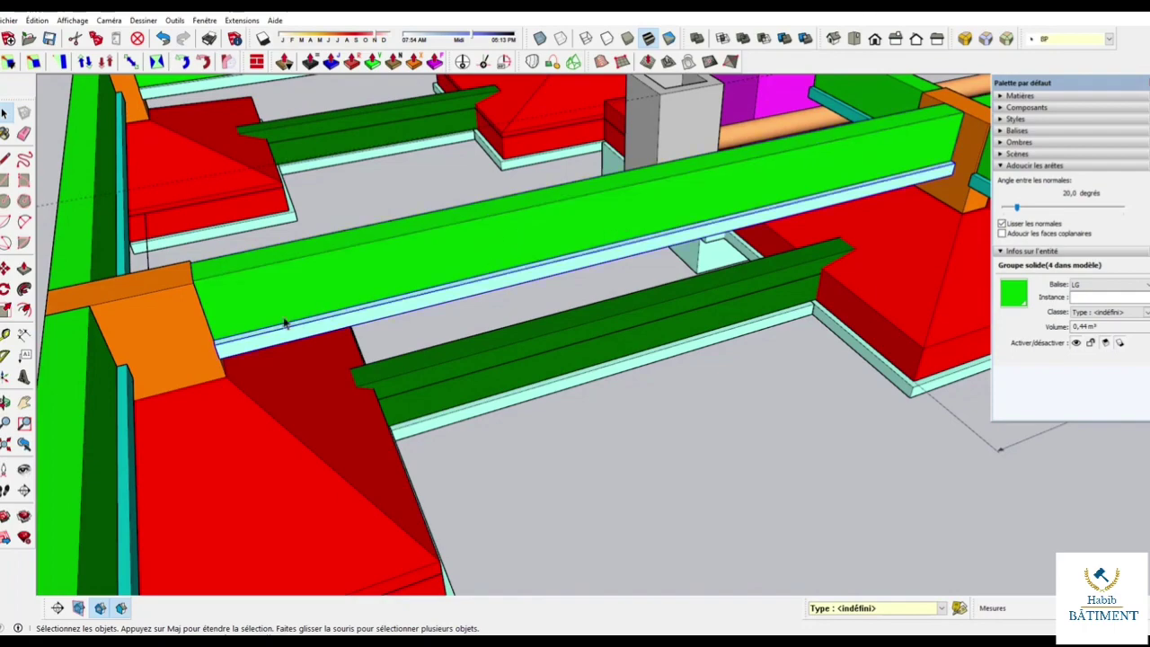
pyautogui.moveTo(486, 227); pyautogui.dragTo(490, 339)
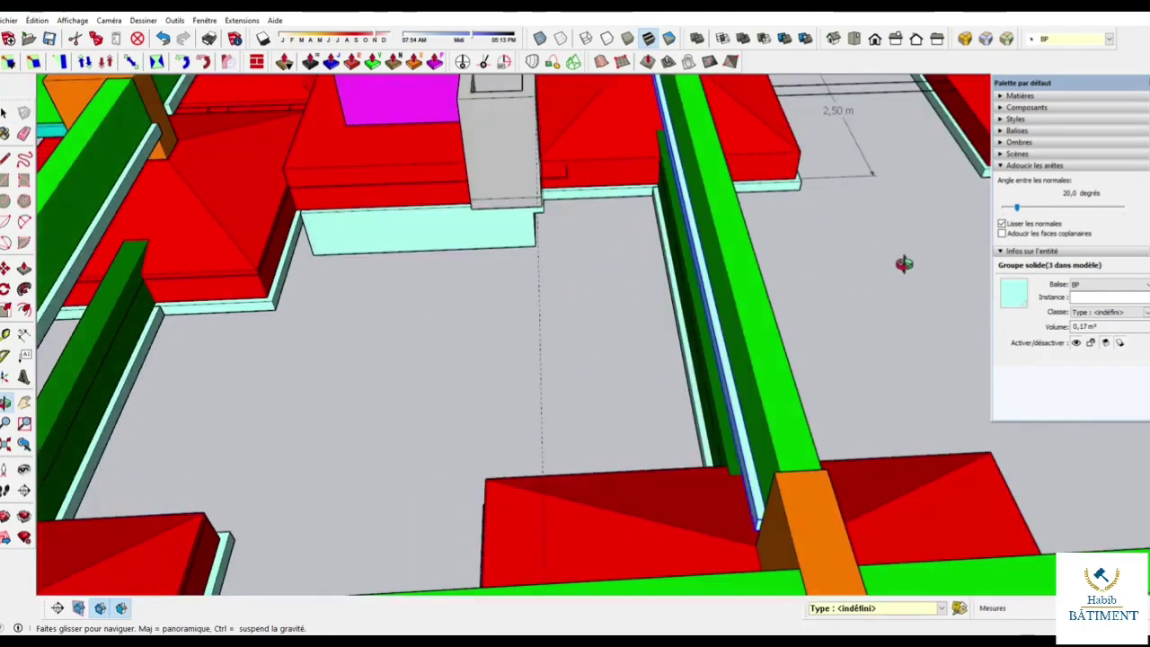
pyautogui.scroll(2, 460, 332)
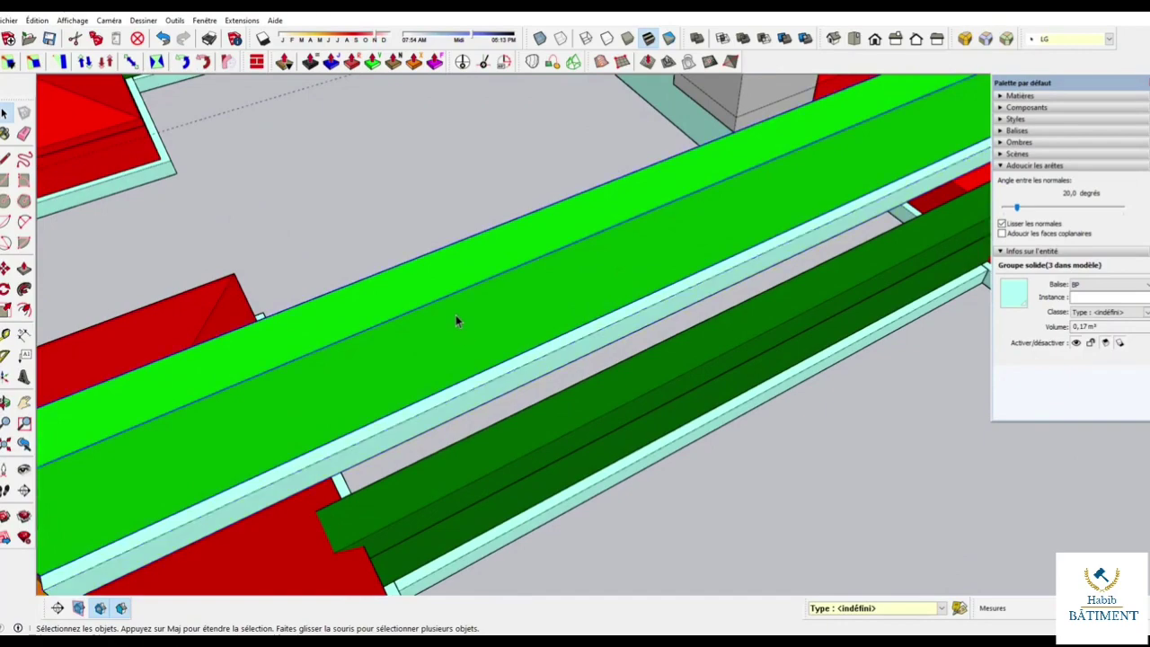
pyautogui.click(456, 314)
pyautogui.scroll(-1, 488, 354)
pyautogui.scroll(1, 509, 358)
pyautogui.moveTo(509, 357); pyautogui.dragTo(714, 326)
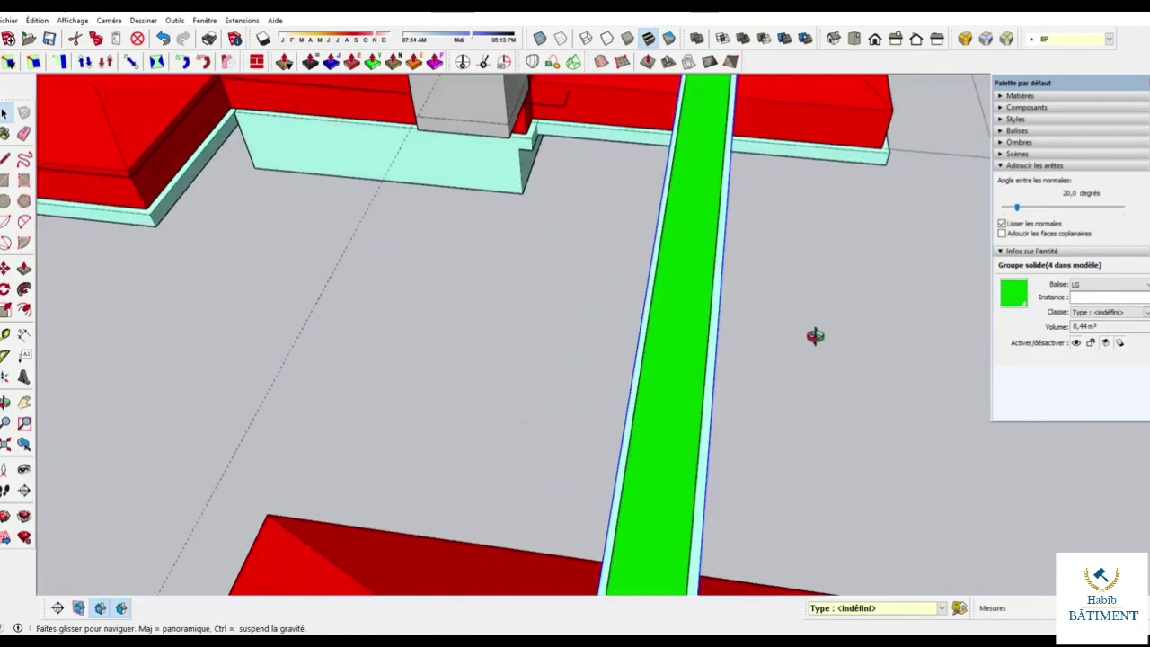
pyautogui.click(711, 329)
pyautogui.scroll(-2, 710, 330)
pyautogui.scroll(2, 705, 321)
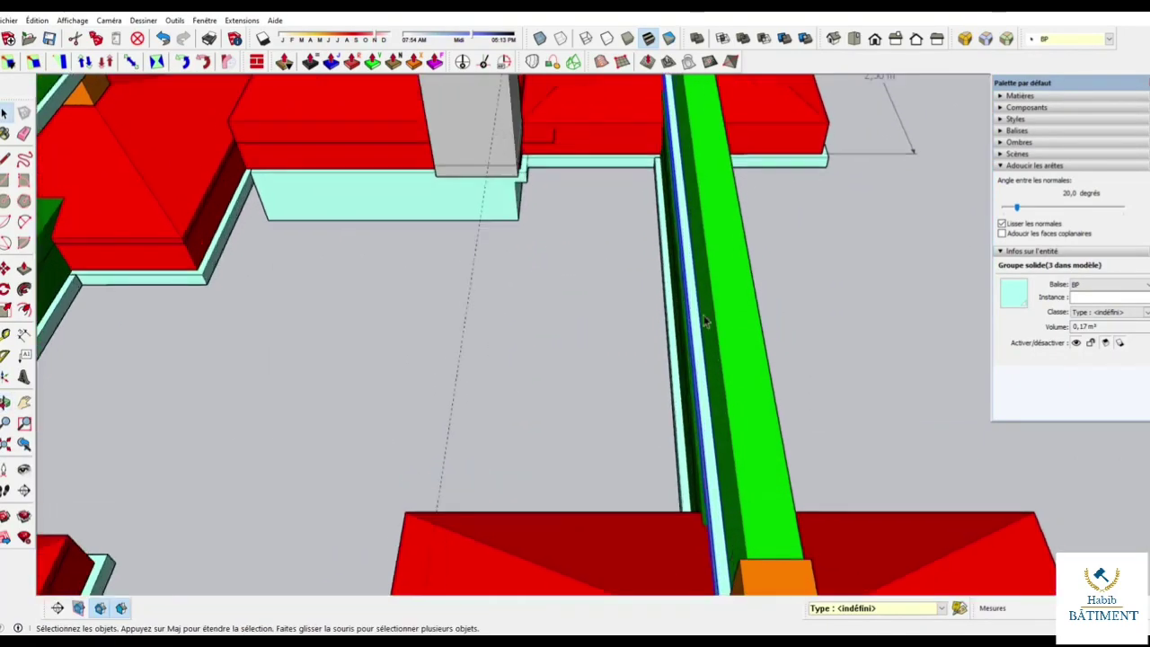
pyautogui.moveTo(745, 313)
pyautogui.mouseDown()
pyautogui.moveTo(671, 297)
pyautogui.moveTo(648, 315)
pyautogui.moveTo(428, 201)
pyautogui.mouseUp()
pyautogui.scroll(-2, 688, 303)
pyautogui.scroll(-2, 721, 303)
pyautogui.scroll(3, 513, 123)
pyautogui.scroll(3, 506, 154)
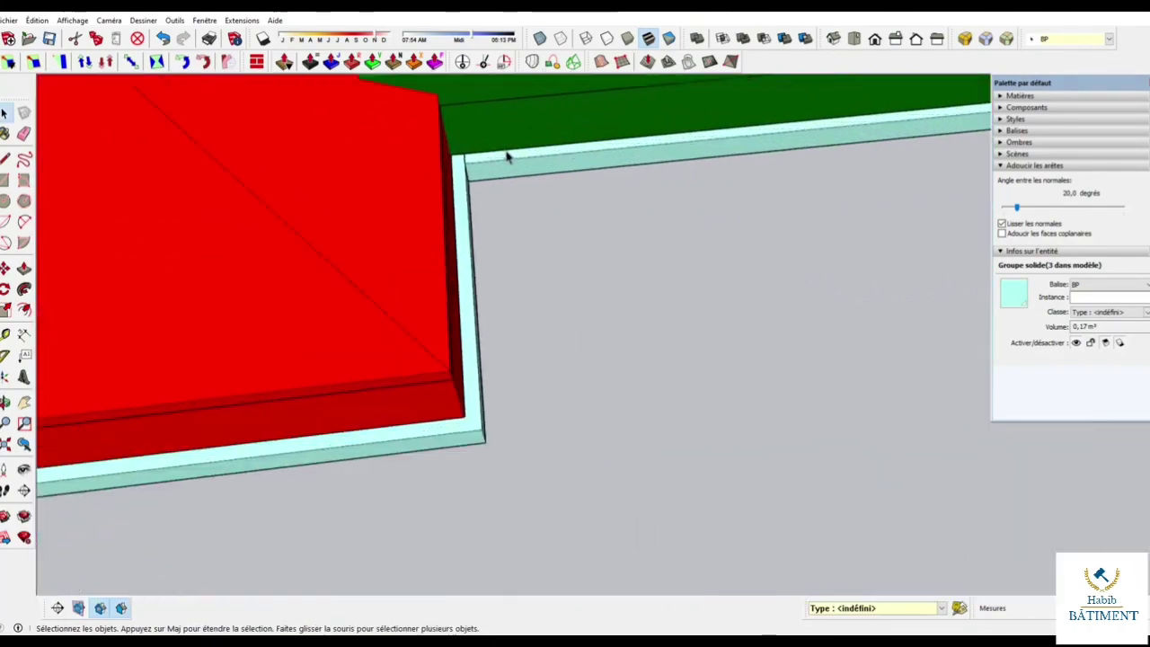
pyautogui.scroll(2, 411, 161)
pyautogui.scroll(-2, 423, 164)
pyautogui.scroll(-2, 428, 167)
pyautogui.scroll(1, 539, 175)
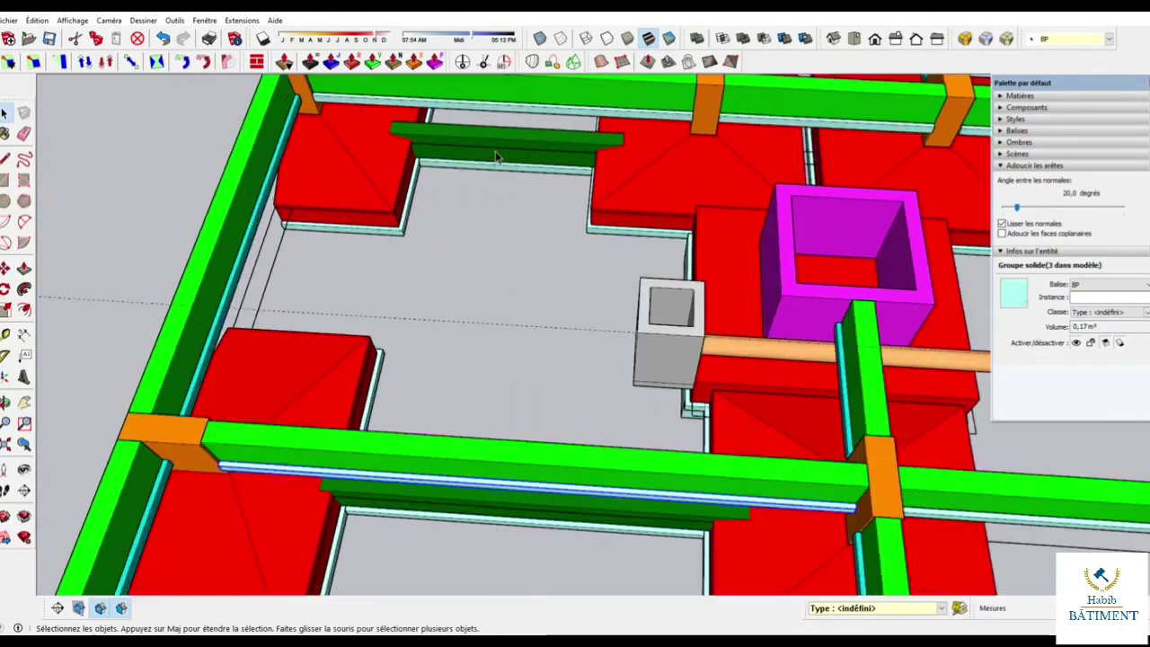
pyautogui.scroll(3, 539, 175)
pyautogui.moveTo(539, 175); pyautogui.dragTo(624, 200)
pyautogui.scroll(2, 636, 241)
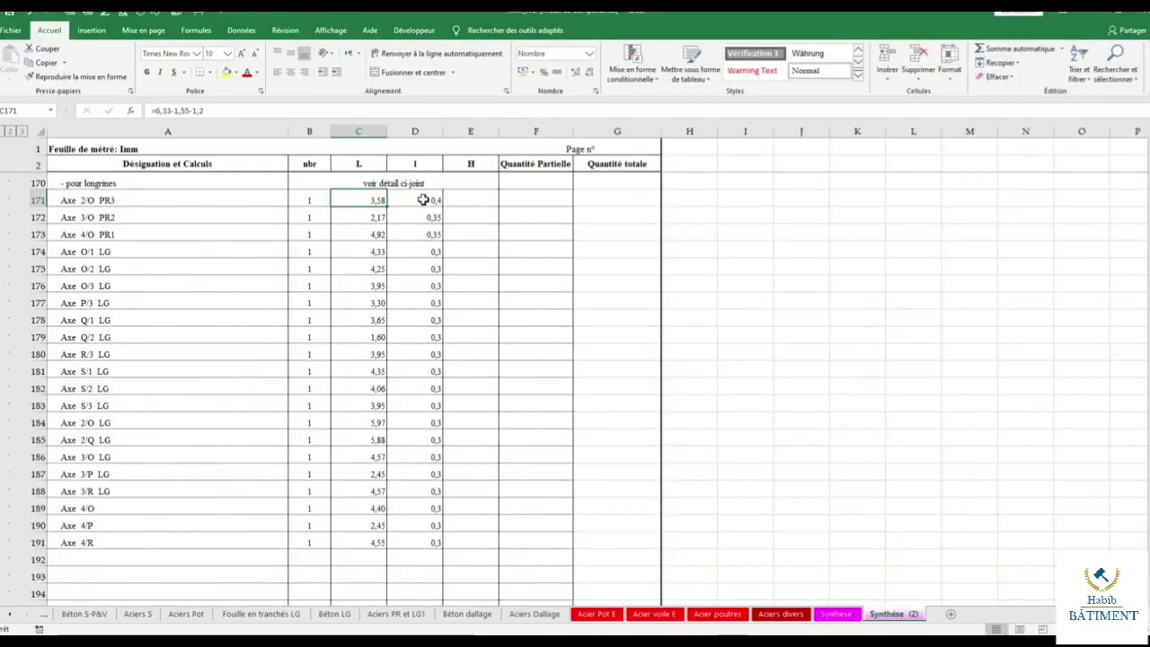
# Add 0,1 to the C171, C172 and C173 length formulas, giving 3,68, 2,27 and 5,02.
pyautogui.doubleClick(370, 200)
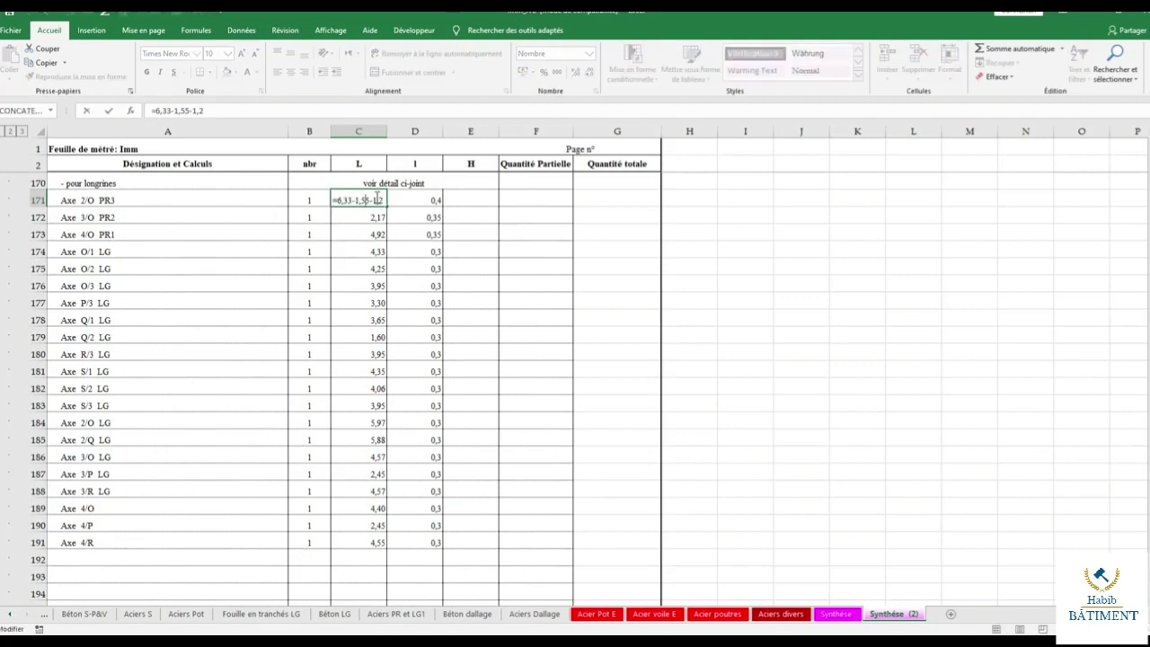
pyautogui.click(231, 110)
pyautogui.press('Return')
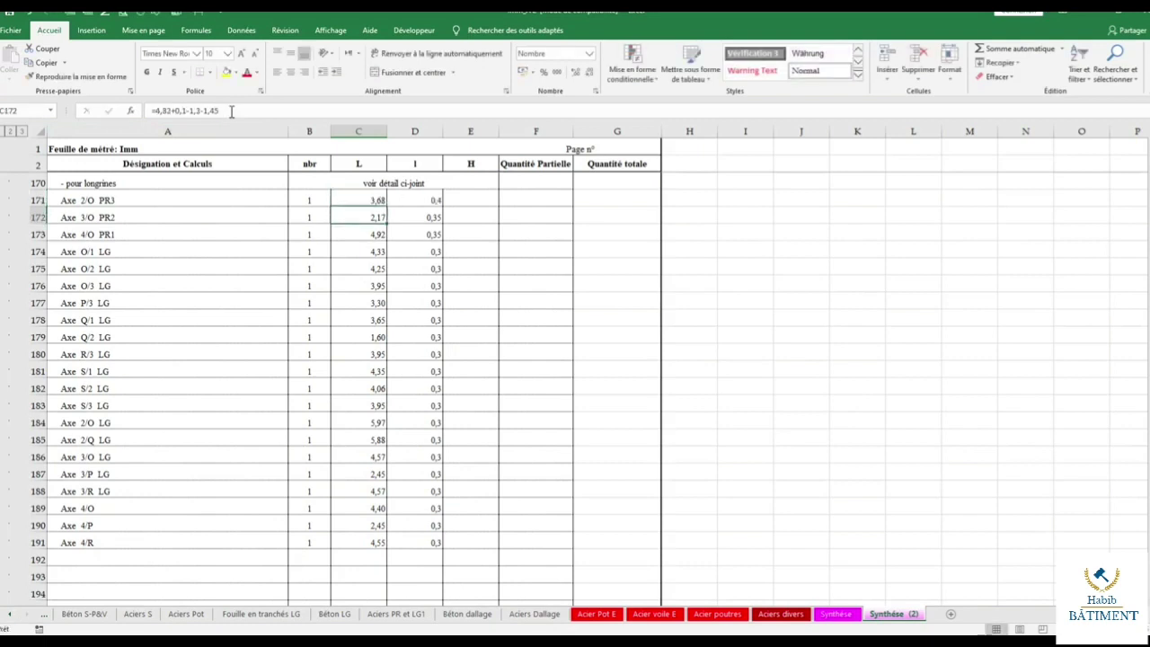
pyautogui.click(238, 111)
pyautogui.write('+0,10')
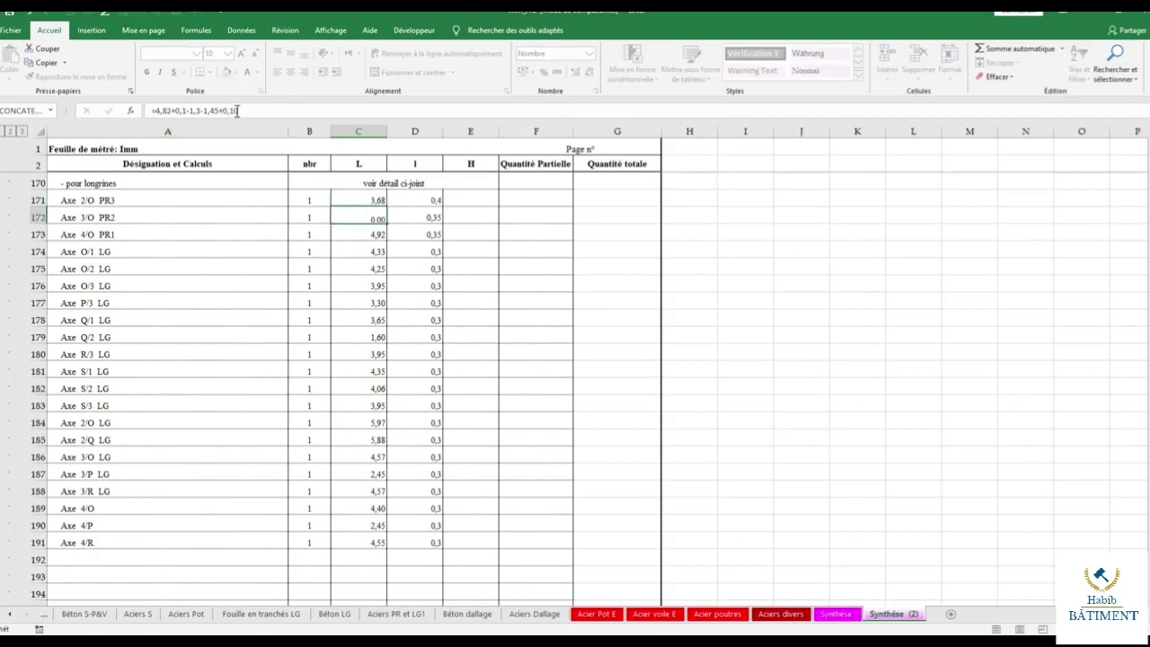
pyautogui.press('Return')
pyautogui.click(235, 111)
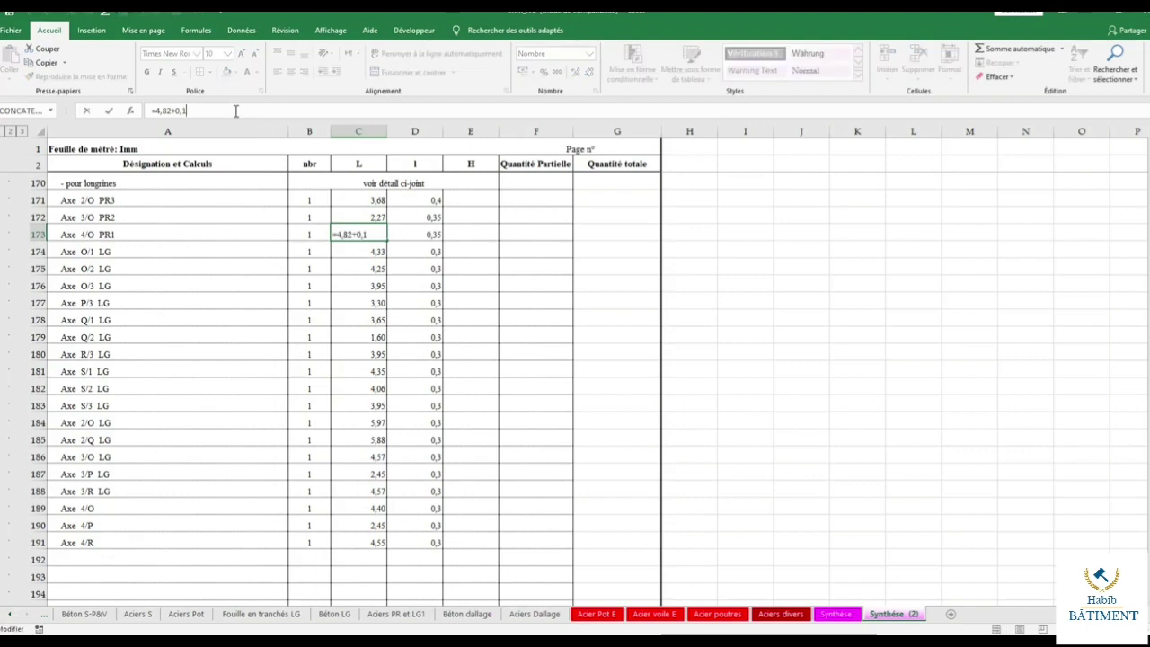
pyautogui.write('+0,1')
pyautogui.press('Return')
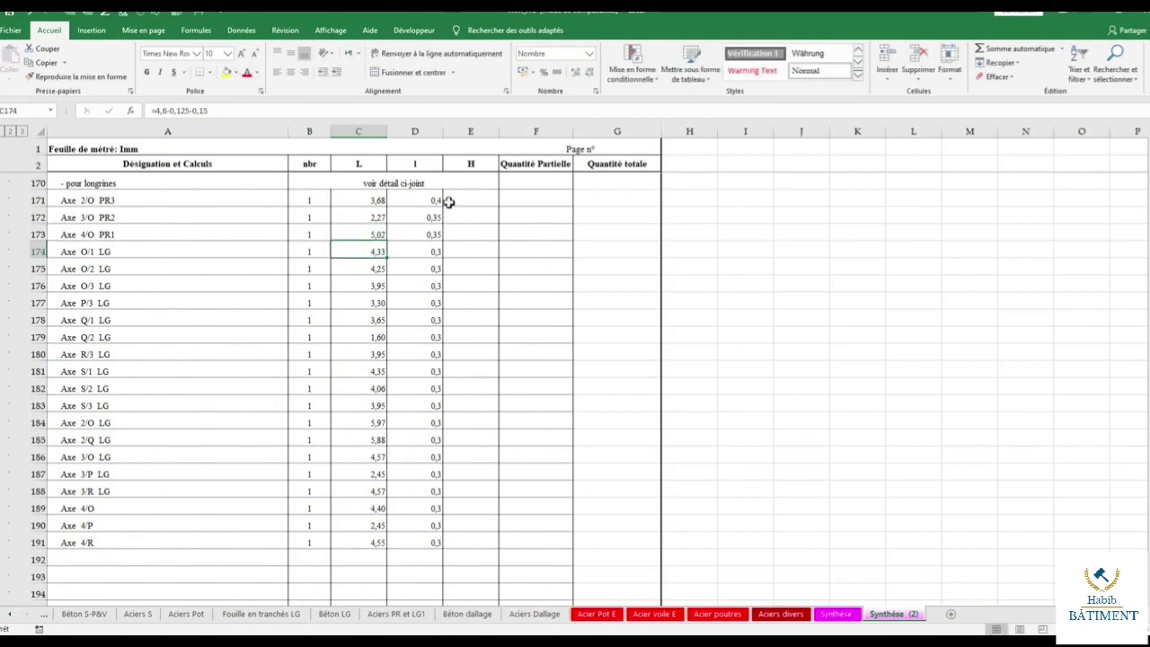
# Enter the helper formula =D171-0,1 in I171 and fill it down to I191.
pyautogui.scroll(1, 434, 248)
pyautogui.click(426, 251)
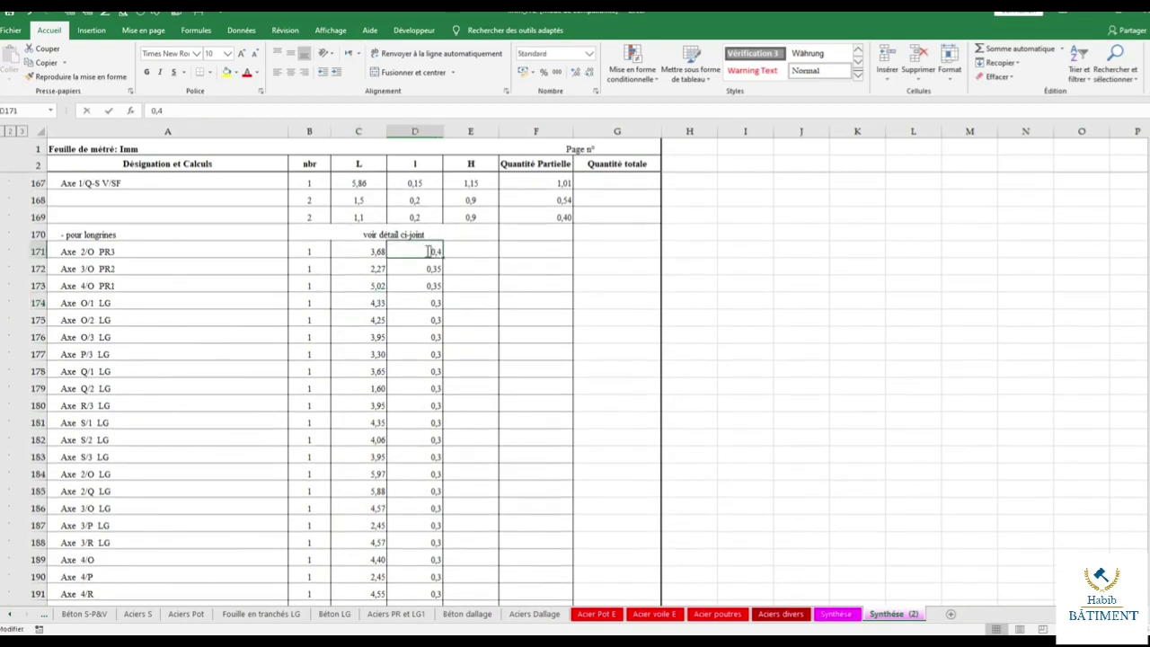
pyautogui.click(744, 250)
pyautogui.write('=')
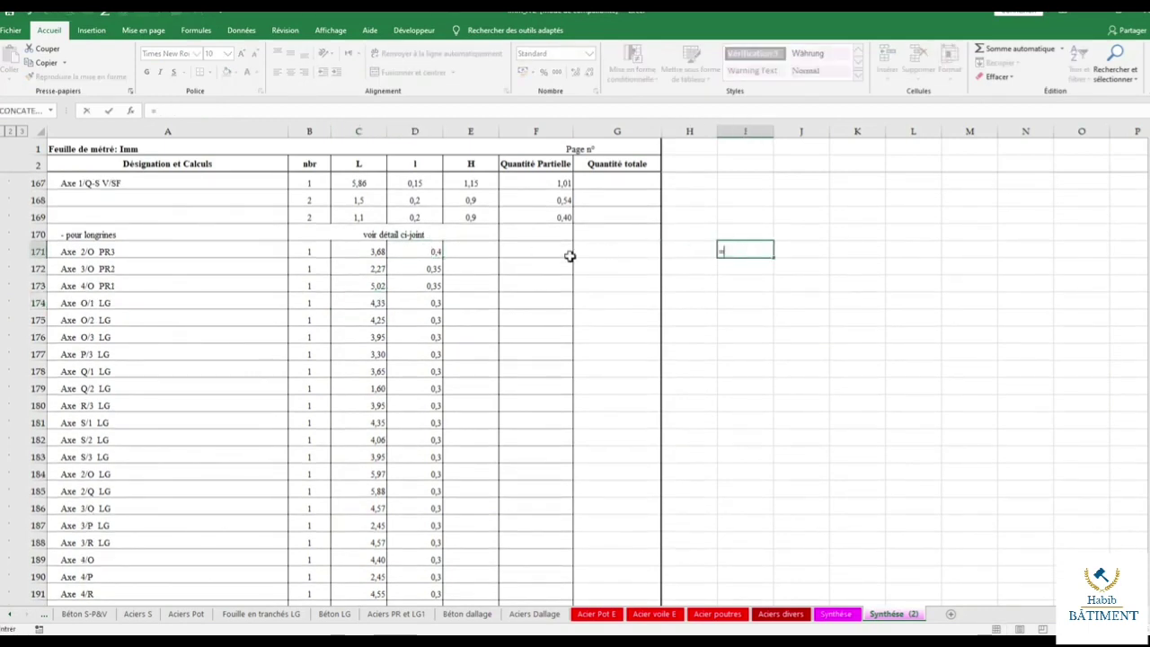
pyautogui.click(434, 249)
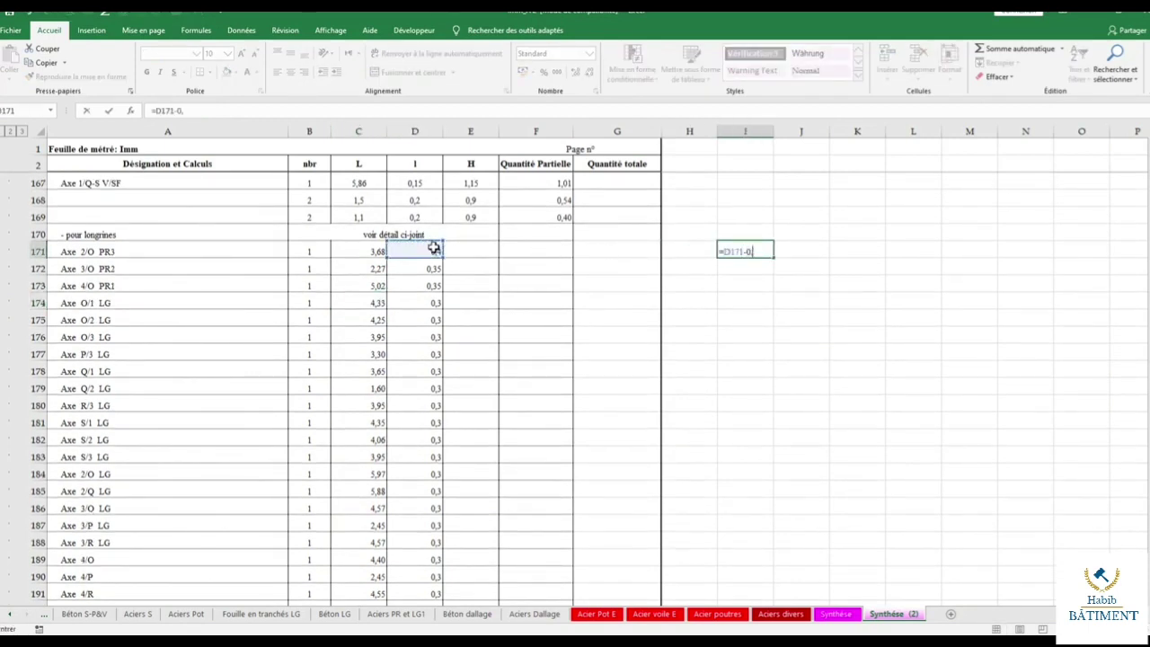
pyautogui.write('10')
pyautogui.press('Return')
pyautogui.click(762, 252)
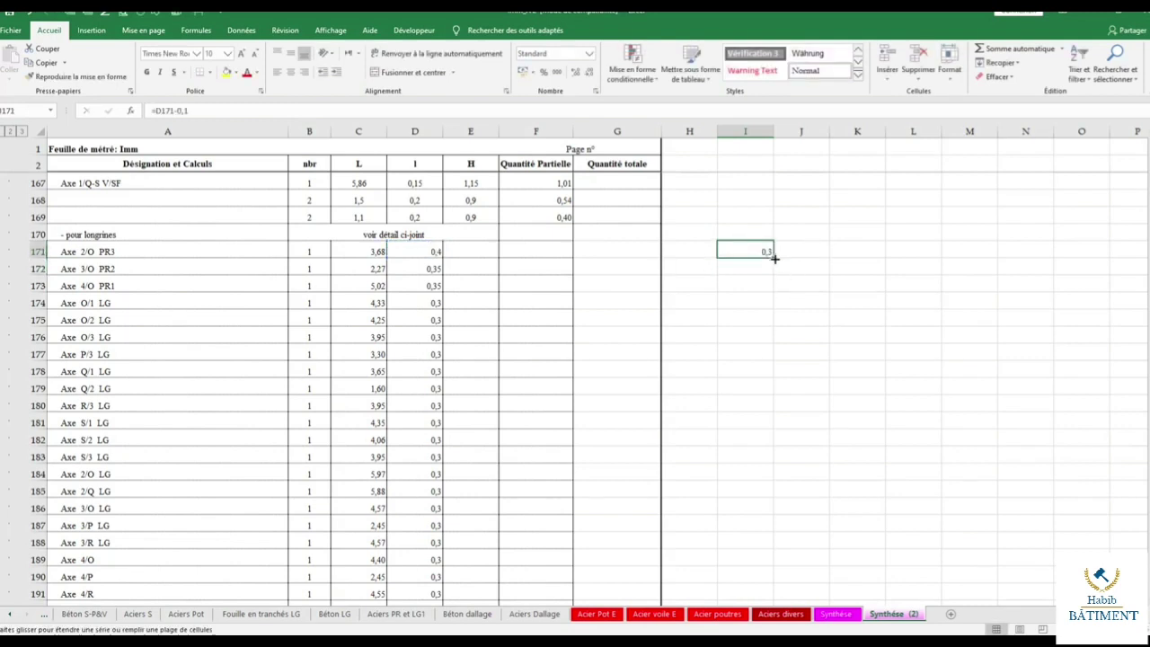
pyautogui.moveTo(773, 260); pyautogui.dragTo(733, 543)
# Paste the reduced widths as values into D171:D191 with two decimals, then delete the I171:I191 helpers.
pyautogui.rightClick(753, 253)
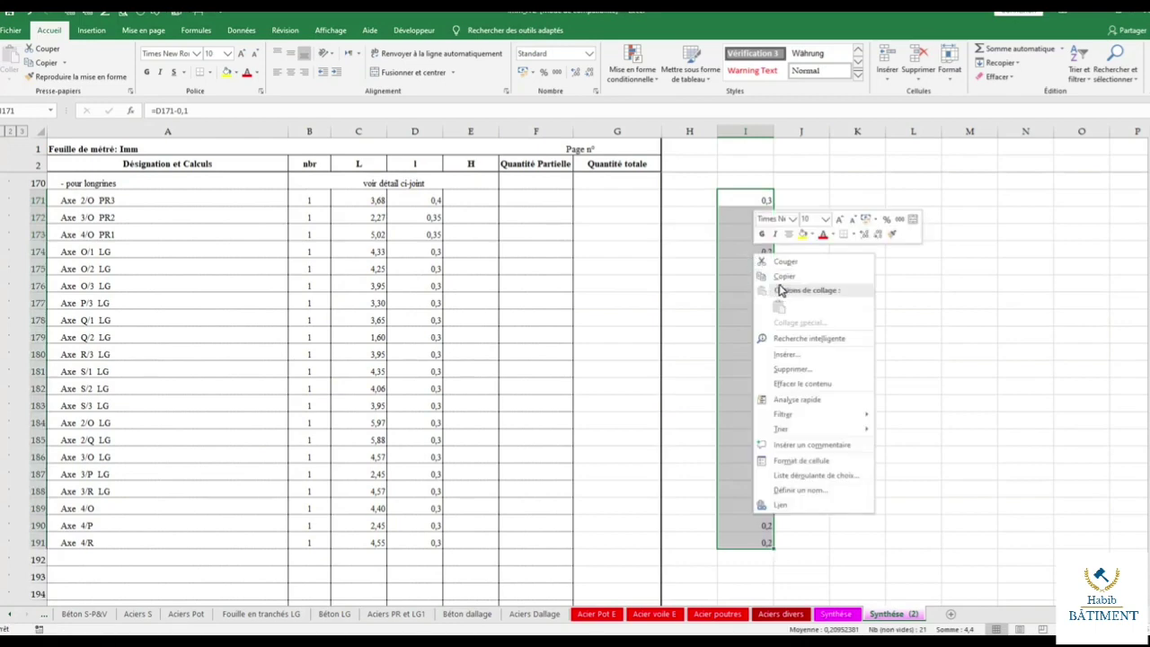
pyautogui.click(778, 280)
pyautogui.rightClick(424, 199)
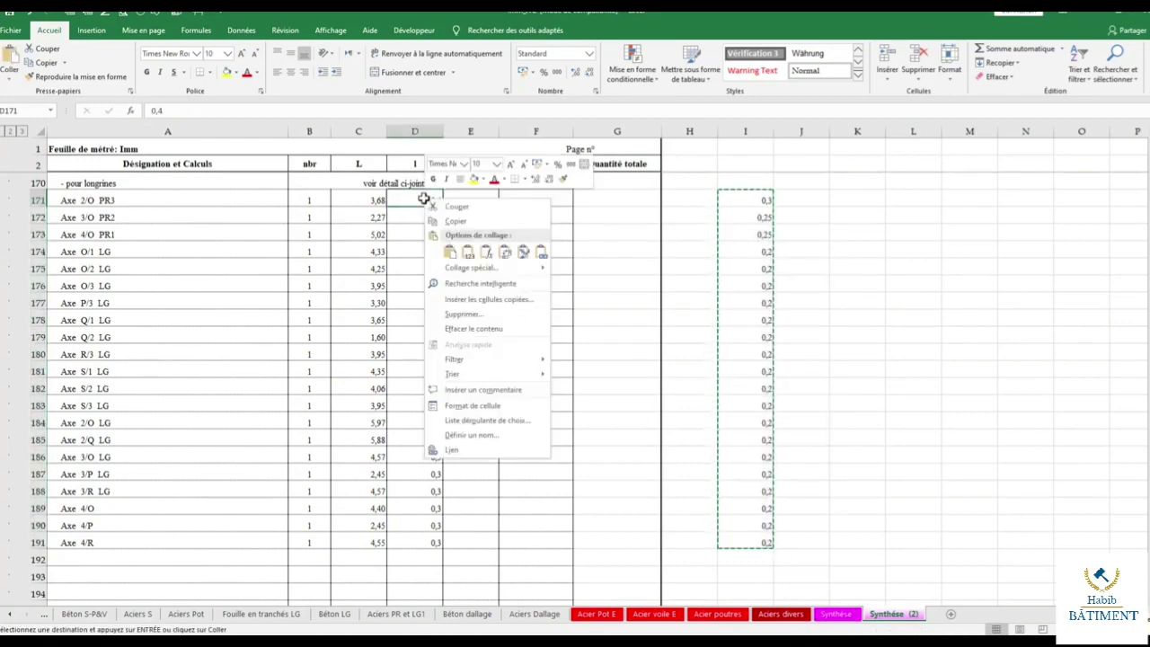
pyautogui.click(468, 251)
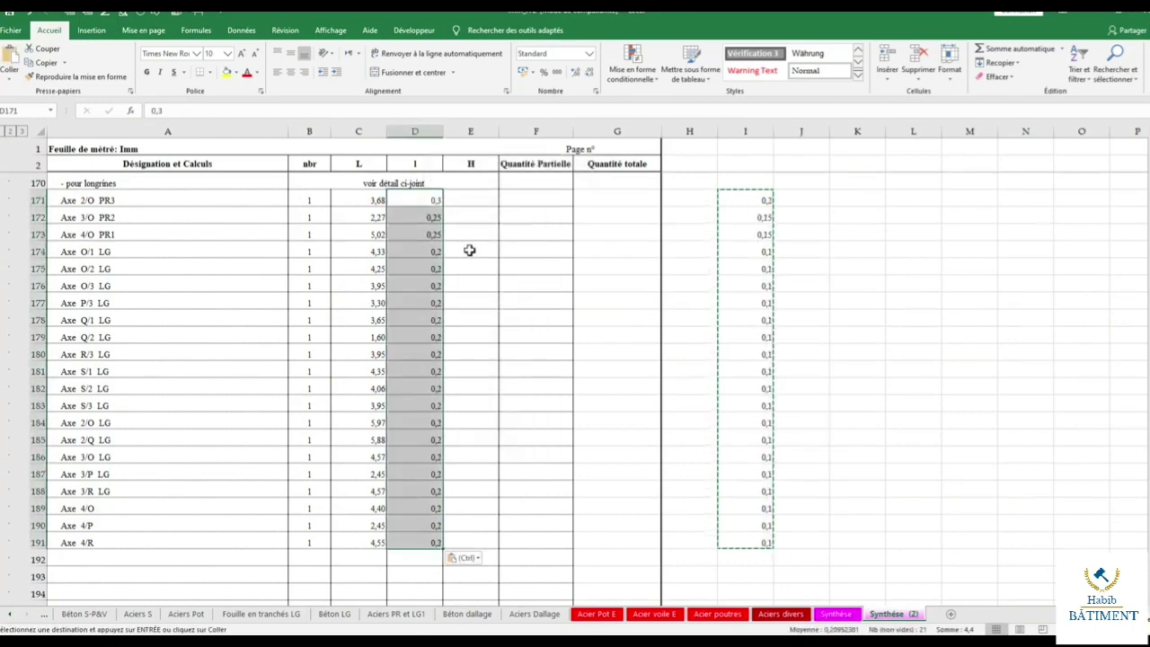
pyautogui.click(573, 73)
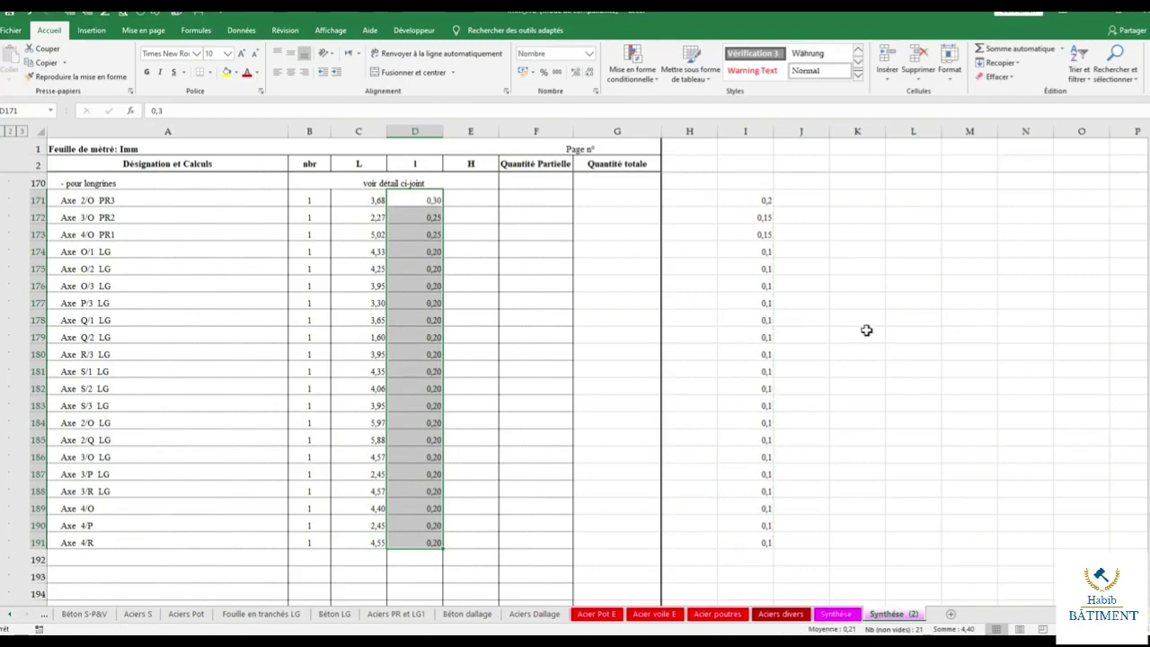
pyautogui.moveTo(764, 200); pyautogui.dragTo(744, 546)
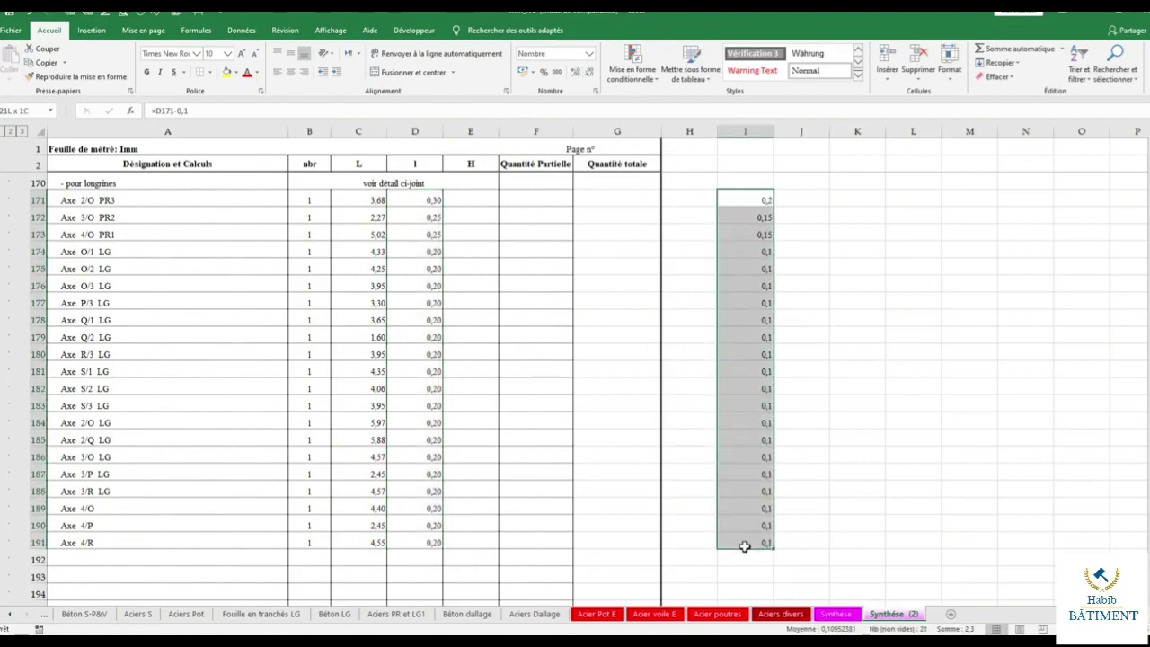
pyautogui.press('Delete')
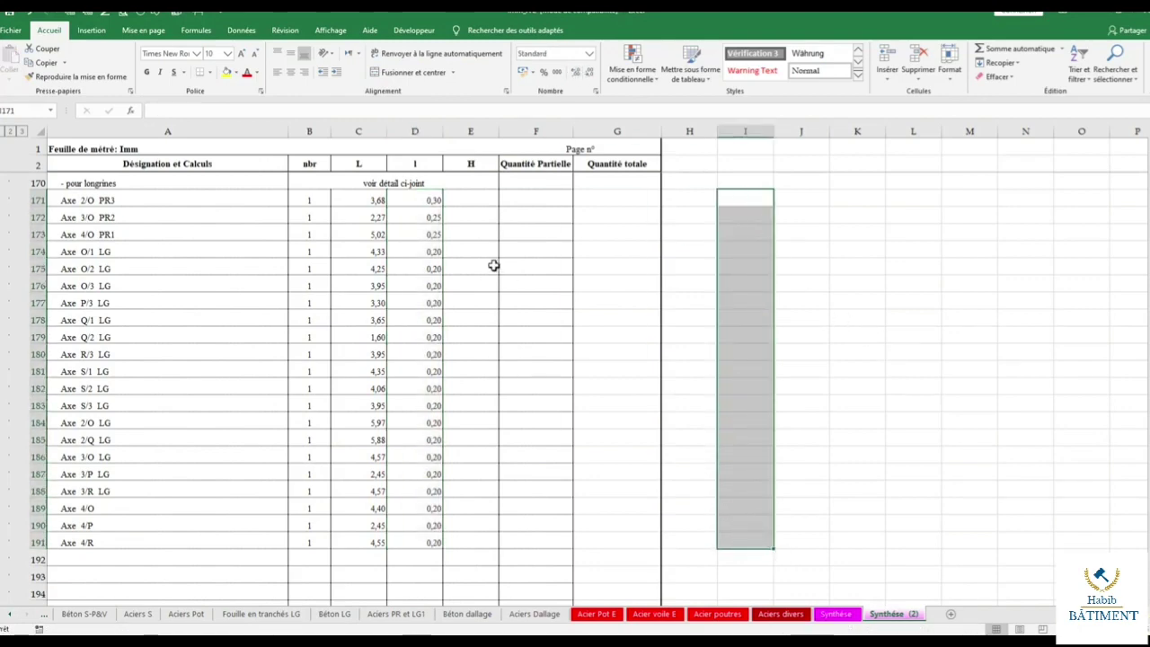
pyautogui.click(473, 198)
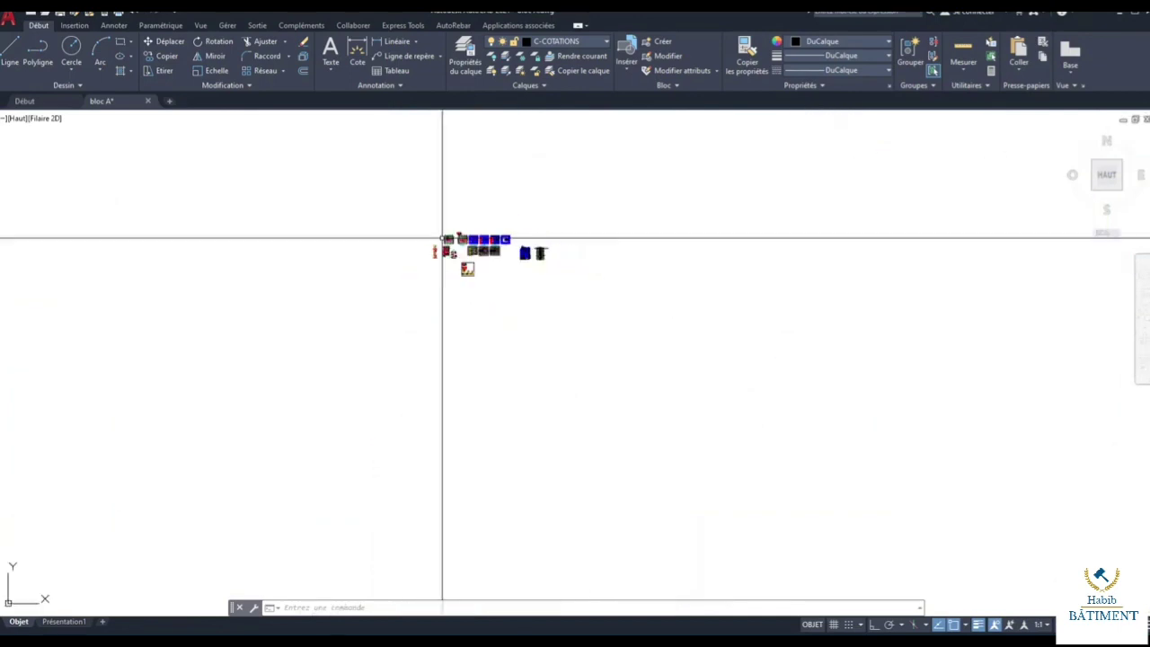
# Zoom and pan the AutoCAD drawing to the LG (20X40) longrine section with its 3T10 and 3T12 bars.
pyautogui.scroll(4, 441, 238)
pyautogui.scroll(5, 727, 342)
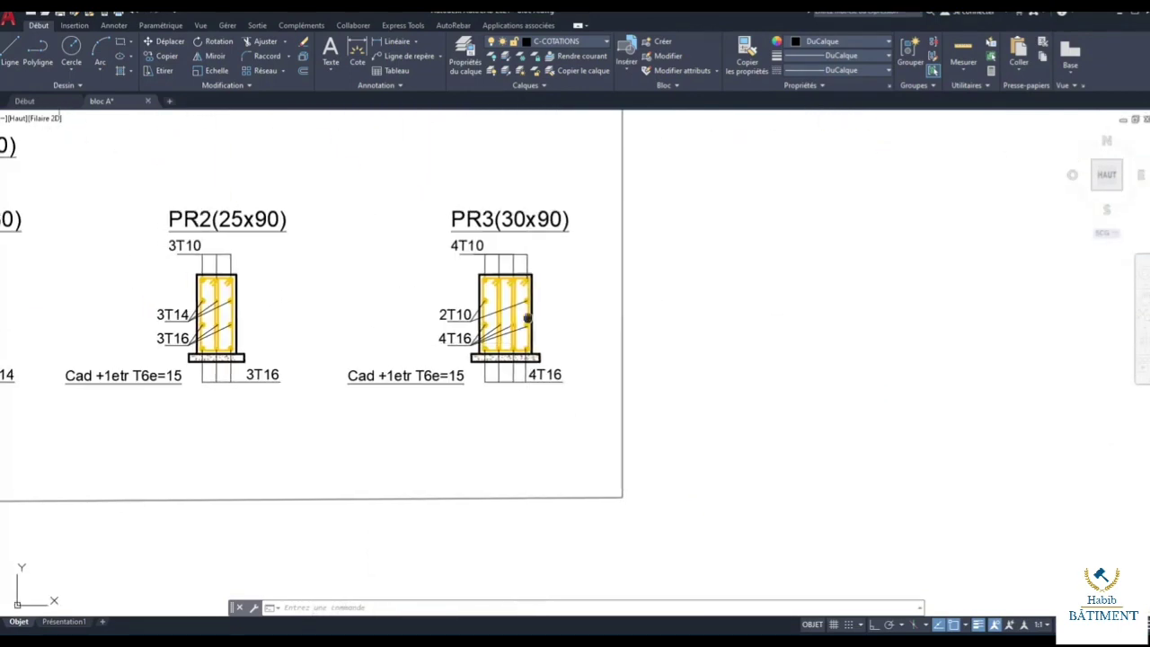
pyautogui.scroll(-1, 727, 342)
pyautogui.scroll(1, 656, 276)
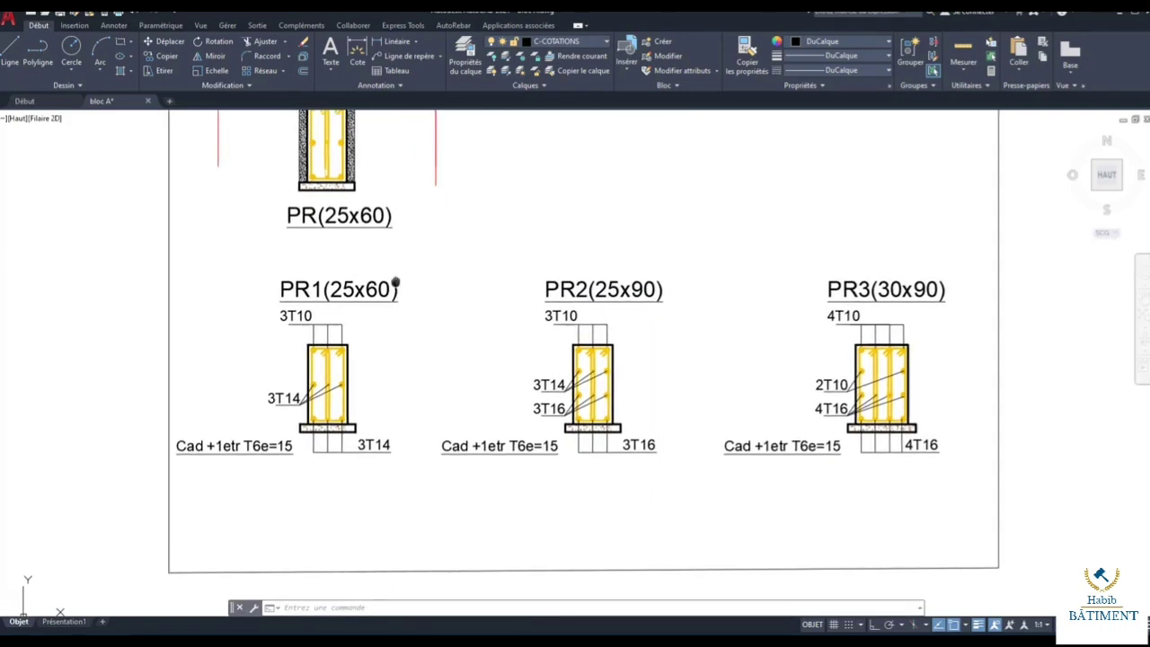
pyautogui.scroll(2, 418, 338)
pyautogui.scroll(-4, 482, 344)
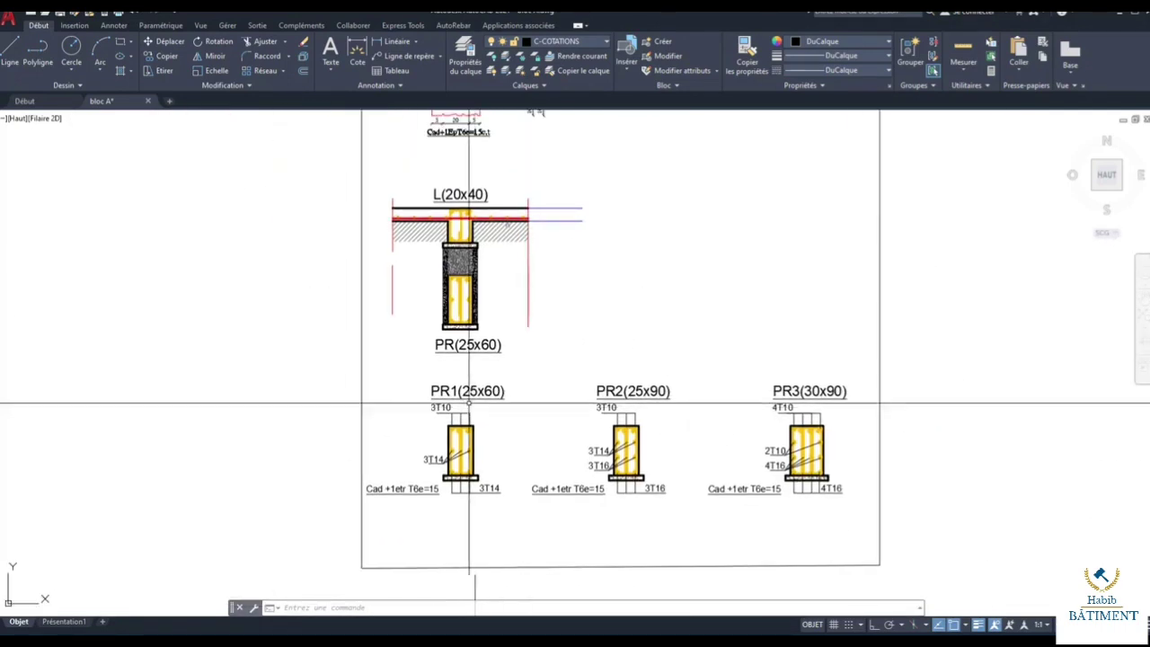
pyautogui.scroll(-4, 529, 383)
pyautogui.scroll(4, 536, 372)
pyautogui.scroll(-4, 536, 371)
pyautogui.scroll(3, 539, 321)
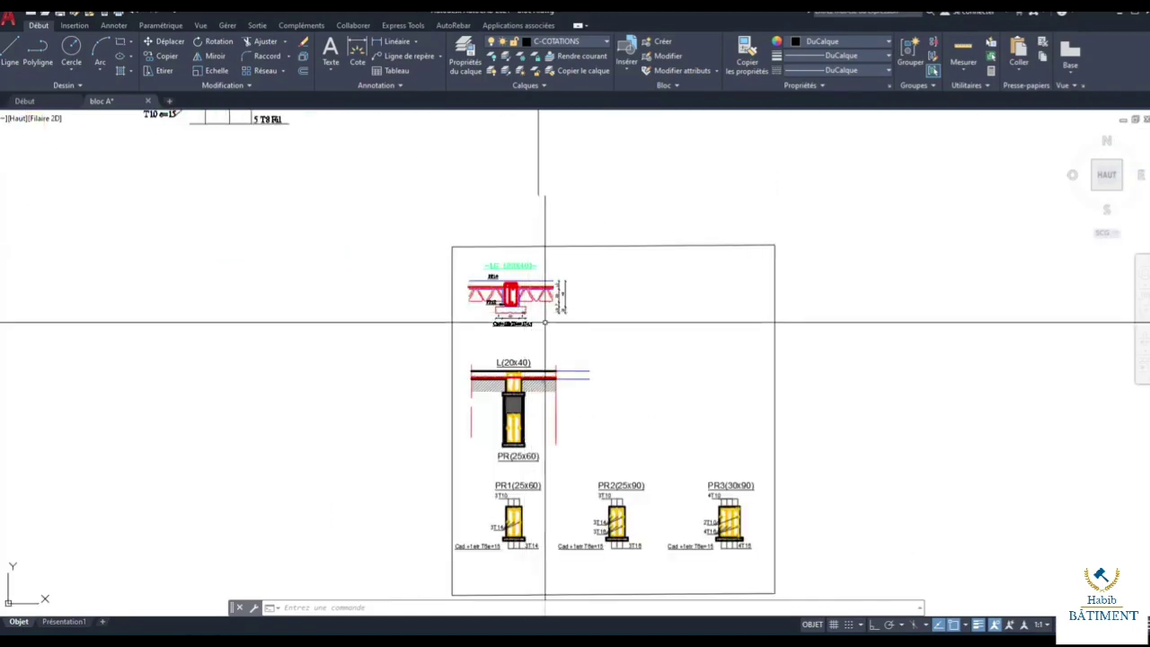
pyautogui.scroll(1, 506, 260)
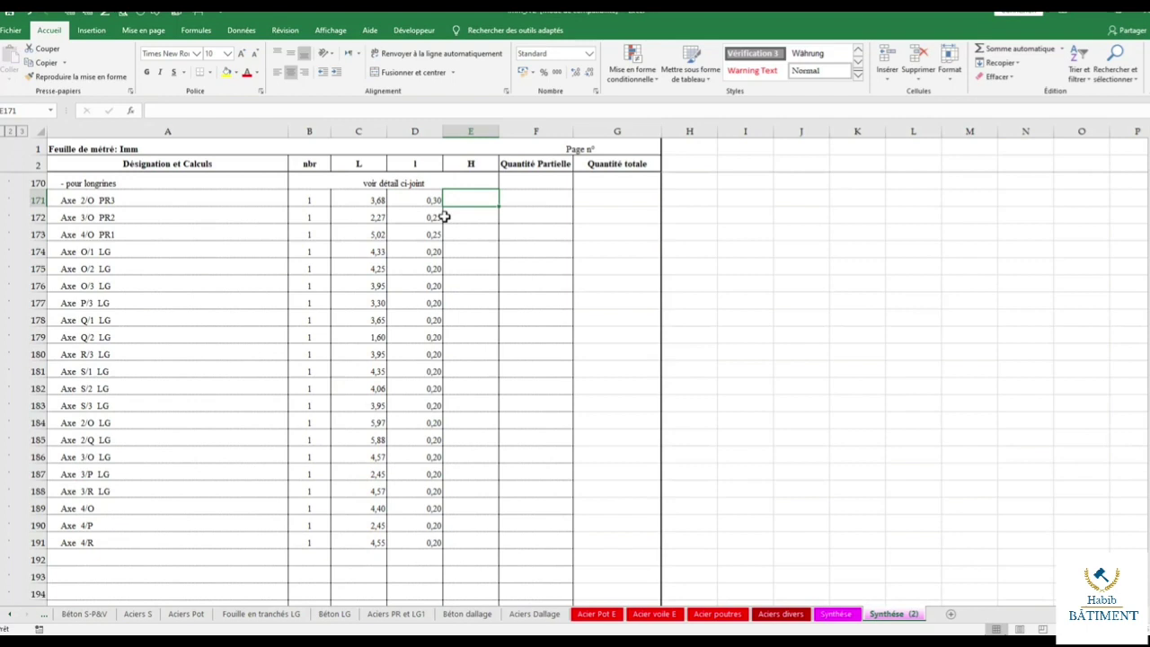
# Enter heights 0,9, 0,9 and 0,6 in E171:E173 and copy E174's 0,4 down to row 191.
pyautogui.write('0,9')
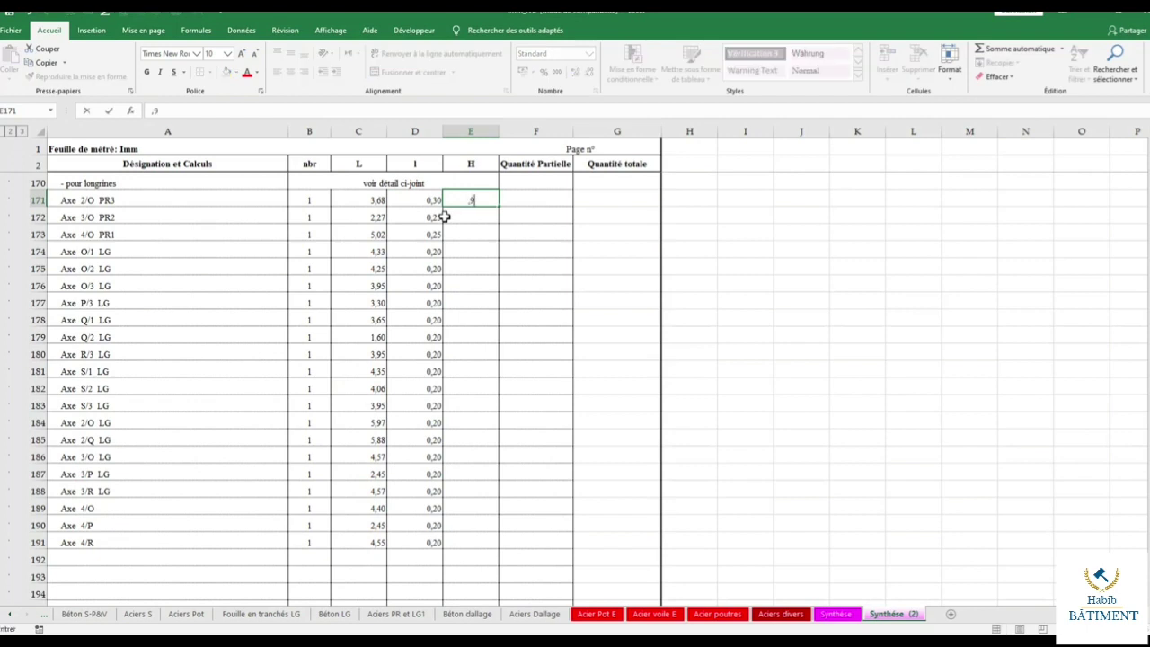
pyautogui.press('Return')
pyautogui.write('0,9')
pyautogui.press('Return')
pyautogui.write('0,6')
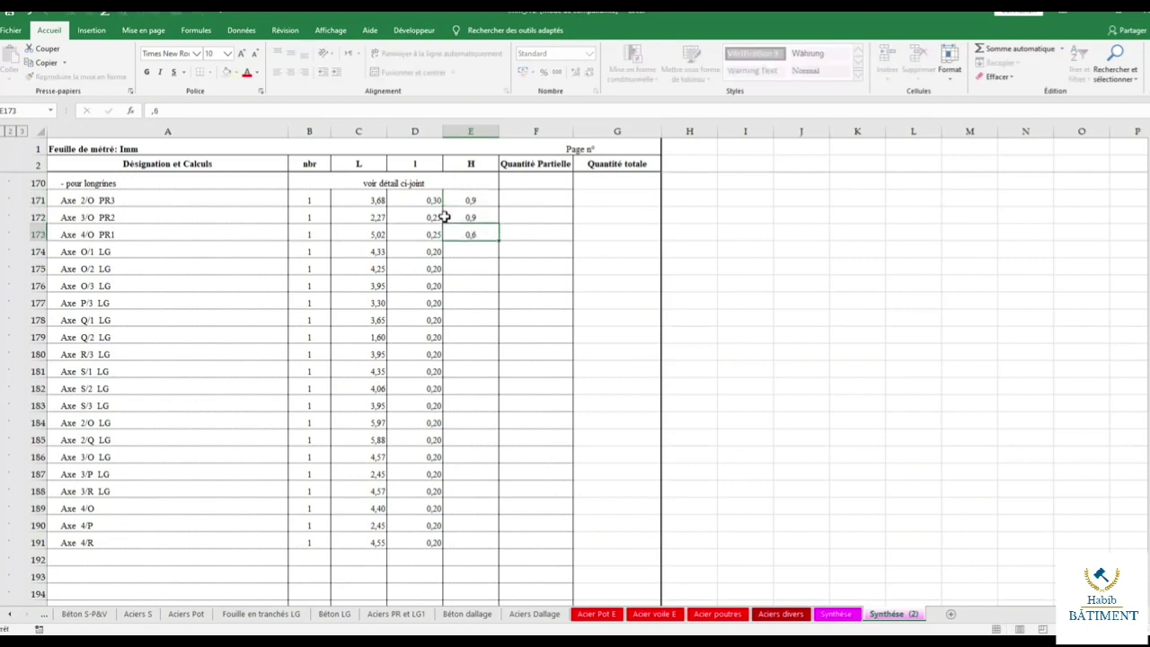
pyautogui.press('Return')
pyautogui.press('Return')
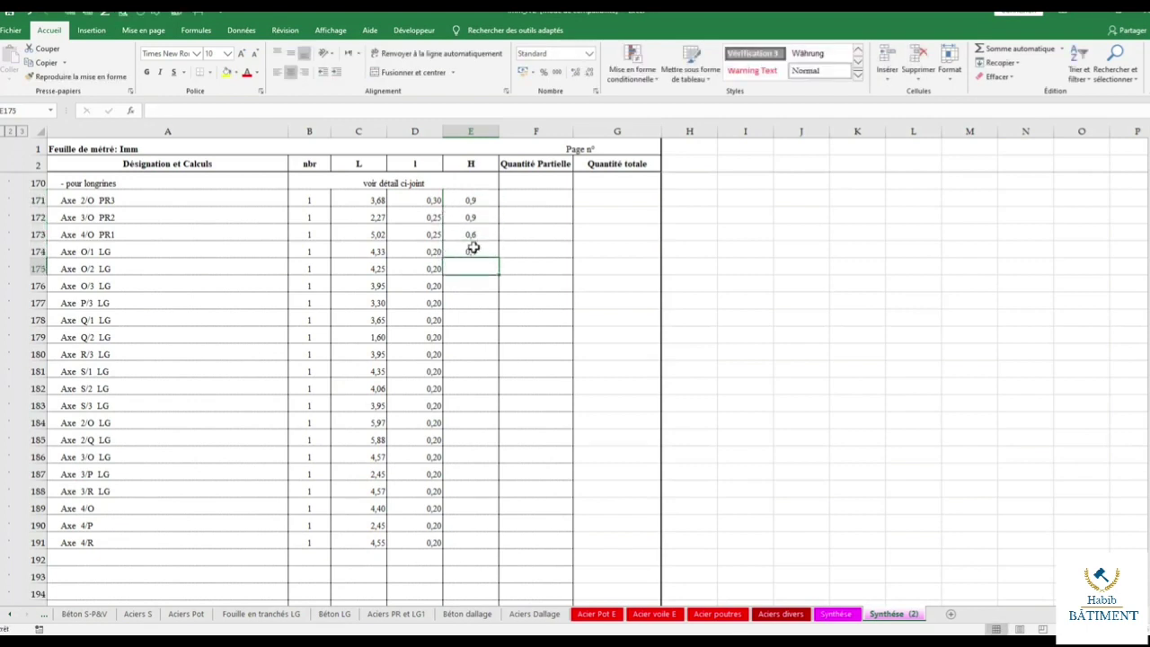
pyautogui.click(474, 249)
pyautogui.moveTo(498, 260); pyautogui.dragTo(479, 545)
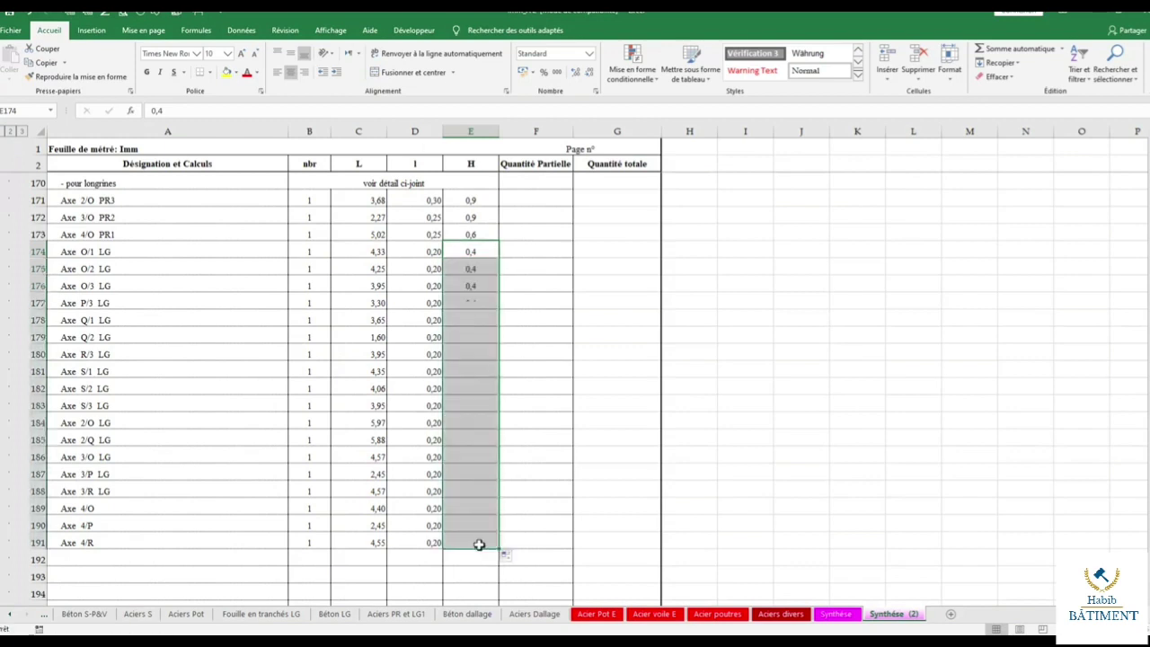
# Try decimal display changes on heights E171:E191, then undo them.
pyautogui.moveTo(477, 203); pyautogui.dragTo(471, 542)
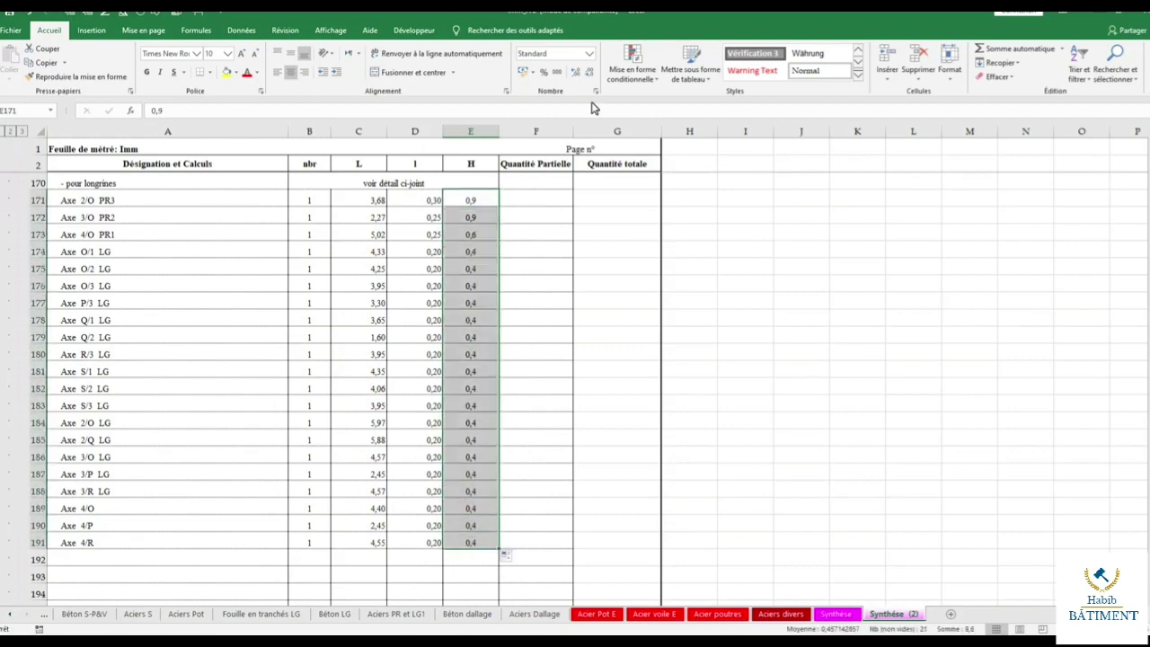
pyautogui.click(589, 73)
pyautogui.click(576, 76)
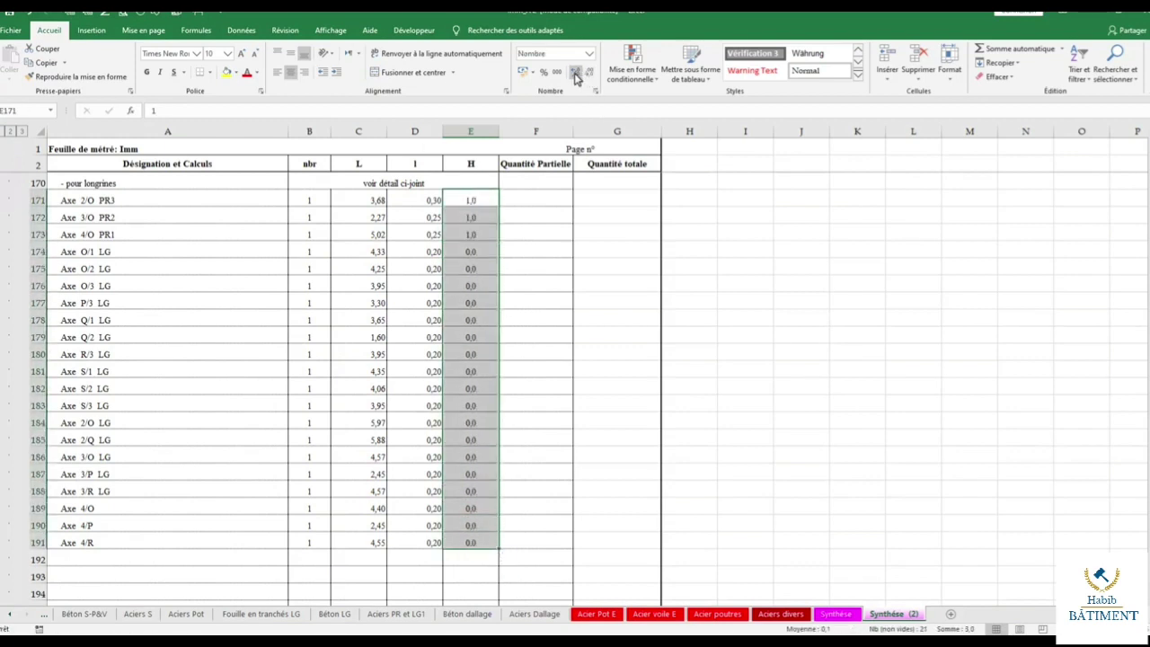
pyautogui.click(576, 76)
pyautogui.hotkey('ctrl', 'z')
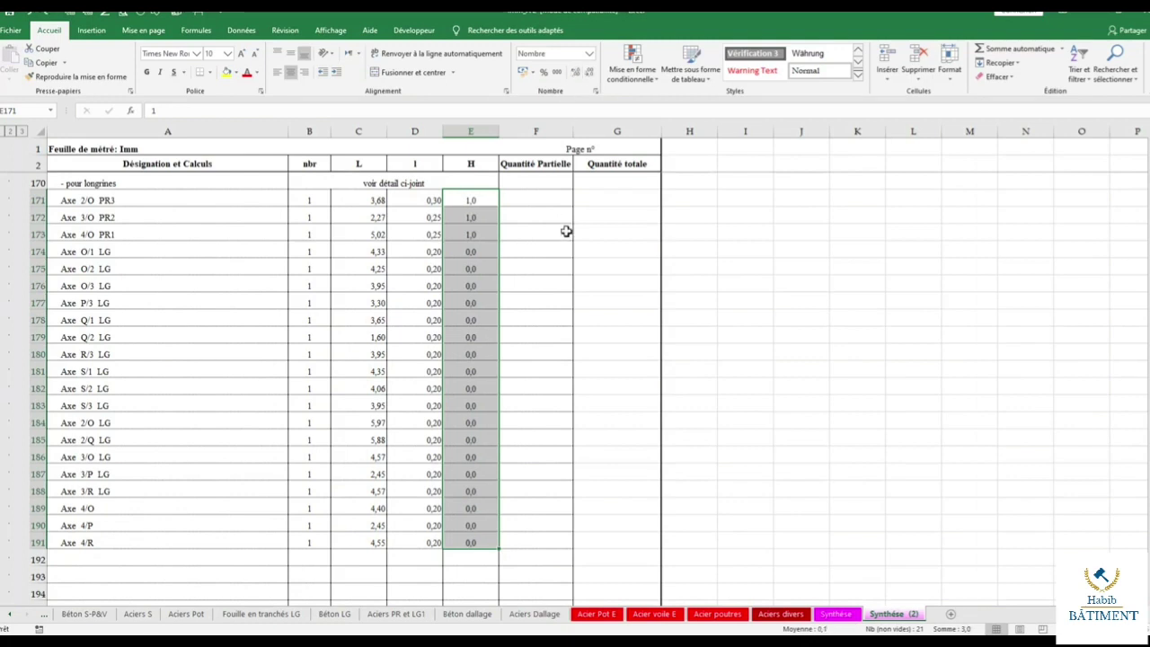
pyautogui.hotkey('ctrl', 'z')
pyautogui.hotkey('ctrl', 'z')
pyautogui.hotkey('ctrl', 'z')
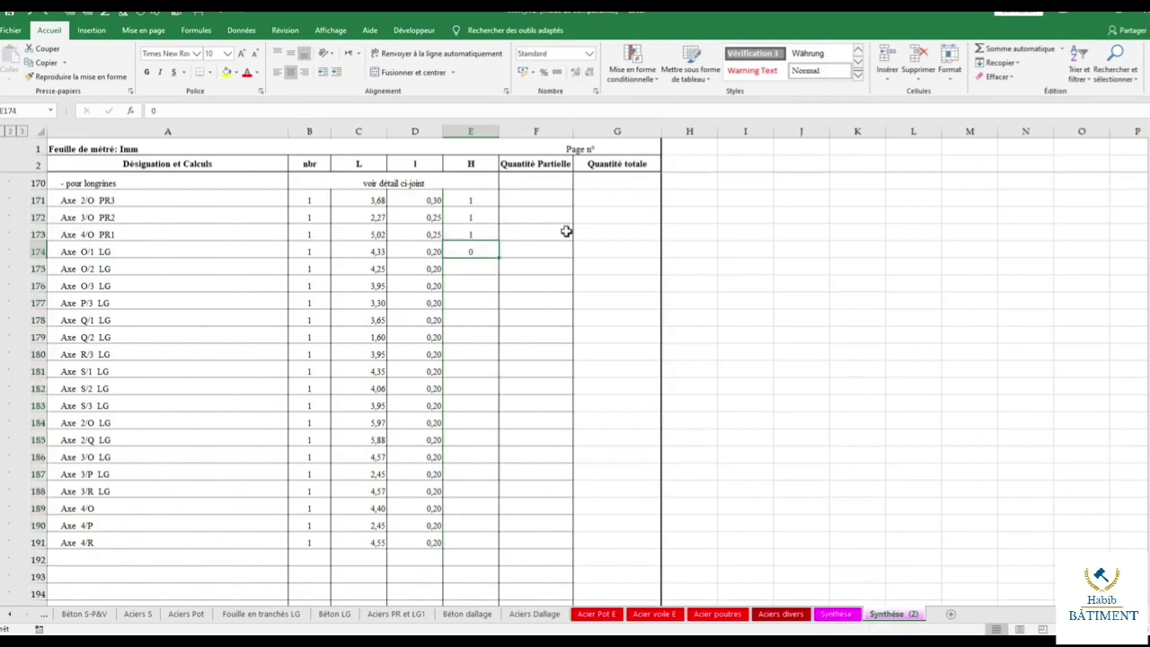
# Re-enter the heights in E171:E174 as 0,5, 0,9, 0,6 and 4.
pyautogui.click(476, 198)
pyautogui.write('0,5')
pyautogui.press('Return')
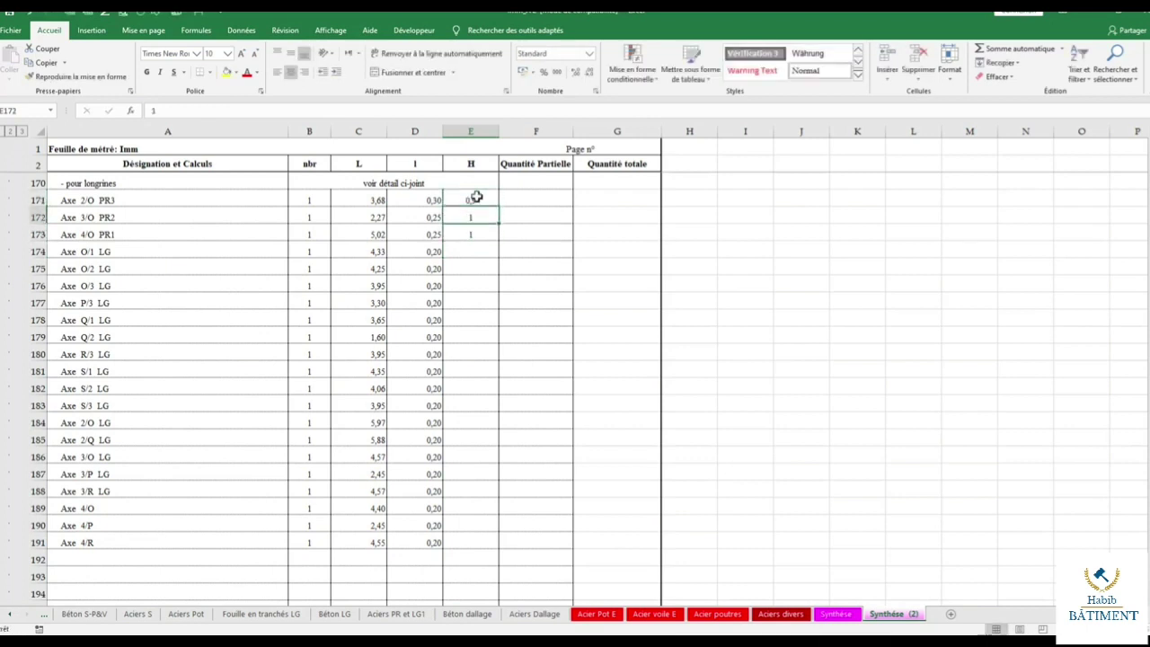
pyautogui.write('0,9')
pyautogui.press('Return')
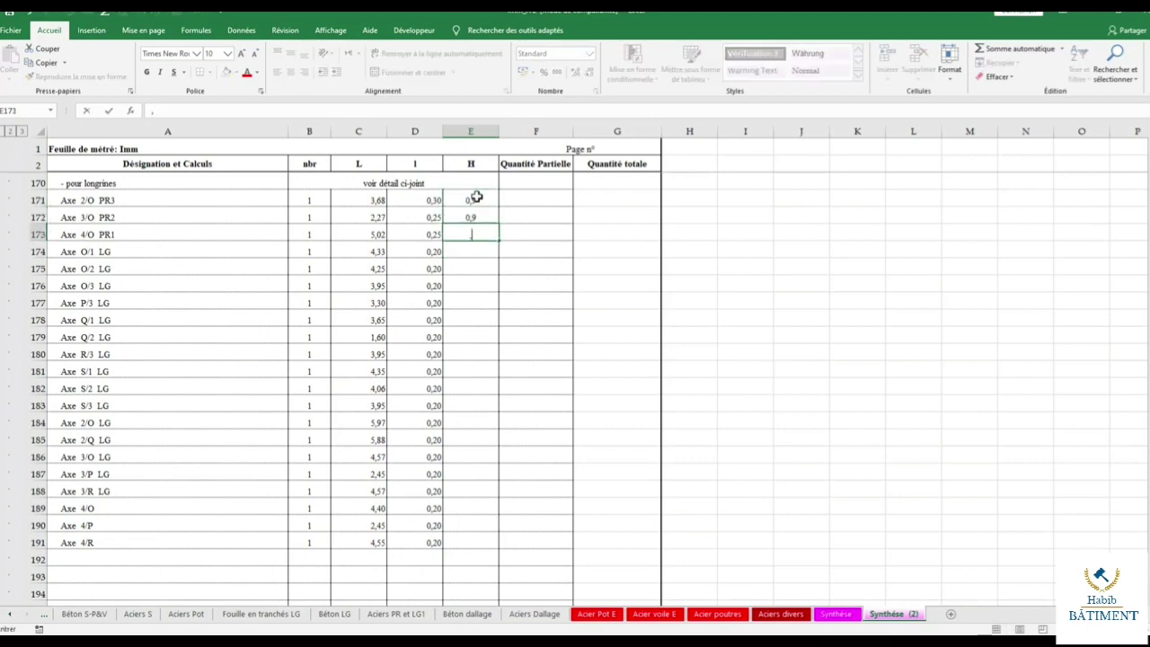
pyautogui.write('0,6')
pyautogui.press('Return')
pyautogui.write('0,4')
pyautogui.press('Return')
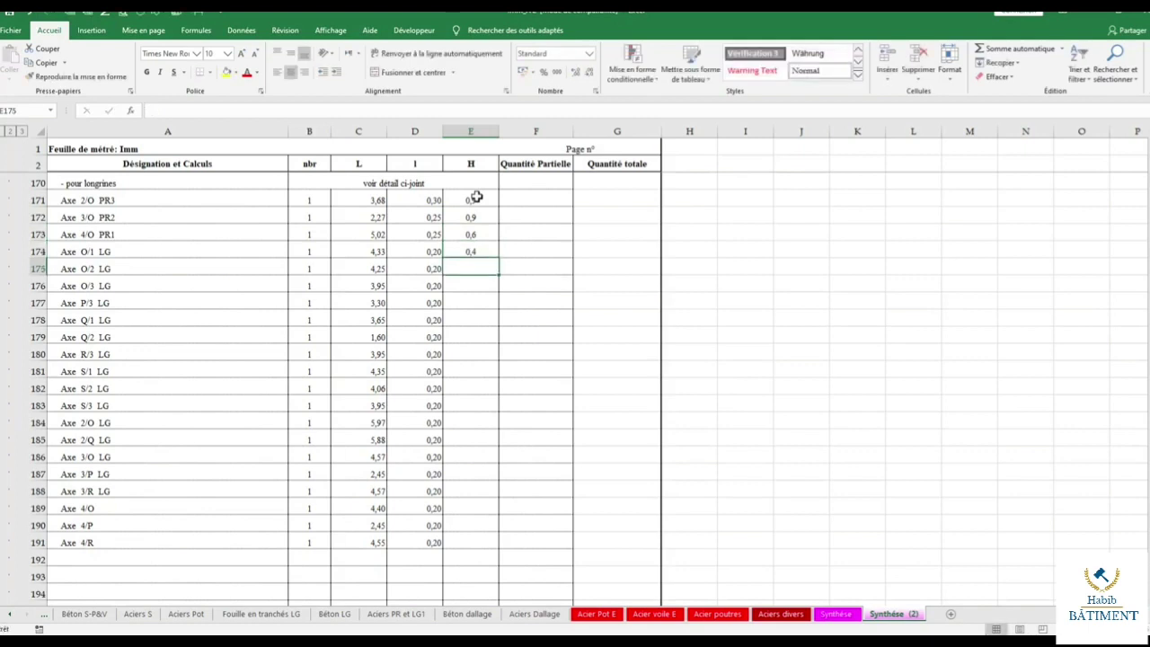
# Copy E174's height down the remaining longrine rows and set two decimals.
pyautogui.click(494, 251)
pyautogui.moveTo(499, 259); pyautogui.dragTo(470, 543)
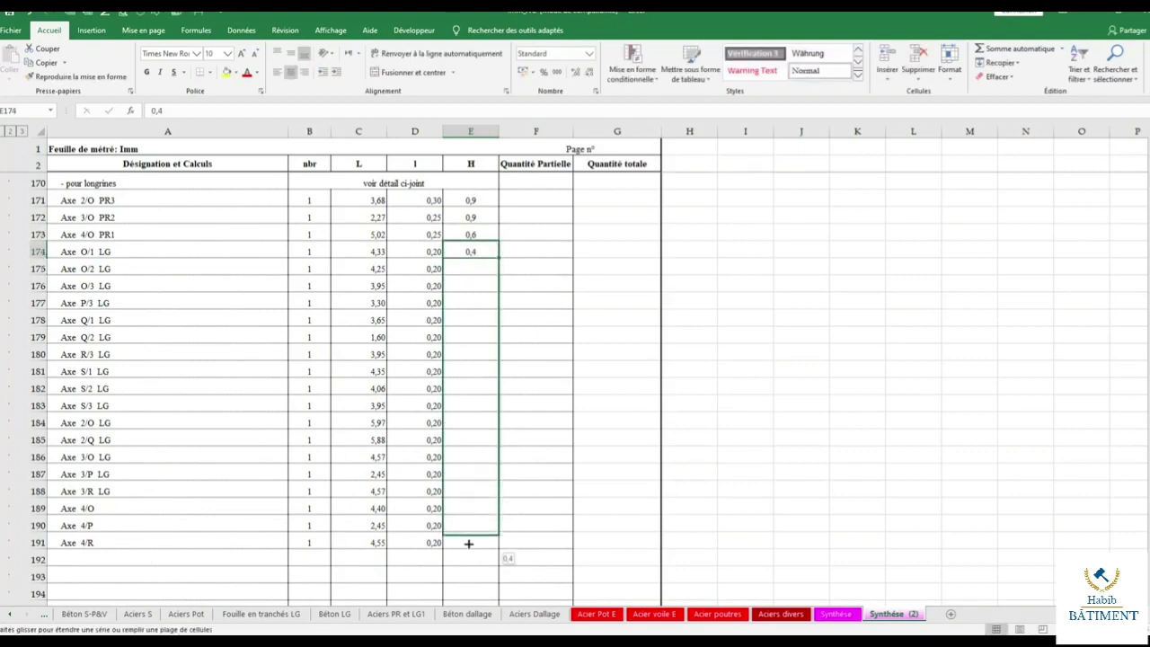
pyautogui.click(592, 71)
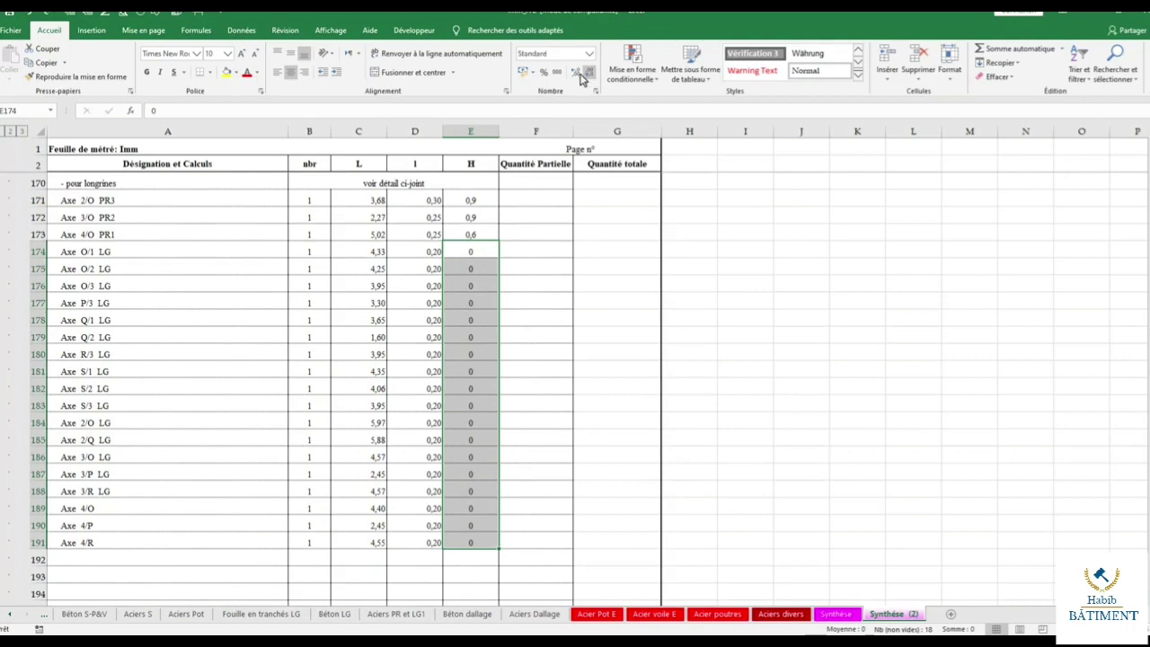
pyautogui.click(576, 72)
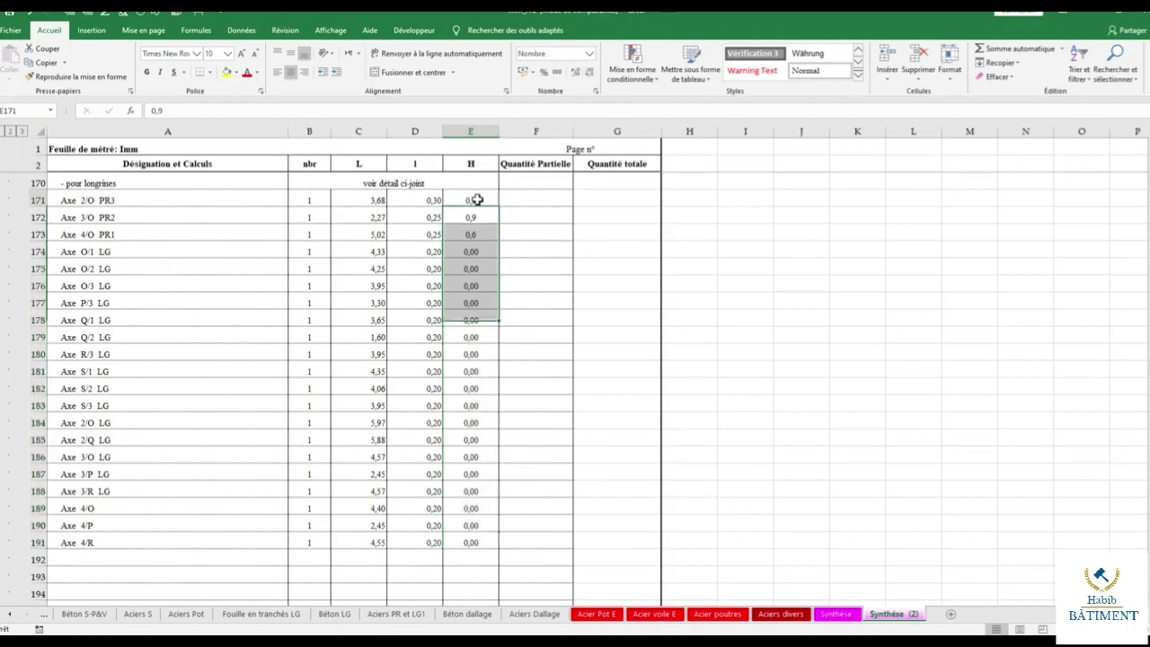
# Re-enter 0,4 in E174, fill 0,40 down to row 191, and select E171:E173.
pyautogui.click(476, 246)
pyautogui.write('0,4')
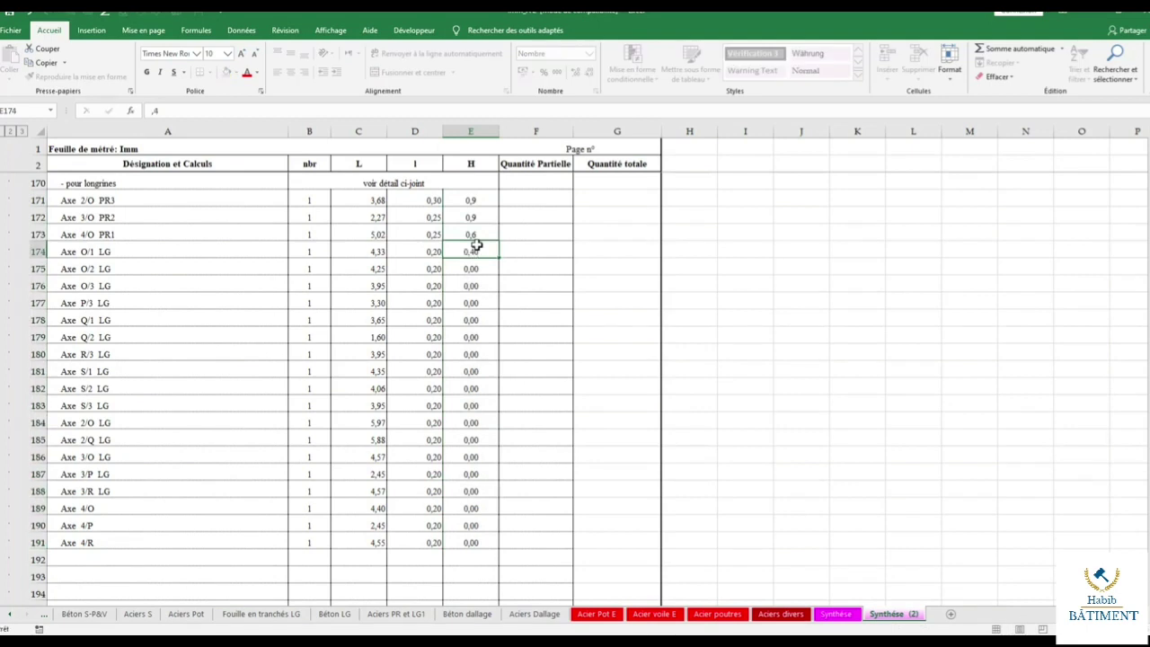
pyautogui.press('Return')
pyautogui.moveTo(498, 258); pyautogui.dragTo(499, 543)
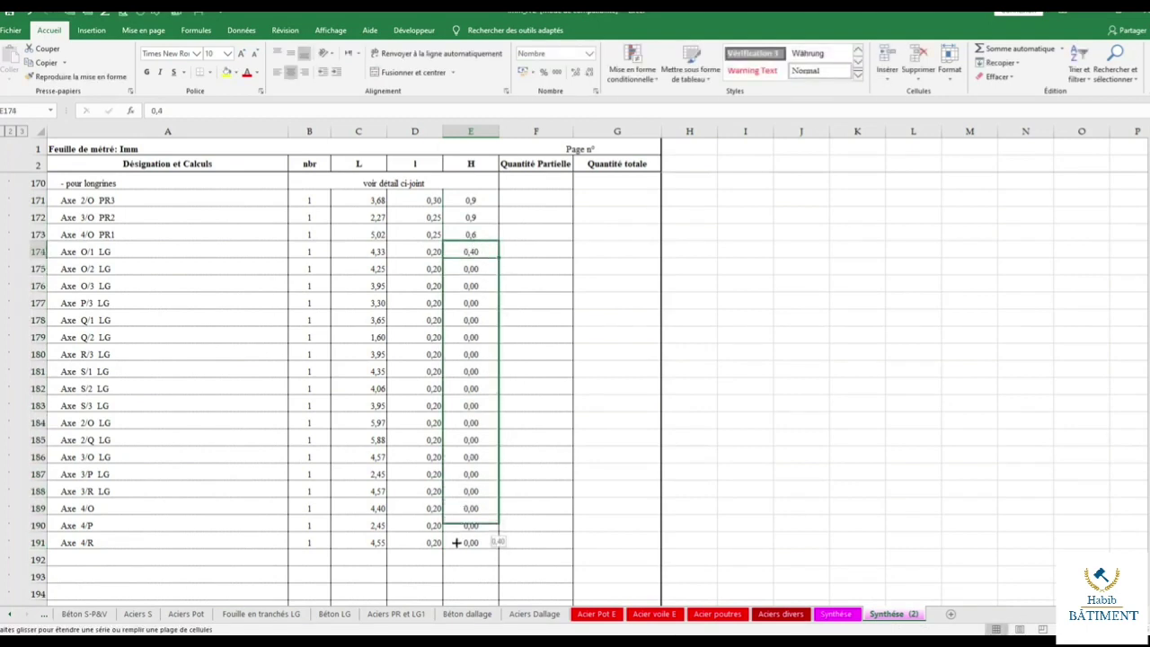
pyautogui.moveTo(471, 200)
pyautogui.mouseDown()
pyautogui.moveTo(493, 499)
pyautogui.moveTo(484, 537)
pyautogui.mouseUp()
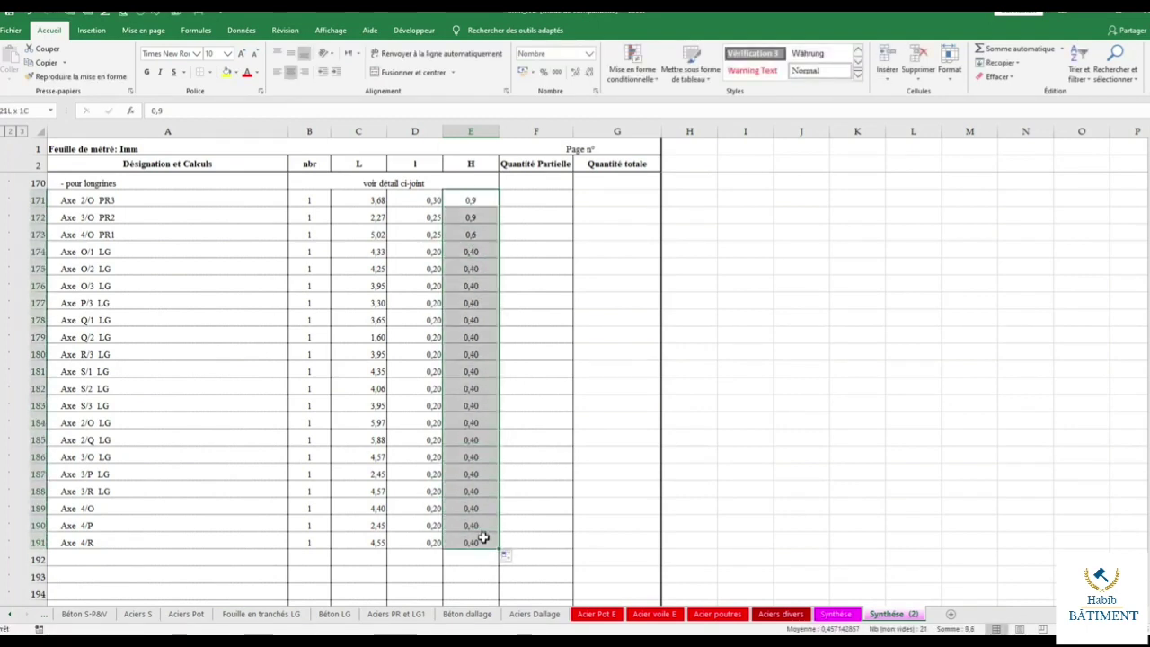
pyautogui.moveTo(477, 198); pyautogui.dragTo(484, 230)
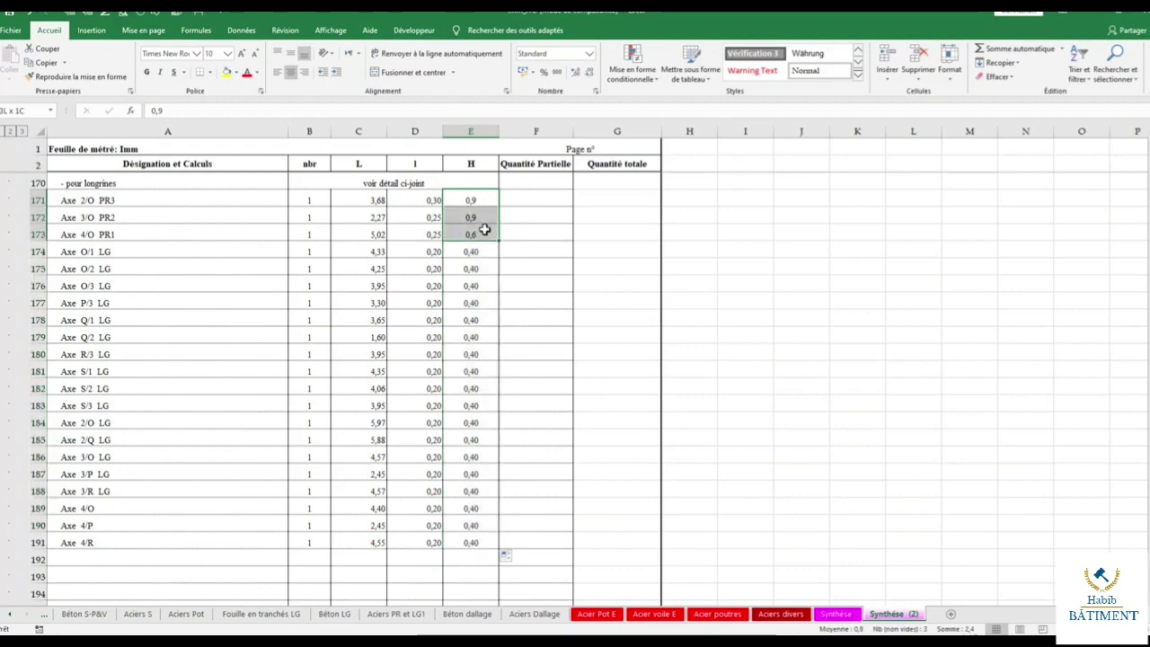
# Give E171:E173 two decimals and enter =B171*C171*D171*E171 in F171.
pyautogui.click(575, 76)
pyautogui.click(530, 199)
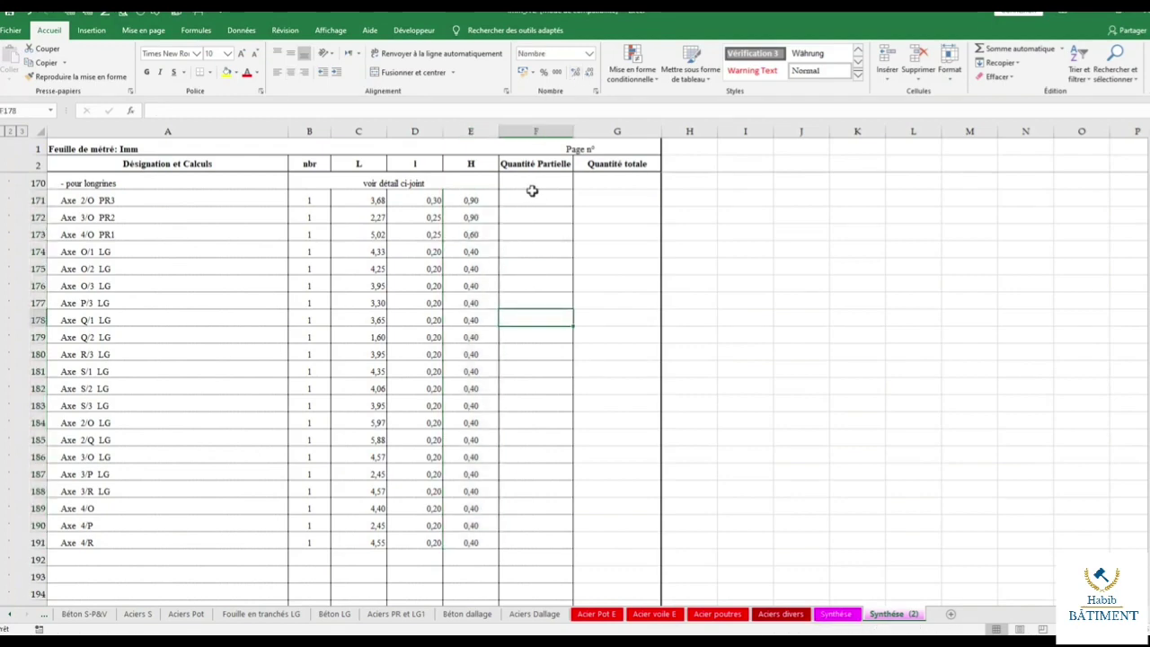
pyautogui.click(306, 201)
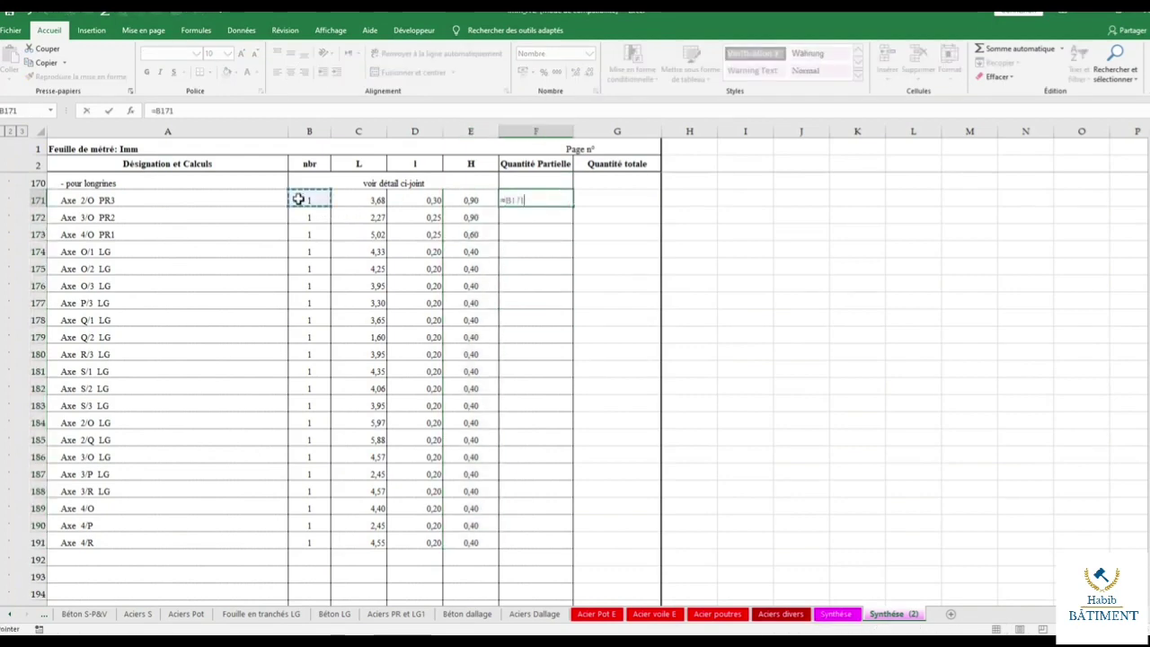
pyautogui.write('*')
pyautogui.click(373, 201)
pyautogui.write('*')
pyautogui.click(414, 202)
pyautogui.write('*')
pyautogui.click(475, 199)
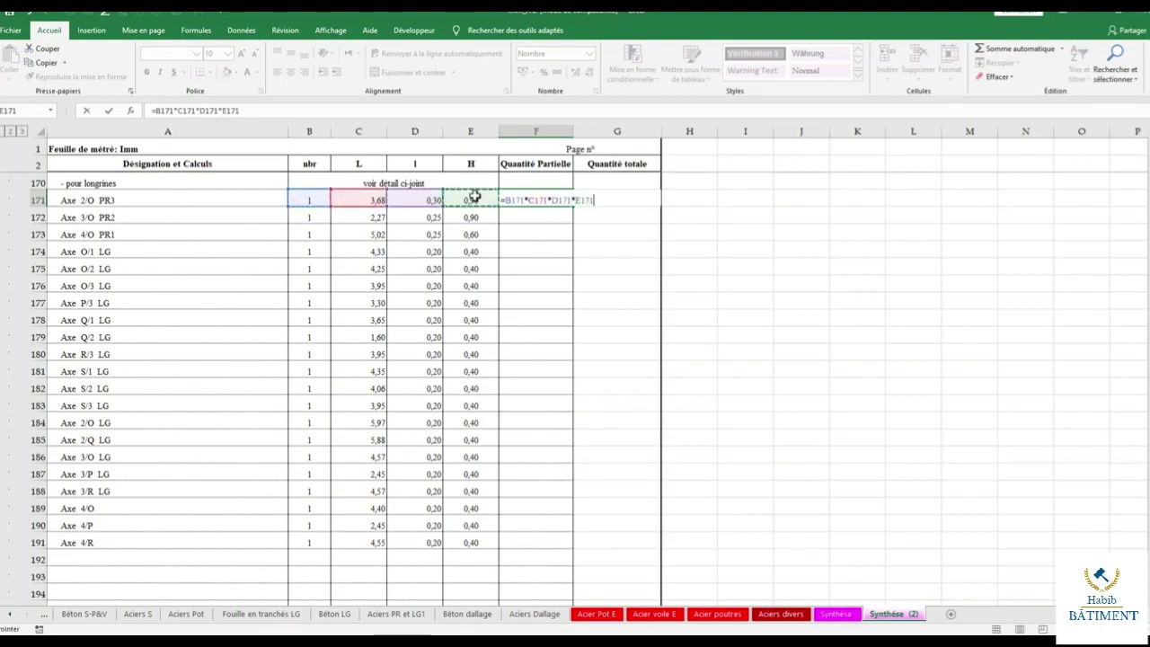
pyautogui.press('Return')
# Copy the F171 volume formula down to F191 and select the empty rows below the list.
pyautogui.click(557, 201)
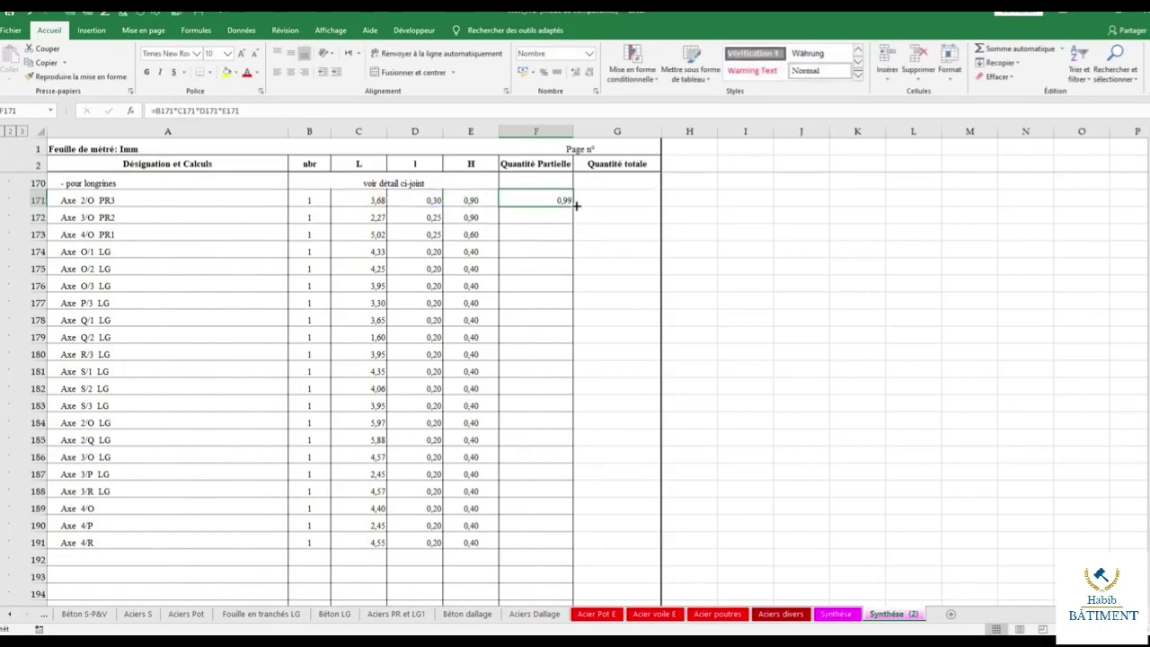
pyautogui.moveTo(576, 206); pyautogui.dragTo(539, 542)
pyautogui.scroll(-4, 280, 388)
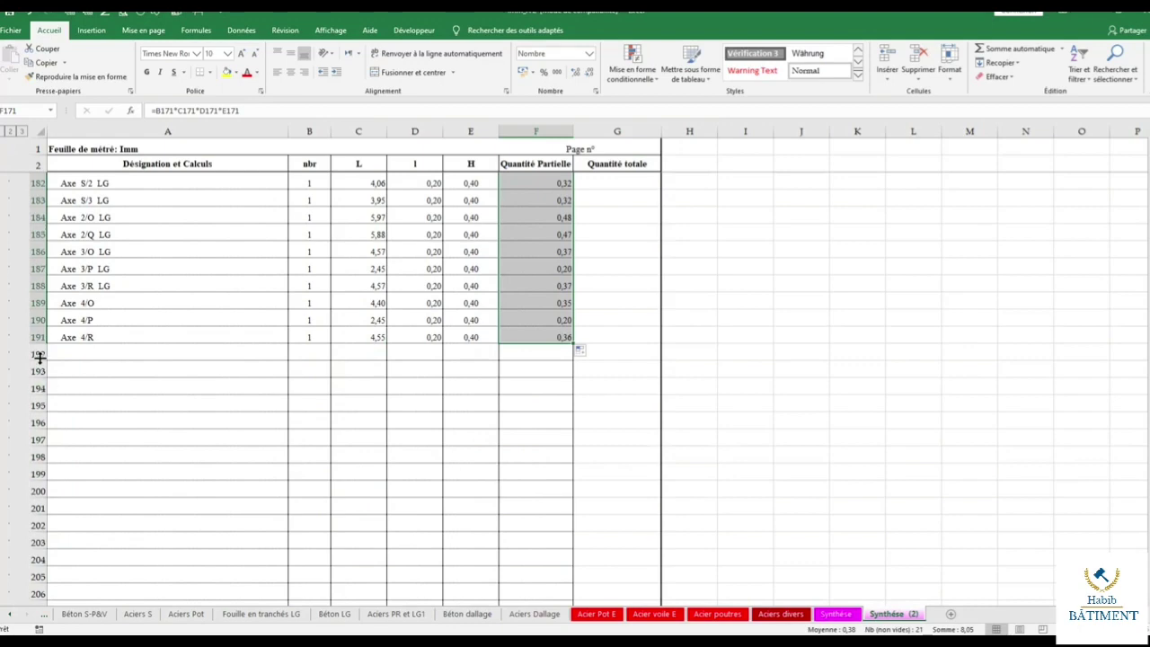
pyautogui.moveTo(39, 357); pyautogui.dragTo(241, 632)
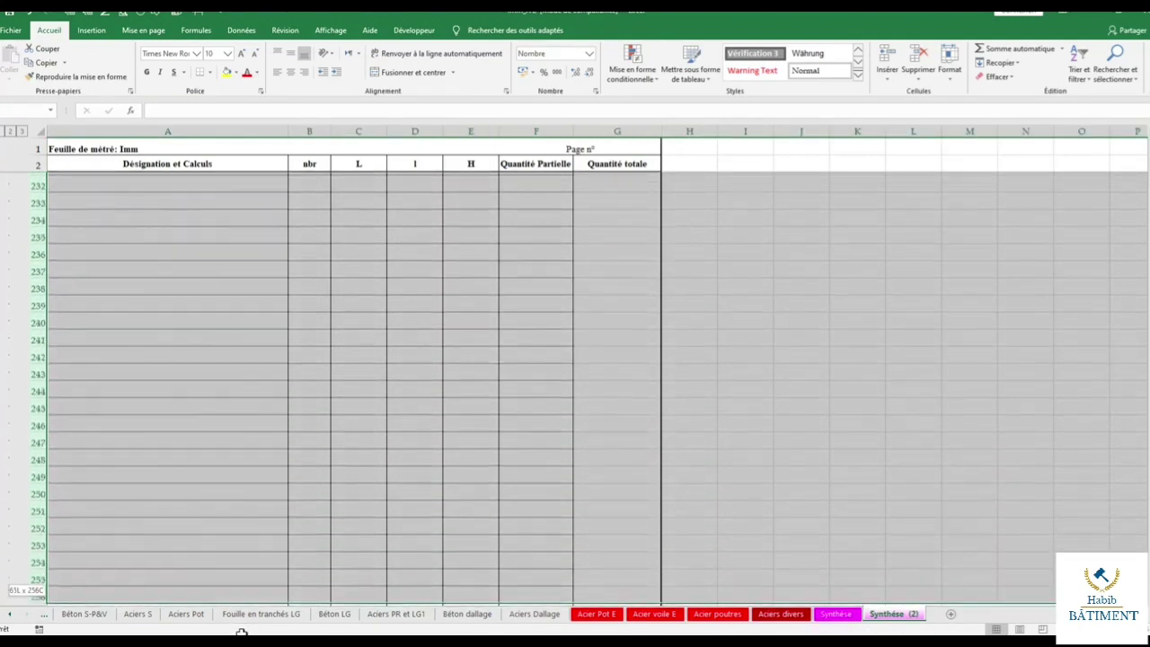
pyautogui.moveTo(242, 633)
pyautogui.mouseDown()
pyautogui.moveTo(292, 329)
pyautogui.moveTo(321, 250)
pyautogui.mouseUp()
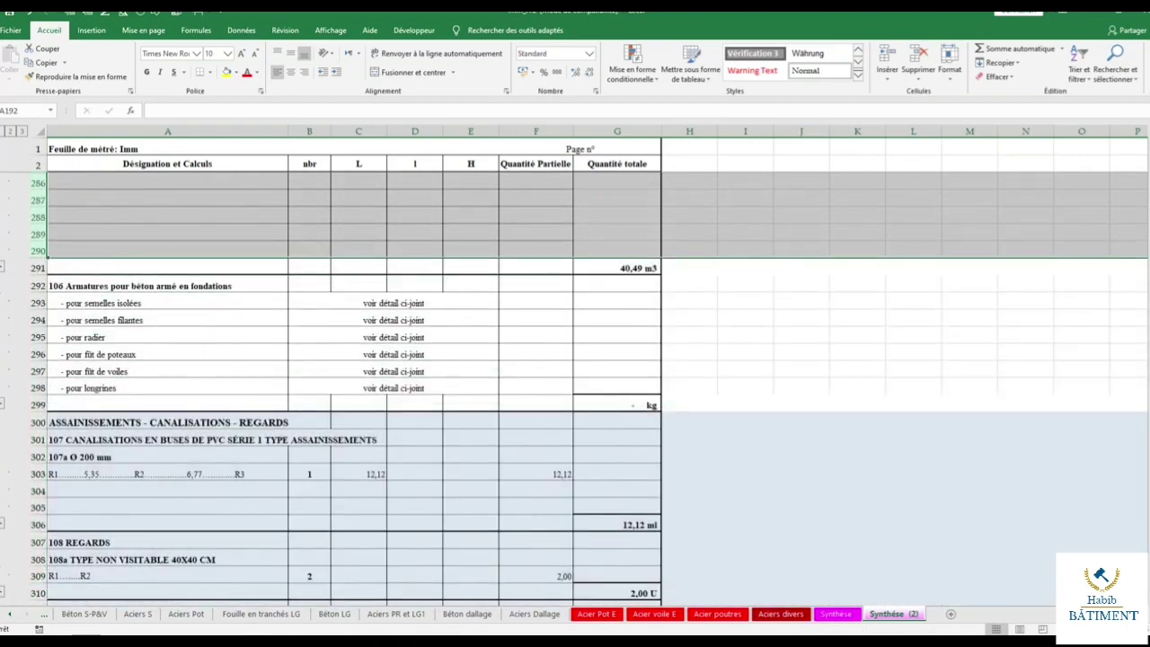
# Put the longrine subtotal =SOMME(F171:F191) in G170.
pyautogui.scroll(3, 11, 269)
pyautogui.scroll(20, 11, 269)
pyautogui.scroll(4, 11, 269)
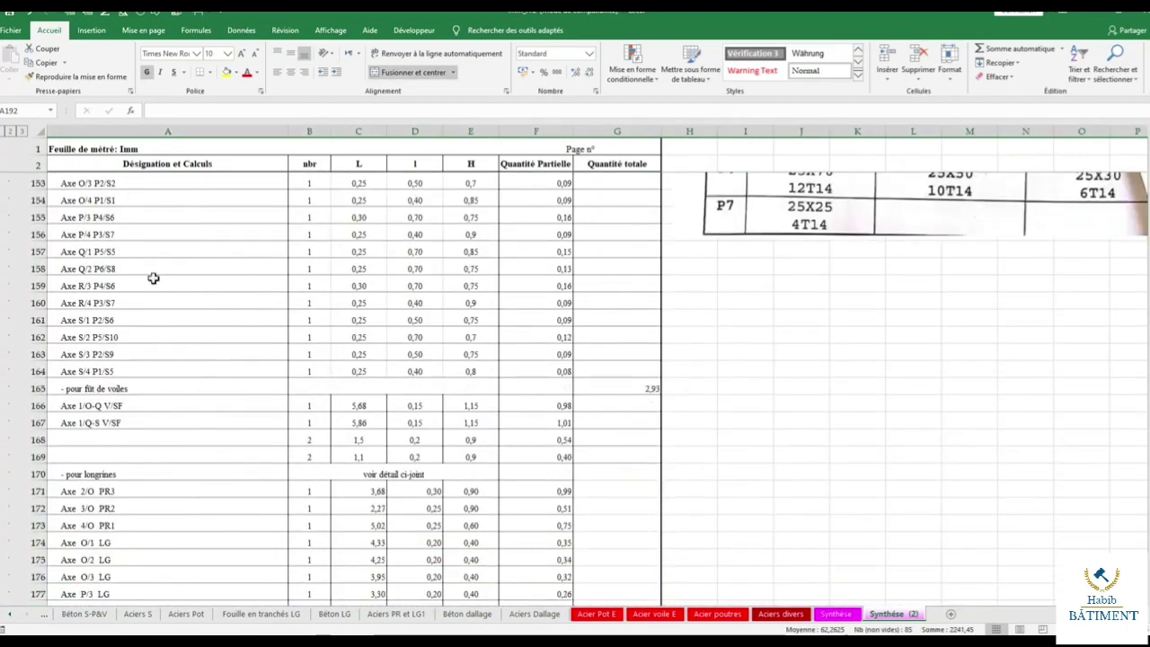
pyautogui.scroll(-2, 364, 337)
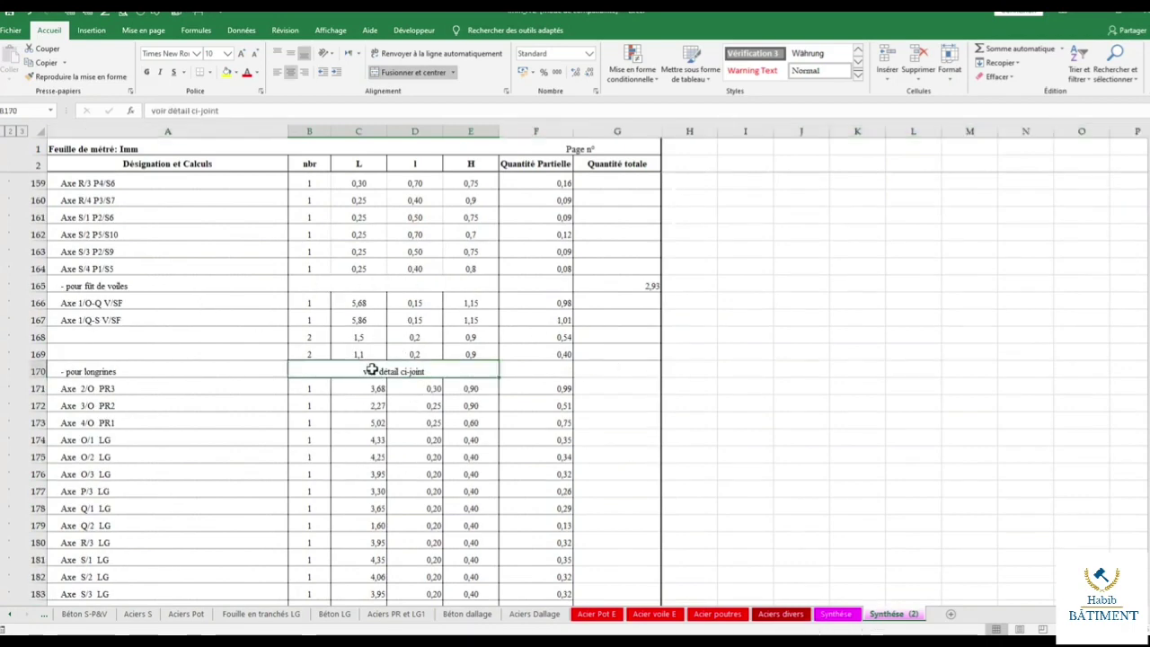
pyautogui.click(597, 371)
pyautogui.write('=')
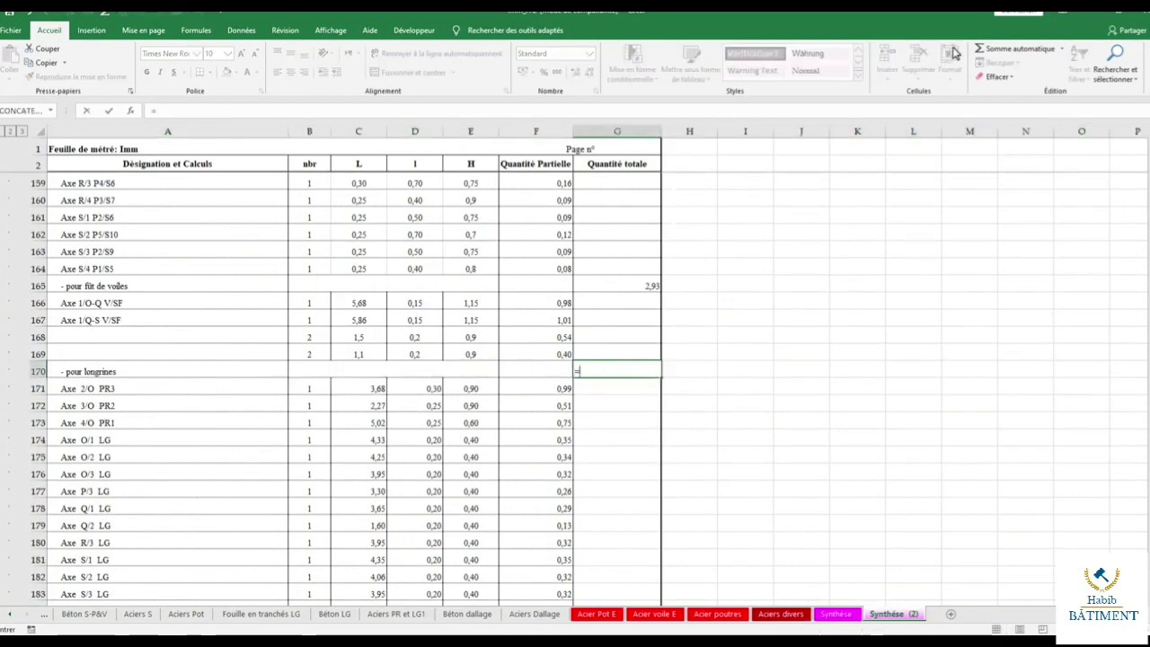
pyautogui.click(1006, 48)
pyautogui.click(536, 388)
pyautogui.moveTo(539, 430); pyautogui.dragTo(528, 490)
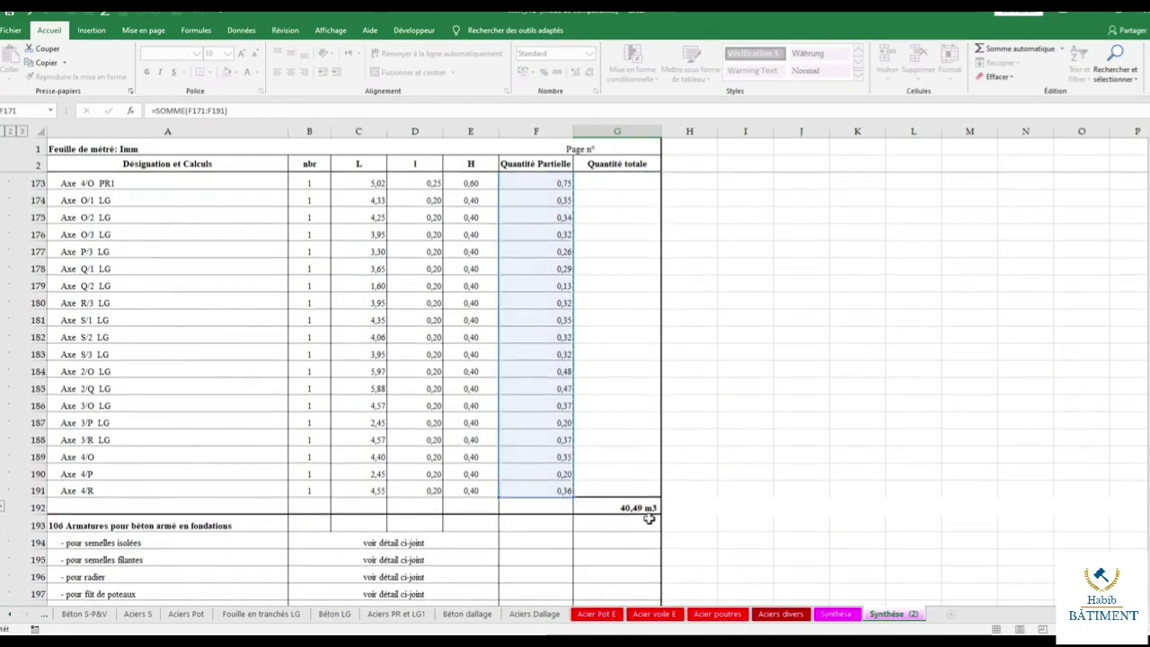
pyautogui.press('Return')
# Start retyping the G192 total as an AutoSum over G114:G170.
pyautogui.doubleClick(634, 539)
pyautogui.press('Escape')
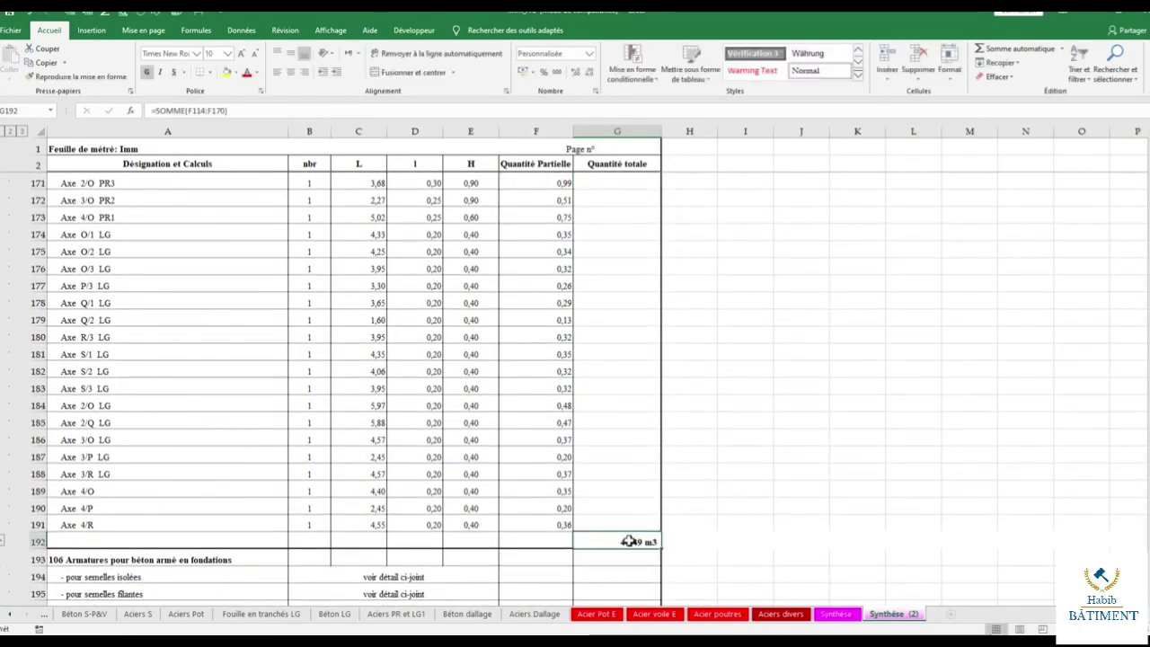
pyautogui.write('=')
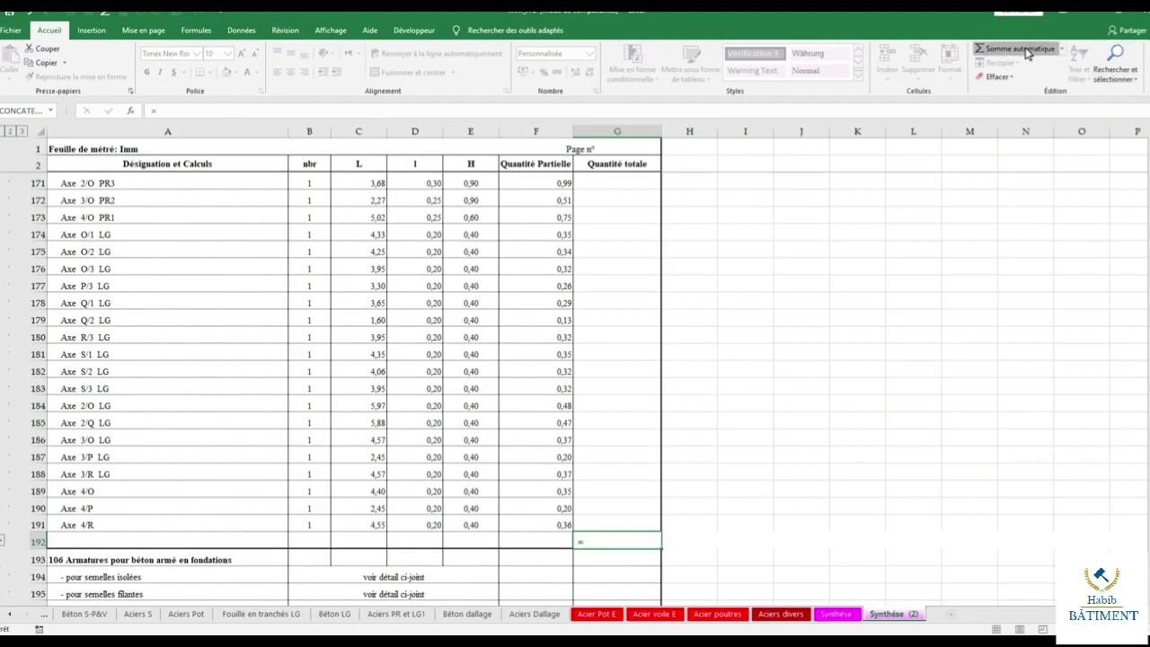
pyautogui.click(1015, 49)
pyautogui.scroll(7, 630, 426)
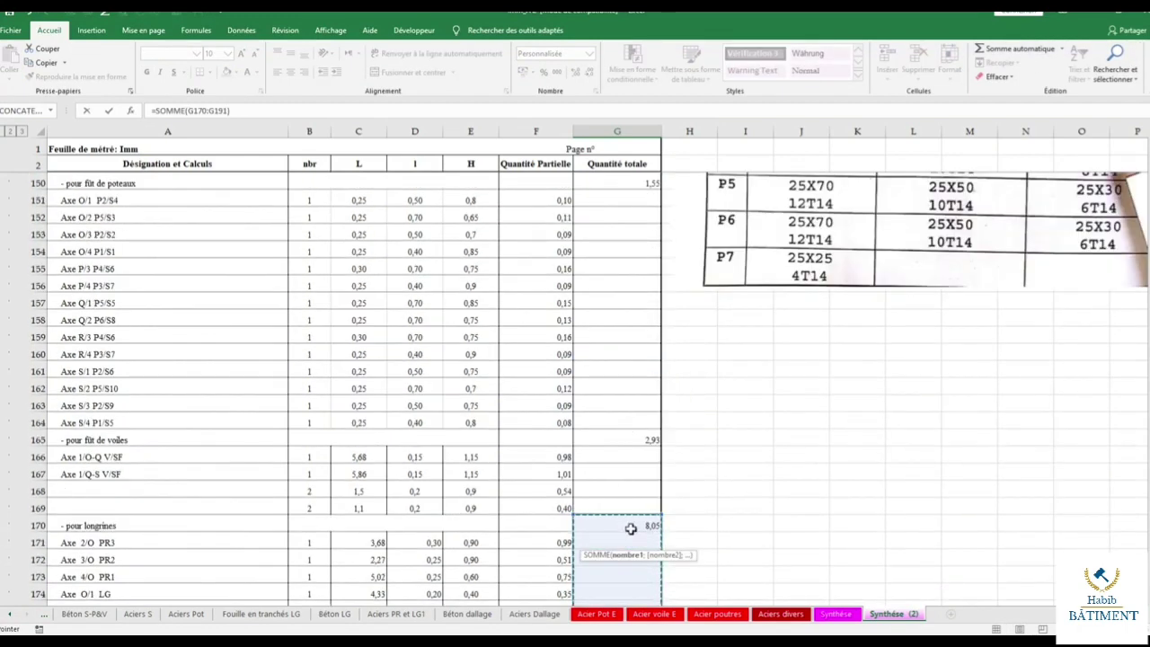
pyautogui.moveTo(631, 530)
pyautogui.mouseDown()
pyautogui.moveTo(606, 144)
pyautogui.moveTo(609, 352)
pyautogui.mouseUp()
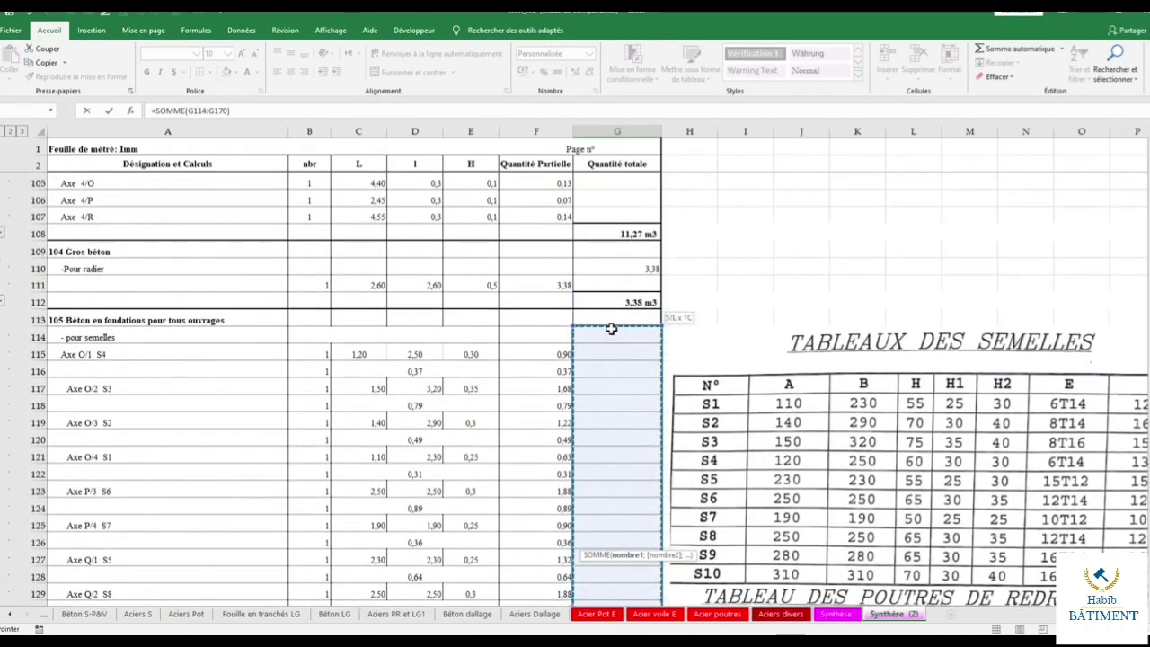
# Confirm the G192 total and add an AutoSum semelles subtotal in G114 over column F quantities.
pyautogui.press('Return')
pyautogui.scroll(8, 617, 318)
pyautogui.scroll(4, 616, 318)
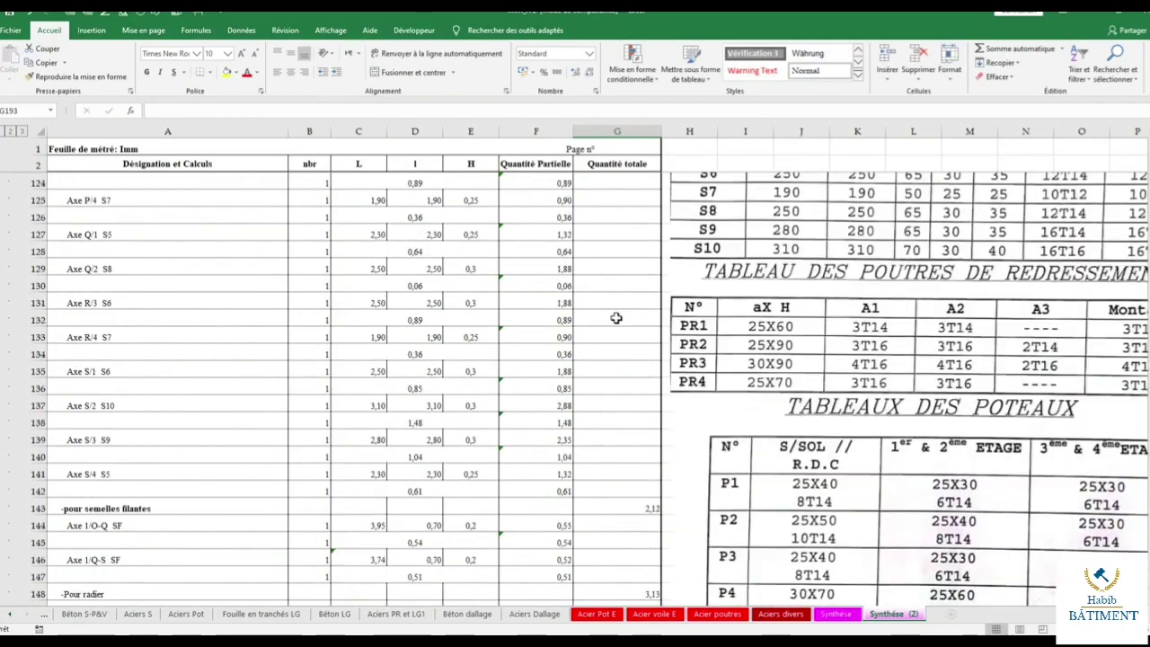
pyautogui.scroll(3, 616, 318)
pyautogui.scroll(3, 614, 318)
pyautogui.scroll(3, 611, 318)
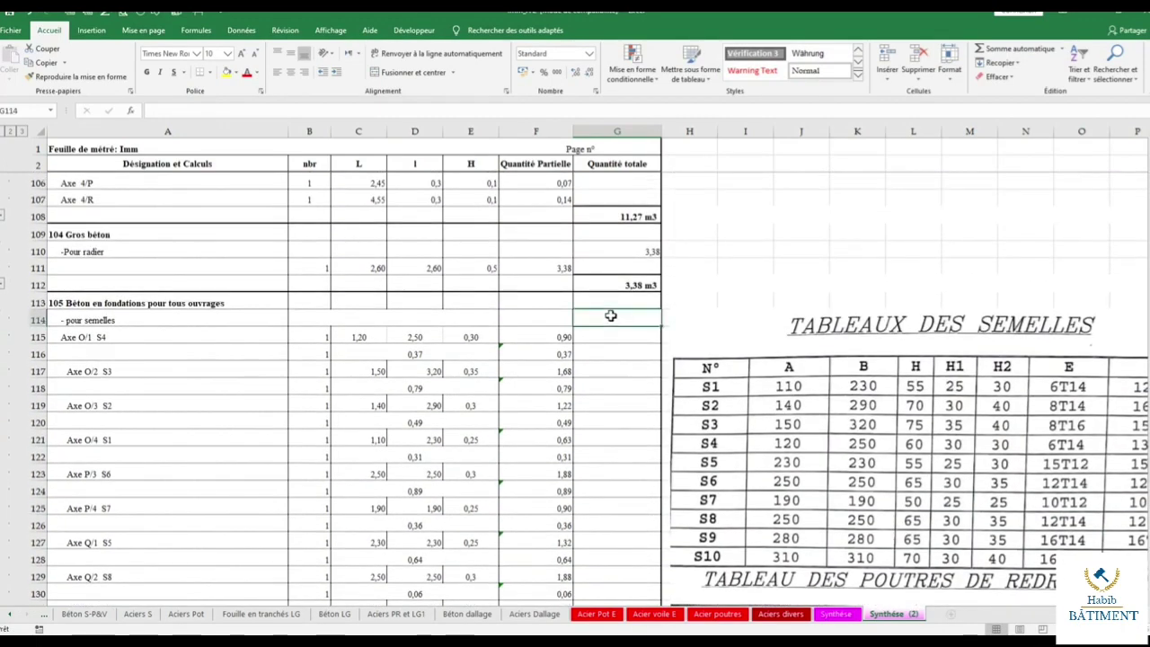
pyautogui.click(1011, 48)
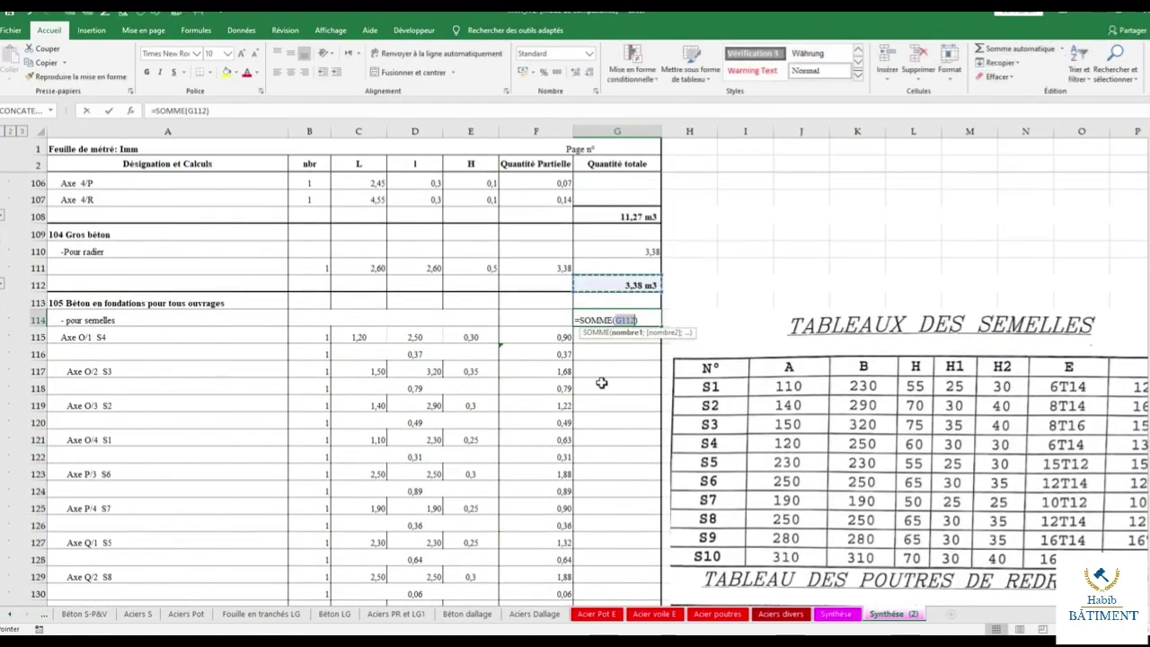
pyautogui.moveTo(557, 339)
pyautogui.mouseDown()
pyautogui.moveTo(532, 590)
pyautogui.moveTo(535, 504)
pyautogui.mouseUp()
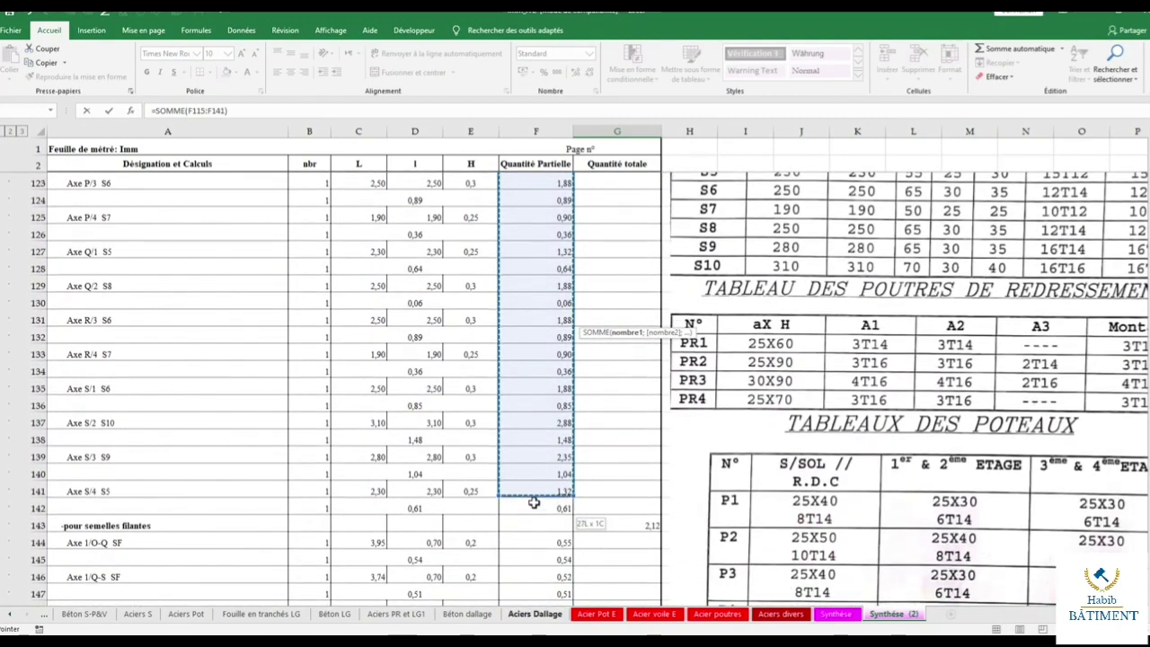
pyautogui.press('Return')
# Inspect which cells the G192 total formula adds, leaving it unchanged.
pyautogui.scroll(-5, 591, 405)
pyautogui.scroll(-5, 590, 405)
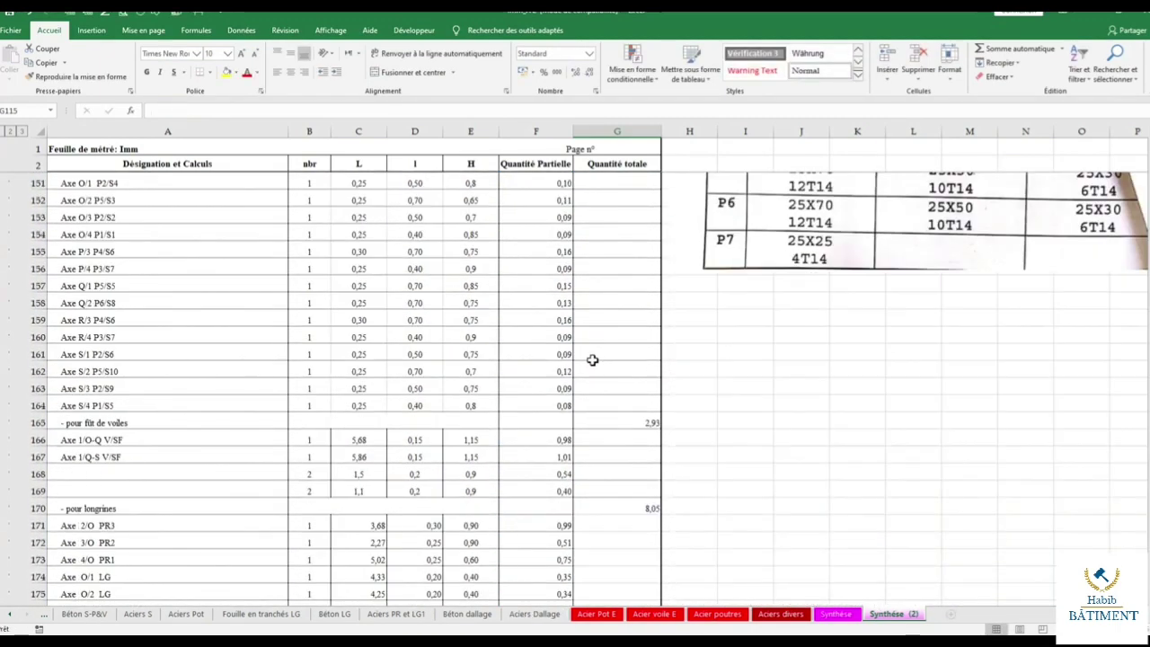
pyautogui.scroll(-3, 591, 378)
pyautogui.scroll(-4, 590, 363)
pyautogui.doubleClick(636, 529)
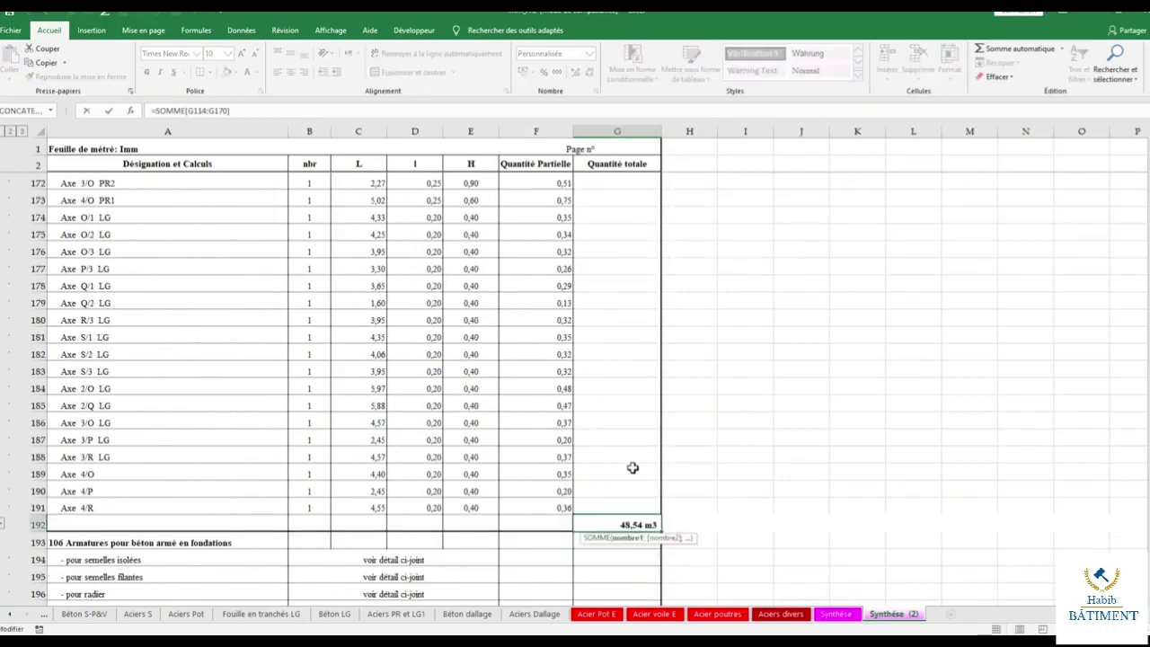
pyautogui.scroll(13, 632, 467)
pyautogui.scroll(7, 645, 467)
pyautogui.scroll(3, 645, 369)
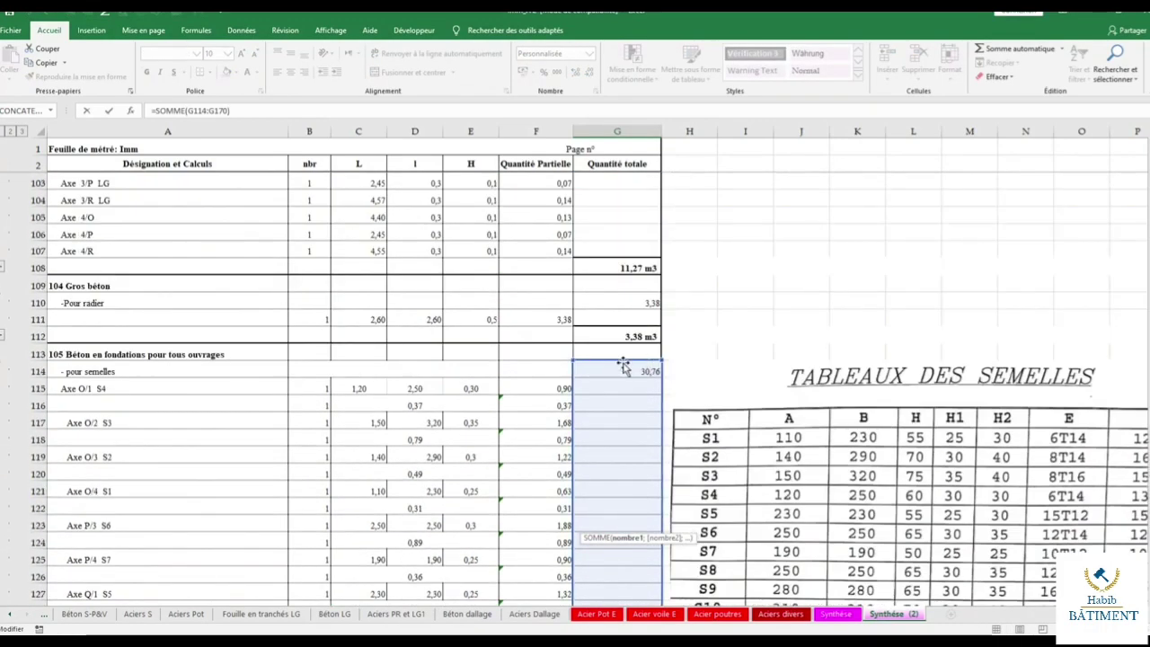
pyautogui.scroll(-3, 626, 366)
pyautogui.scroll(-20, 623, 366)
pyautogui.scroll(-3, 623, 366)
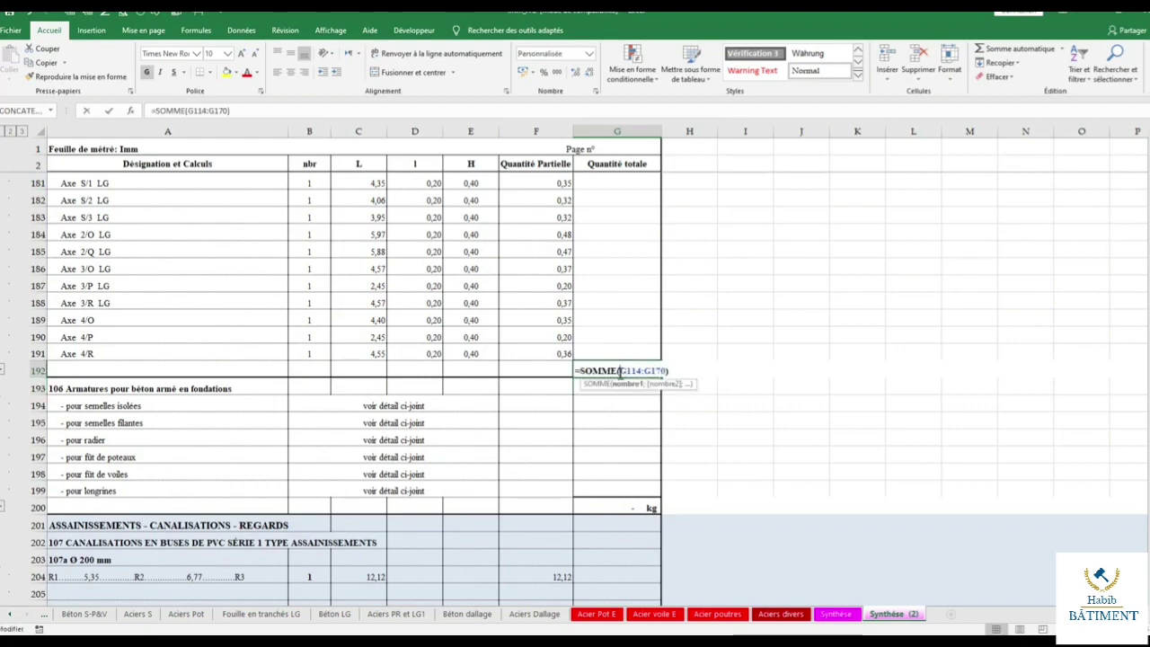
pyautogui.press('Escape')
# Check the subtotal formulas in G170, G165, G150 and G148 without changes.
pyautogui.scroll(7, 649, 364)
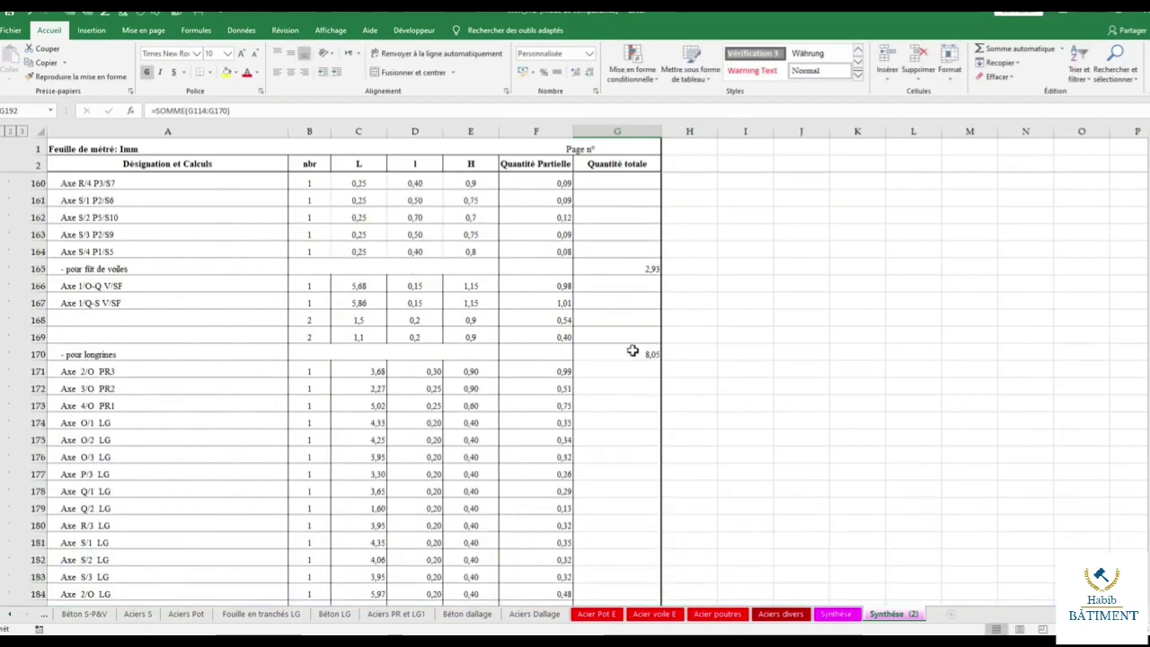
pyautogui.doubleClick(632, 350)
pyautogui.press('Escape')
pyautogui.doubleClick(642, 270)
pyautogui.scroll(4, 619, 304)
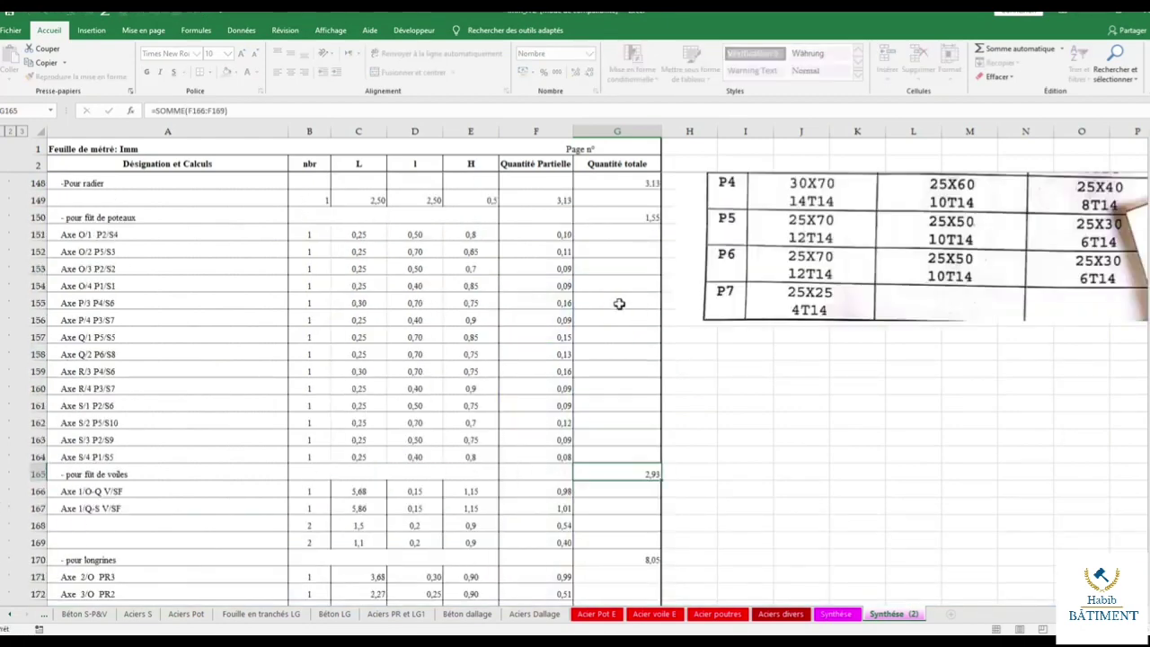
pyautogui.press('Escape')
pyautogui.doubleClick(637, 216)
pyautogui.scroll(4, 620, 305)
pyautogui.press('Escape')
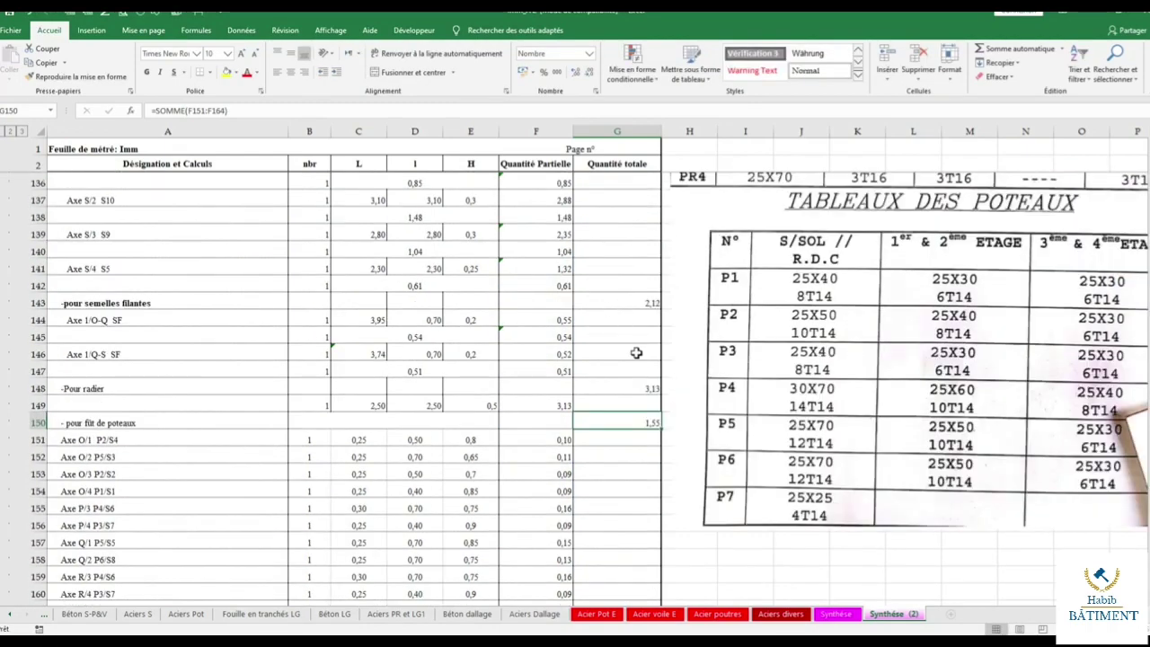
pyautogui.doubleClick(630, 386)
pyautogui.press('Escape')
# Check the semelles filantes subtotal in G143 and semelles subtotal in G114.
pyautogui.doubleClick(634, 302)
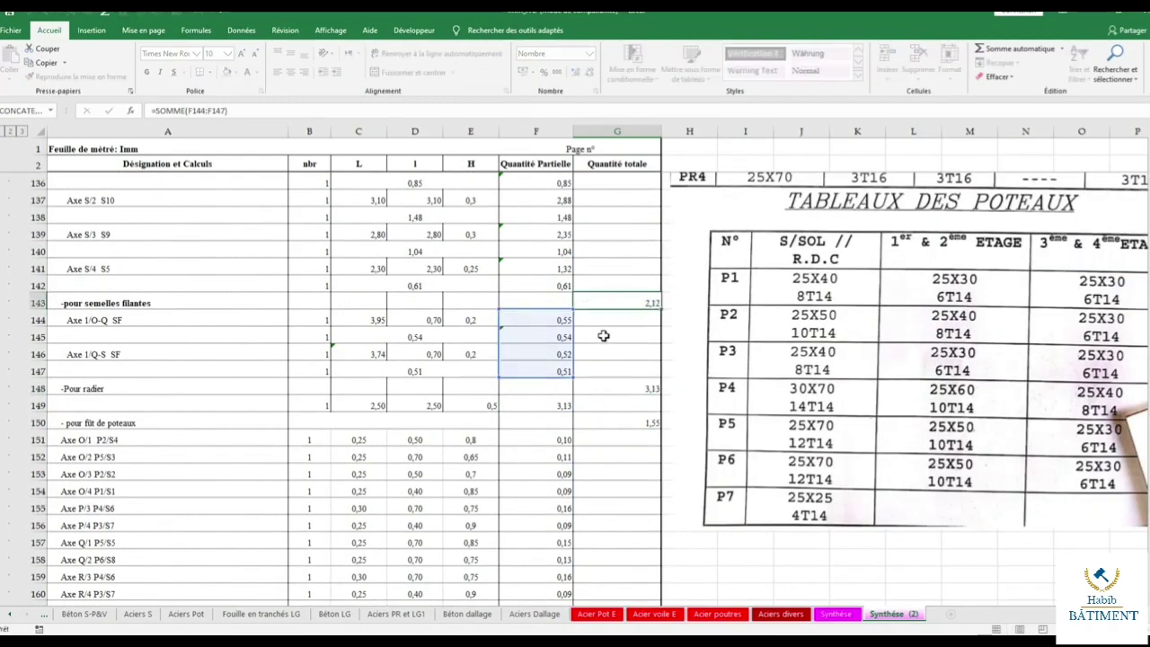
pyautogui.scroll(3, 611, 303)
pyautogui.press('Escape')
pyautogui.scroll(4, 609, 303)
pyautogui.scroll(4, 620, 293)
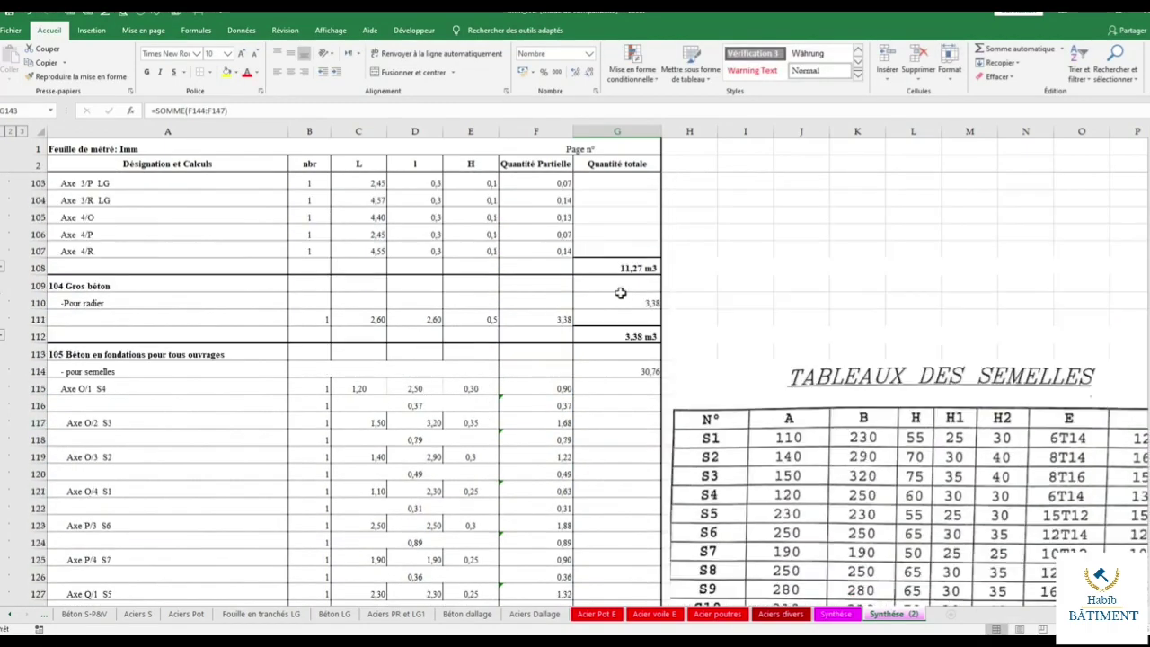
pyautogui.doubleClick(622, 364)
pyautogui.scroll(-12, 528, 337)
pyautogui.scroll(-10, 528, 338)
pyautogui.press('Escape')
pyautogui.scroll(-6, 527, 337)
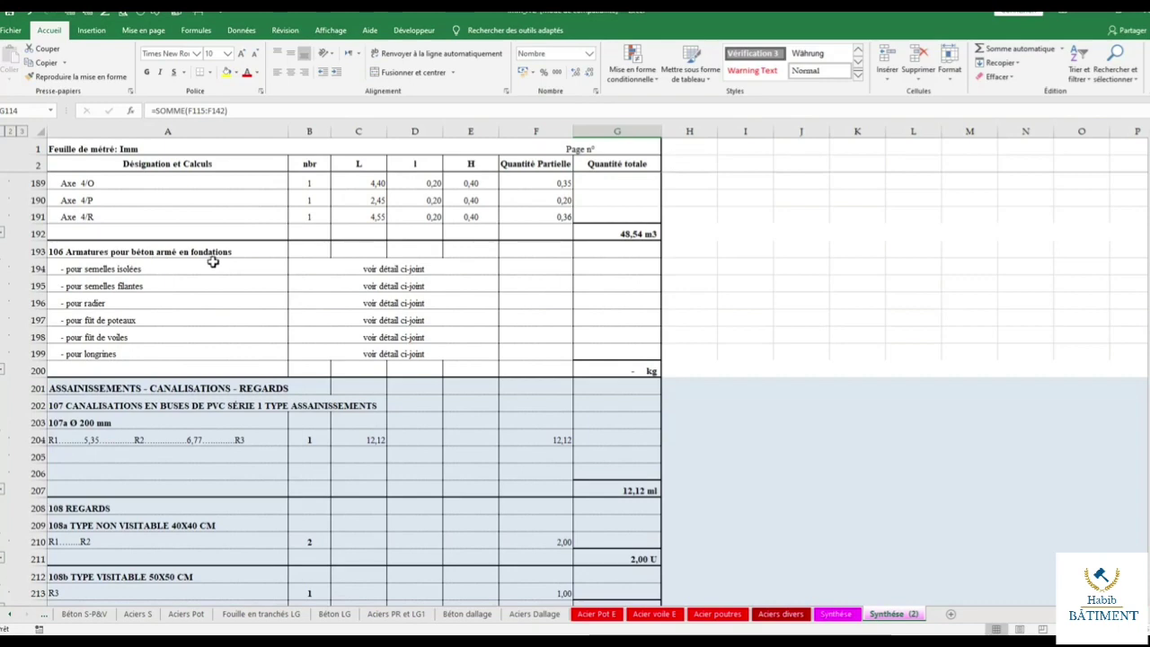
pyautogui.click(138, 614)
pyautogui.click(185, 615)
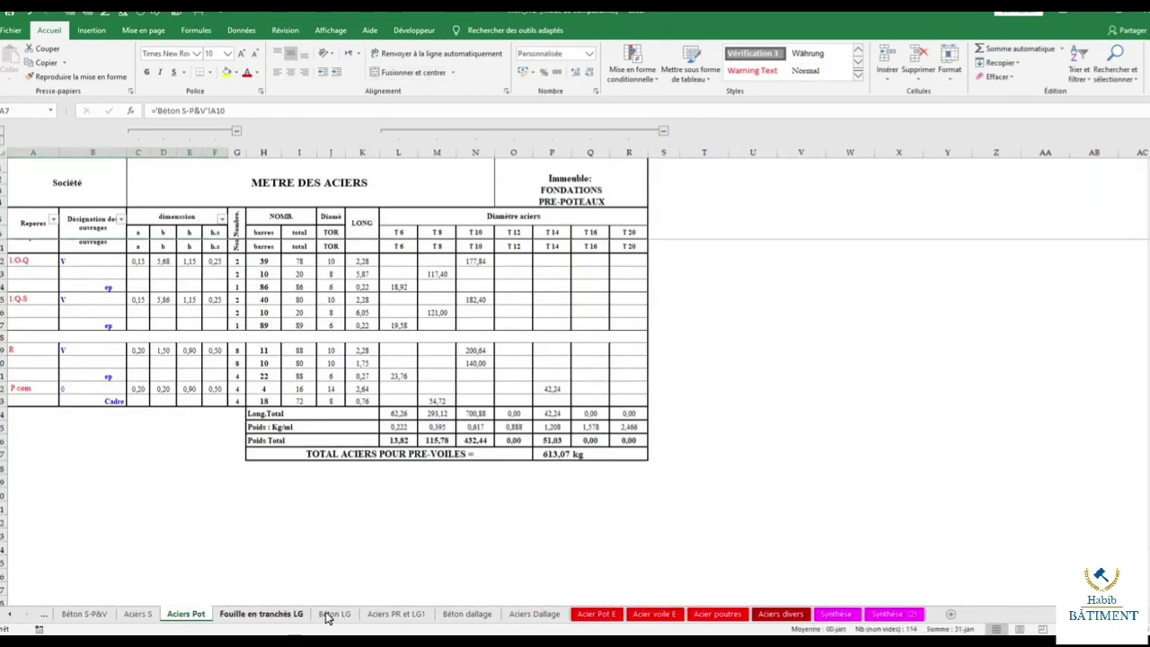
pyautogui.click(261, 615)
pyautogui.click(334, 614)
pyautogui.click(396, 615)
pyautogui.click(467, 614)
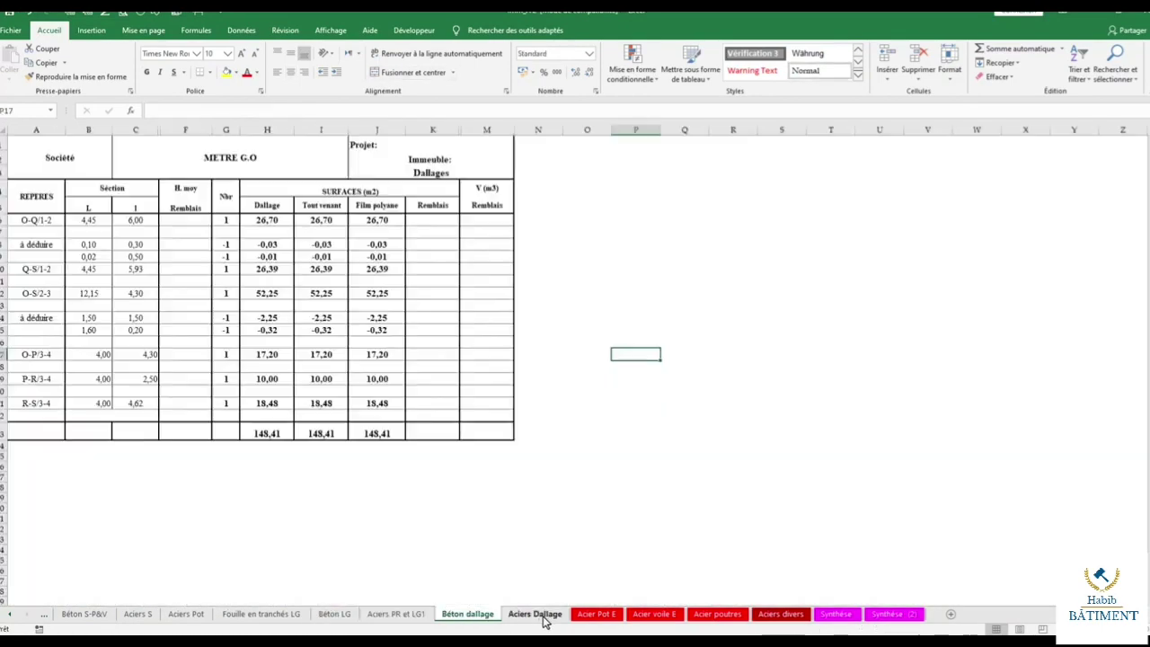
pyautogui.click(535, 615)
pyautogui.click(597, 615)
pyautogui.click(666, 614)
pyautogui.click(717, 614)
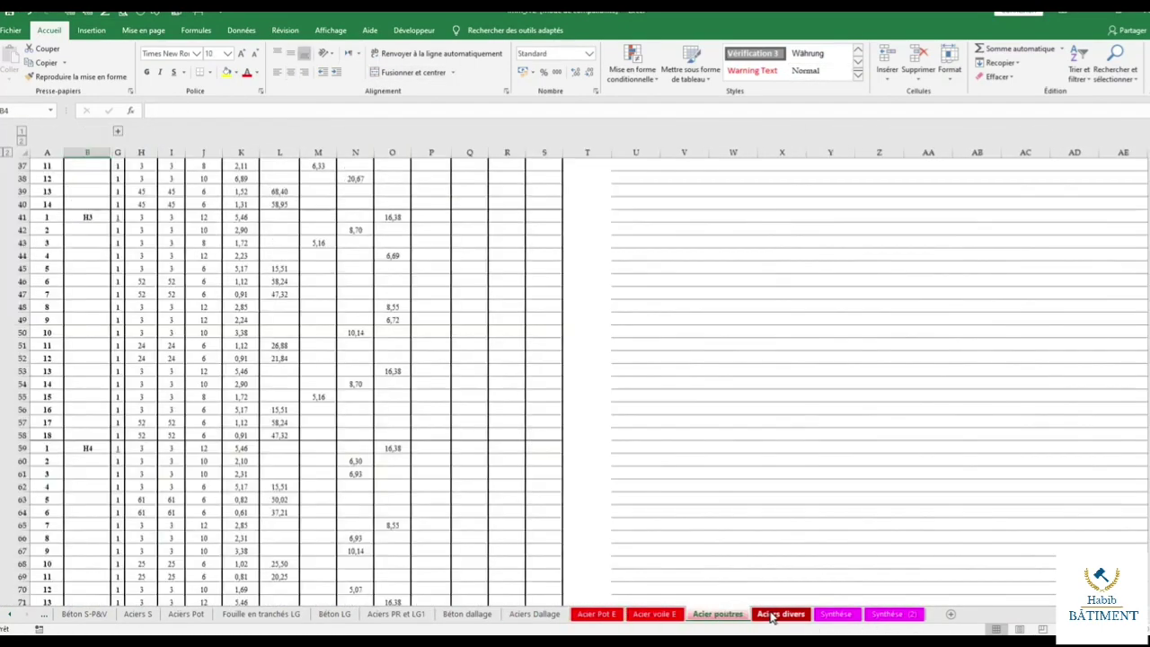
pyautogui.click(781, 615)
pyautogui.click(836, 615)
pyautogui.click(882, 615)
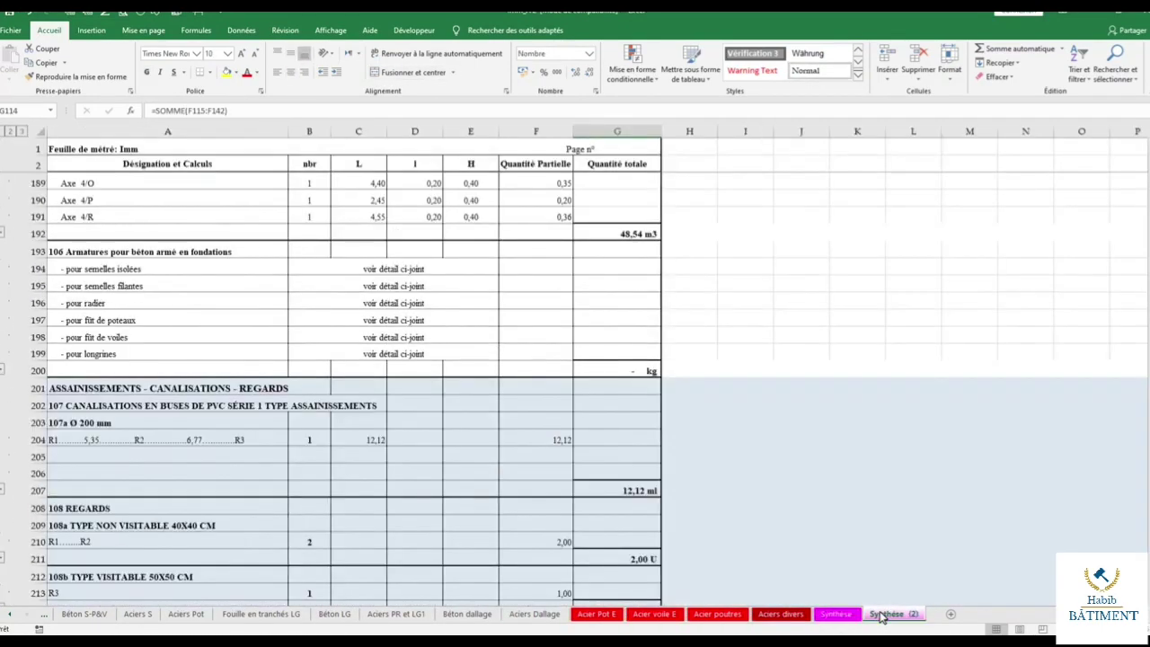
pyautogui.scroll(1, 590, 475)
pyautogui.scroll(1, 395, 568)
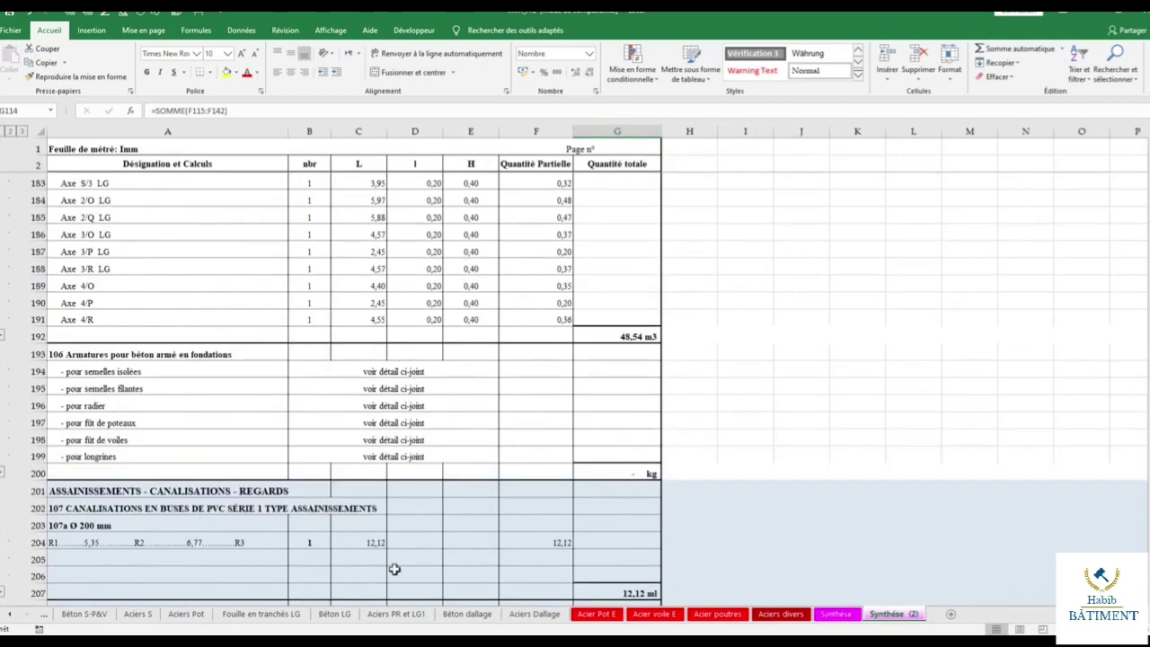
pyautogui.click(137, 614)
pyautogui.click(887, 614)
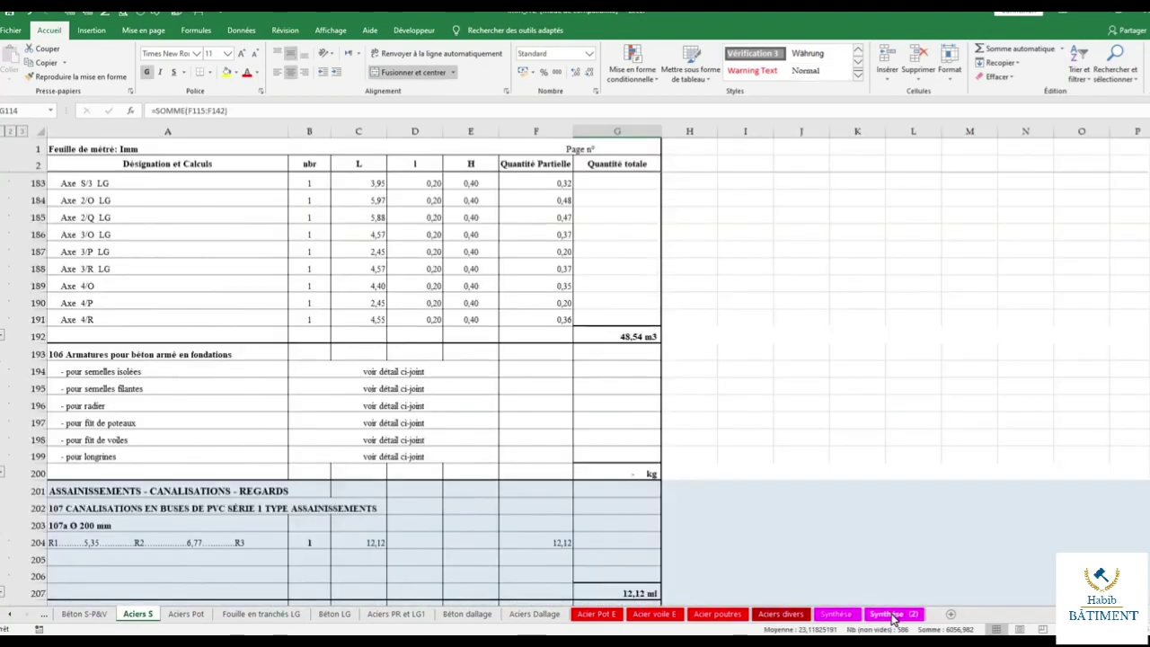
# Insert a new blank worksheet from the Synthèse (2) tab's Insérer option.
pyautogui.rightClick(876, 617)
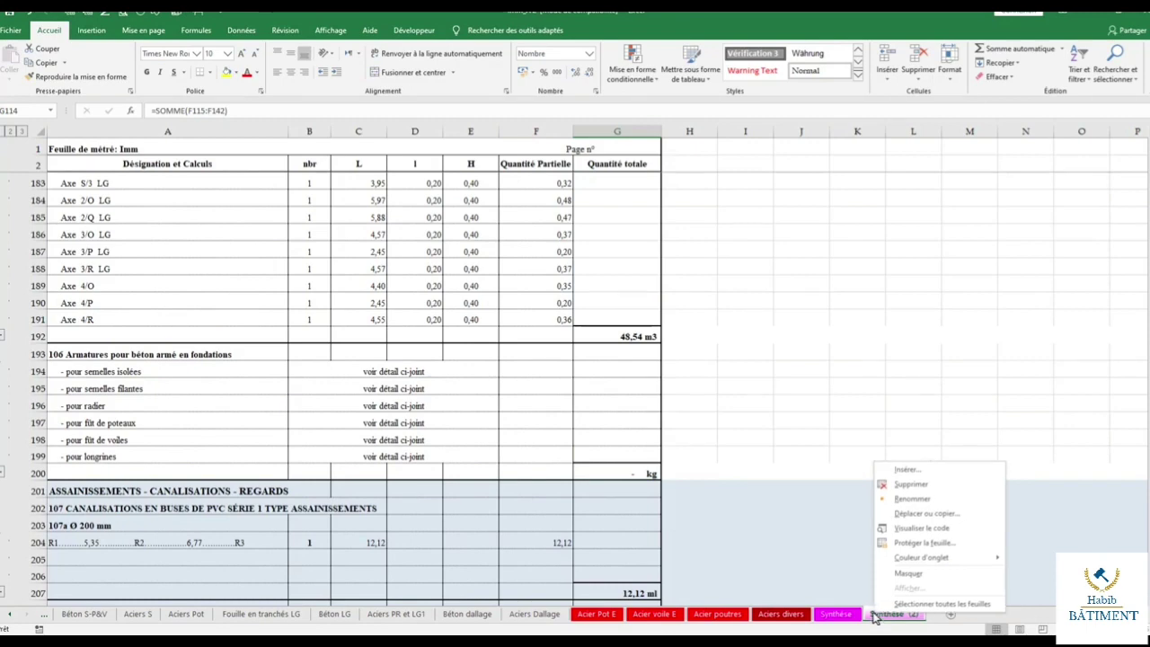
pyautogui.click(906, 471)
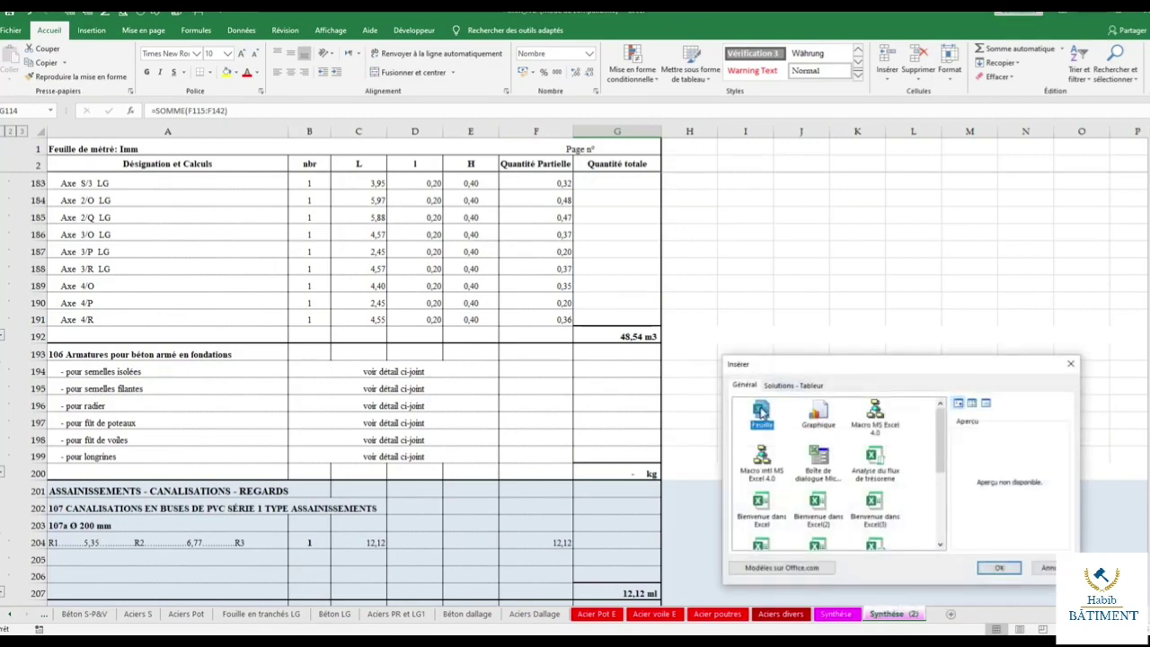
pyautogui.click(999, 569)
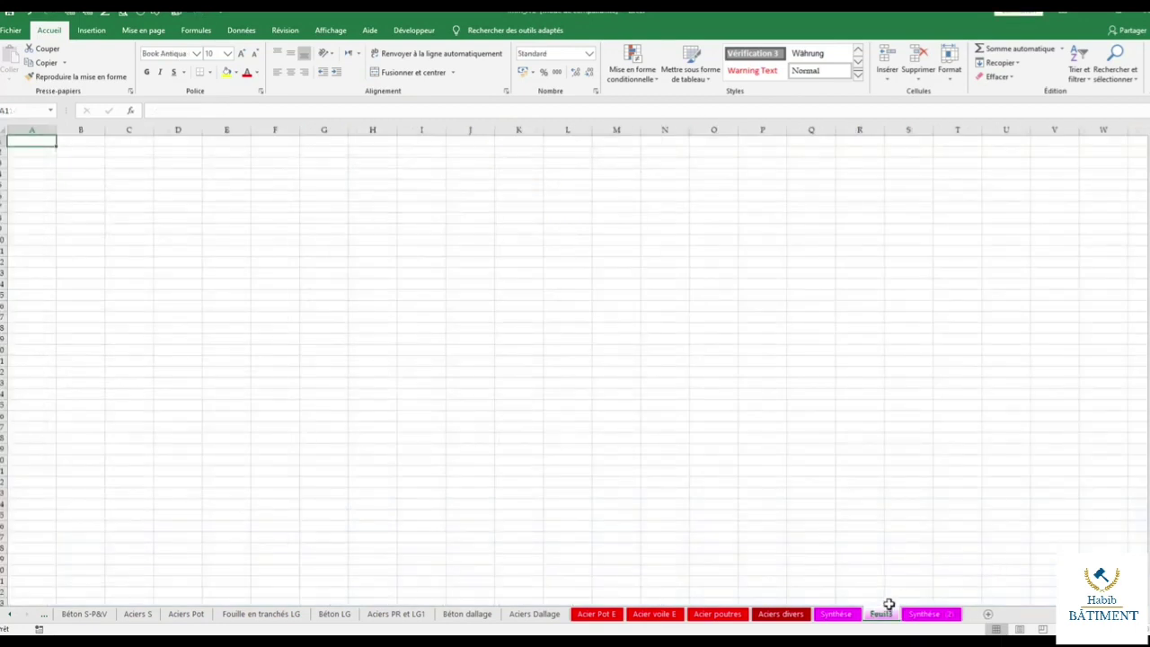
# Rename the new sheet, typing a name beginning with 'A'.
pyautogui.rightClick(885, 616)
pyautogui.click(909, 508)
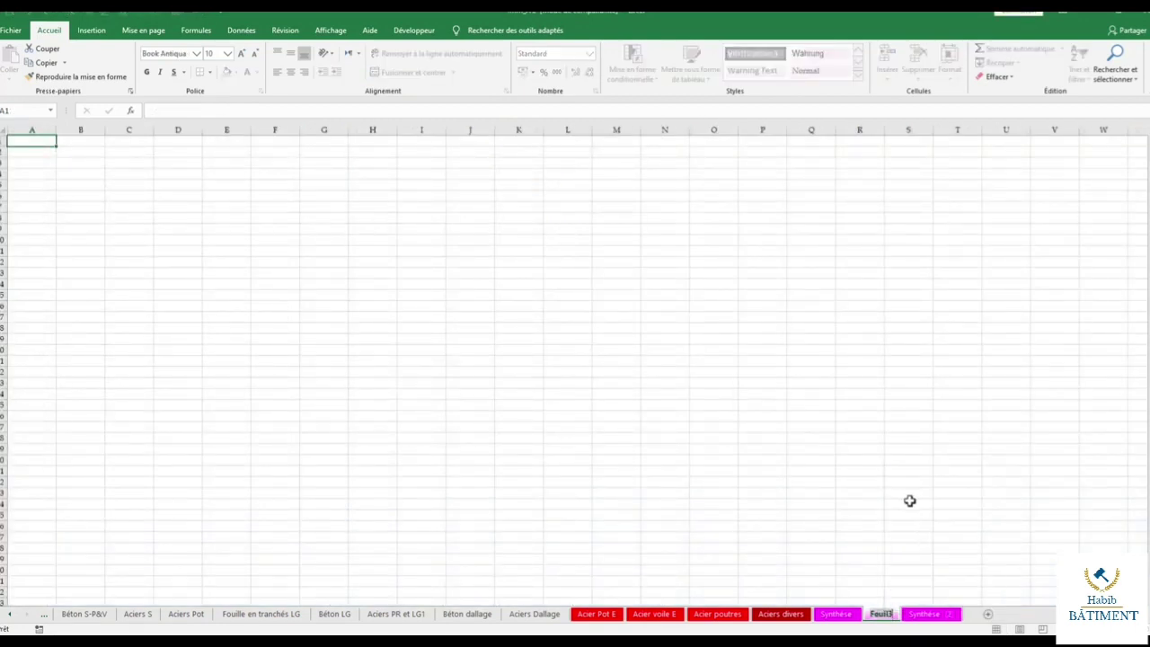
pyautogui.write('Aciers Fondations')
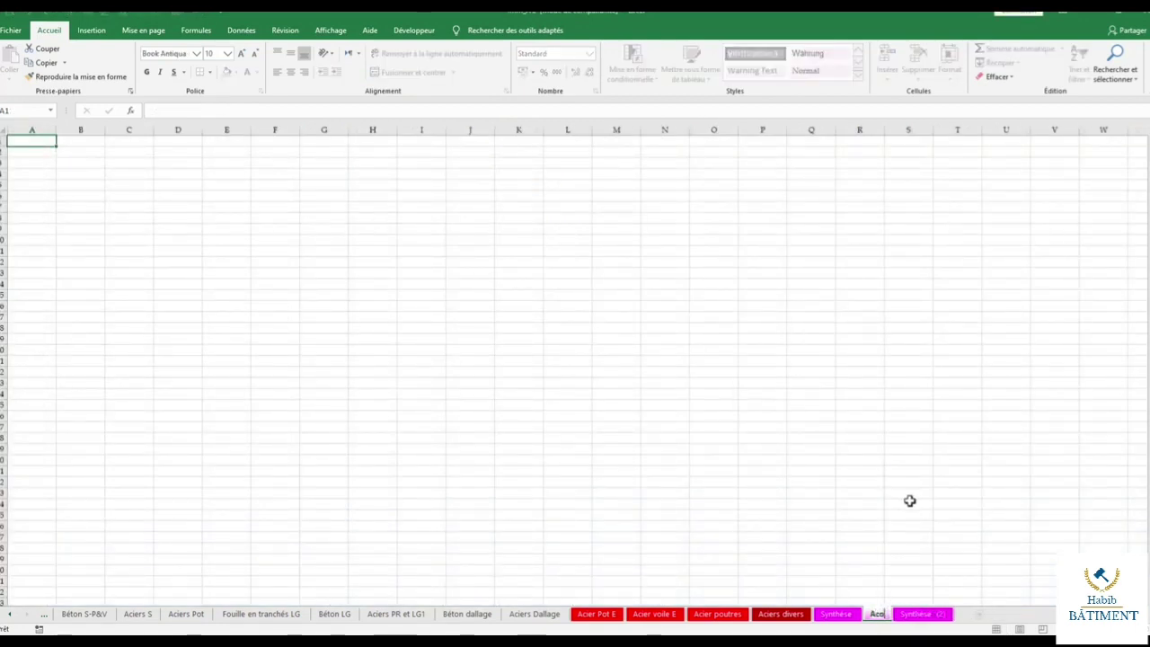
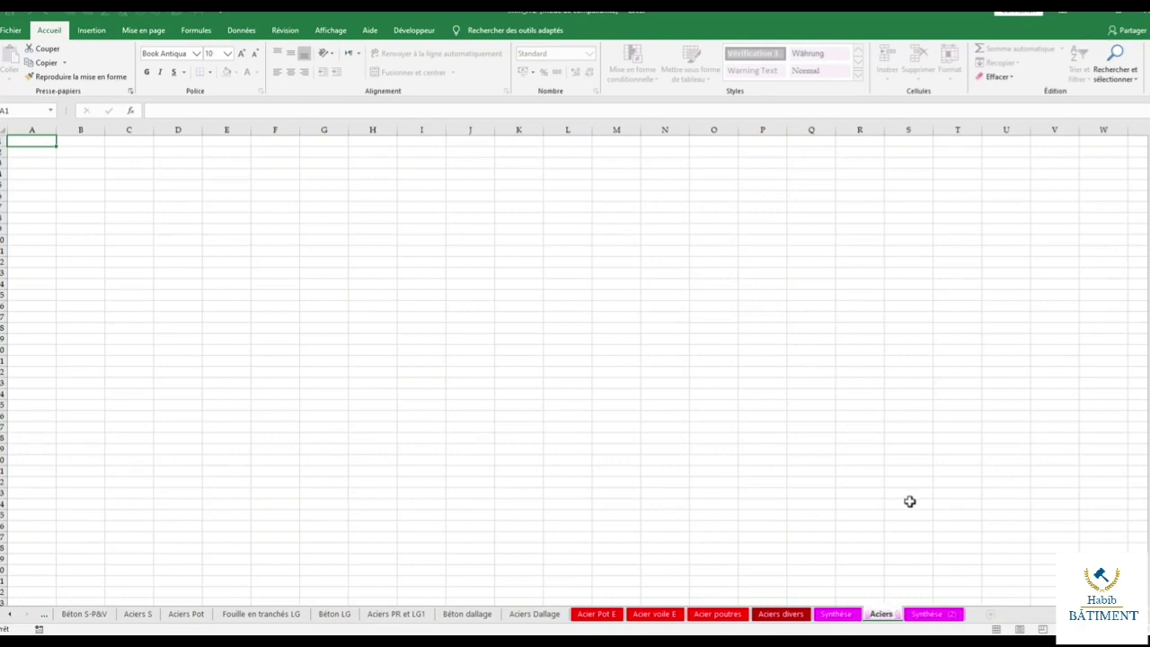
# Confirm the new sheet name 'Aciers Fondations', then switch to the Aciers S sheet.
pyautogui.write(' Fon')
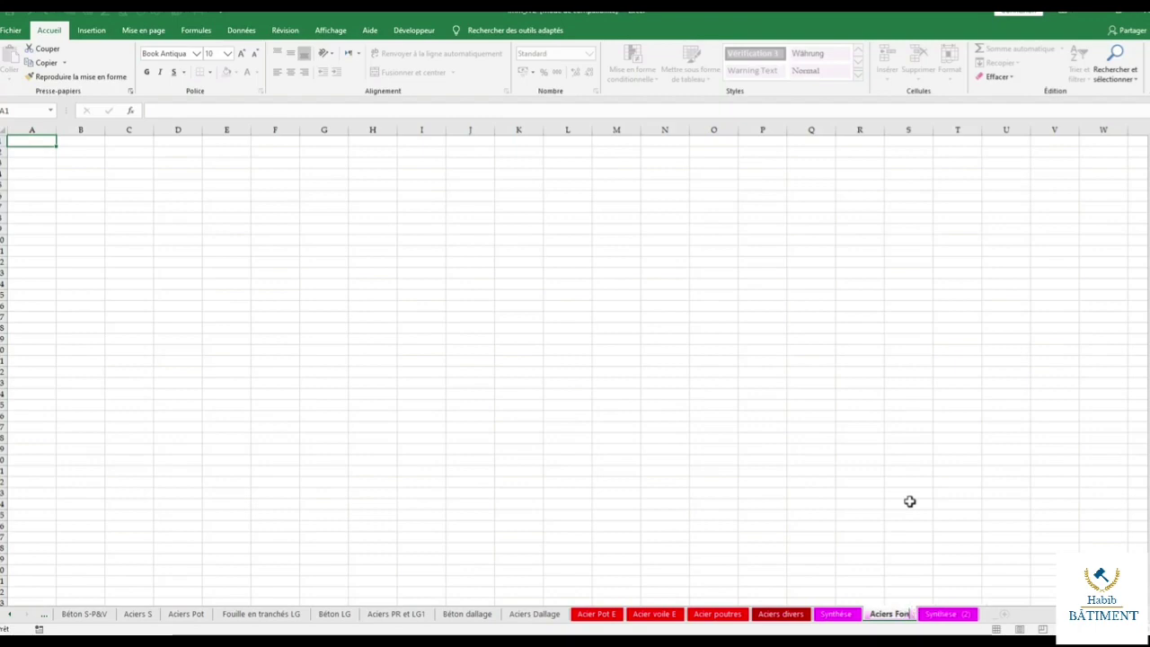
pyautogui.write('dations')
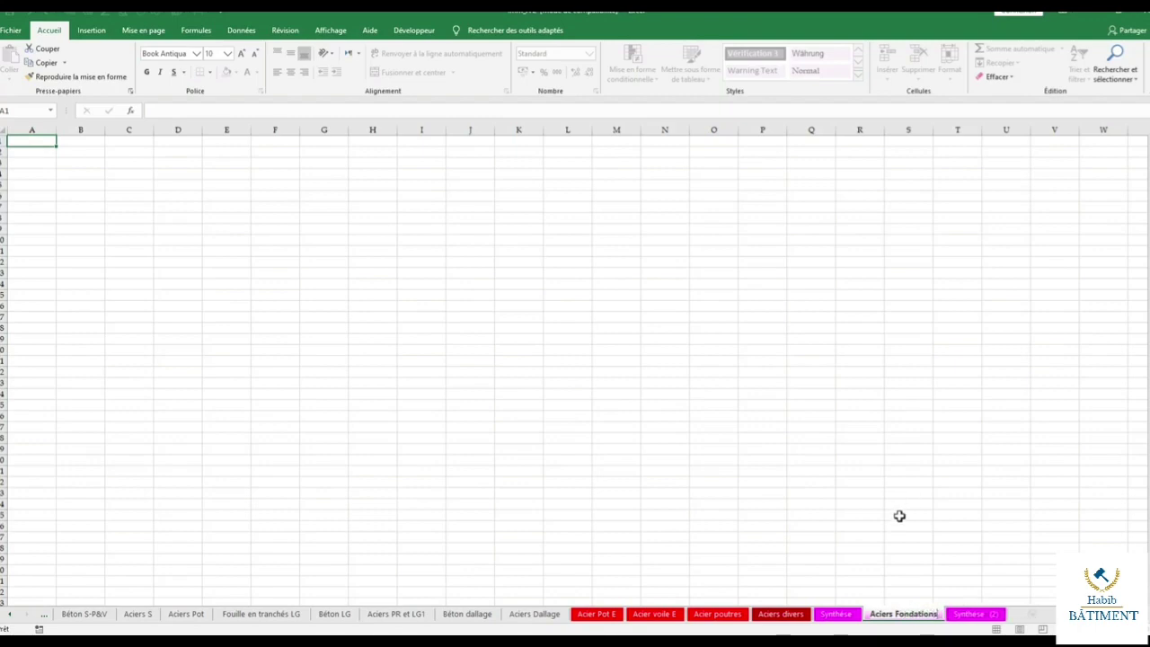
pyautogui.click(899, 516)
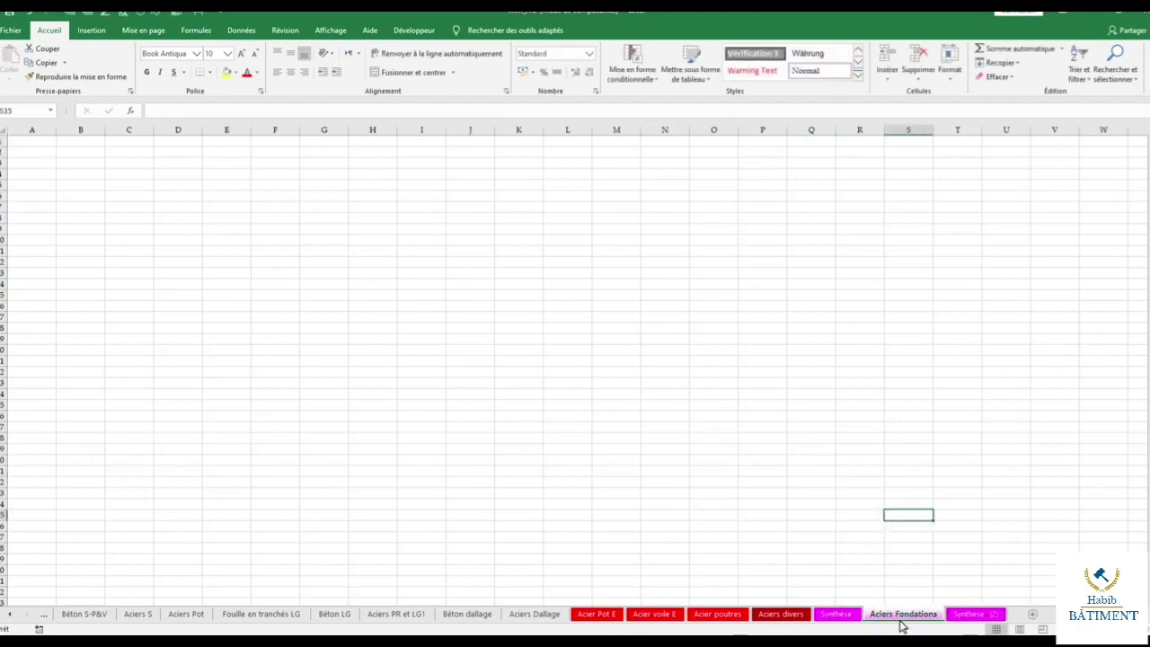
pyautogui.click(11, 615)
pyautogui.click(9, 617)
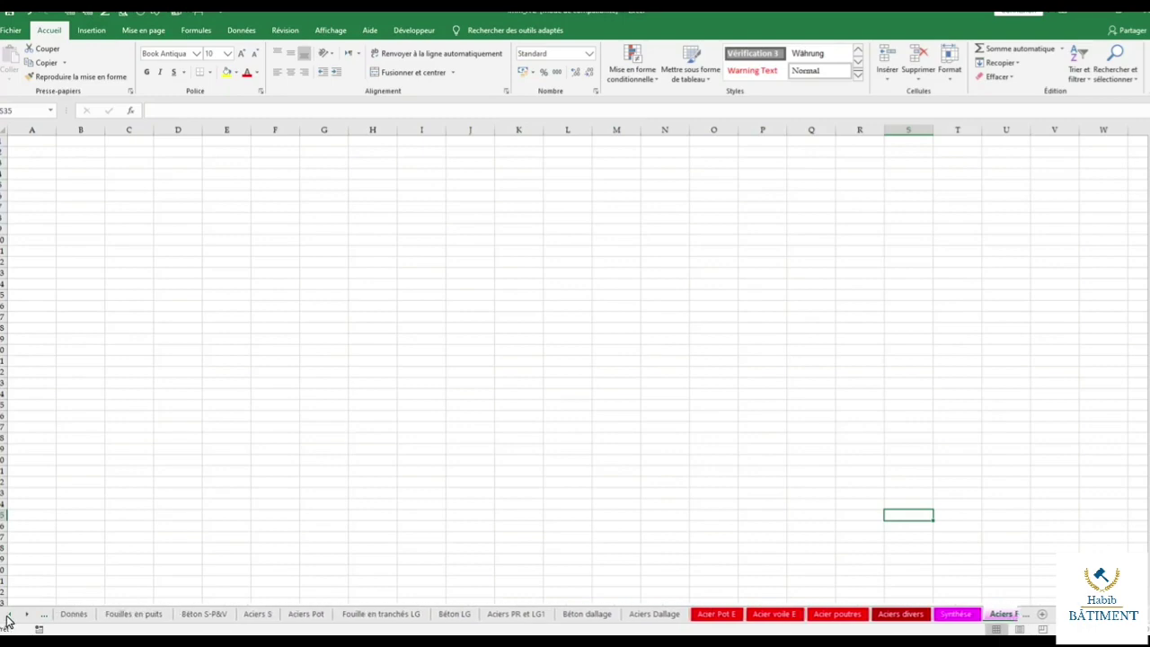
pyautogui.click(258, 615)
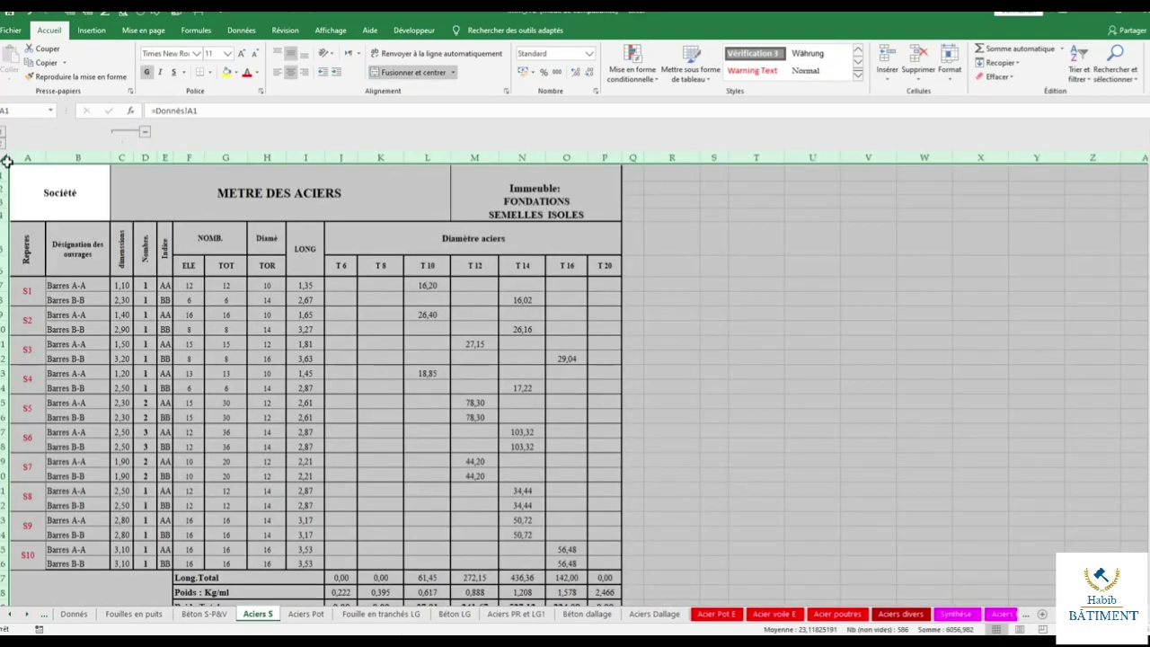
# Copy the entire Aciers S sheet and paste it at A1 of Aciers Fondations.
pyautogui.rightClick(79, 230)
pyautogui.click(85, 253)
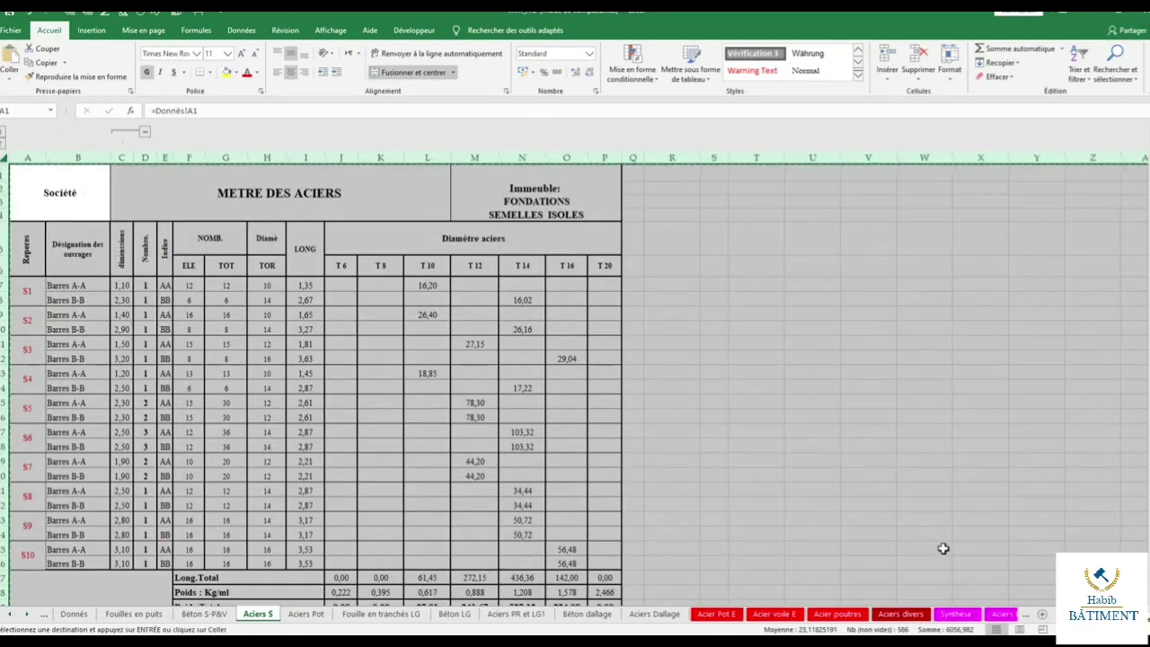
pyautogui.click(997, 614)
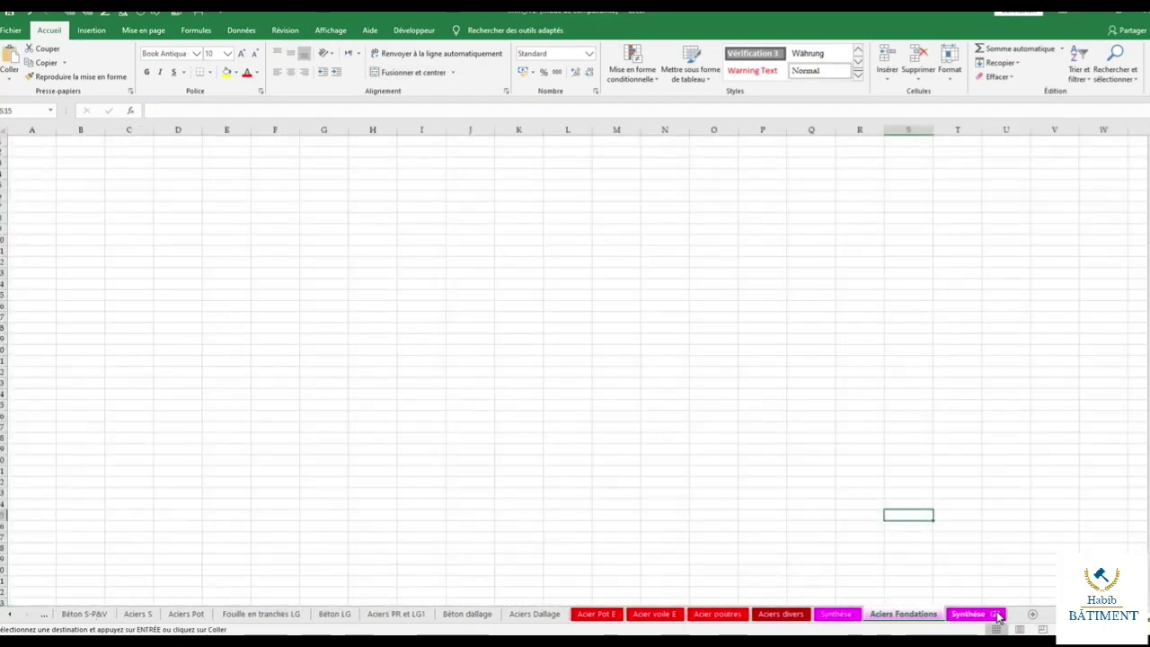
pyautogui.hotkey('ctrl', 'a')
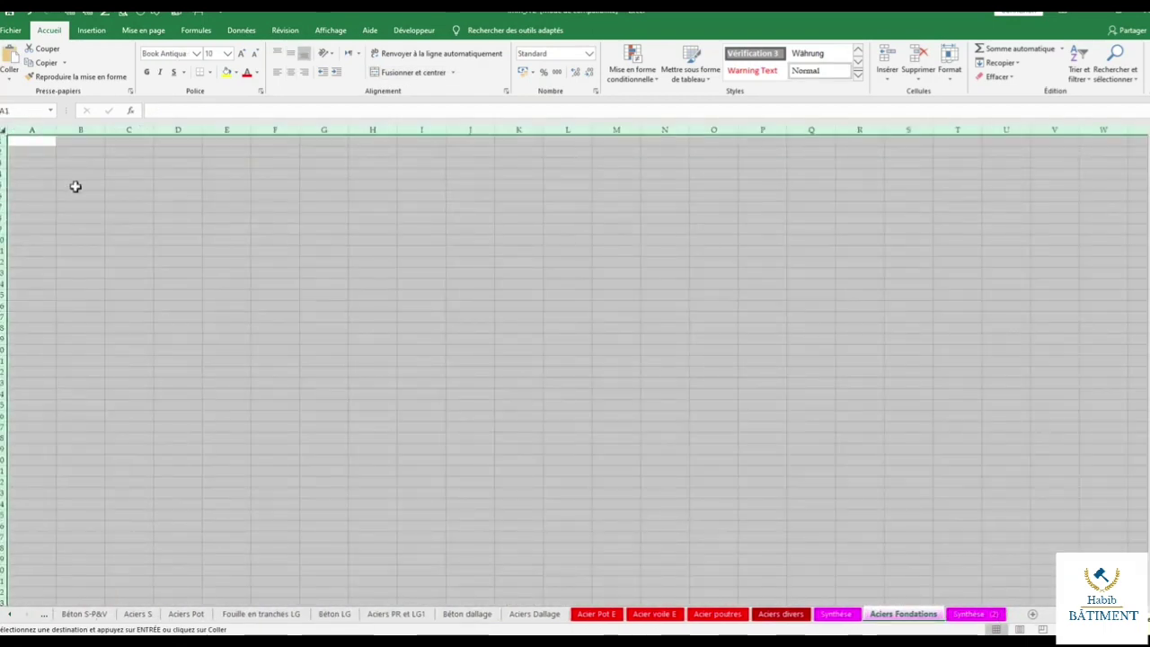
pyautogui.rightClick(74, 188)
pyautogui.click(99, 239)
pyautogui.scroll(-9, 321, 224)
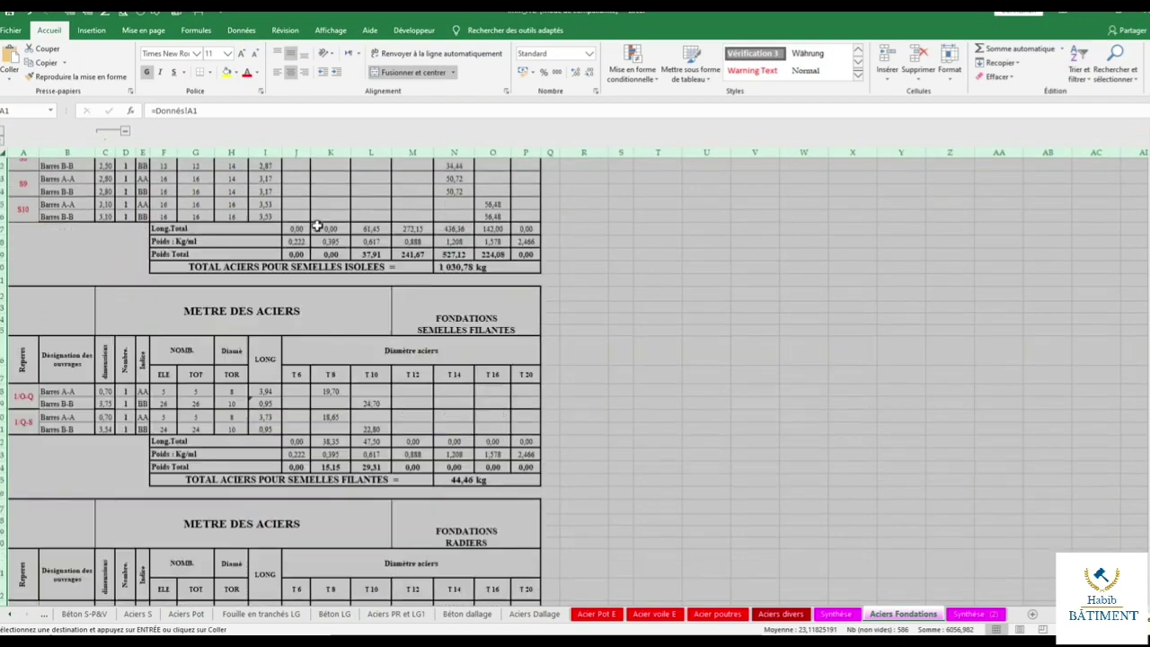
pyautogui.scroll(-2, 280, 198)
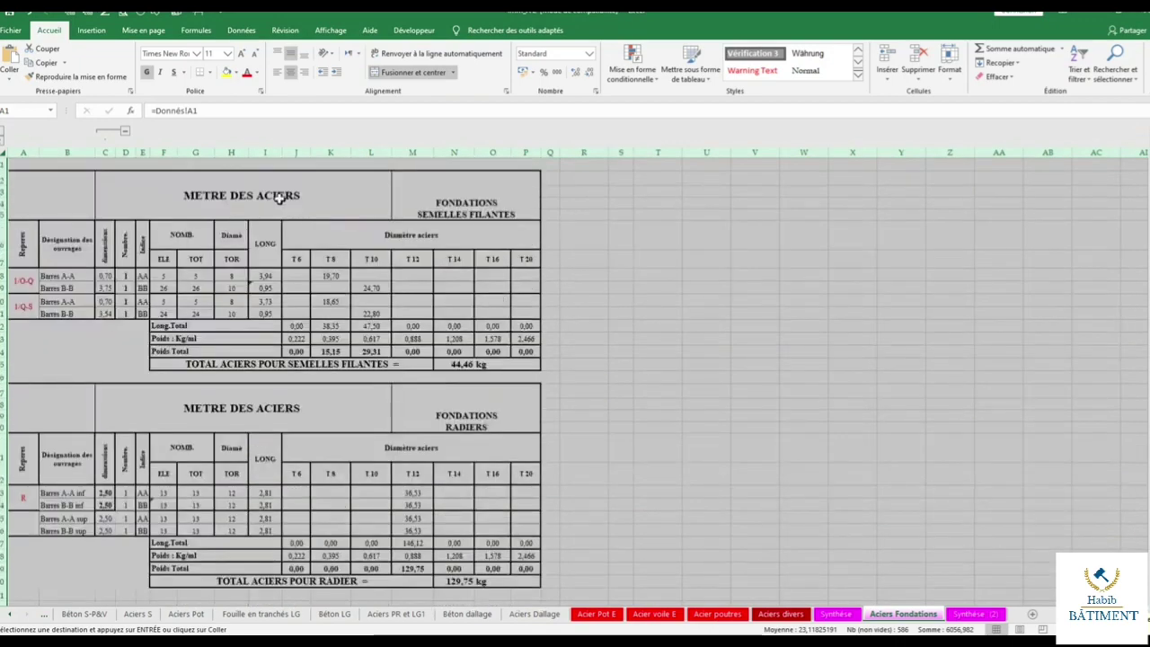
# Check column R on Aciers Pot, then insert two empty columns at A on Aciers Fondations.
pyautogui.click(197, 618)
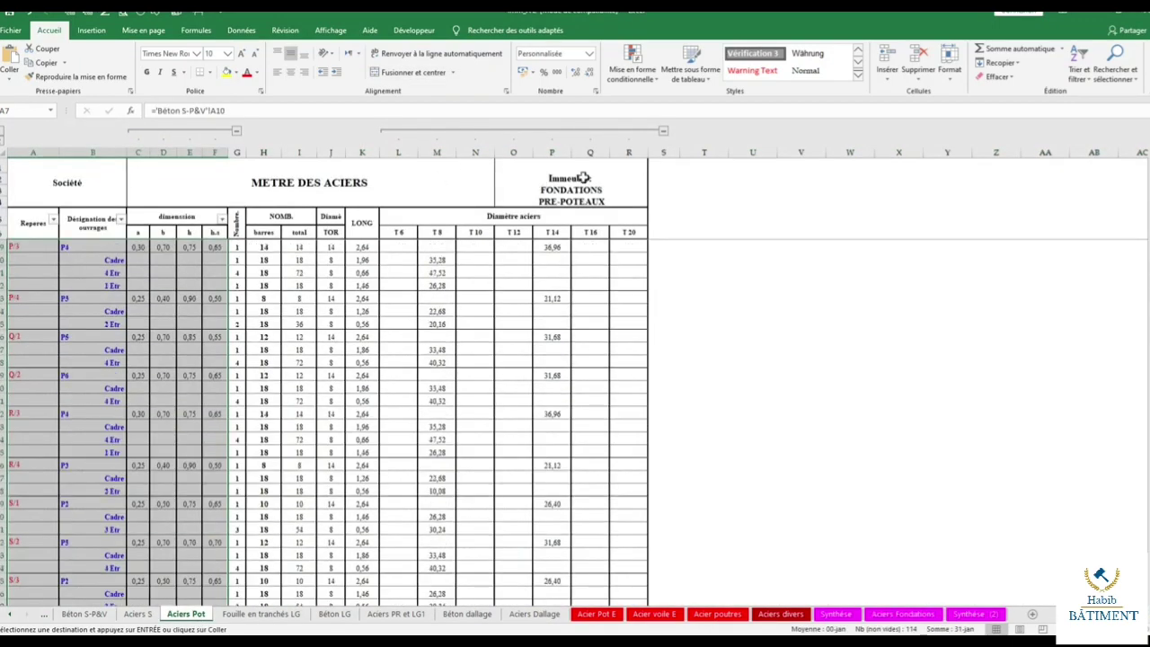
pyautogui.click(622, 153)
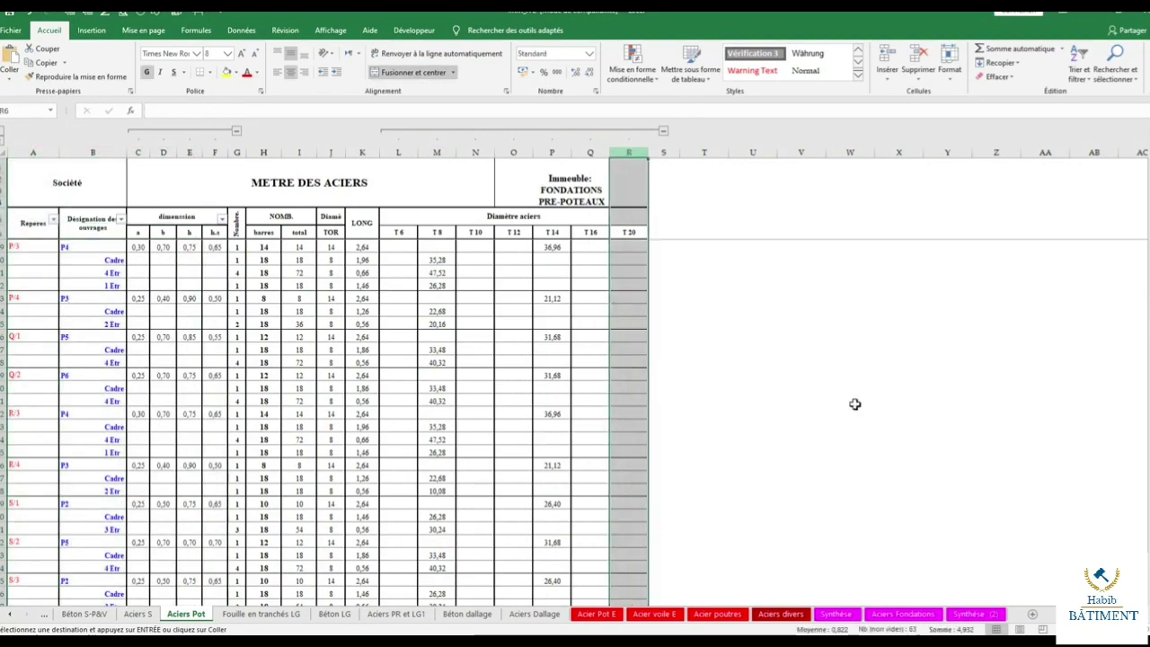
pyautogui.click(885, 613)
pyautogui.scroll(4, 24, 154)
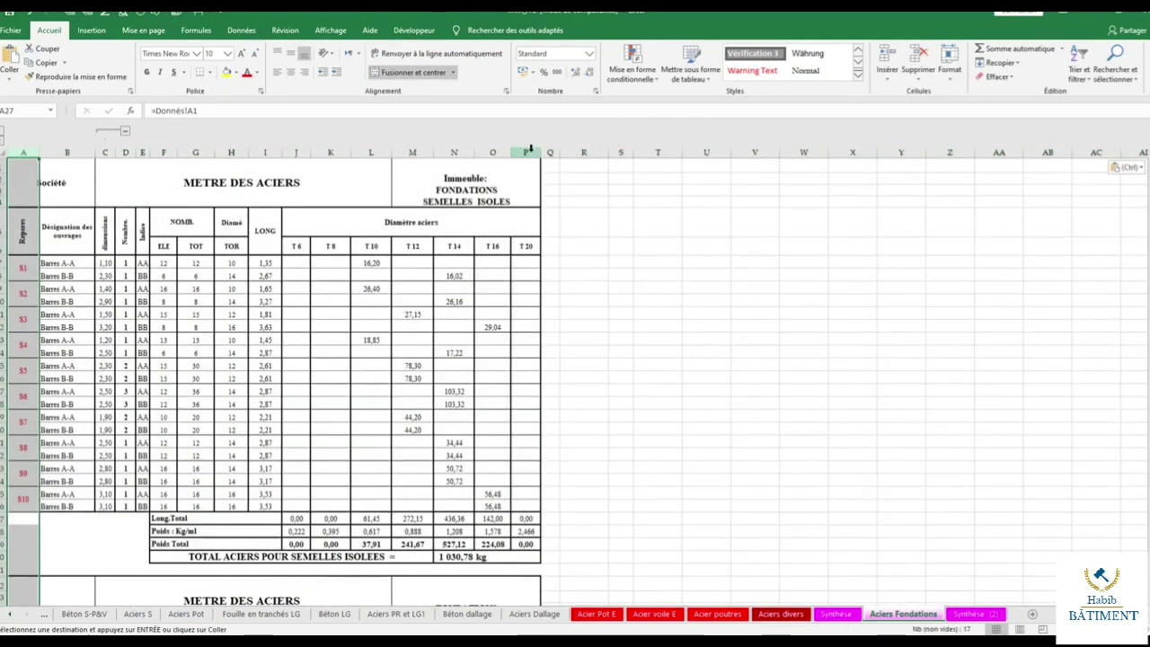
pyautogui.click(413, 152)
pyautogui.click(525, 152)
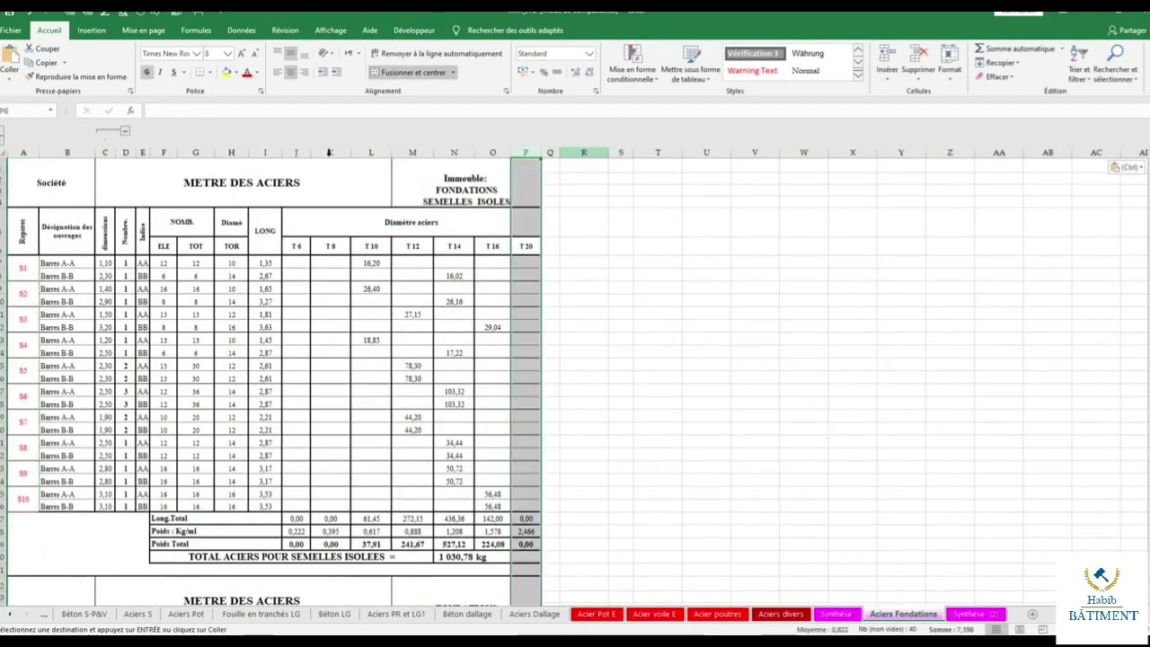
pyautogui.click(24, 152)
pyautogui.hotkey('ctrl', '+')
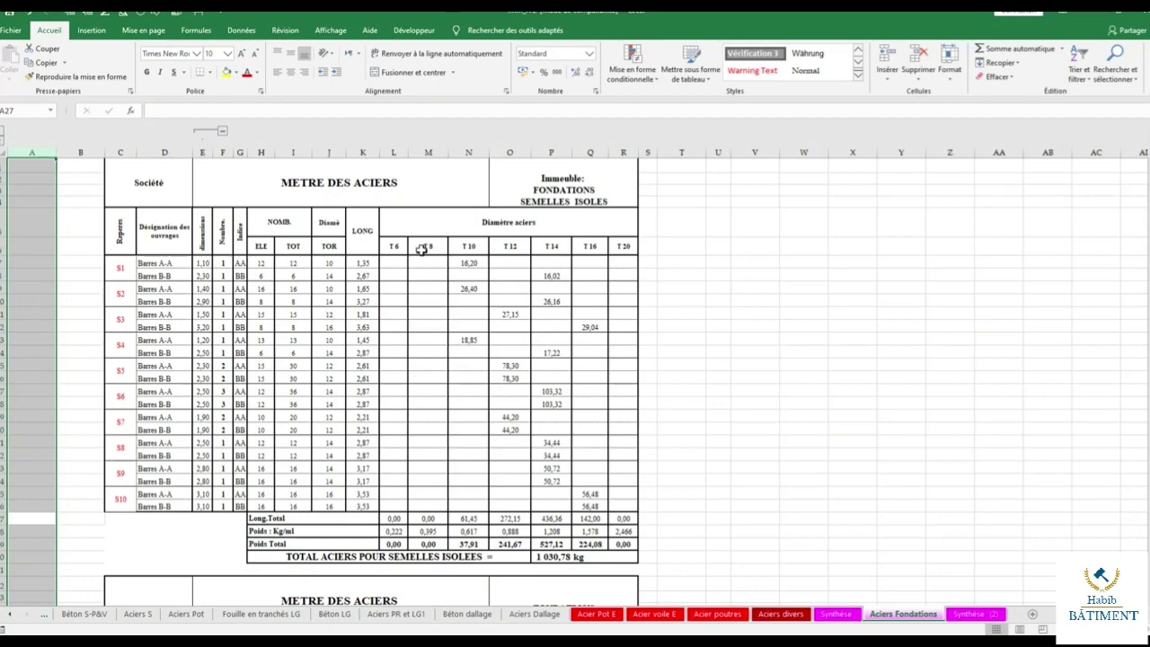
pyautogui.scroll(-9, 421, 249)
pyautogui.scroll(-3, 421, 249)
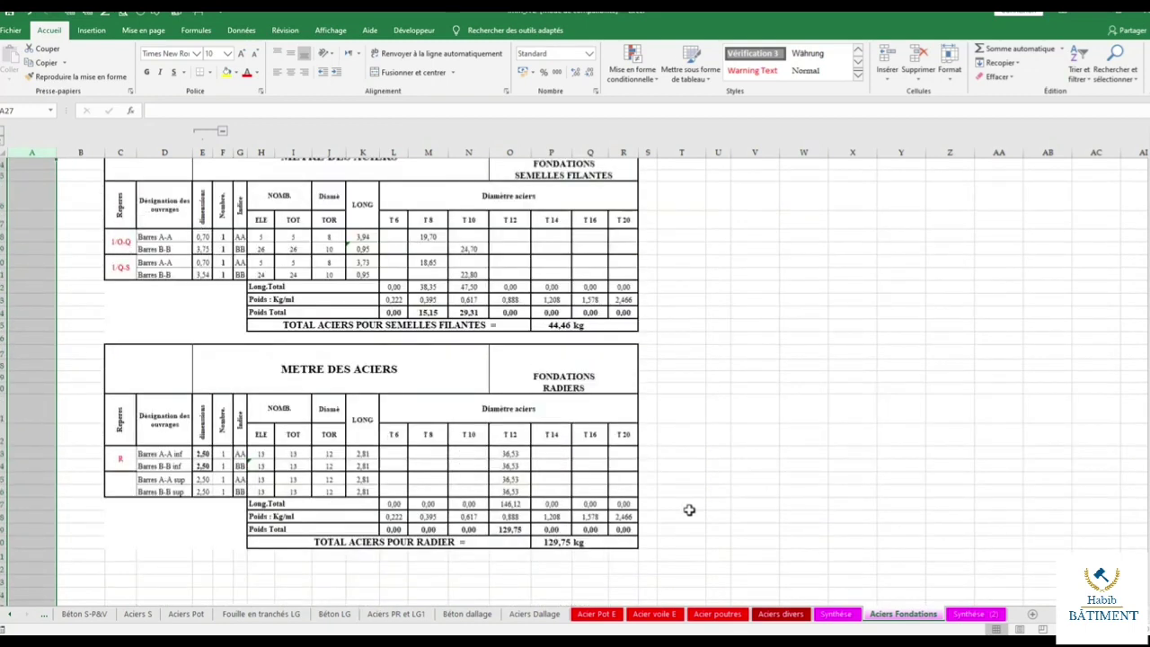
pyautogui.click(183, 615)
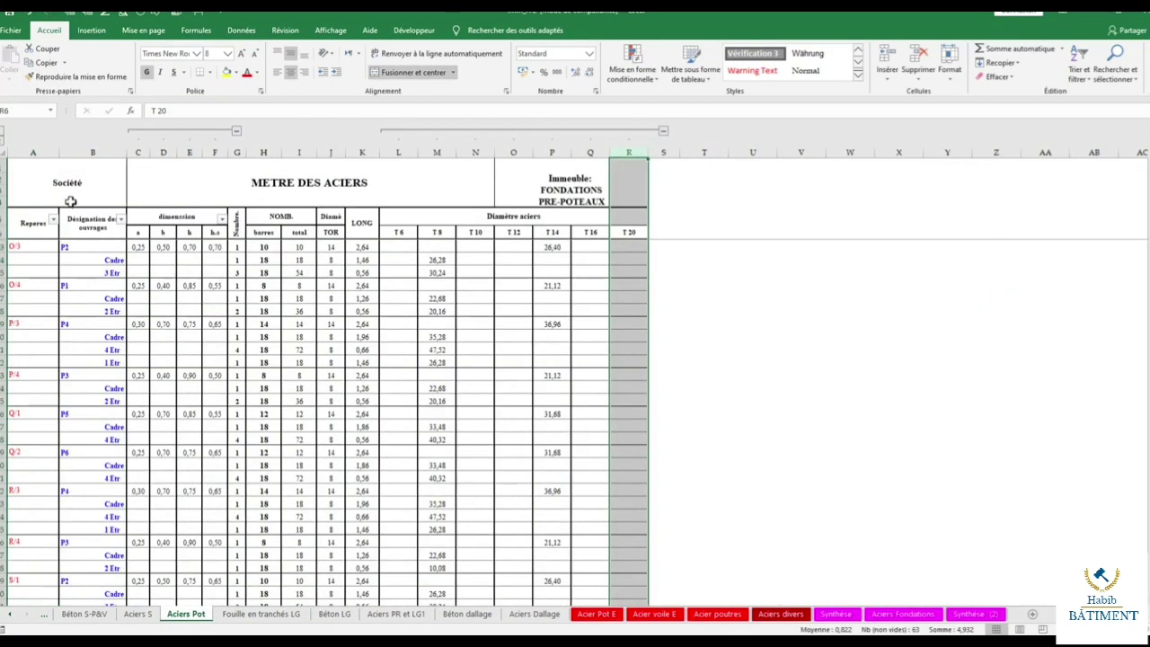
# Select and review the Aciers Pot pre-column (827,77 kg) and pre-wall (613,07 kg) tables.
pyautogui.moveTo(3, 180); pyautogui.dragTo(5, 593)
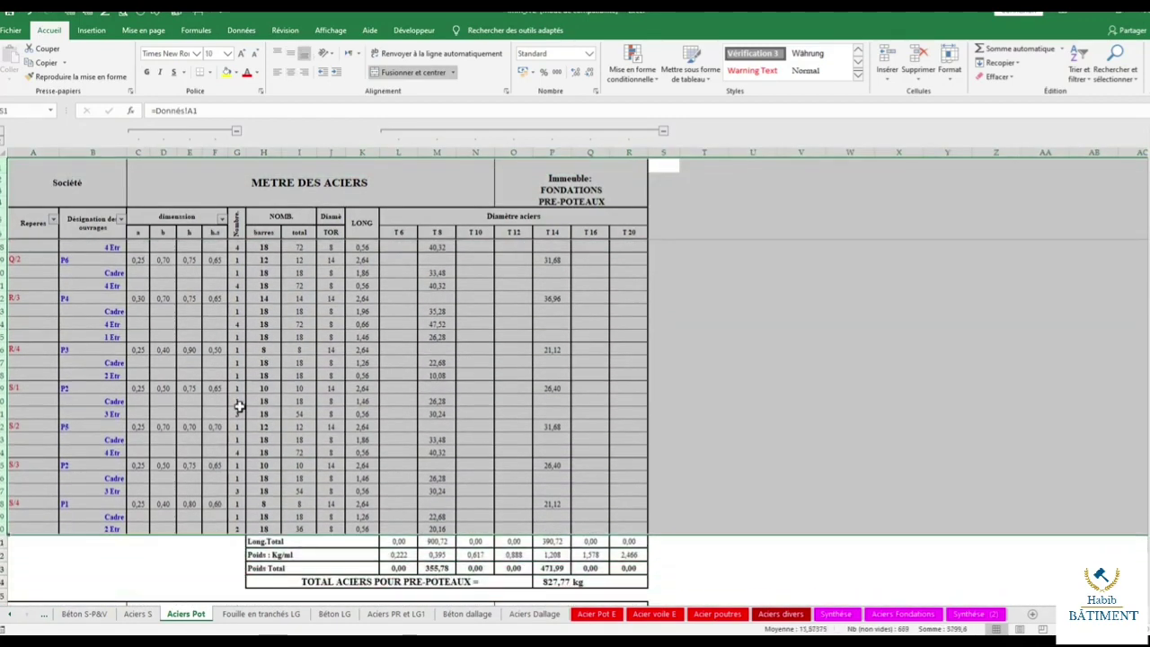
pyautogui.scroll(-6, 539, 423)
pyautogui.click(898, 444)
pyautogui.scroll(-4, 362, 432)
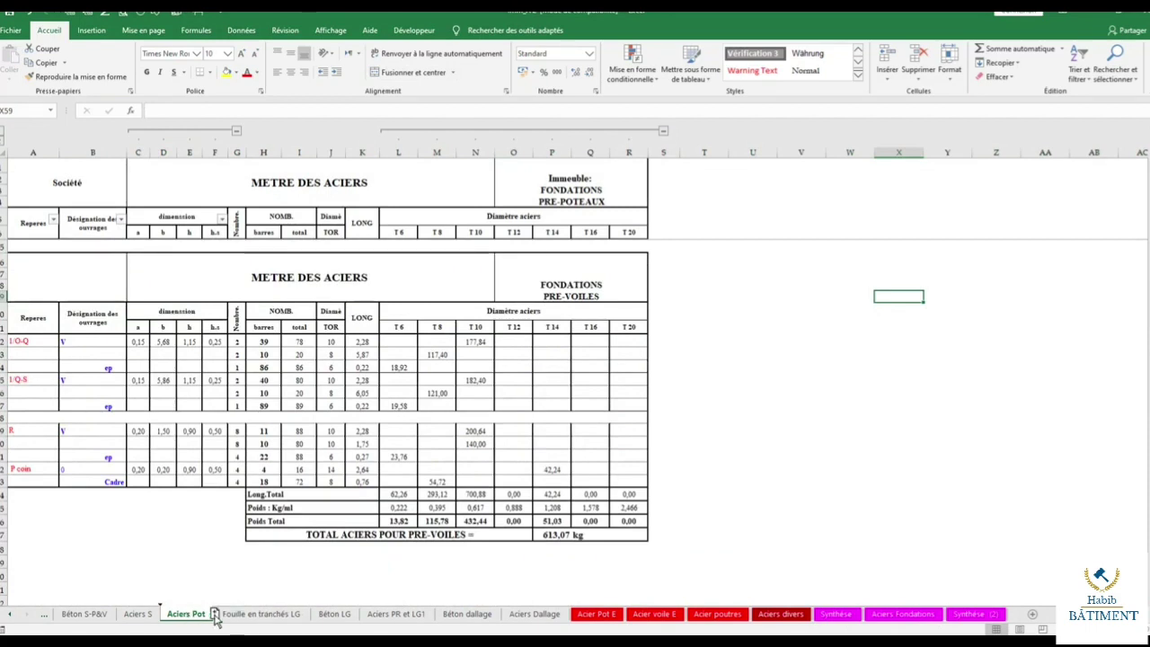
# Duplicate Aciers Pot as Aciers Pot (2) and re-paste columns A–B in place.
pyautogui.moveTo(222, 622); pyautogui.dragTo(224, 624)
pyautogui.scroll(7, 190, 488)
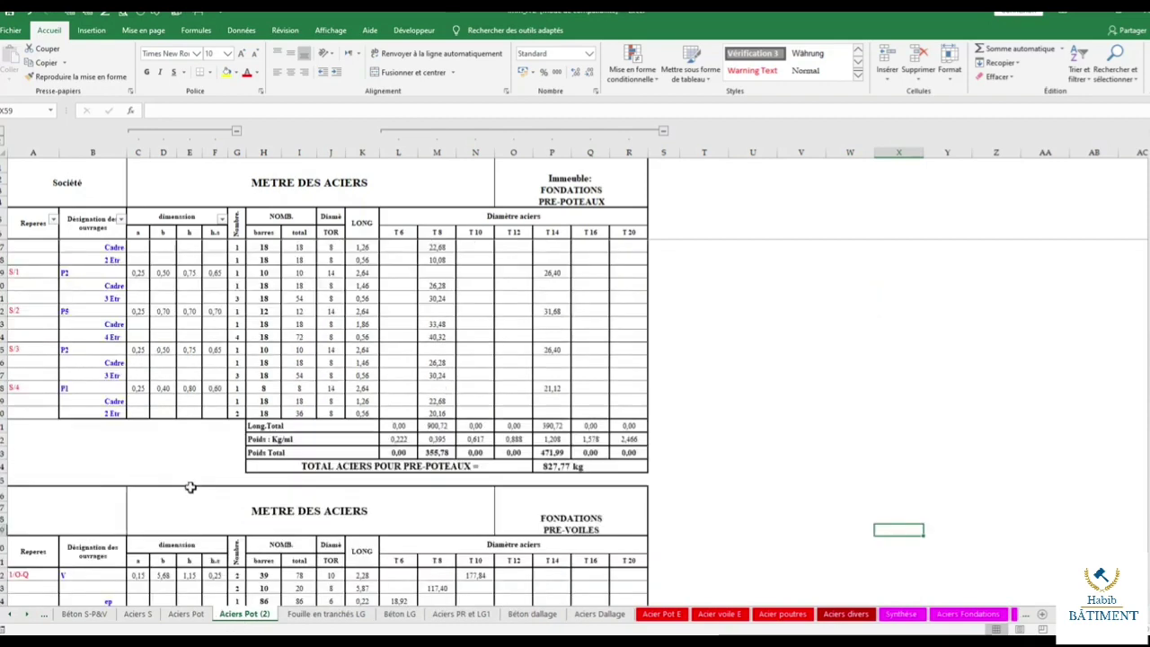
pyautogui.scroll(4, 191, 488)
pyautogui.moveTo(33, 247)
pyautogui.mouseDown()
pyautogui.moveTo(112, 588)
pyautogui.moveTo(95, 540)
pyautogui.mouseUp()
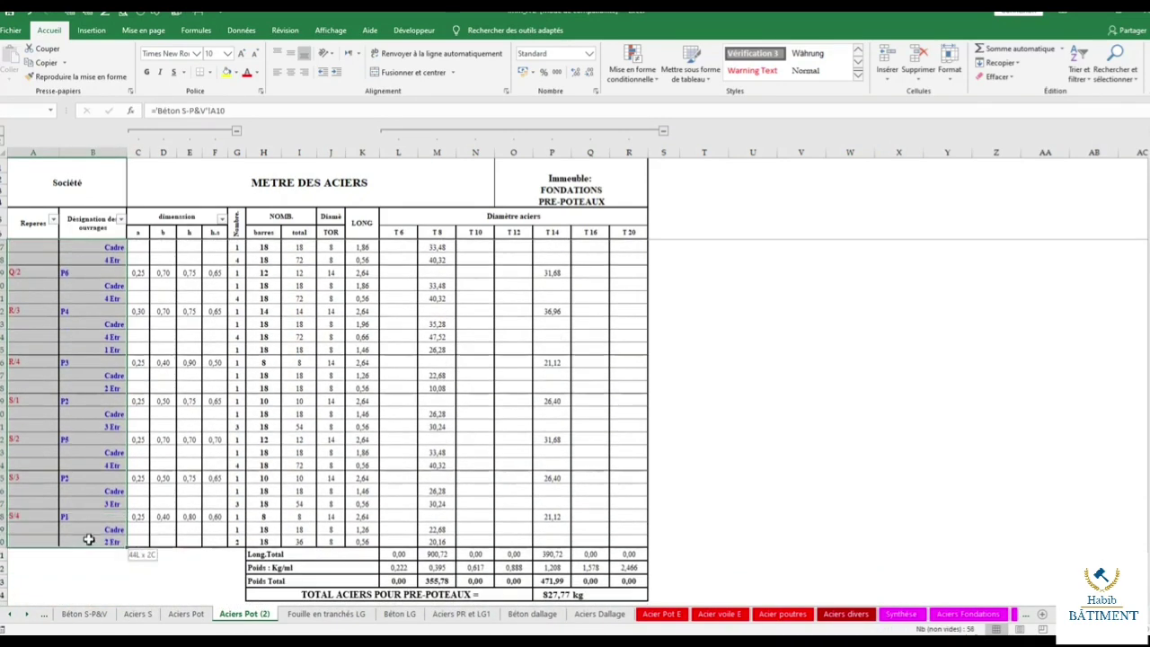
pyautogui.rightClick(86, 409)
pyautogui.click(116, 165)
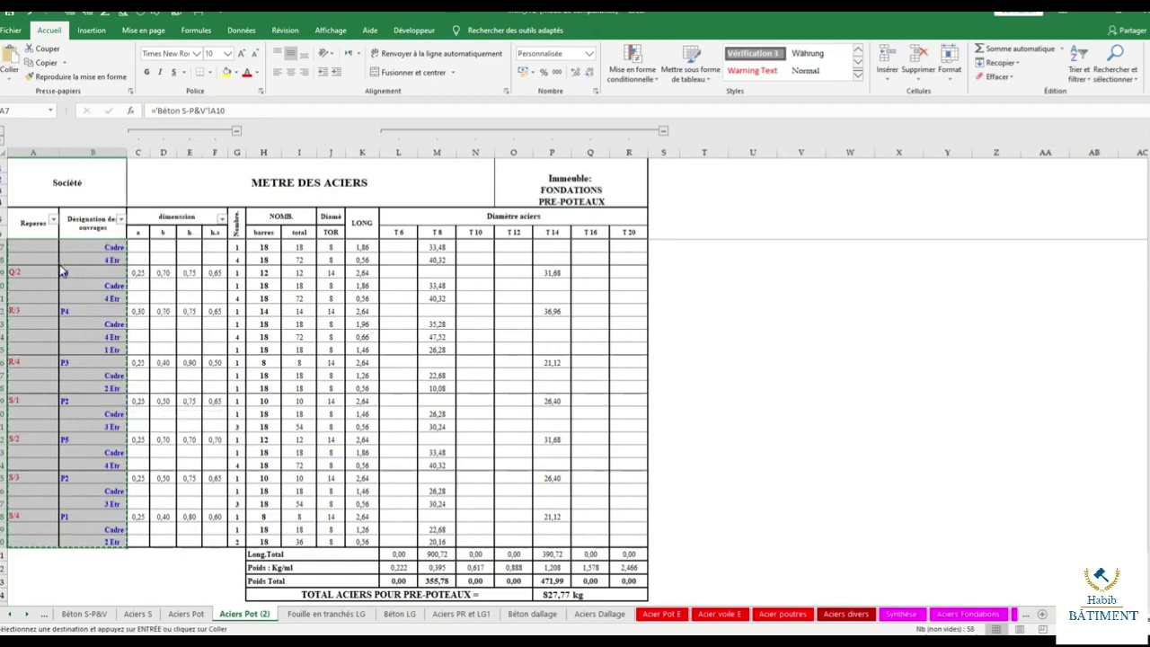
pyautogui.rightClick(77, 267)
pyautogui.click(140, 322)
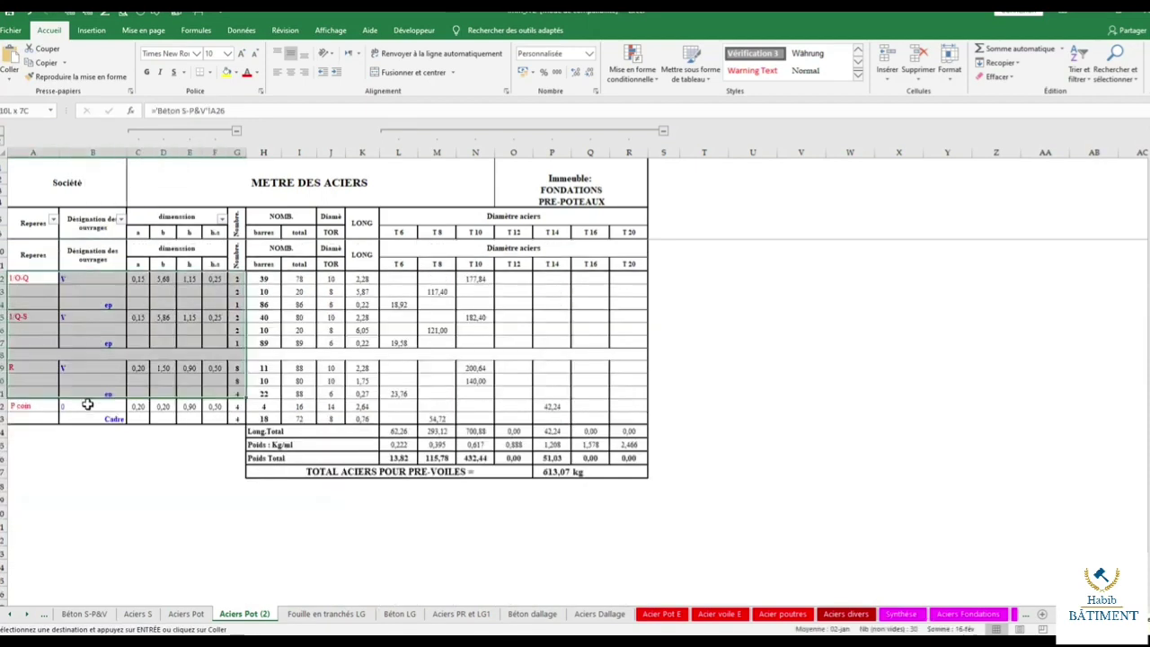
# Unmerge the empty separator row and replace the pre-walls A–G range's formulas with values.
pyautogui.moveTo(40, 279); pyautogui.dragTo(163, 410)
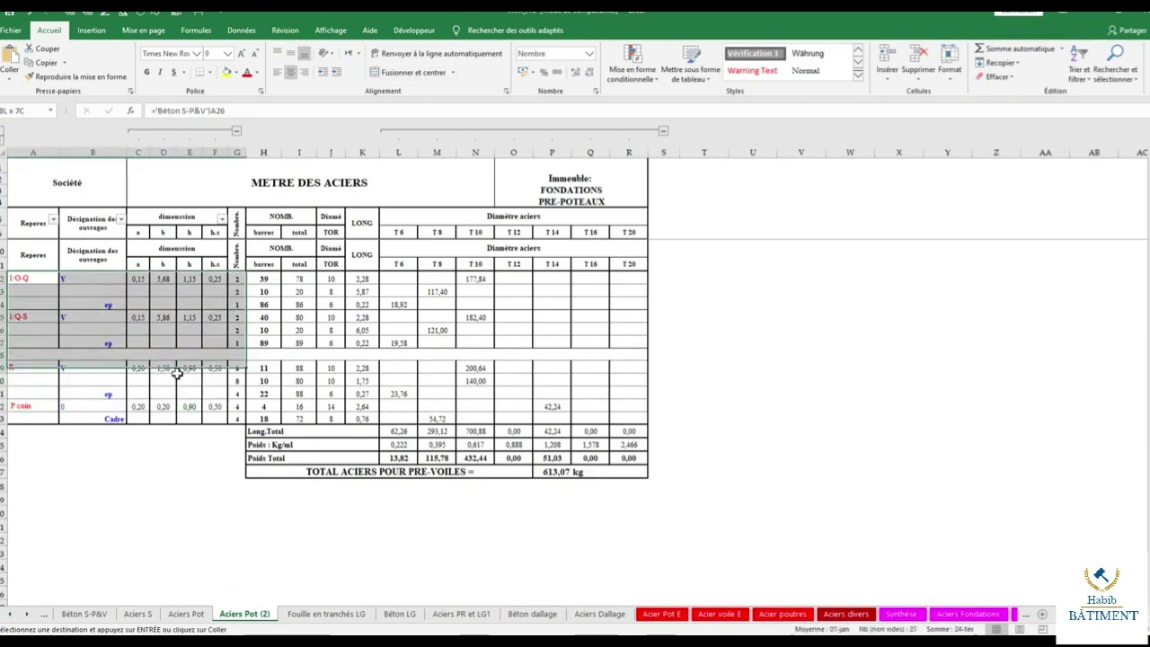
pyautogui.click(201, 353)
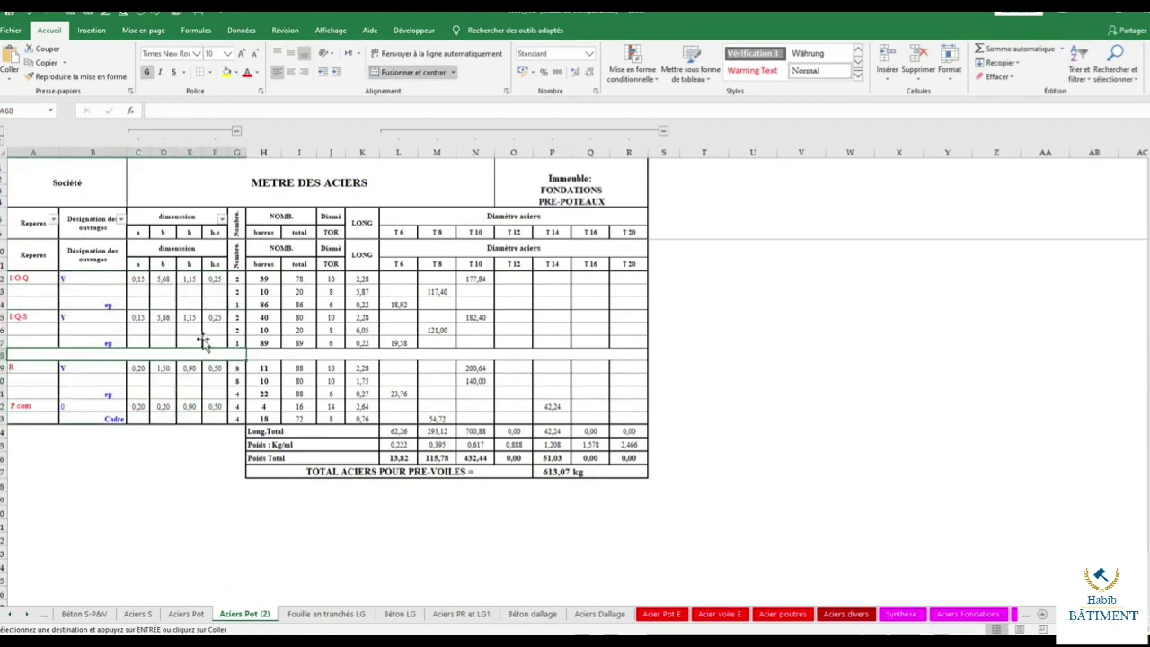
pyautogui.click(395, 72)
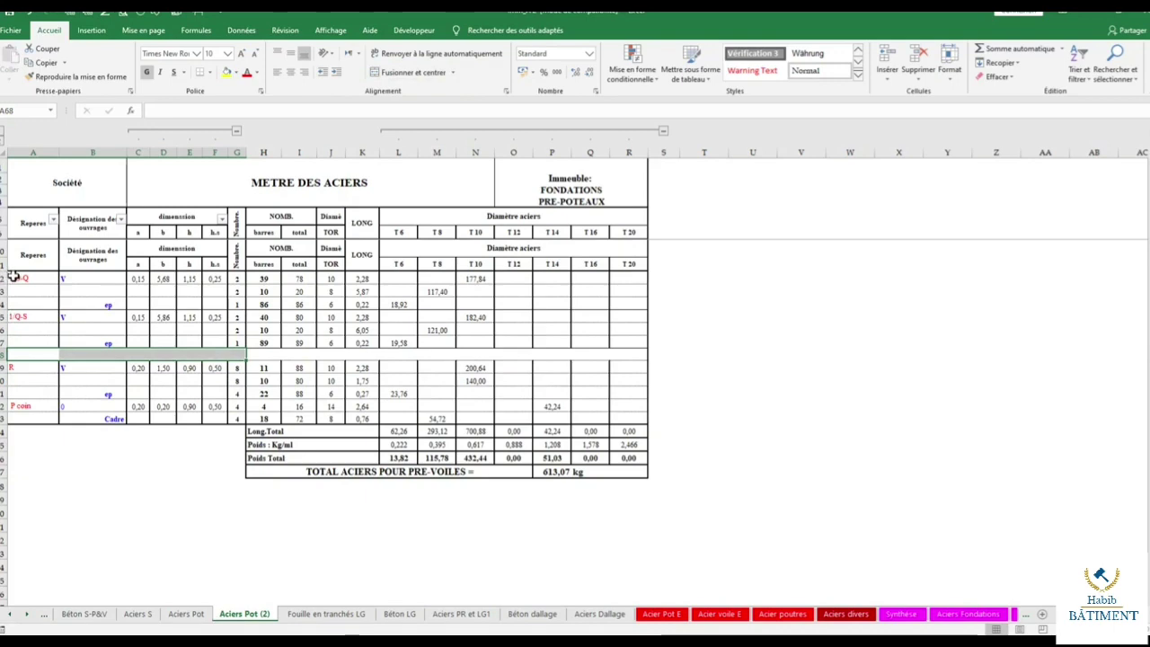
pyautogui.moveTo(14, 276); pyautogui.dragTo(215, 415)
pyautogui.rightClick(162, 323)
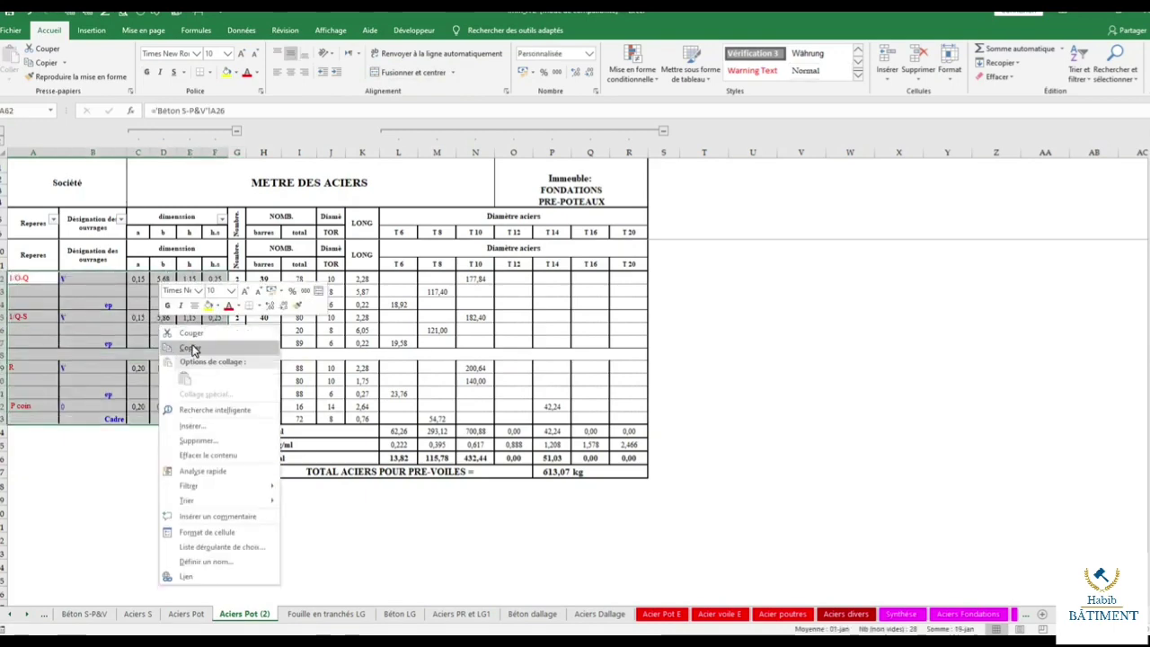
pyautogui.click(192, 351)
pyautogui.rightClick(133, 301)
pyautogui.click(182, 360)
pyautogui.scroll(8, 182, 314)
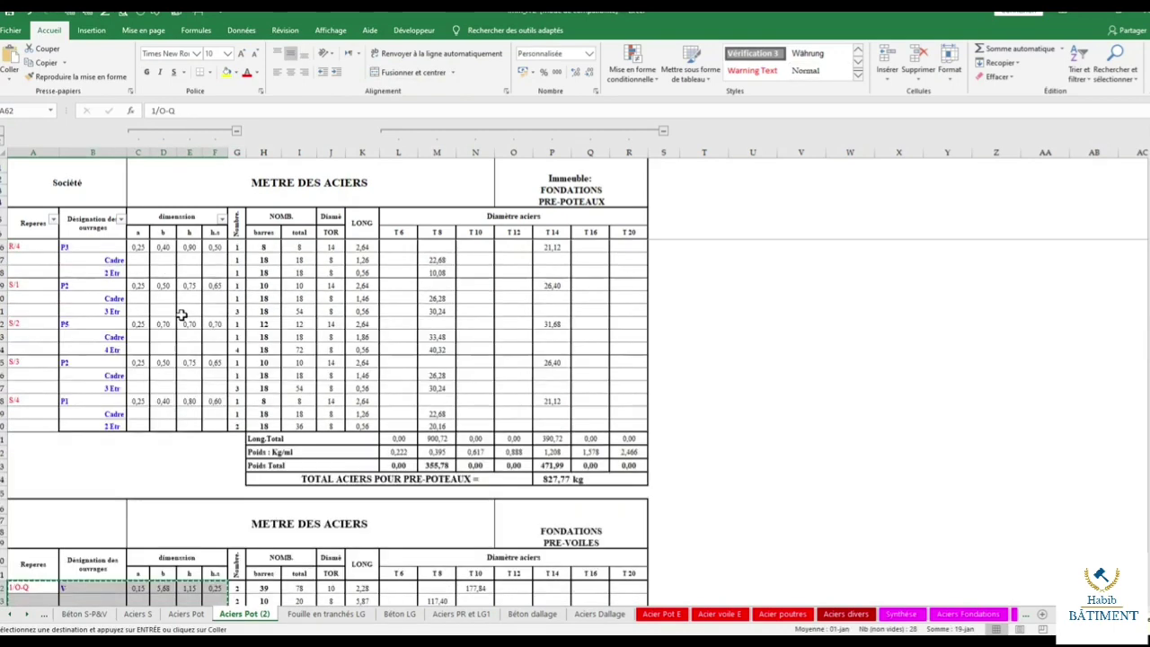
pyautogui.scroll(10, 189, 310)
# Paste the copied counts into the Nombre column G and select the pre-poteaux table rows.
pyautogui.moveTo(42, 246)
pyautogui.mouseDown()
pyautogui.moveTo(228, 593)
pyautogui.moveTo(217, 543)
pyautogui.mouseUp()
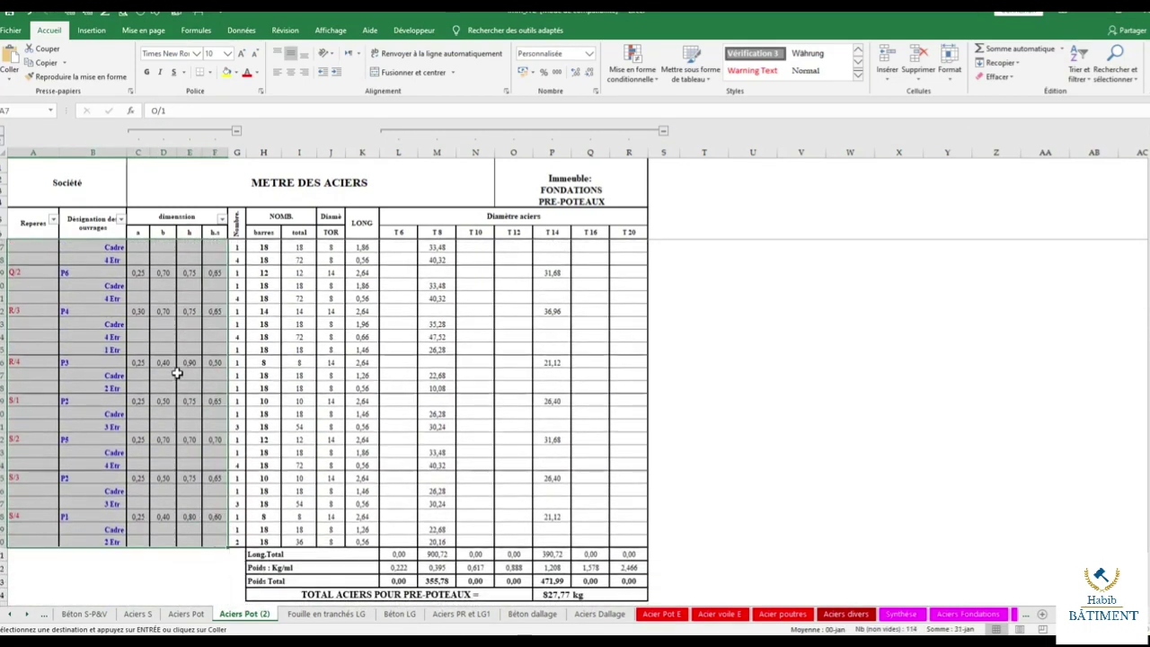
pyautogui.rightClick(177, 373)
pyautogui.press('Escape')
pyautogui.rightClick(149, 298)
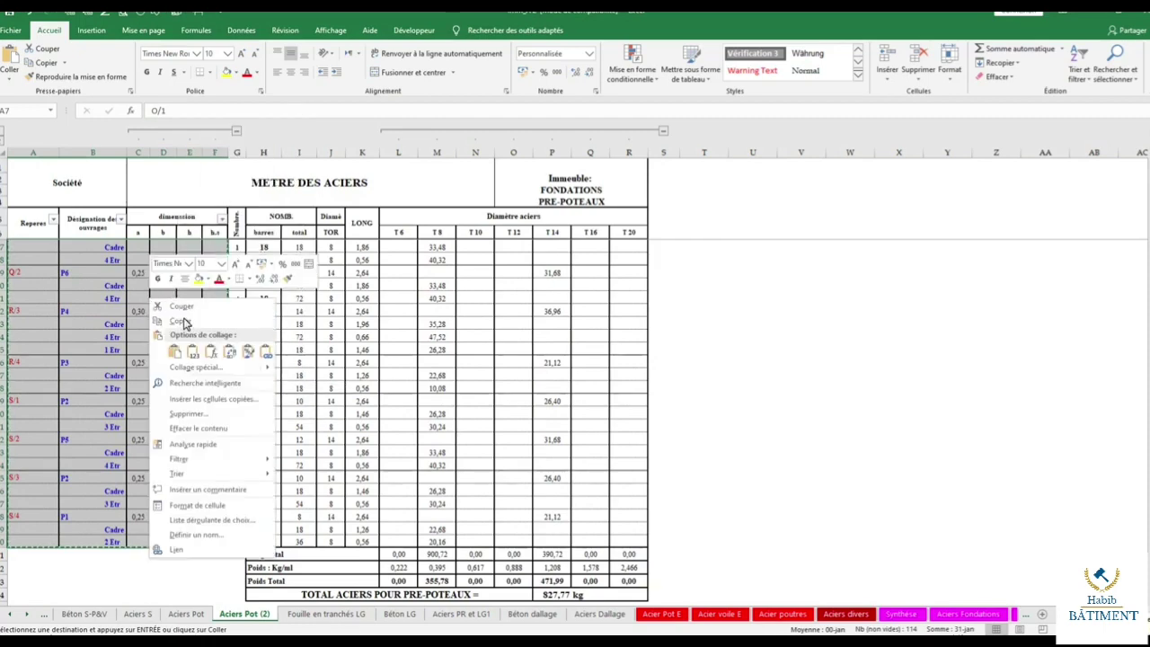
pyautogui.click(212, 355)
pyautogui.click(234, 272)
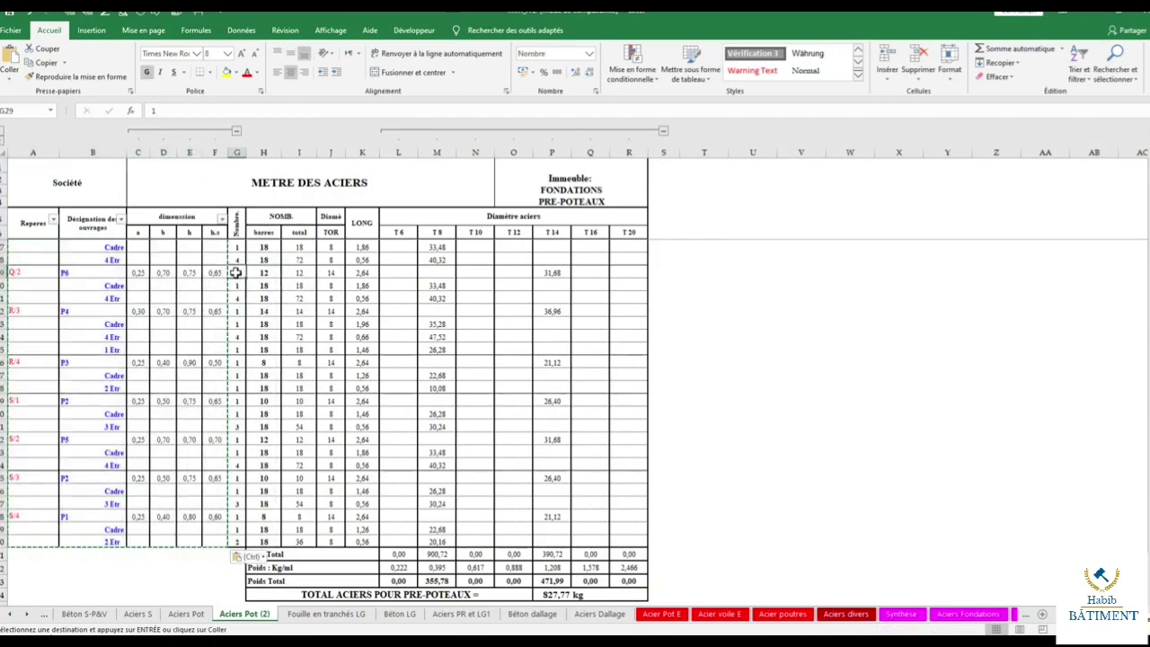
pyautogui.click(238, 360)
pyautogui.scroll(7, 256, 358)
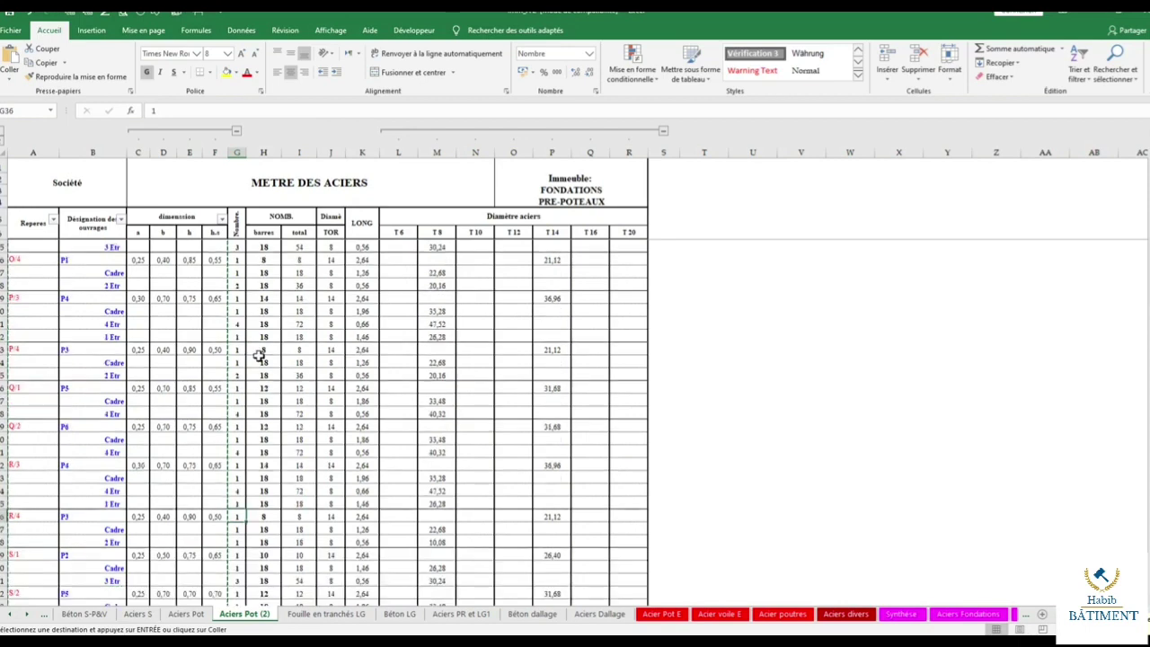
pyautogui.click(4, 166)
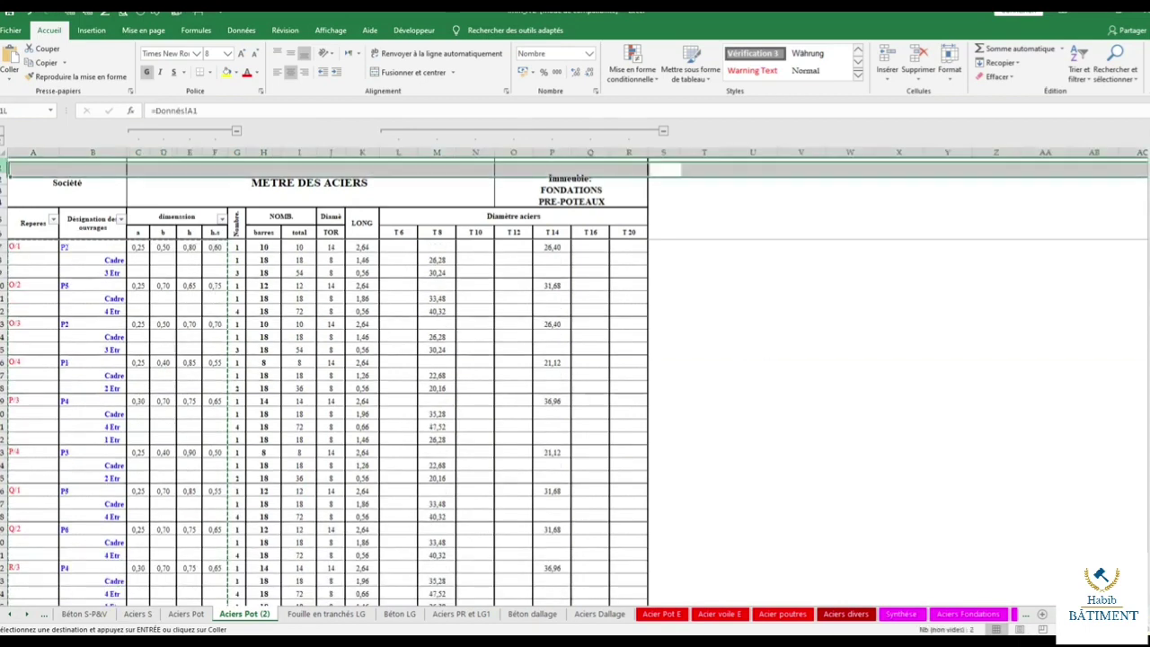
pyautogui.moveTo(4, 166)
pyautogui.mouseDown()
pyautogui.moveTo(8, 595)
pyautogui.moveTo(201, 526)
pyautogui.moveTo(210, 432)
pyautogui.mouseUp()
# Paste the pre-poteaux table at row 62 of Aciers Fondations, below the radier table.
pyautogui.rightClick(259, 340)
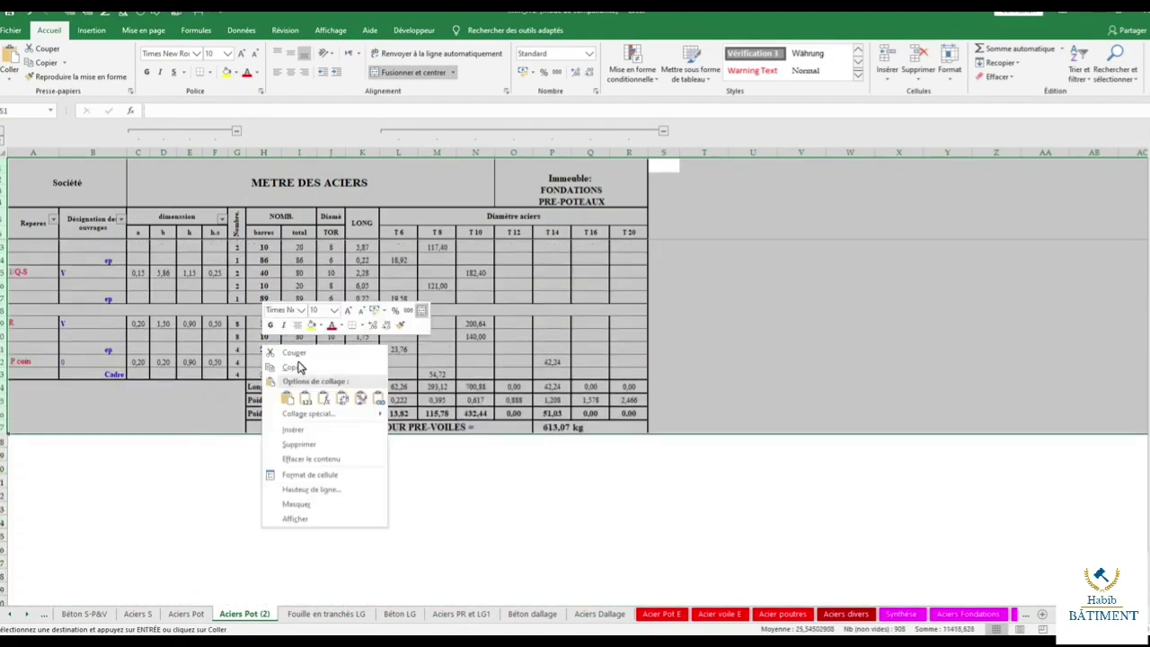
pyautogui.click(304, 369)
pyautogui.click(965, 618)
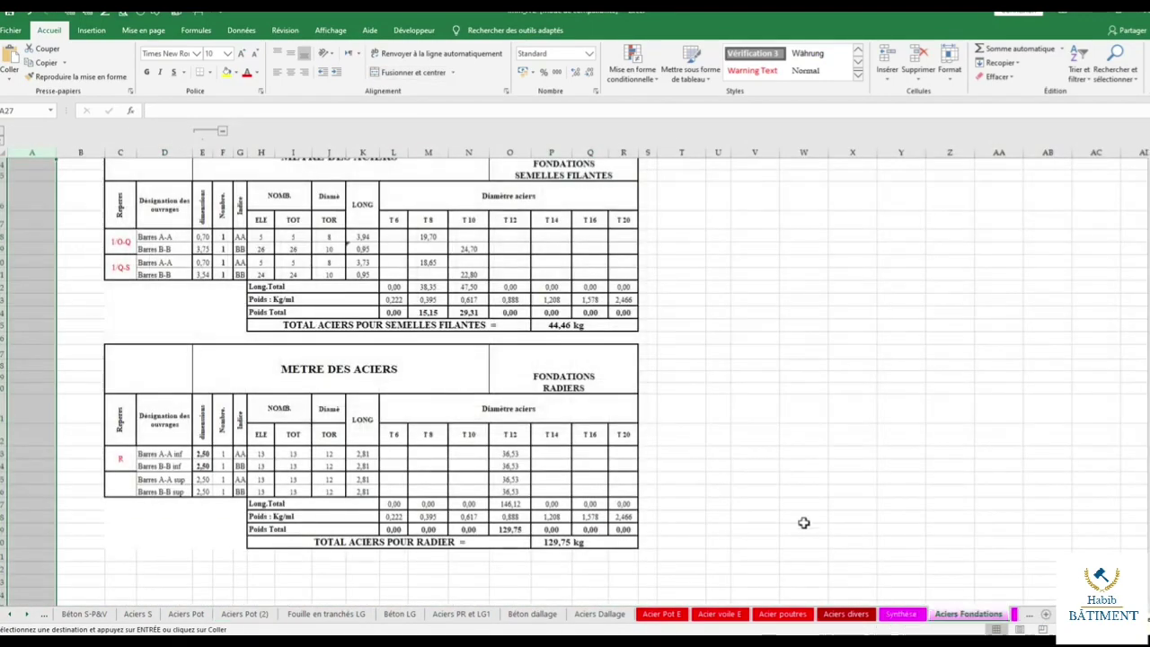
pyautogui.scroll(-1, 539, 476)
pyautogui.click(4, 432)
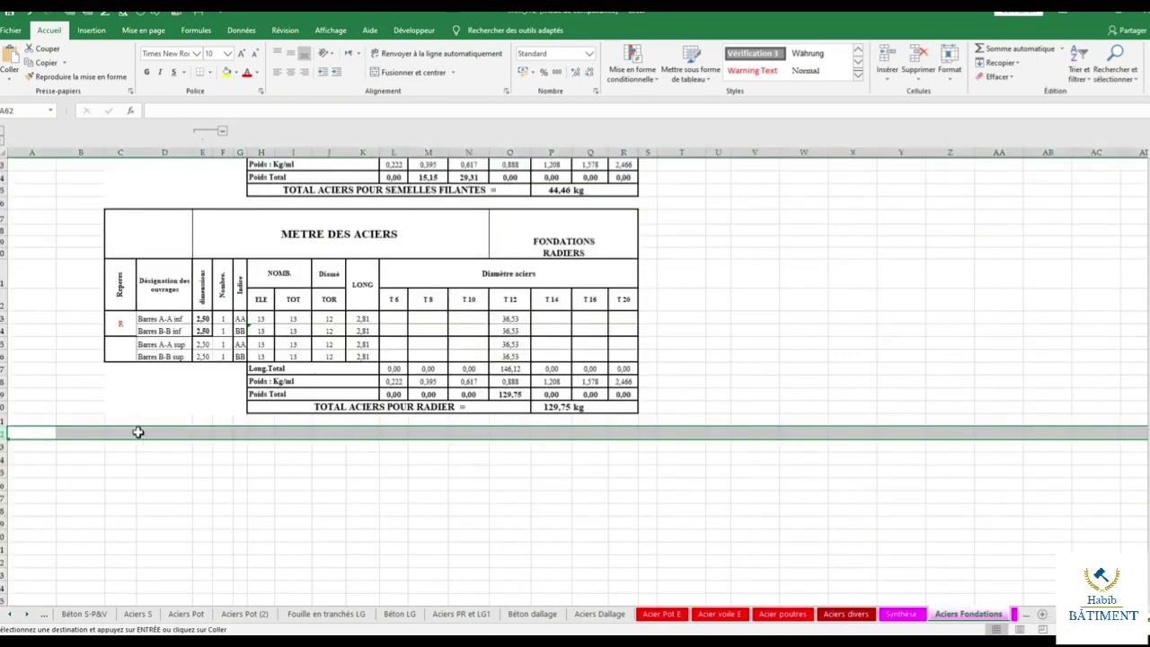
pyautogui.rightClick(137, 432)
pyautogui.click(165, 485)
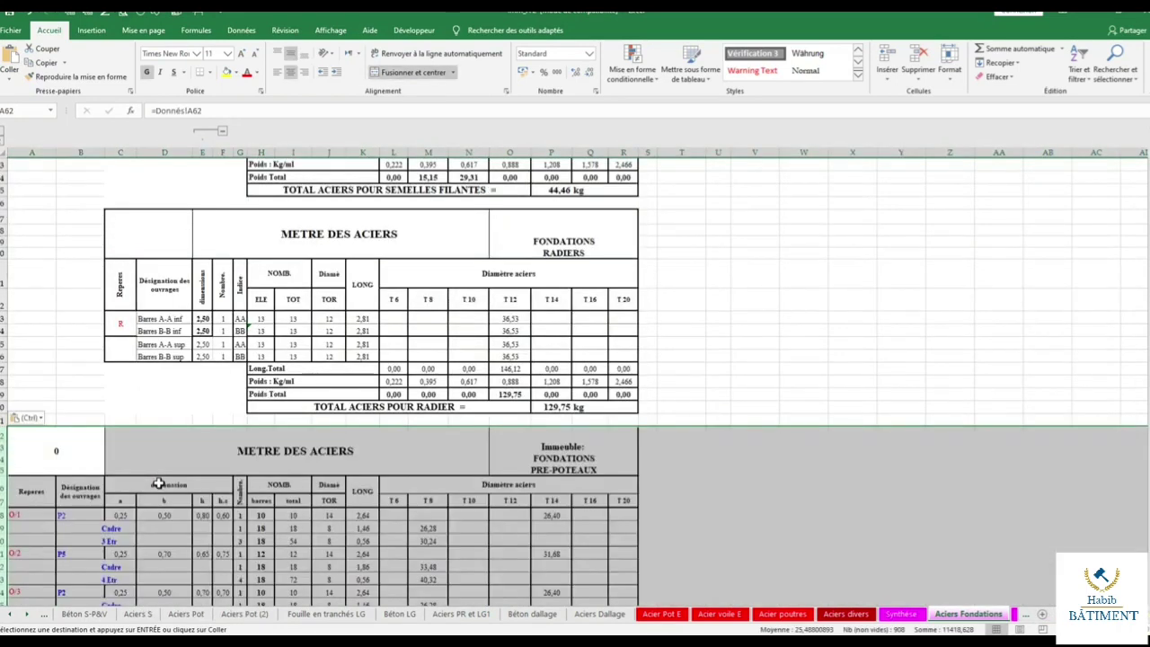
pyautogui.scroll(-10, 220, 419)
pyautogui.scroll(10, 220, 419)
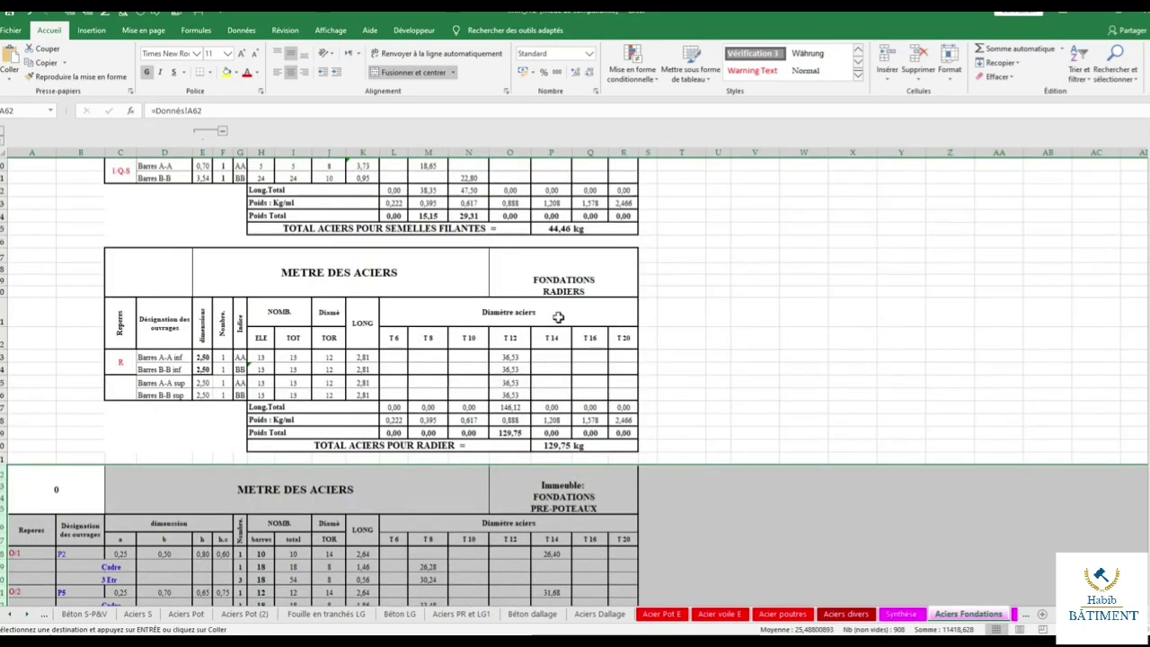
pyautogui.scroll(-5, 371, 422)
pyautogui.scroll(-5, 371, 423)
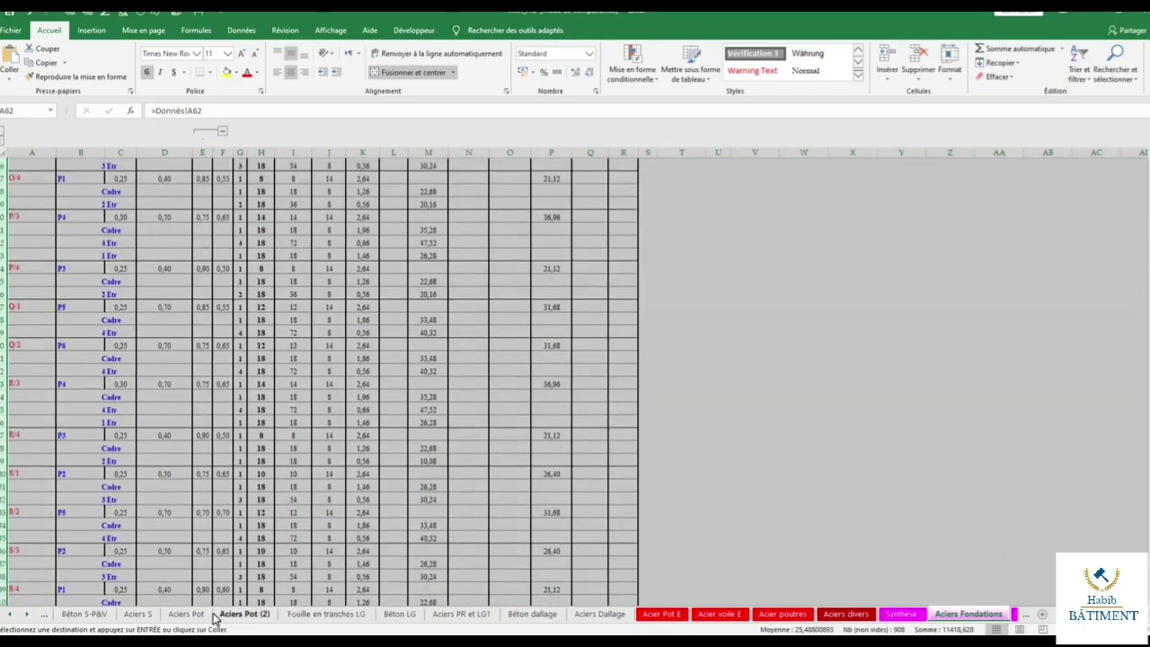
pyautogui.click(220, 615)
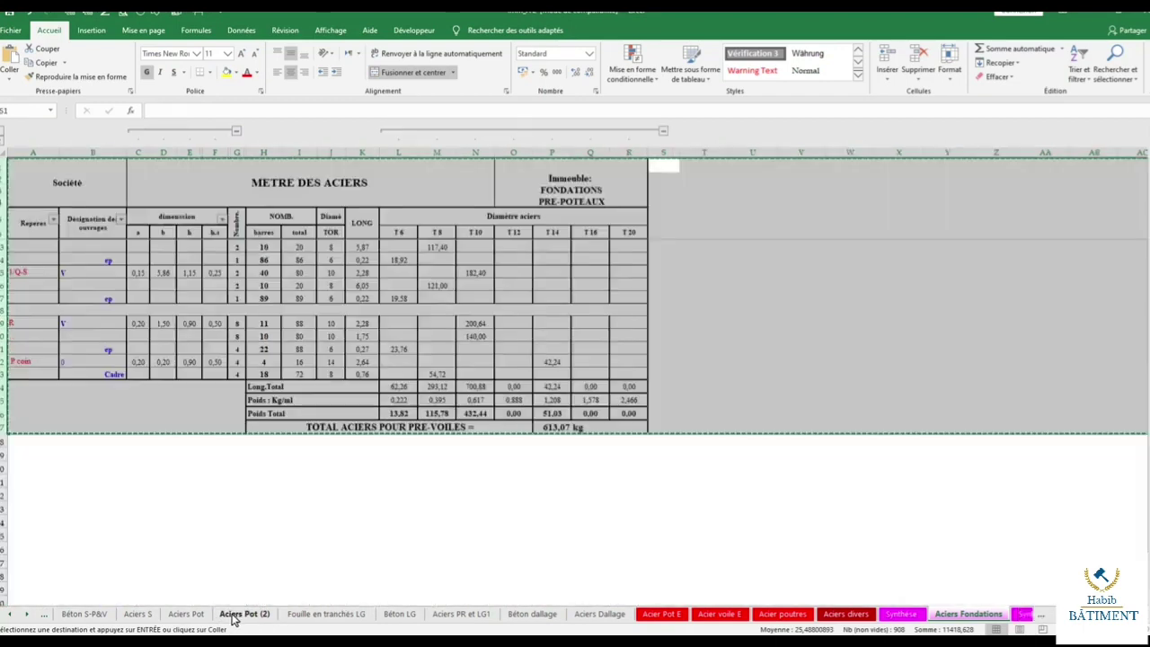
# On Aciers PR et LG1, inspect row 8's type, dimensions, h value and bar count.
pyautogui.click(462, 614)
pyautogui.click(72, 311)
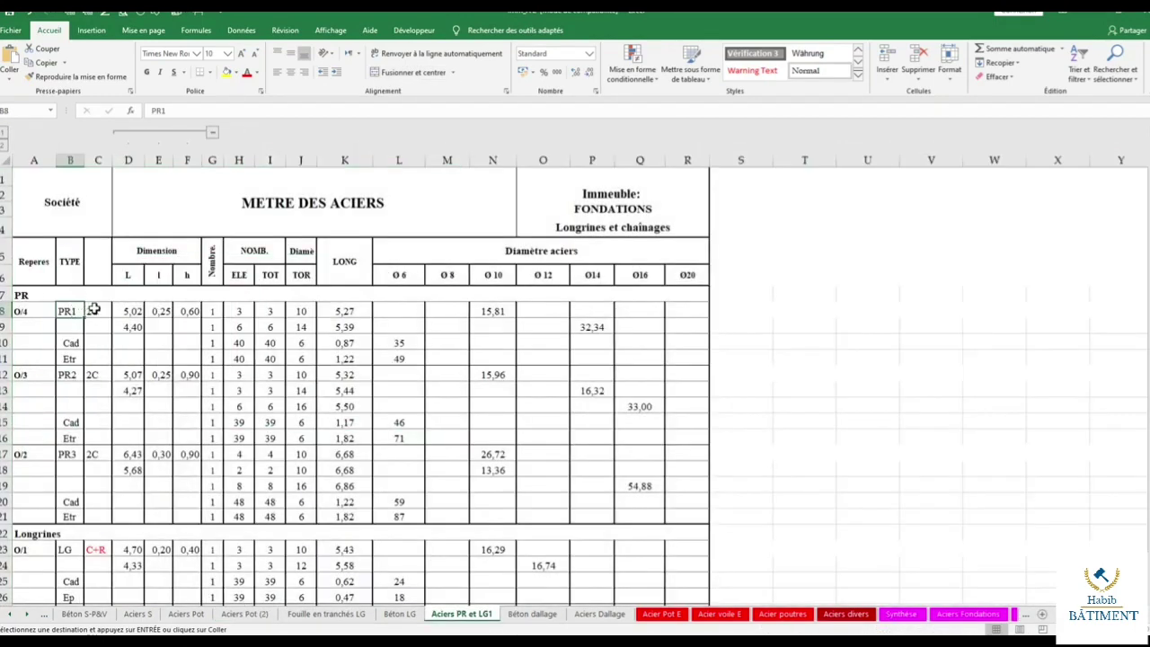
pyautogui.click(99, 311)
pyautogui.click(128, 311)
pyautogui.click(158, 311)
pyautogui.click(188, 311)
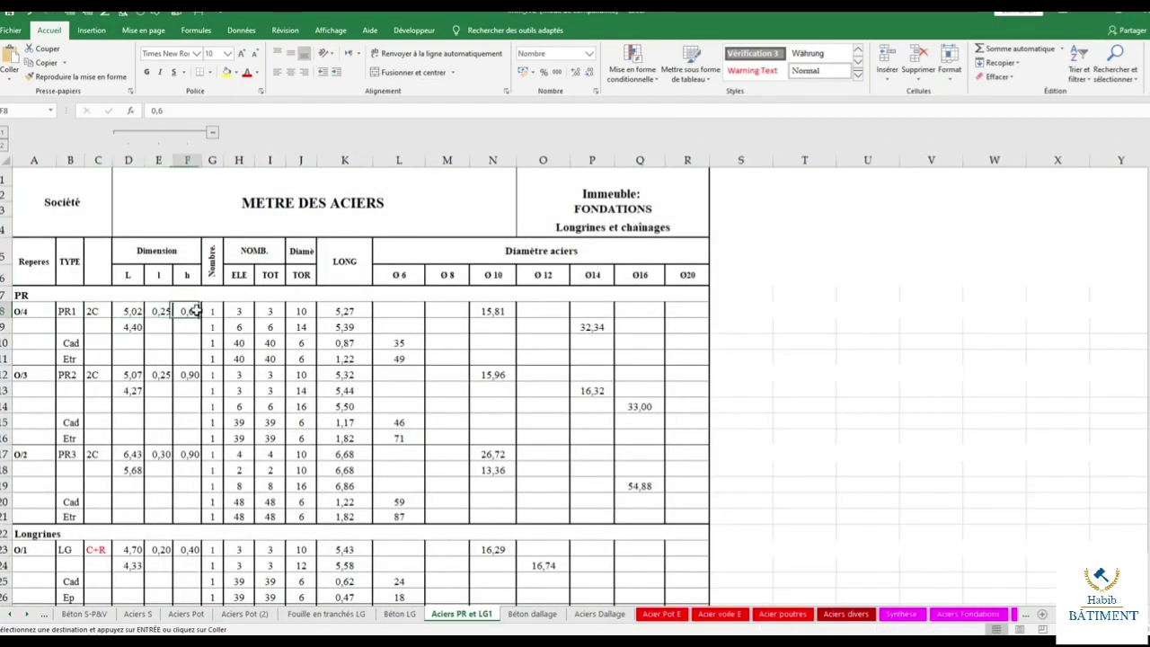
pyautogui.click(247, 311)
# Check the last longrines' lengths in D88 and D92, linked to Béton LG.
pyautogui.scroll(-3, 323, 406)
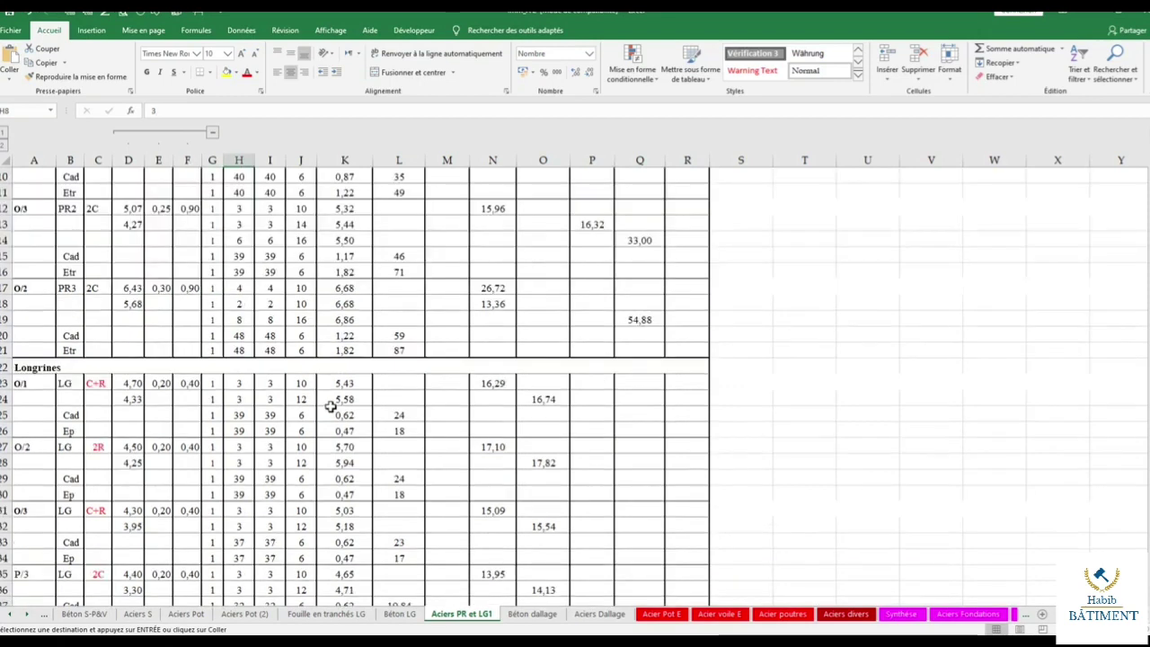
pyautogui.scroll(-8, 324, 407)
pyautogui.scroll(-7, 323, 406)
pyautogui.scroll(-7, 321, 404)
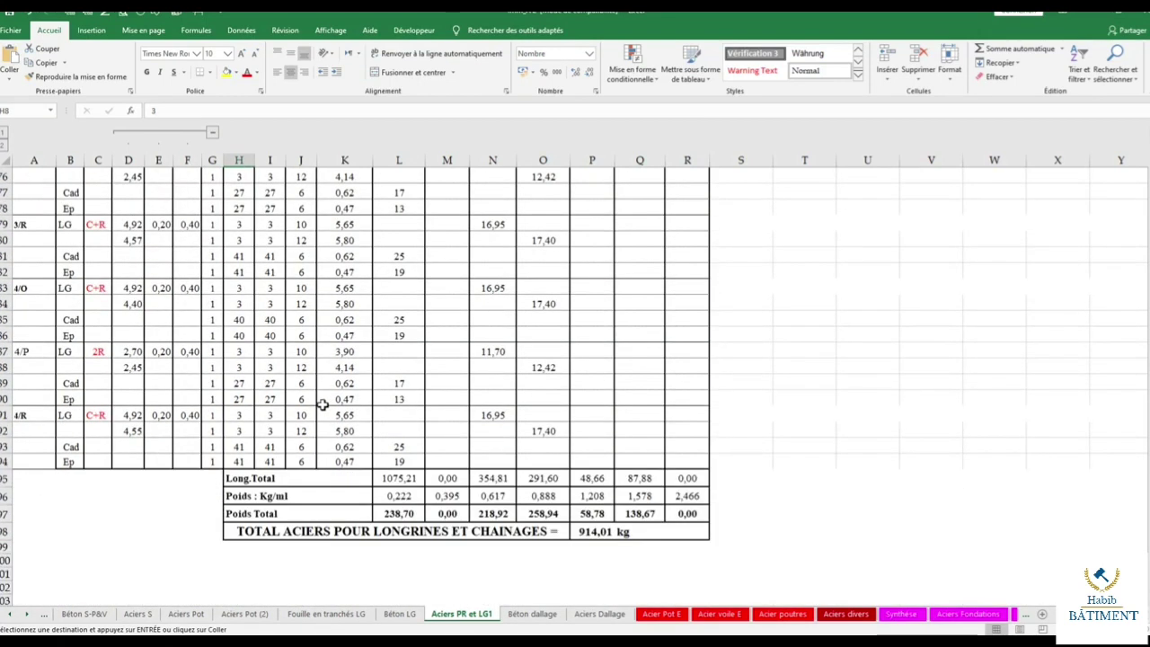
pyautogui.click(163, 415)
pyautogui.click(135, 414)
pyautogui.click(132, 430)
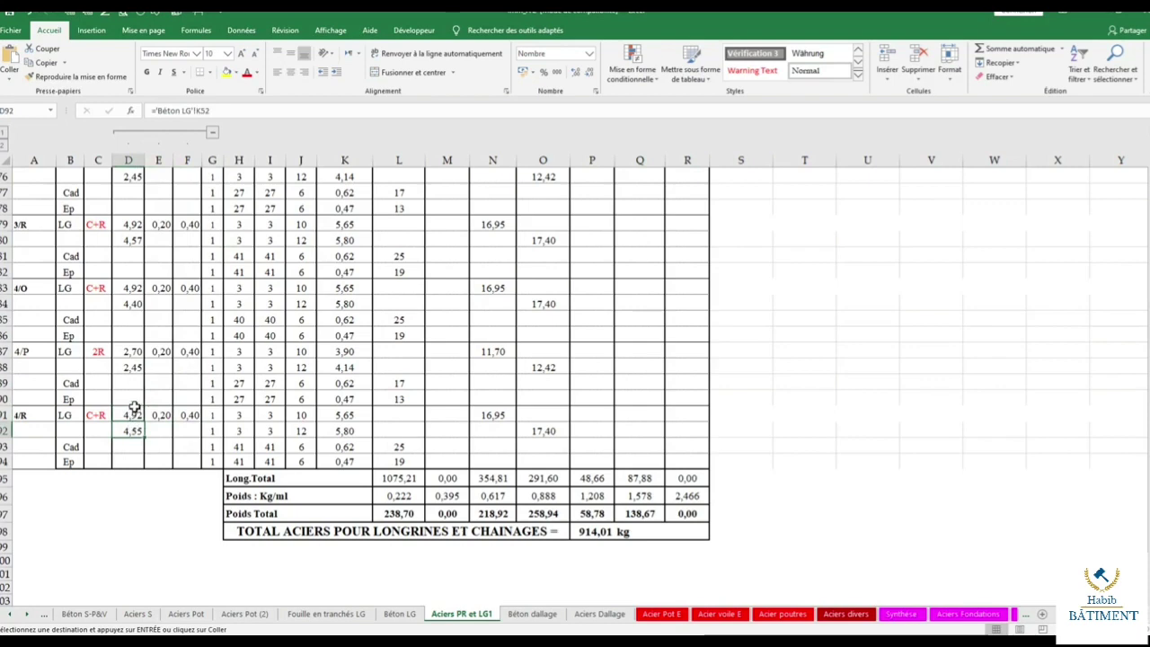
pyautogui.click(130, 367)
pyautogui.scroll(10, 131, 366)
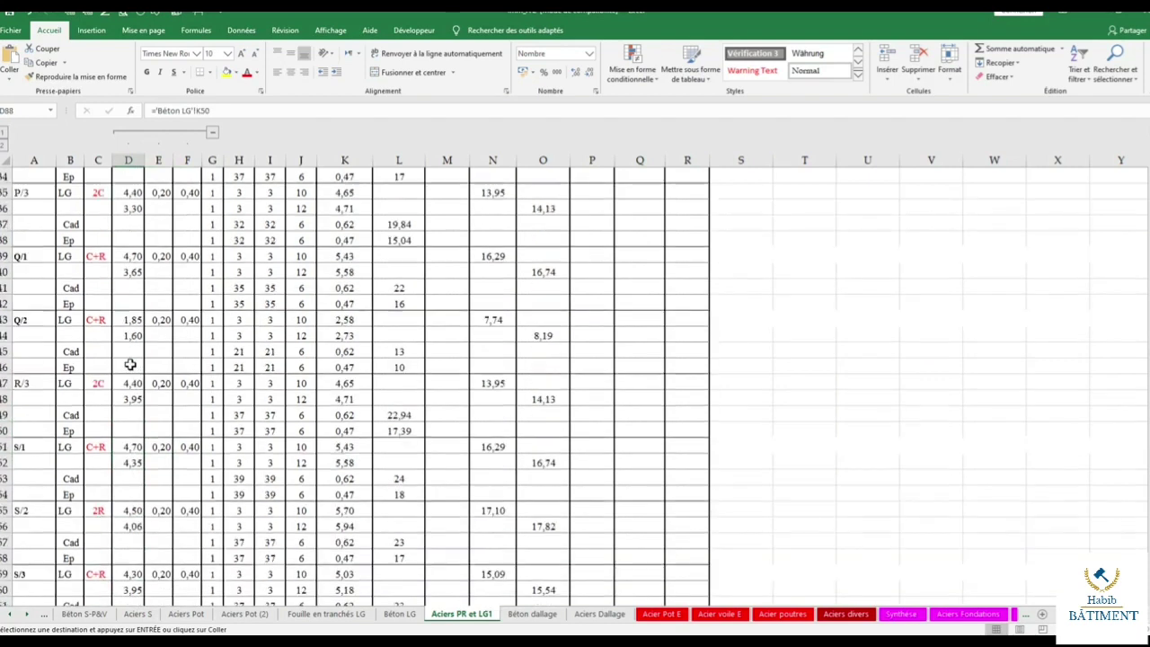
pyautogui.scroll(12, 131, 365)
pyautogui.scroll(3, 130, 363)
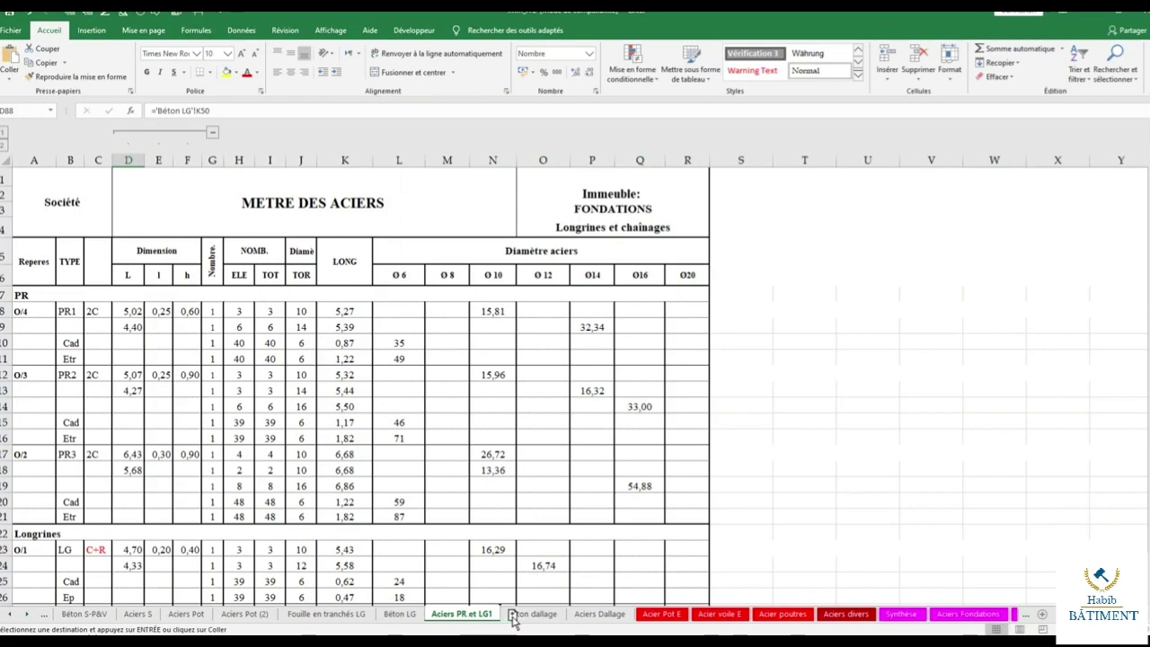
# Duplicate the Aciers PR et LG1 sheet and copy the table's columns A to F.
pyautogui.moveTo(513, 619); pyautogui.dragTo(514, 620)
pyautogui.moveTo(43, 296); pyautogui.dragTo(201, 586)
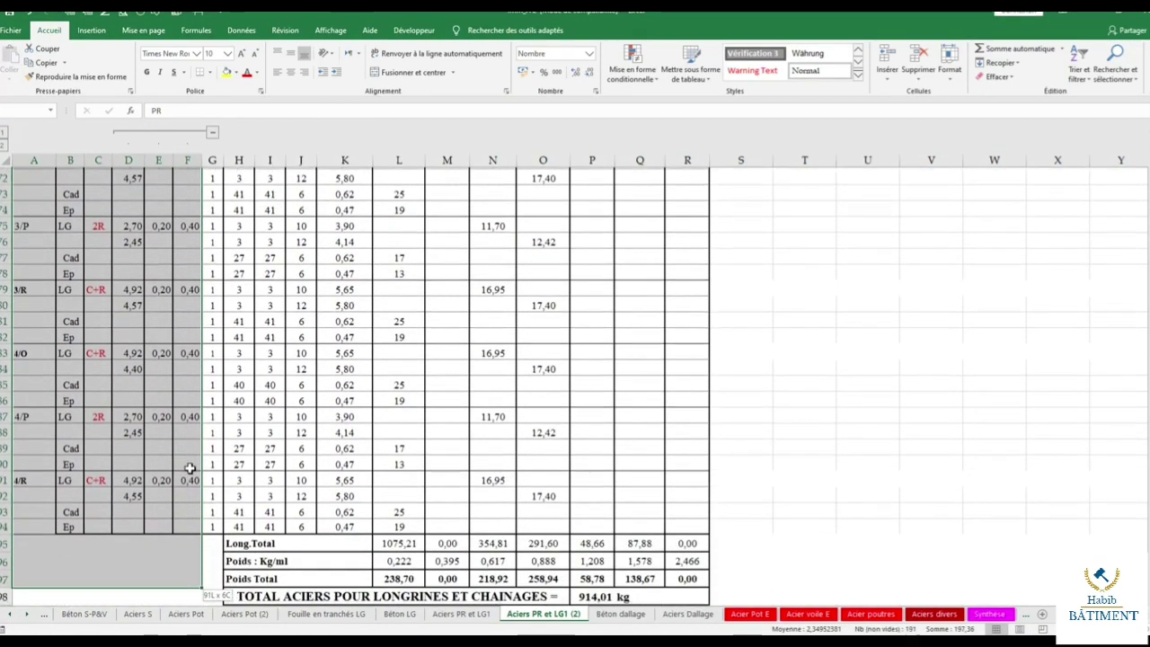
pyautogui.moveTo(201, 586); pyautogui.dragTo(170, 508)
pyautogui.rightClick(156, 335)
pyautogui.click(175, 356)
# Paste the copied A7:F94 block back in place at A7, undoing a misplaced paste at B7.
pyautogui.scroll(10, 103, 254)
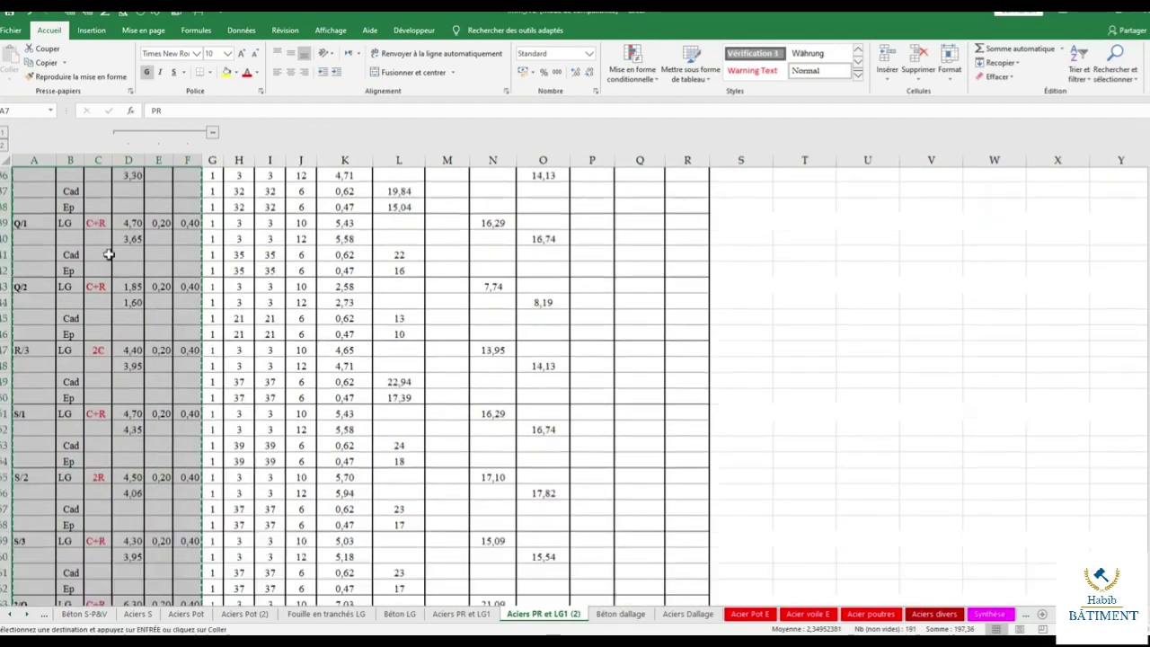
pyautogui.scroll(14, 102, 254)
pyautogui.rightClick(110, 254)
pyautogui.press('Escape')
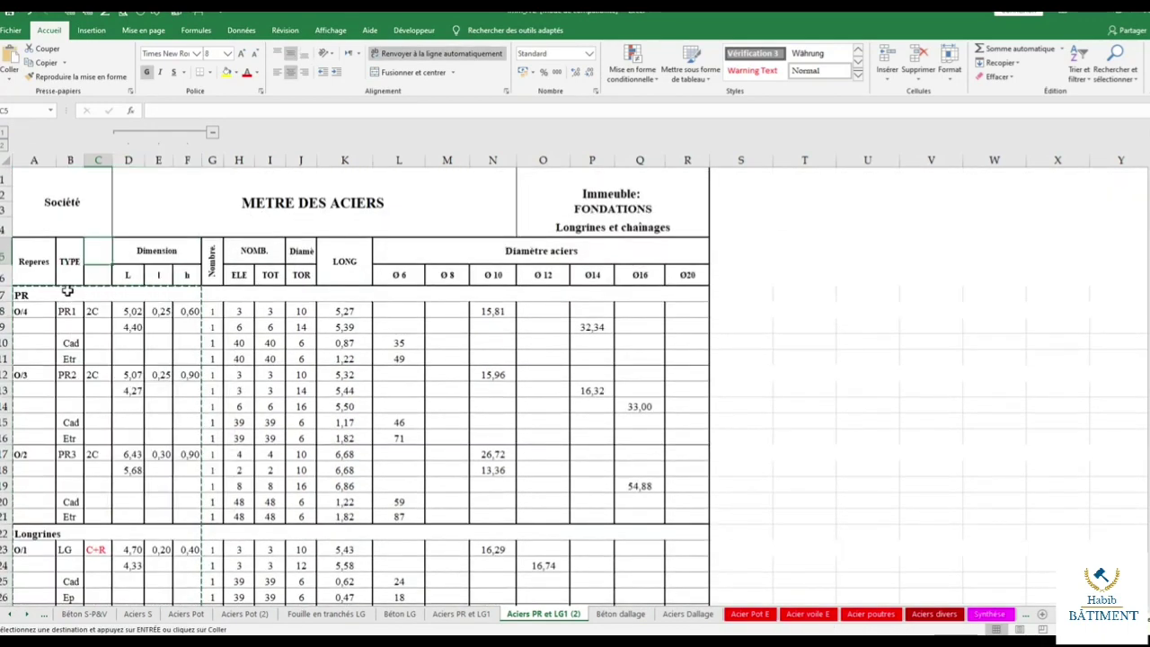
pyautogui.rightClick(67, 290)
pyautogui.click(86, 340)
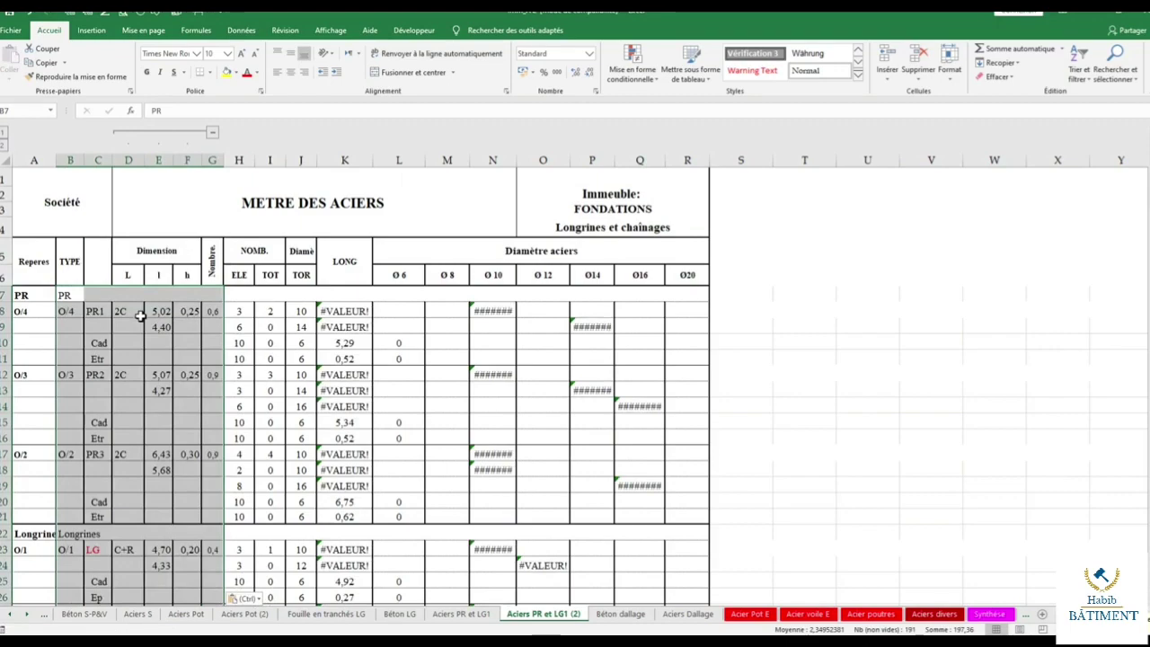
pyautogui.hotkey('ctrl', 'z')
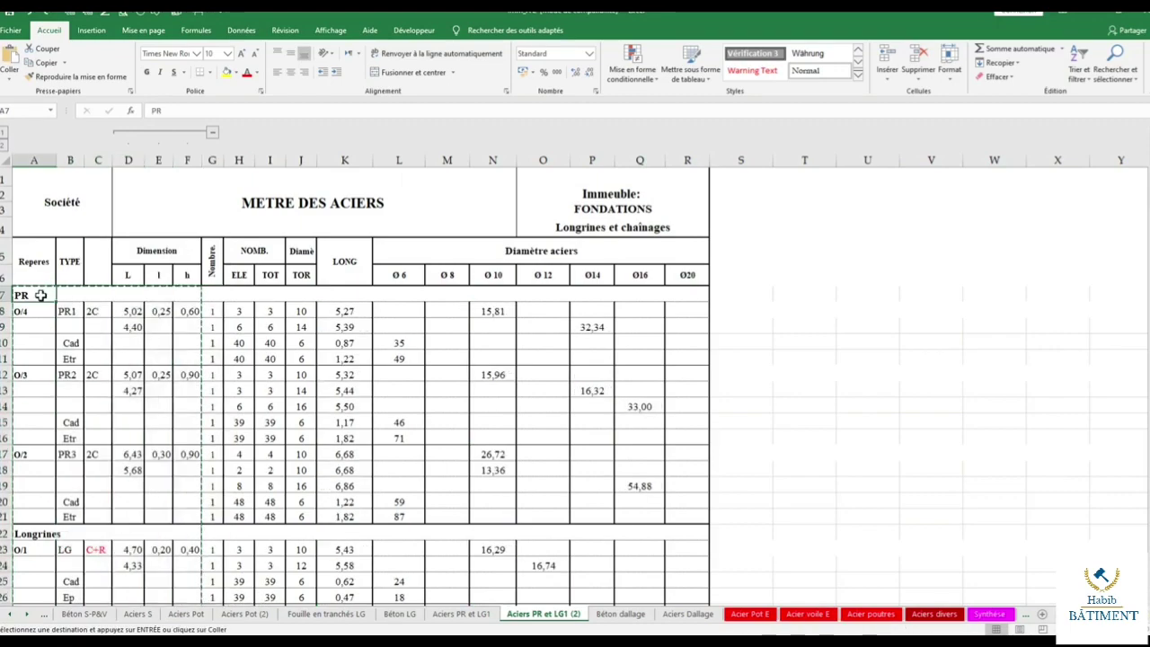
pyautogui.moveTo(40, 295)
pyautogui.mouseDown()
pyautogui.moveTo(190, 594)
pyautogui.moveTo(185, 529)
pyautogui.mouseUp()
pyautogui.rightClick(158, 405)
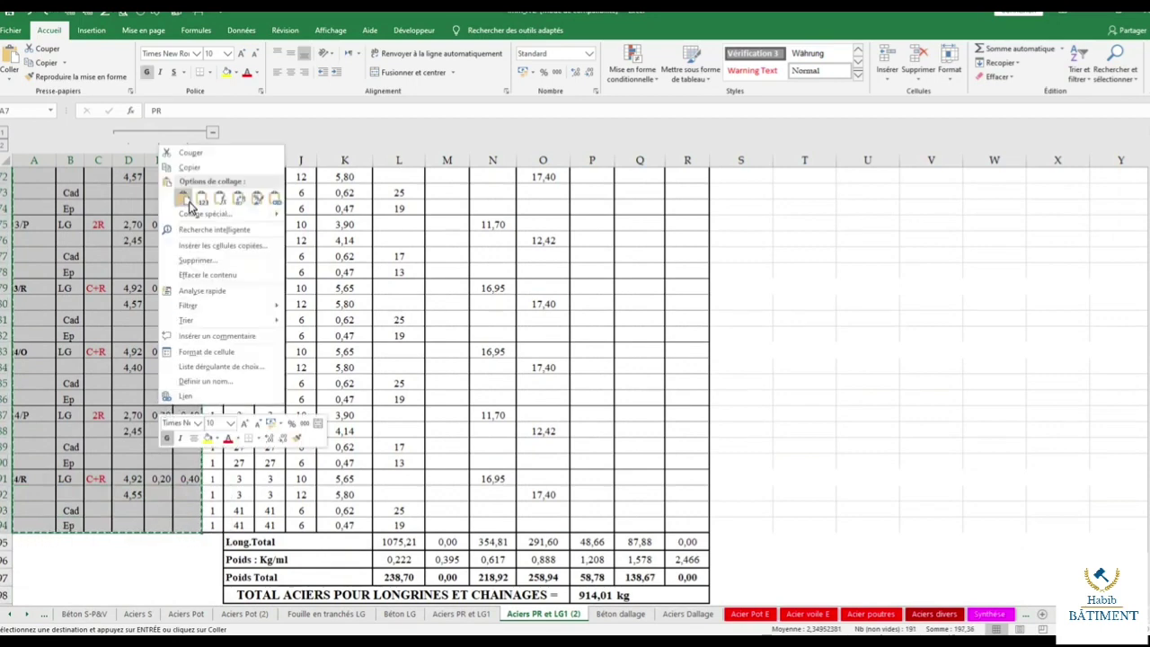
pyautogui.scroll(20, 118, 275)
pyautogui.rightClick(106, 315)
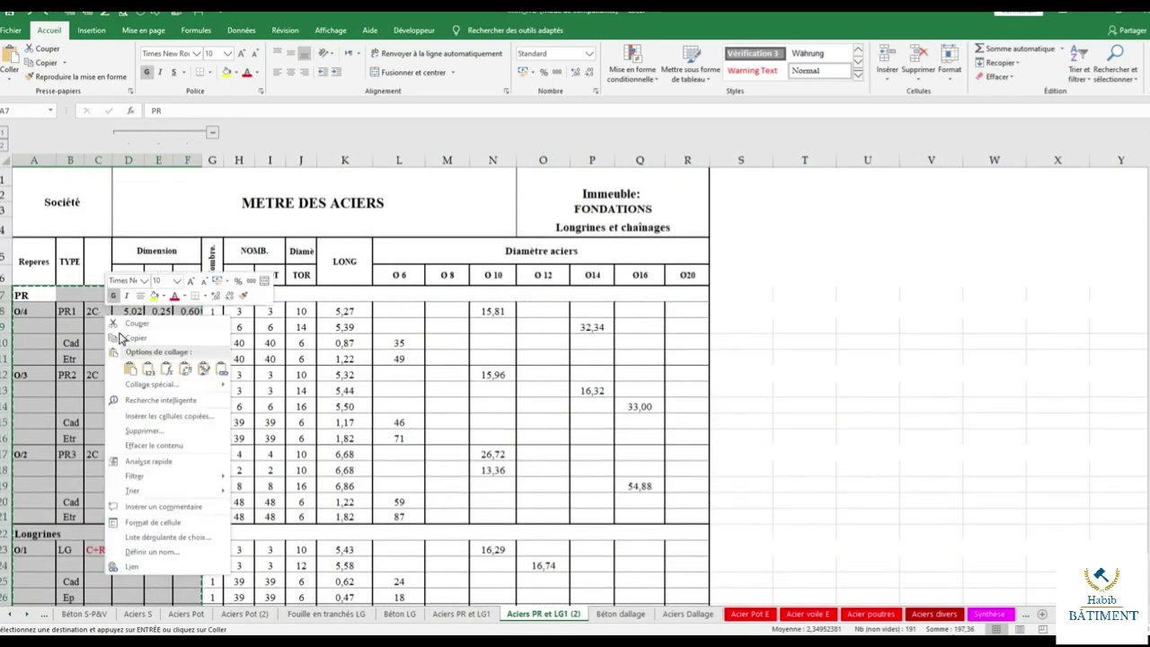
pyautogui.click(149, 369)
pyautogui.press('Escape')
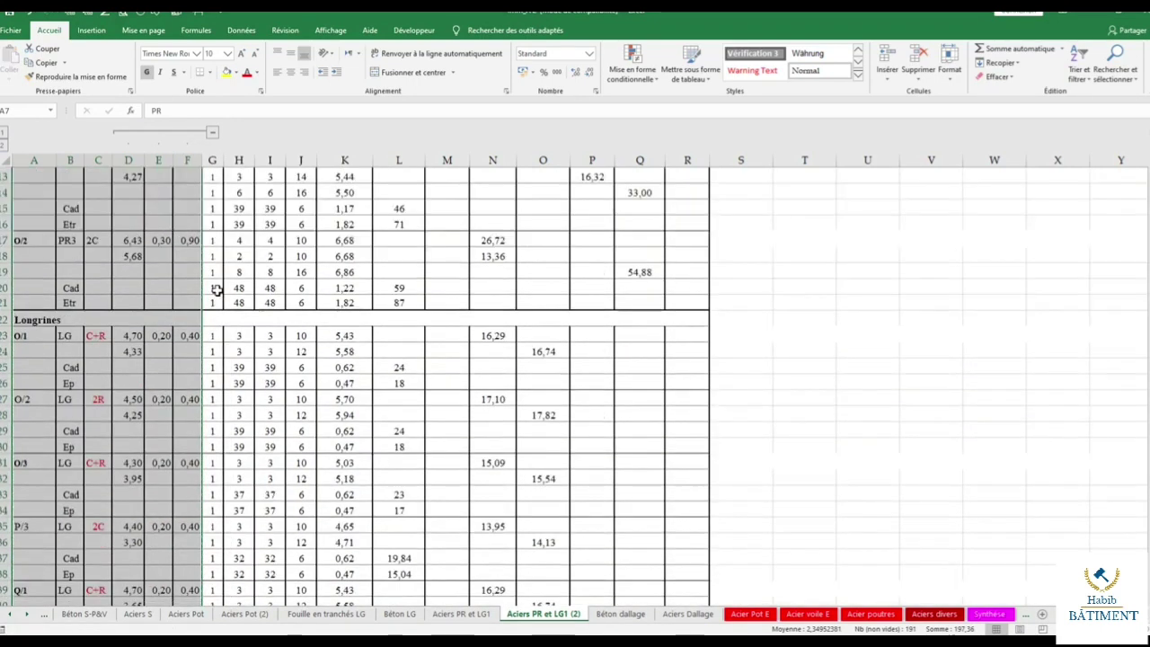
# Copy rows 1 to 97, the whole longrines and chaînages table.
pyautogui.moveTo(4, 178); pyautogui.dragTo(282, 564)
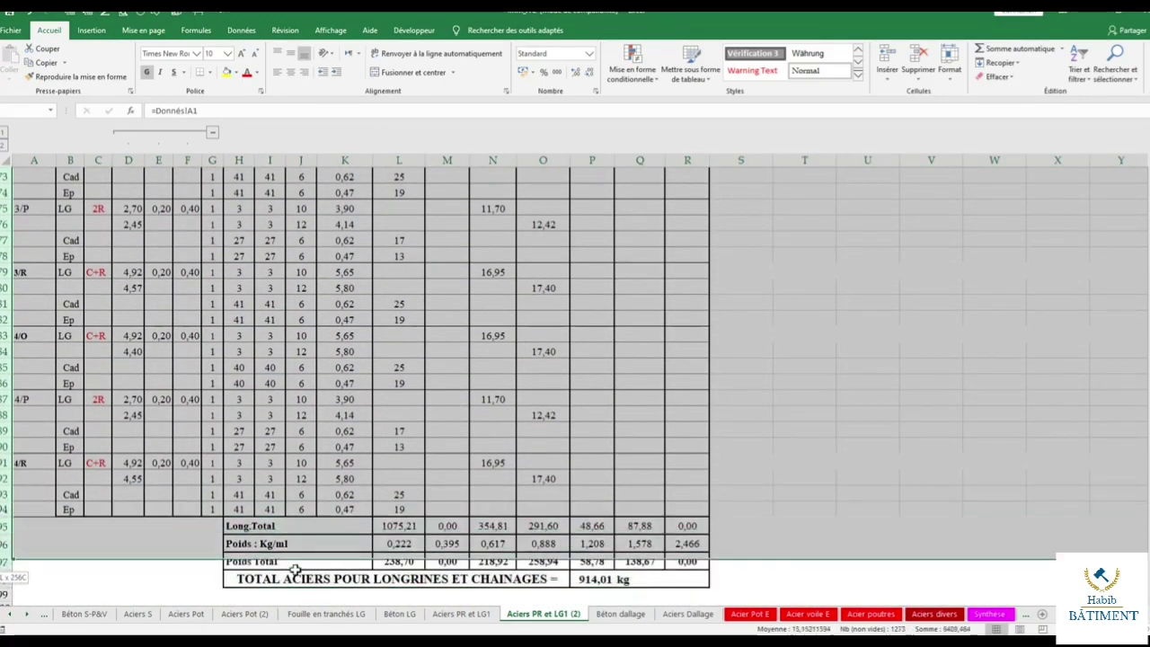
pyautogui.rightClick(331, 366)
pyautogui.click(366, 388)
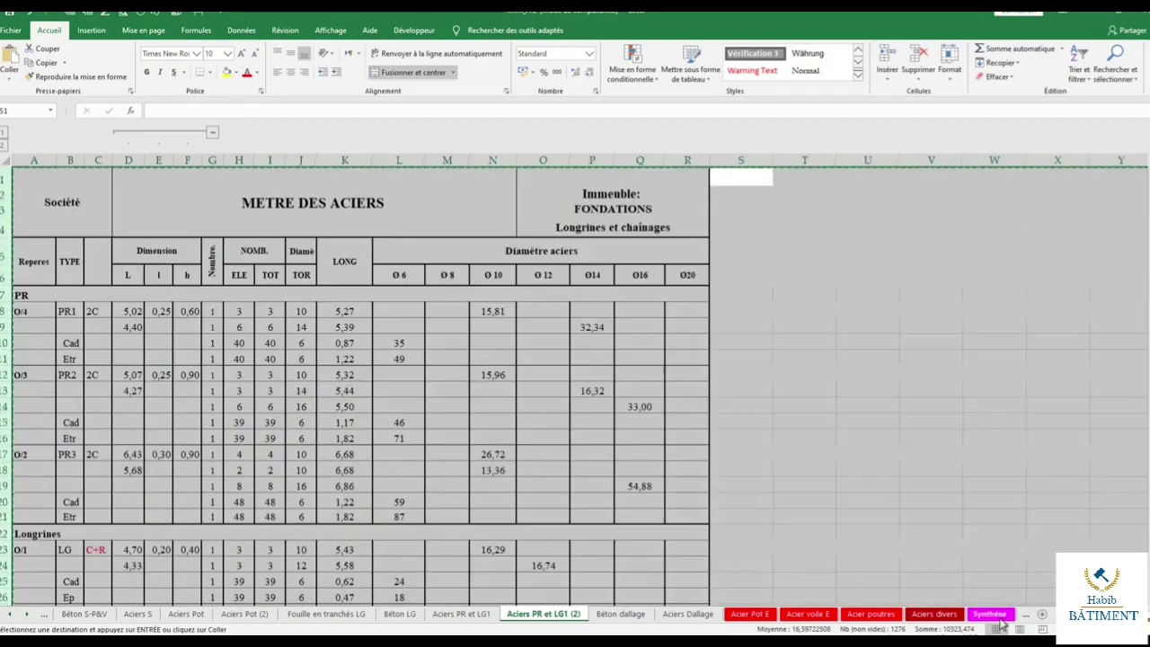
# Paste the longrines table on Aciers Fondations below the pre-voiles table.
pyautogui.click(28, 614)
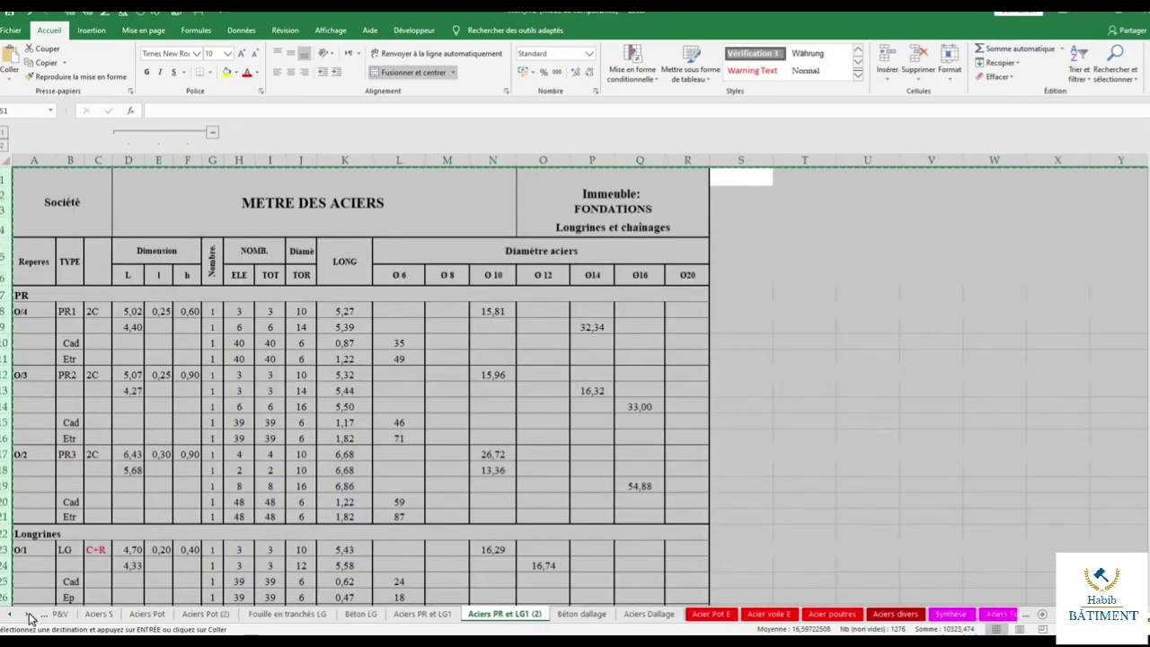
pyautogui.click(27, 614)
pyautogui.click(27, 614)
pyautogui.click(897, 615)
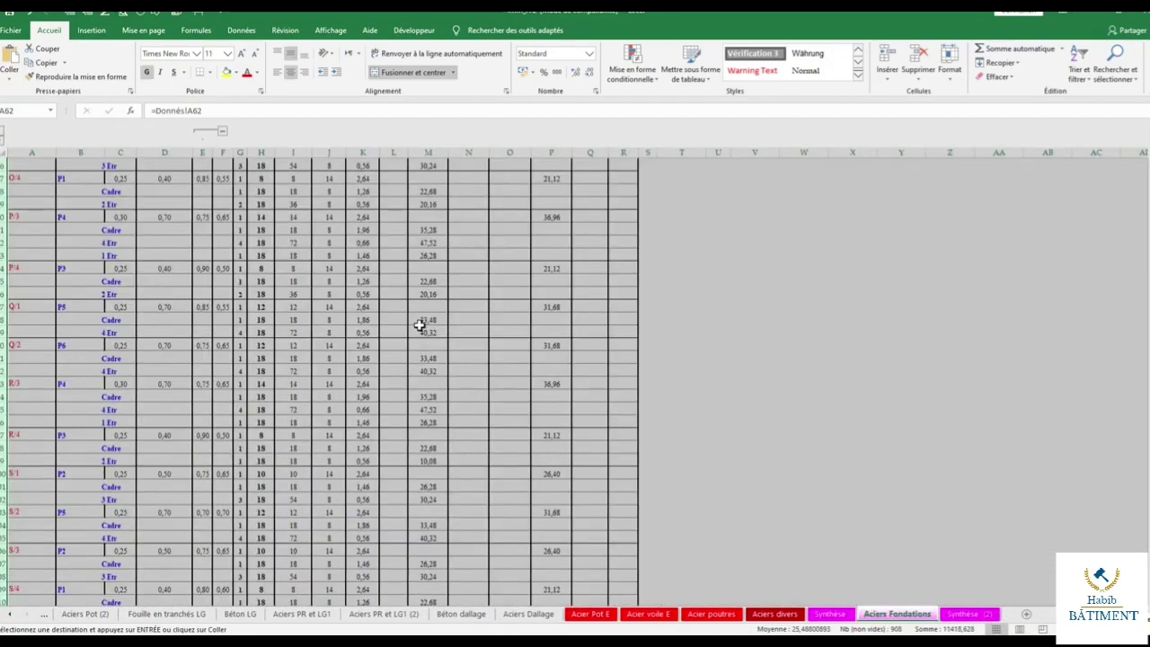
pyautogui.scroll(-10, 418, 321)
pyautogui.scroll(-5, 360, 321)
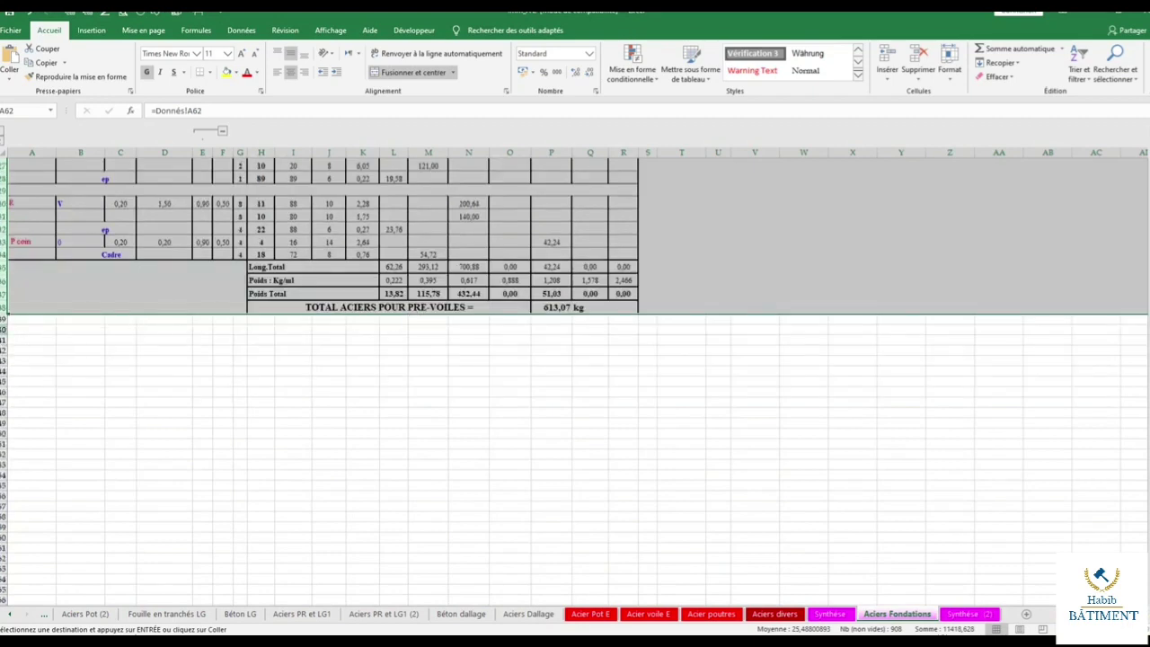
pyautogui.click(32, 329)
pyautogui.rightClick(34, 330)
pyautogui.click(59, 380)
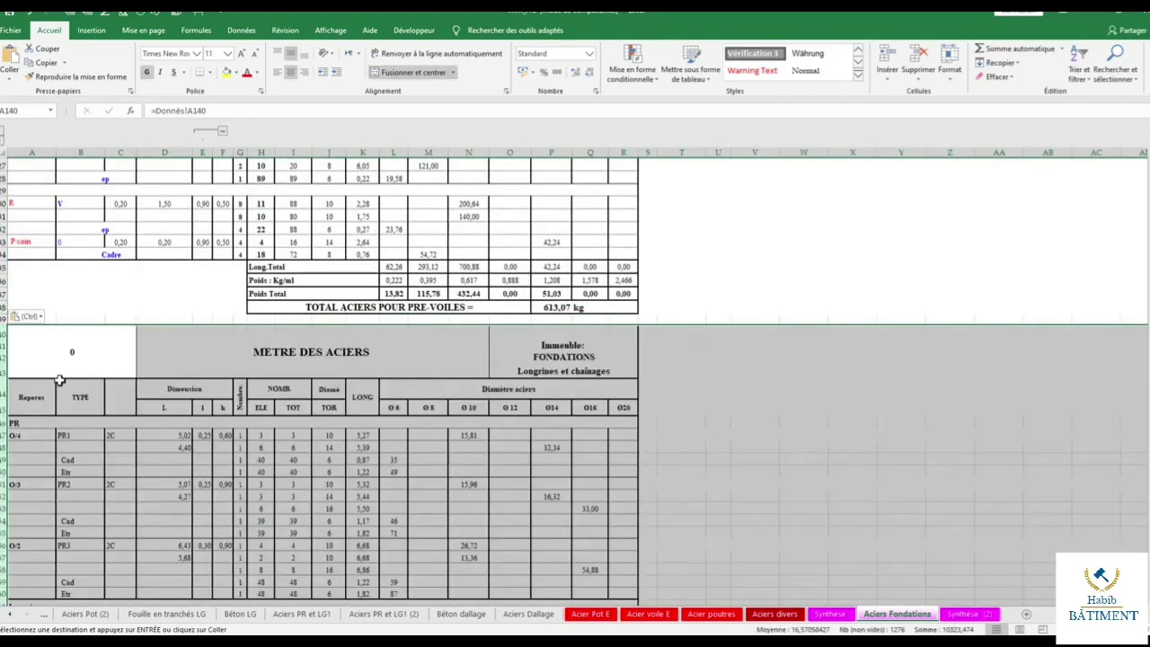
# Insert a blank row above the S1 bars of the semelles isolées table.
pyautogui.scroll(-5, 287, 346)
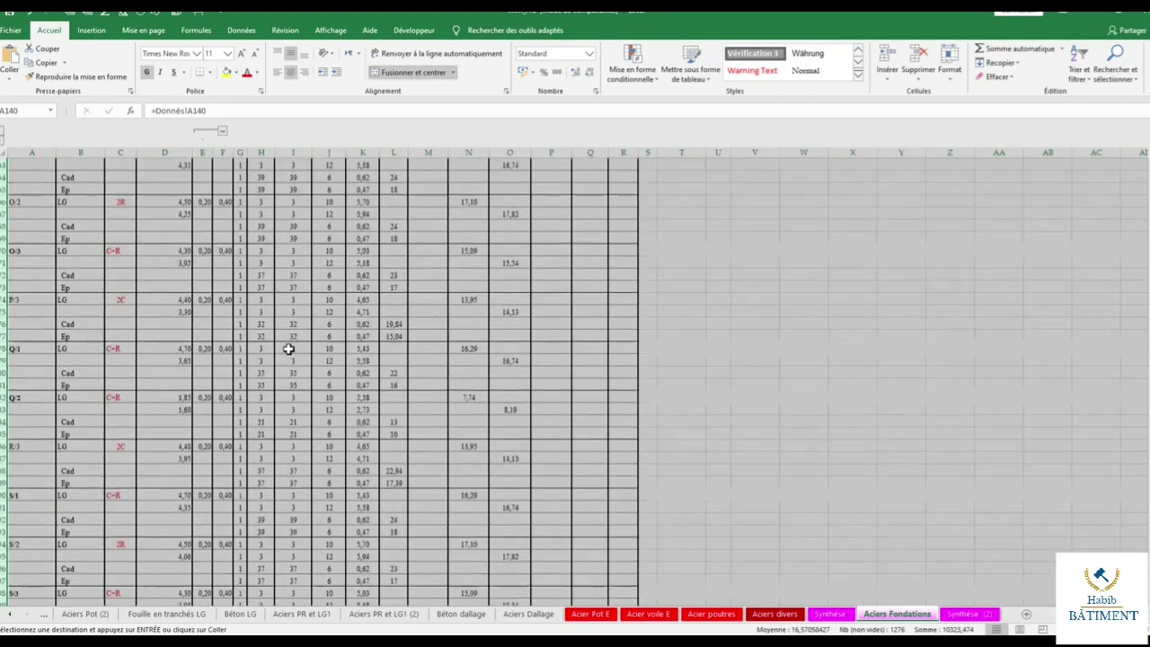
pyautogui.scroll(7, 288, 350)
pyautogui.scroll(8, 287, 349)
pyautogui.scroll(5, 289, 349)
pyautogui.scroll(8, 292, 347)
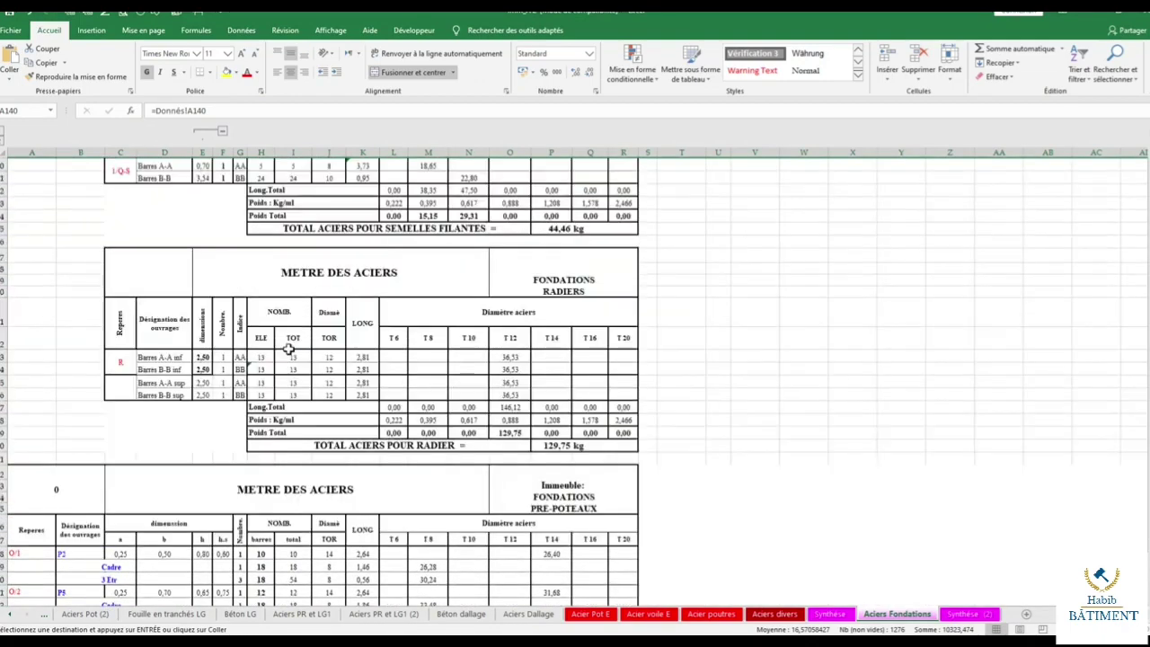
pyautogui.scroll(8, 296, 346)
pyautogui.scroll(4, 297, 347)
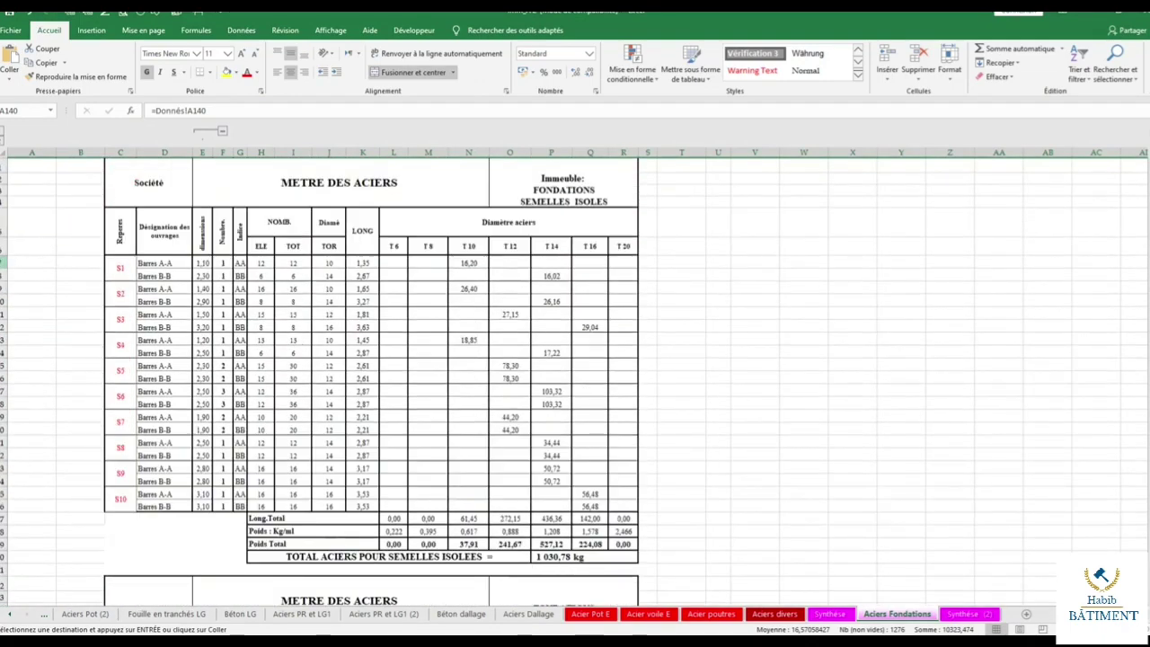
pyautogui.click(3, 261)
pyautogui.hotkey('ctrl', '+')
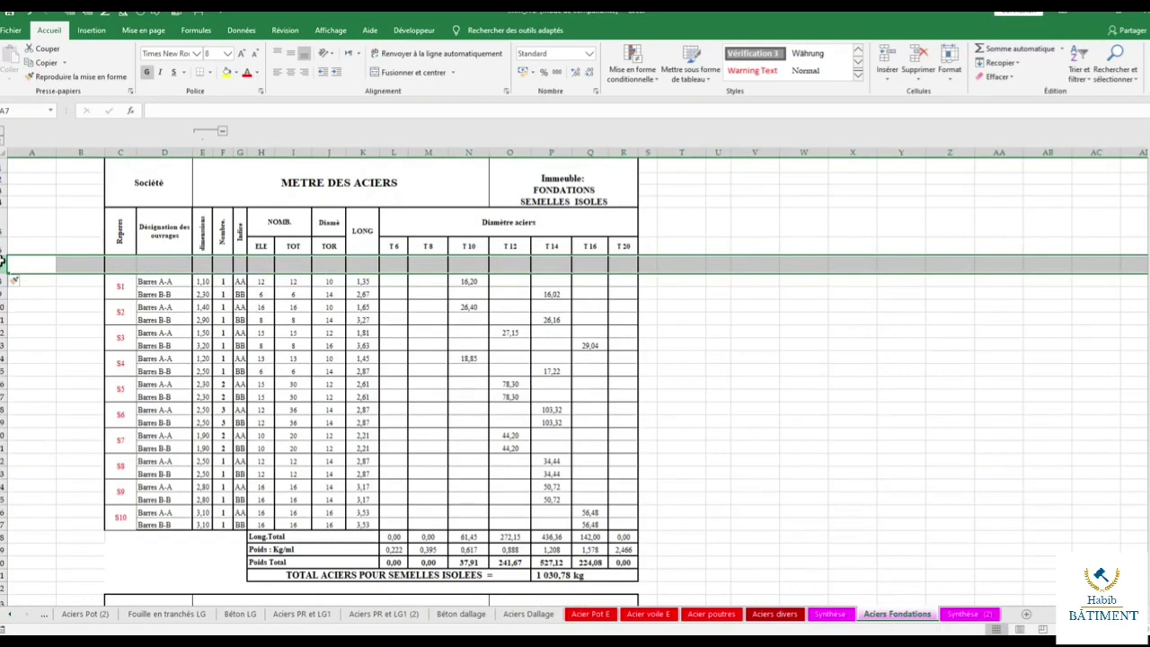
# Enter 'POUR SEMELLES ISOLES' in A7, then select row 7 and bring up its copy menu.
pyautogui.click(36, 264)
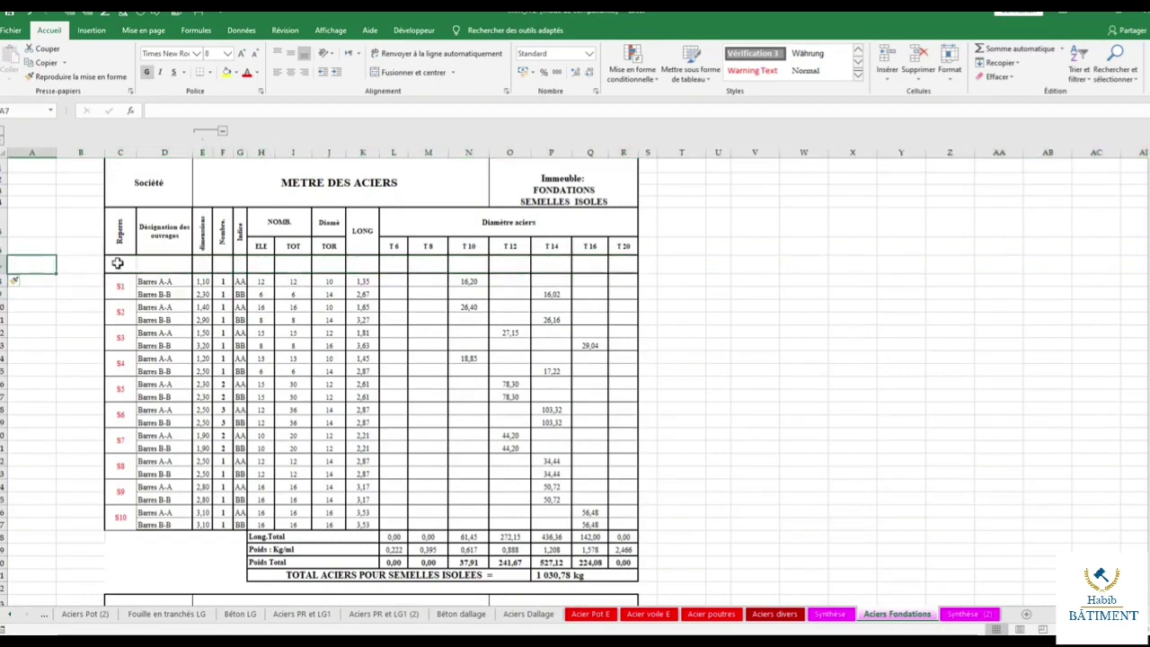
pyautogui.press('F2')
pyautogui.write('POUR')
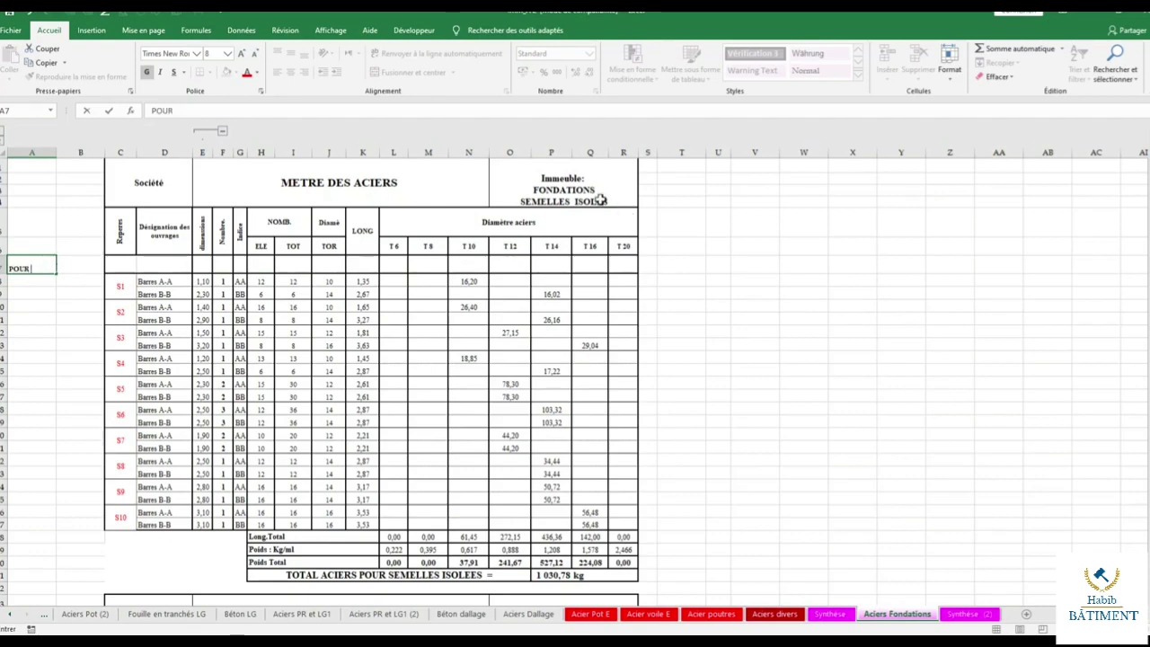
pyautogui.click(600, 199)
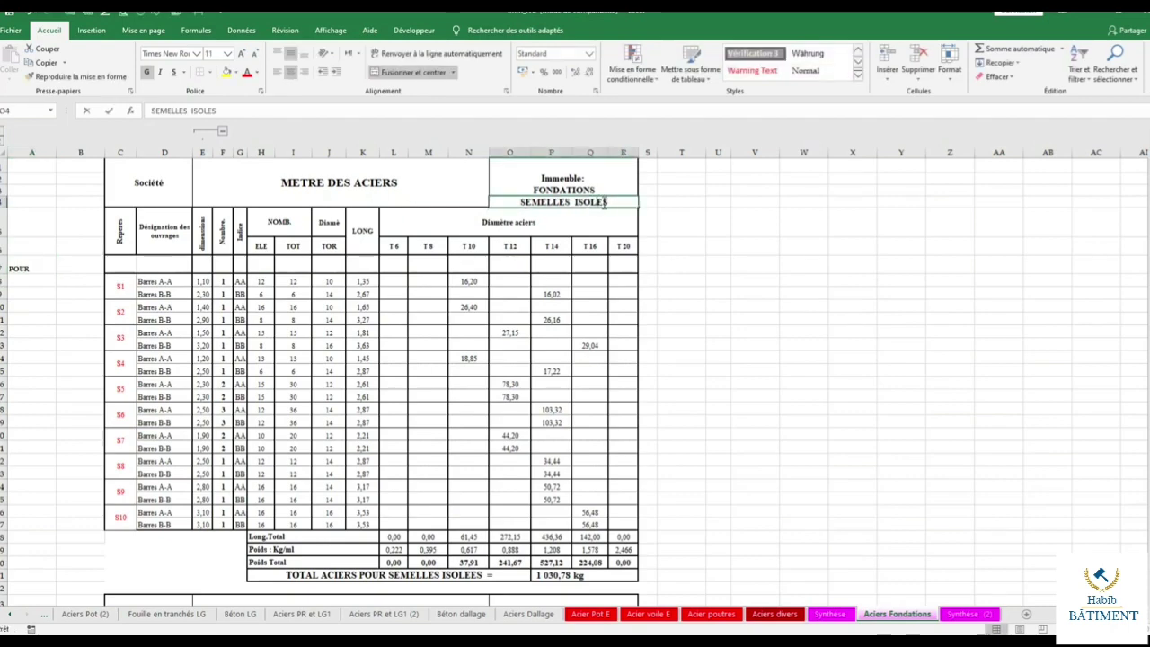
pyautogui.doubleClick(43, 269)
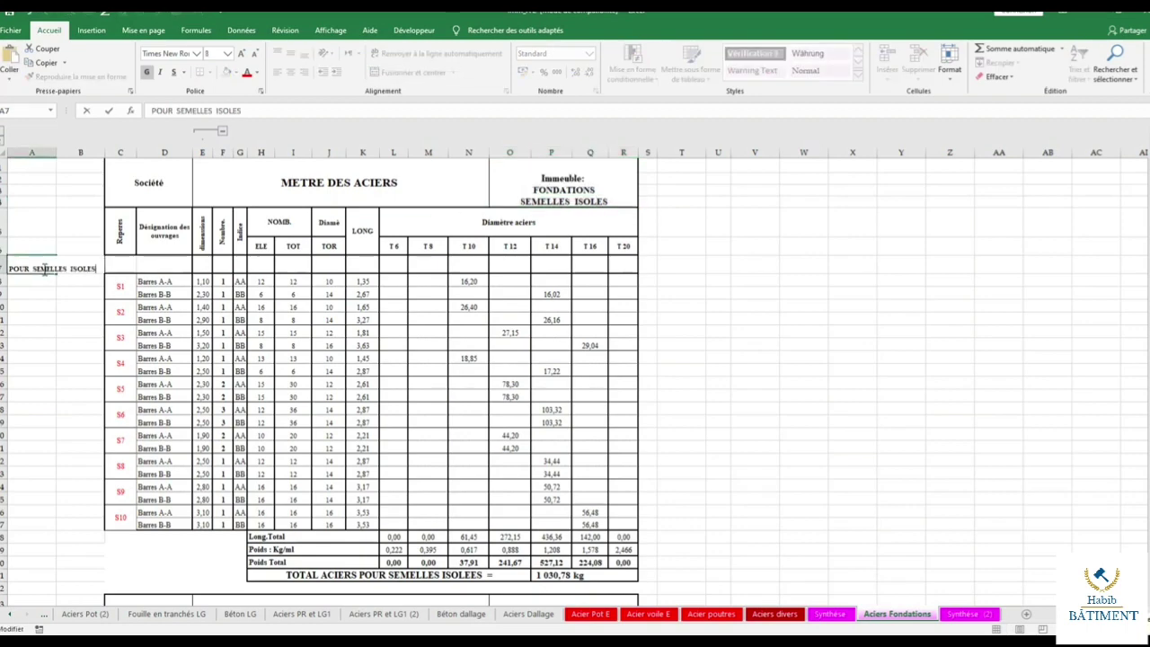
pyautogui.click(27, 310)
pyautogui.click(4, 269)
pyautogui.rightClick(76, 262)
# Insert the copied POUR SEMELLES ISOLES row above the filantes data and relabel it POUR SEMELLES FILANTES.
pyautogui.click(108, 288)
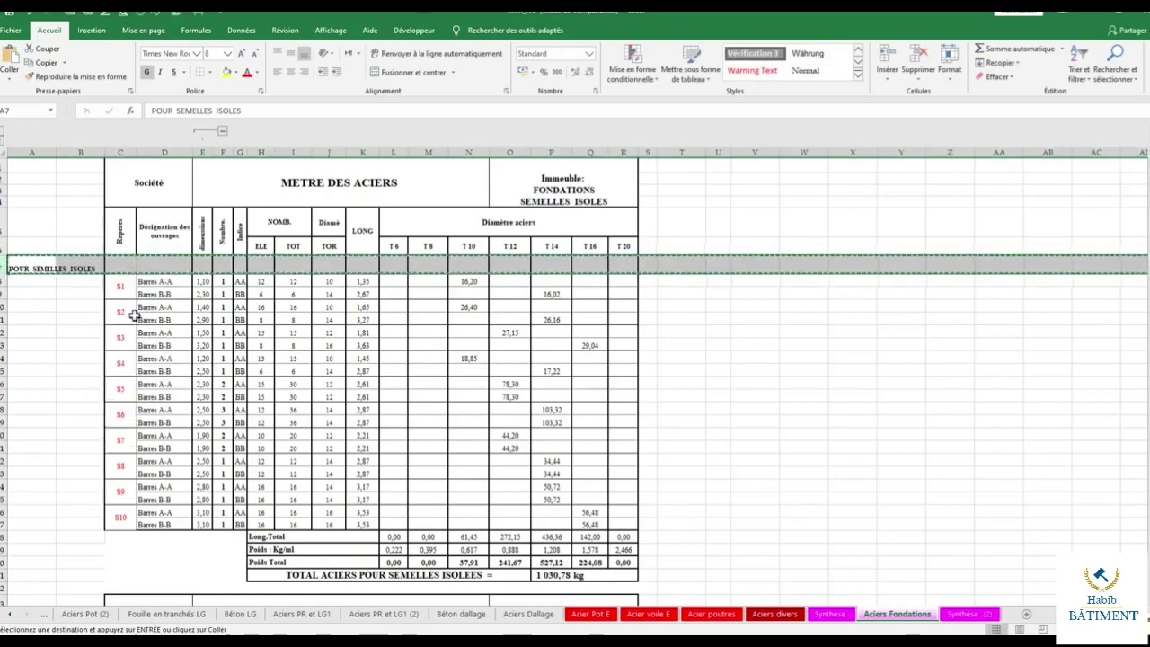
pyautogui.scroll(-9, 133, 314)
pyautogui.click(4, 367)
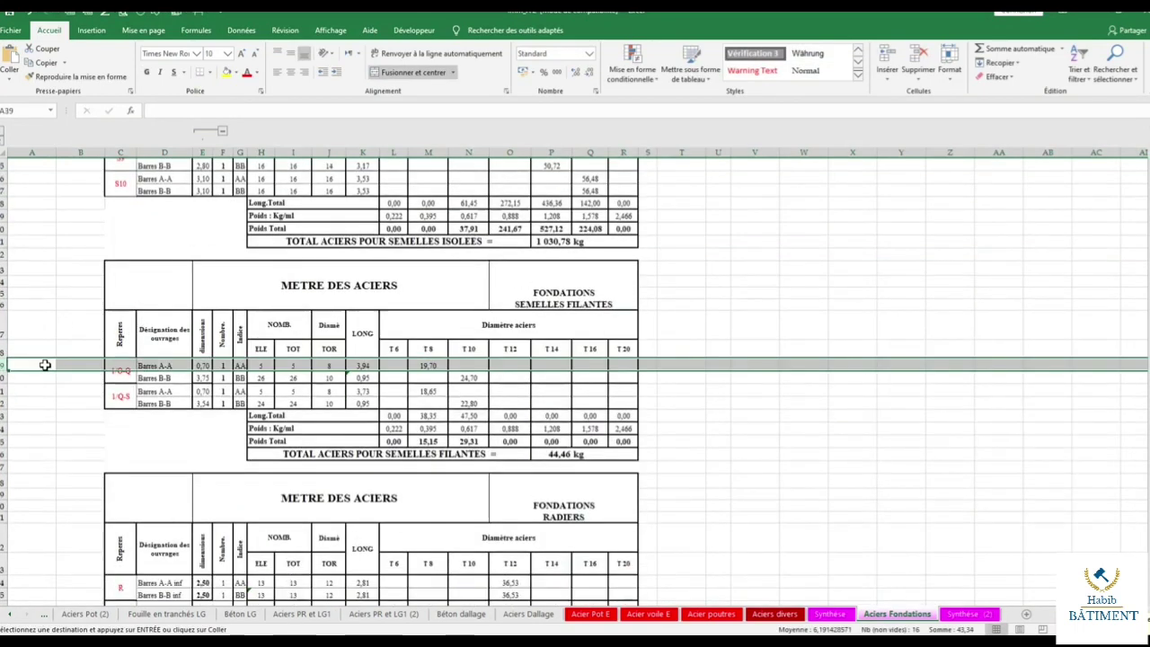
pyautogui.rightClick(43, 364)
pyautogui.click(108, 434)
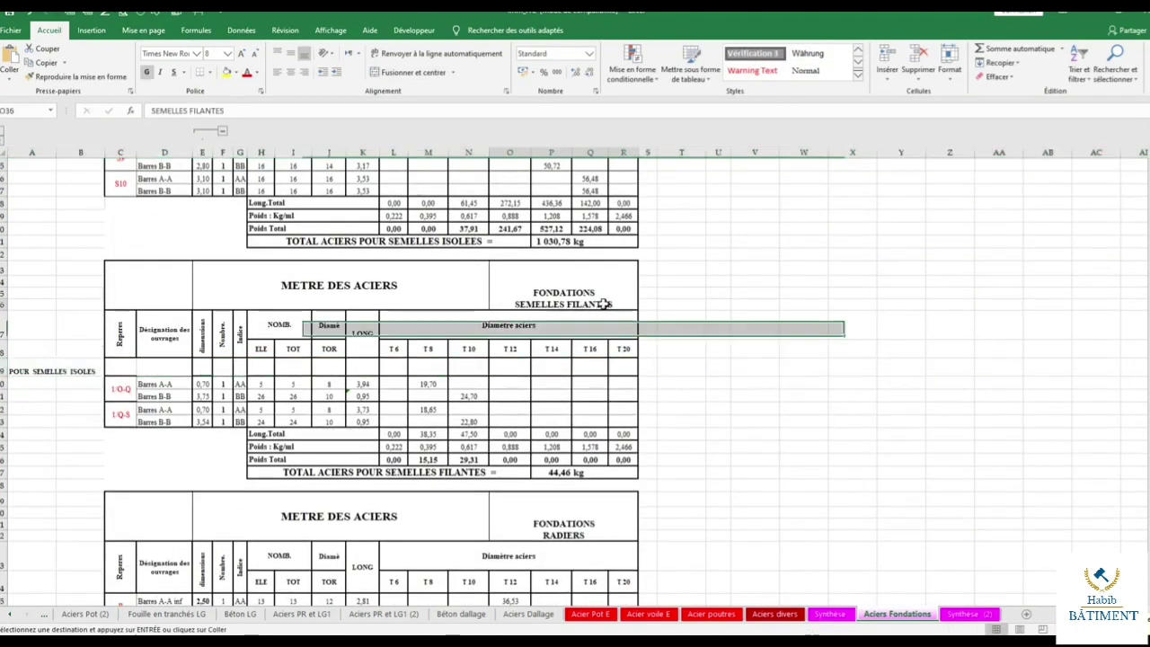
pyautogui.doubleClick(600, 305)
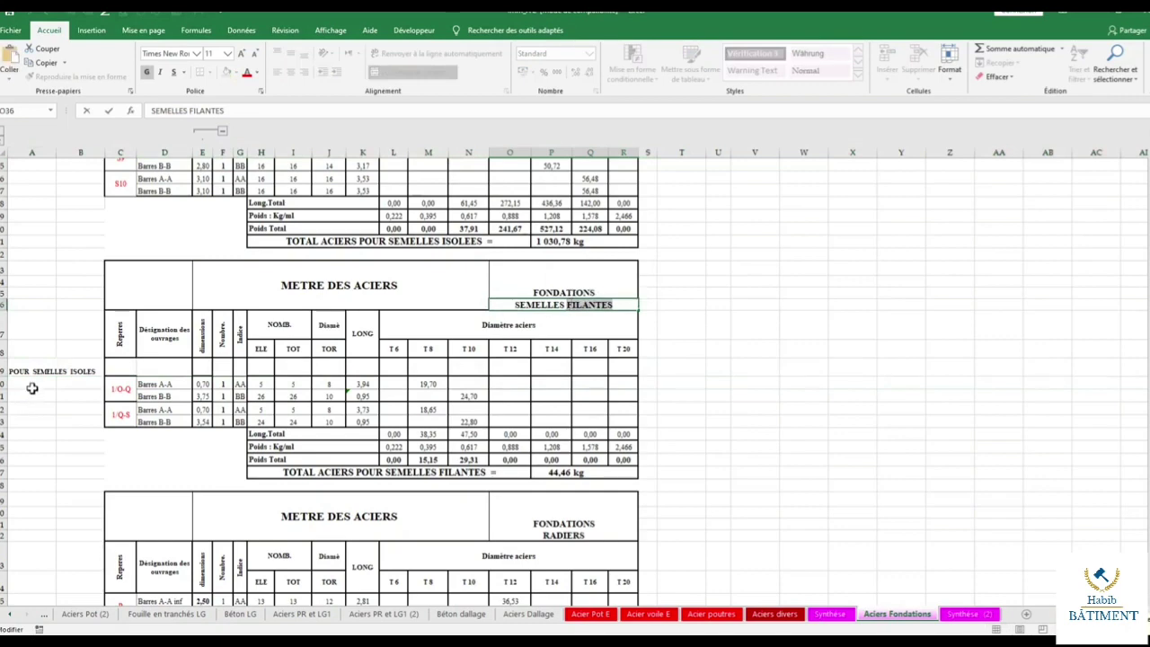
pyautogui.click(52, 370)
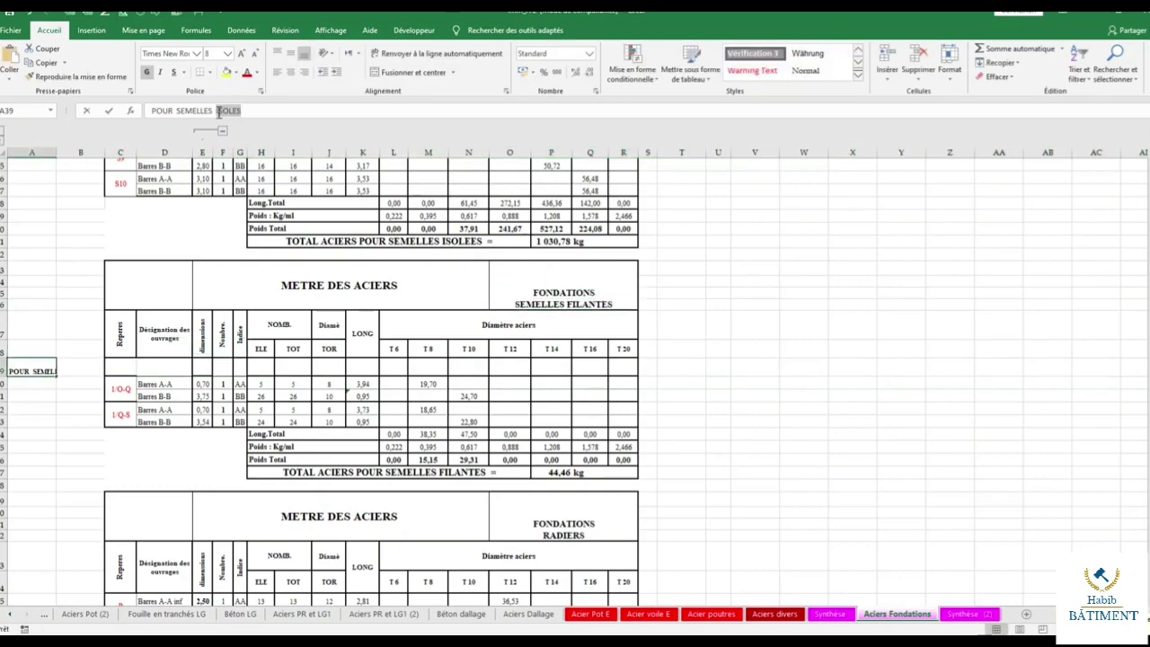
pyautogui.click(218, 111)
pyautogui.click(3, 370)
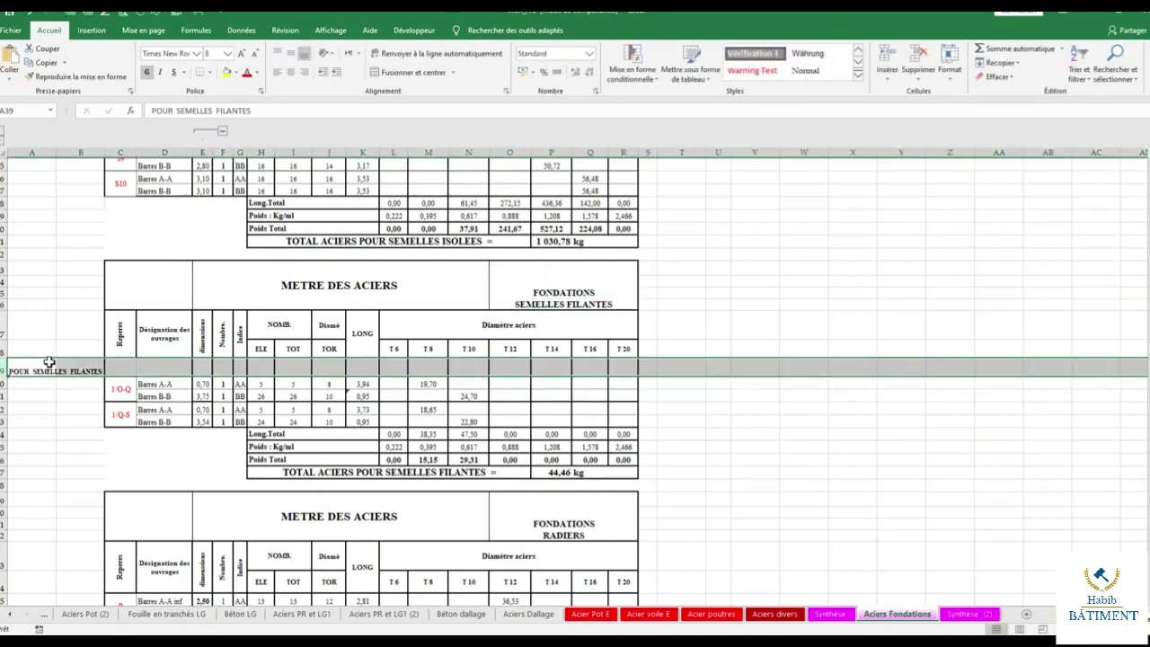
# Relabel the radier table's label row POUR SEMELLES RADIERS and delete the duplicate FILANTES row.
pyautogui.scroll(-2, 131, 312)
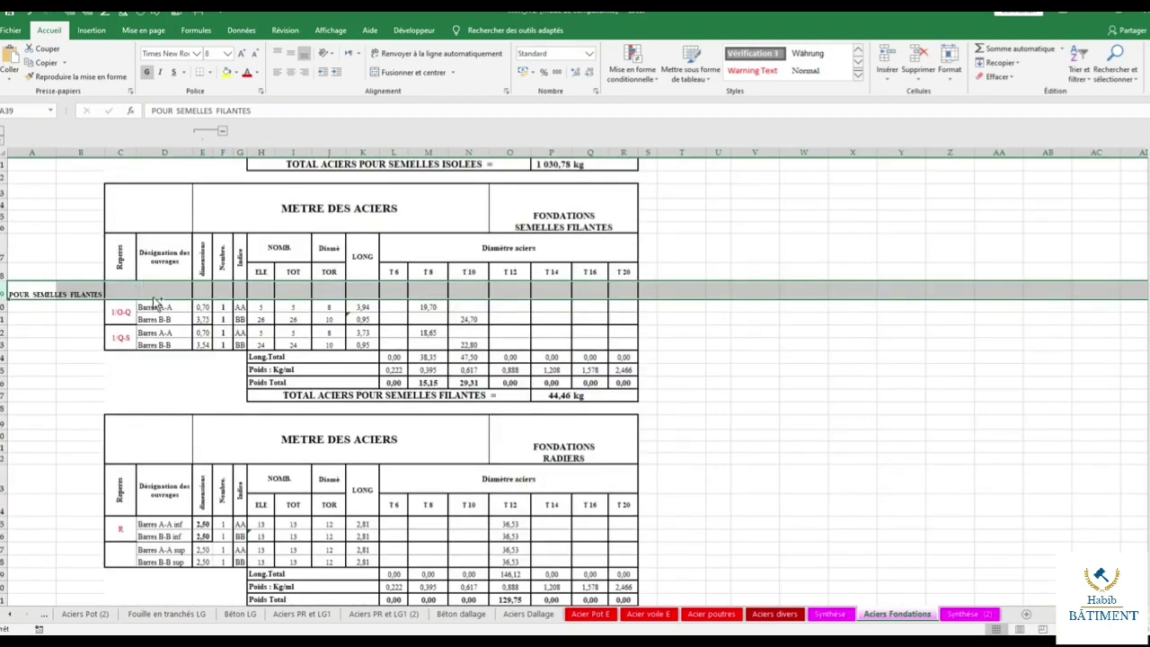
pyautogui.moveTo(155, 300); pyautogui.dragTo(128, 514)
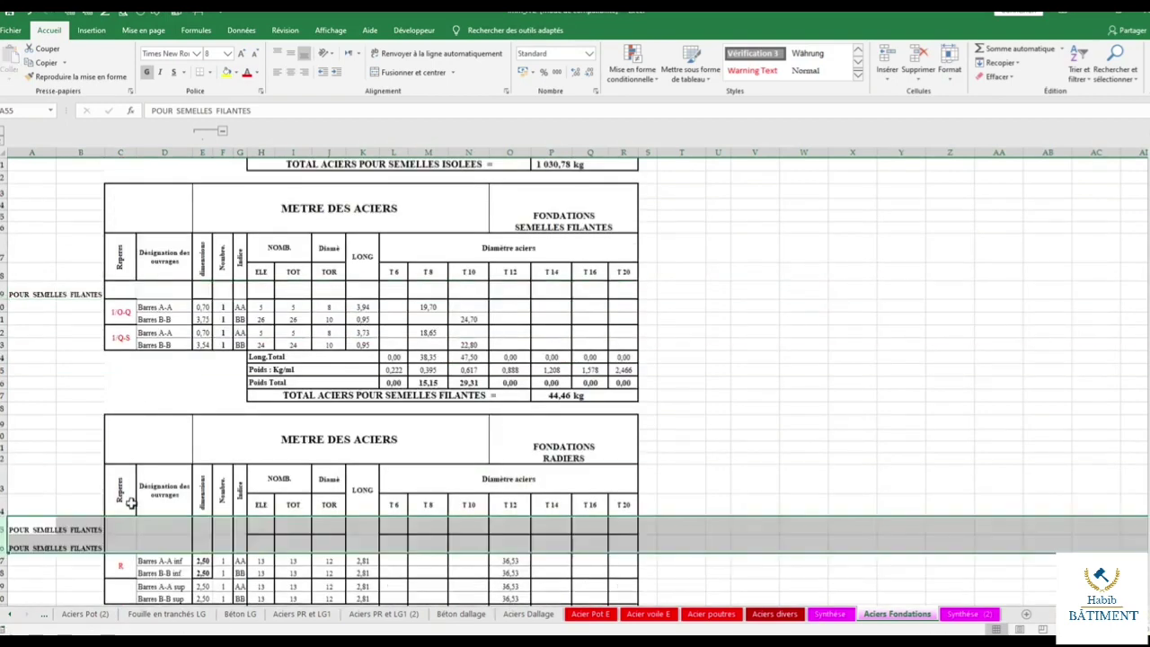
pyautogui.scroll(-3, 149, 444)
pyautogui.click(567, 336)
pyautogui.doubleClick(564, 316)
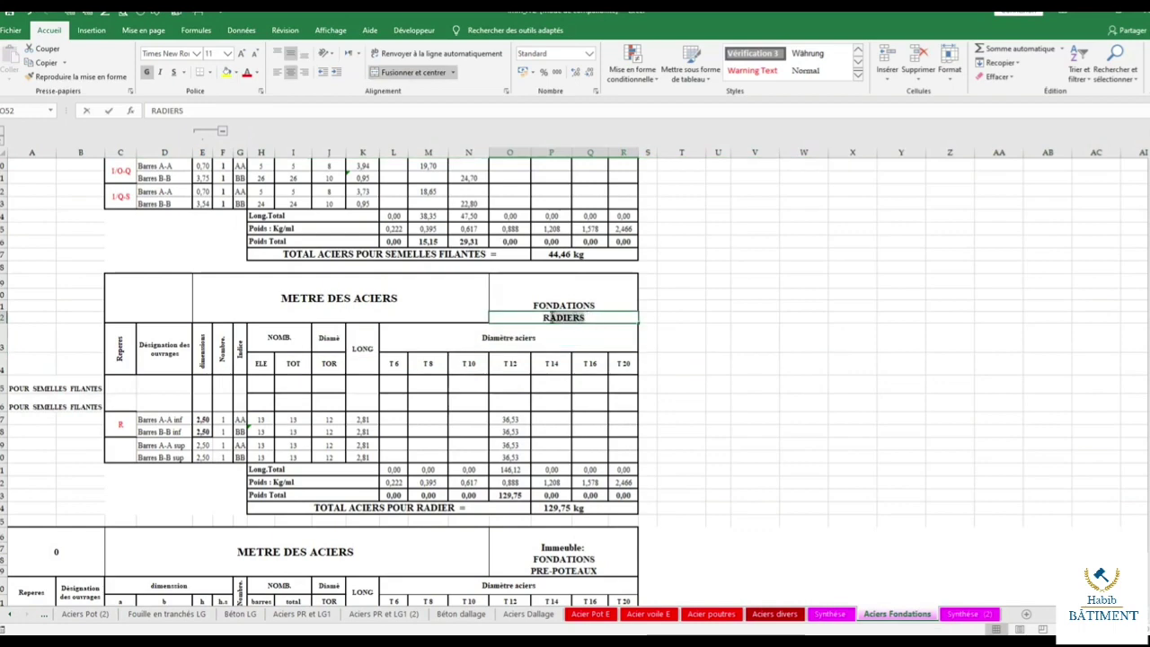
pyautogui.click(65, 394)
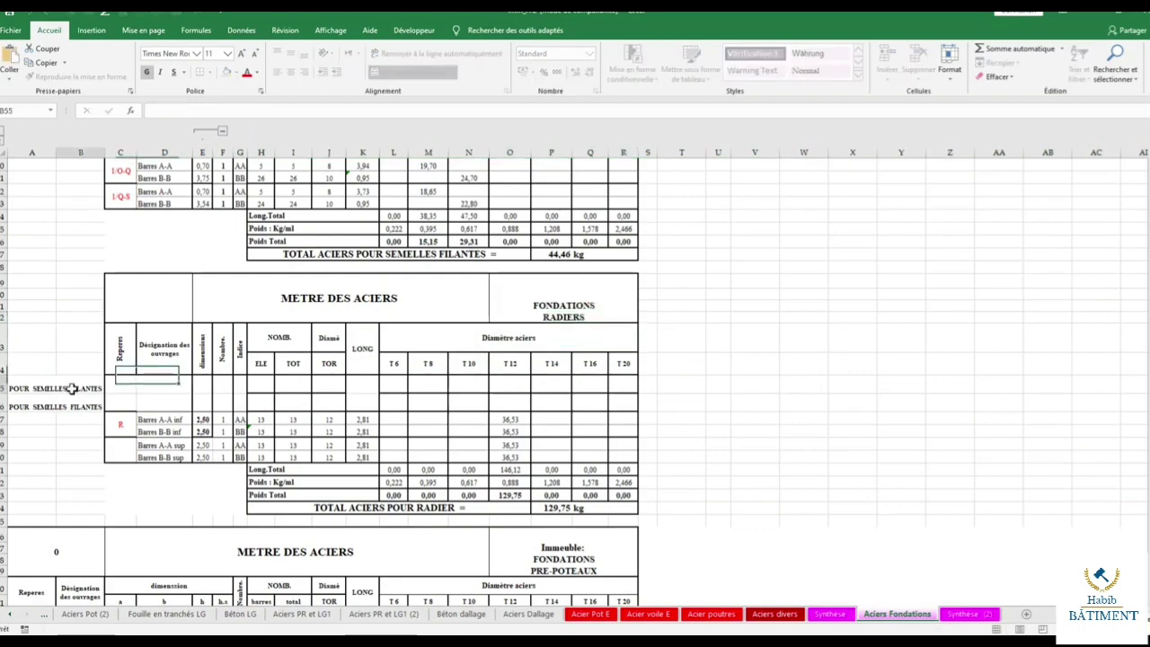
pyautogui.doubleClick(66, 394)
pyautogui.press('Escape')
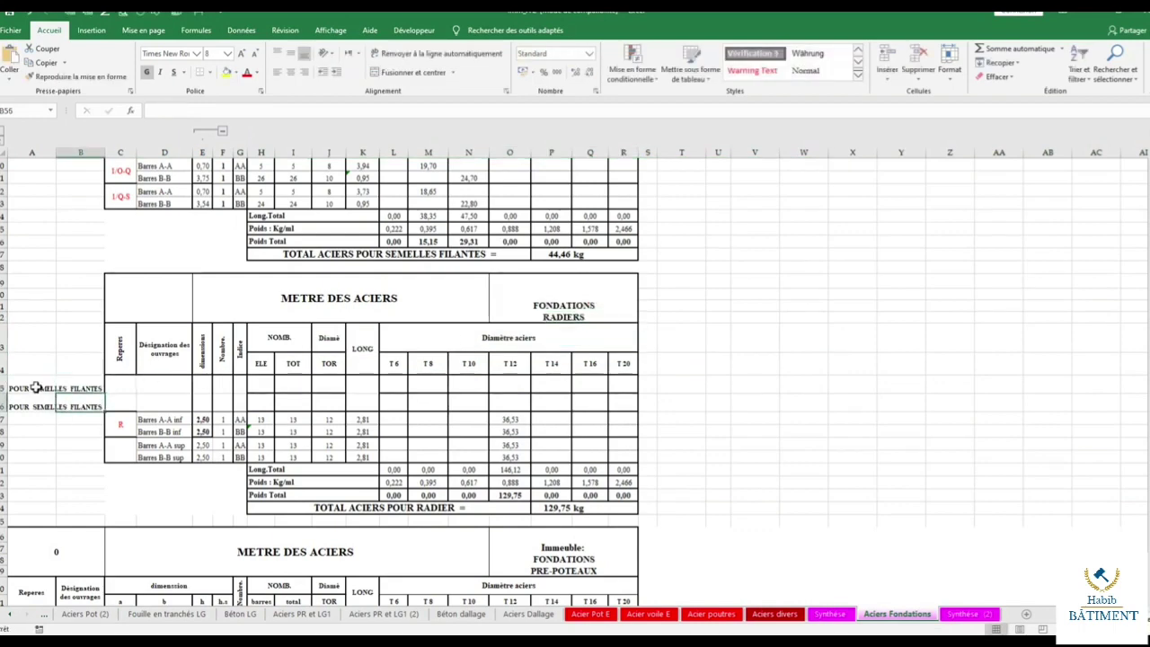
pyautogui.press('Left')
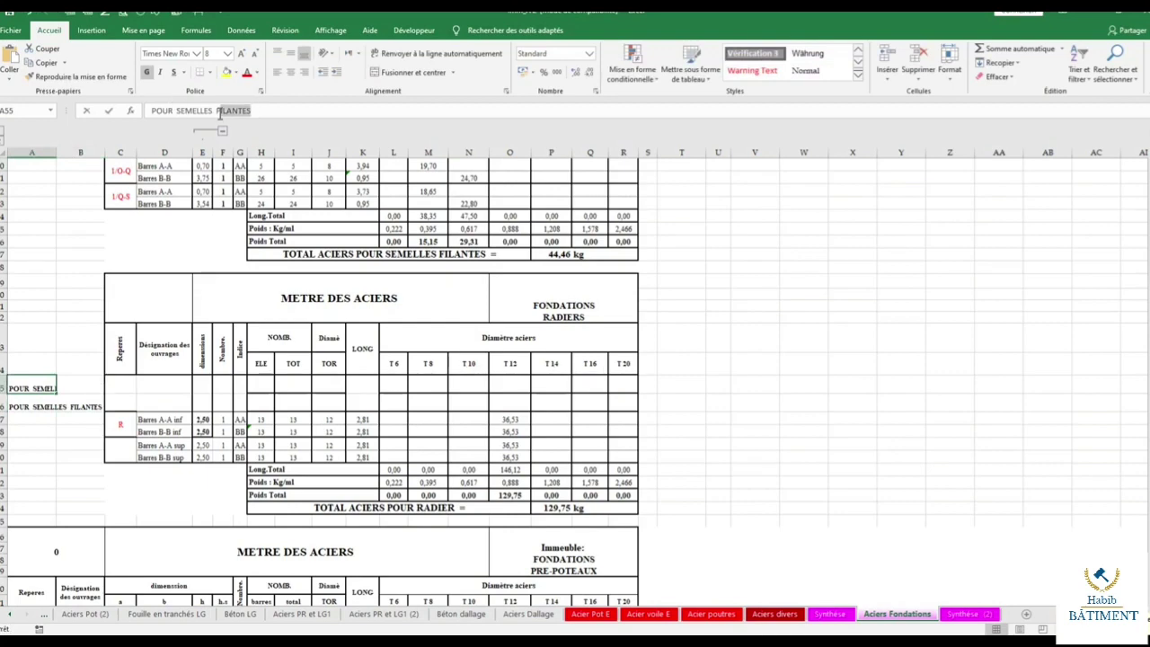
pyautogui.doubleClick(217, 110)
pyautogui.write('RADIER')
pyautogui.click(4, 401)
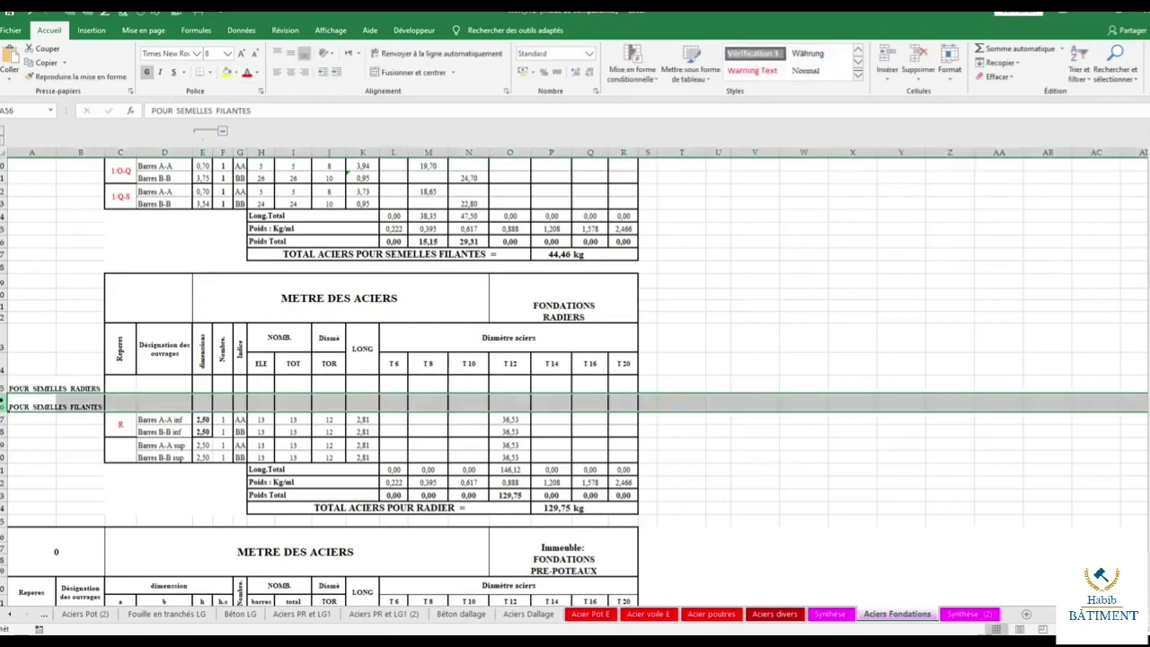
pyautogui.hotkey('ctrl', '-')
pyautogui.scroll(-2, 48, 328)
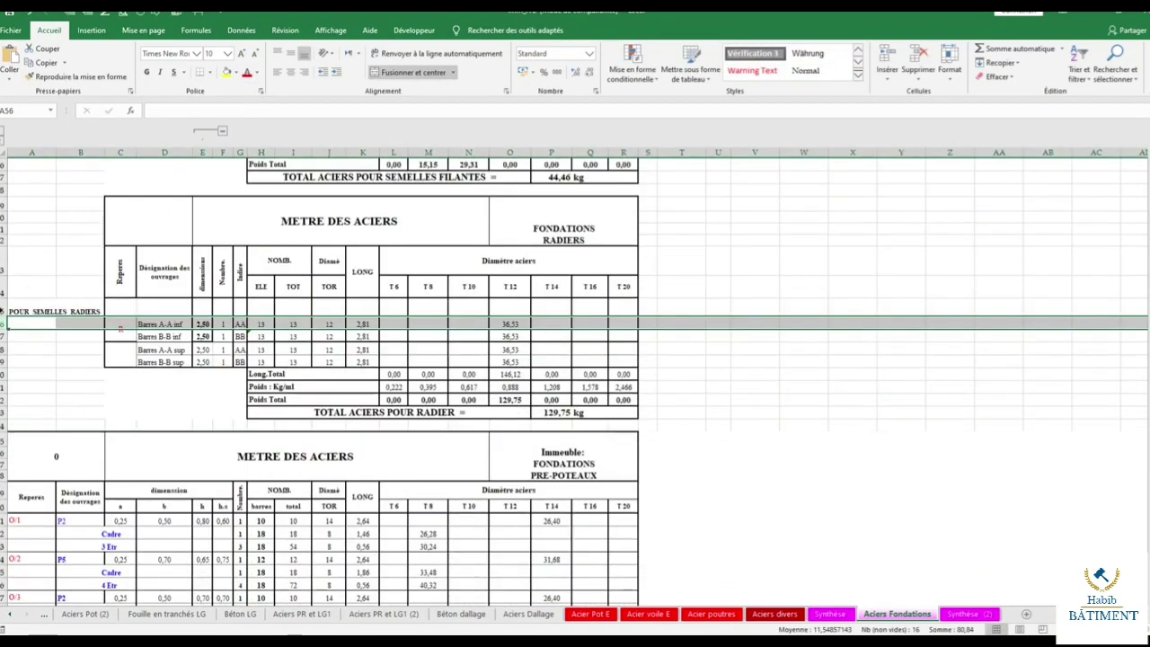
# Add a label row above the pre-poteaux data and reword it POUR PRE-POTEAUX.
pyautogui.click(4, 311)
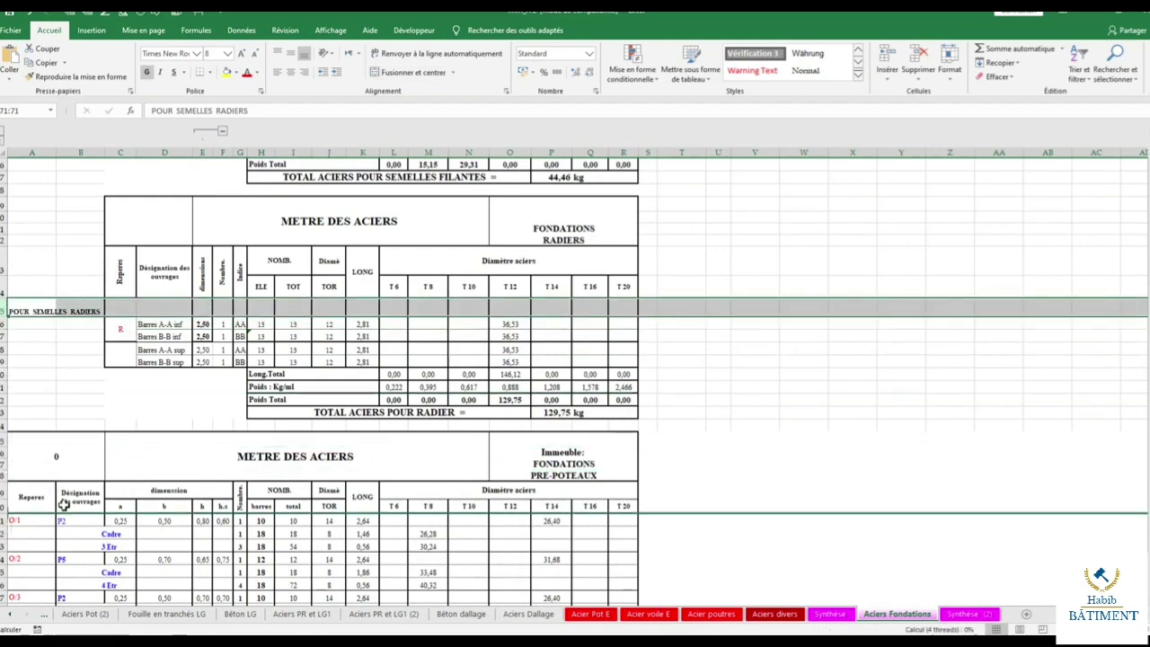
pyautogui.hotkey('ctrl', '+')
pyautogui.scroll(-4, 256, 434)
pyautogui.doubleClick(586, 293)
pyautogui.hotkey('ctrl', 'c')
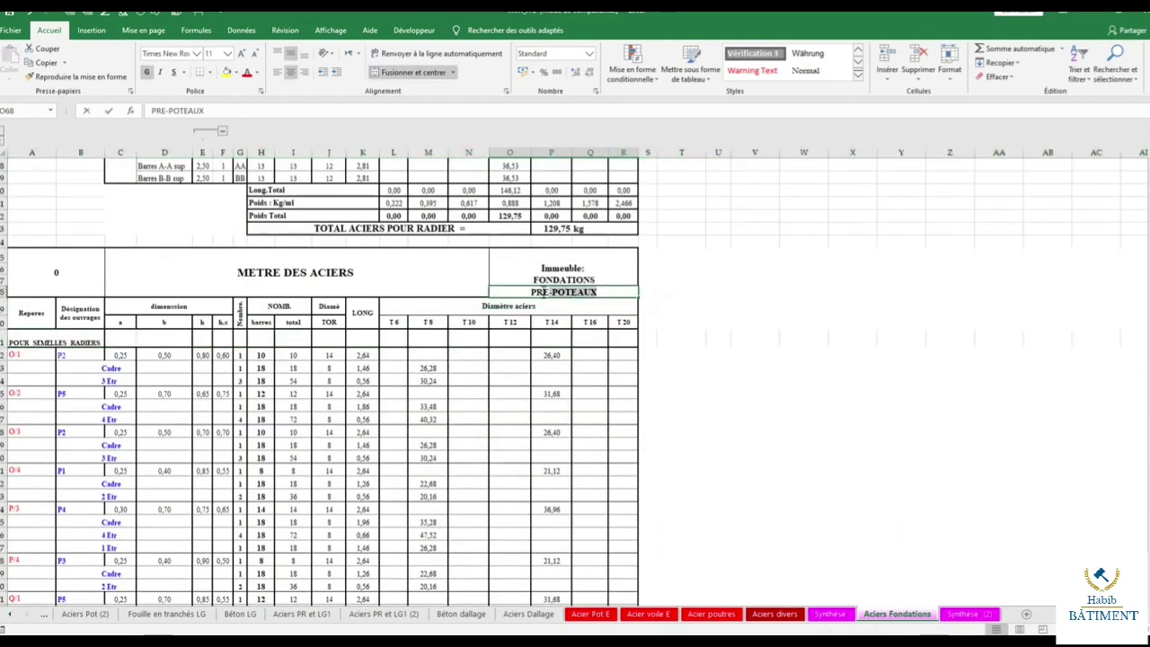
pyautogui.click(38, 341)
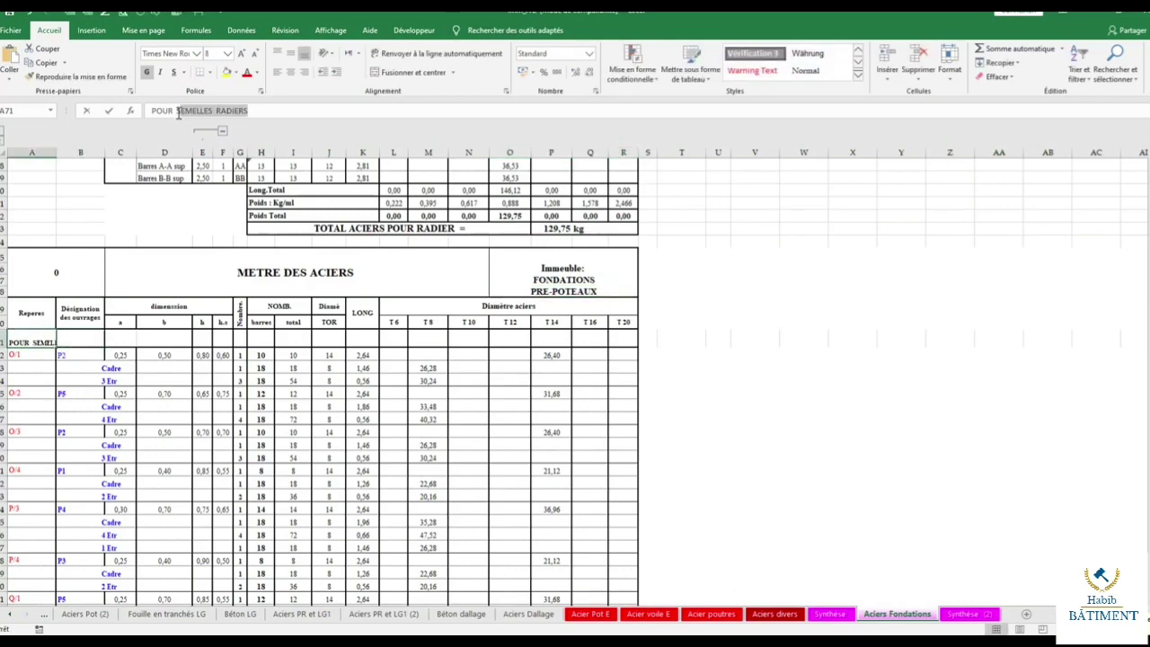
pyautogui.moveTo(179, 110); pyautogui.dragTo(248, 111)
pyautogui.hotkey('ctrl', 'v')
pyautogui.hotkey('ctrl', 'Return')
pyautogui.hotkey('shift', 'space')
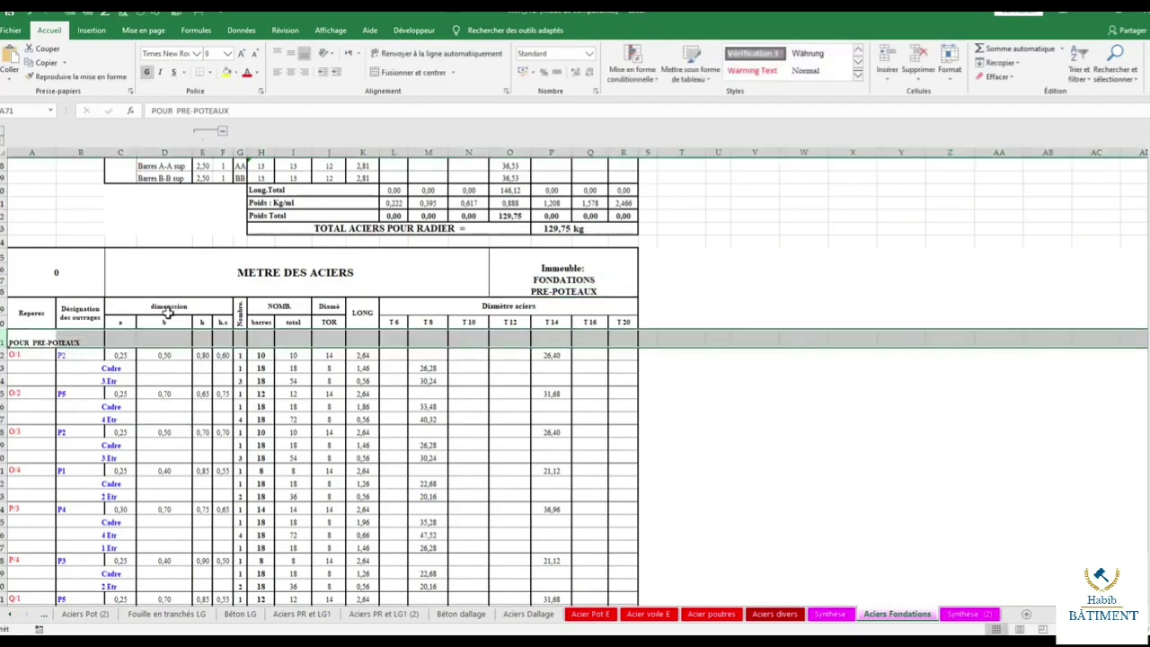
# Copy the POUR PRE-POTEAUX row to row 127 and rename it POUR PRE-VOILES.
pyautogui.scroll(-3, 168, 312)
pyautogui.rightClick(195, 226)
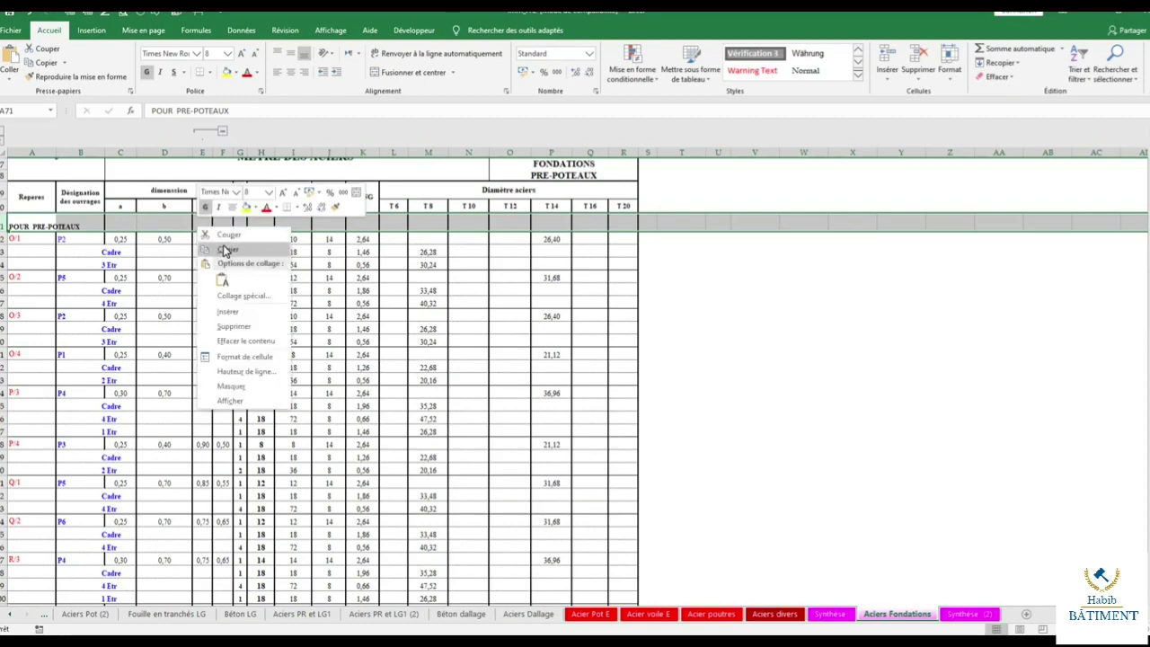
pyautogui.click(225, 244)
pyautogui.scroll(-6, 221, 260)
pyautogui.scroll(-5, 184, 286)
pyautogui.click(14, 440)
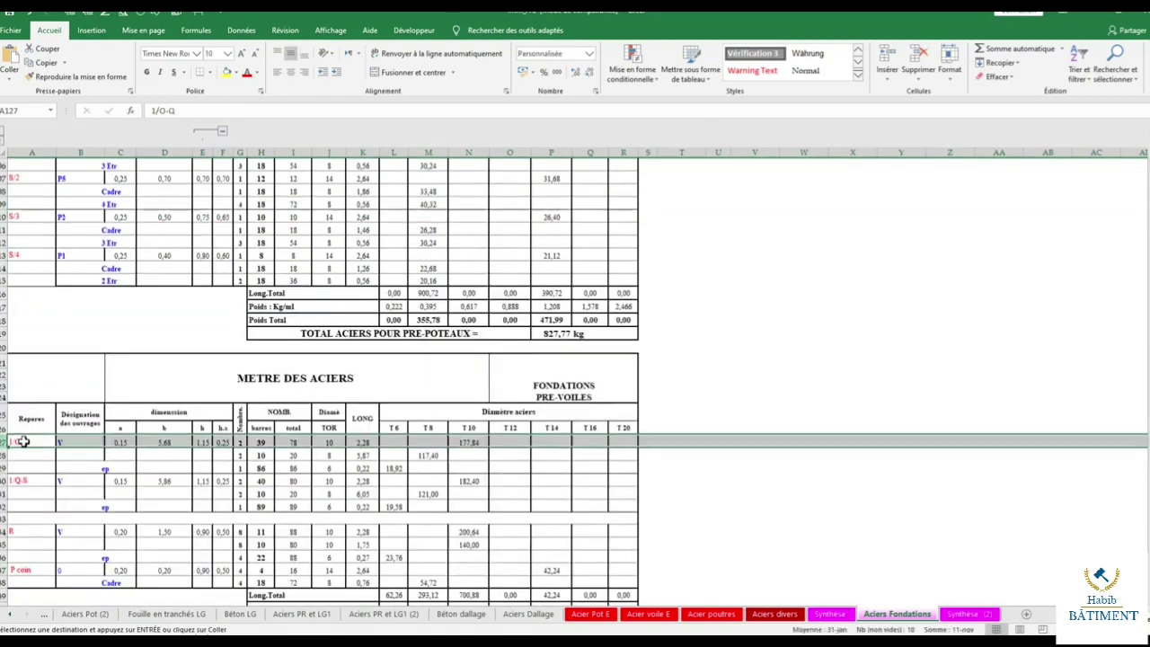
pyautogui.rightClick(14, 440)
pyautogui.click(90, 526)
pyautogui.scroll(-3, 278, 396)
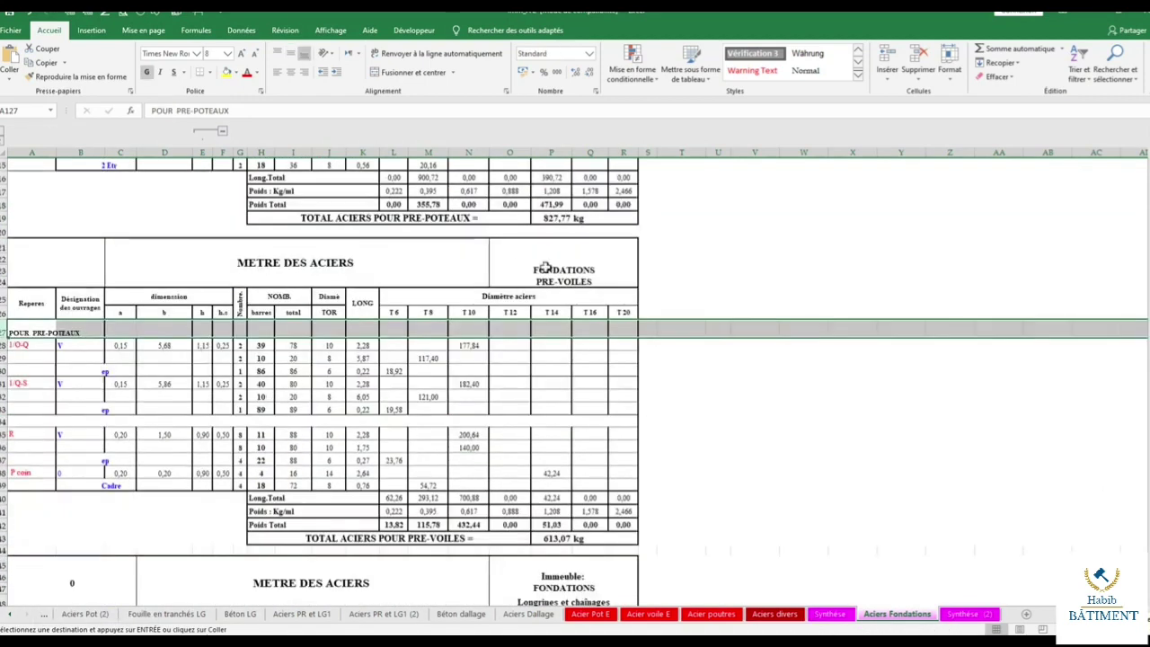
pyautogui.doubleClick(527, 282)
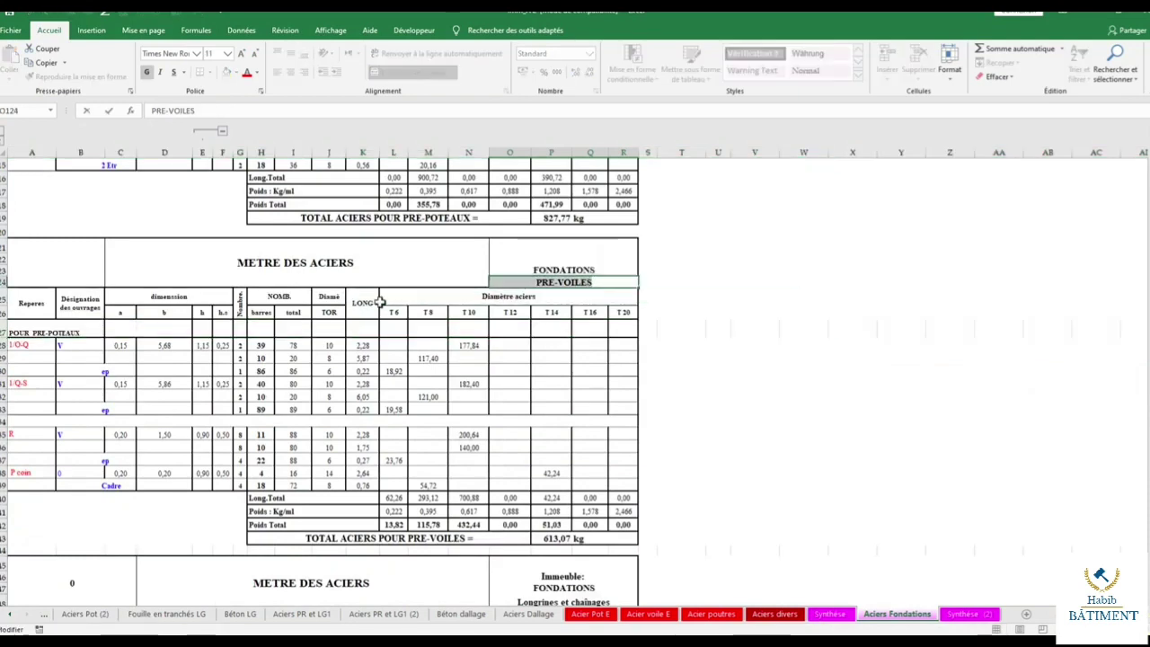
pyautogui.click(18, 327)
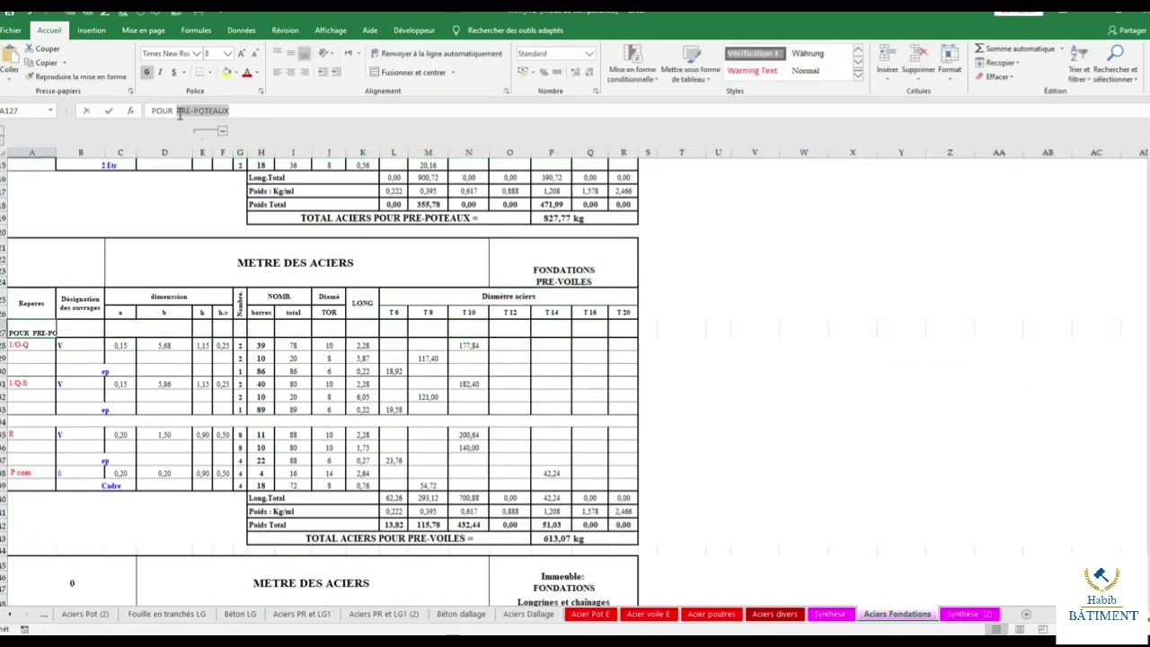
pyautogui.write('PRE-VOILES')
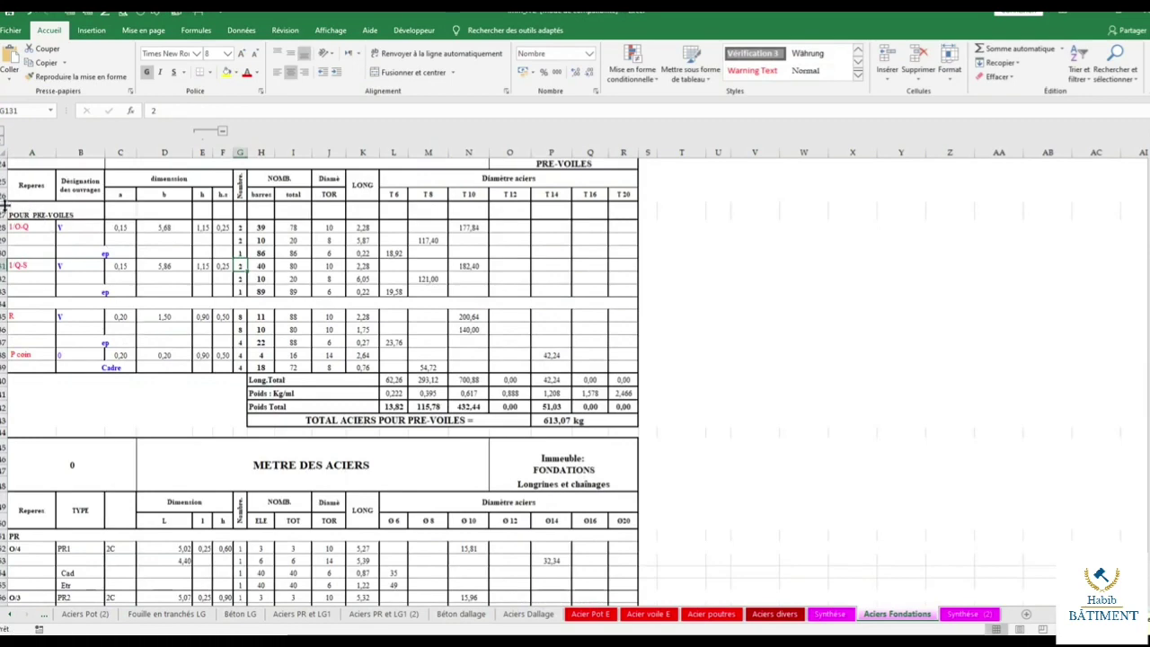
# Replace the Longrines PR heading row with a copied label row reading POUR Longrines.
pyautogui.rightClick(4, 214)
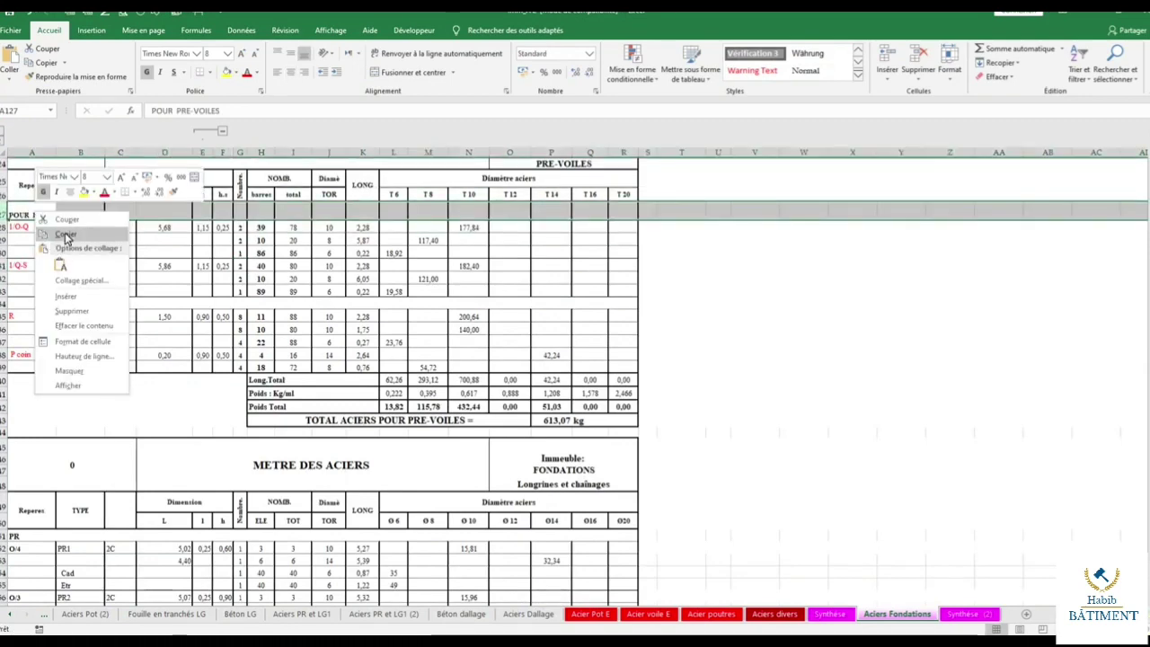
pyautogui.click(63, 231)
pyautogui.scroll(-7, 34, 378)
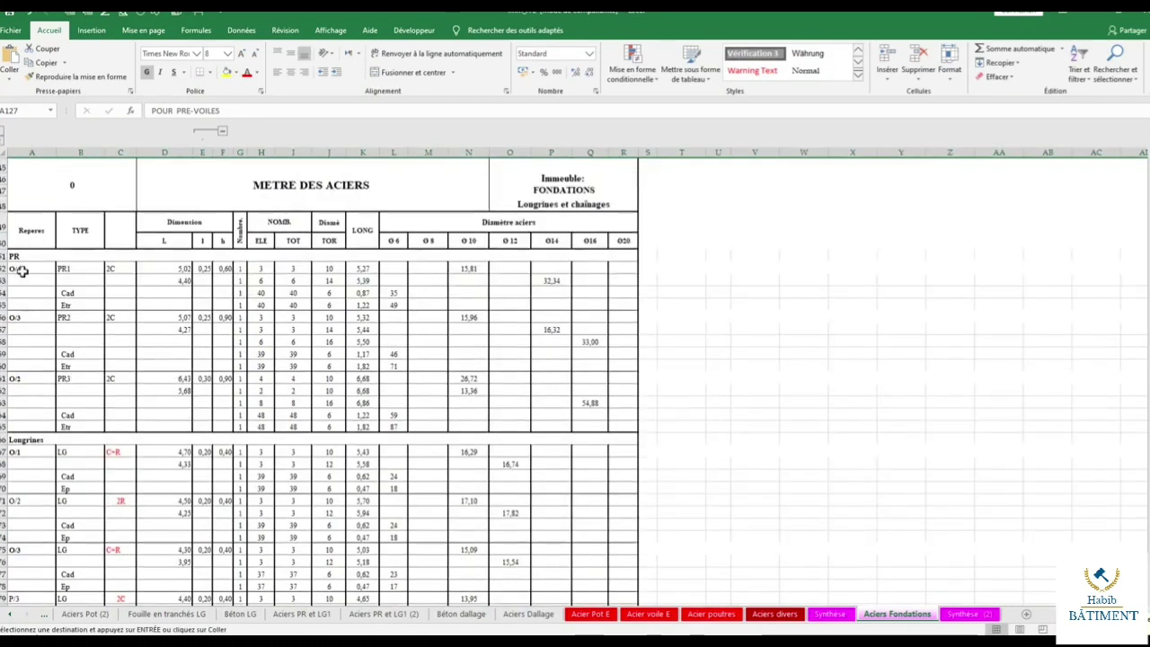
pyautogui.rightClick(9, 256)
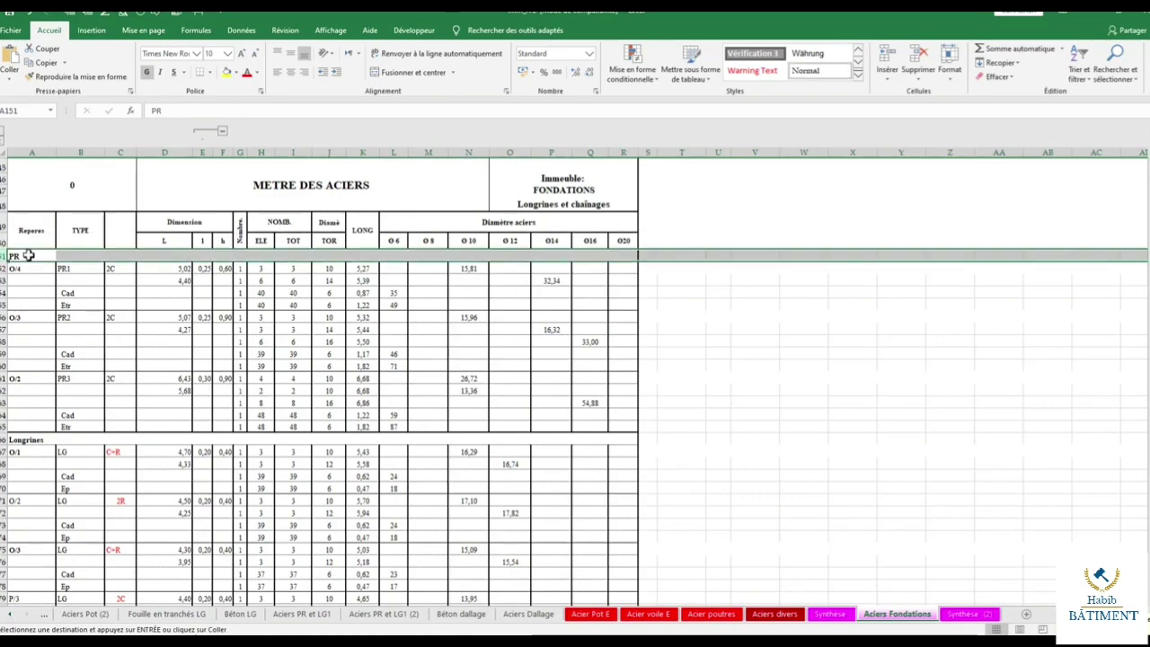
pyautogui.click(67, 343)
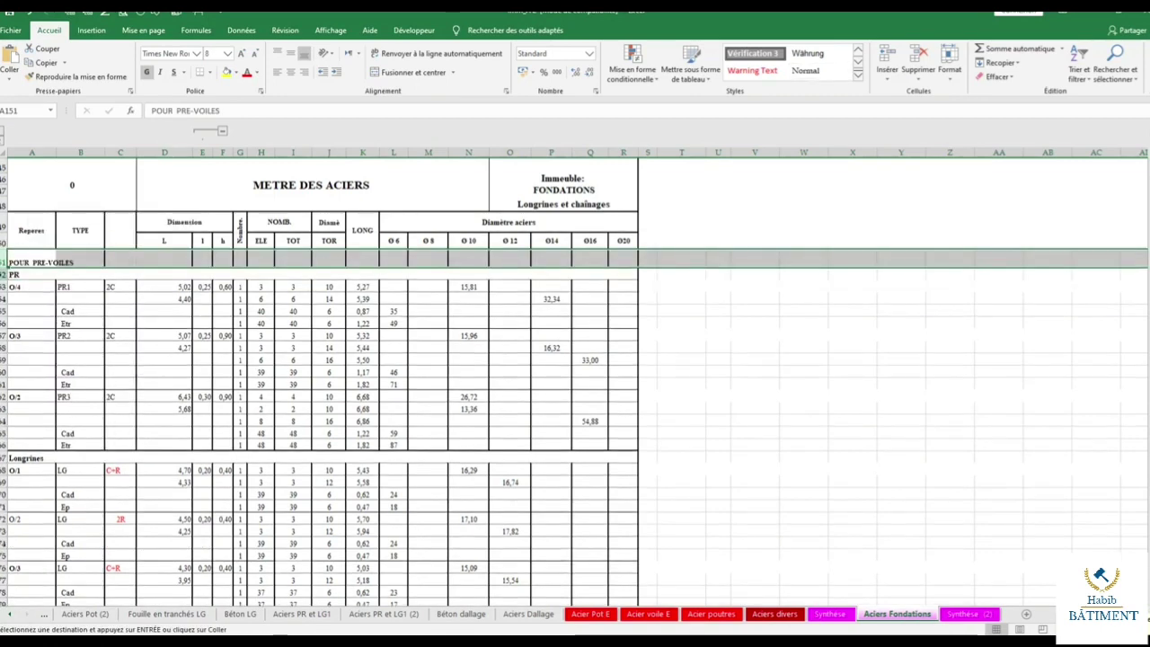
pyautogui.click(4, 274)
pyautogui.hotkey('ctrl', '-')
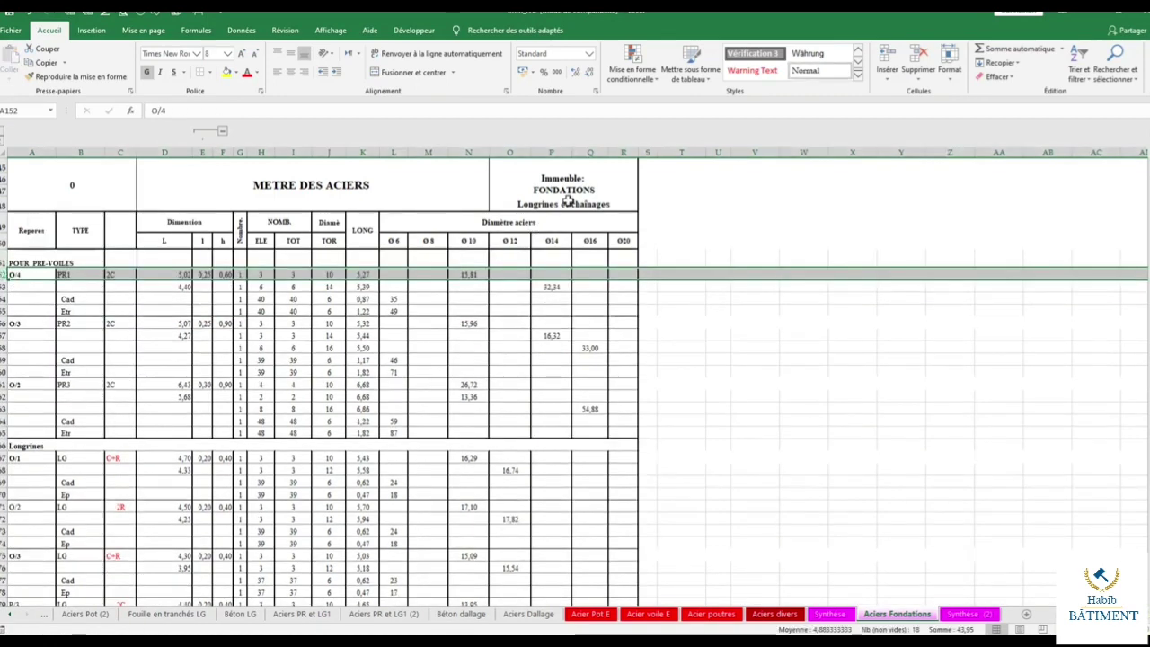
pyautogui.doubleClick(566, 203)
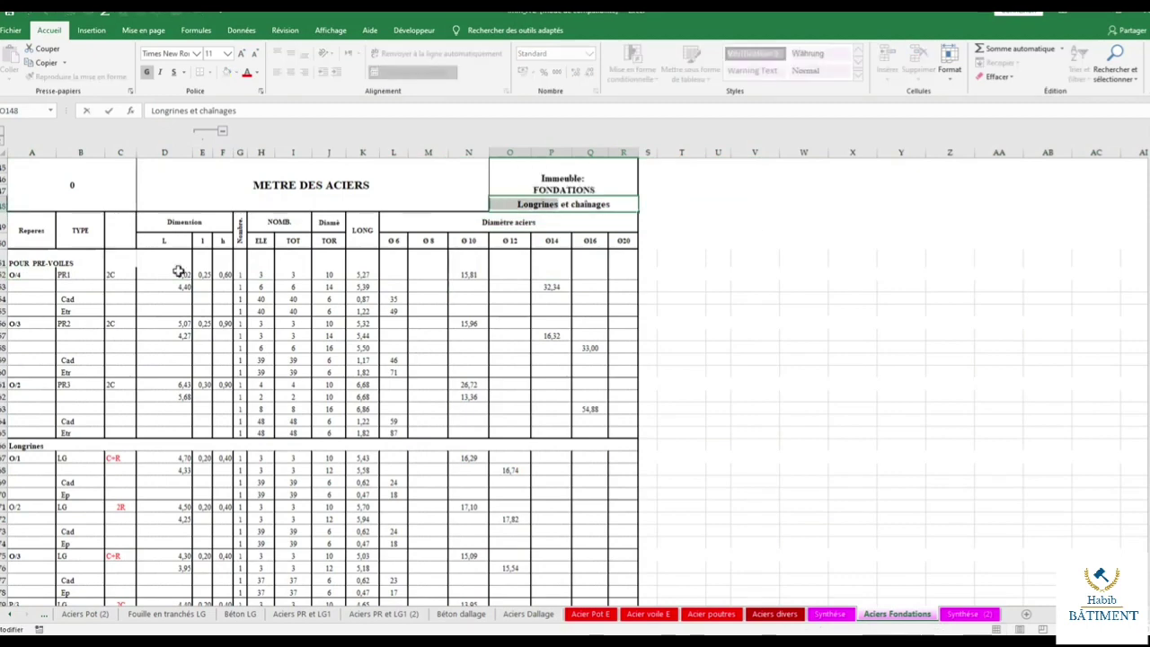
pyautogui.click(61, 264)
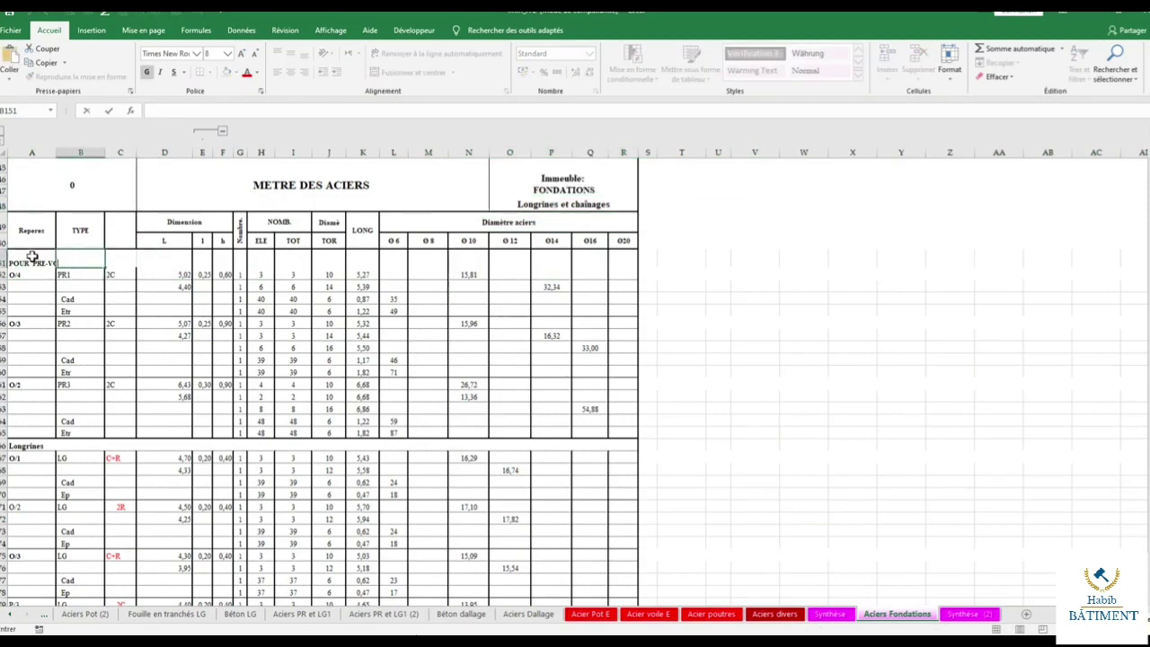
pyautogui.moveTo(220, 110); pyautogui.dragTo(177, 110)
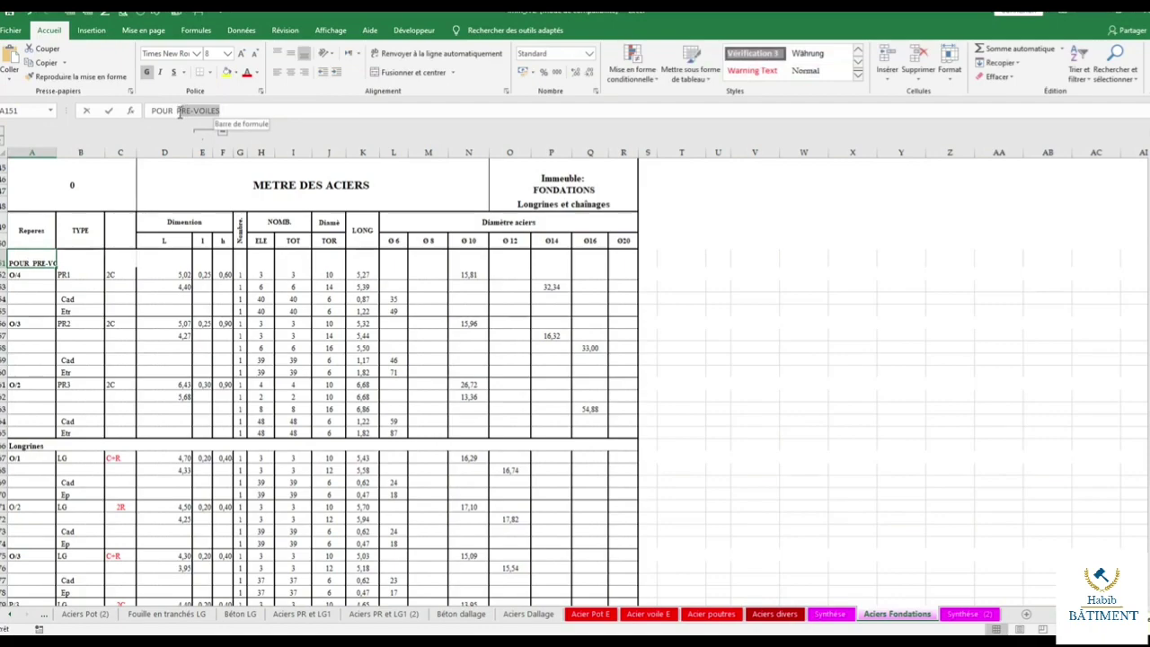
pyautogui.write('Longrines')
pyautogui.click(753, 324)
# Delete the isolées and filantes totals along with the following filantes and radiers headers.
pyautogui.scroll(5, 159, 404)
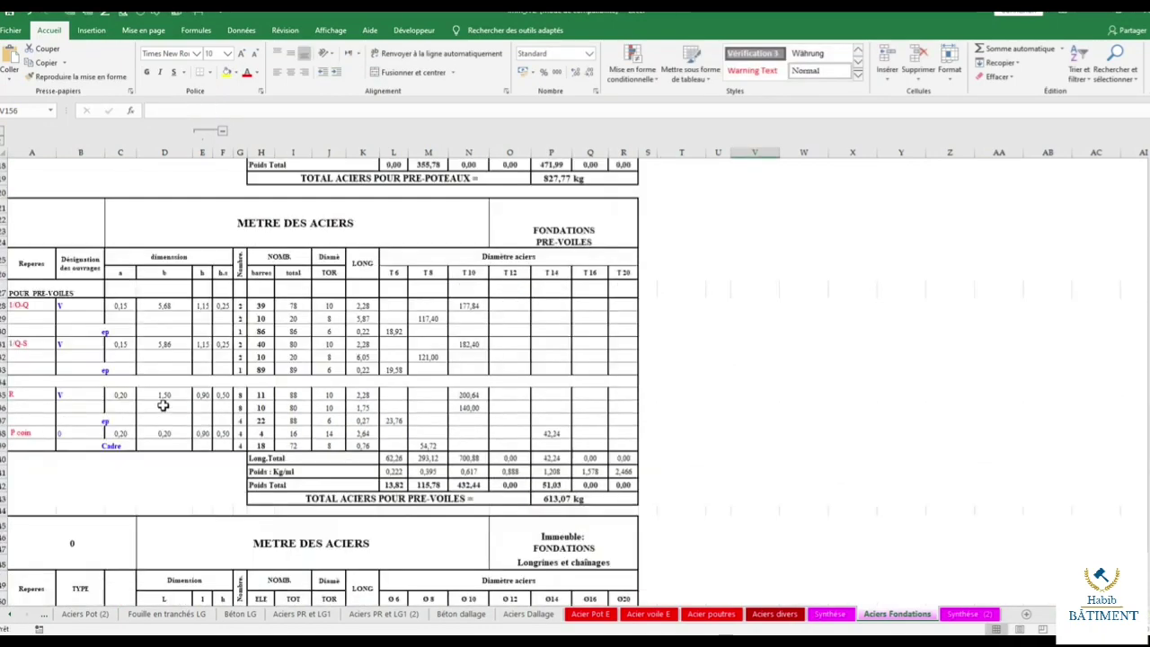
pyautogui.scroll(5, 159, 404)
pyautogui.scroll(5, 163, 404)
pyautogui.scroll(8, 163, 405)
pyautogui.scroll(4, 162, 403)
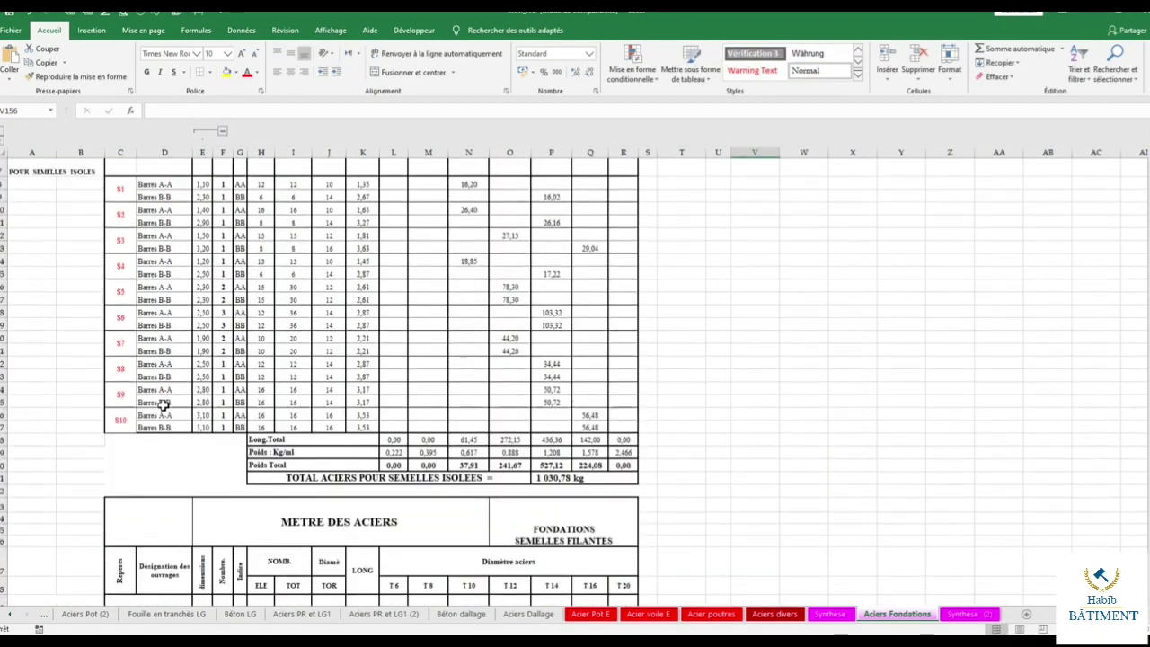
pyautogui.scroll(3, 162, 403)
pyautogui.scroll(-3, 158, 395)
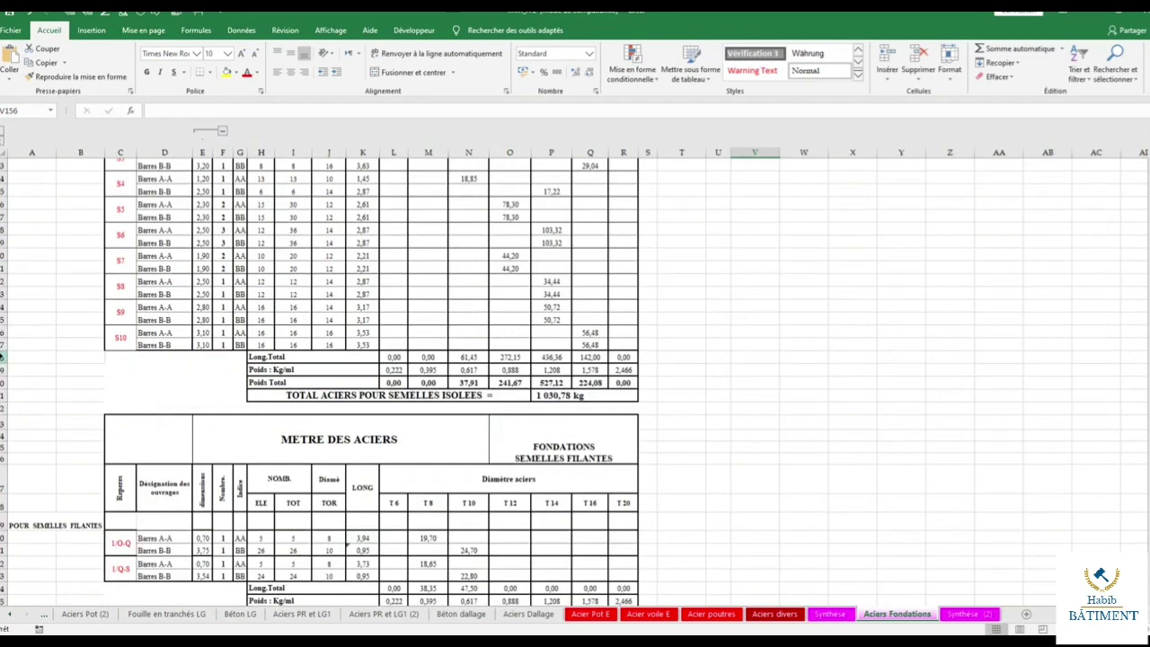
pyautogui.moveTo(2, 357); pyautogui.dragTo(38, 490)
pyautogui.hotkey('ctrl', '-')
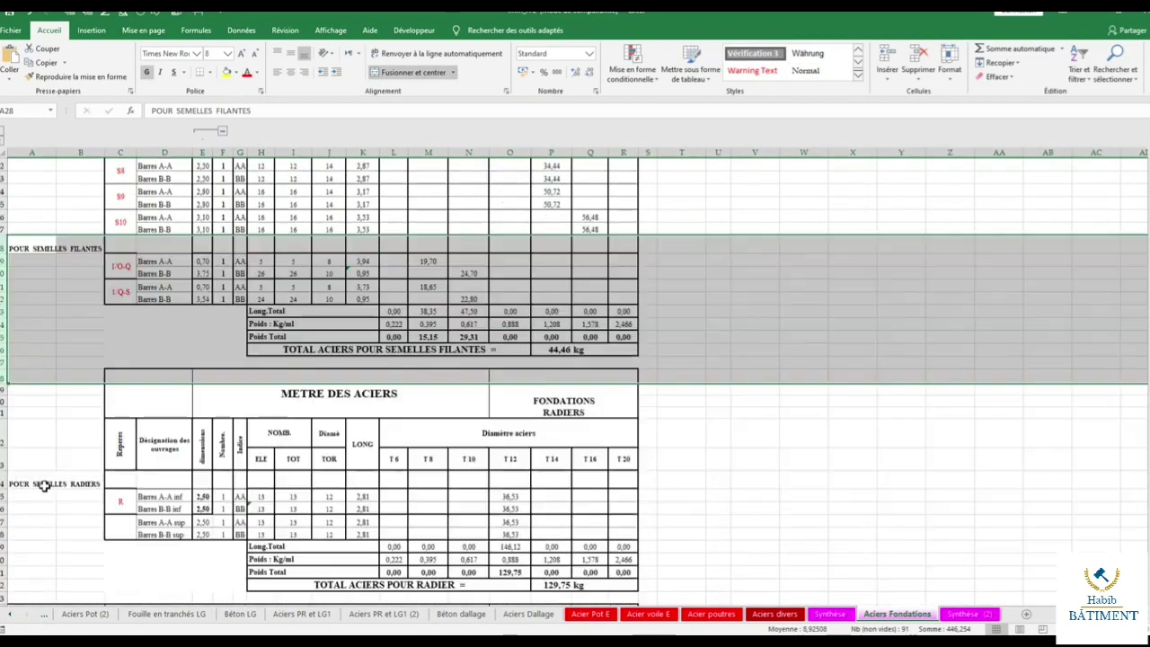
pyautogui.scroll(-3, 38, 486)
pyautogui.moveTo(4, 311); pyautogui.dragTo(39, 458)
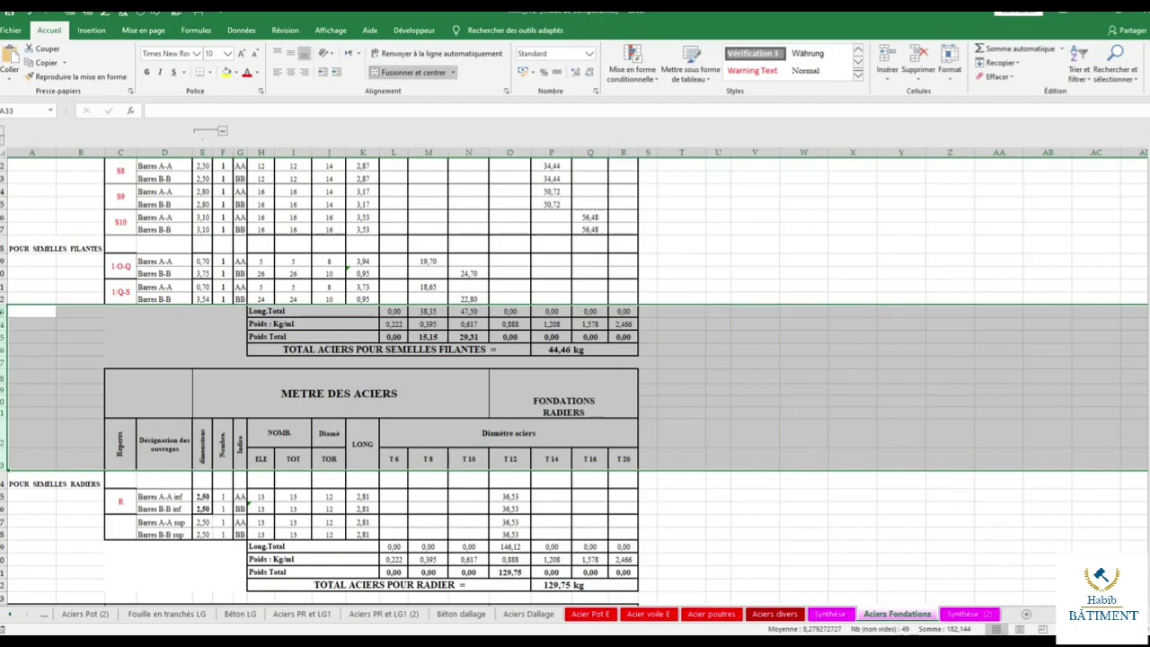
pyautogui.moveTo(3, 311); pyautogui.dragTo(22, 466)
pyautogui.hotkey('ctrl', '-')
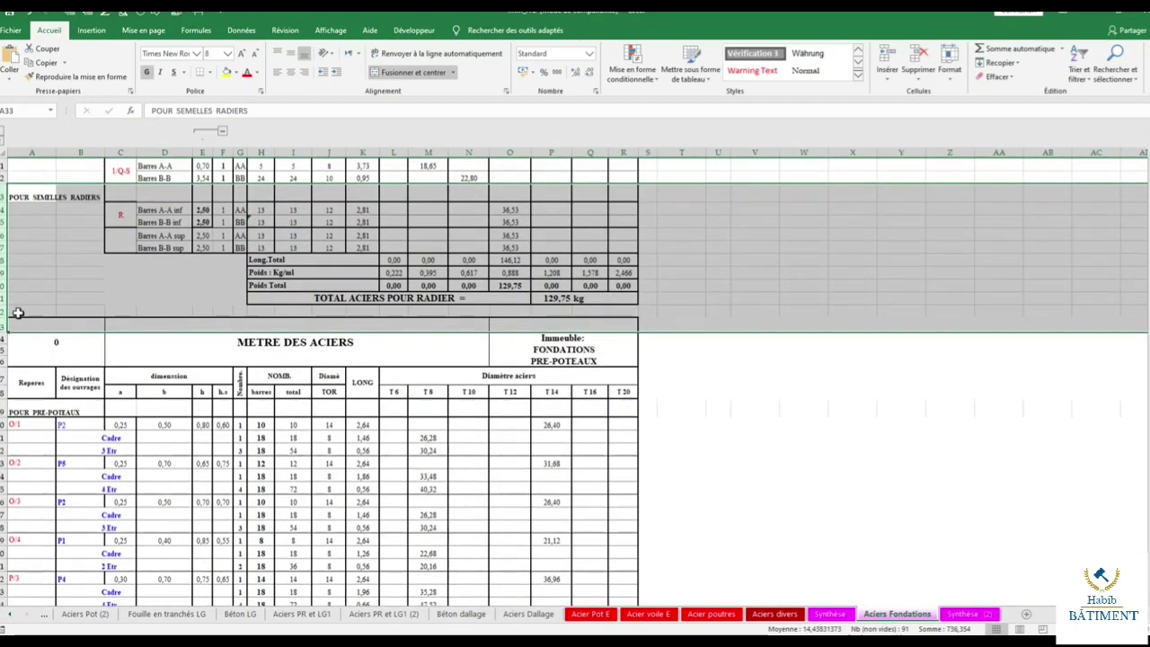
# Delete the radier, pre-poteaux and pre-voiles totals with the headers that follow them.
pyautogui.moveTo(4, 261); pyautogui.dragTo(15, 396)
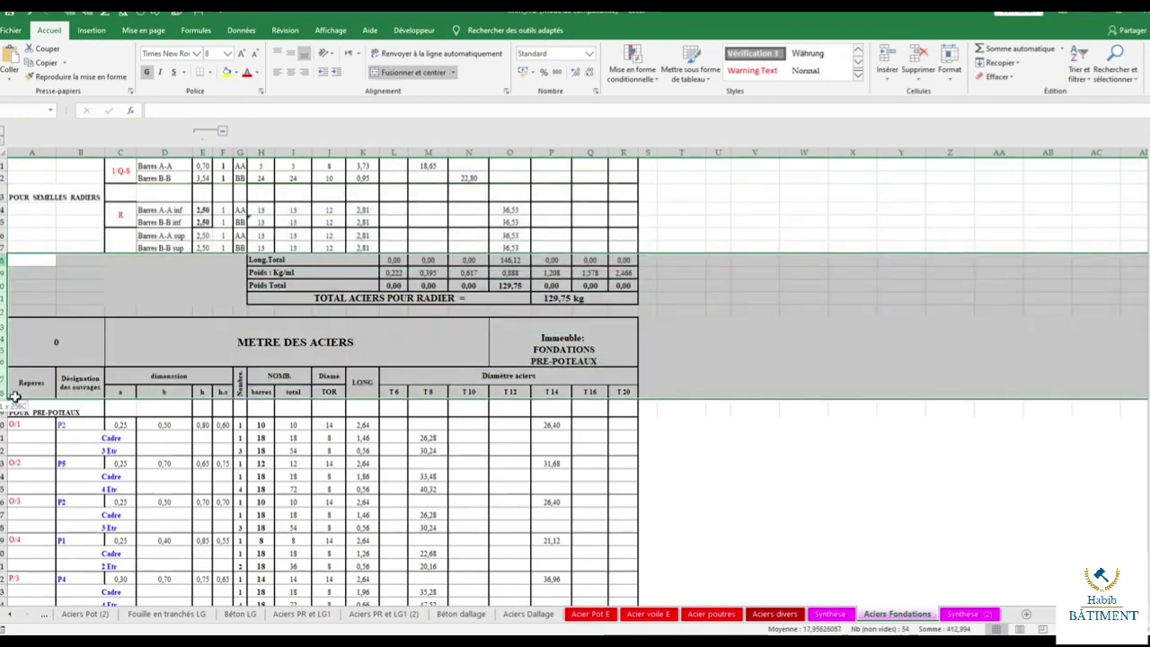
pyautogui.hotkey('ctrl', '-')
pyautogui.scroll(-5, 11, 400)
pyautogui.scroll(-2, 10, 400)
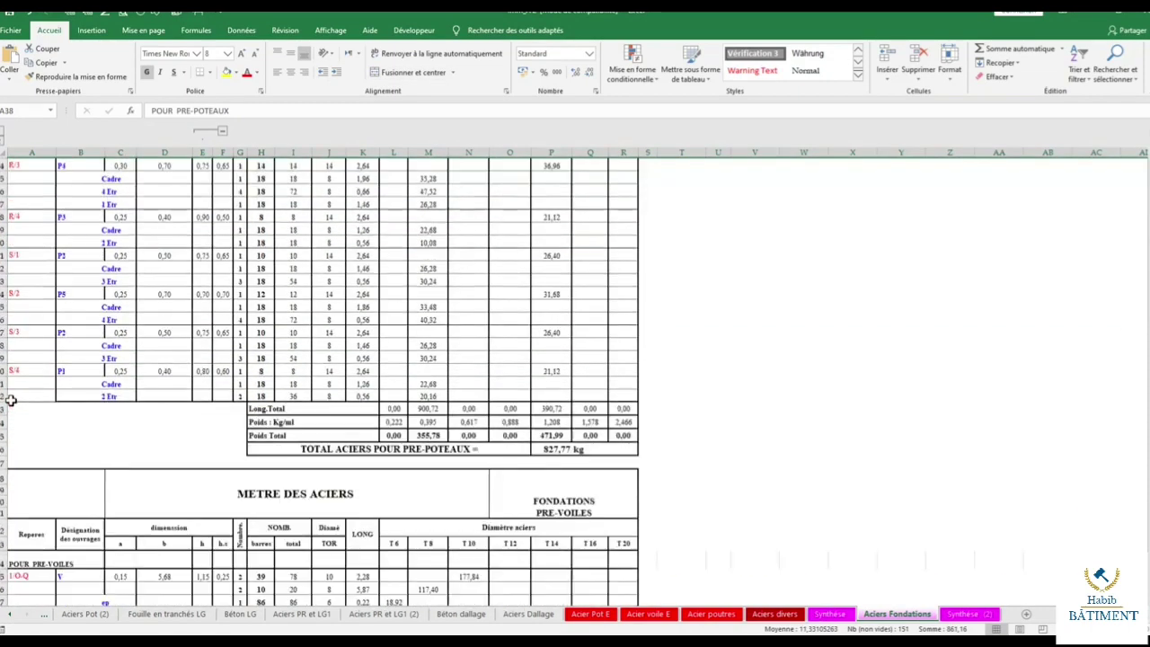
pyautogui.moveTo(4, 408); pyautogui.dragTo(7, 544)
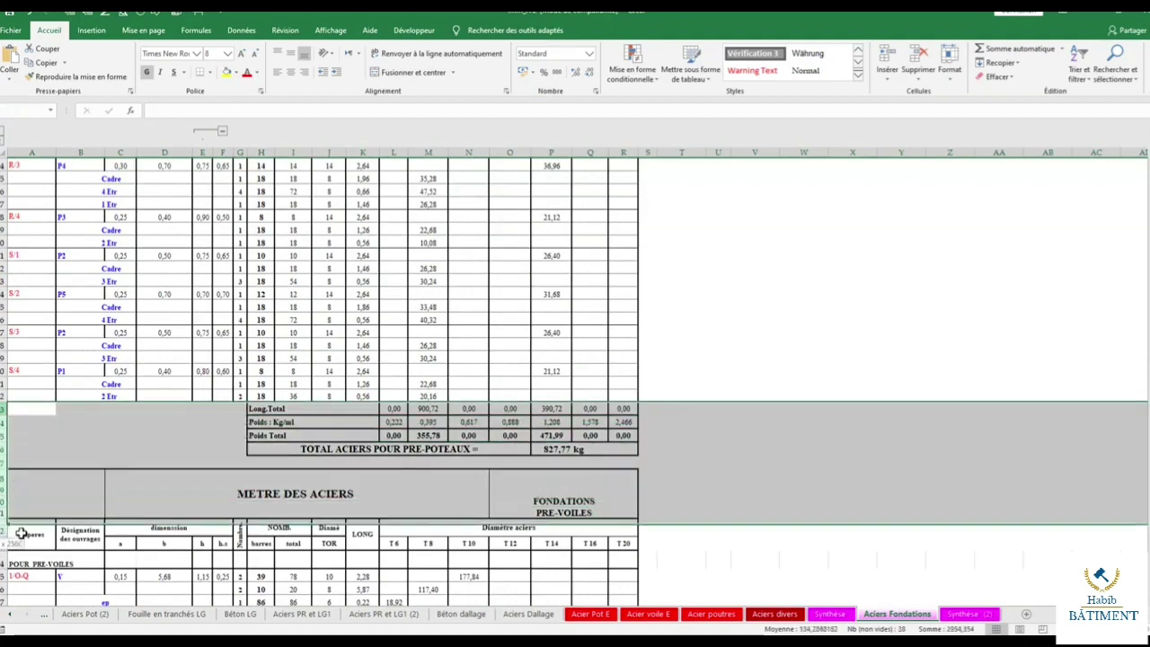
pyautogui.hotkey('ctrl', '-')
pyautogui.scroll(-5, 54, 500)
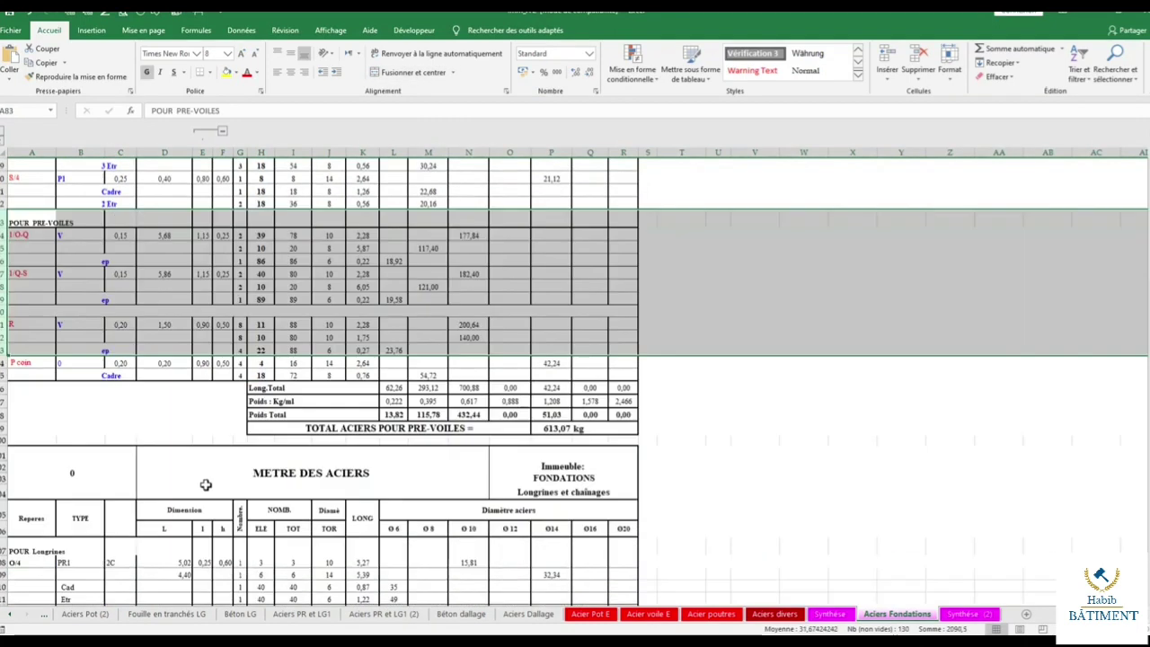
pyautogui.scroll(-1, 84, 349)
pyautogui.moveTo(12, 352); pyautogui.dragTo(57, 479)
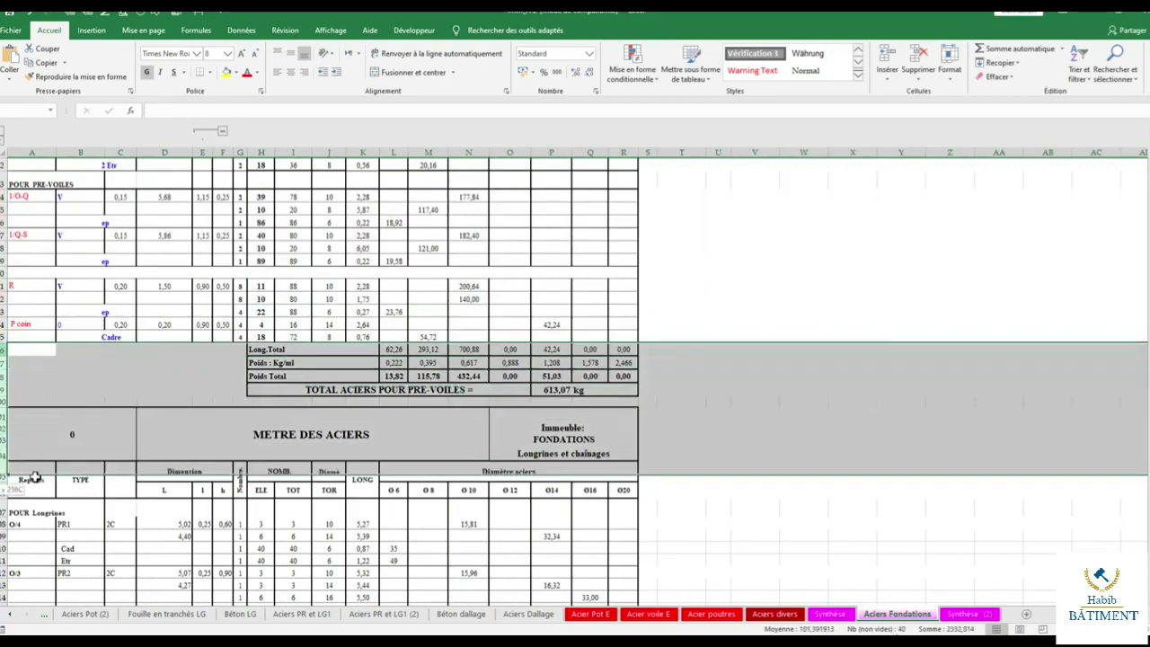
pyautogui.hotkey('ctrl', '-')
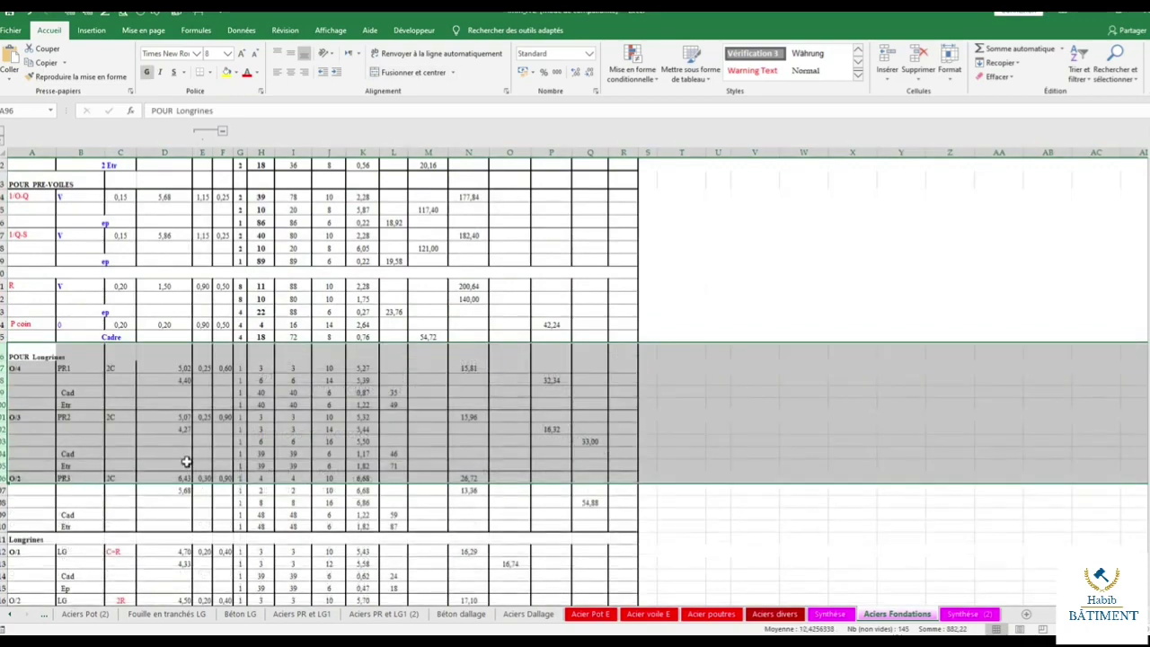
pyautogui.scroll(-3, 184, 461)
pyautogui.scroll(-3, 184, 462)
pyautogui.scroll(-8, 184, 460)
# Change L184 to =SOMME(L9:L183) and fill the Long.Total formula across to column R.
pyautogui.scroll(-8, 184, 460)
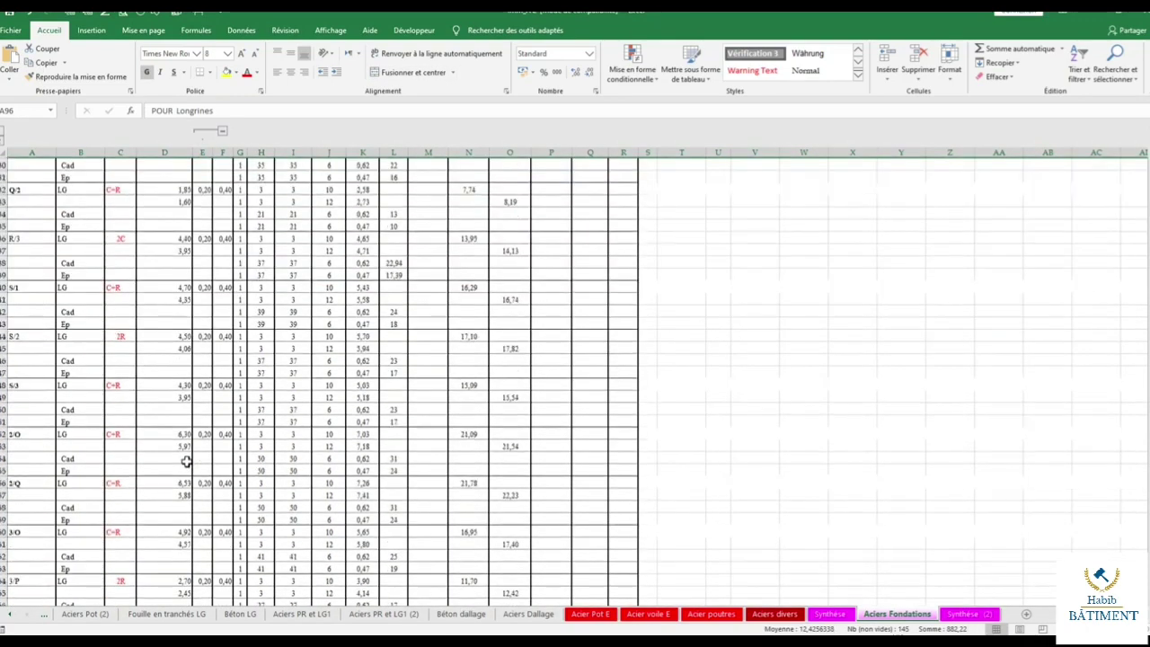
pyautogui.scroll(-9, 185, 461)
pyautogui.scroll(1, 187, 461)
pyautogui.scroll(2, 187, 462)
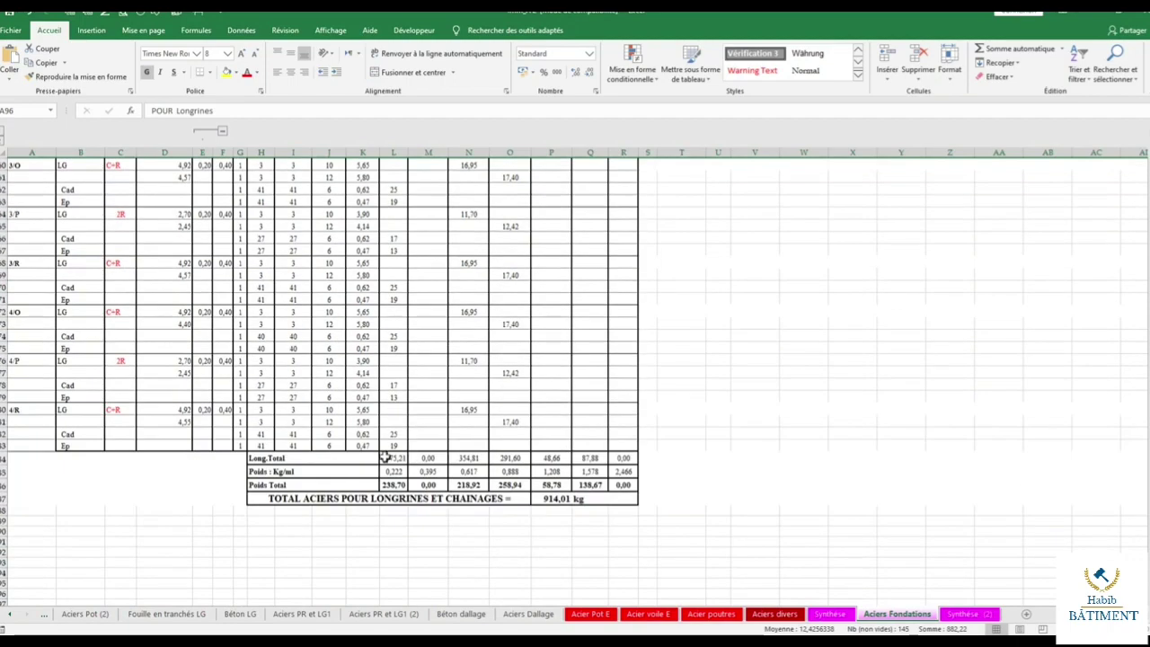
pyautogui.click(391, 458)
pyautogui.doubleClick(393, 458)
pyautogui.scroll(9, 398, 431)
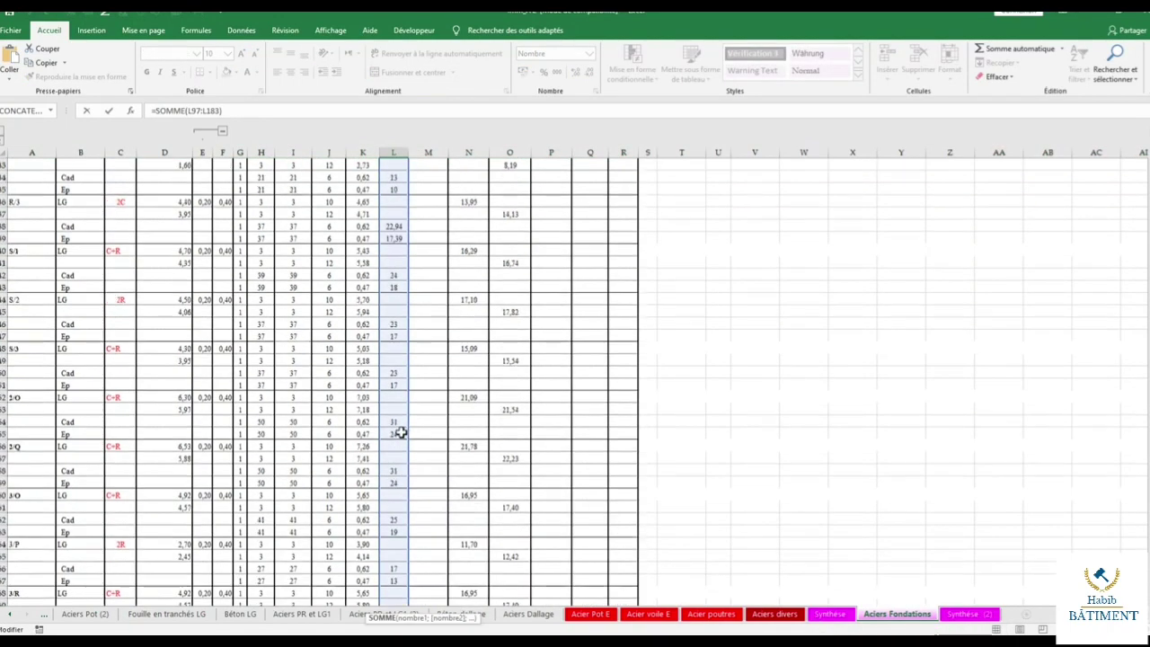
pyautogui.scroll(9, 398, 431)
pyautogui.scroll(9, 399, 399)
pyautogui.moveTo(407, 360)
pyautogui.mouseDown()
pyautogui.moveTo(409, 56)
pyautogui.moveTo(392, 280)
pyautogui.mouseUp()
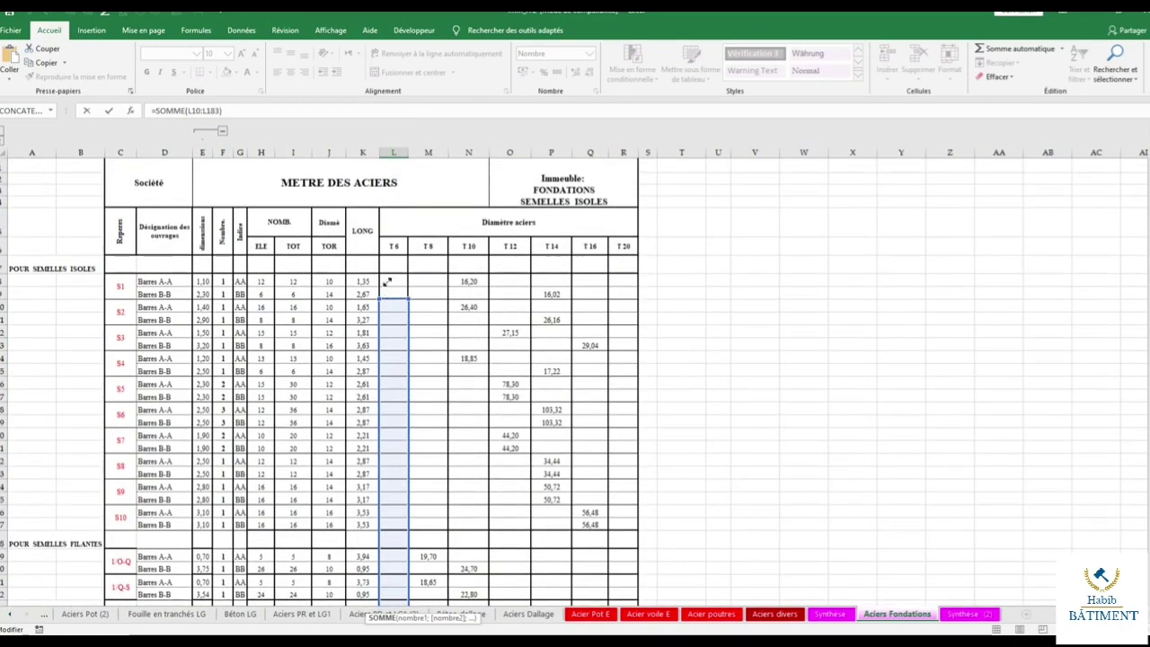
pyautogui.press('Return')
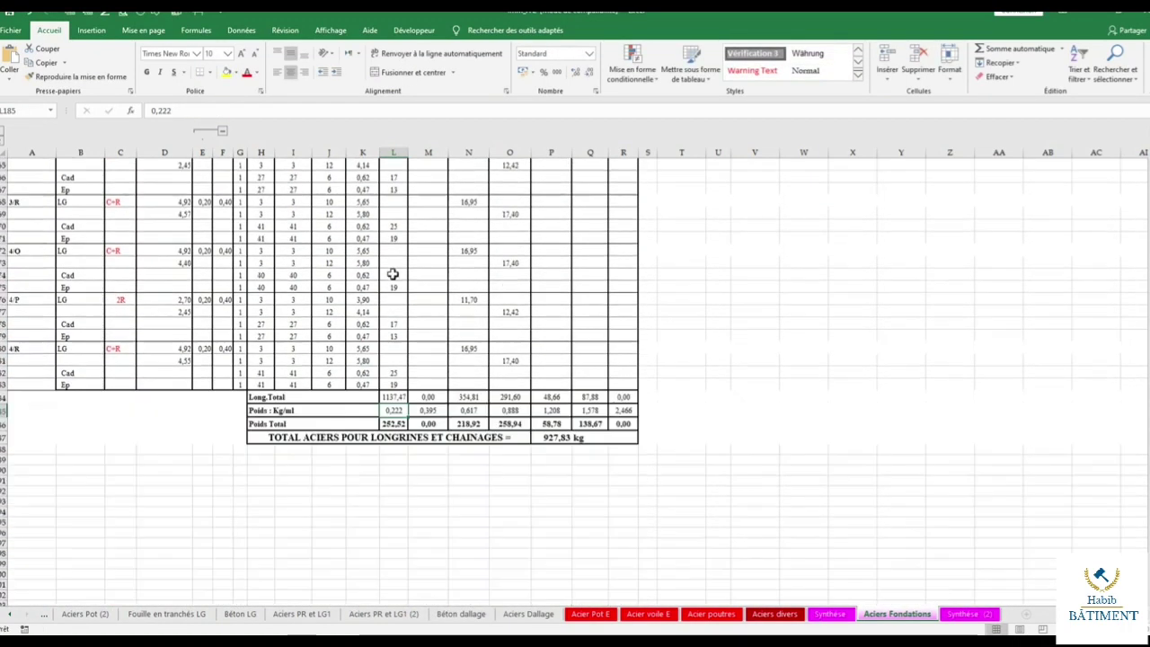
pyautogui.click(401, 396)
pyautogui.moveTo(409, 405); pyautogui.dragTo(626, 406)
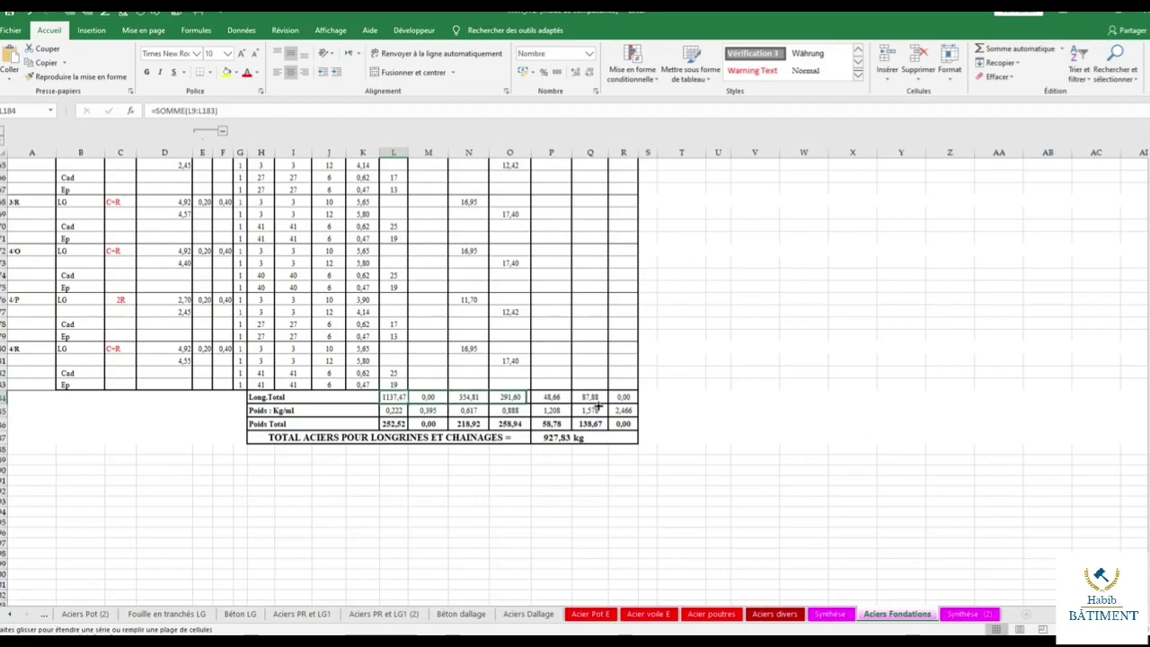
pyautogui.click(694, 409)
pyautogui.scroll(3, 275, 326)
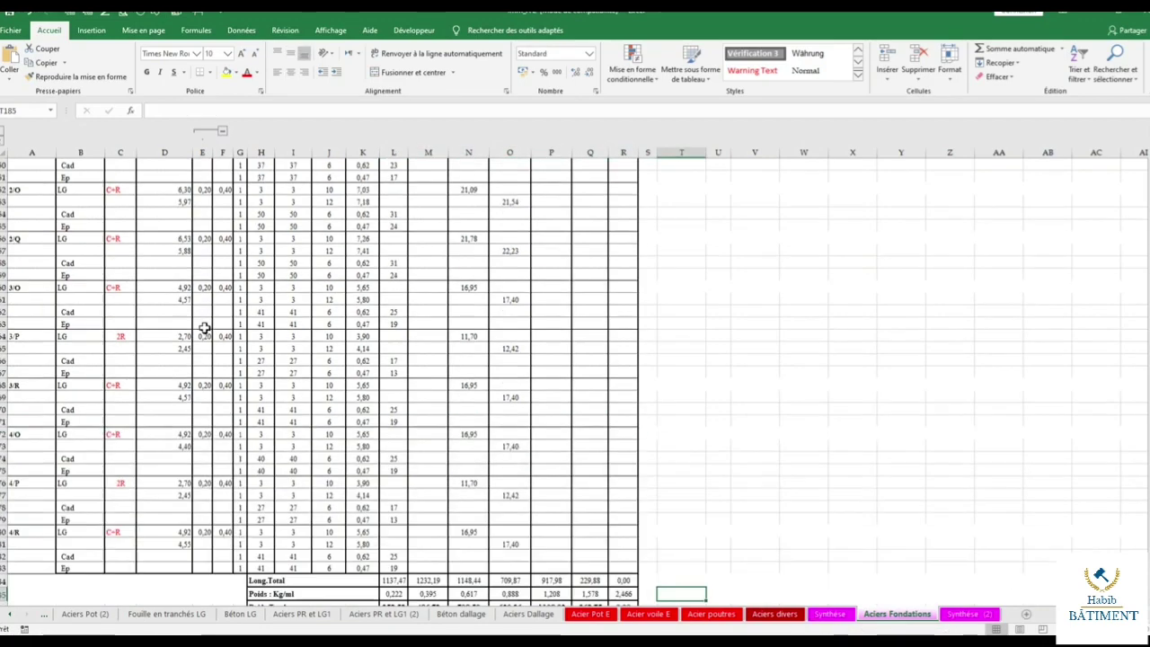
pyautogui.scroll(5, 275, 326)
pyautogui.scroll(5, 275, 326)
pyautogui.scroll(5, 204, 326)
# Give the POUR SEMELLES ISOLES heading row A7:R7 a yellow fill and thick outside border.
pyautogui.scroll(7, 203, 327)
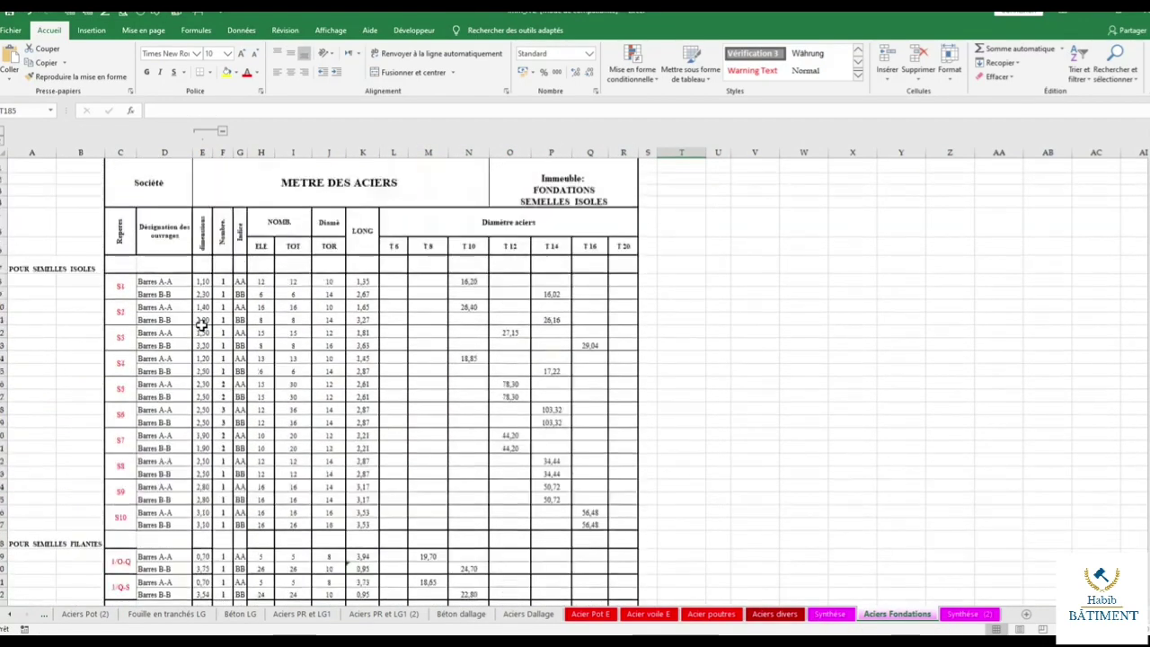
pyautogui.moveTo(29, 270); pyautogui.dragTo(597, 262)
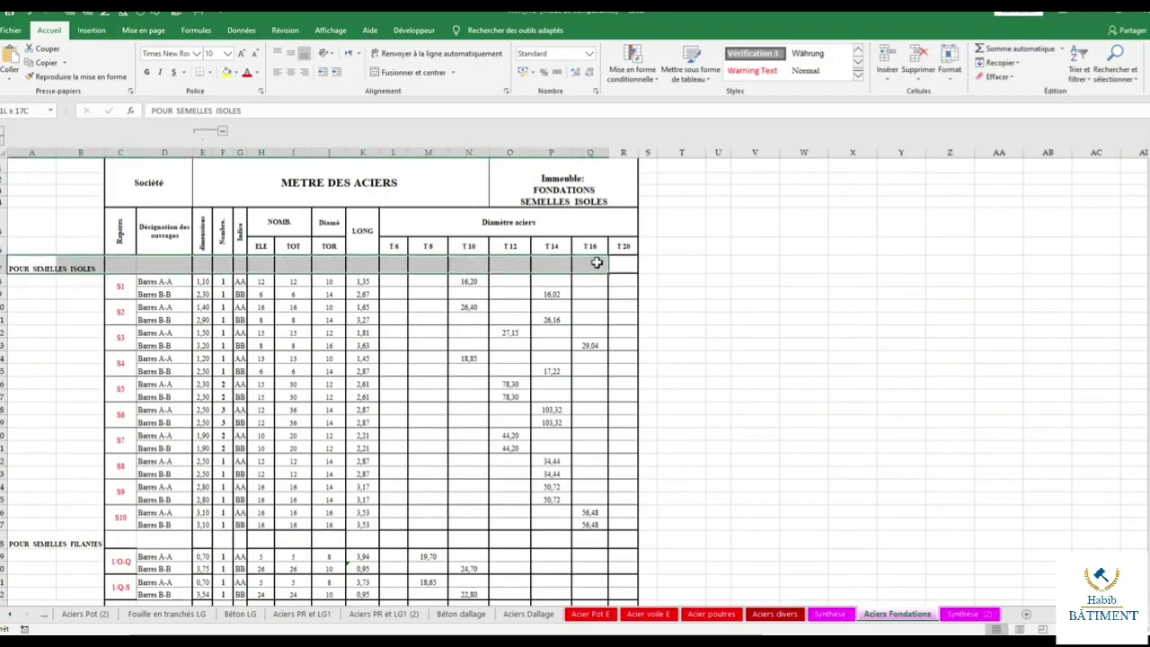
pyautogui.scroll(-6, 133, 330)
pyautogui.scroll(-6, 133, 328)
pyautogui.scroll(-2, 133, 326)
pyautogui.scroll(3, 109, 300)
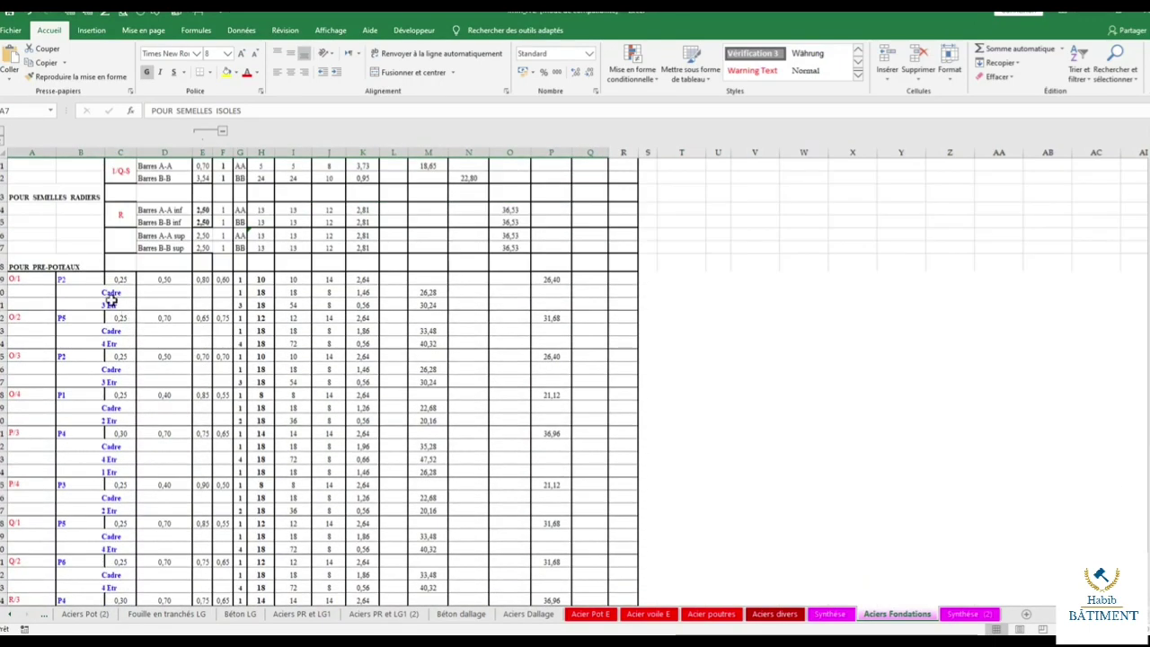
pyautogui.scroll(5, 27, 280)
pyautogui.scroll(5, 81, 290)
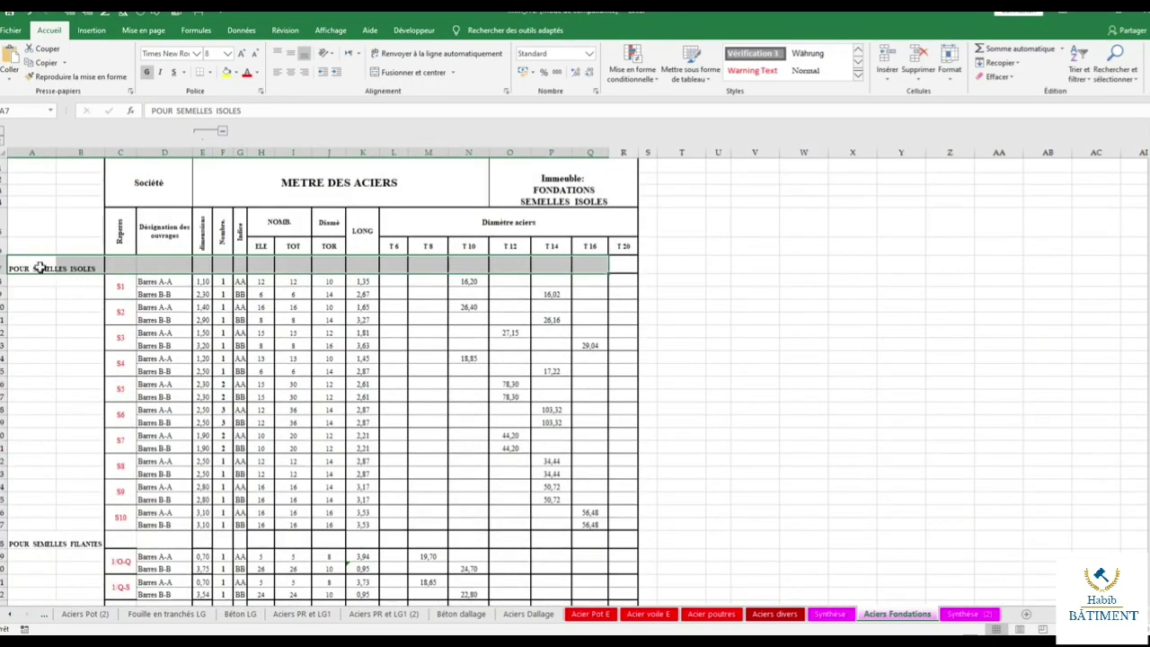
pyautogui.moveTo(40, 268); pyautogui.dragTo(633, 266)
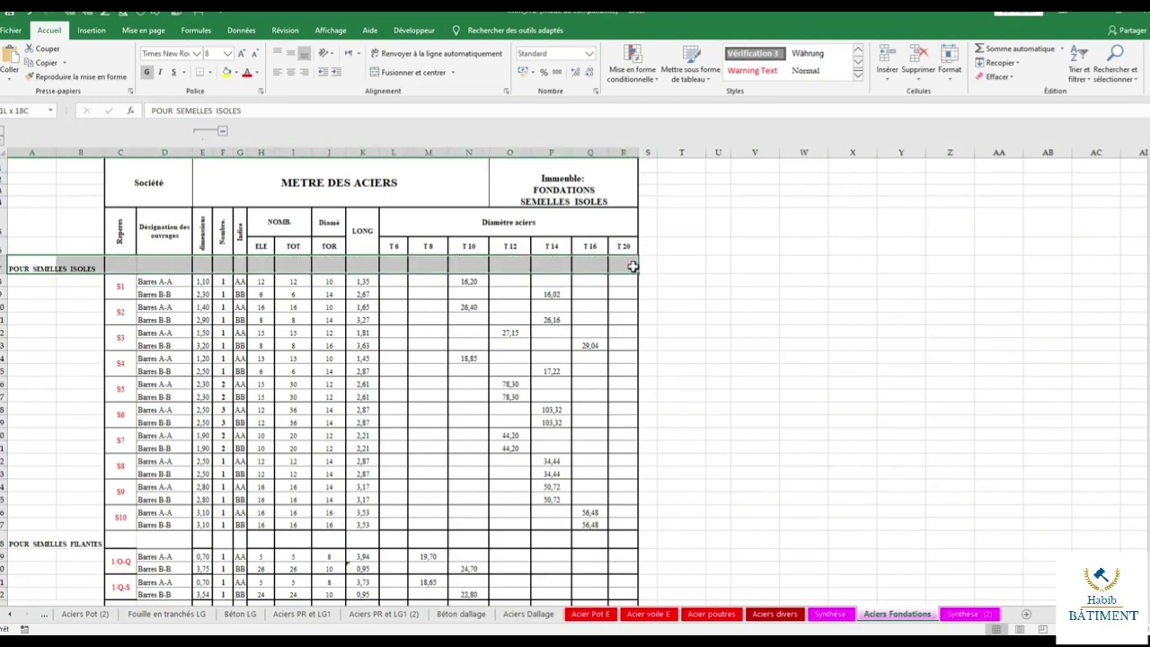
pyautogui.click(222, 75)
pyautogui.click(210, 72)
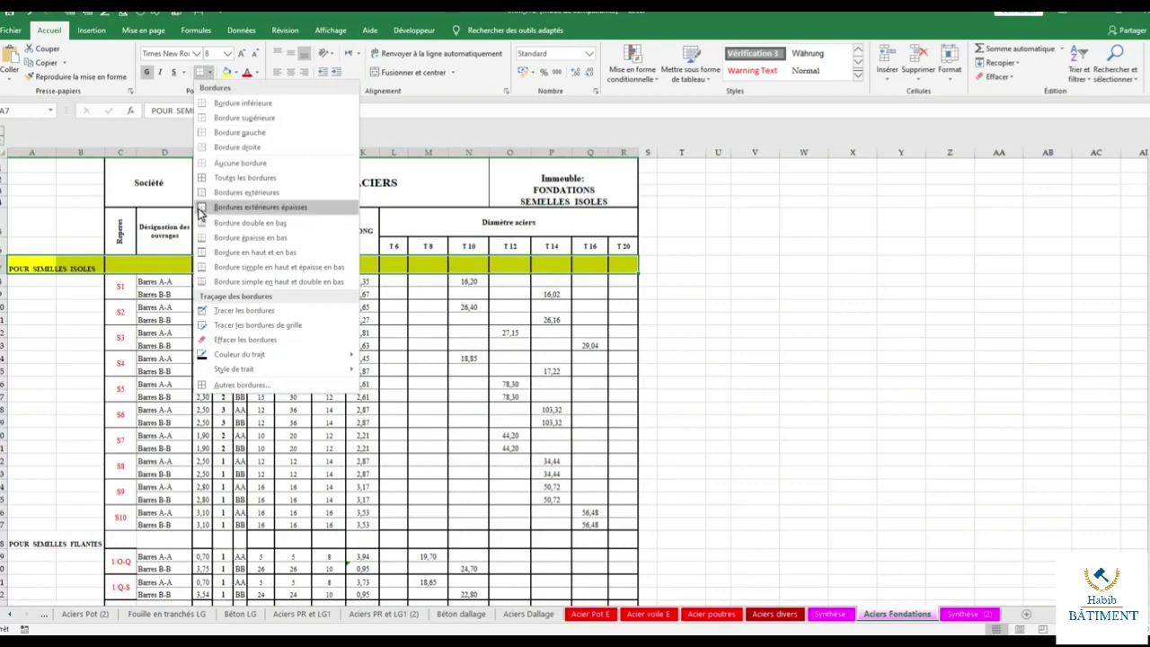
pyautogui.click(270, 207)
# Copy that heading format onto the FILANTES, RADIERS, PRE-POTEAUX, PRE-VOILES and Longrines rows.
pyautogui.click(36, 79)
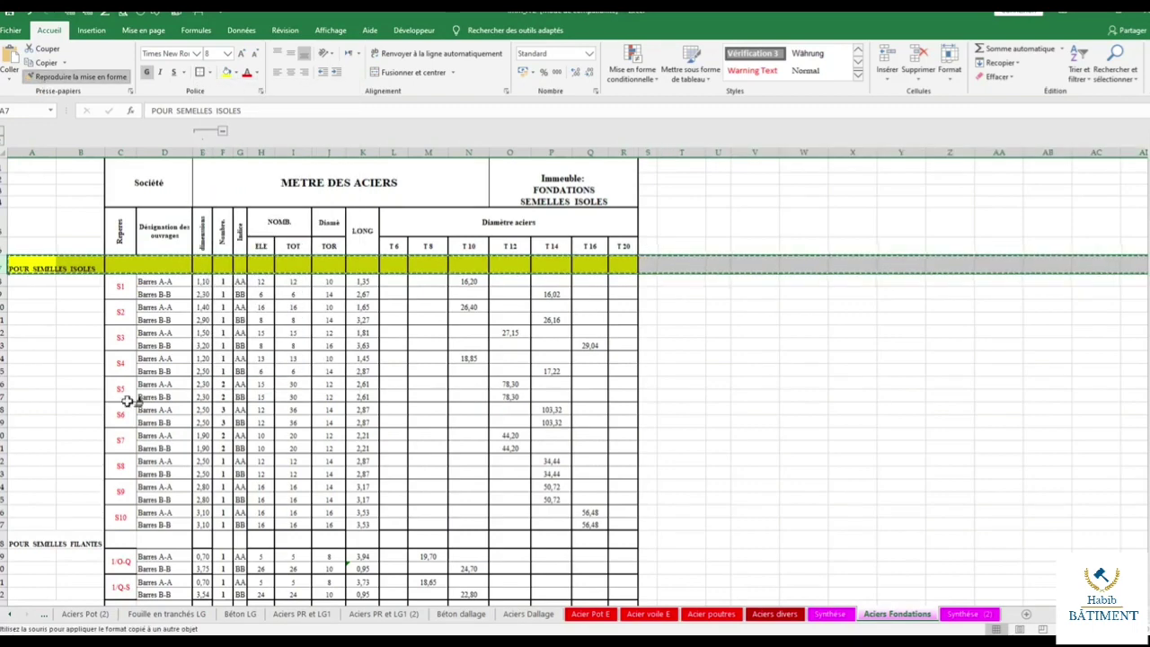
pyautogui.scroll(-4, 123, 423)
pyautogui.click(8, 401)
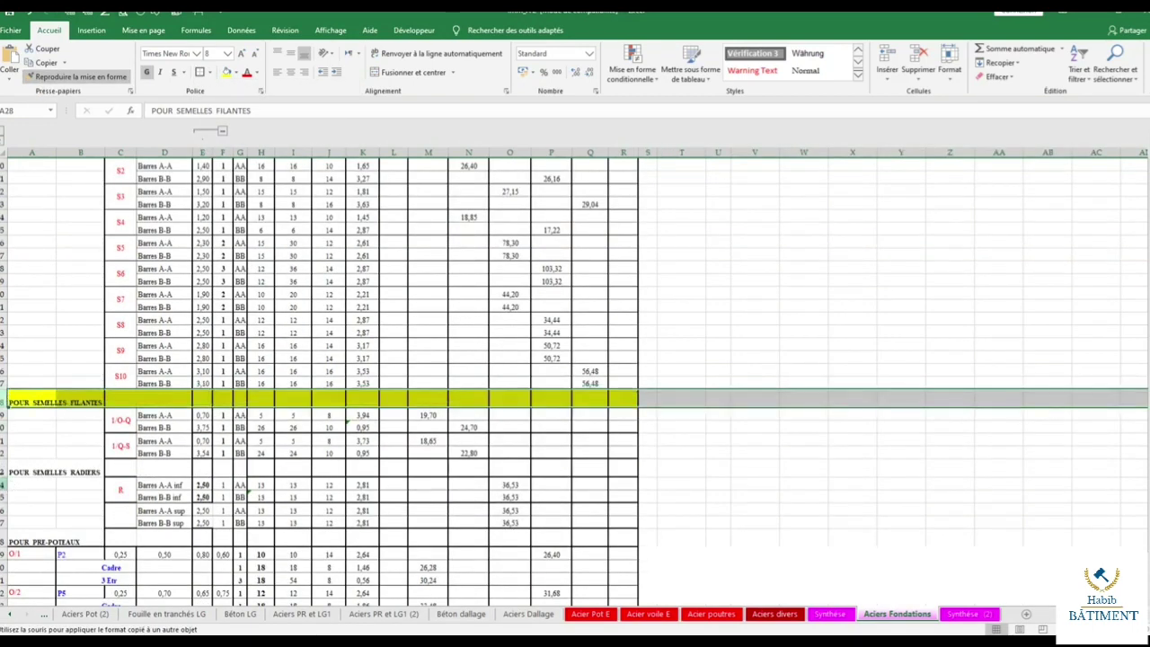
pyautogui.click(7, 471)
pyautogui.scroll(-4, 102, 411)
pyautogui.click(5, 388)
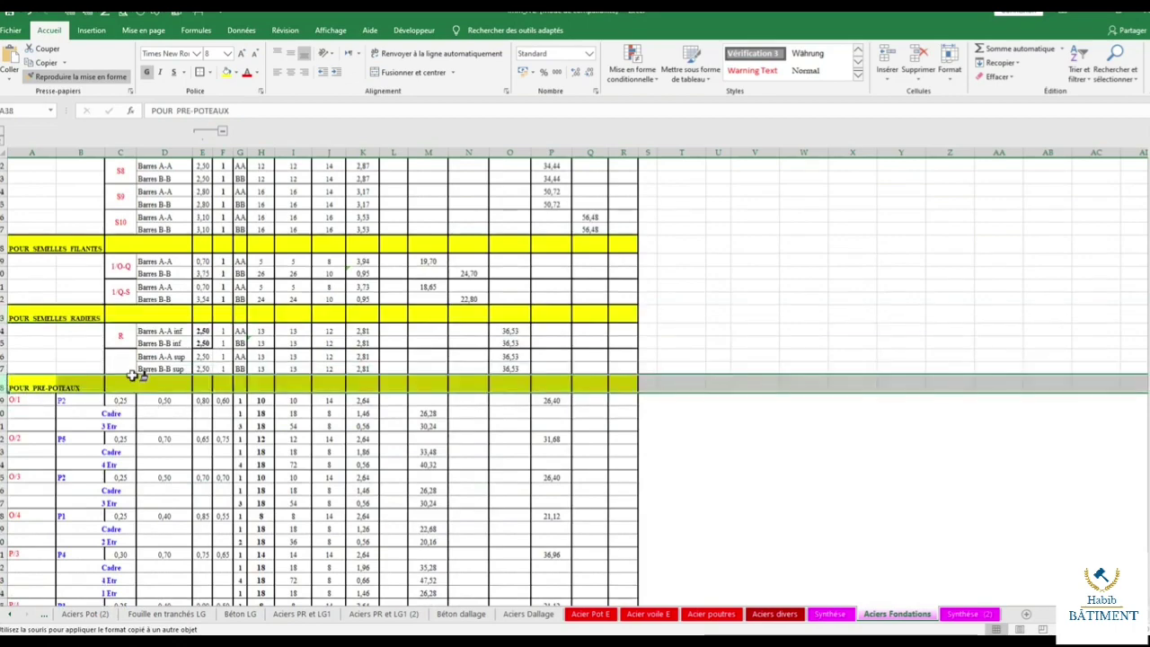
pyautogui.scroll(-5, 134, 375)
pyautogui.scroll(-5, 117, 380)
pyautogui.click(8, 412)
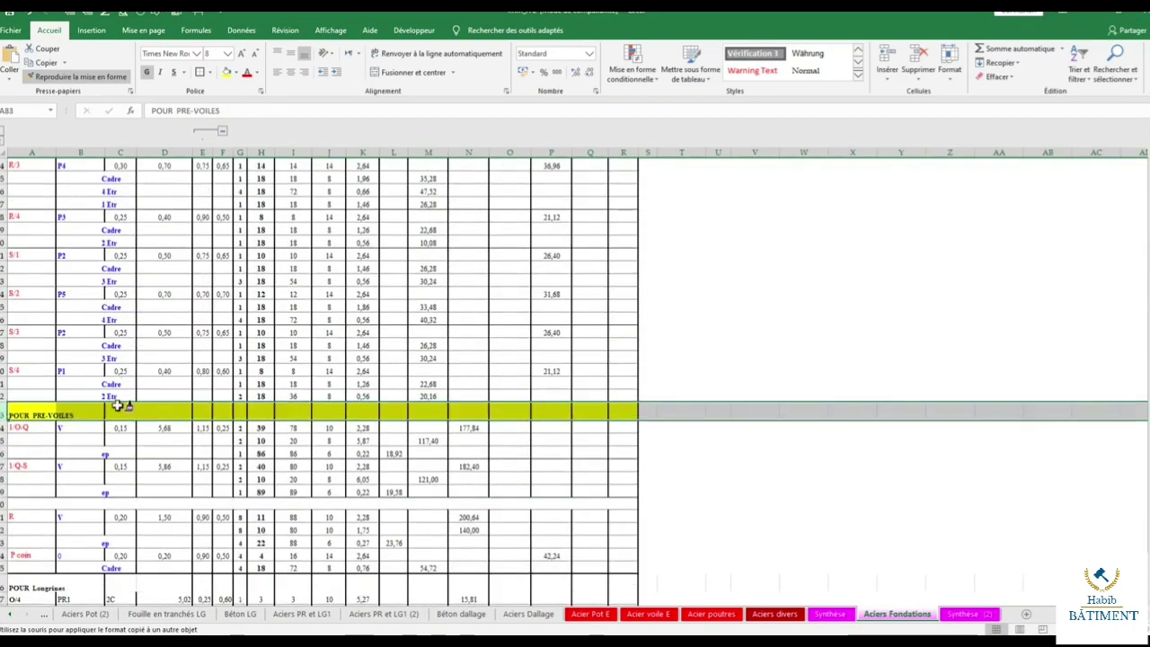
pyautogui.scroll(-5, 112, 406)
pyautogui.click(8, 396)
pyautogui.scroll(-5, 85, 417)
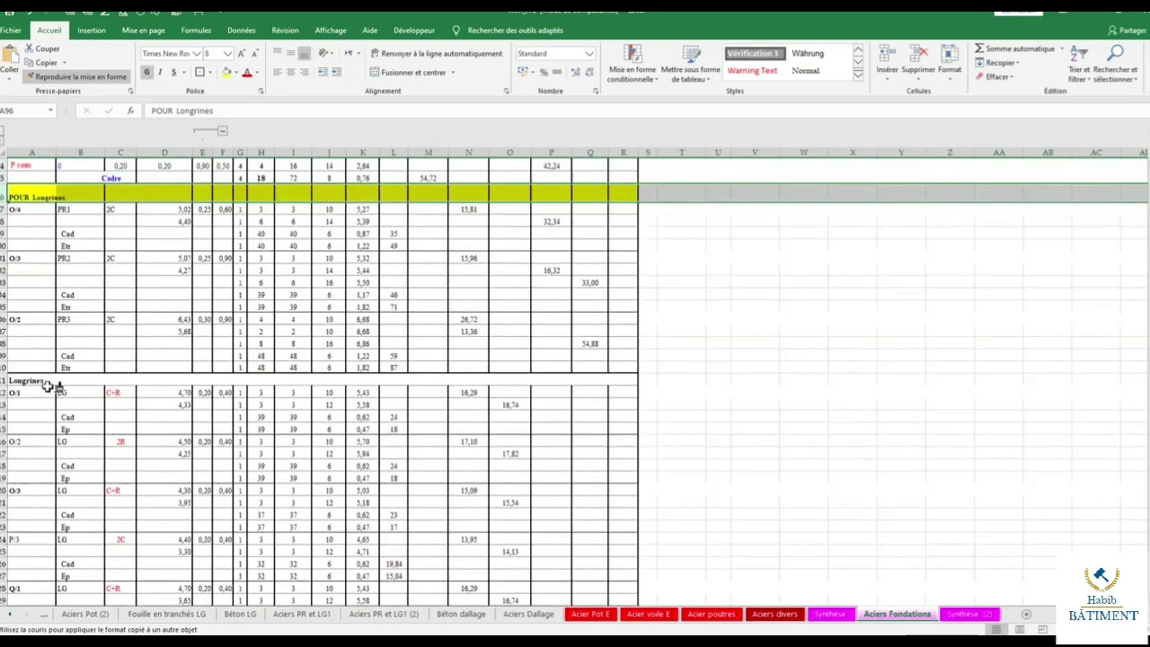
pyautogui.click(4, 380)
pyautogui.scroll(-19, 72, 406)
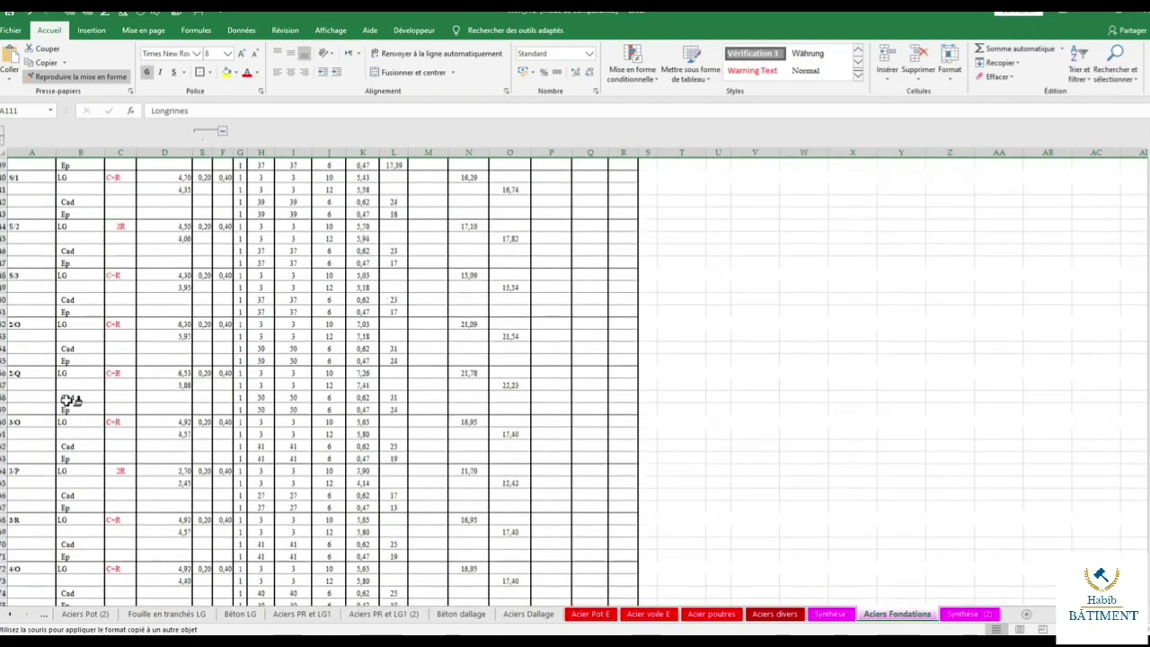
pyautogui.scroll(15, 342, 398)
pyautogui.scroll(15, 342, 398)
pyautogui.scroll(15, 342, 398)
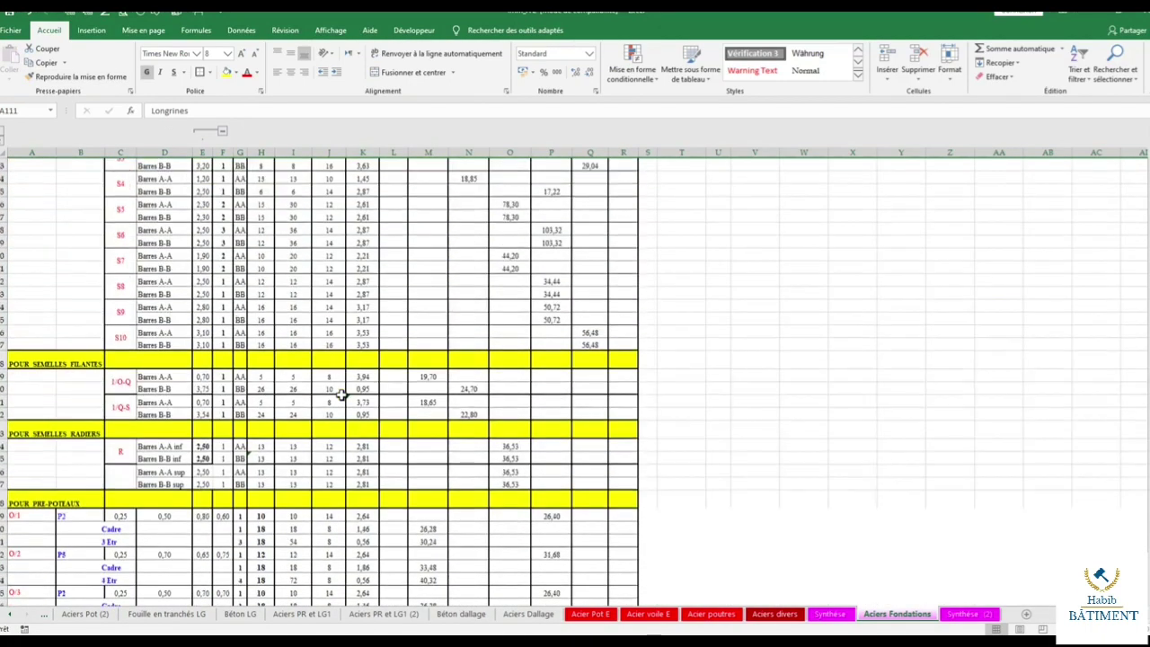
pyautogui.scroll(15, 342, 395)
pyautogui.click(54, 267)
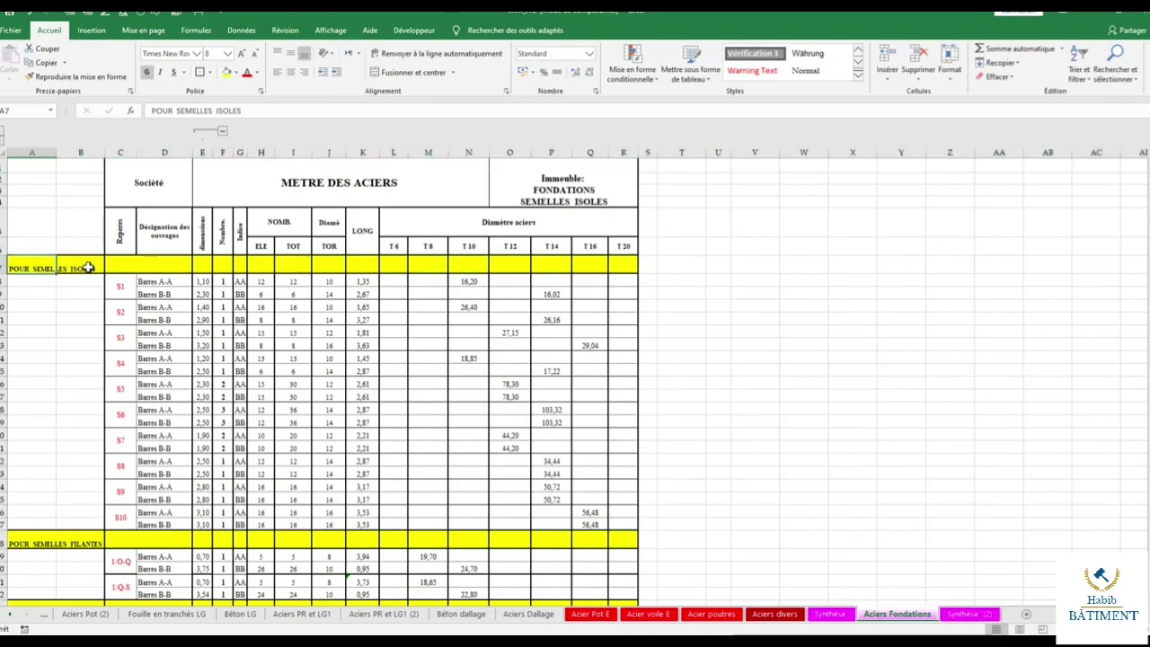
pyautogui.scroll(-5, 325, 358)
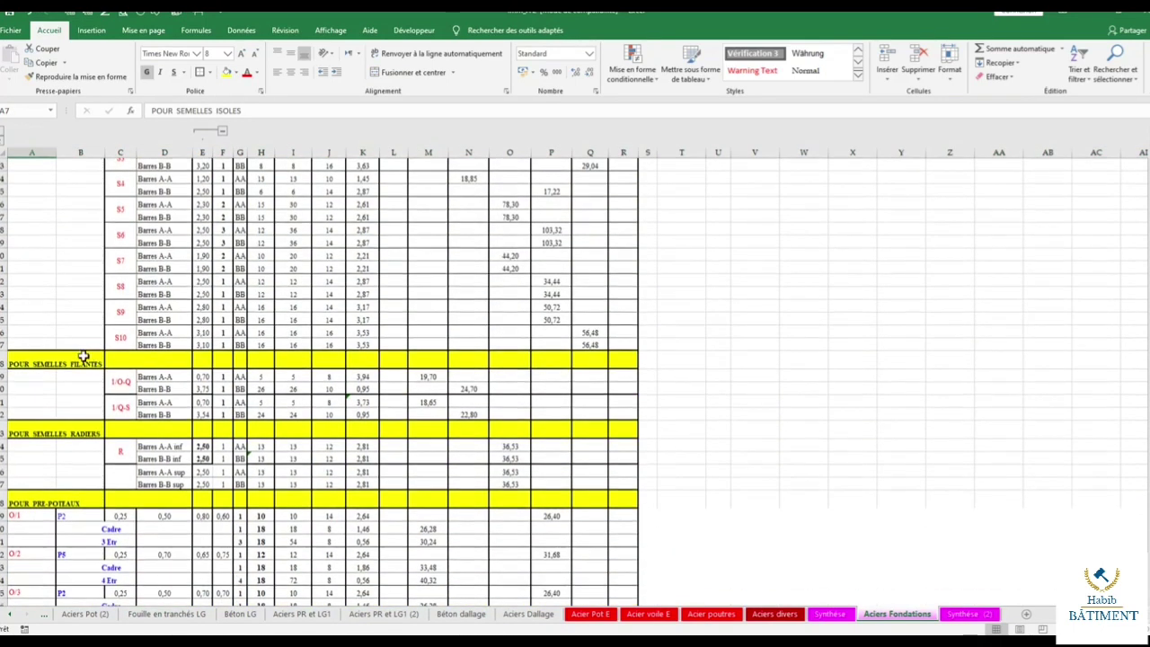
pyautogui.scroll(-3, 114, 363)
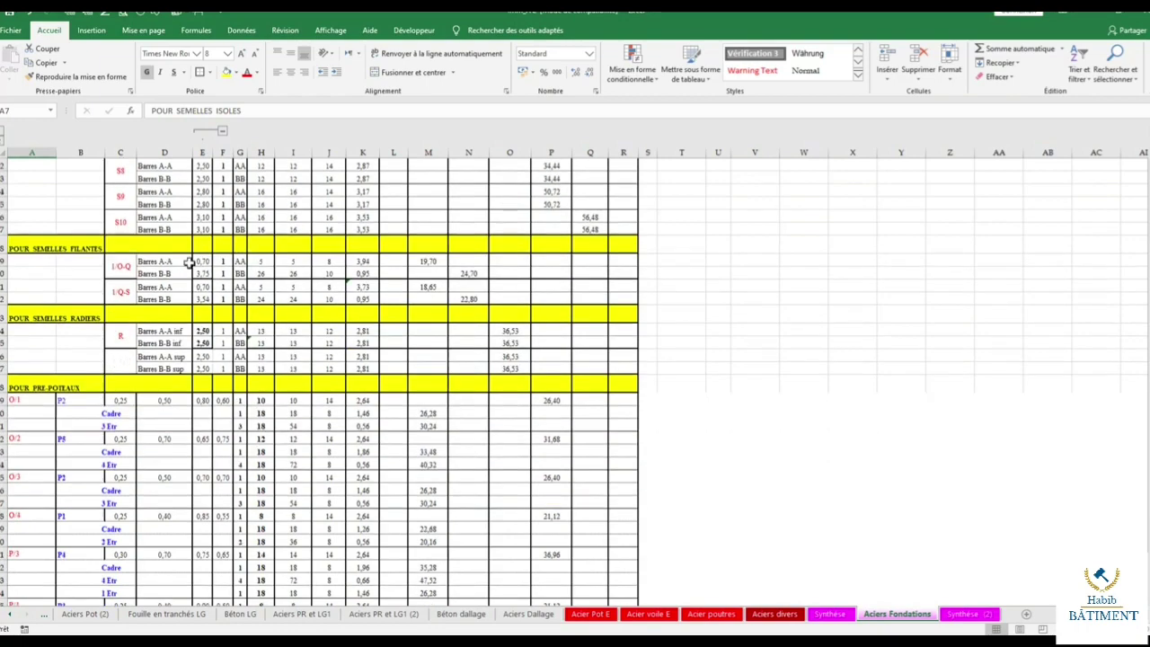
pyautogui.scroll(-5, 239, 333)
pyautogui.scroll(-5, 239, 334)
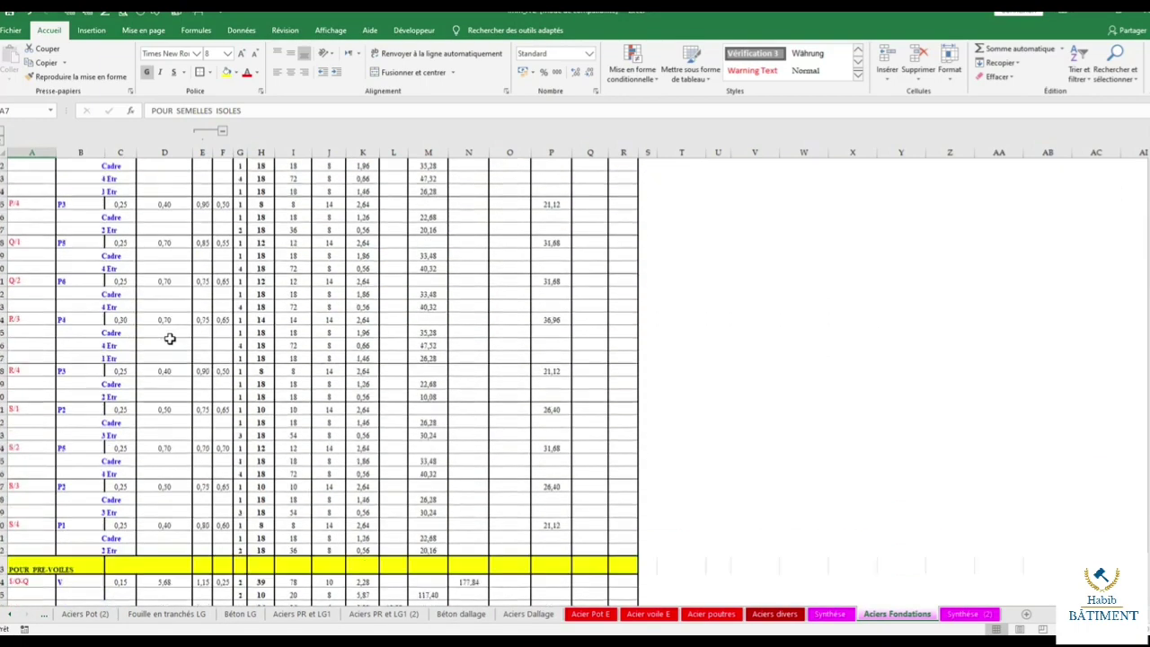
pyautogui.scroll(-5, 449, 462)
pyautogui.scroll(-5, 340, 456)
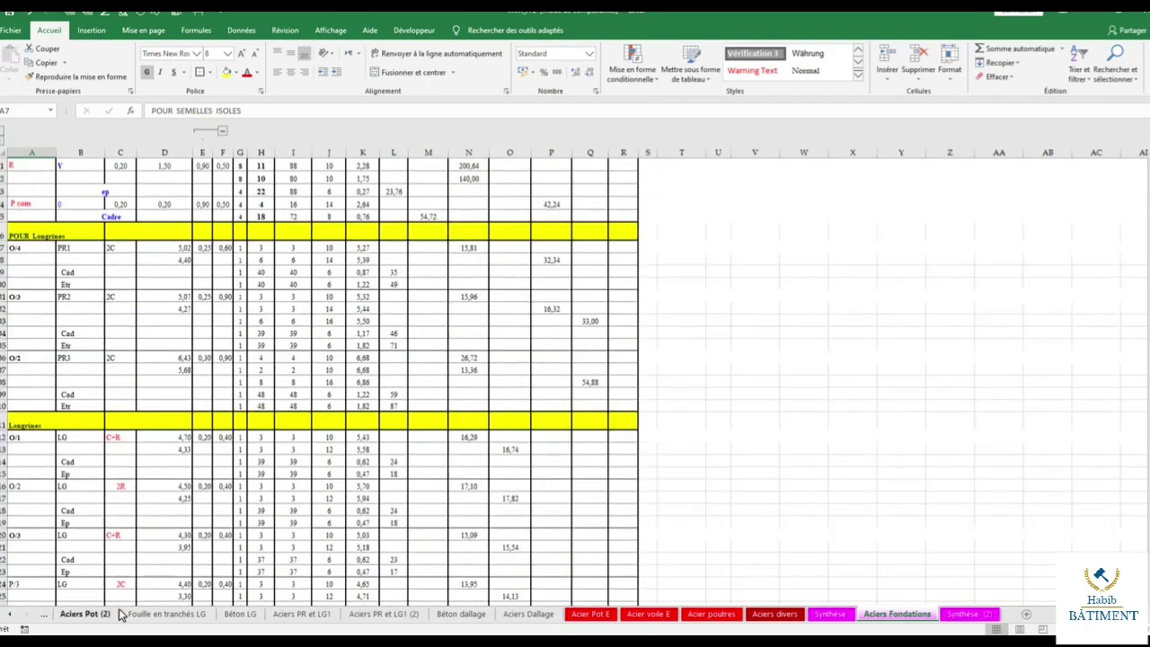
pyautogui.scroll(-6, 159, 555)
pyautogui.scroll(-3, 287, 498)
pyautogui.scroll(-2, 287, 495)
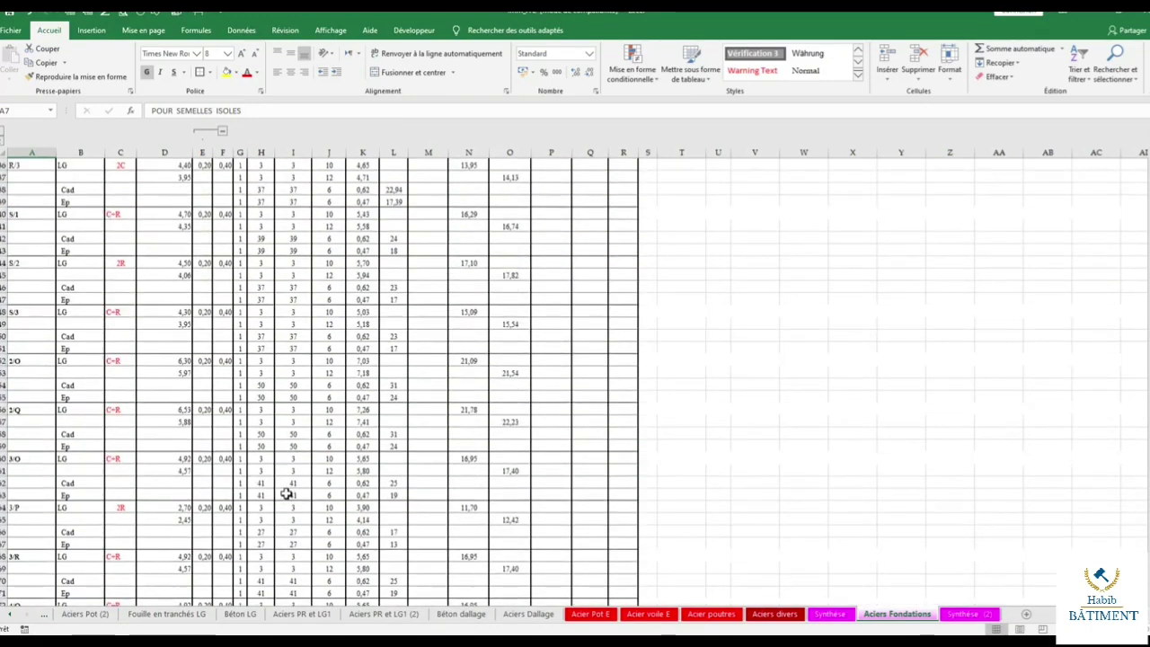
pyautogui.scroll(-3, 285, 493)
pyautogui.scroll(-4, 286, 493)
pyautogui.scroll(-4, 286, 490)
pyautogui.scroll(3, 292, 485)
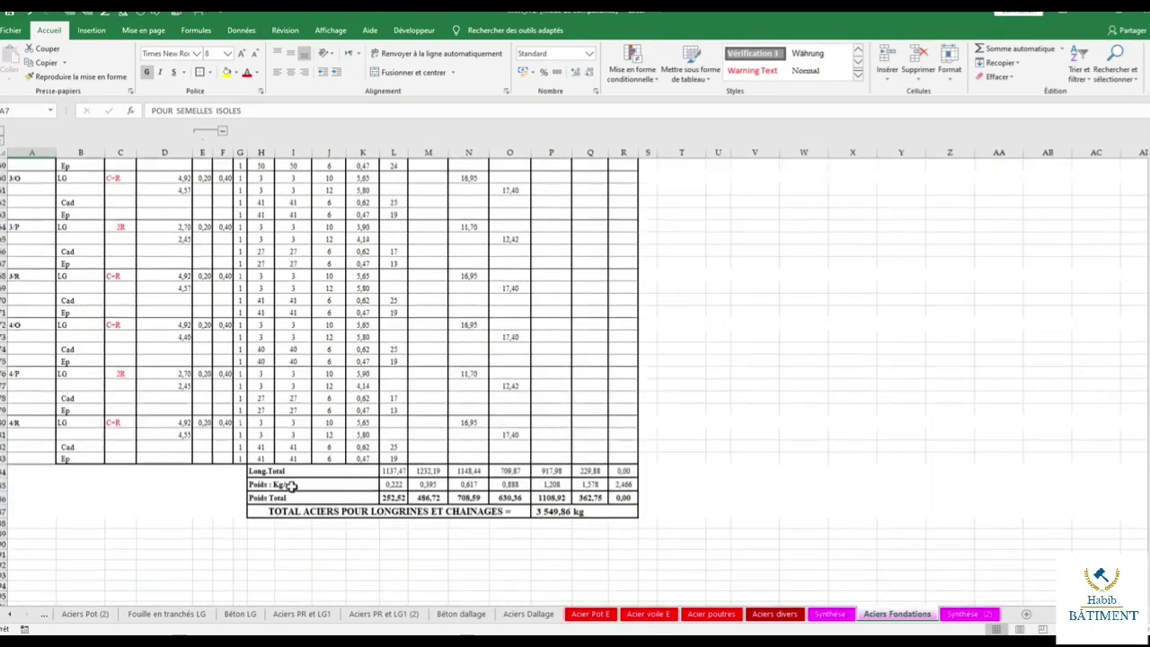
pyautogui.scroll(5, 292, 485)
pyautogui.scroll(5, 333, 470)
pyautogui.scroll(5, 333, 470)
pyautogui.scroll(4, 272, 368)
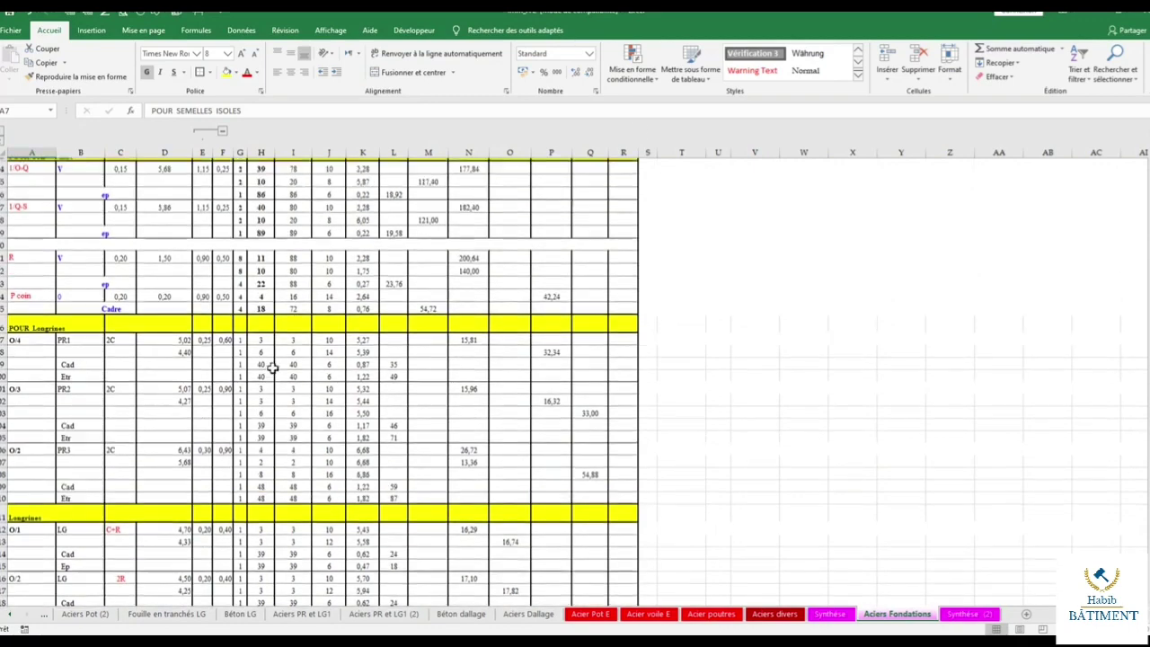
pyautogui.scroll(-5, 296, 395)
pyautogui.scroll(-5, 432, 440)
pyautogui.scroll(8, 170, 270)
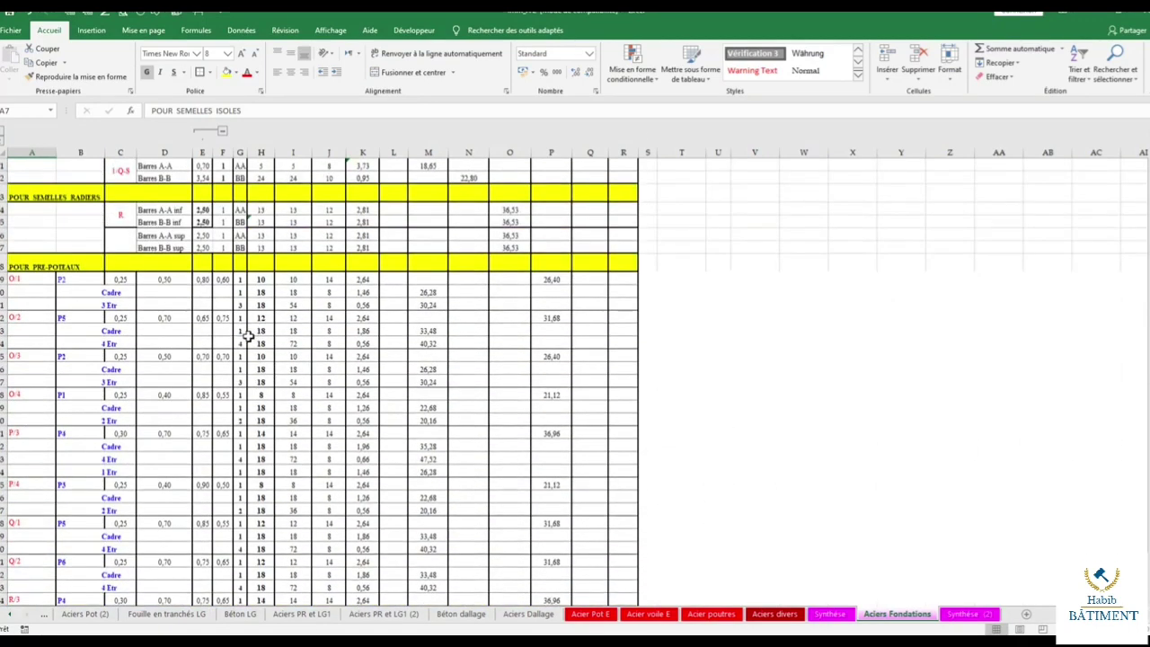
pyautogui.scroll(2, 314, 350)
pyautogui.scroll(3, 490, 199)
pyautogui.scroll(2, 177, 339)
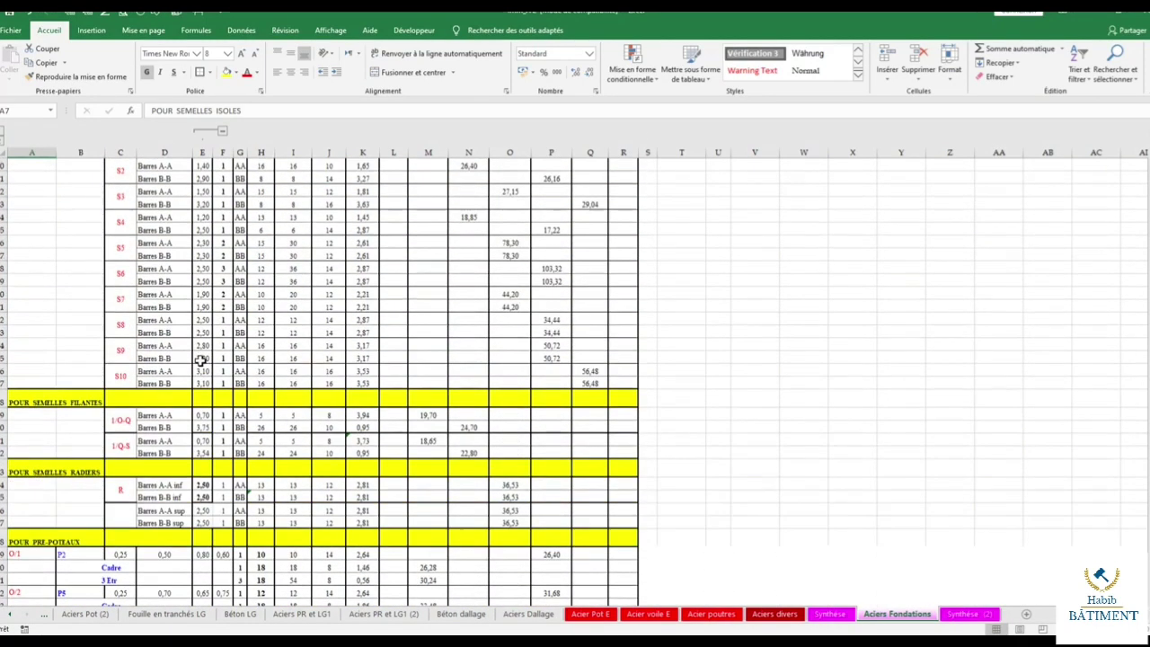
pyautogui.hscroll(1, 229, 310)
pyautogui.scroll(4, 242, 316)
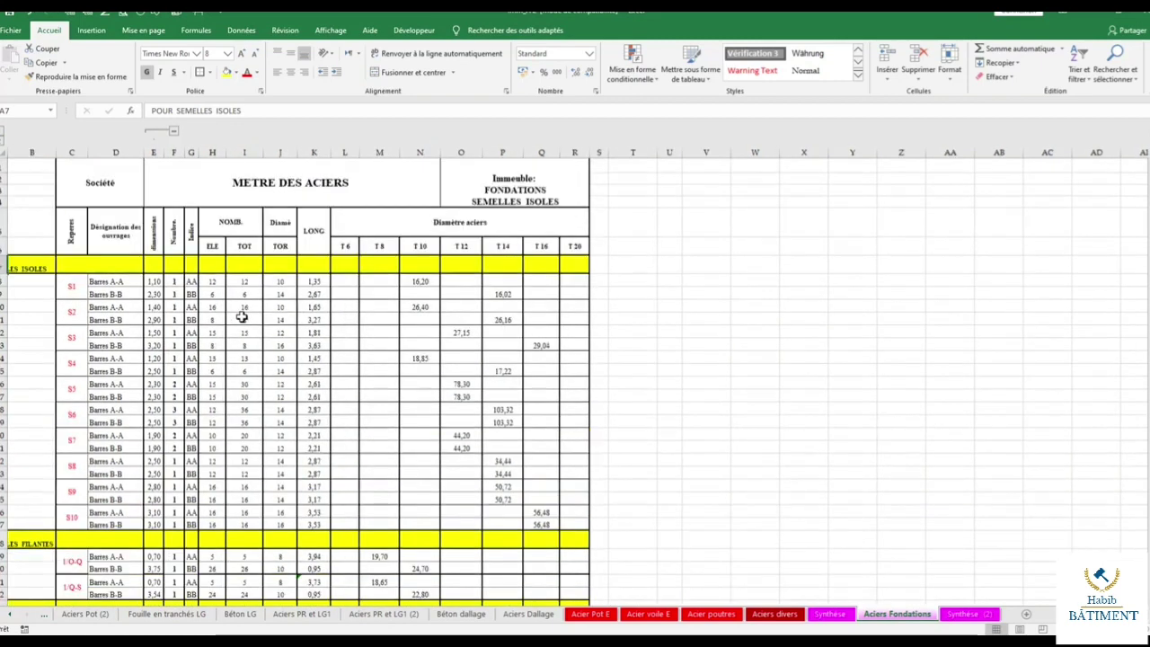
pyautogui.click(744, 398)
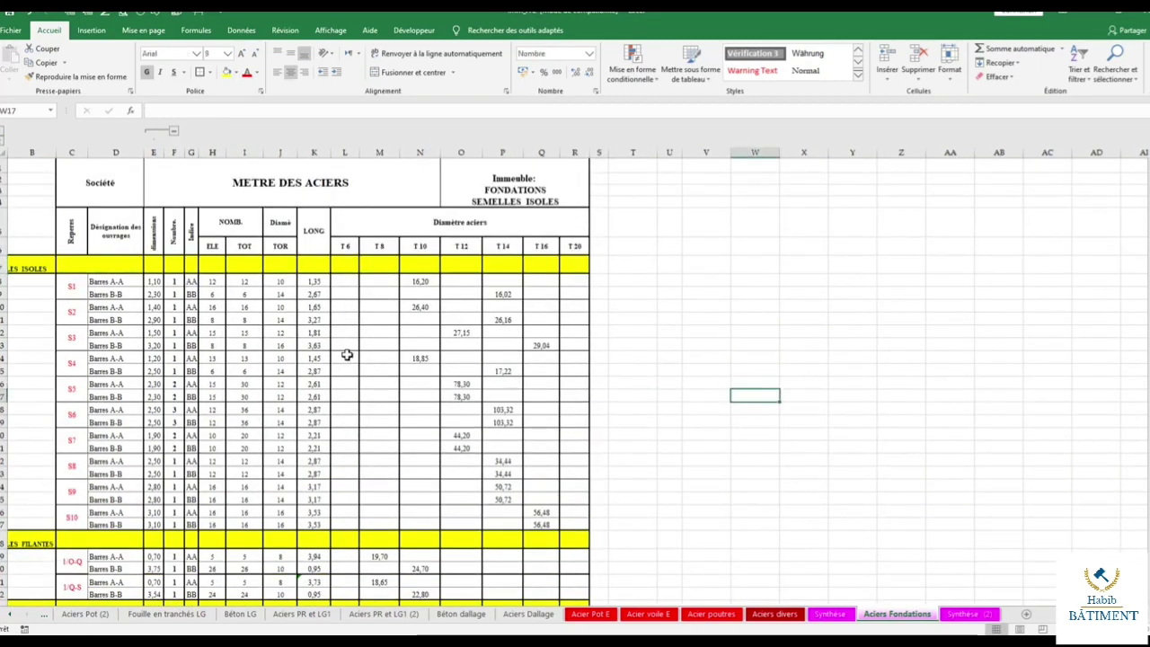
# Link item 106's quantity in F194 to the Aciers Fondations TOTAL ACIERS, 3 549,86 kg.
pyautogui.click(966, 614)
pyautogui.moveTo(81, 368); pyautogui.dragTo(462, 455)
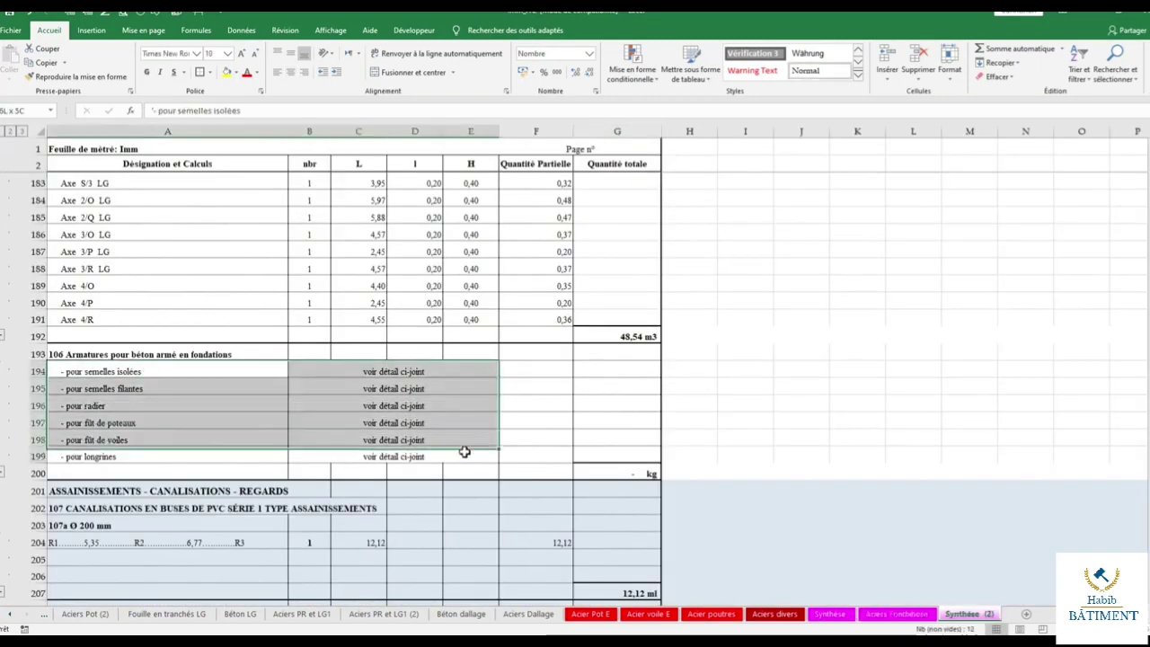
pyautogui.doubleClick(533, 367)
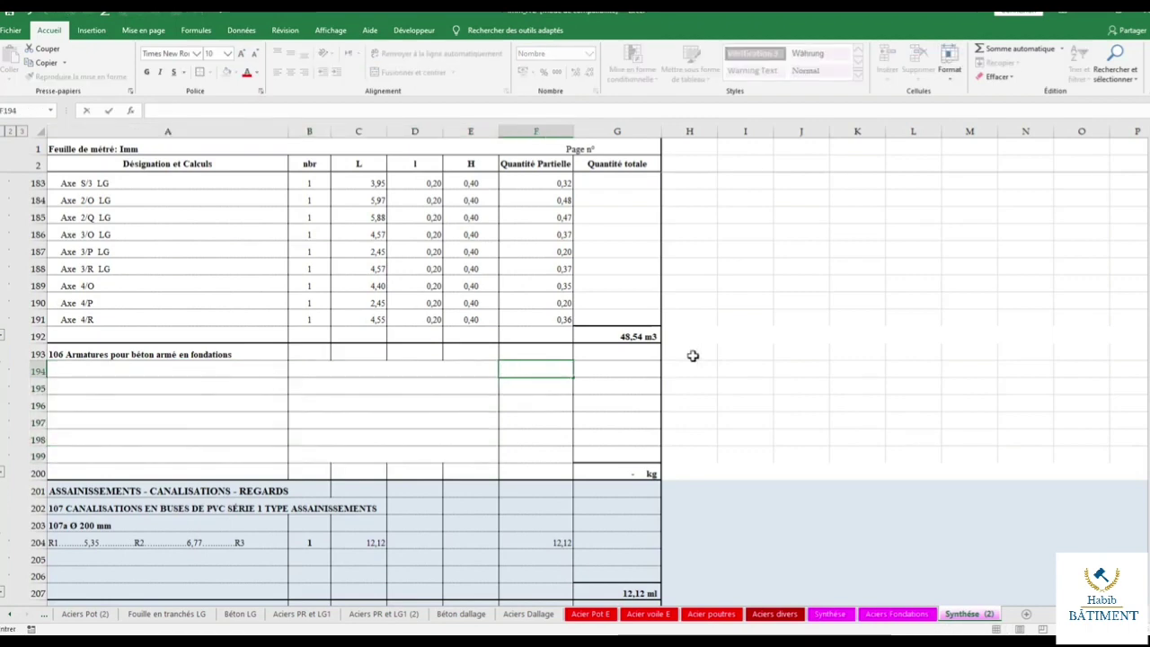
pyautogui.write('=')
pyautogui.click(883, 618)
pyautogui.scroll(-5, 452, 464)
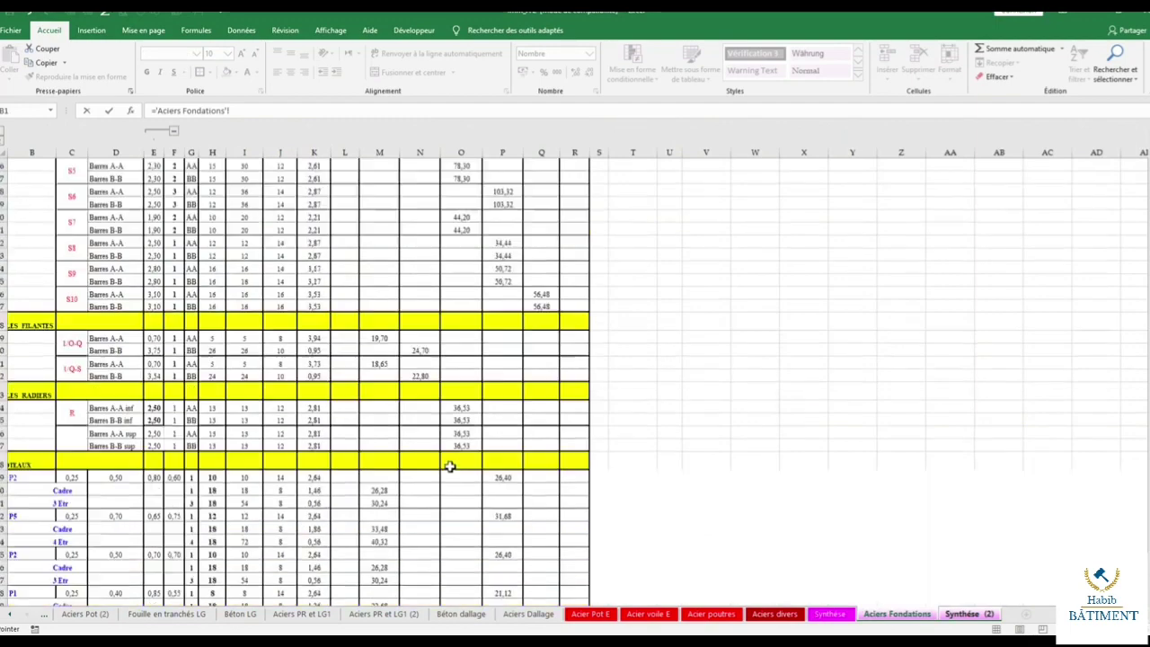
pyautogui.scroll(-5, 441, 469)
pyautogui.scroll(-5, 434, 473)
pyautogui.scroll(-10, 434, 473)
pyautogui.scroll(-5, 433, 475)
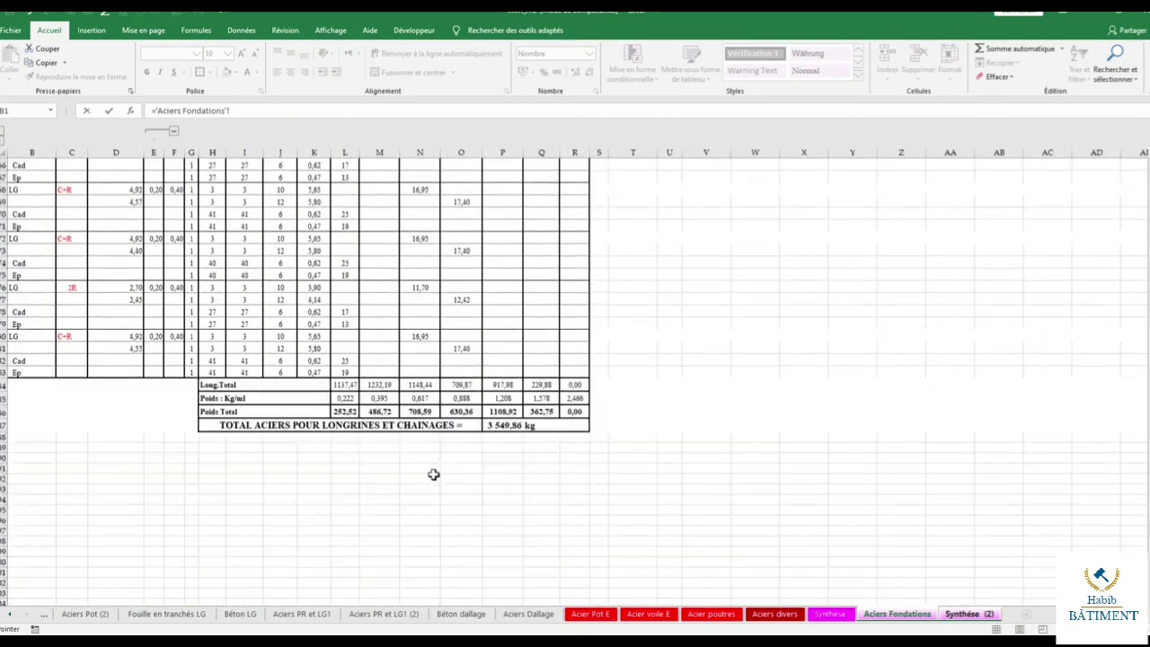
pyautogui.press('Return')
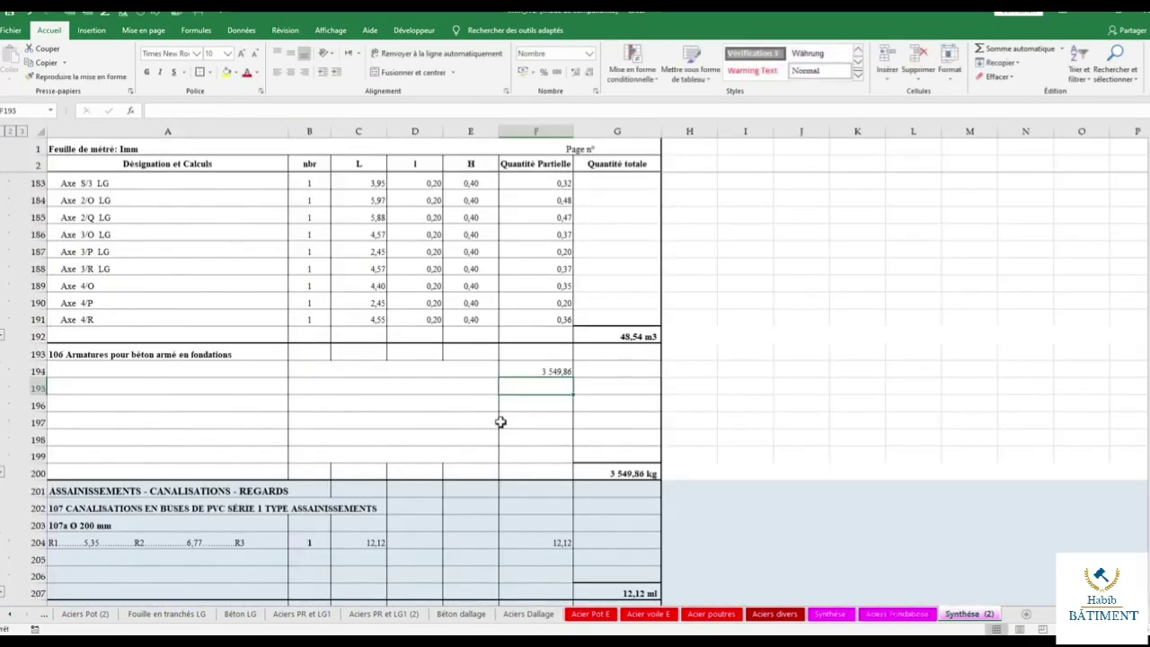
# Delete the empty rows 195–199 under item 106 and check the item's total formula.
pyautogui.moveTo(41, 388); pyautogui.dragTo(56, 448)
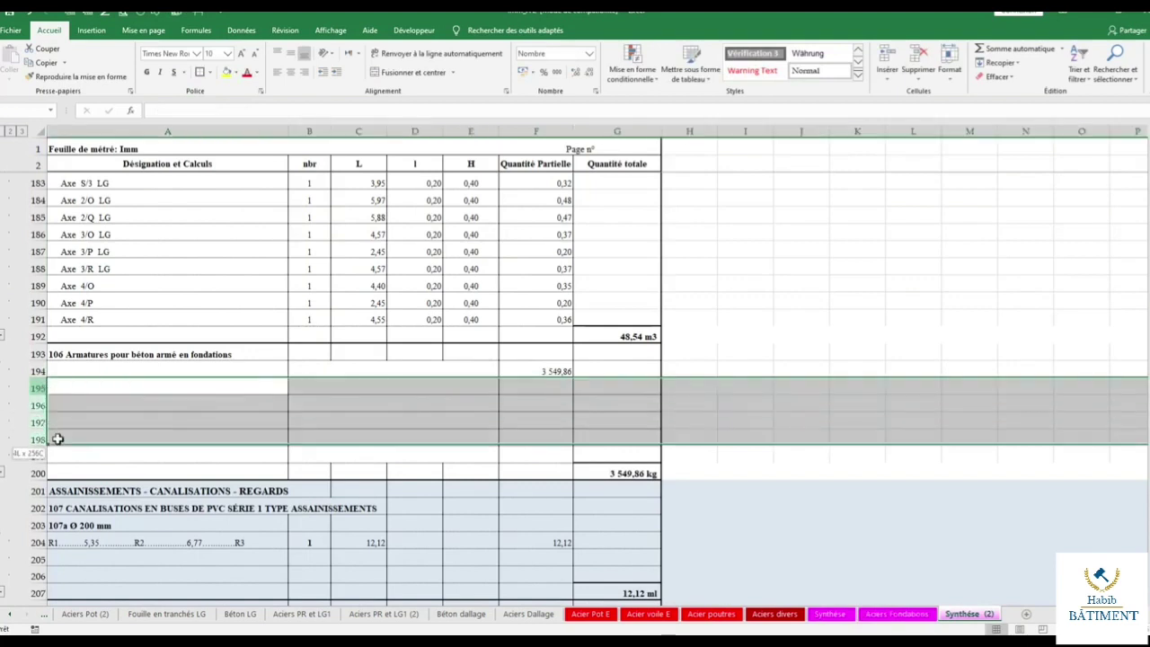
pyautogui.hotkey('ctrl', '-')
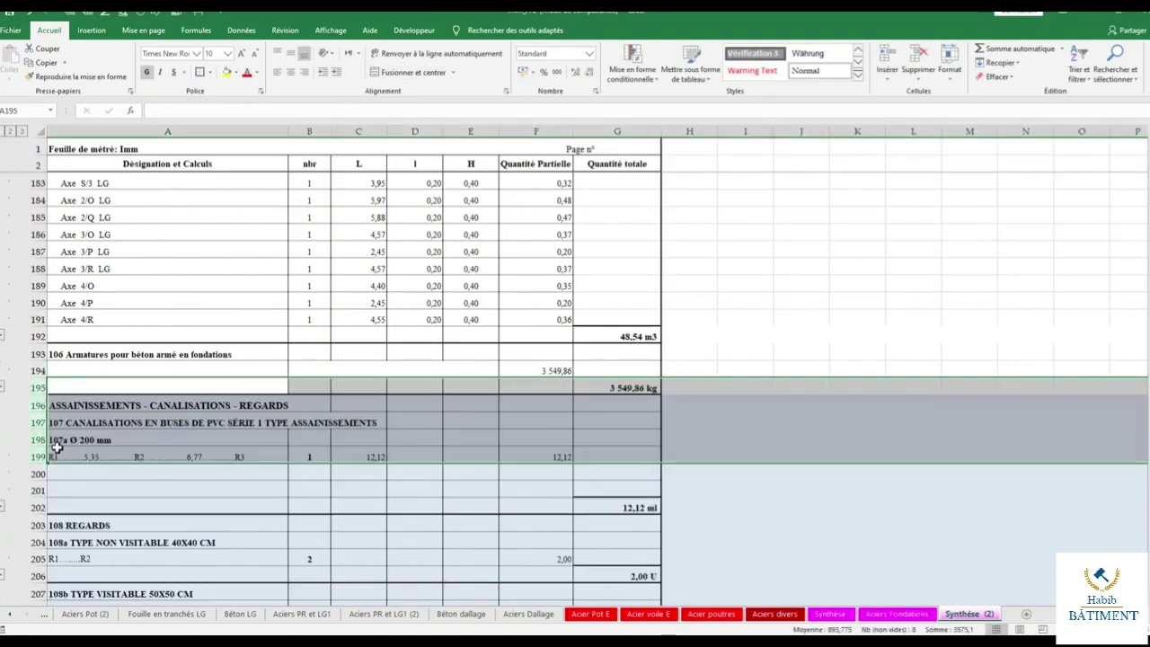
pyautogui.click(614, 388)
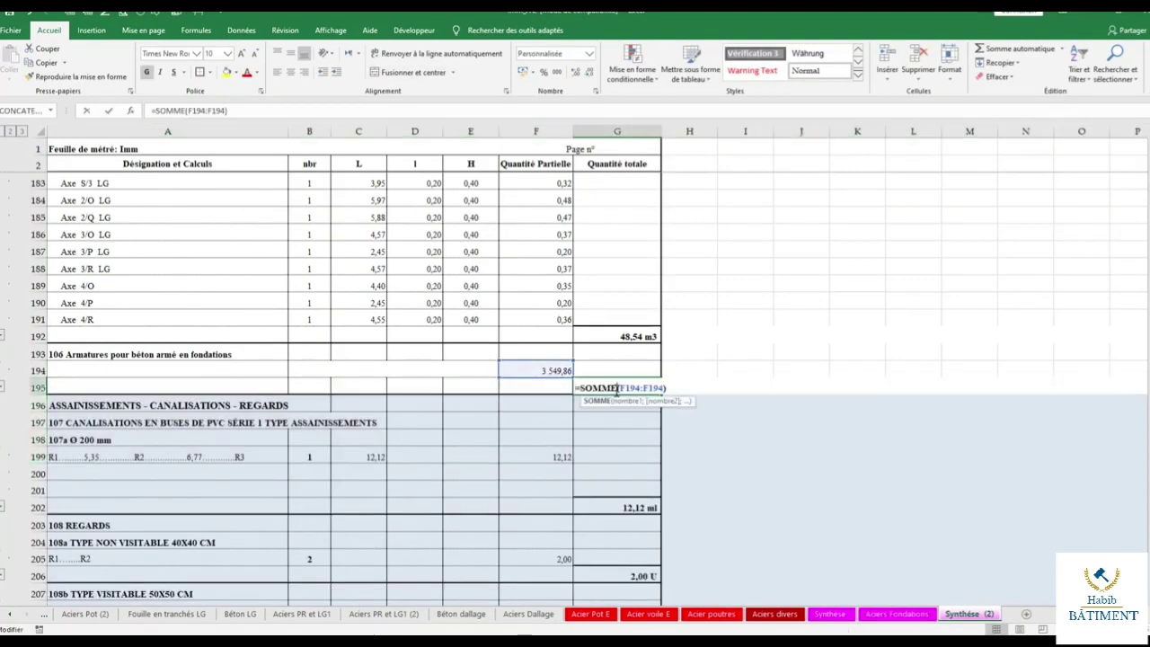
pyautogui.click(902, 622)
# Return from Aciers Fondations to the Synthèse (2) sheet.
pyautogui.scroll(5, 314, 339)
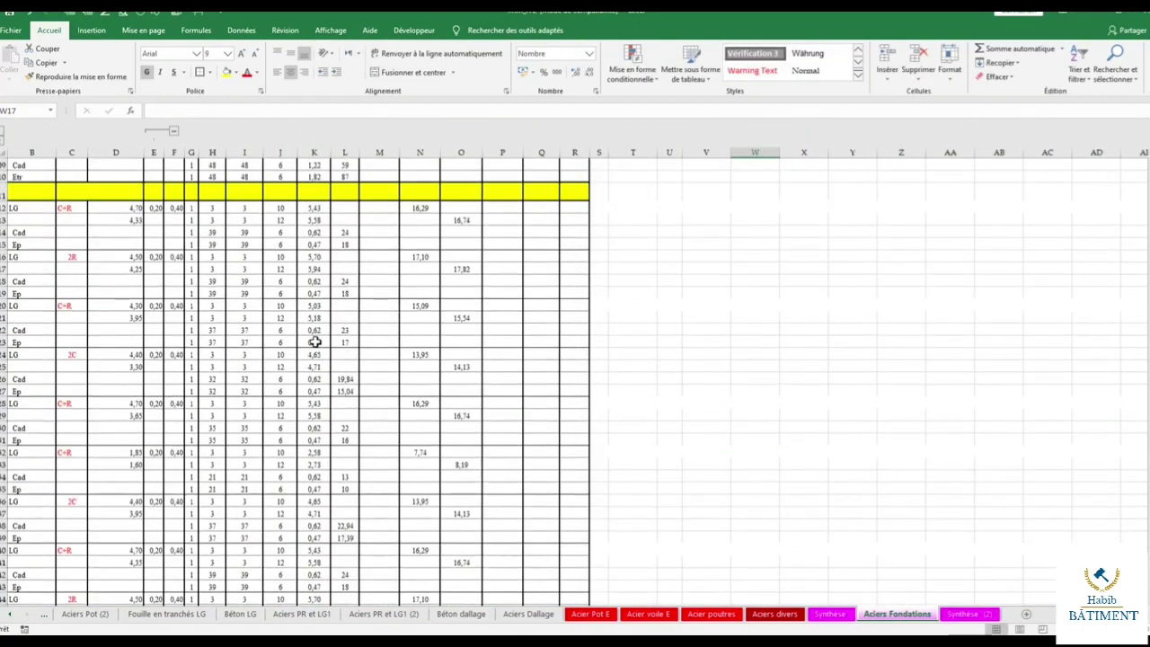
pyautogui.scroll(5, 315, 339)
pyautogui.scroll(5, 315, 338)
pyautogui.scroll(2, 315, 339)
pyautogui.scroll(-12, 314, 339)
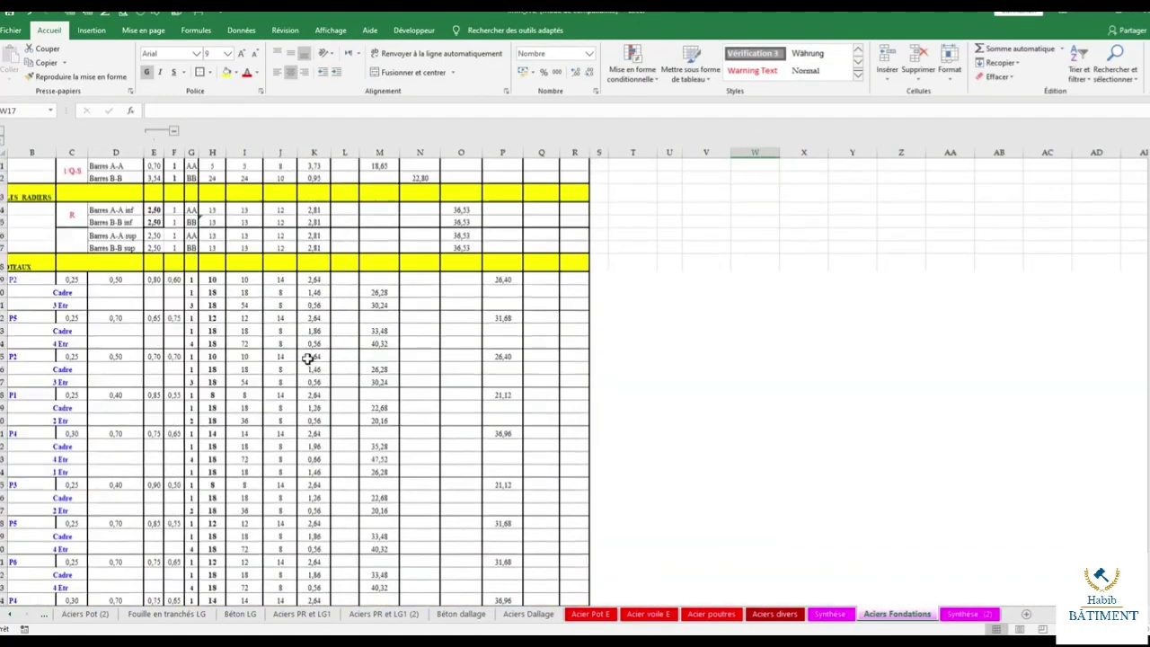
pyautogui.scroll(-6, 314, 339)
pyautogui.scroll(-8, 312, 360)
pyautogui.scroll(-3, 312, 361)
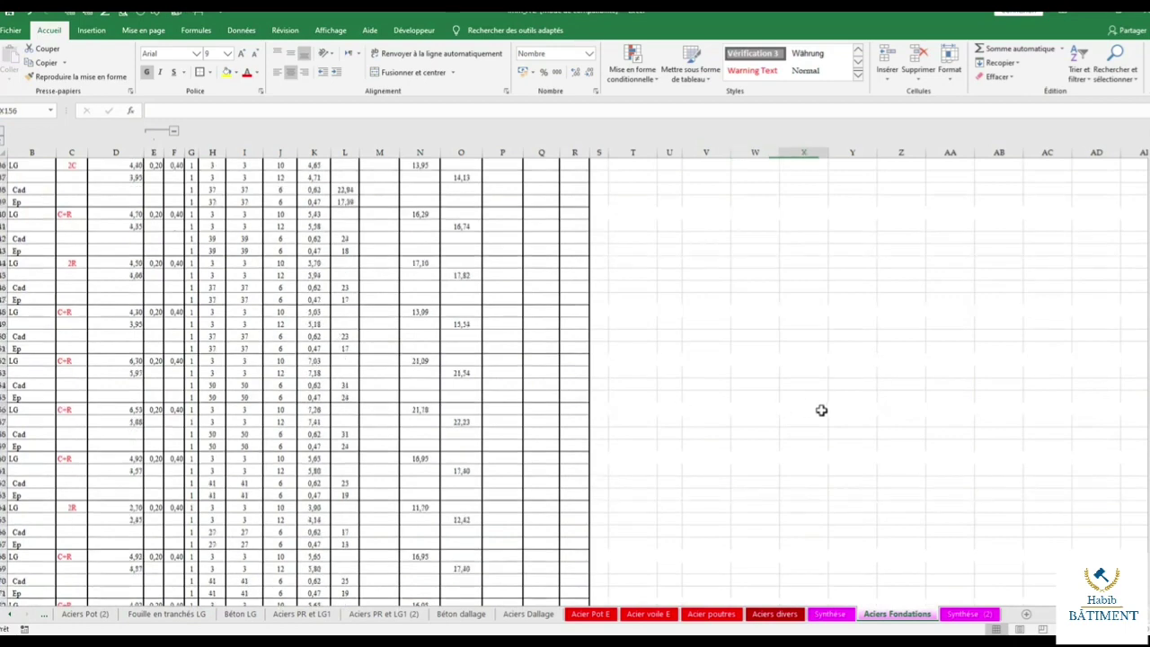
pyautogui.click(809, 409)
pyautogui.click(969, 613)
# Scroll to SOLS ET DALLAGE, expand and re-collapse rows 217–227, and select row 231.
pyautogui.scroll(-4, 481, 419)
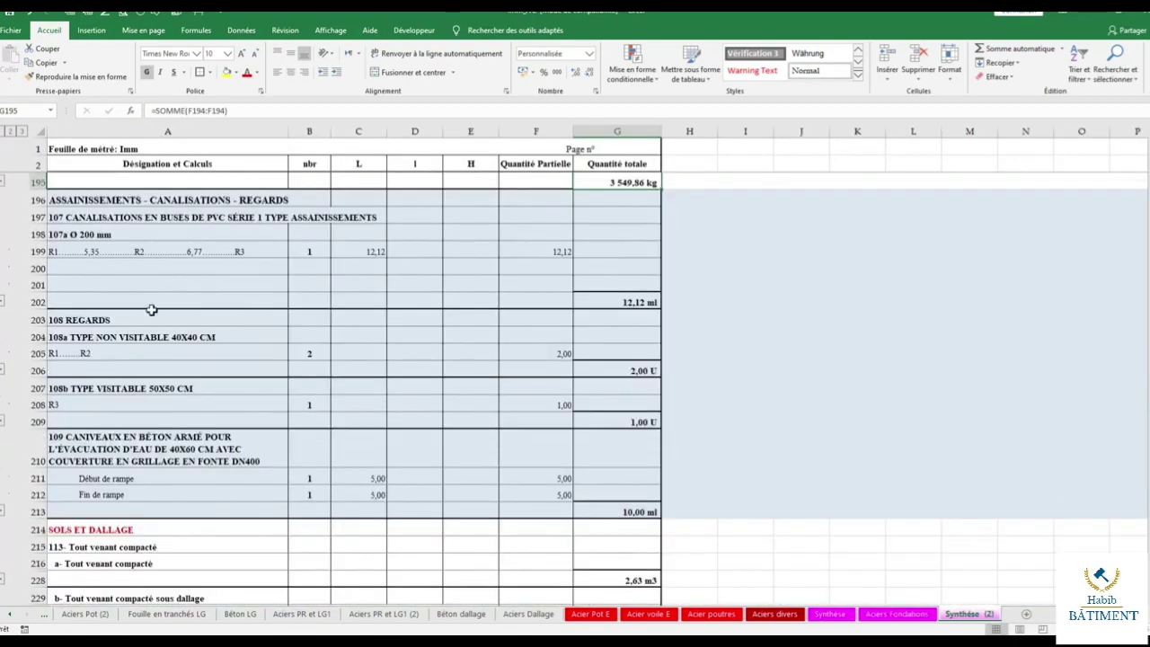
pyautogui.scroll(-4, 274, 329)
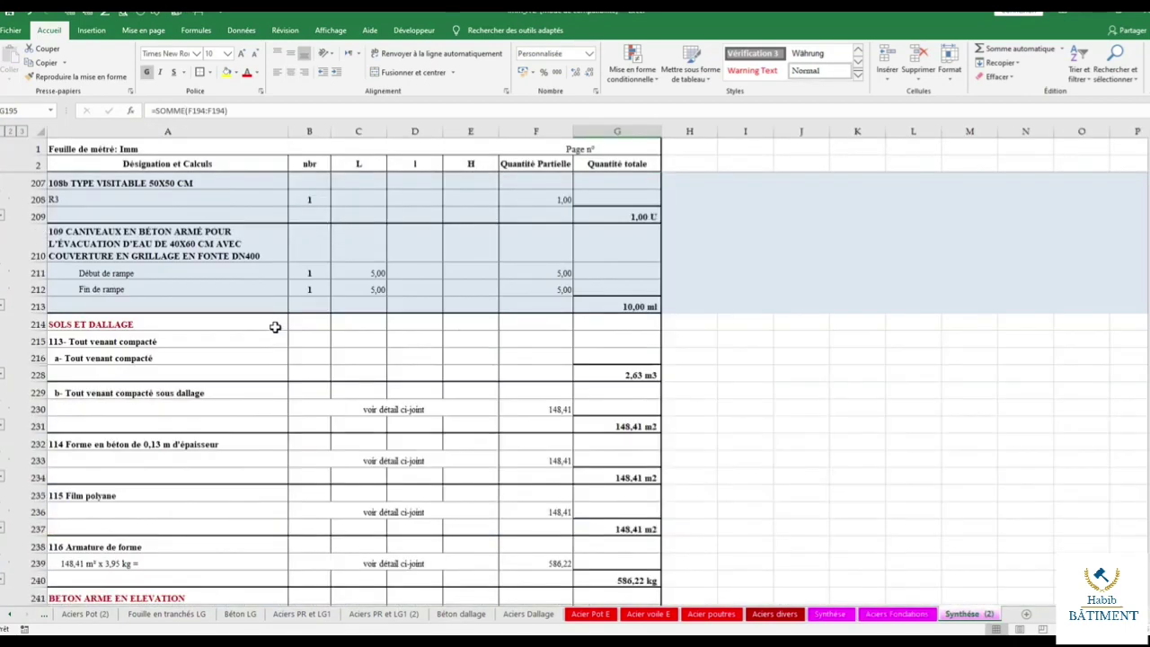
pyautogui.scroll(-1, 277, 328)
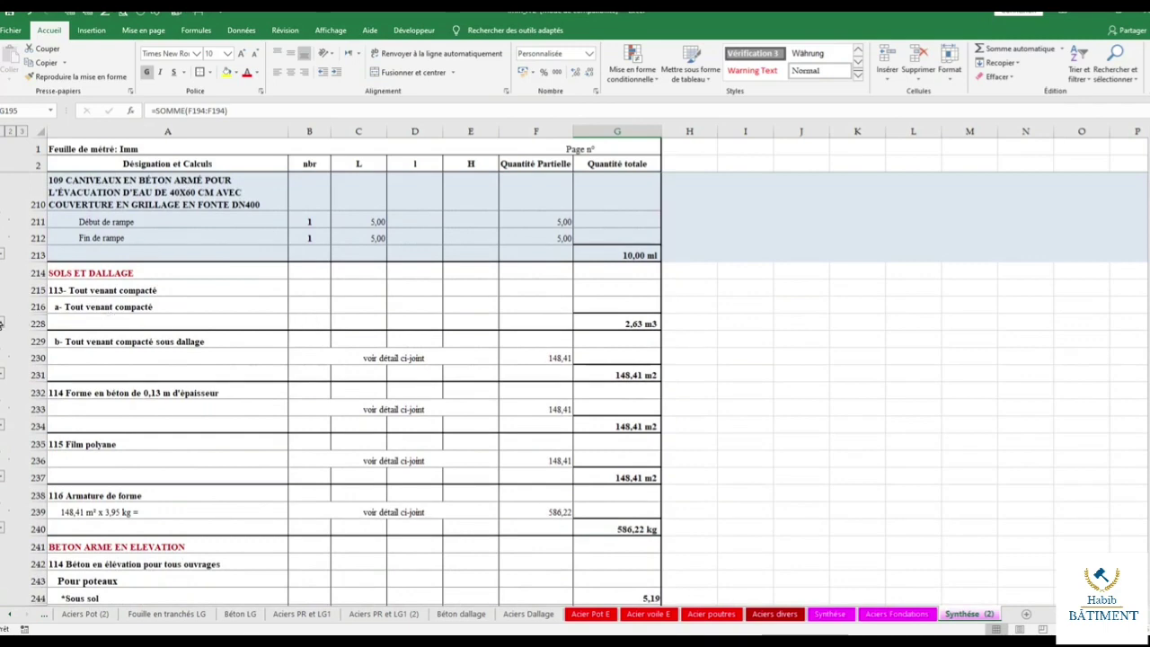
pyautogui.click(2, 326)
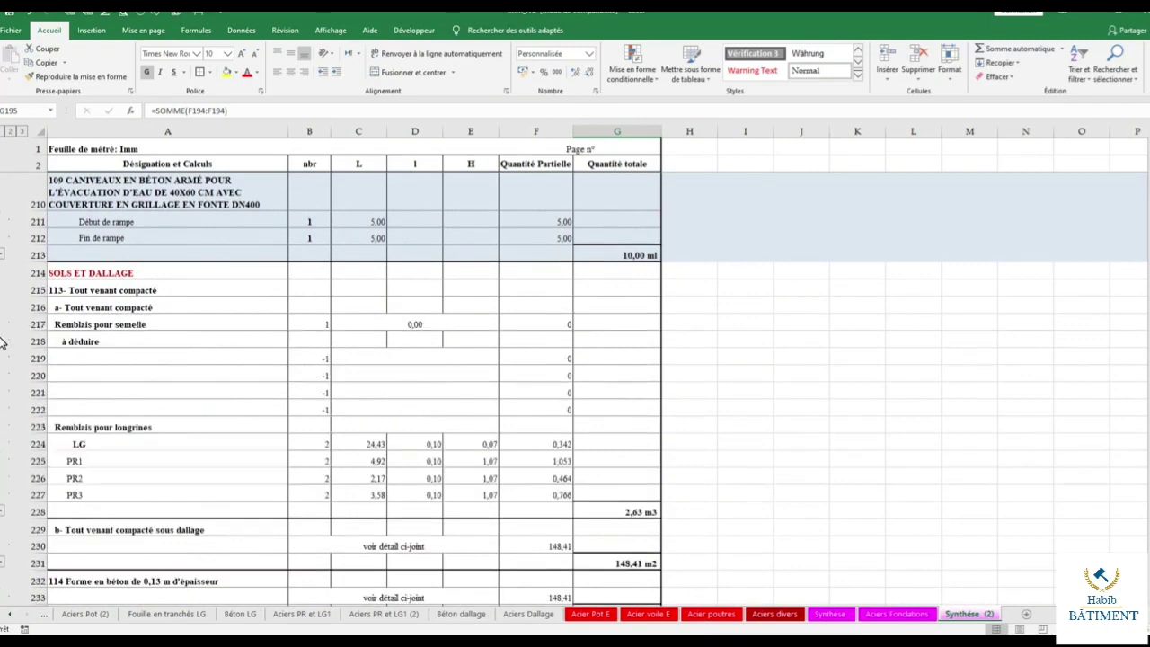
pyautogui.click(2, 512)
pyautogui.scroll(-1, 81, 330)
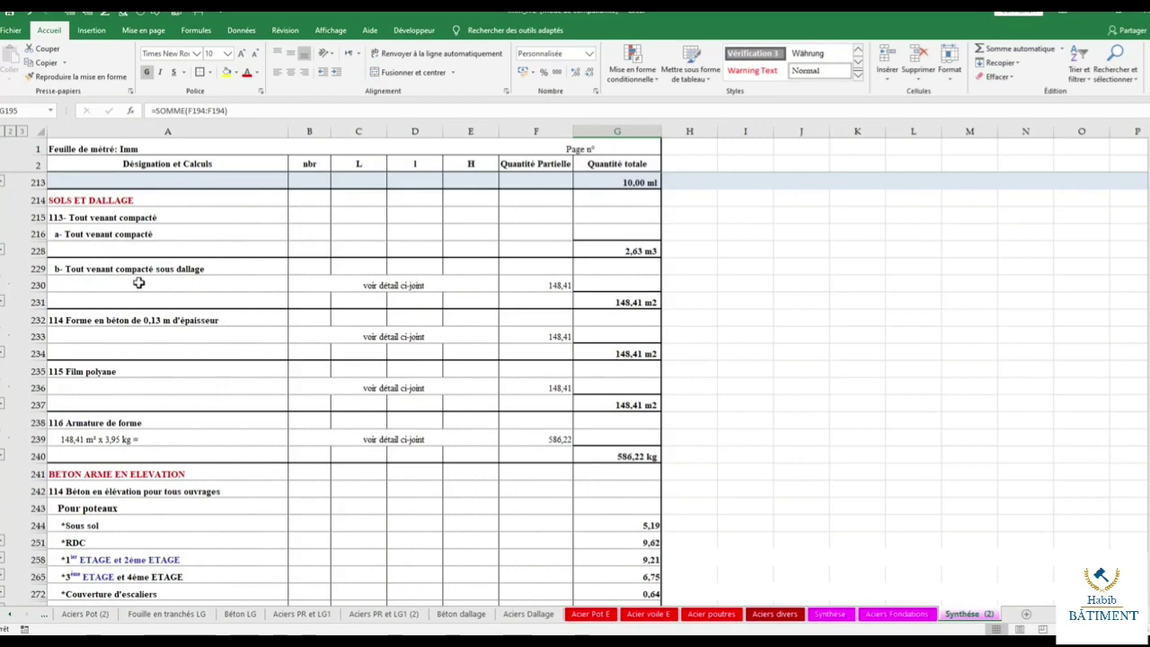
pyautogui.click(34, 302)
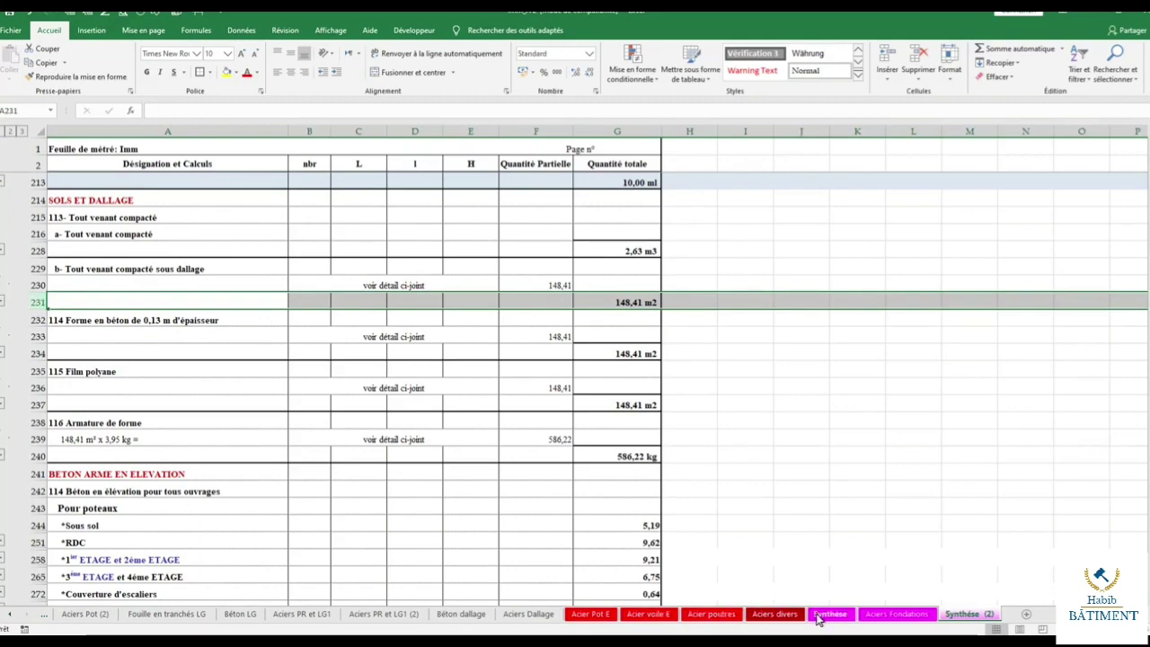
# Insert several blank rows below row 231 on Synthèse (2).
pyautogui.click(519, 617)
pyautogui.click(461, 613)
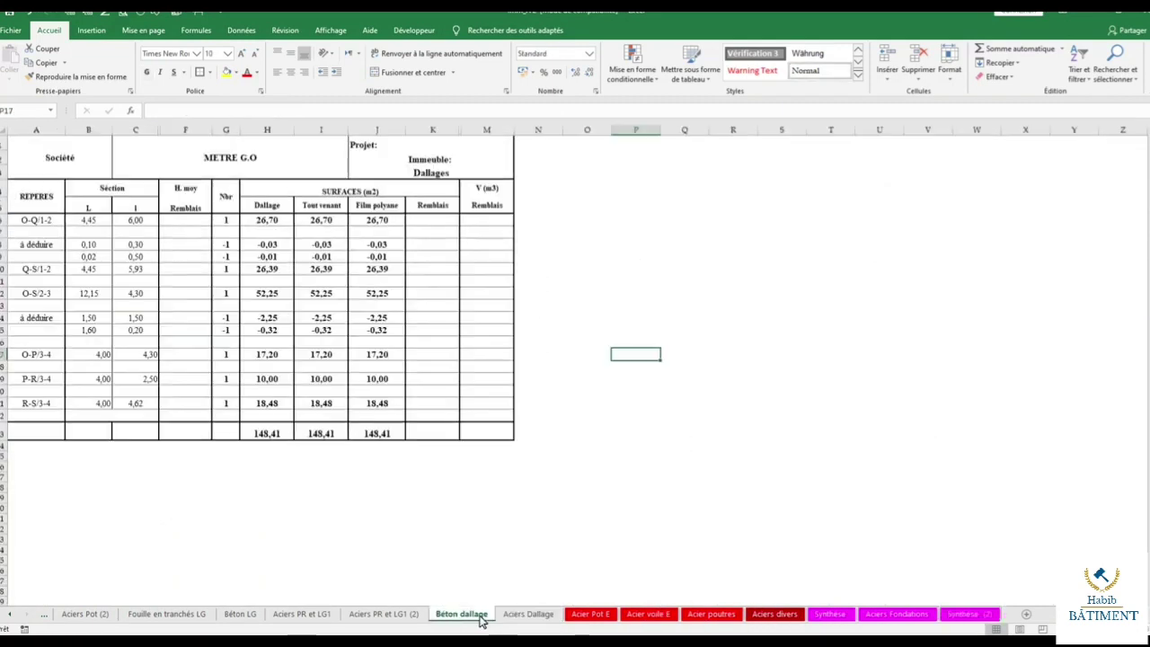
pyautogui.click(966, 614)
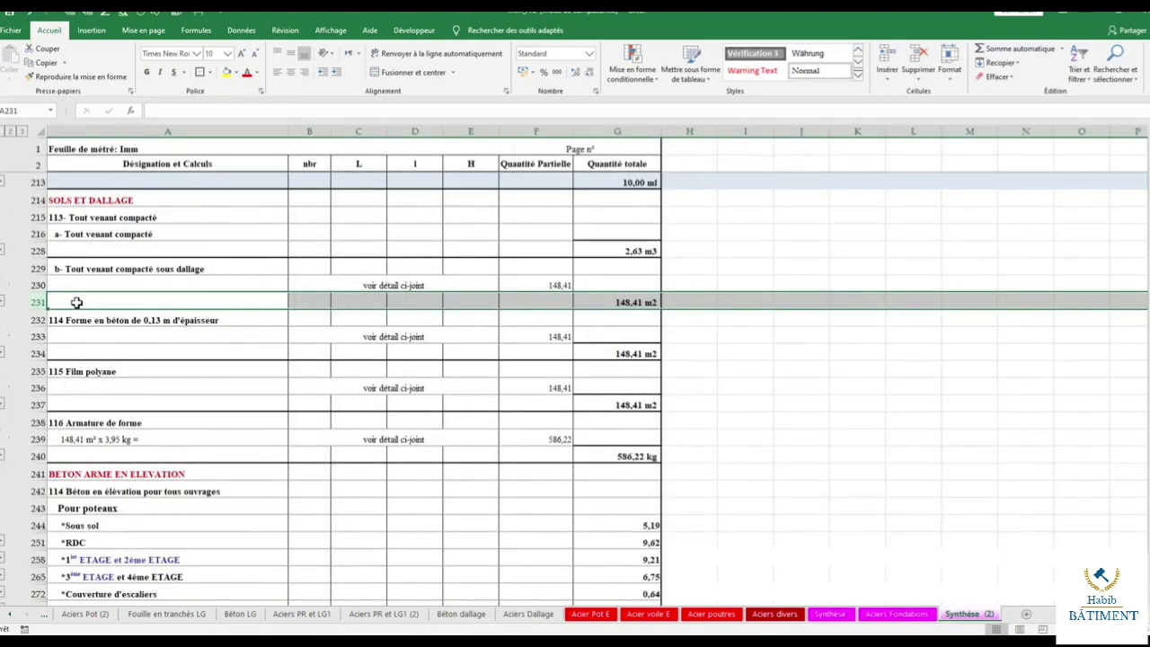
pyautogui.hotkey('ctrl', '+')
pyautogui.hotkey('ctrl', '+')
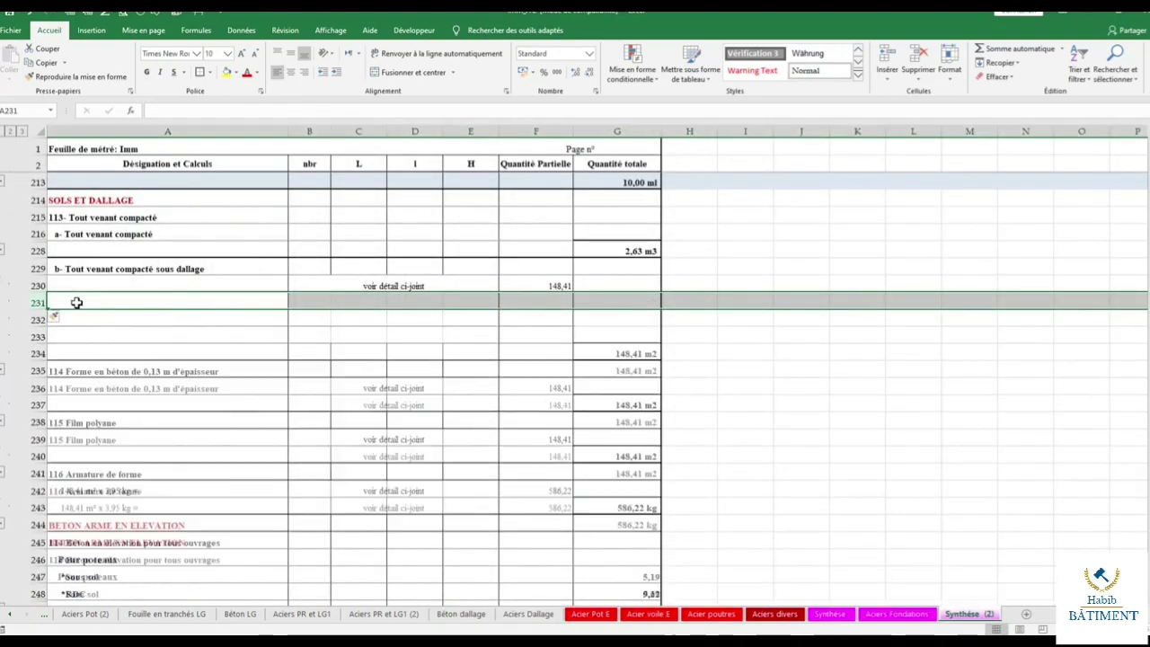
pyautogui.hotkey('ctrl', '+')
pyautogui.hotkey('ctrl', '+')
pyautogui.hotkey('ctrl', '+')
pyautogui.hotkey('ctrl', '+')
pyautogui.hotkey('ctrl', '+')
pyautogui.hotkey('ctrl', '+')
pyautogui.hotkey('ctrl', '+')
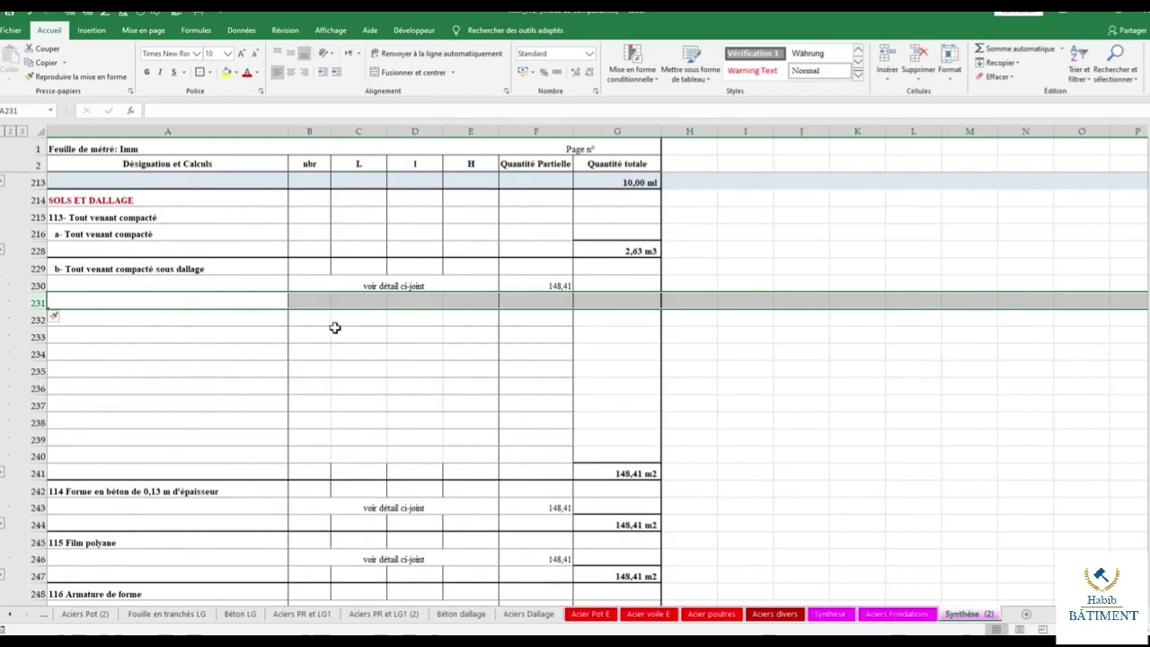
pyautogui.hotkey('ctrl', '+')
pyautogui.hotkey('ctrl', '+')
pyautogui.hotkey('ctrl', '+')
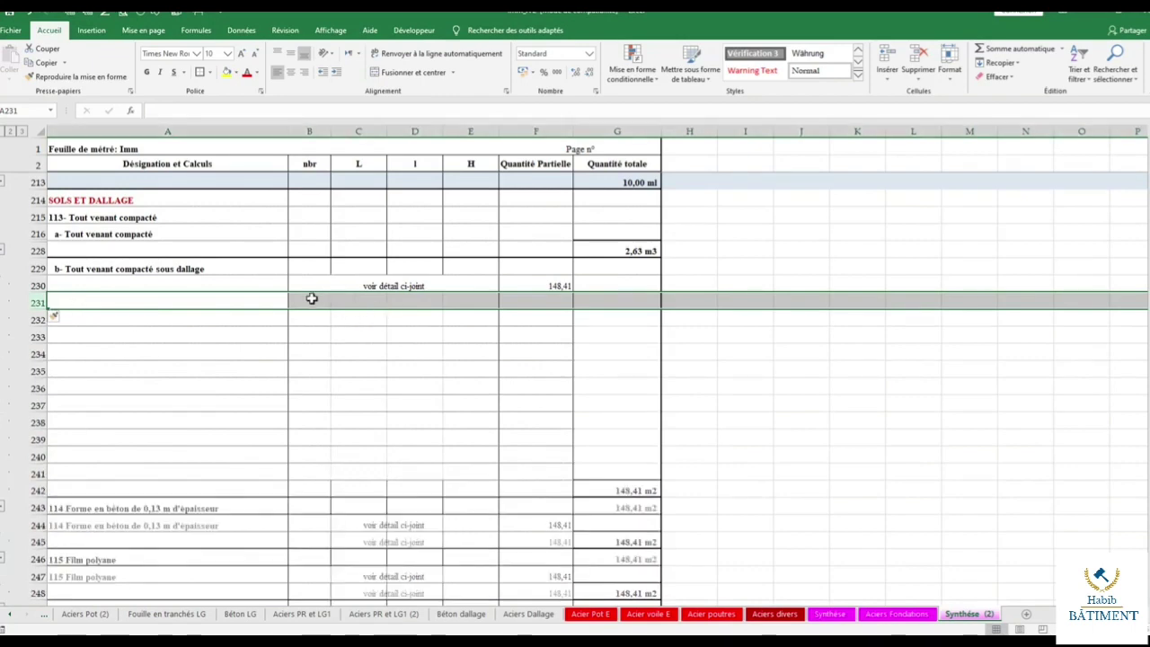
pyautogui.hotkey('ctrl', '+')
# Delete row 230, the 'voir détail ci-joint' line.
pyautogui.click(312, 300)
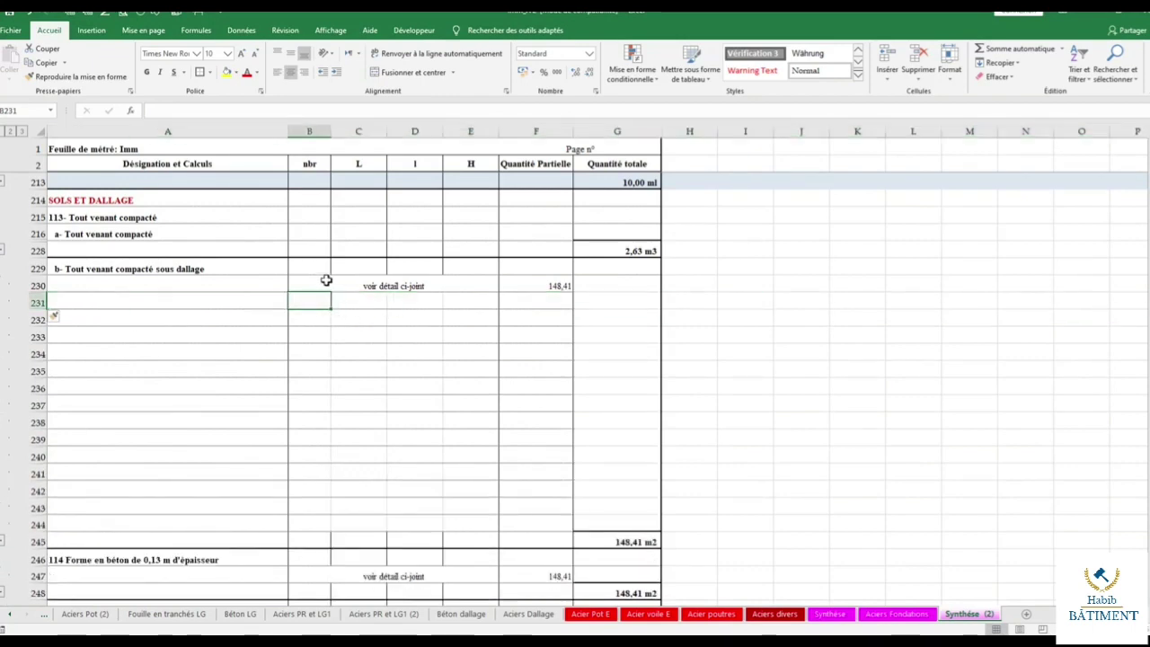
pyautogui.click(325, 282)
pyautogui.click(40, 284)
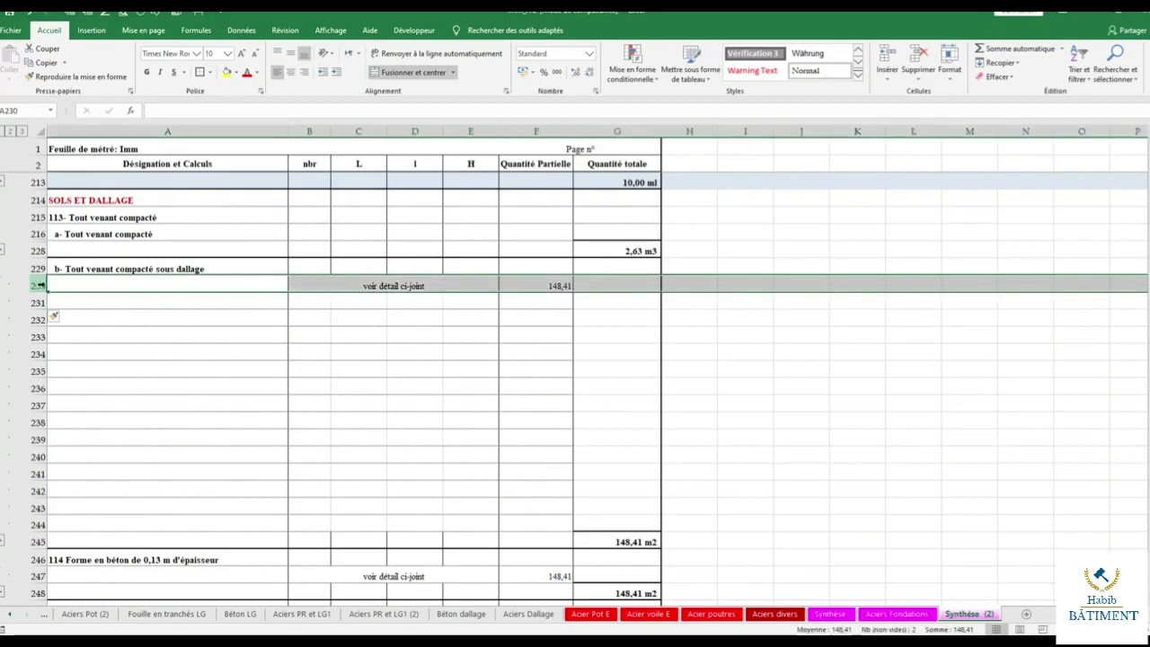
pyautogui.hotkey('ctrl', '-')
# Copy B215:F215's formatting onto B230:F243 with Format Painter, then show Béton dallage.
pyautogui.moveTo(310, 283); pyautogui.dragTo(536, 508)
pyautogui.moveTo(320, 217); pyautogui.dragTo(533, 216)
pyautogui.click(76, 76)
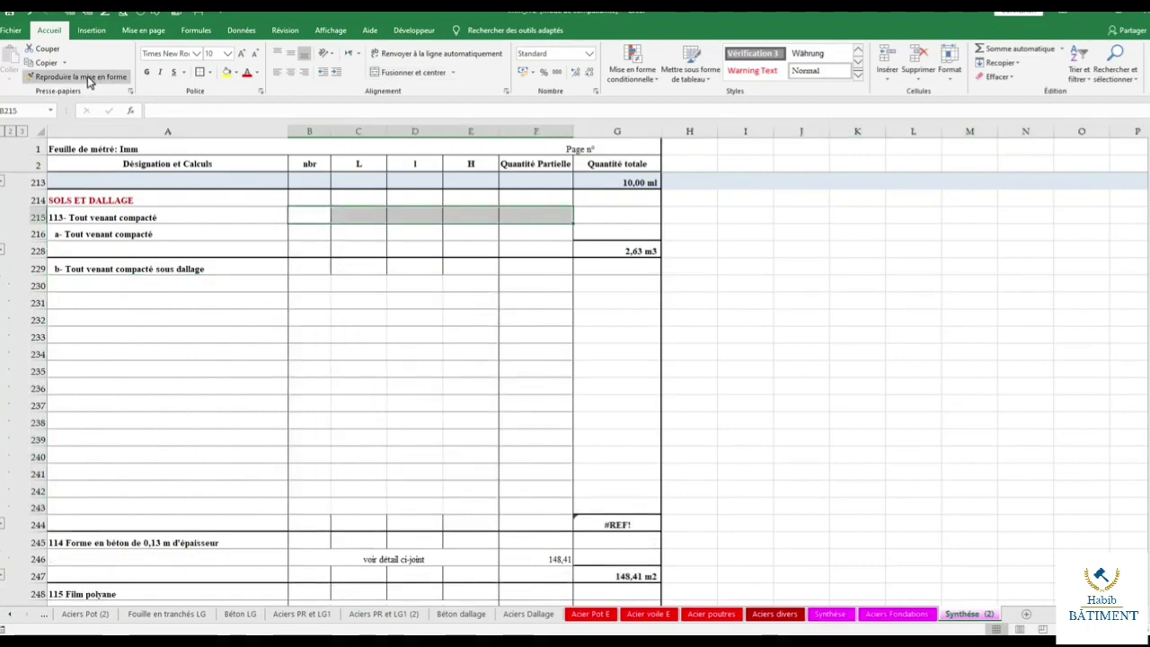
pyautogui.moveTo(303, 284); pyautogui.dragTo(518, 488)
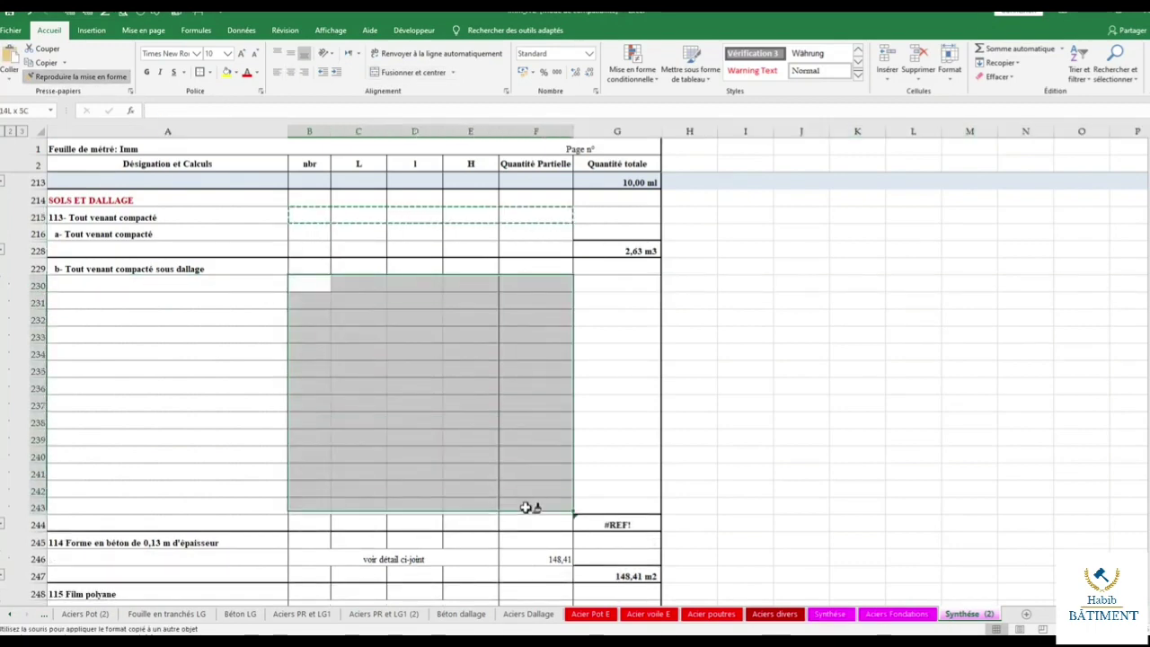
pyautogui.click(413, 366)
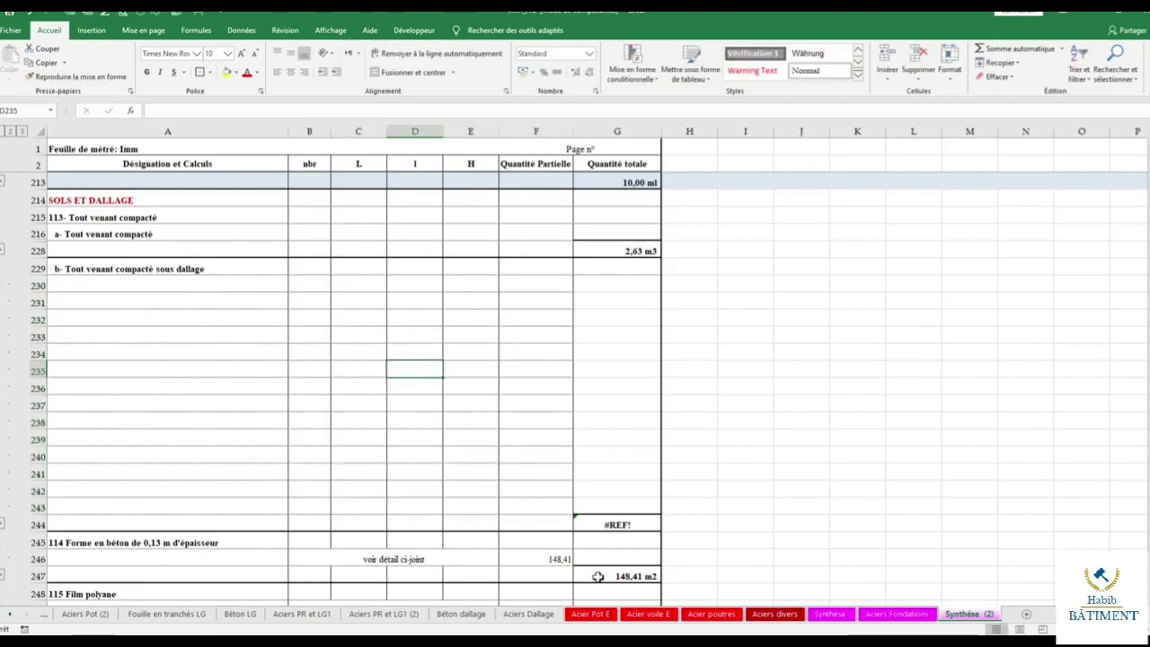
pyautogui.click(462, 614)
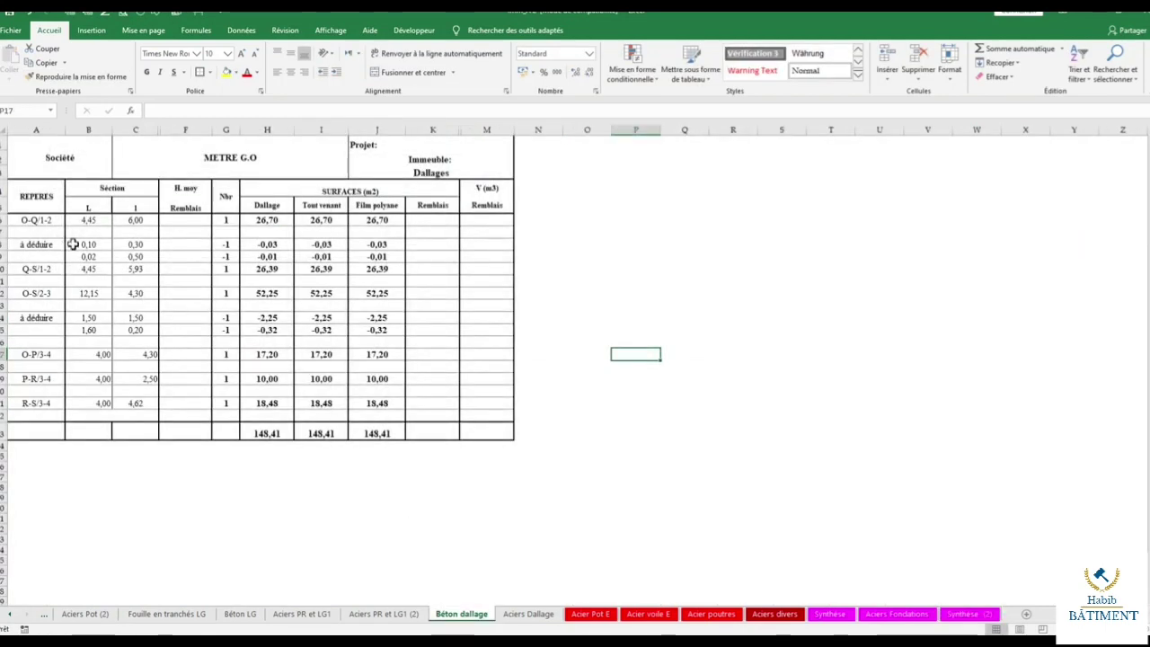
# Copy the Béton dallage REPERES labels O-Q/1-2 to R-S/3-4 and paste them at Synthèse (2) A230.
pyautogui.moveTo(45, 225); pyautogui.dragTo(36, 404)
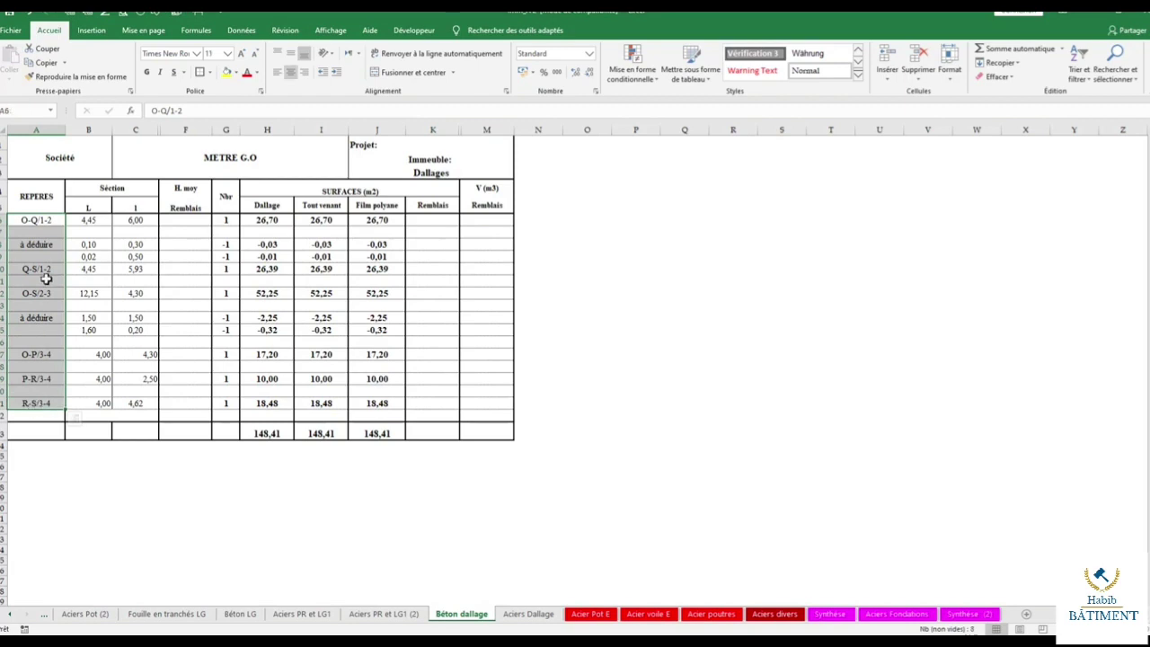
pyautogui.rightClick(46, 278)
pyautogui.click(96, 303)
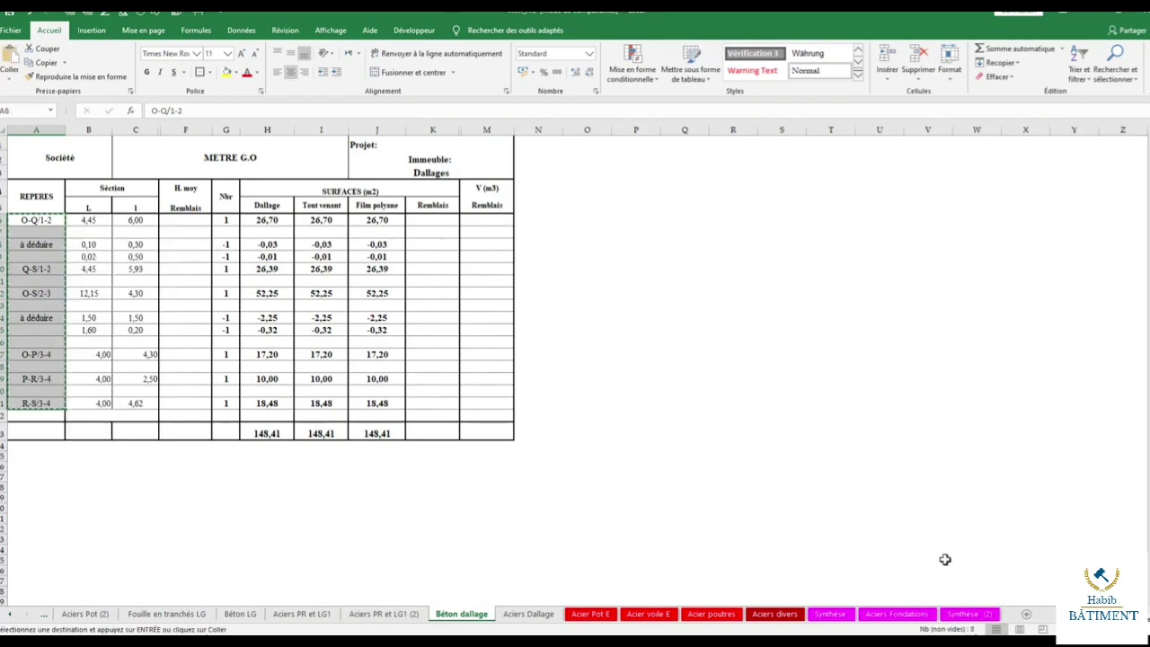
pyautogui.click(961, 615)
pyautogui.rightClick(209, 286)
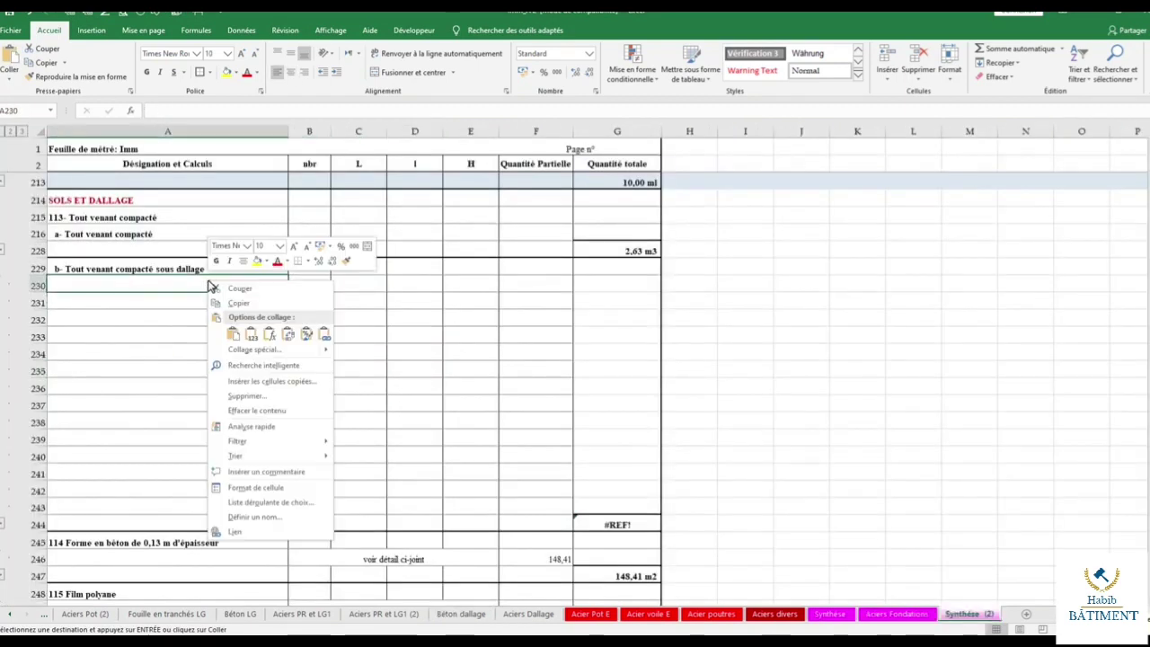
pyautogui.click(267, 335)
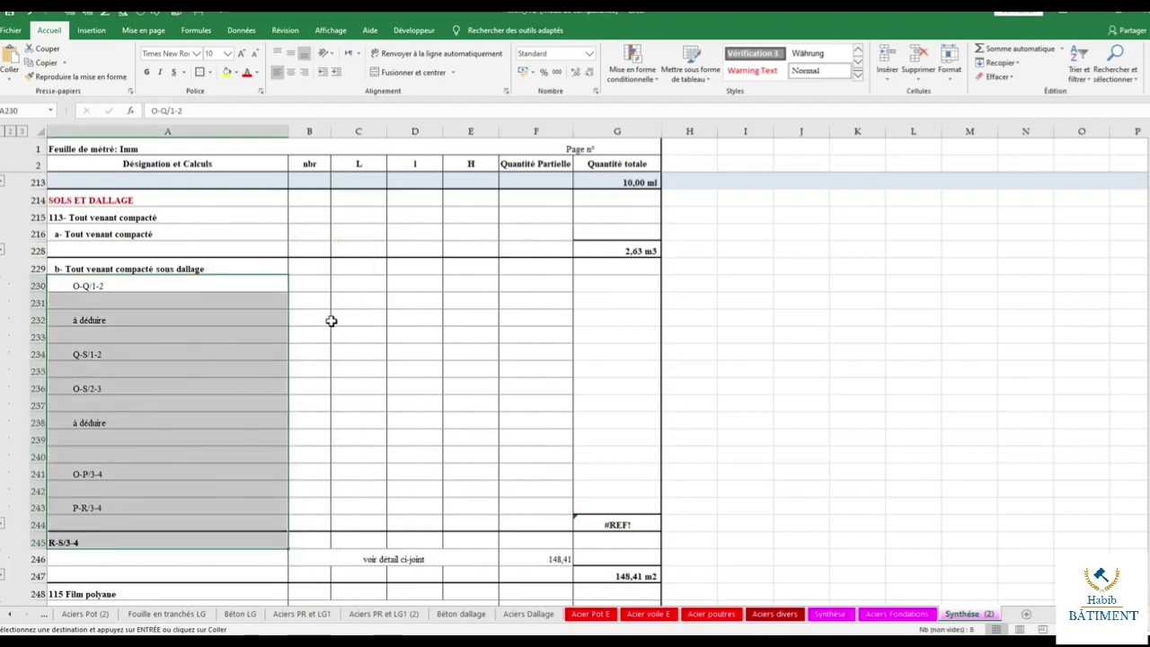
pyautogui.hotkey('ctrl', 'z')
pyautogui.hotkey('ctrl', 'z')
pyautogui.hotkey('ctrl', 'v')
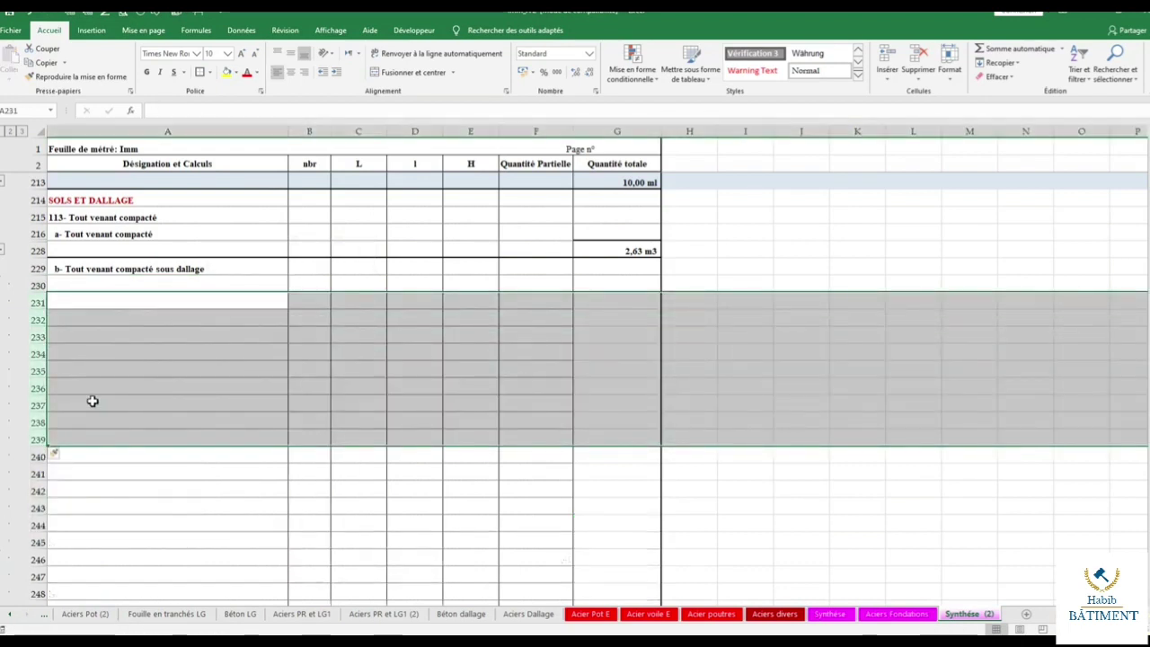
# Recopy the REPERES labels, paste them into A230:A245, undo, and retry the paste.
pyautogui.click(463, 613)
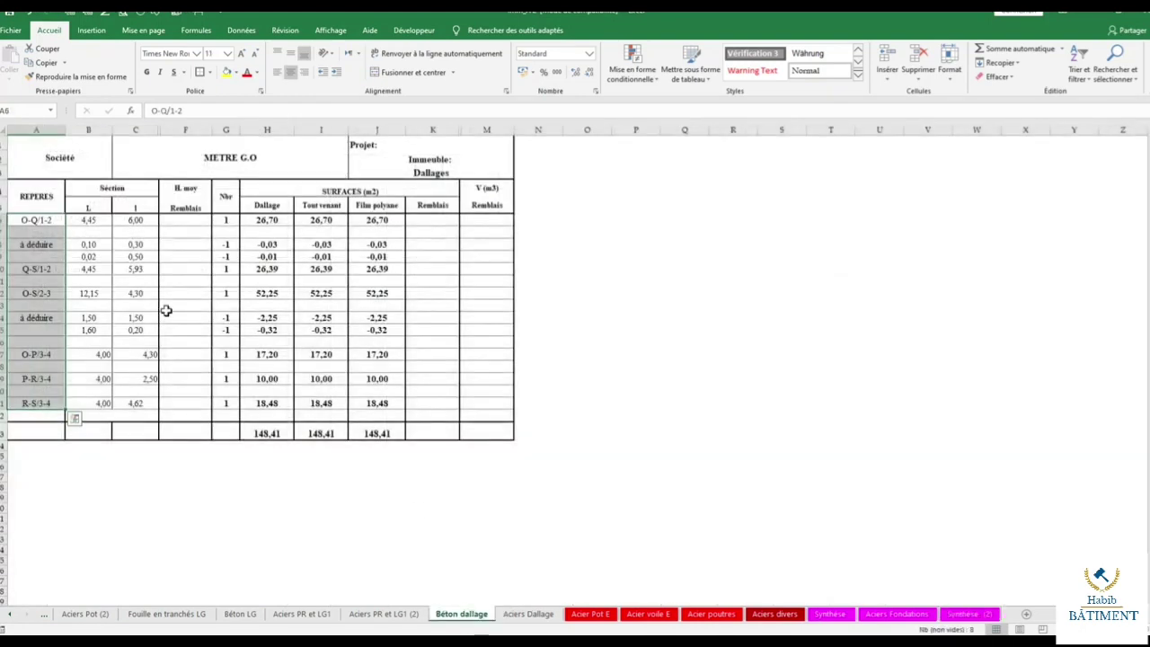
pyautogui.rightClick(42, 226)
pyautogui.click(77, 252)
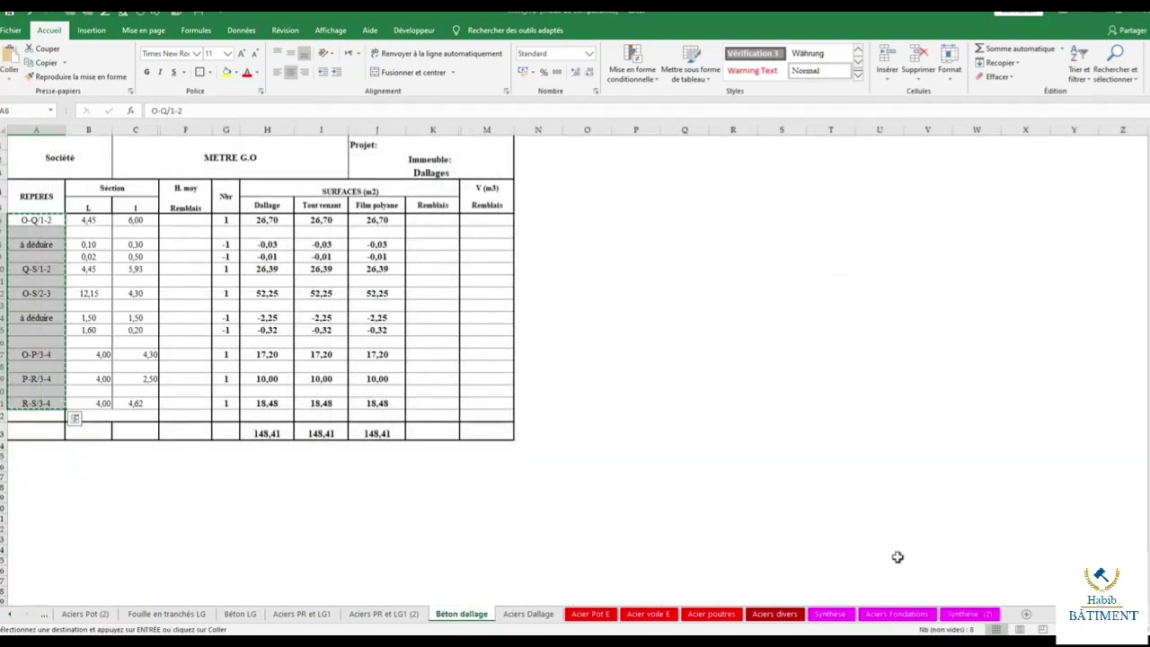
pyautogui.click(964, 614)
pyautogui.rightClick(188, 292)
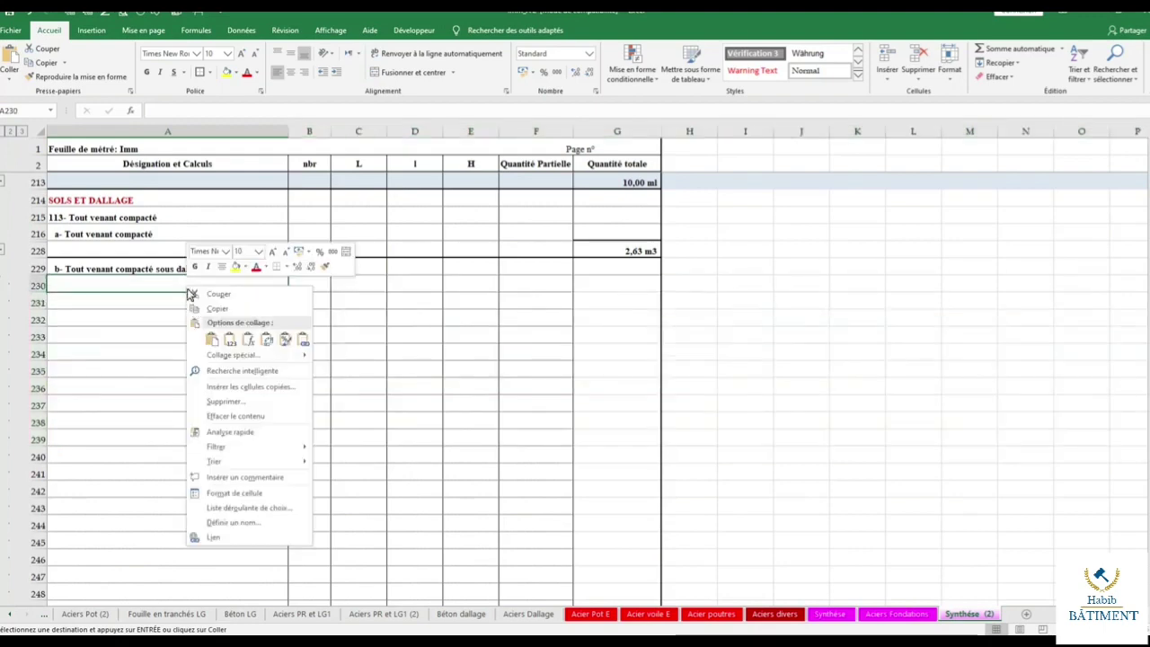
pyautogui.click(212, 338)
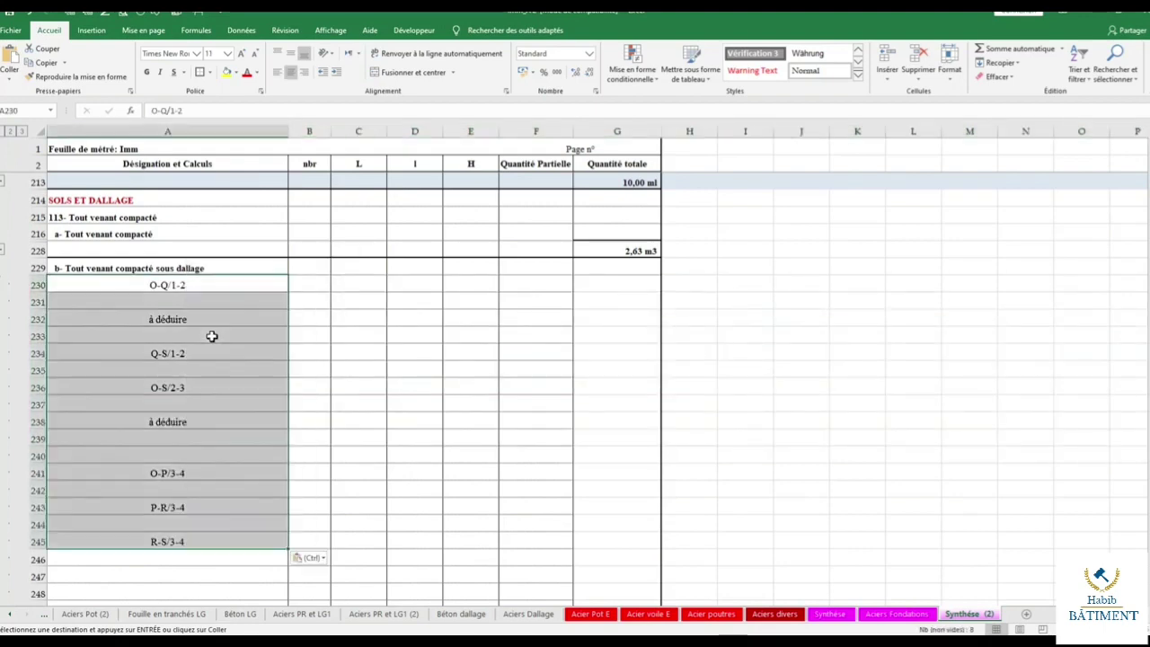
pyautogui.hotkey('ctrl', 'z')
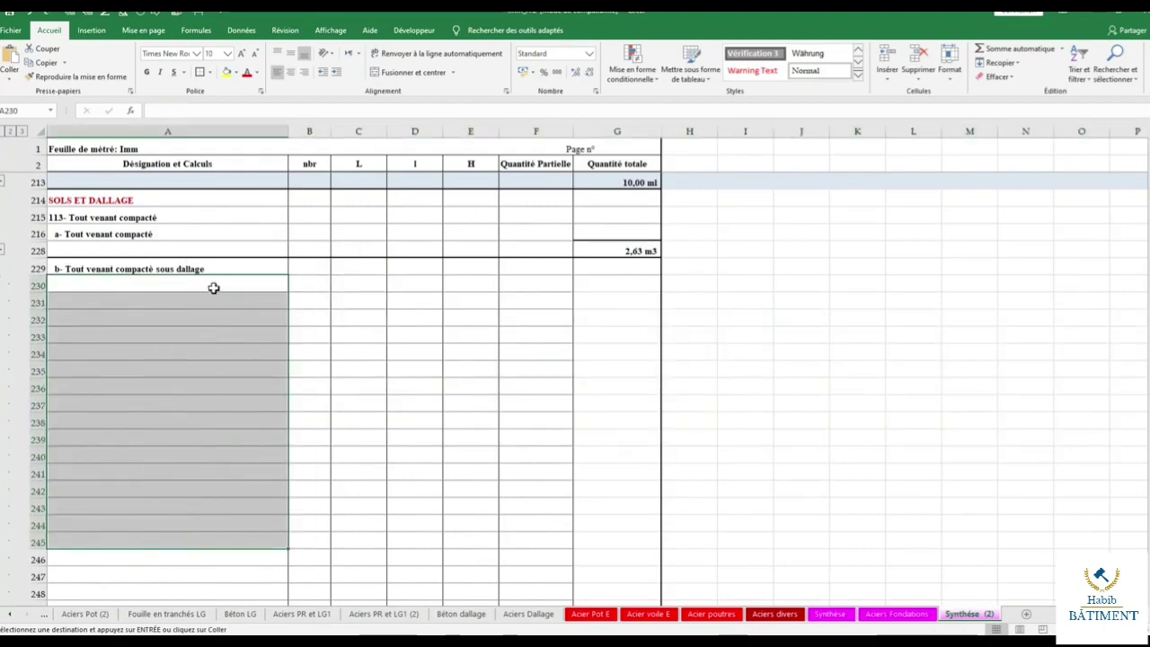
pyautogui.rightClick(212, 288)
# Paste the labels as formulas at A230, then paste Béton dallage's L and l dimensions at C230.
pyautogui.click(275, 343)
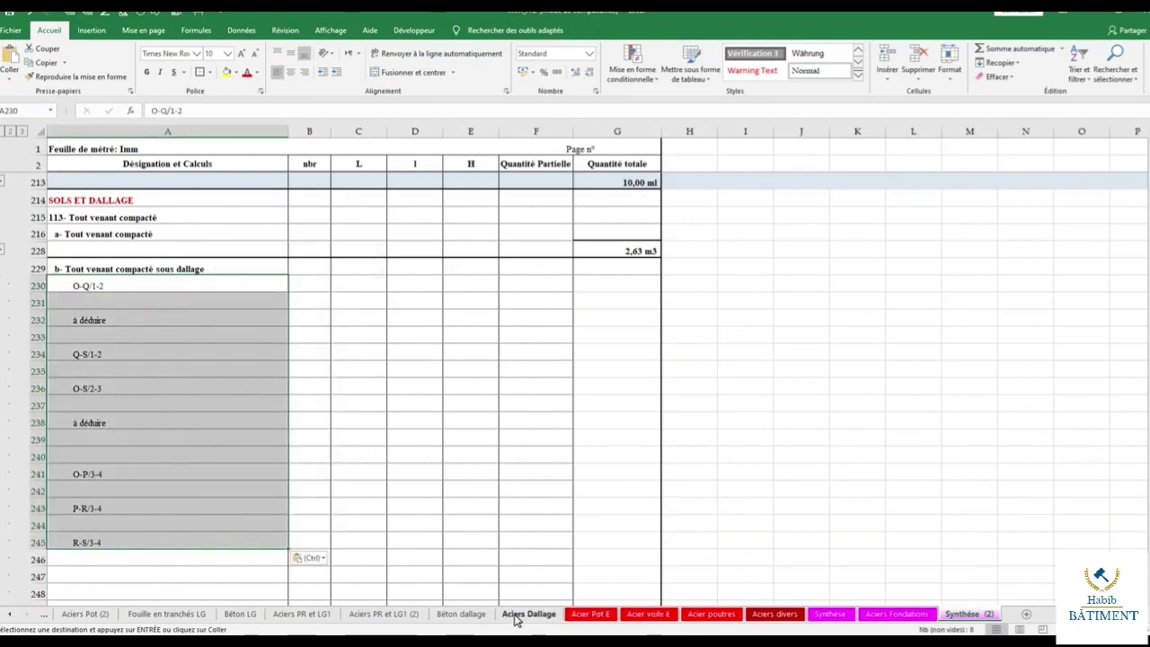
pyautogui.click(461, 613)
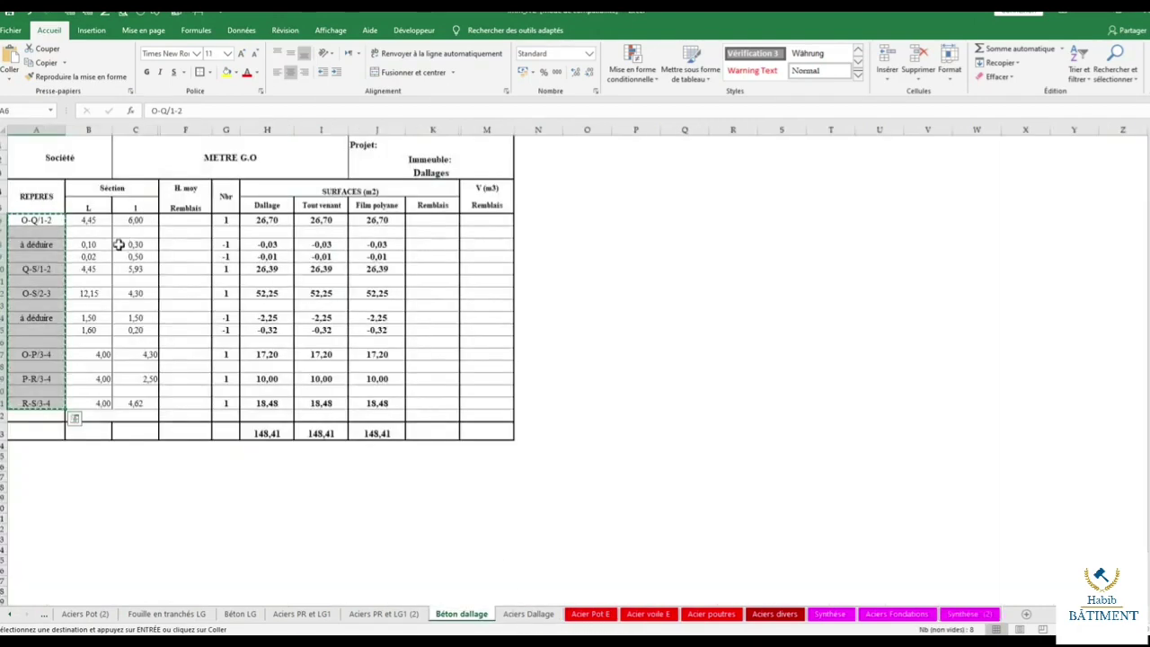
pyautogui.moveTo(88, 220); pyautogui.dragTo(142, 403)
pyautogui.rightClick(142, 404)
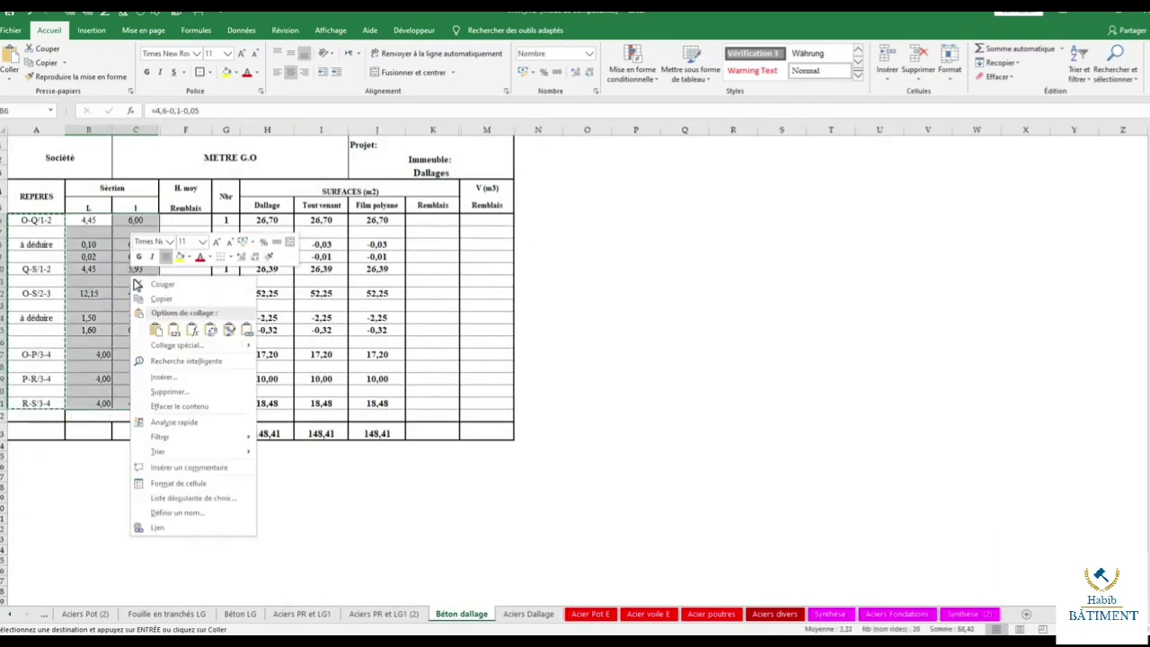
pyautogui.click(160, 300)
pyautogui.click(965, 613)
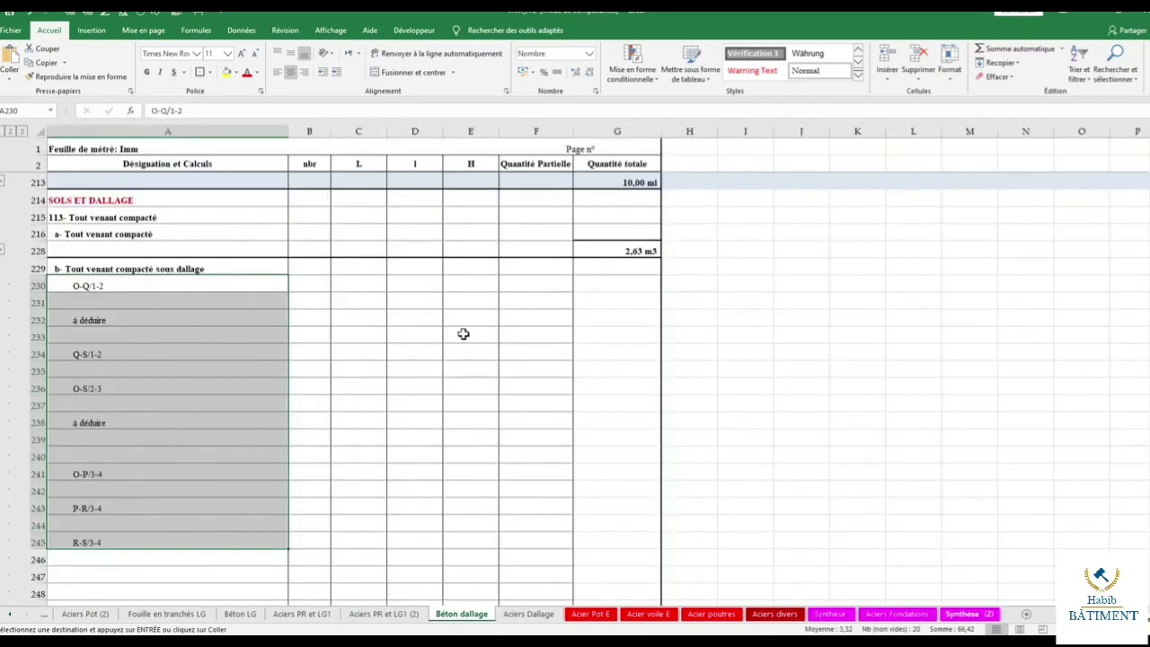
pyautogui.click(351, 283)
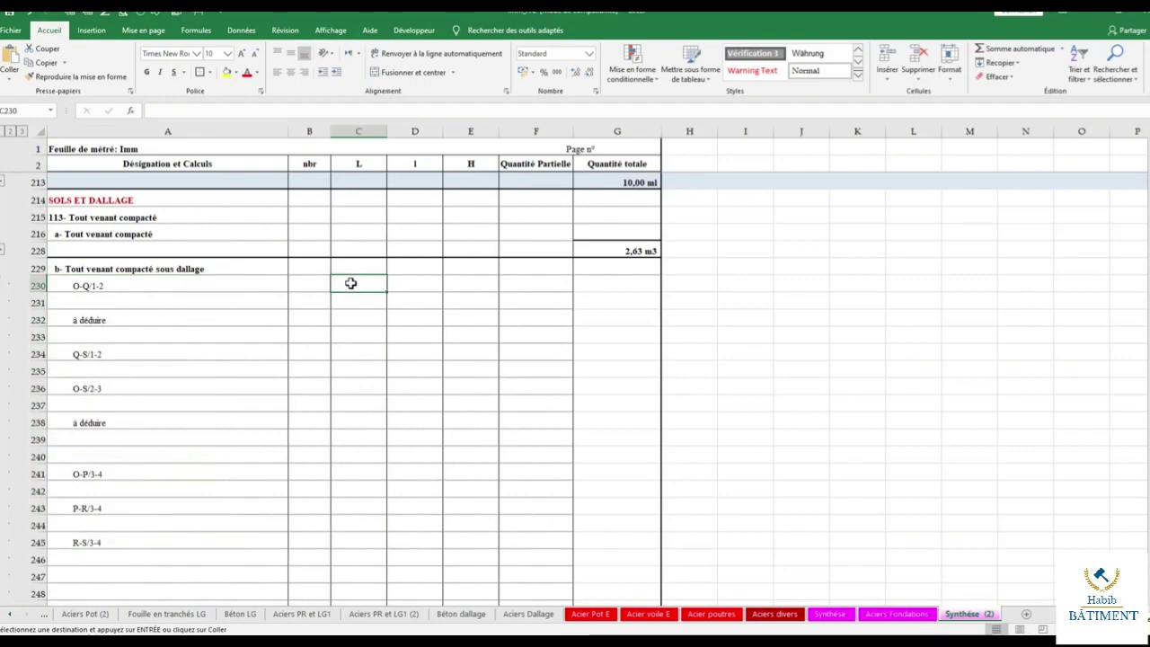
pyautogui.rightClick(350, 283)
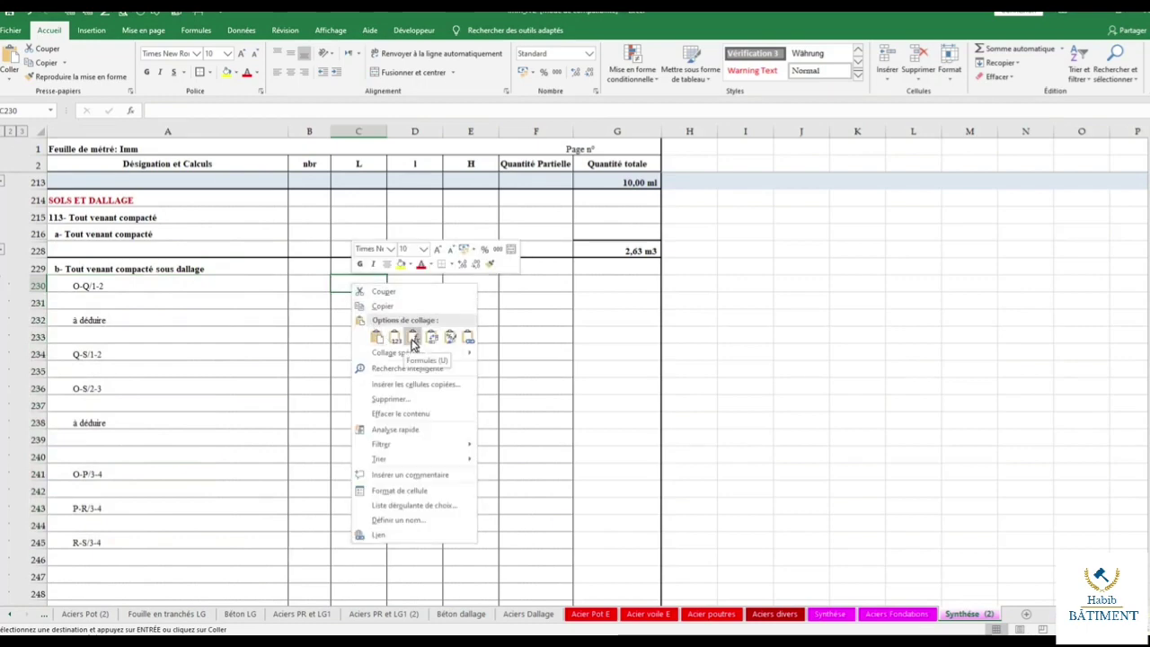
pyautogui.click(413, 342)
pyautogui.click(322, 287)
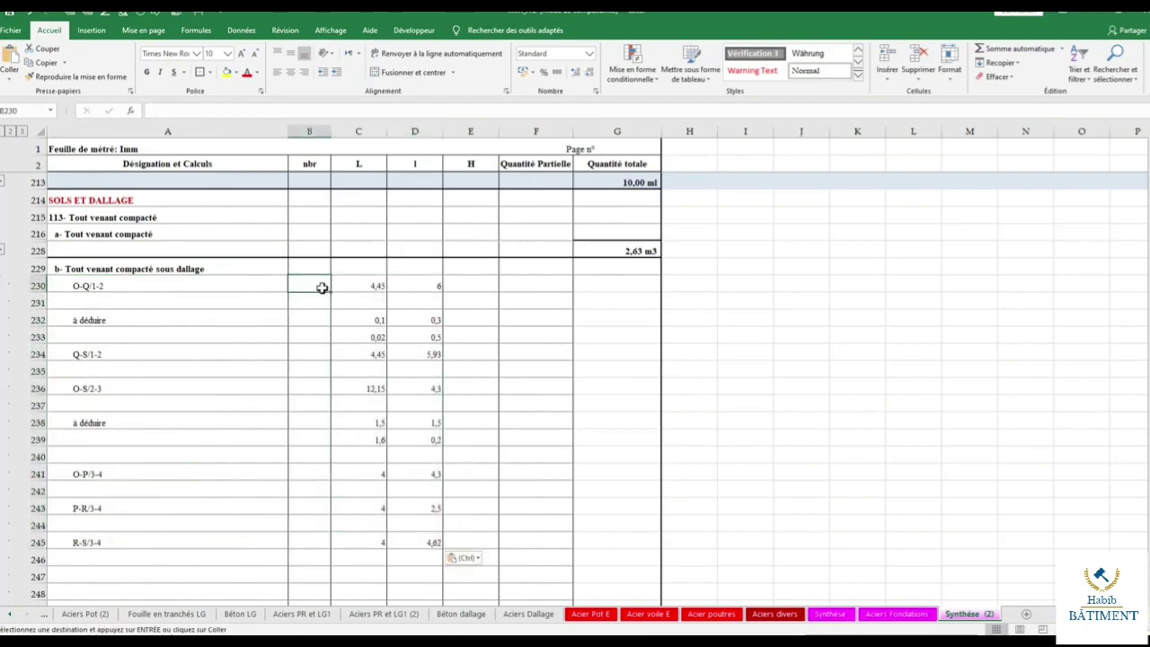
# Enter a count of 1 in B230 and fill 1 down B232:B245.
pyautogui.write('1')
pyautogui.press('Down')
pyautogui.press('Down')
pyautogui.write('1')
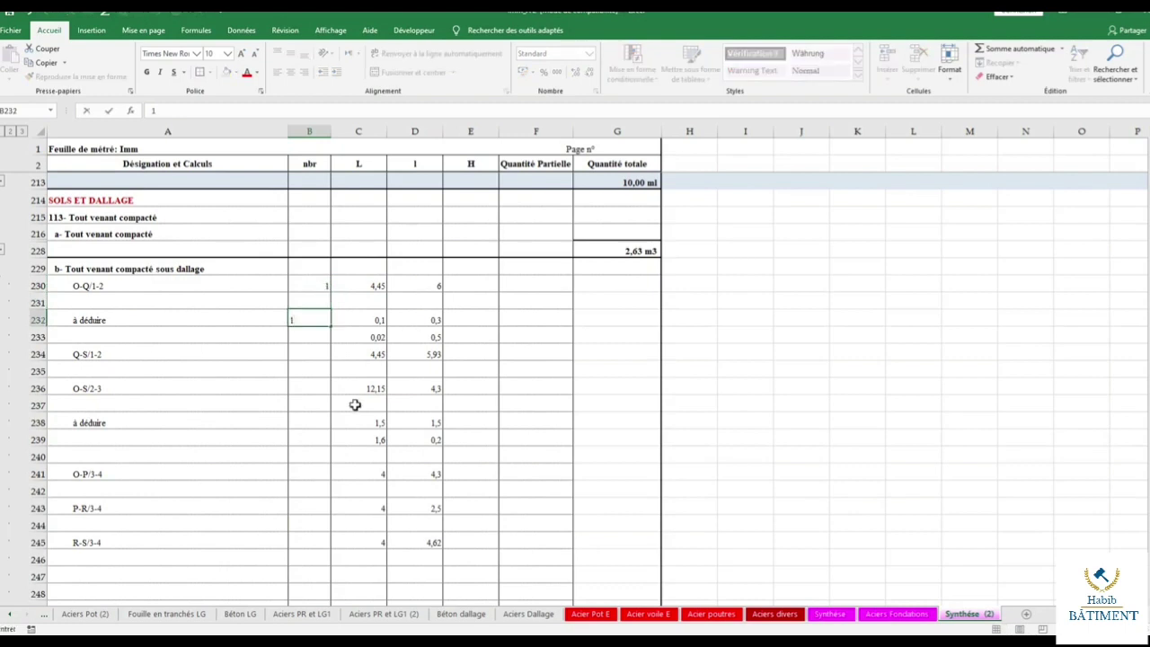
pyautogui.click(316, 320)
pyautogui.moveTo(331, 328); pyautogui.dragTo(314, 548)
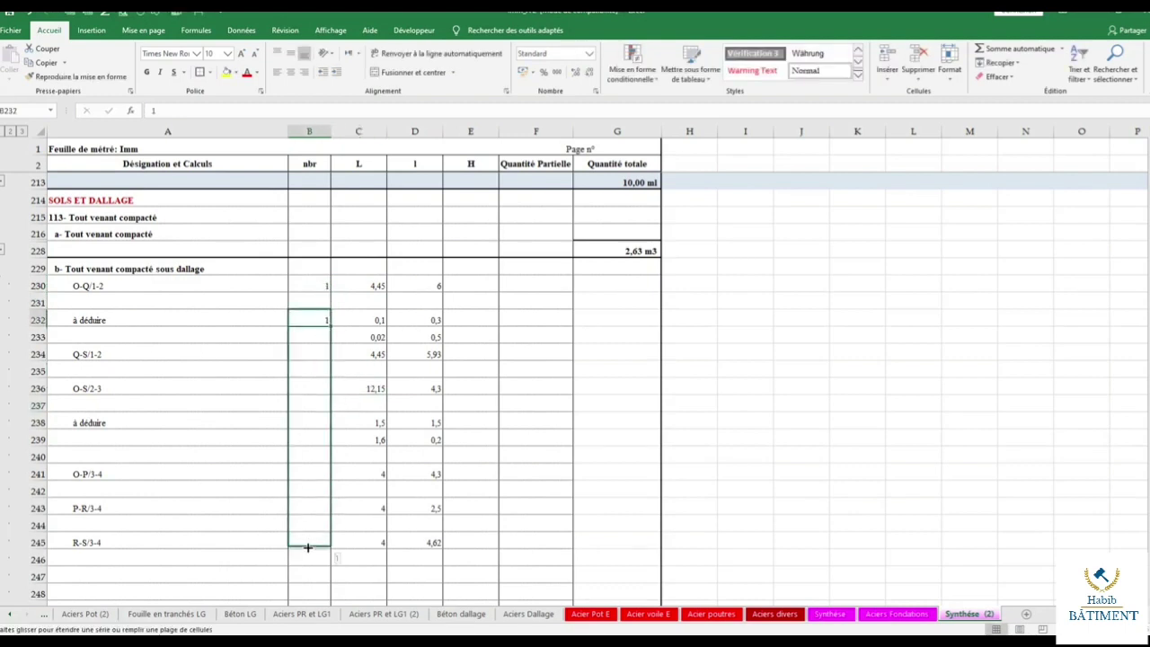
pyautogui.click(483, 434)
# Enter =+B230*C230*D230 in F230, giving 26,7 for O-Q/1-2.
pyautogui.click(536, 286)
pyautogui.write('+')
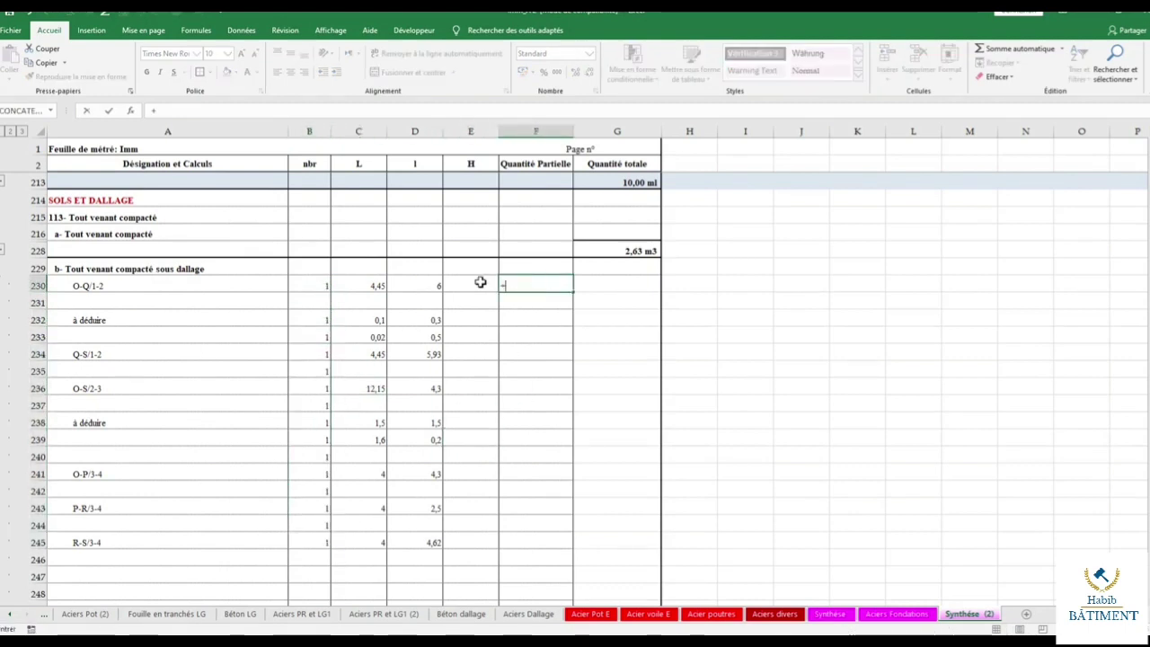
pyautogui.click(327, 286)
pyautogui.write('*')
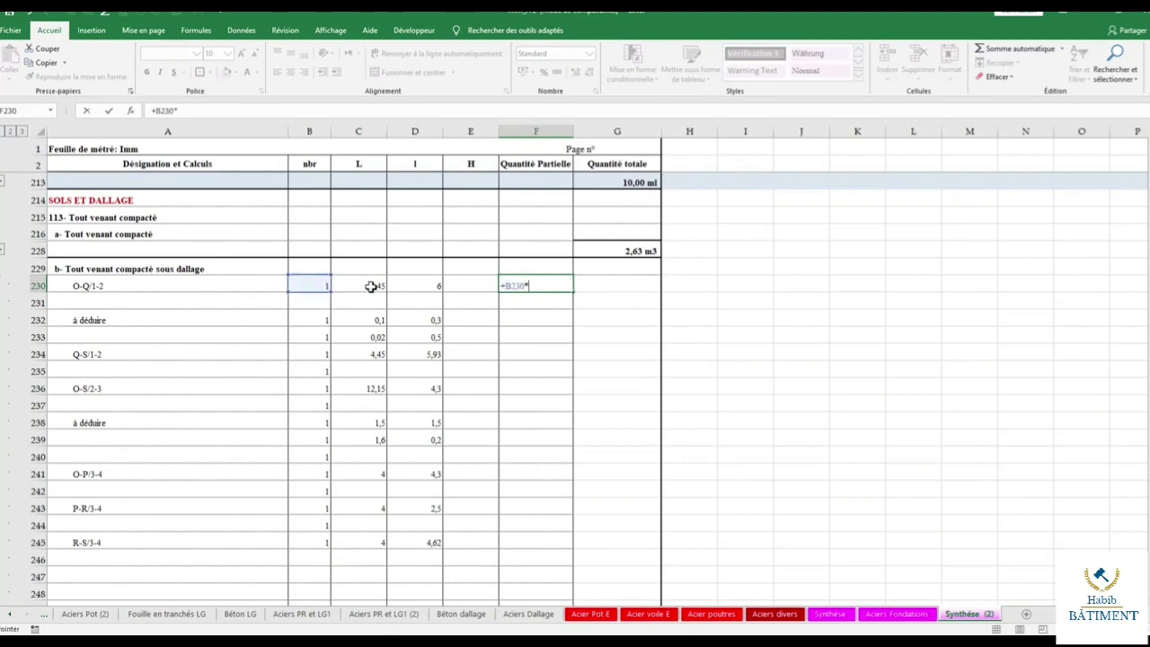
pyautogui.click(371, 286)
pyautogui.write('*')
pyautogui.click(434, 284)
pyautogui.press('Return')
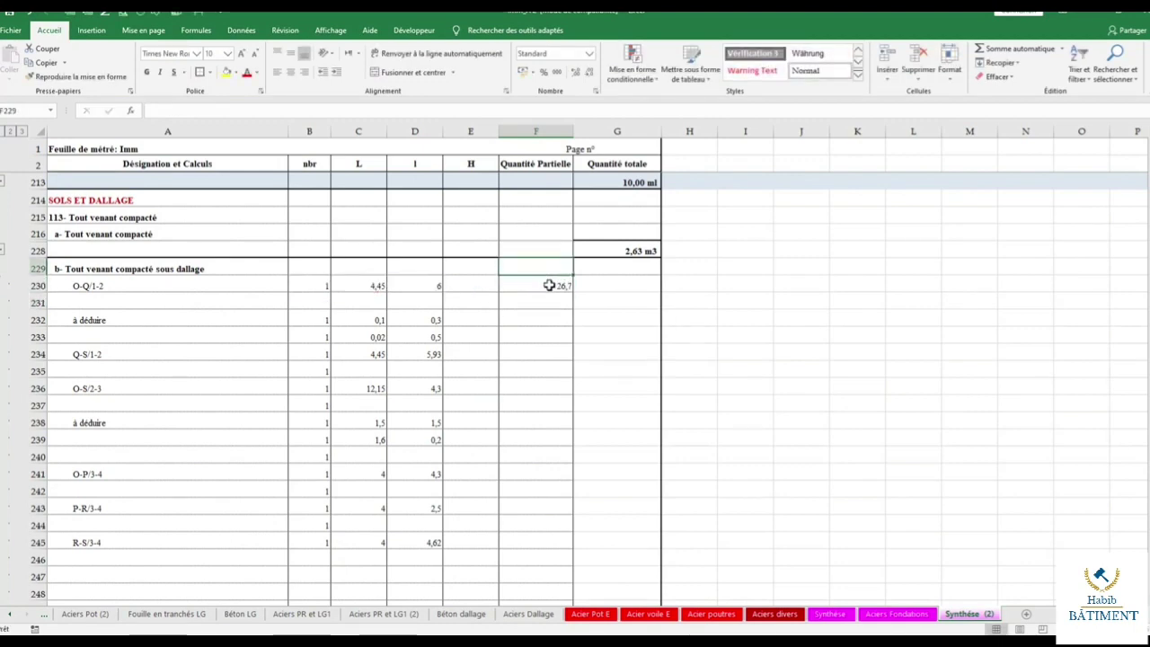
pyautogui.click(549, 285)
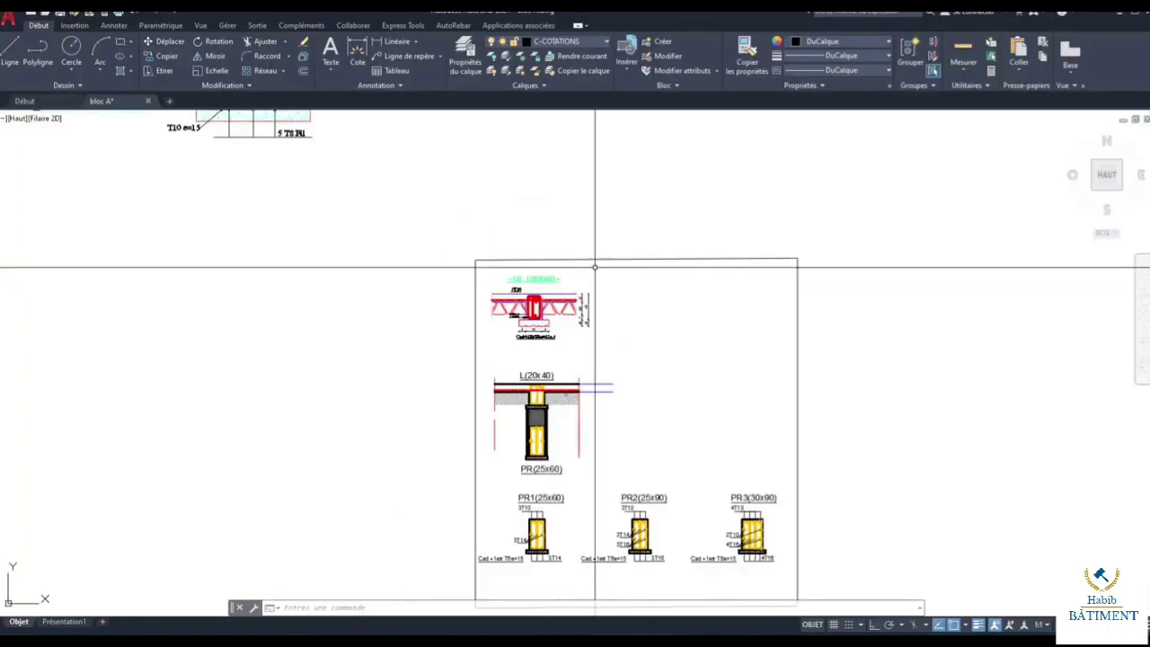
# Quick-measure the P1–P4 slab bay on the foundation plan, reading an area of 18.4479.
pyautogui.scroll(3, 584, 435)
pyautogui.scroll(3, 620, 243)
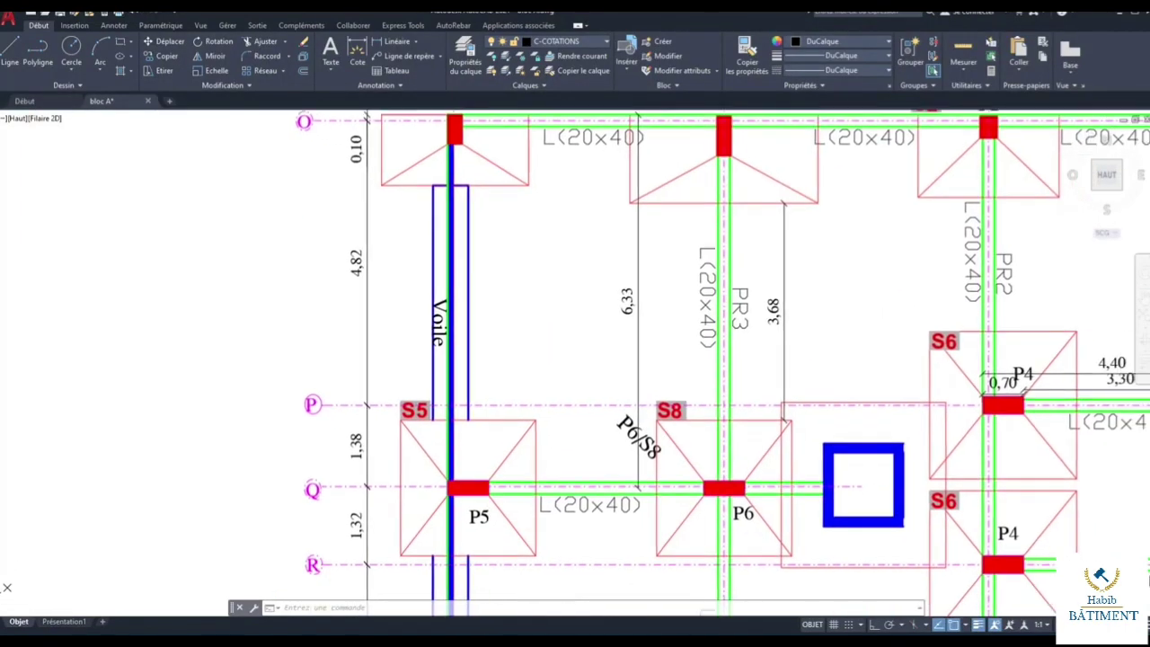
pyautogui.scroll(-1, 478, 266)
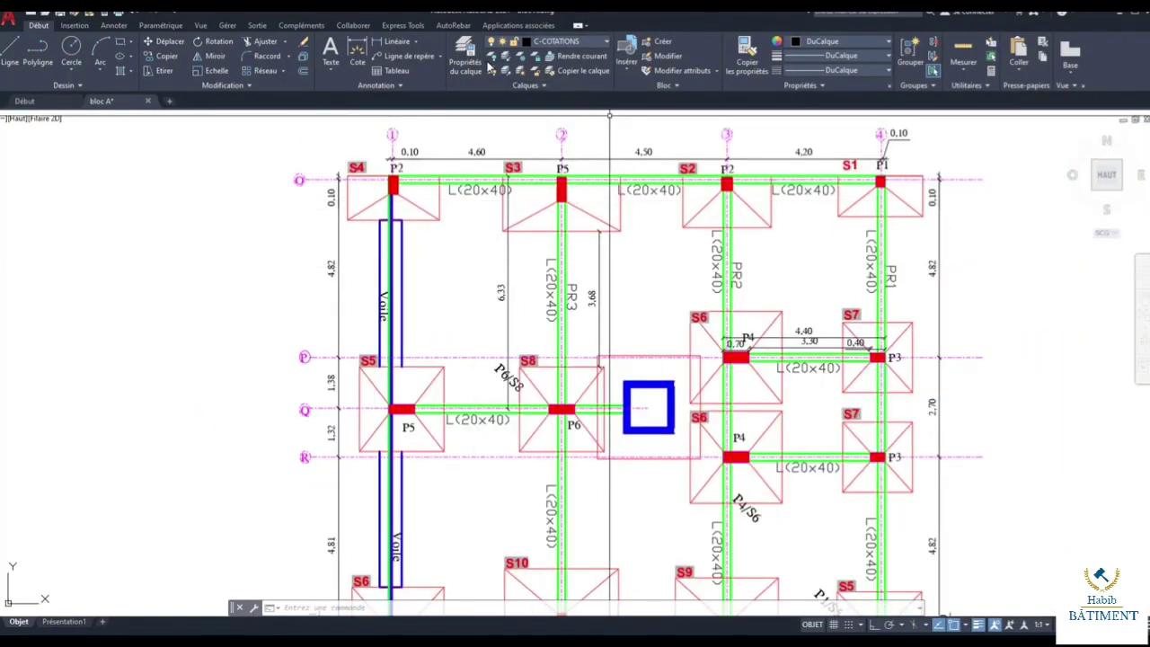
pyautogui.scroll(2, 569, 264)
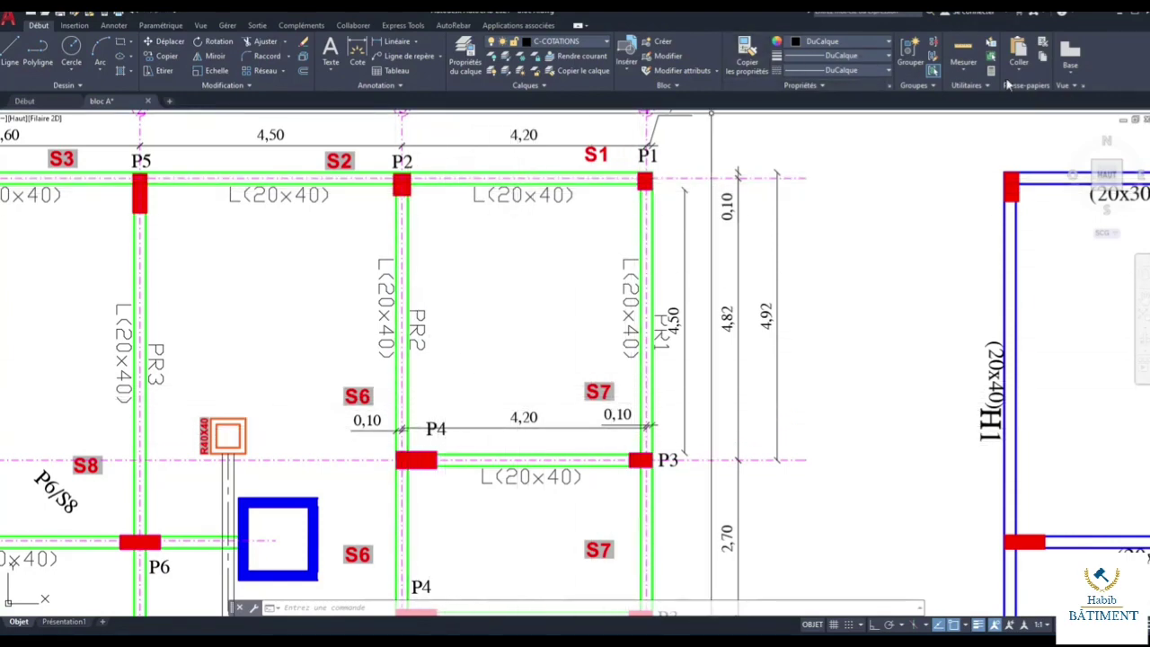
pyautogui.click(964, 76)
pyautogui.click(949, 117)
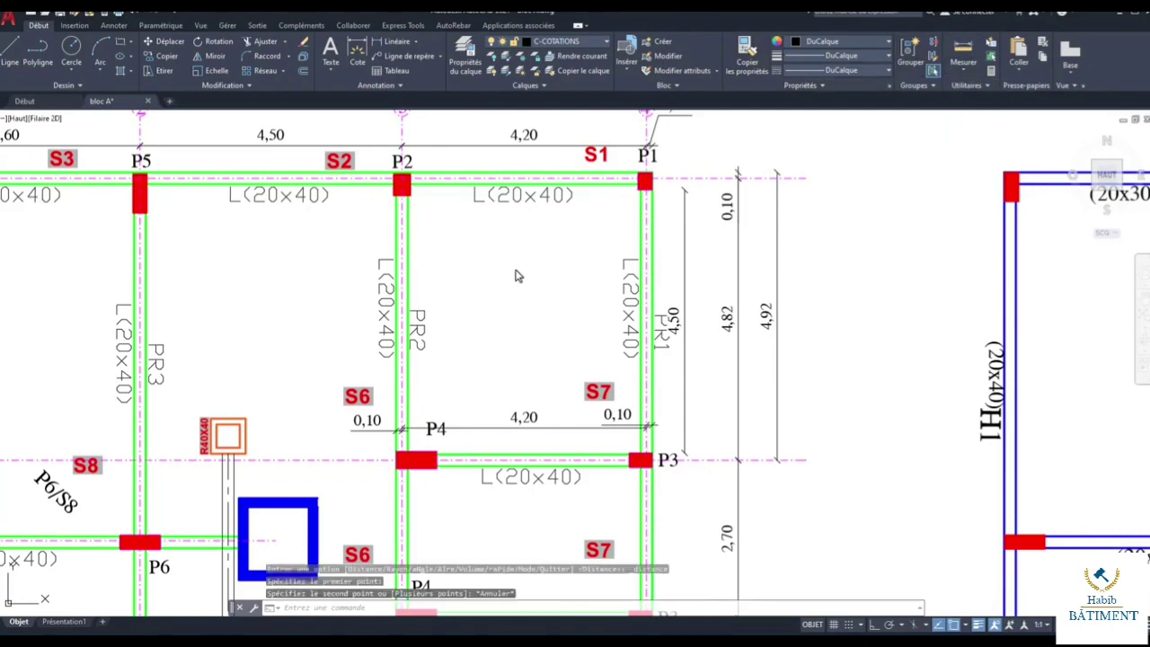
pyautogui.press('Return')
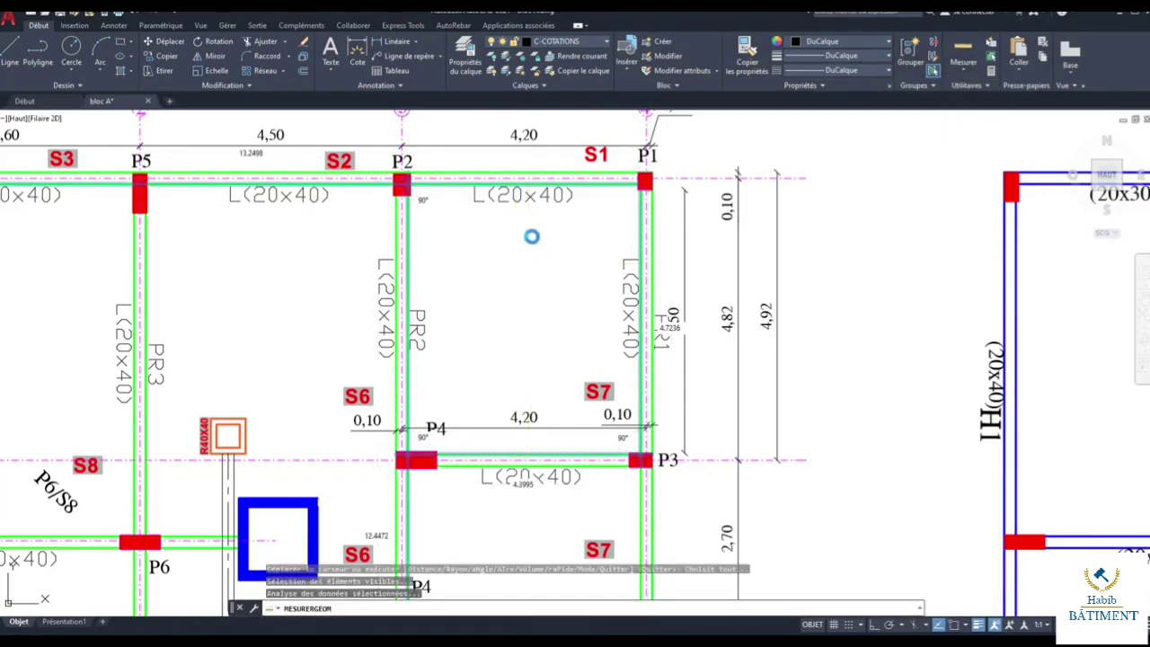
pyautogui.click(540, 262)
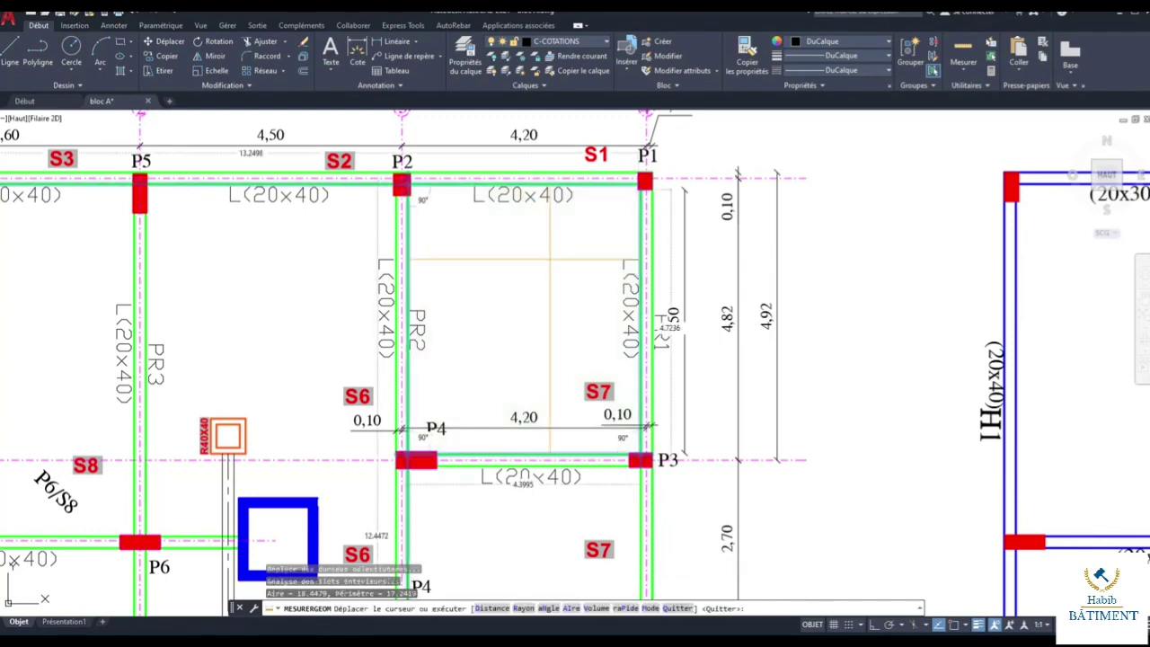
pyautogui.click(530, 262)
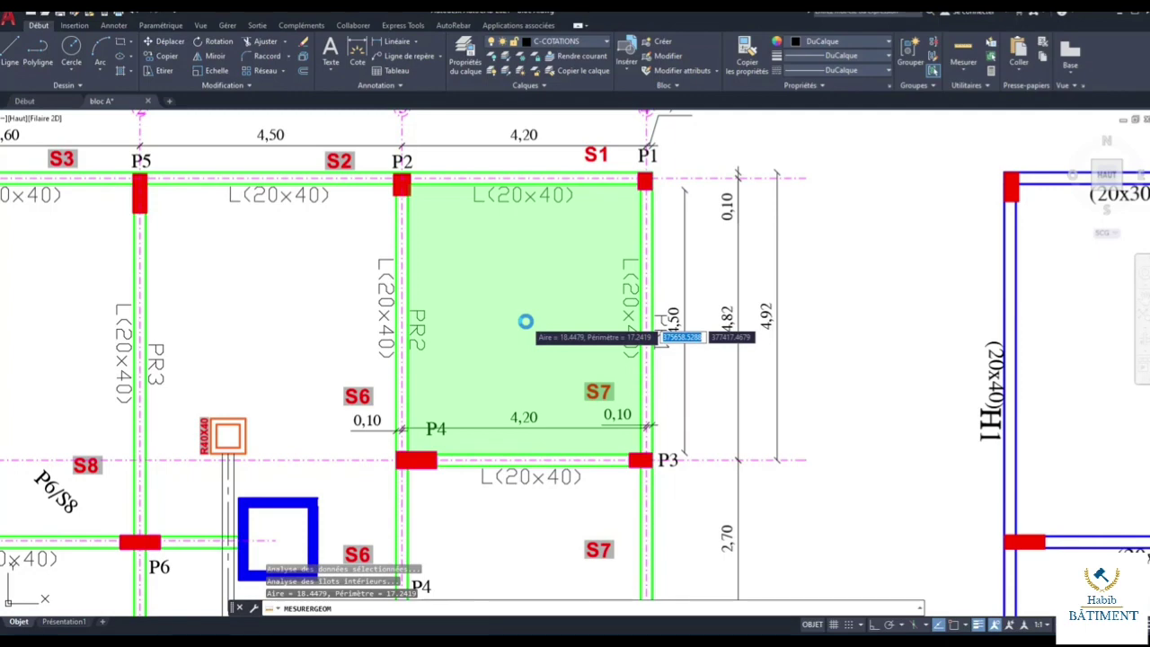
pyautogui.scroll(-1, 526, 320)
pyautogui.scroll(-1, 525, 320)
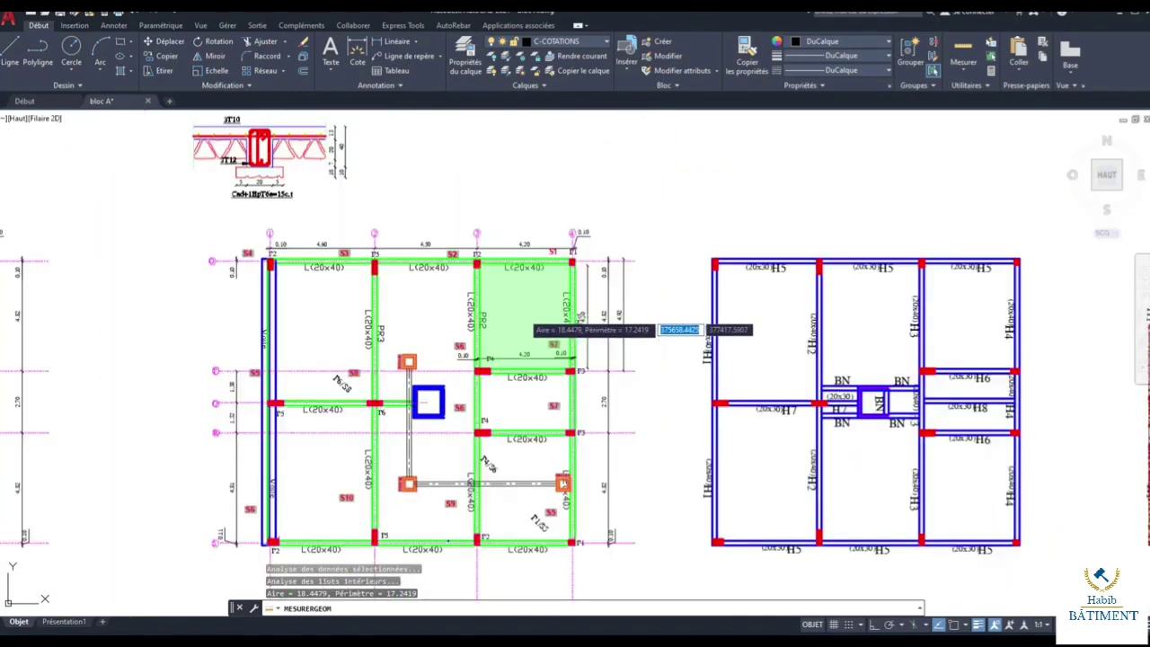
pyautogui.scroll(2, 526, 324)
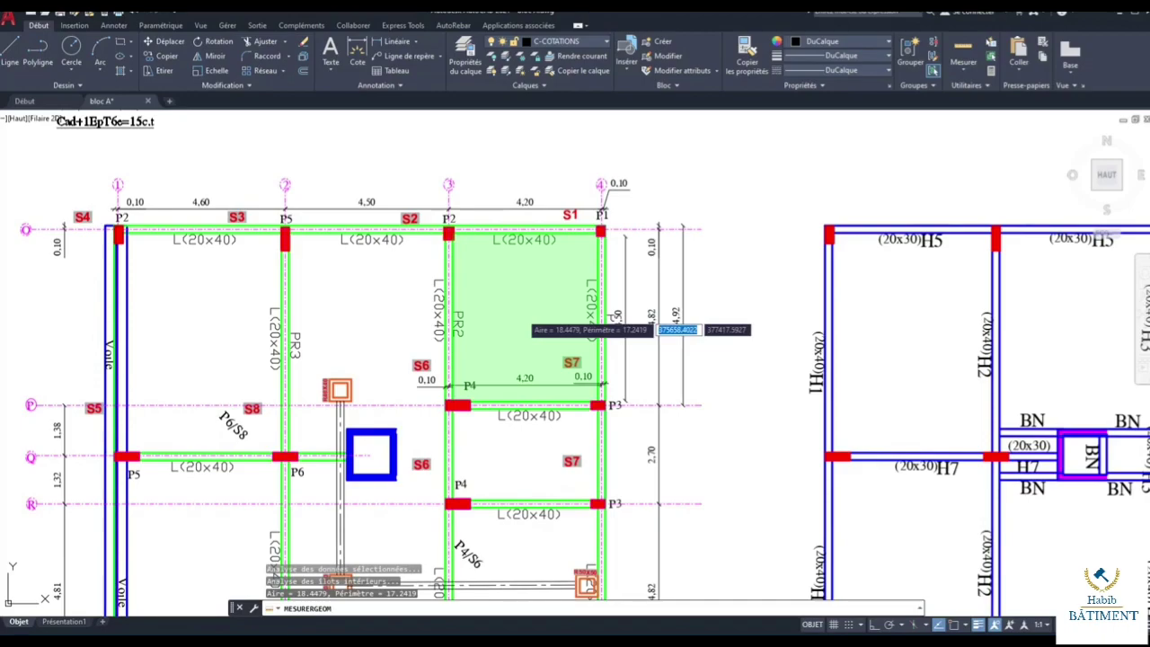
pyautogui.press('Escape')
# Fill F230's formula down to F245 and inspect F241's =B241*C241*D241 formula.
pyautogui.hotkey('alt', 'Tab')
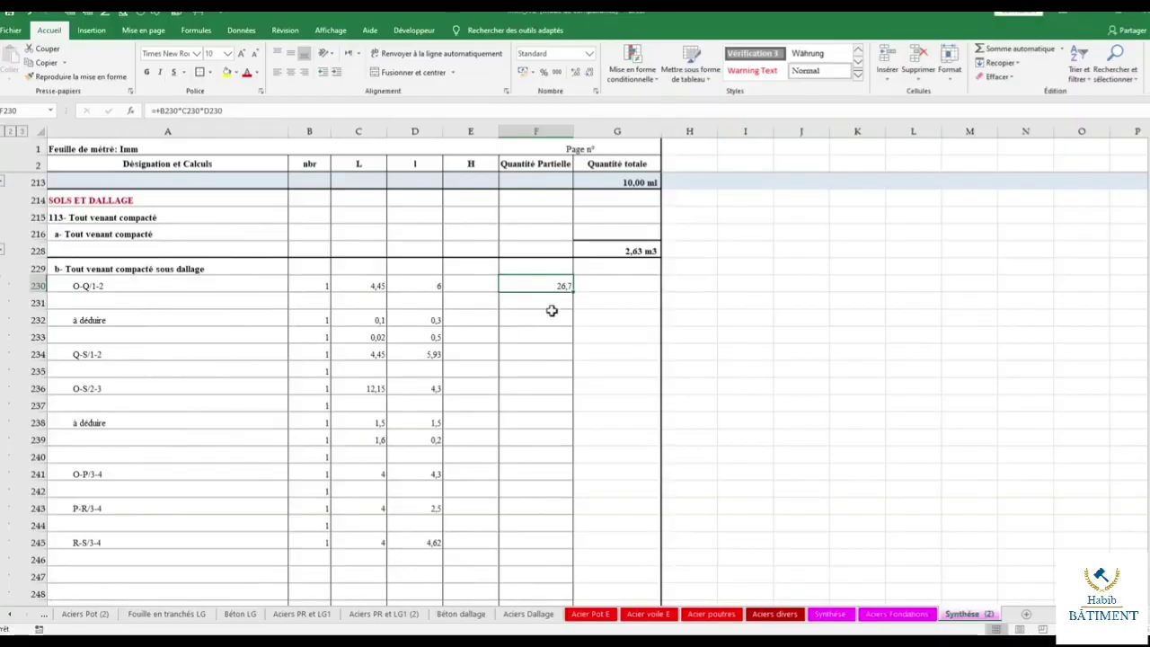
pyautogui.moveTo(572, 292); pyautogui.dragTo(518, 551)
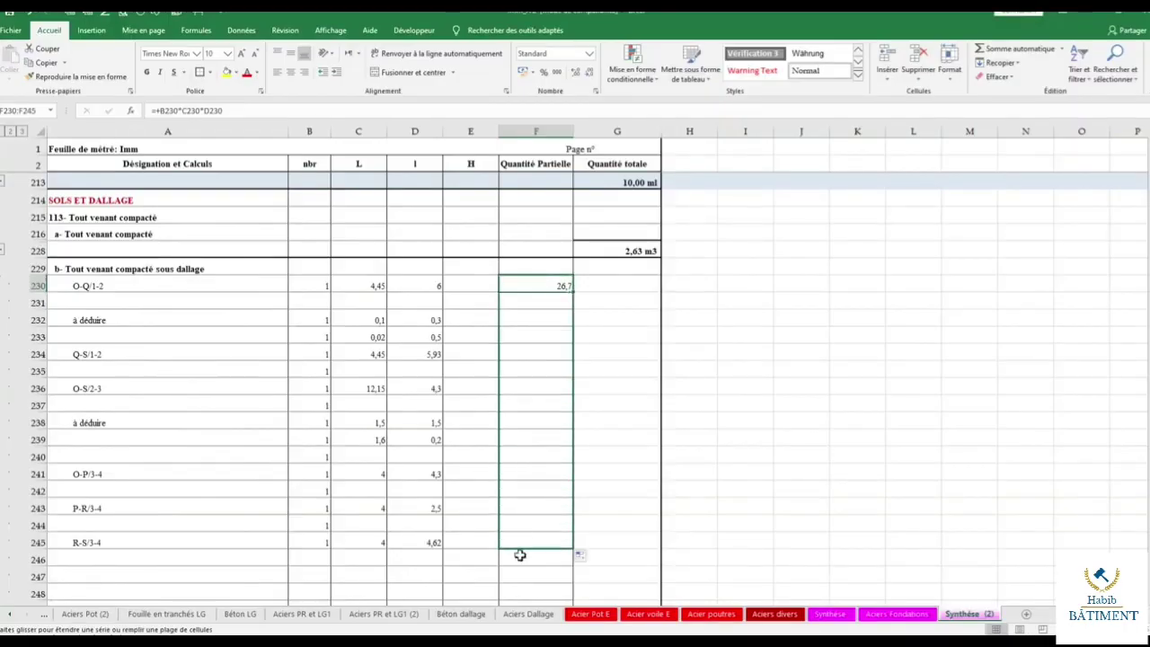
pyautogui.click(36, 473)
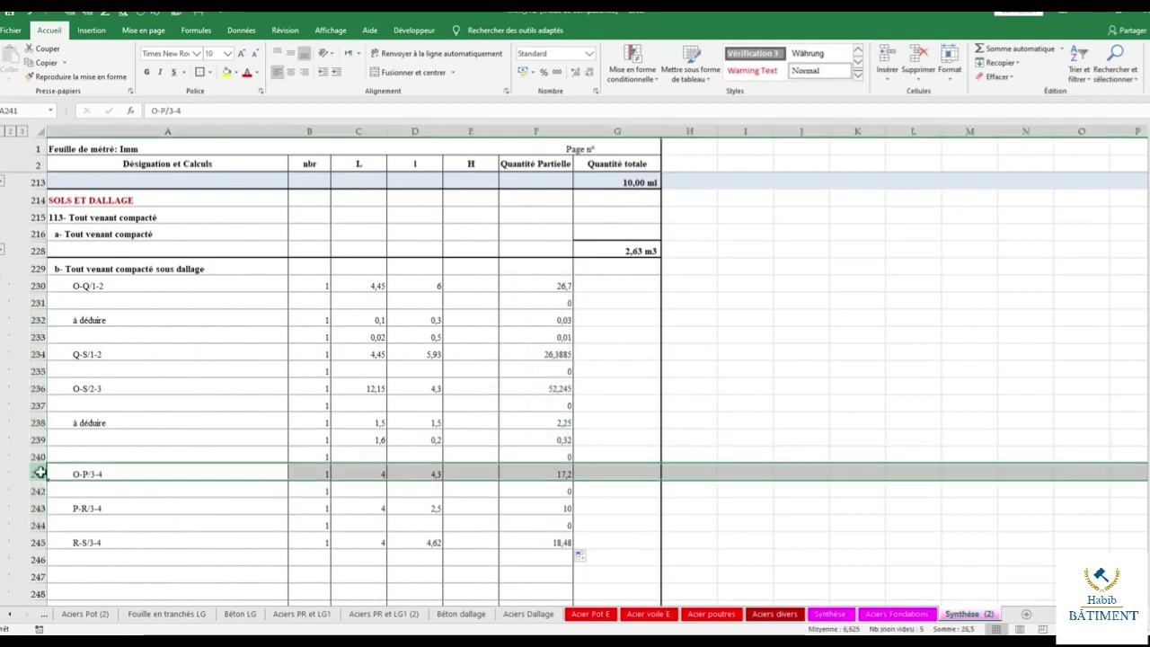
pyautogui.click(549, 477)
pyautogui.doubleClick(548, 478)
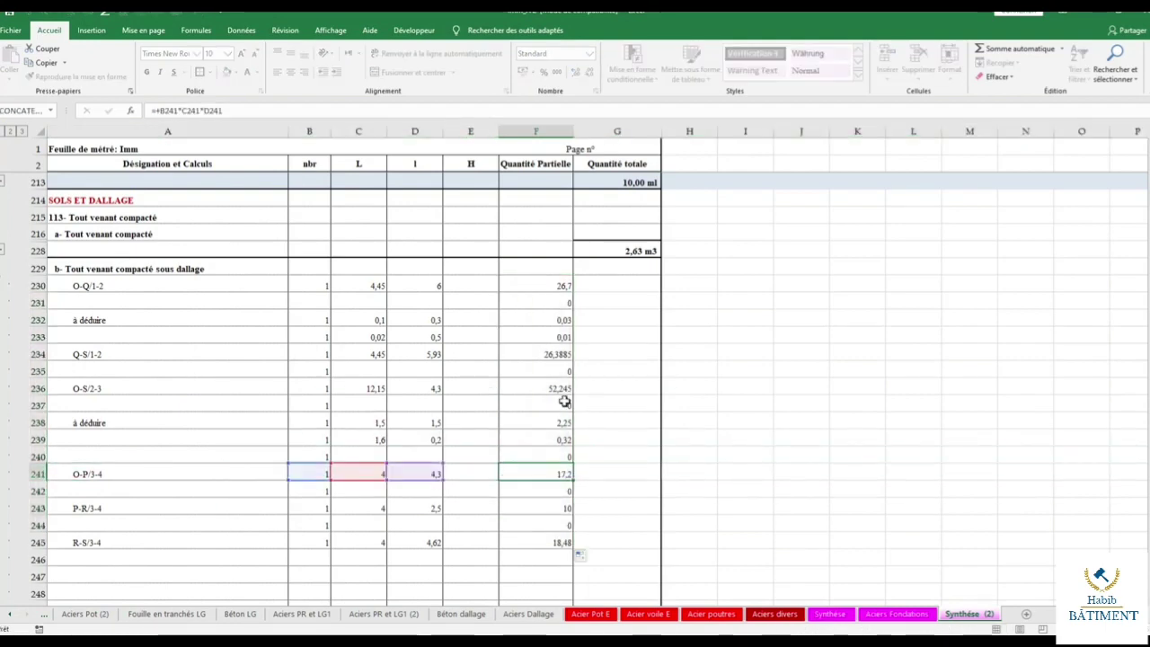
pyautogui.press('Escape')
pyautogui.scroll(-2, 396, 339)
pyautogui.scroll(2, 387, 336)
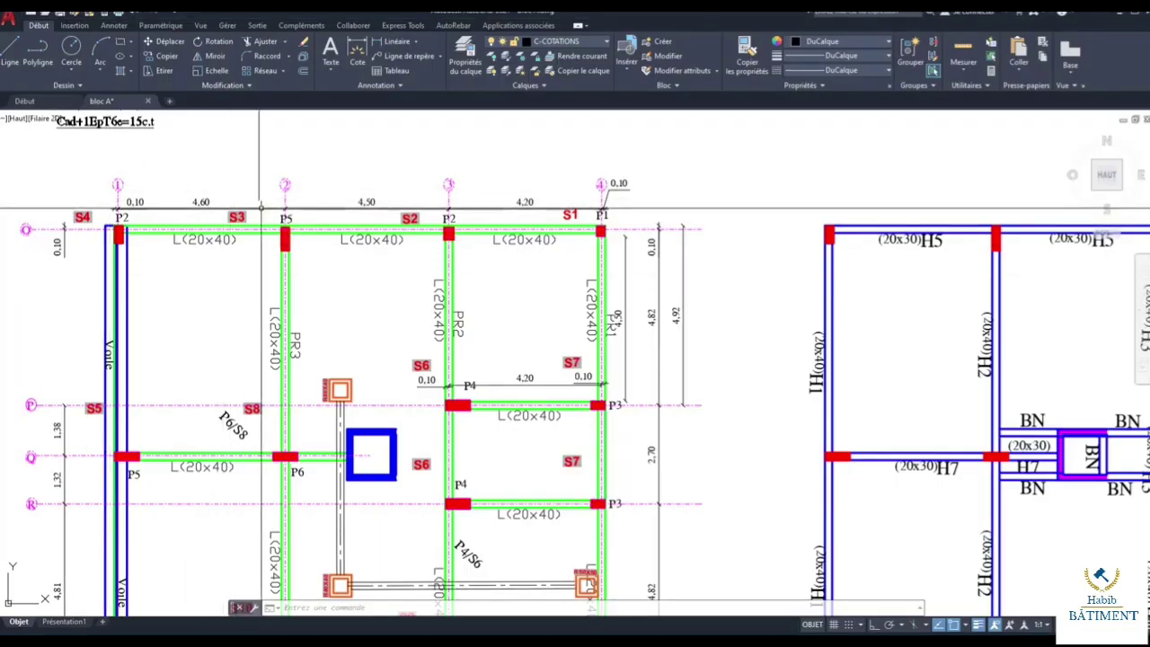
# Zoom in on the 0,10 and 4,60 dimensions of the P2–P5 beam.
pyautogui.scroll(4, 123, 213)
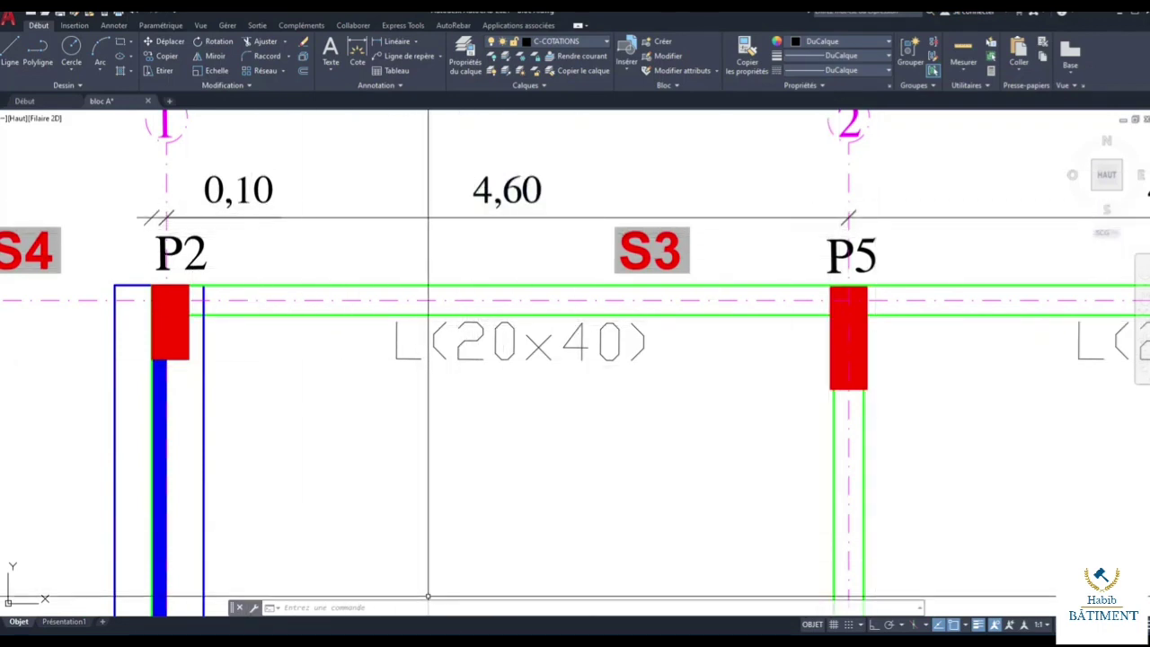
pyautogui.hotkey('alt', 'Tab')
# Review and re-commit the O-Q/1-2 width and length formulas in D230 and C230.
pyautogui.doubleClick(414, 286)
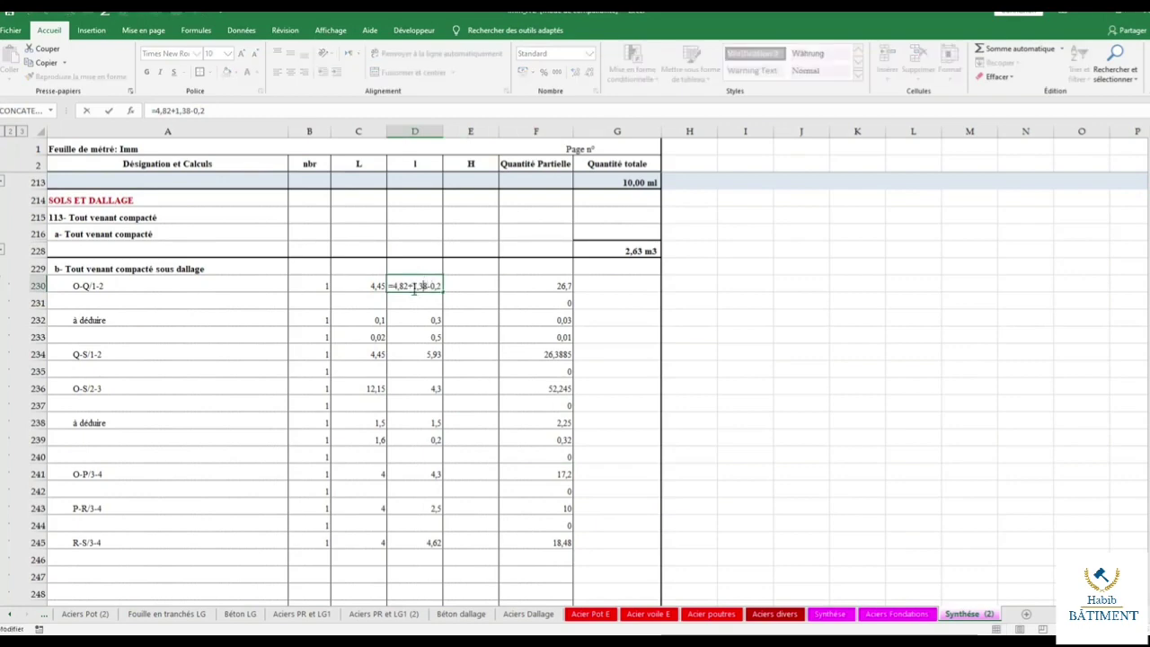
pyautogui.press('Return')
pyautogui.doubleClick(341, 286)
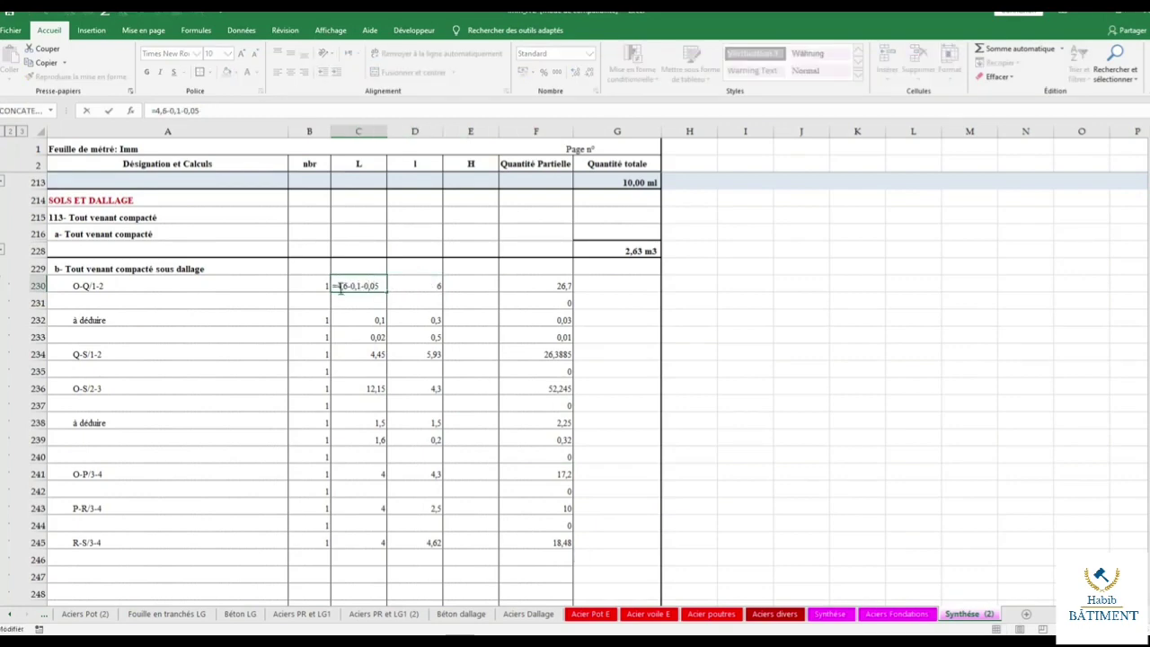
pyautogui.press('Return')
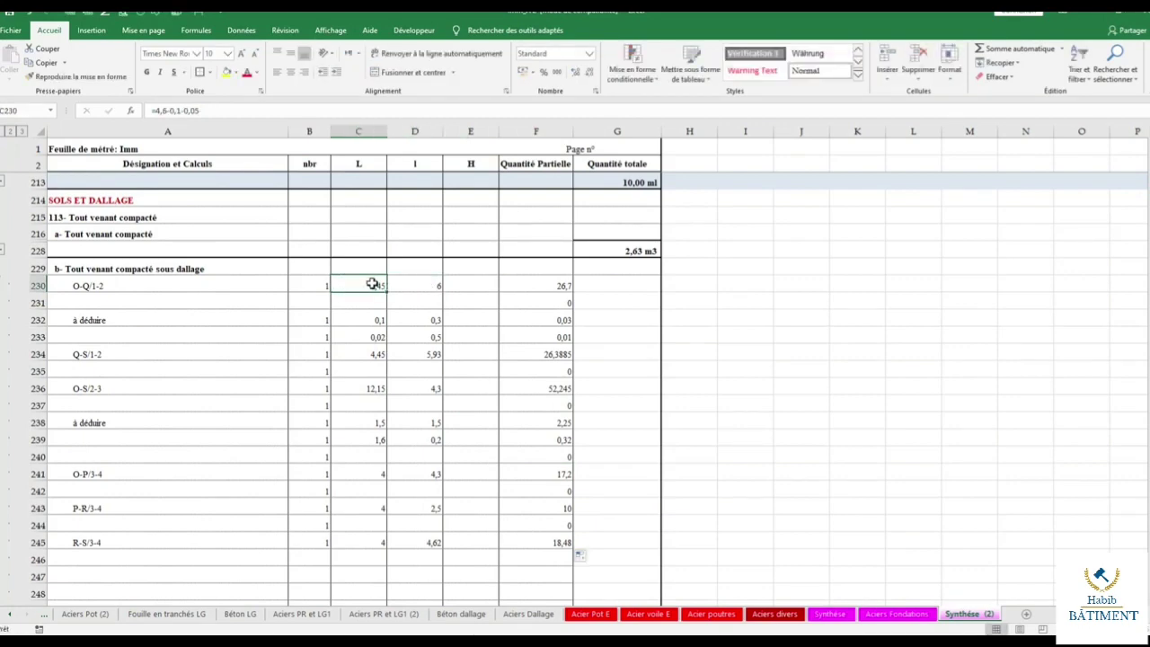
# Format C230:D245 as Nombre with two decimals, then select D230:D245.
pyautogui.moveTo(374, 286); pyautogui.dragTo(416, 533)
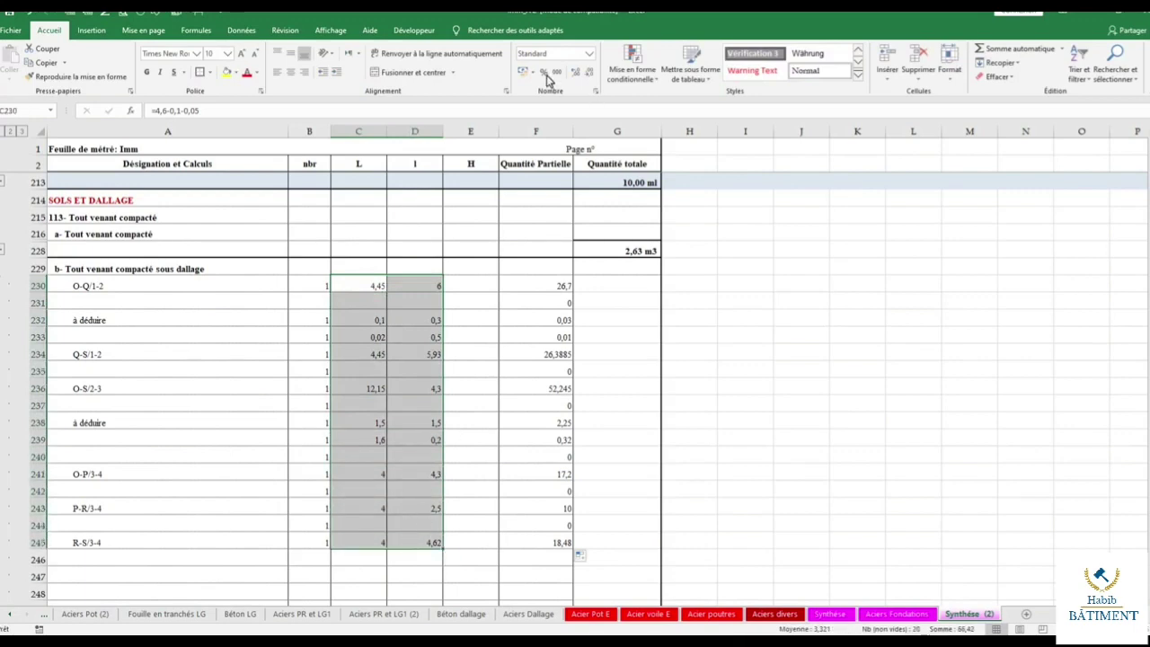
pyautogui.click(575, 72)
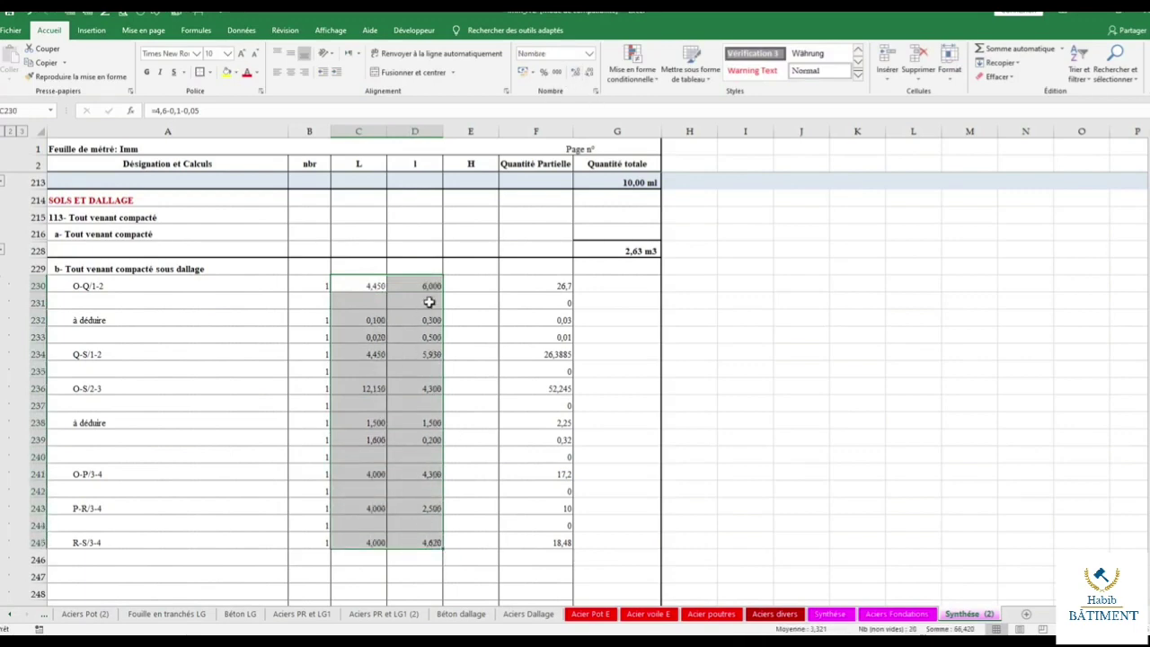
pyautogui.click(589, 73)
pyautogui.scroll(-2, 419, 320)
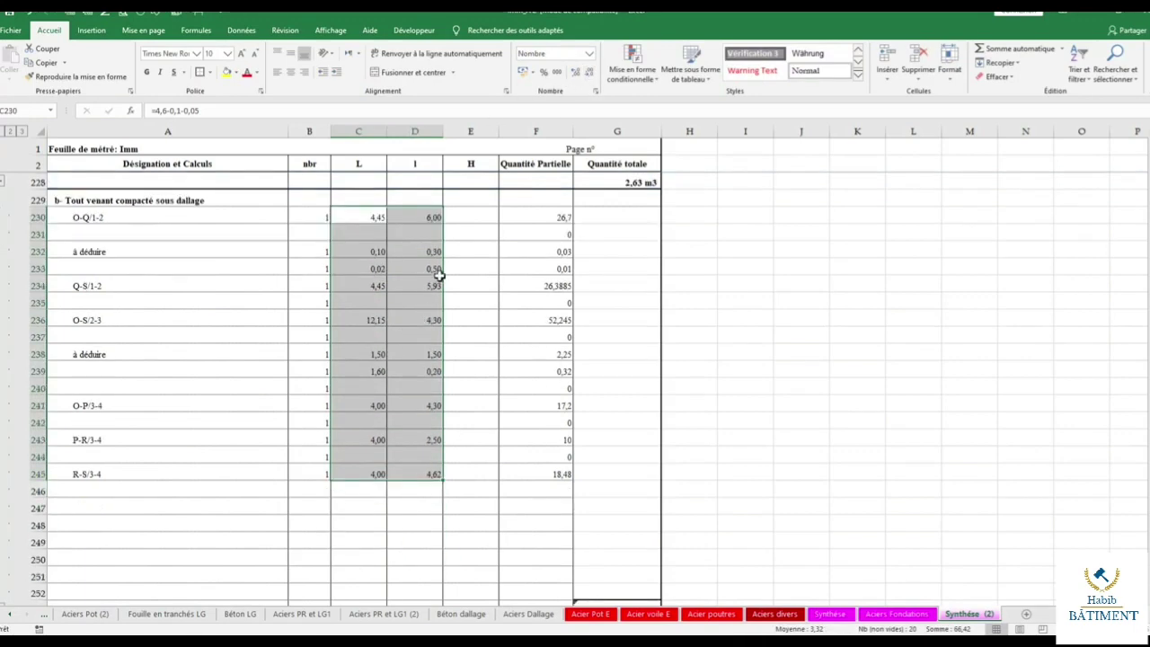
pyautogui.click(421, 217)
pyautogui.moveTo(422, 217); pyautogui.dragTo(418, 474)
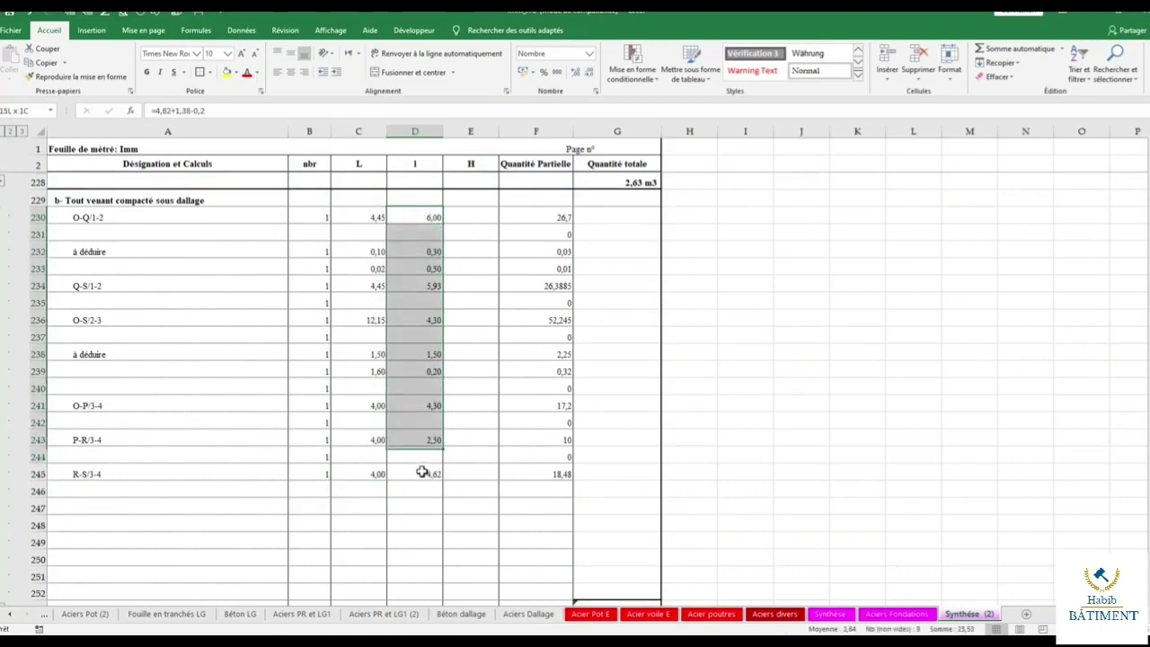
# Select the blank cells in the slab list, delete their entire rows, then select leftover rows 240–246.
pyautogui.click(1131, 85)
pyautogui.click(1086, 135)
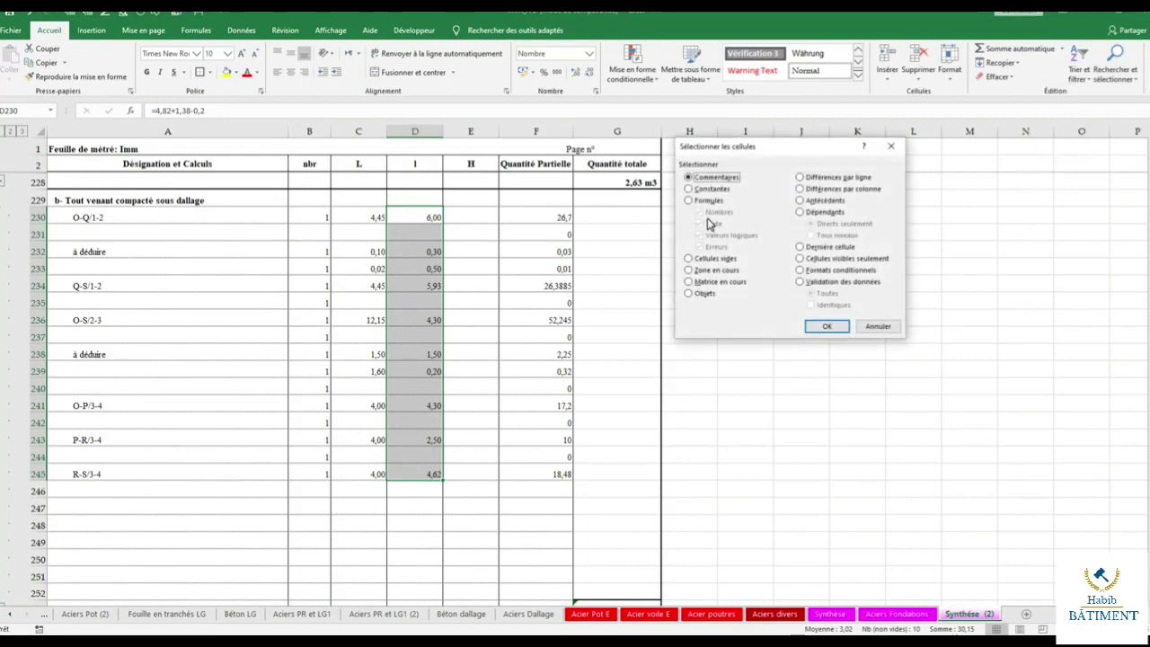
pyautogui.click(689, 257)
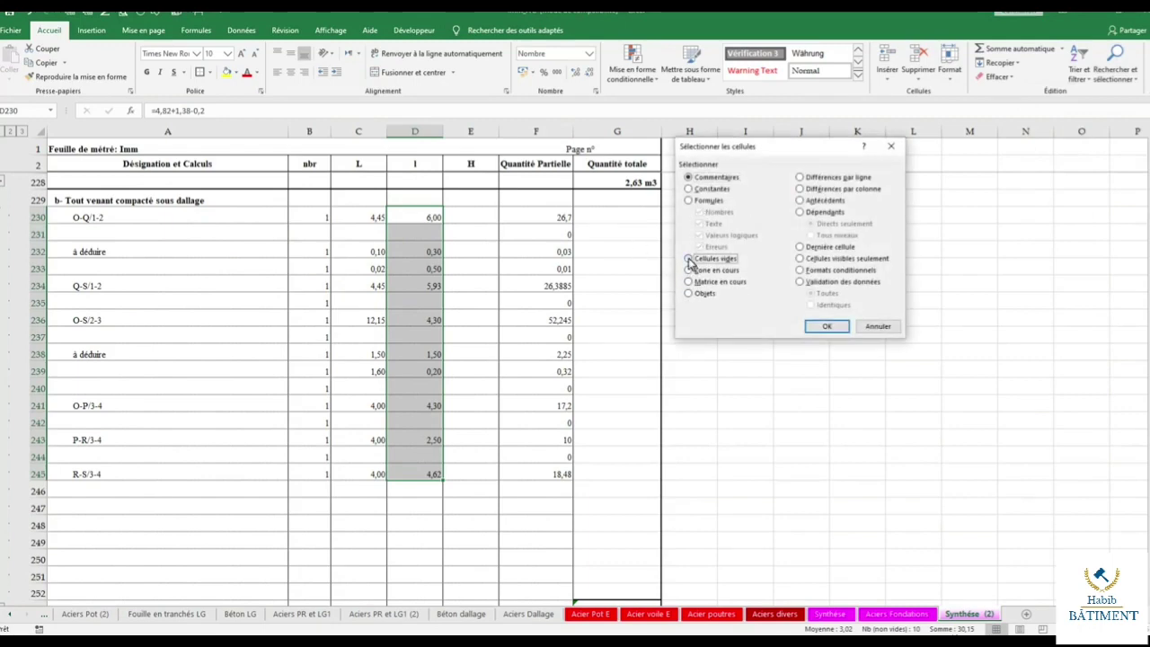
pyautogui.click(827, 326)
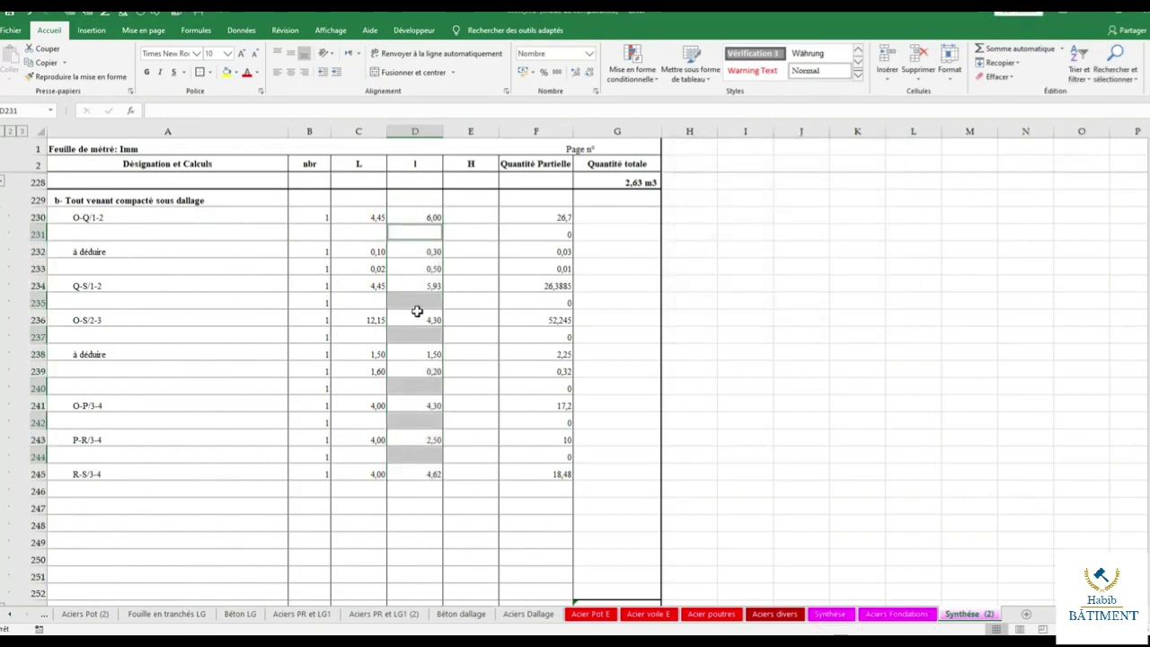
pyautogui.hotkey('ctrl', '-')
pyautogui.click(763, 247)
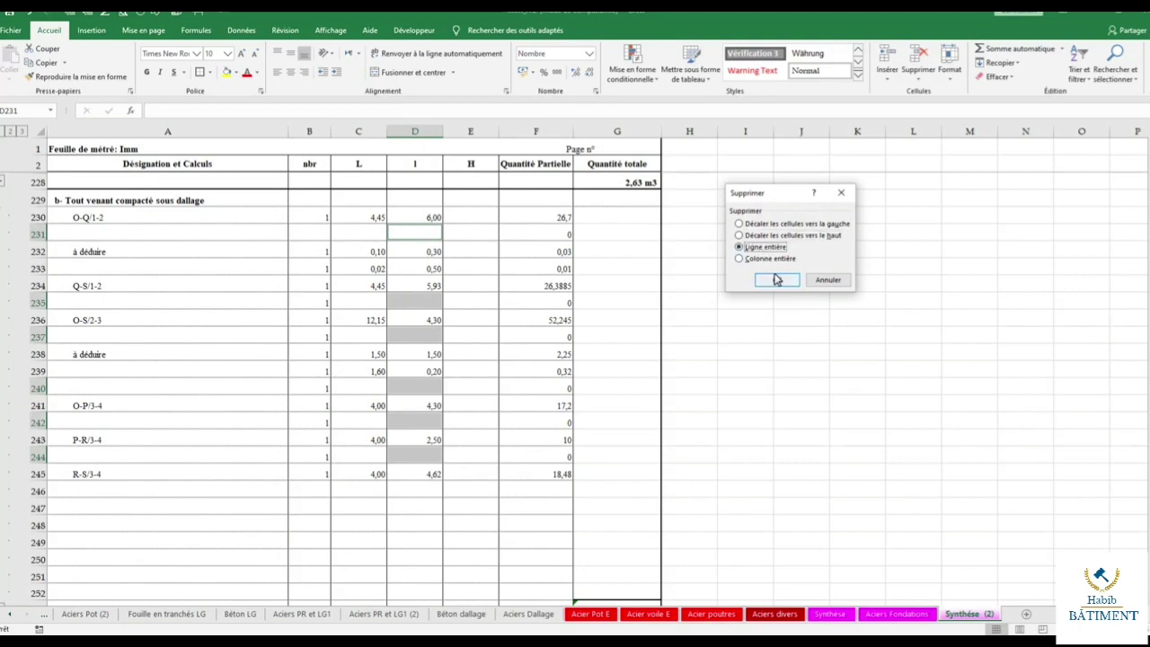
pyautogui.click(777, 281)
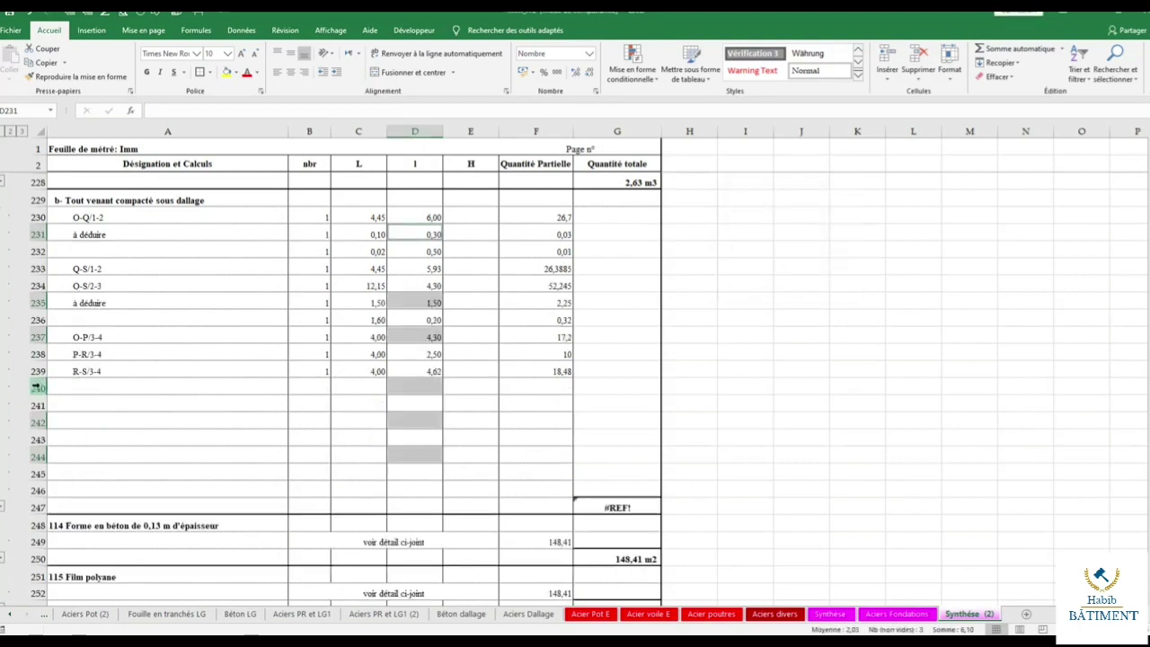
pyautogui.moveTo(36, 387); pyautogui.dragTo(36, 490)
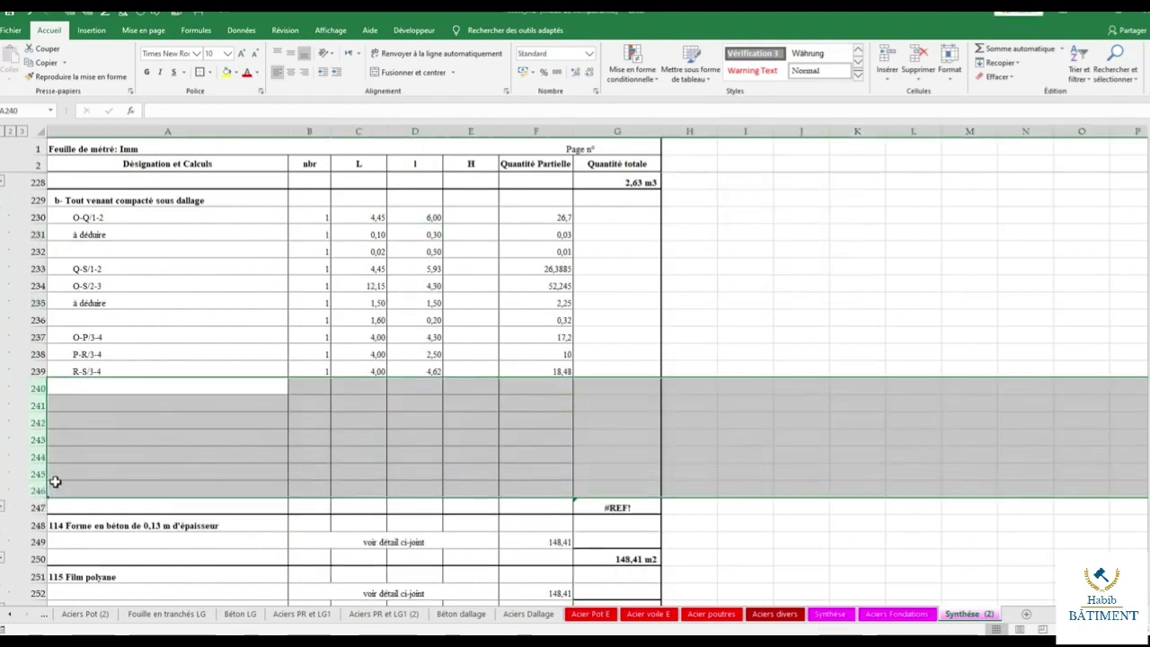
# Delete leftover rows 240–246 and total F230:F239 in G240 with =SOMME.
pyautogui.hotkey('ctrl', '-')
pyautogui.click(620, 383)
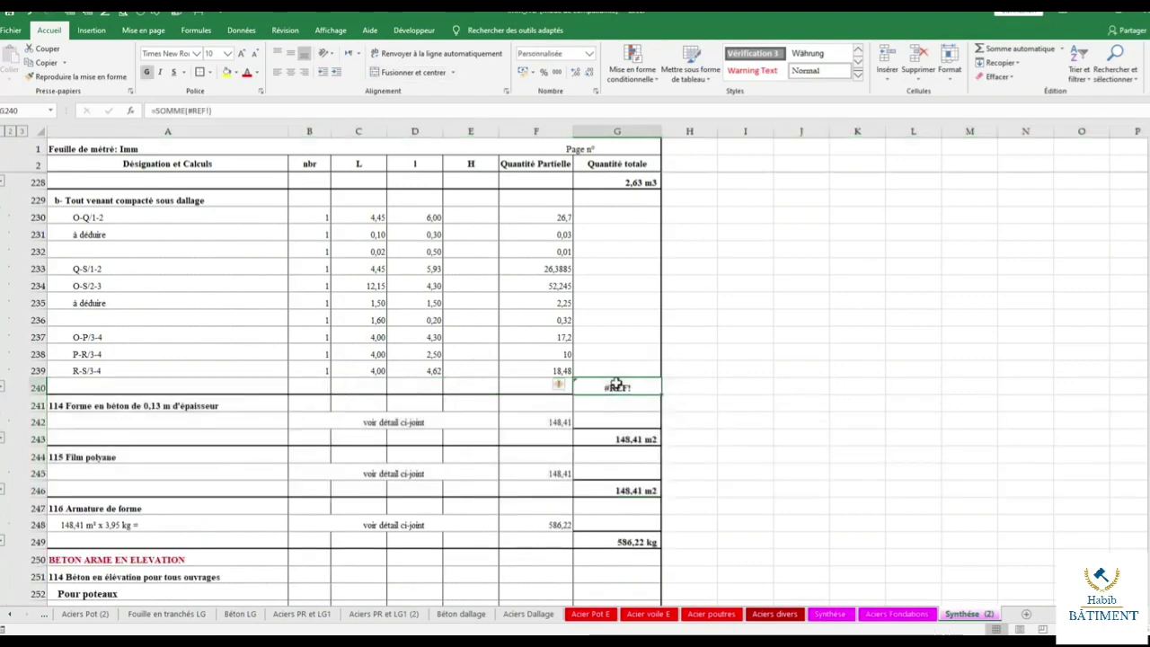
pyautogui.write('+')
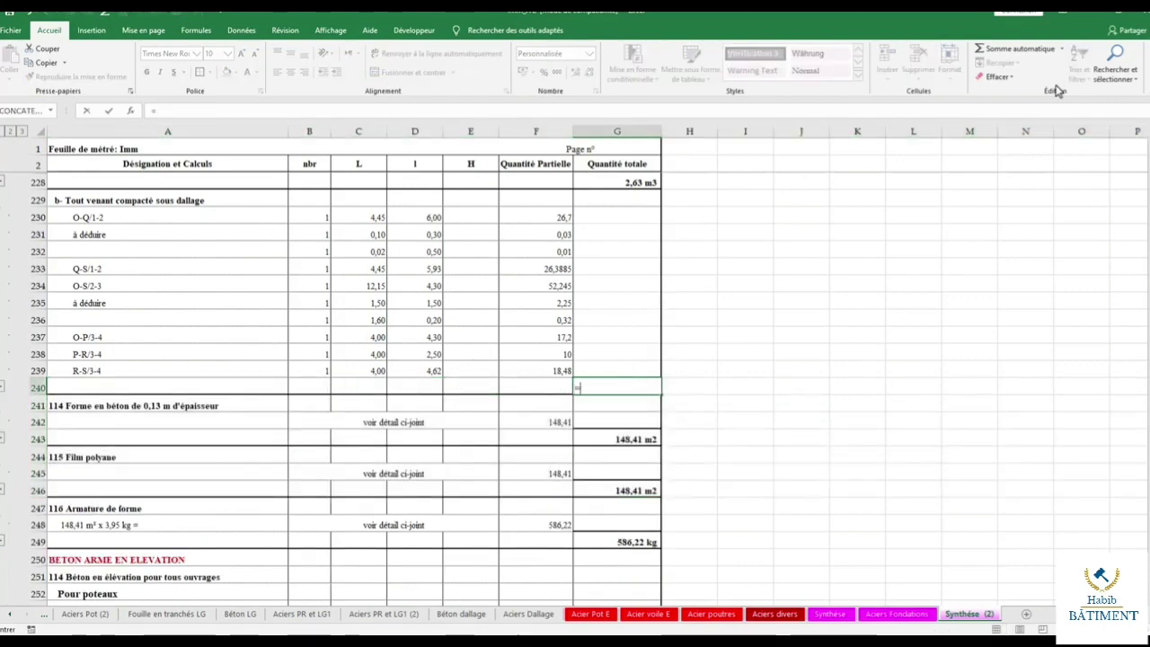
pyautogui.press('BackSpace')
pyautogui.write('=')
pyautogui.click(993, 53)
pyautogui.moveTo(552, 217); pyautogui.dragTo(528, 375)
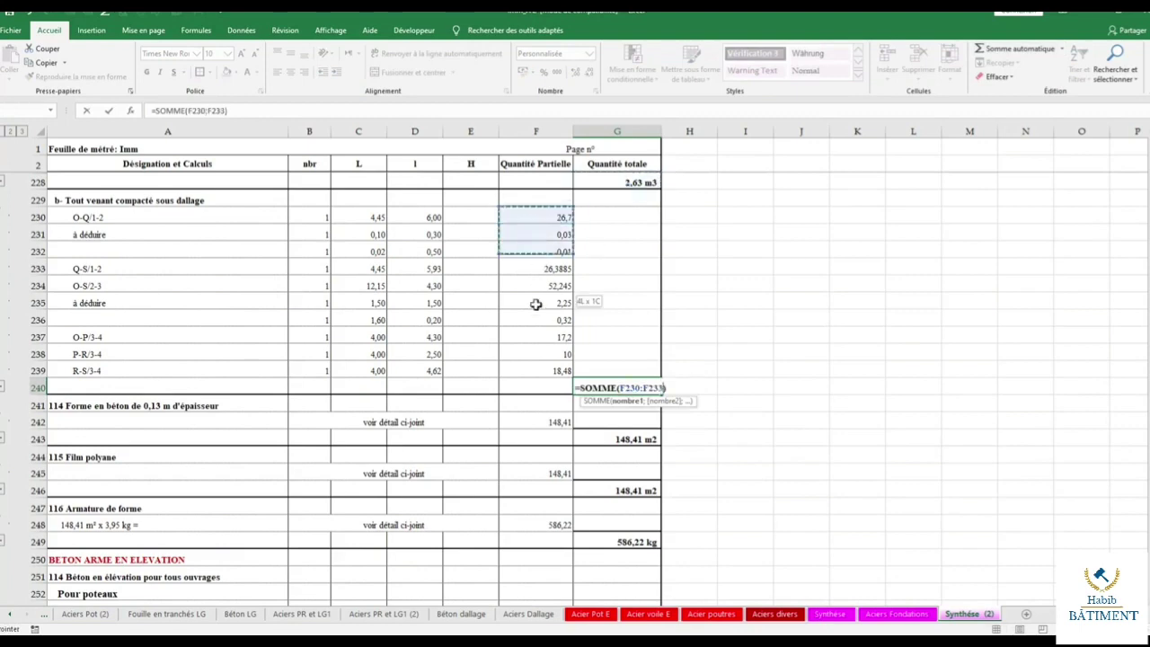
pyautogui.press('Return')
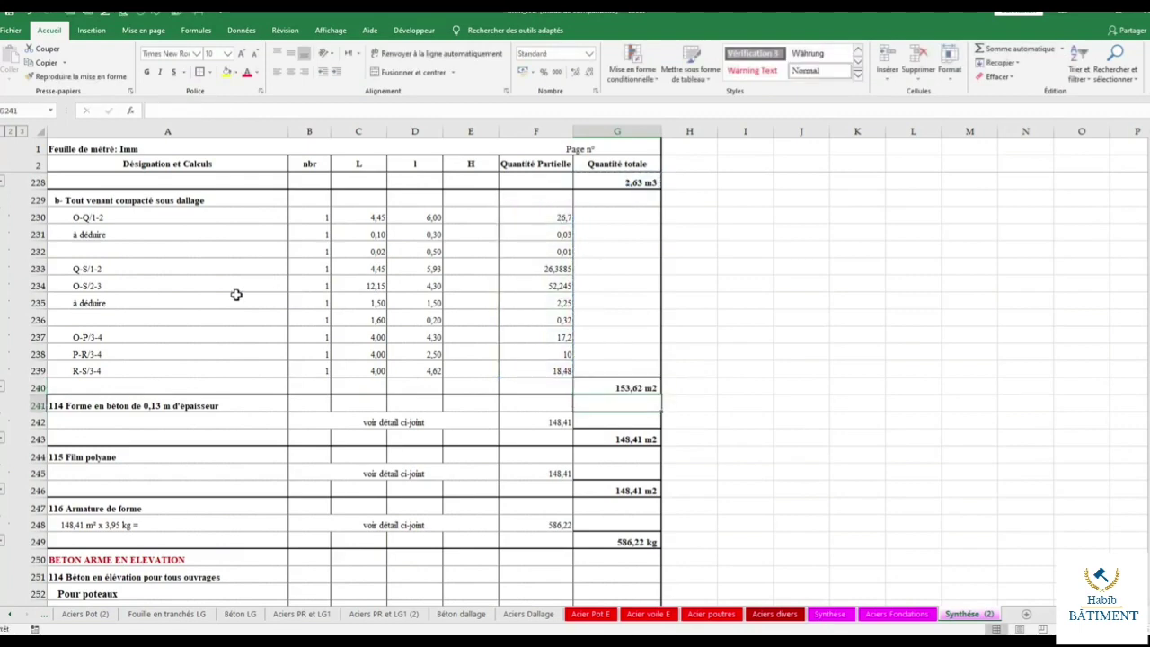
# Enter -1 in B231 so the first deduction line counts negatively.
pyautogui.click(315, 234)
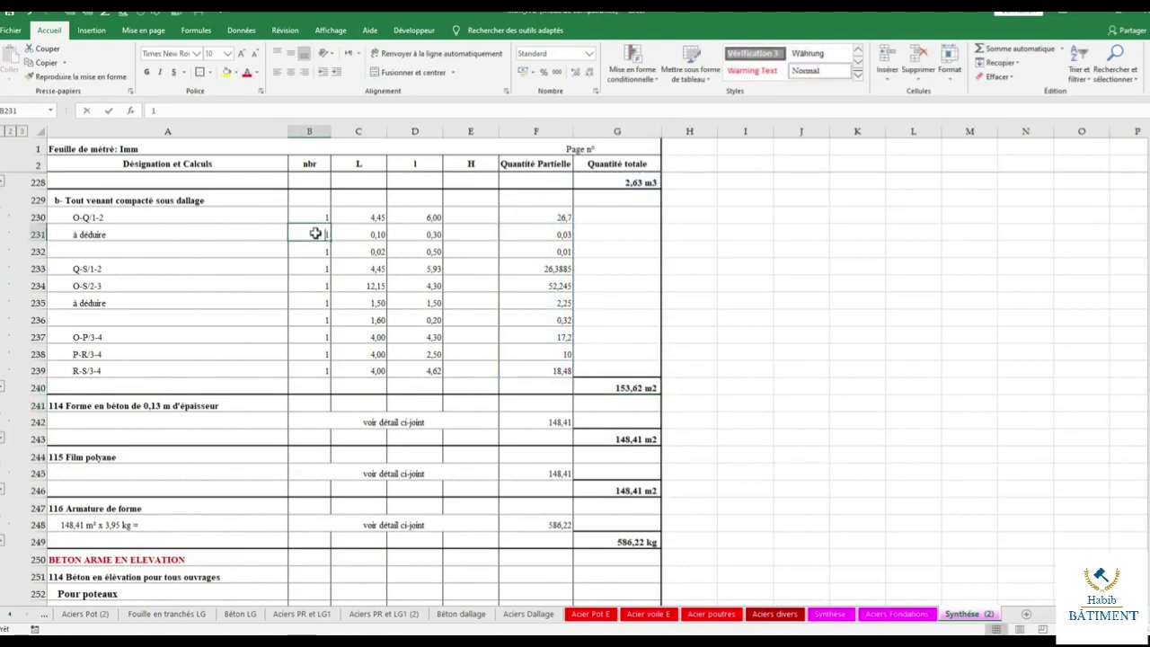
pyautogui.write('-1')
pyautogui.press('Return')
# Enter -1 in B232, B235 and B236 for the remaining deductions, bringing G240 to 148,40 m2.
pyautogui.write('-')
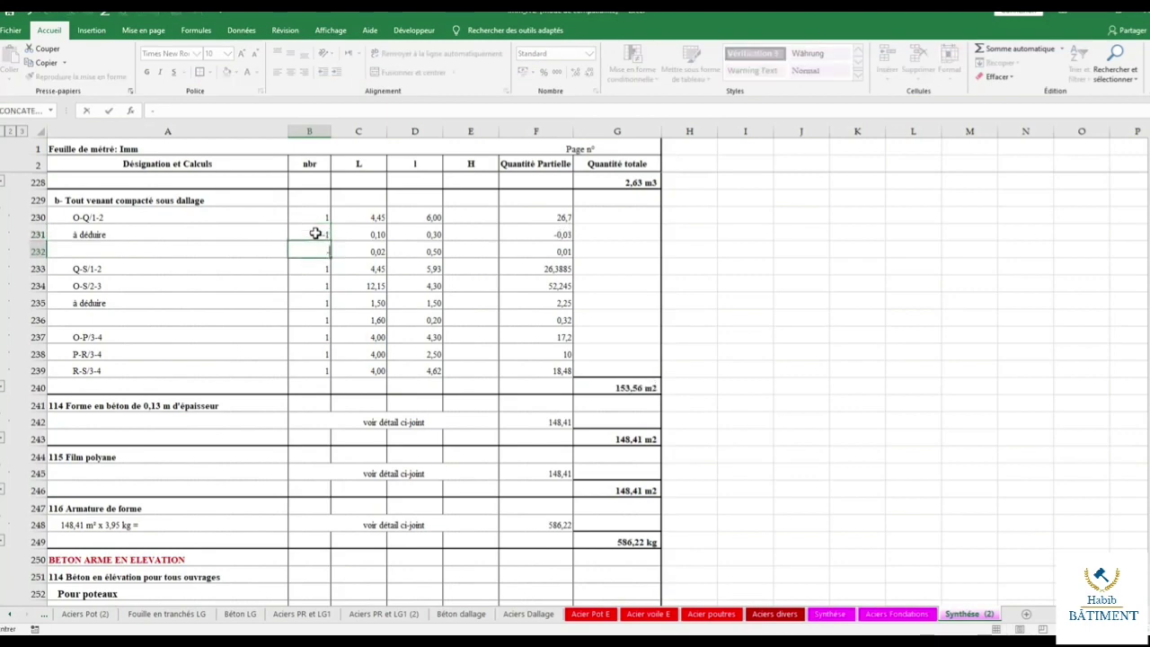
pyautogui.press('Return')
pyautogui.press('Down')
pyautogui.press('Down')
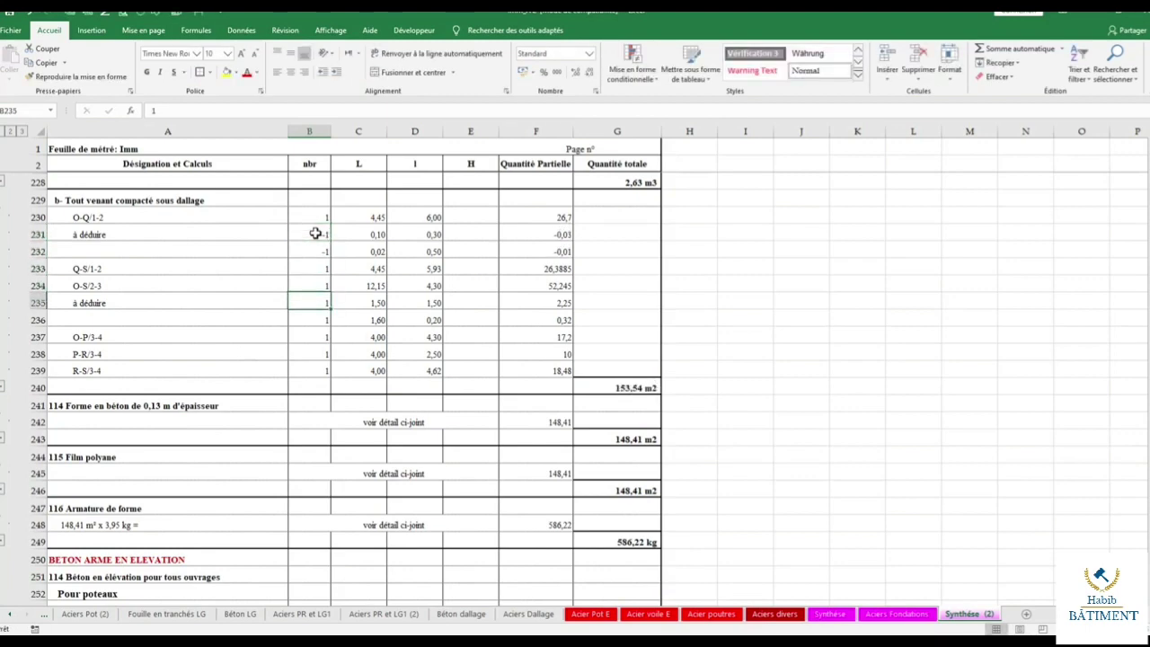
pyautogui.write('-1')
pyautogui.press('Return')
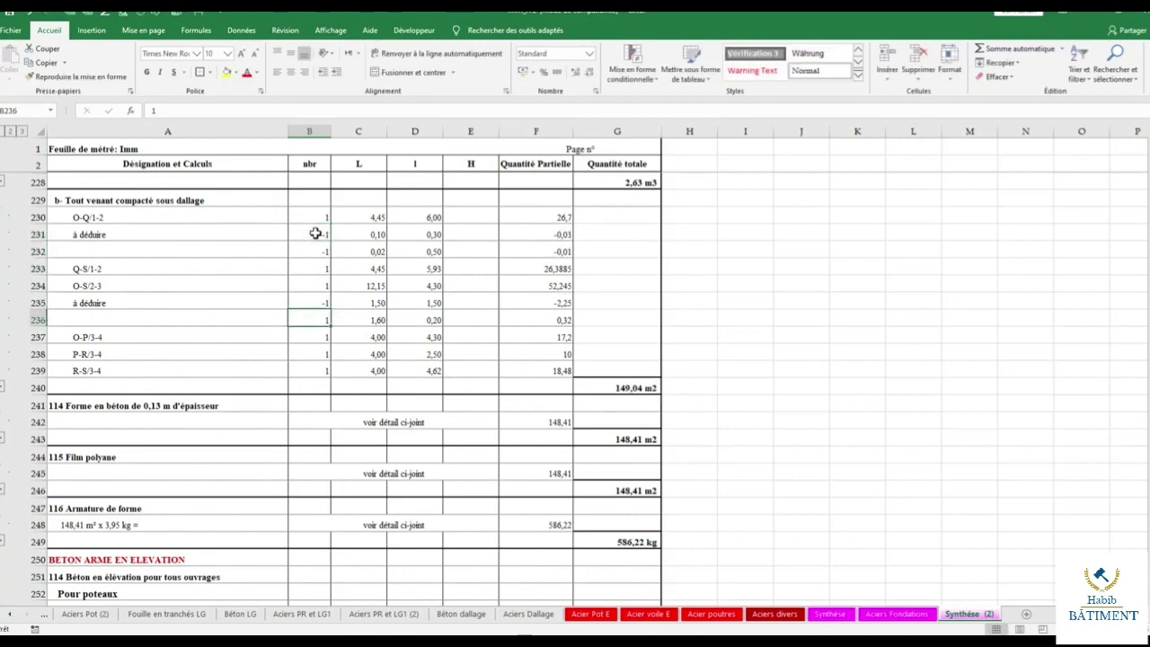
pyautogui.write('-')
pyautogui.press('Return')
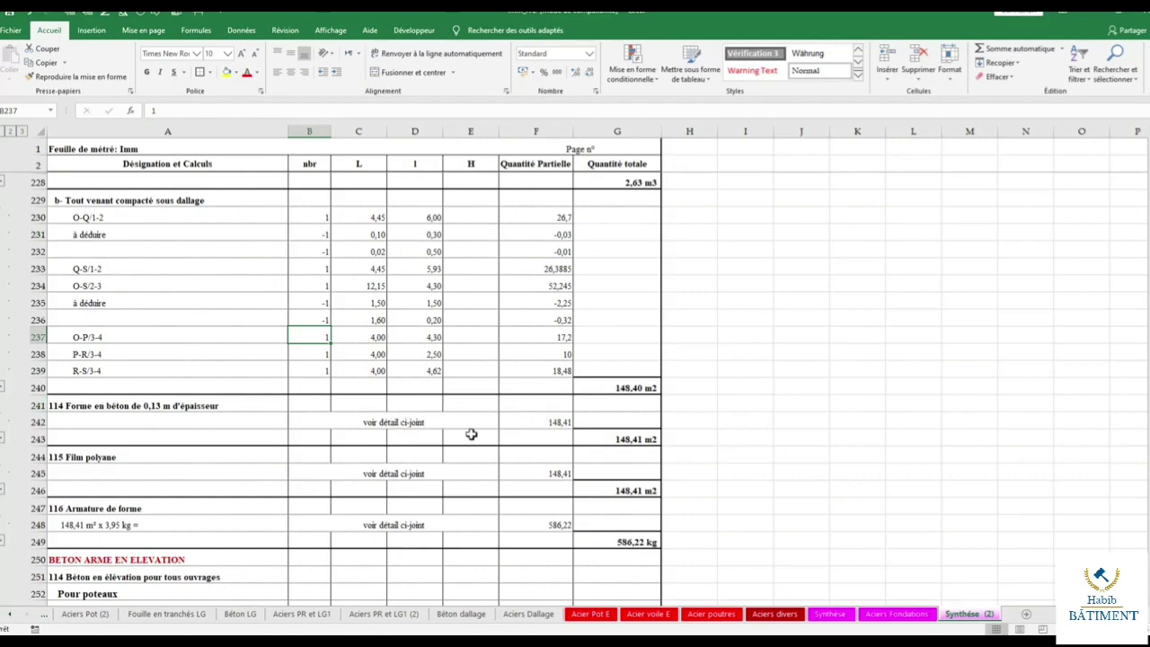
pyautogui.click(389, 422)
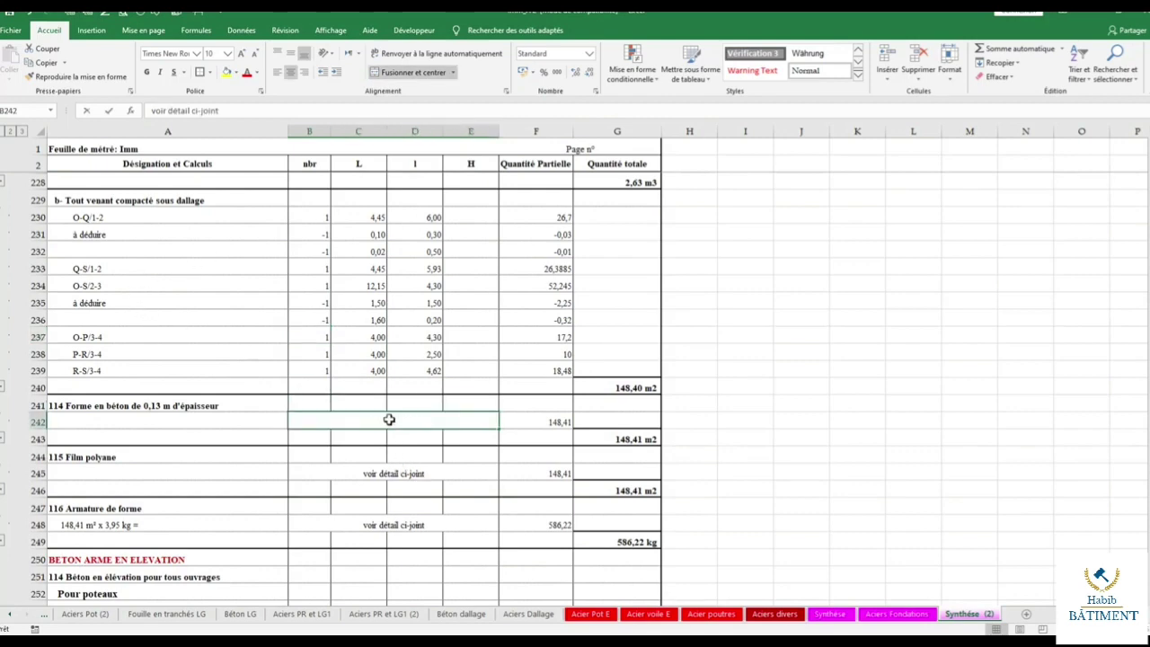
# Label B242 'IDEM PRIX N°113-b' and set F242 to =G240.
pyautogui.write('i')
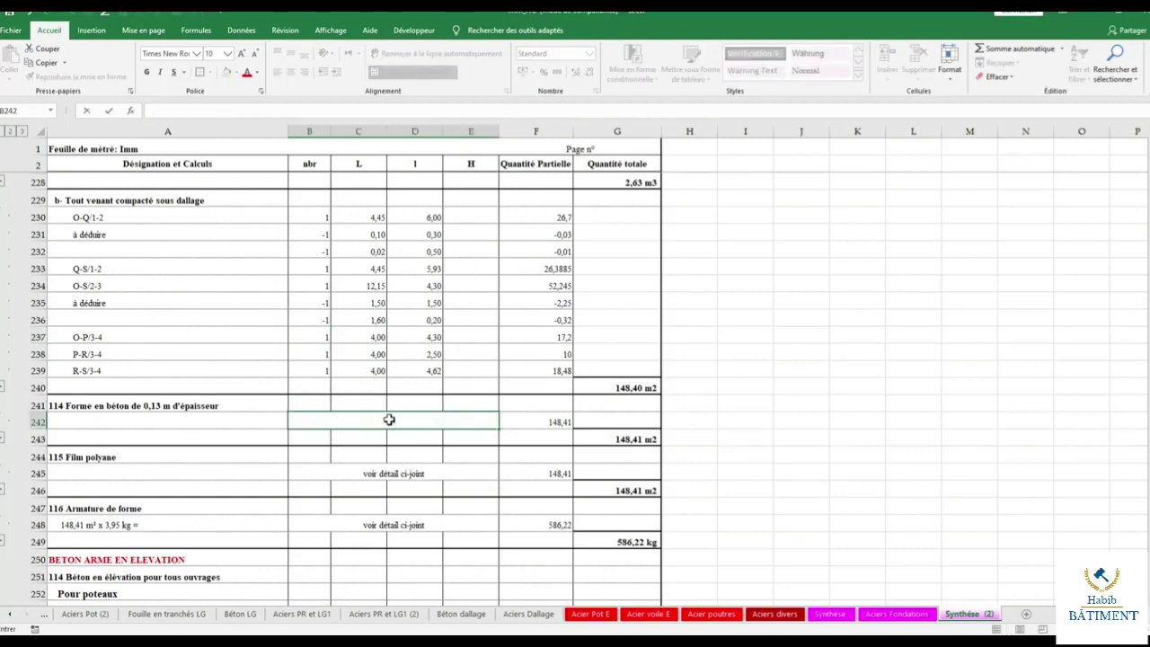
pyautogui.write('l')
pyautogui.scroll(1, 80, 218)
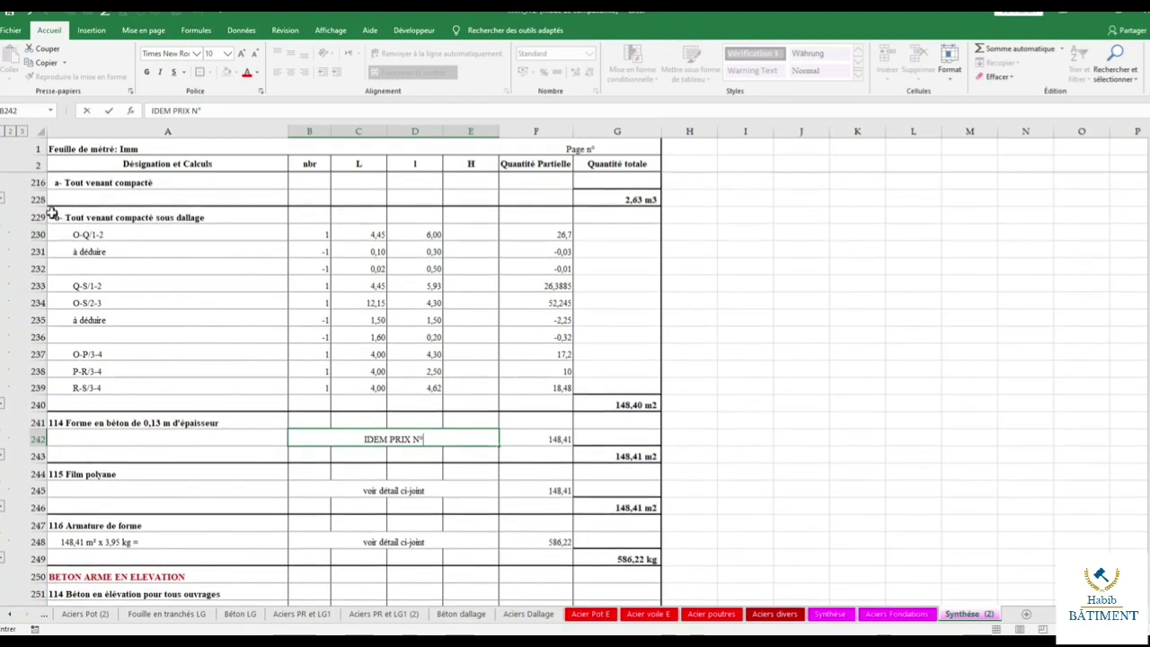
pyautogui.scroll(3, 58, 219)
pyautogui.scroll(-3, 179, 312)
pyautogui.write('1')
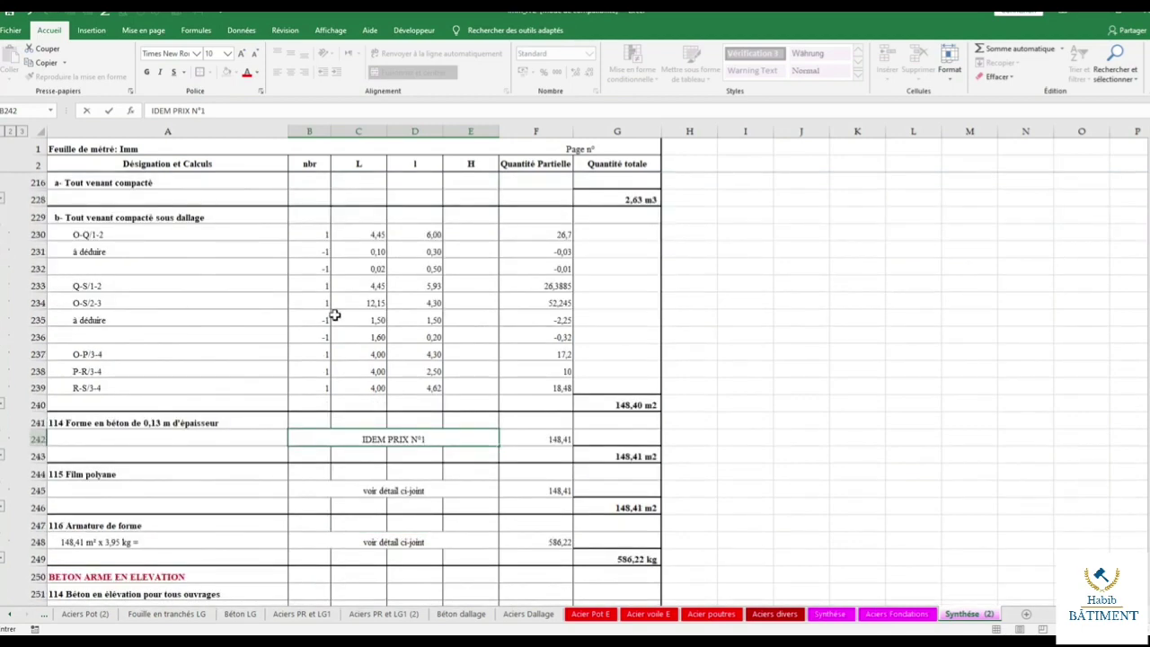
pyautogui.write('13-')
pyautogui.write('b')
pyautogui.click(551, 435)
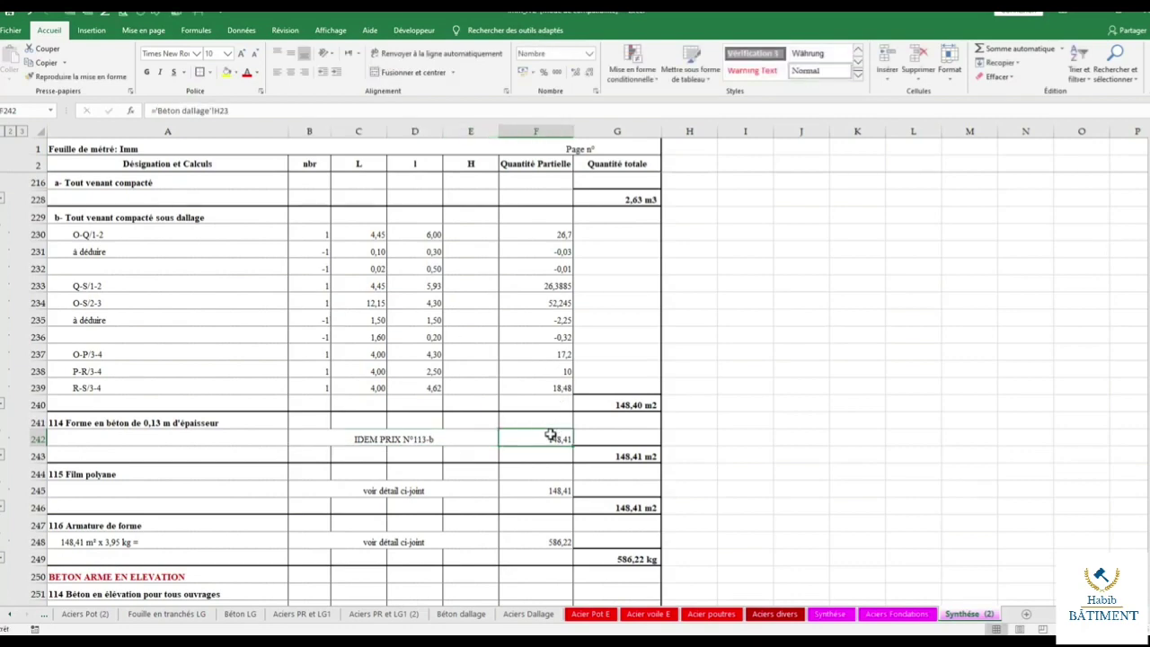
pyautogui.write('=')
pyautogui.click(601, 405)
pyautogui.press('Return')
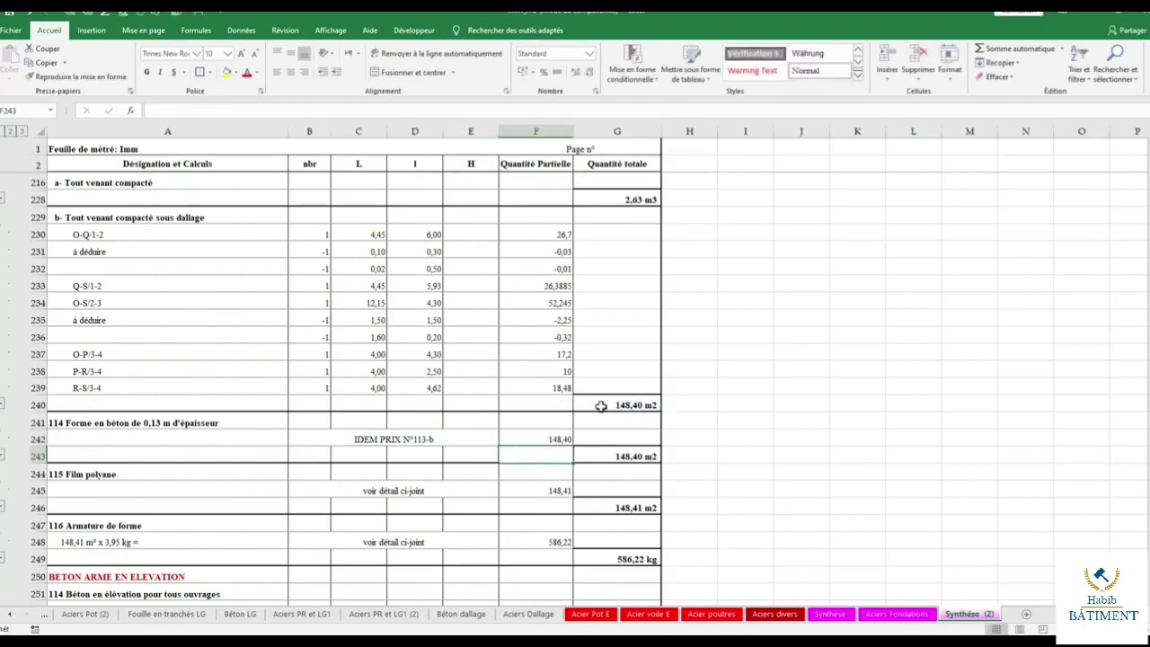
# Copy the IDEM PRIX N°113-b label to B245 and set F245 to =G240.
pyautogui.click(406, 437)
pyautogui.hotkey('ctrl', 'c')
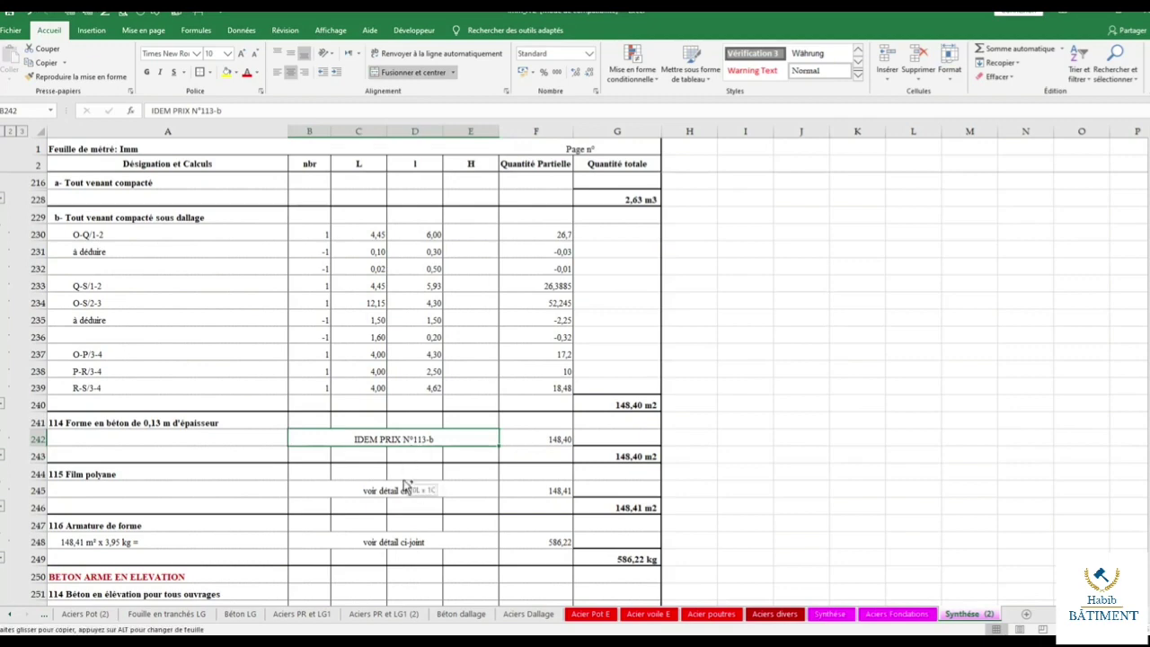
pyautogui.click(411, 489)
pyautogui.hotkey('ctrl', 'v')
pyautogui.press('Escape')
pyautogui.click(542, 488)
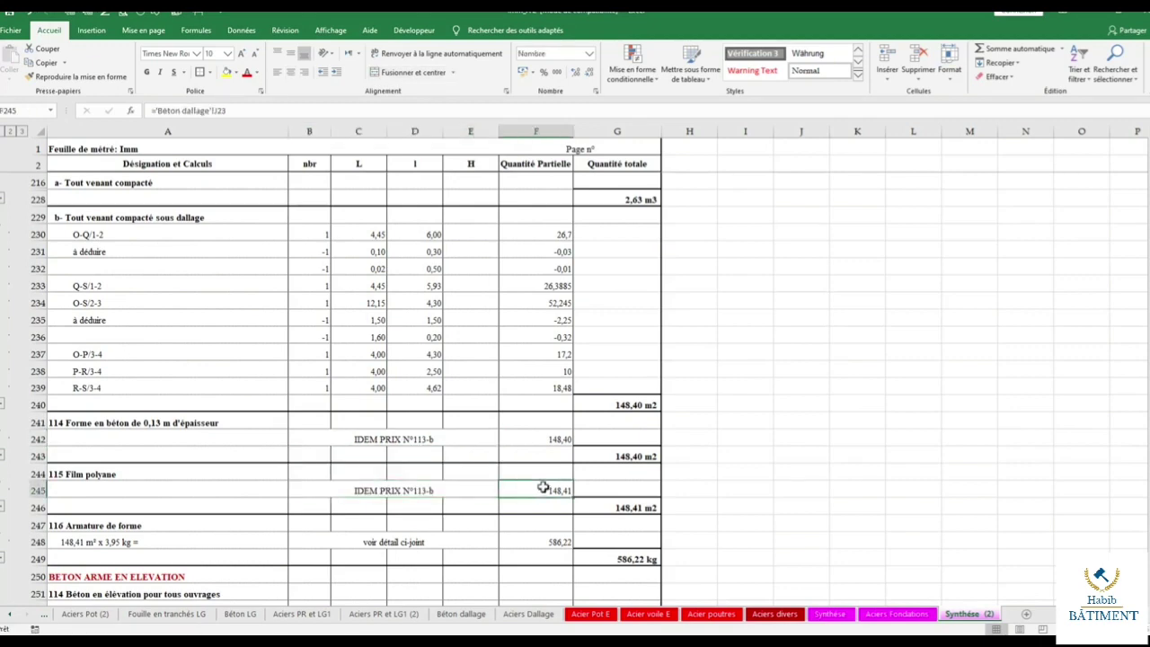
pyautogui.write('=')
pyautogui.click(620, 404)
pyautogui.press('Return')
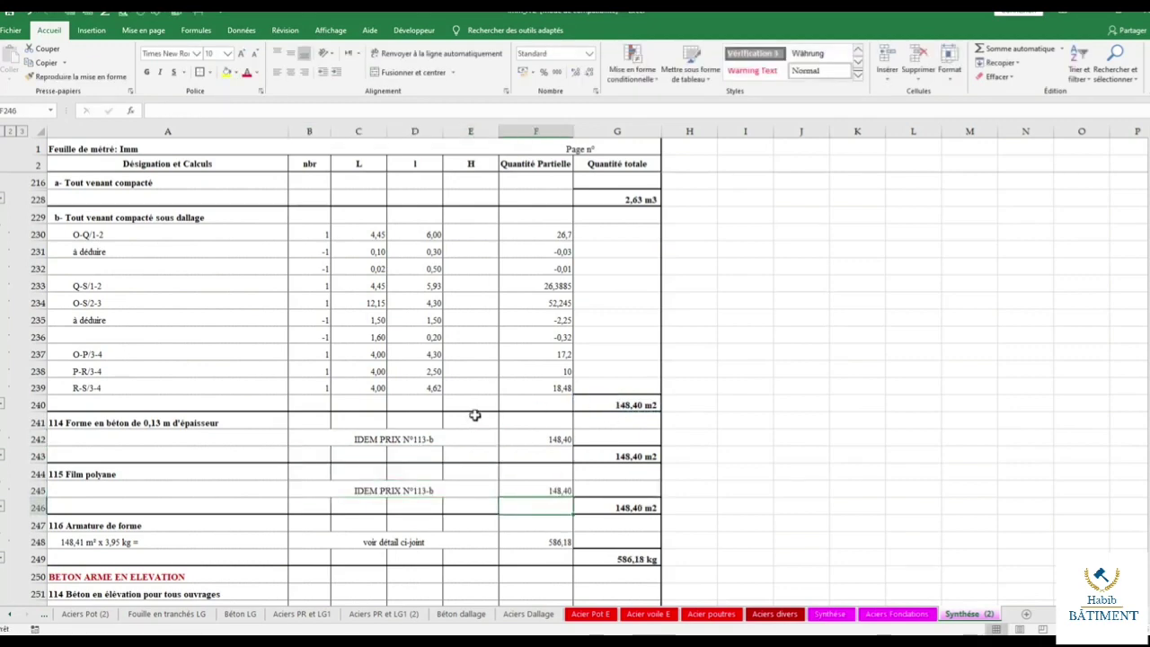
pyautogui.scroll(-1, 476, 415)
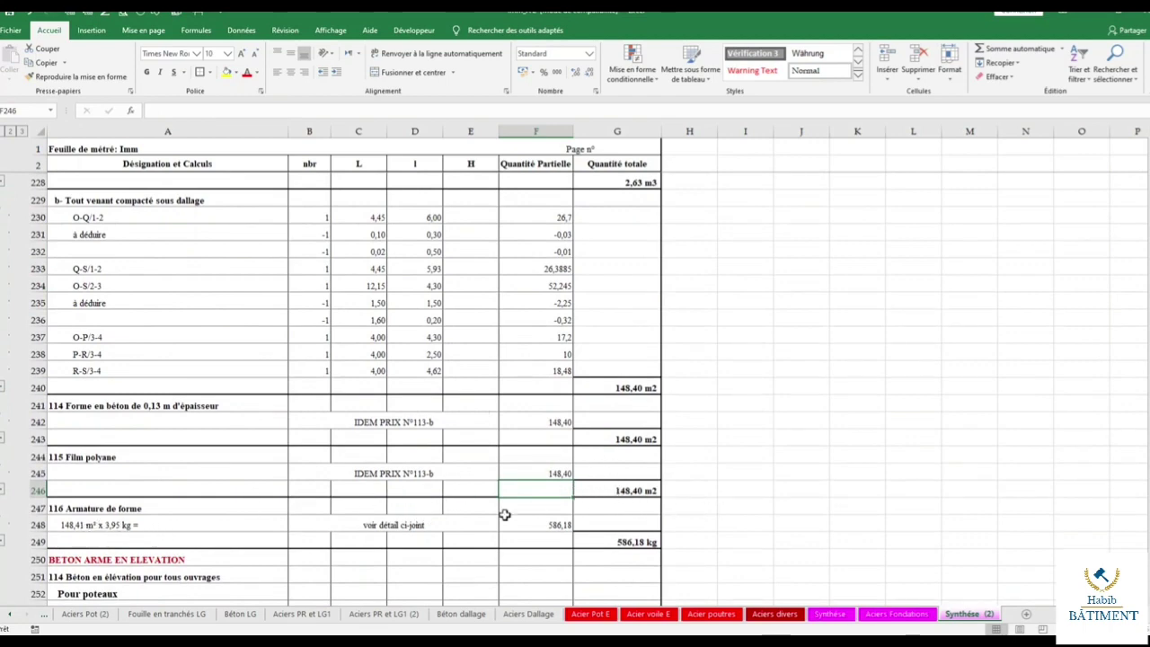
# Inspect the F248 armature formula and start a scratch calculation in J246.
pyautogui.doubleClick(539, 524)
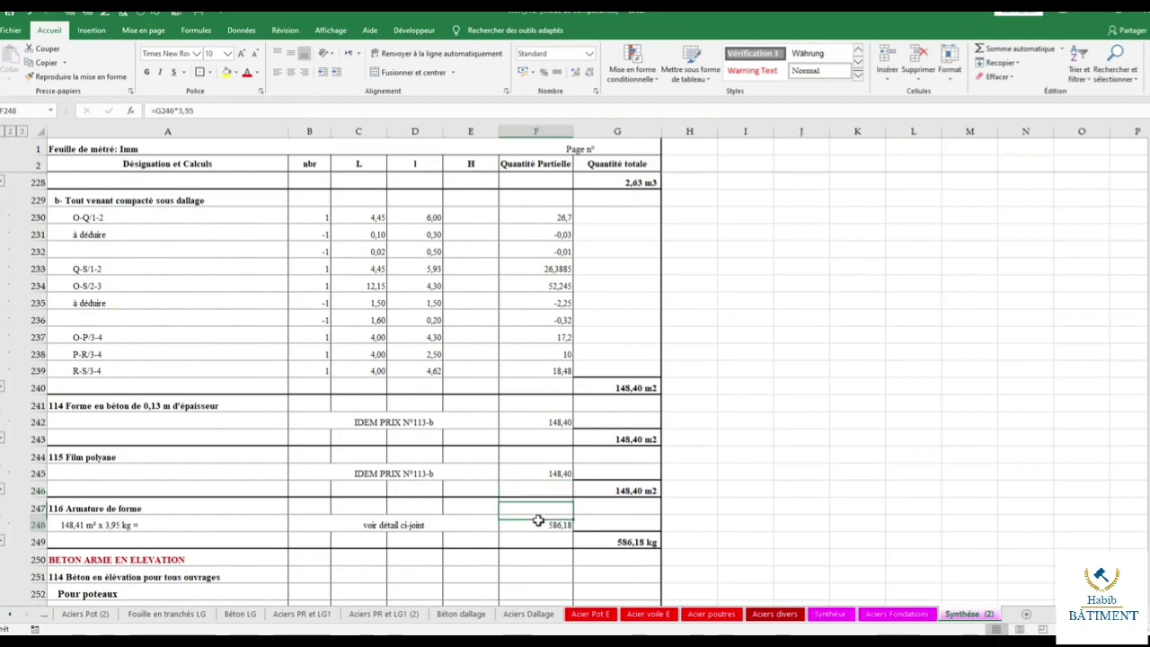
pyautogui.press('Escape')
pyautogui.click(770, 493)
pyautogui.click(811, 486)
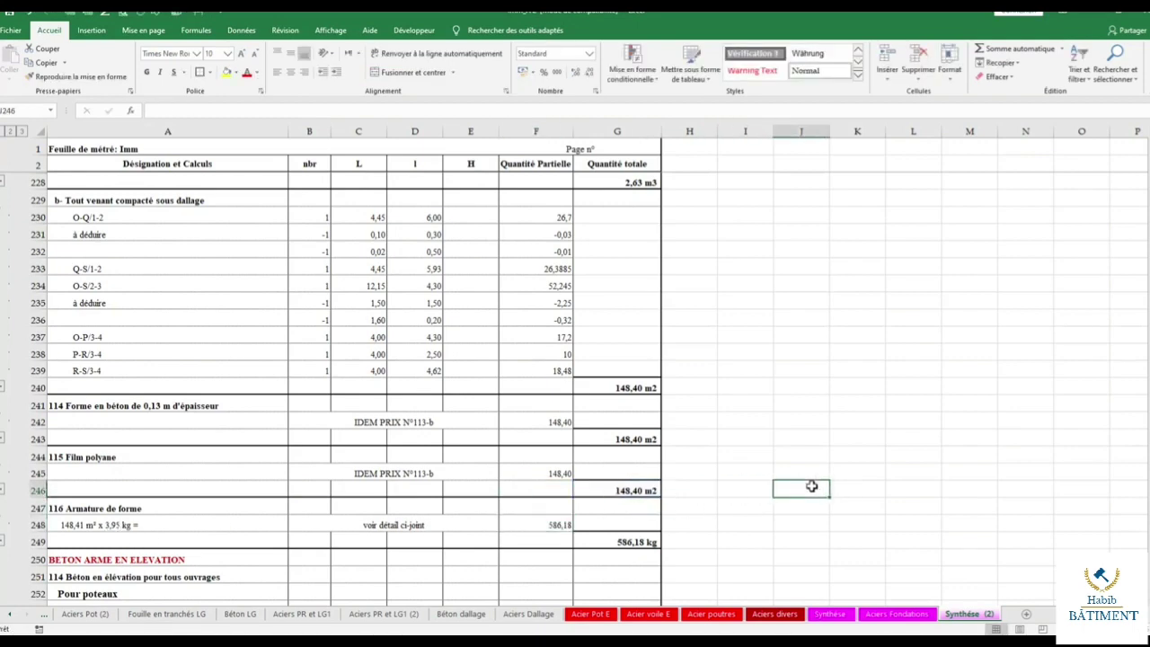
pyautogui.write('1')
pyautogui.press('BackSpace')
pyautogui.write('+')
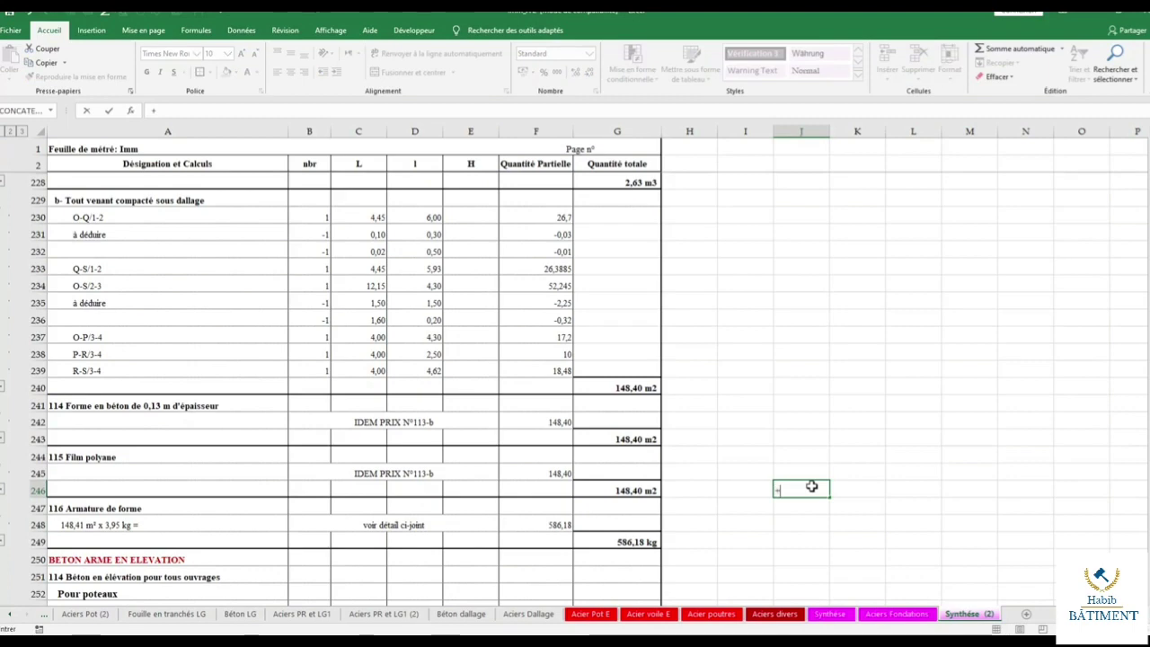
pyautogui.press('BackSpace')
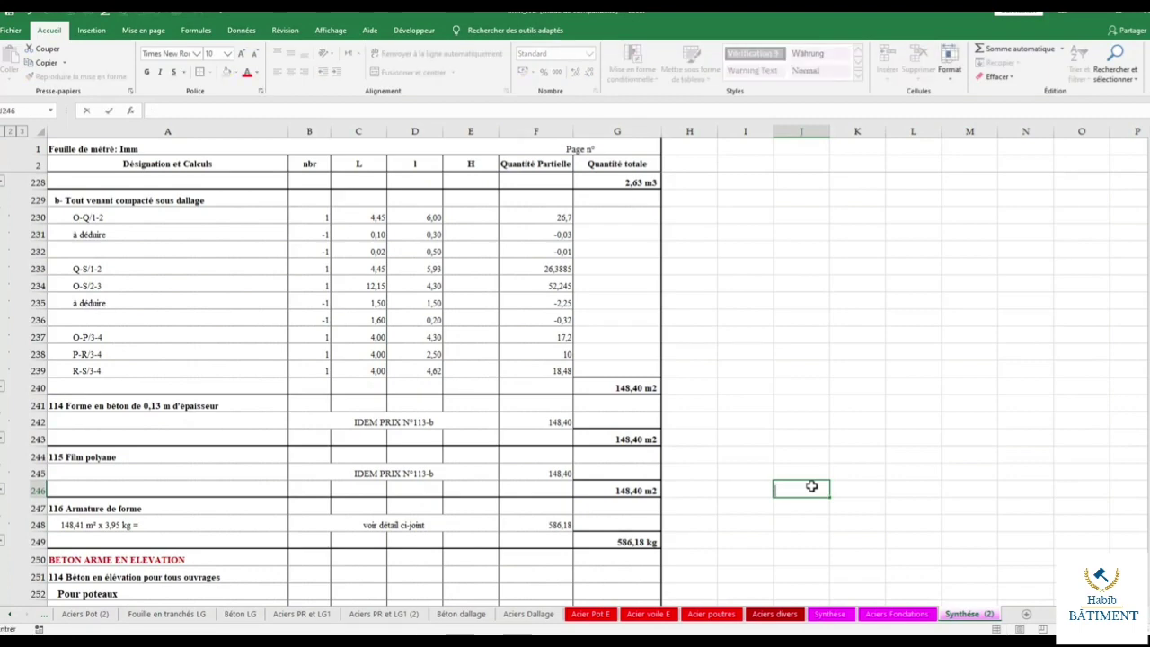
pyautogui.write('=1/0,20')
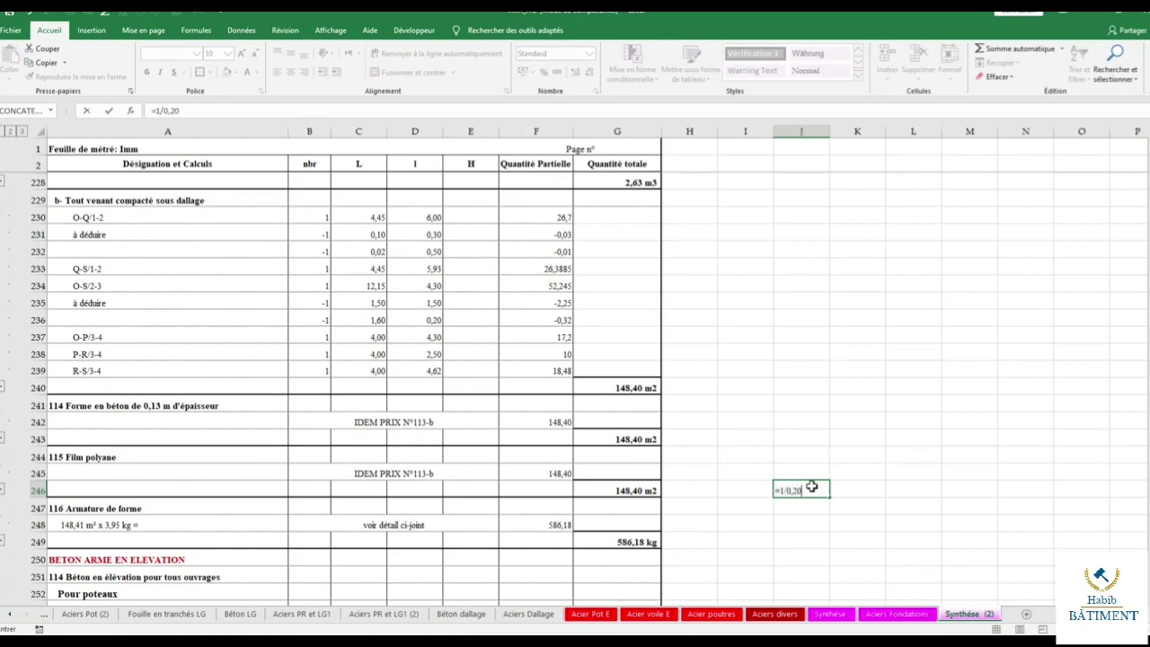
pyautogui.press('Return')
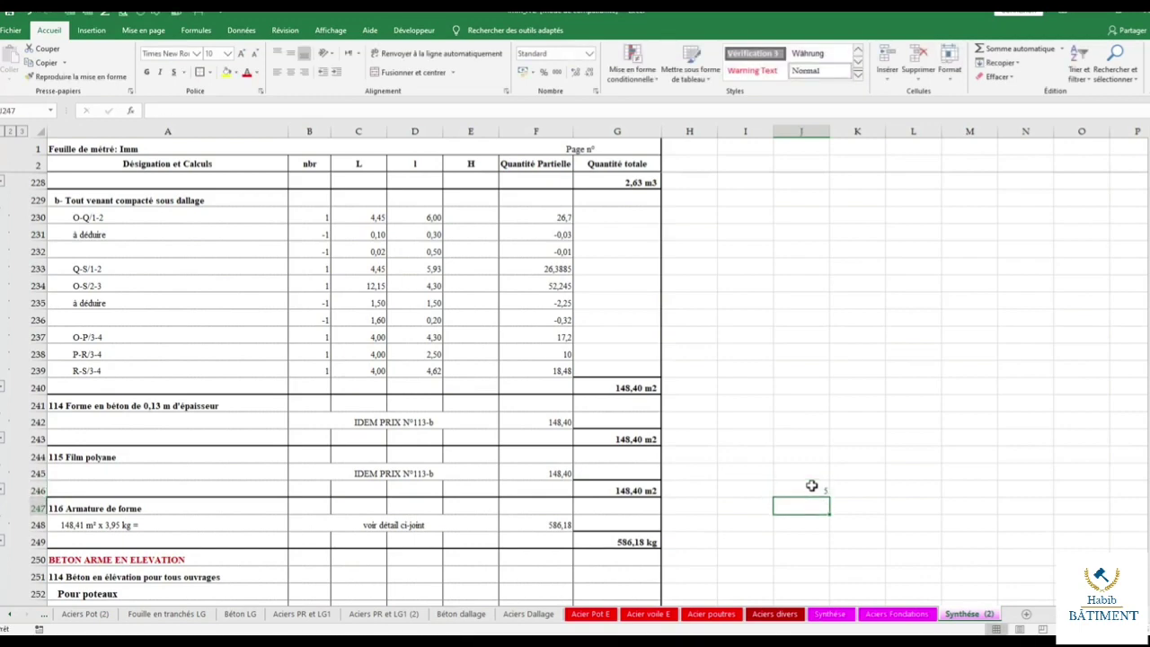
pyautogui.click(811, 485)
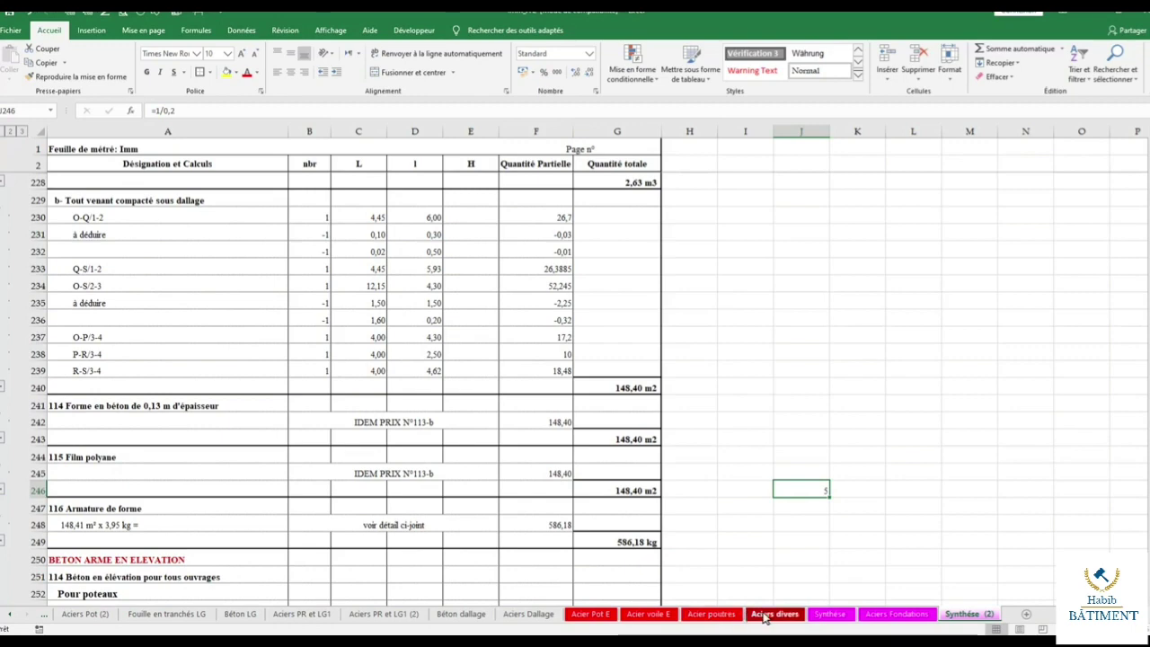
# Check the 0,395 kg/ml steel weight on Aciers Dallage and update the J246 check calculation.
pyautogui.click(764, 615)
pyautogui.scroll(4, 485, 355)
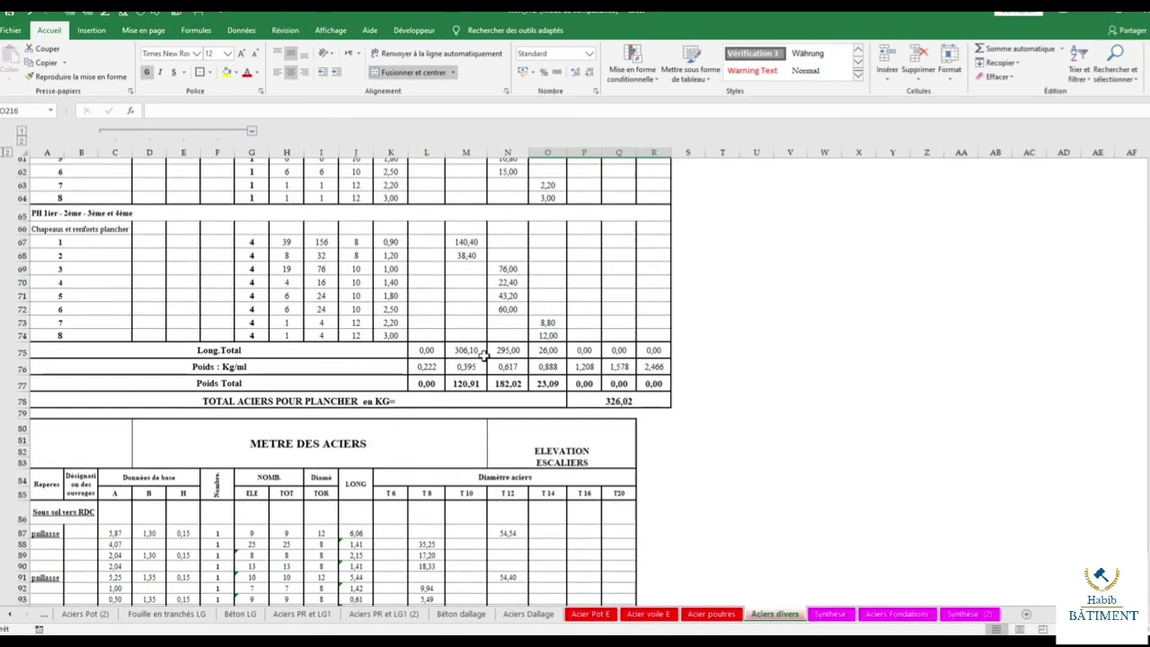
pyautogui.scroll(1, 485, 355)
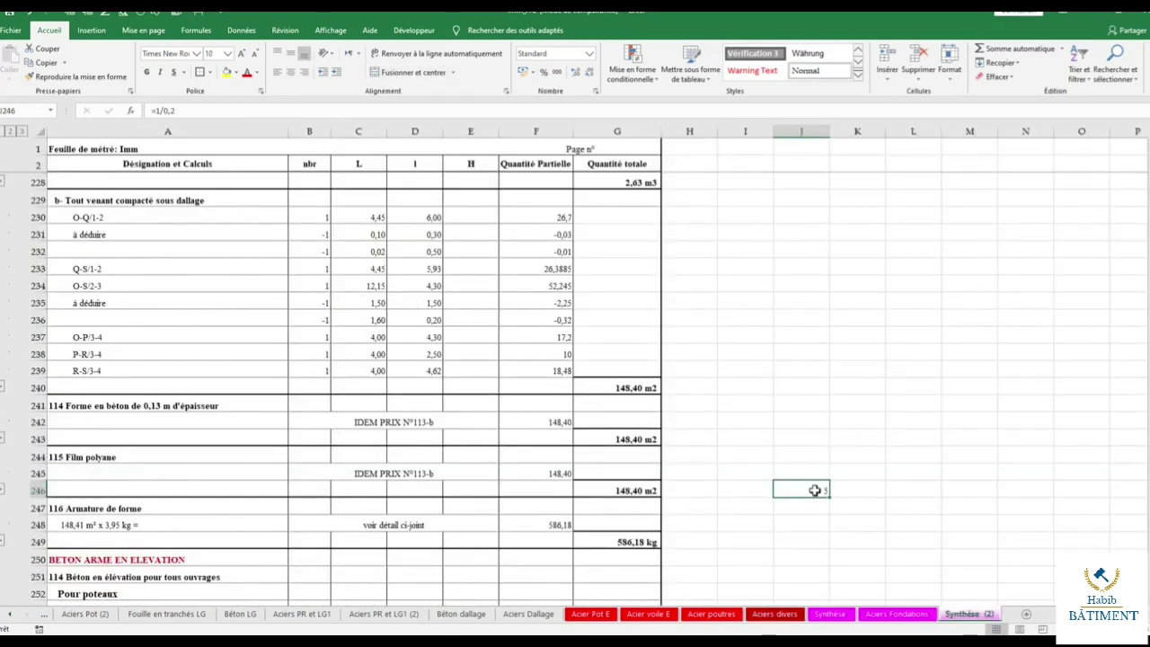
pyautogui.click(455, 615)
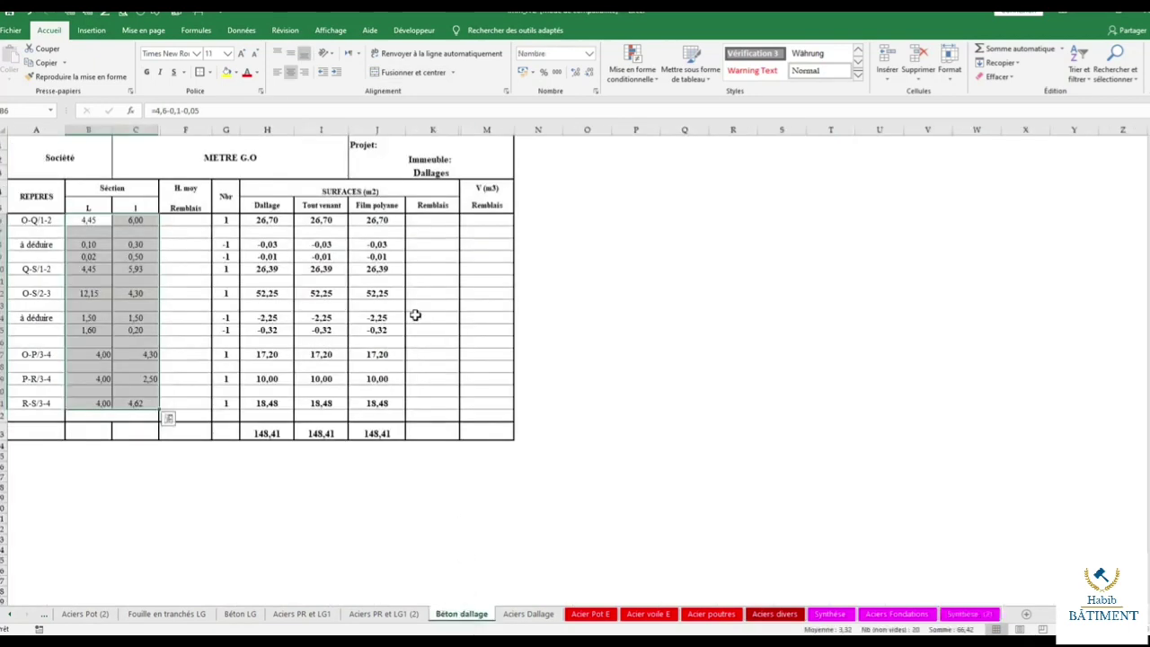
pyautogui.click(530, 614)
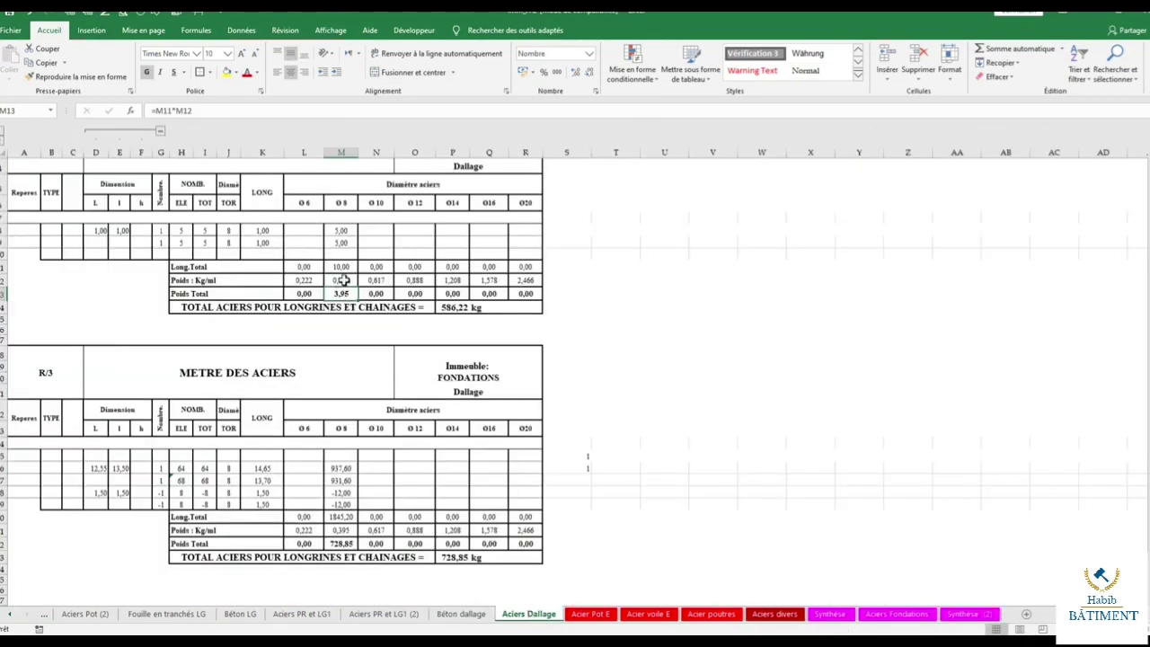
pyautogui.click(344, 280)
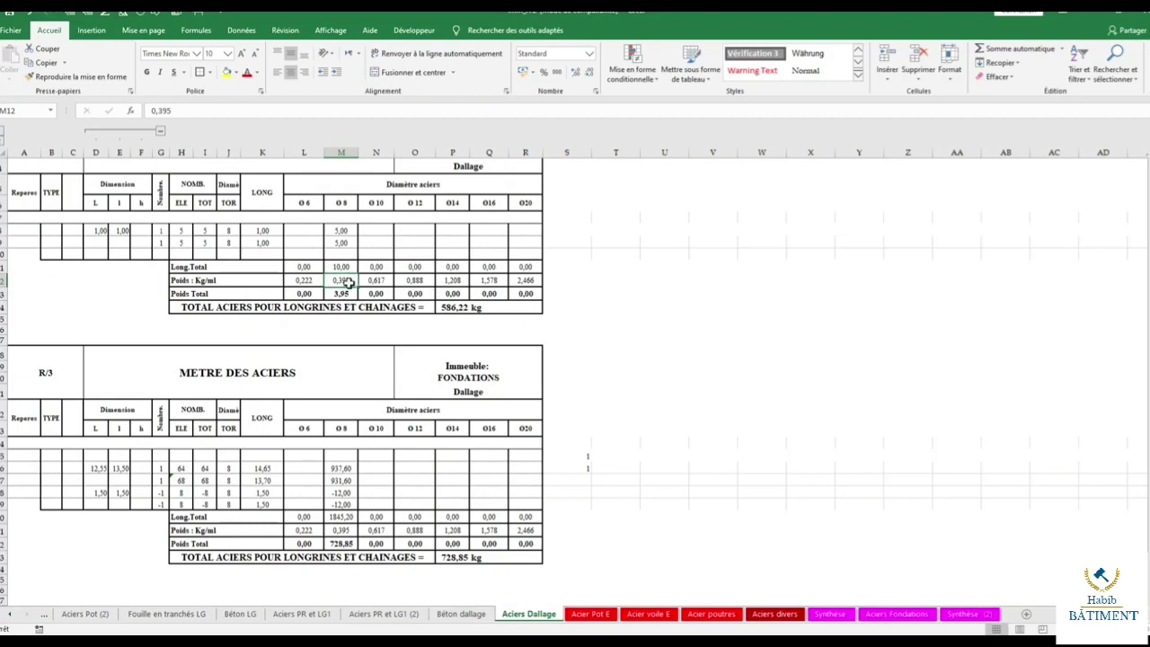
pyautogui.click(963, 614)
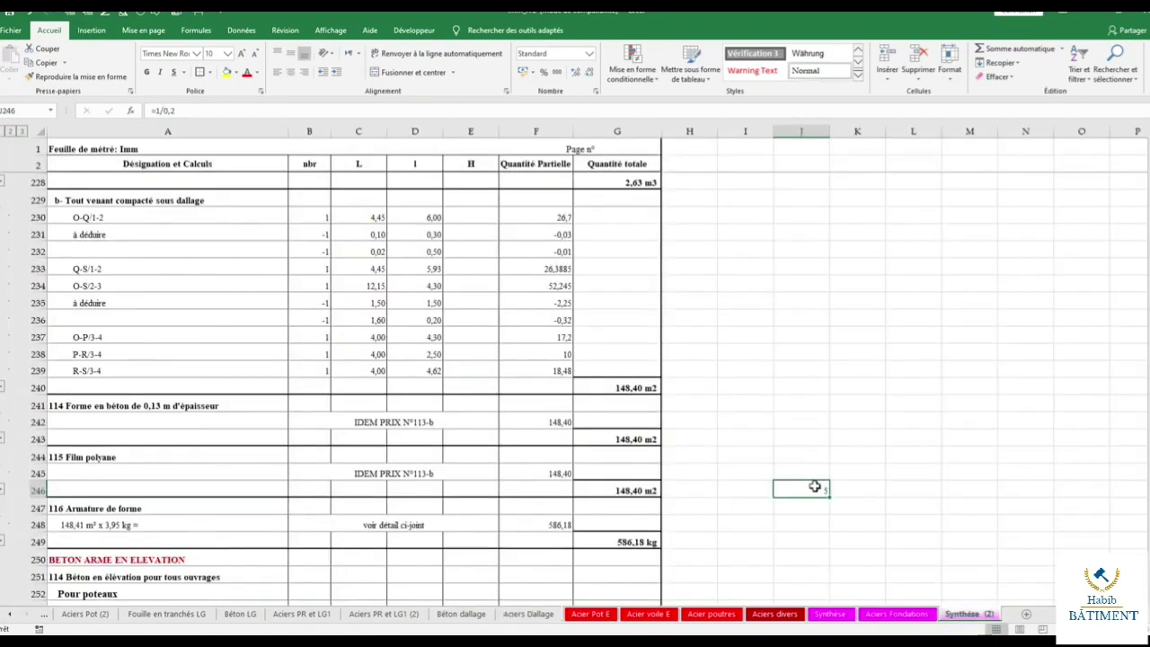
pyautogui.write('10')
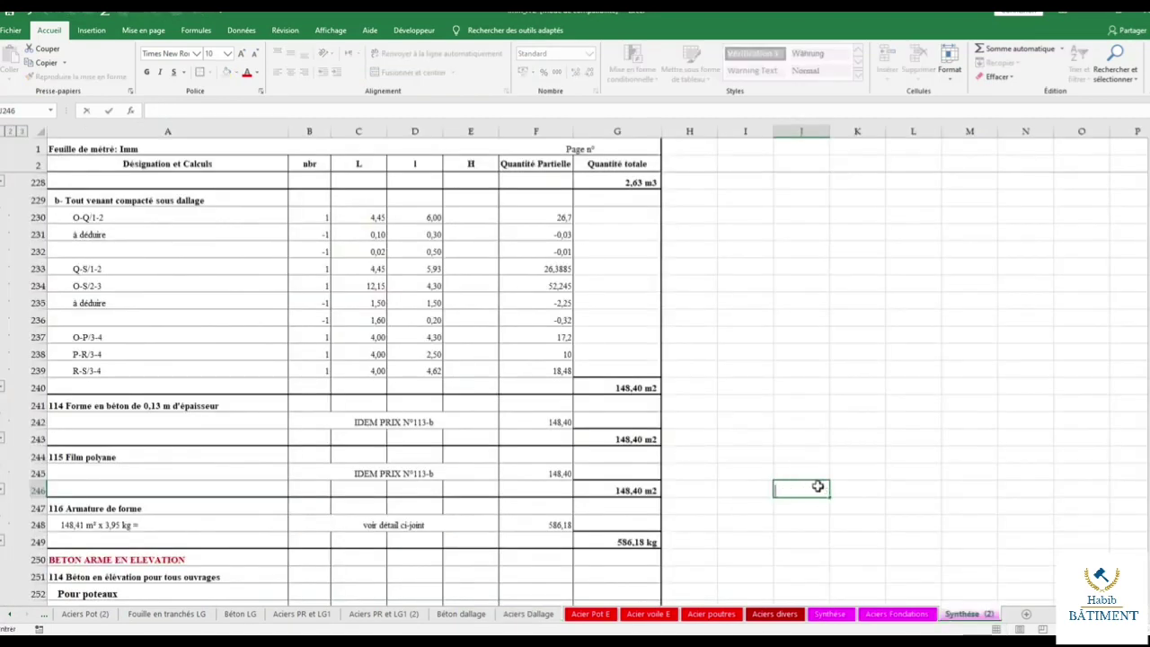
pyautogui.write('=10*0,395')
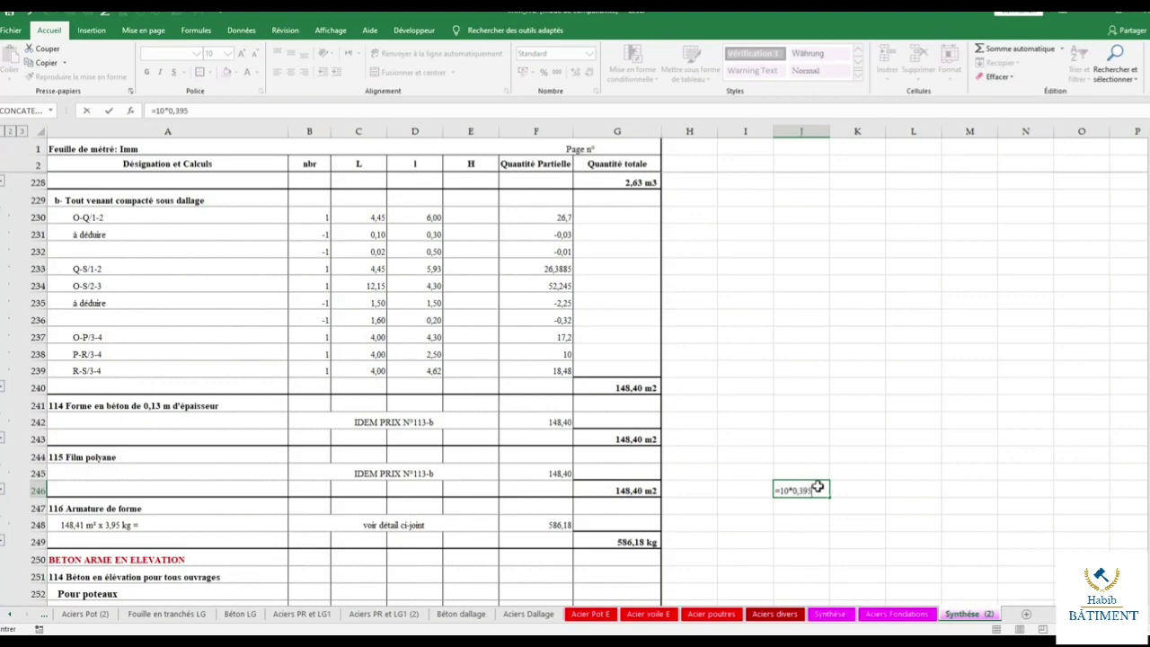
pyautogui.press('Return')
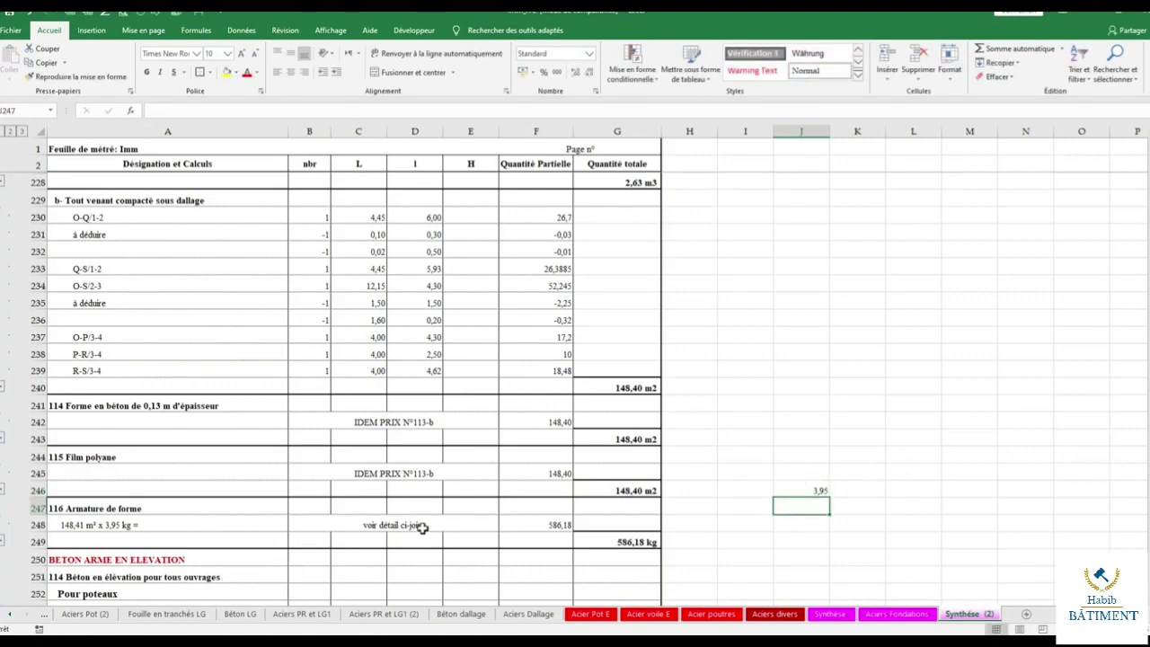
# Base F248 on the G240 slab total (=G240*…) for 586,18 kg and recommit G249's SOMME total.
pyautogui.click(550, 525)
pyautogui.write('=')
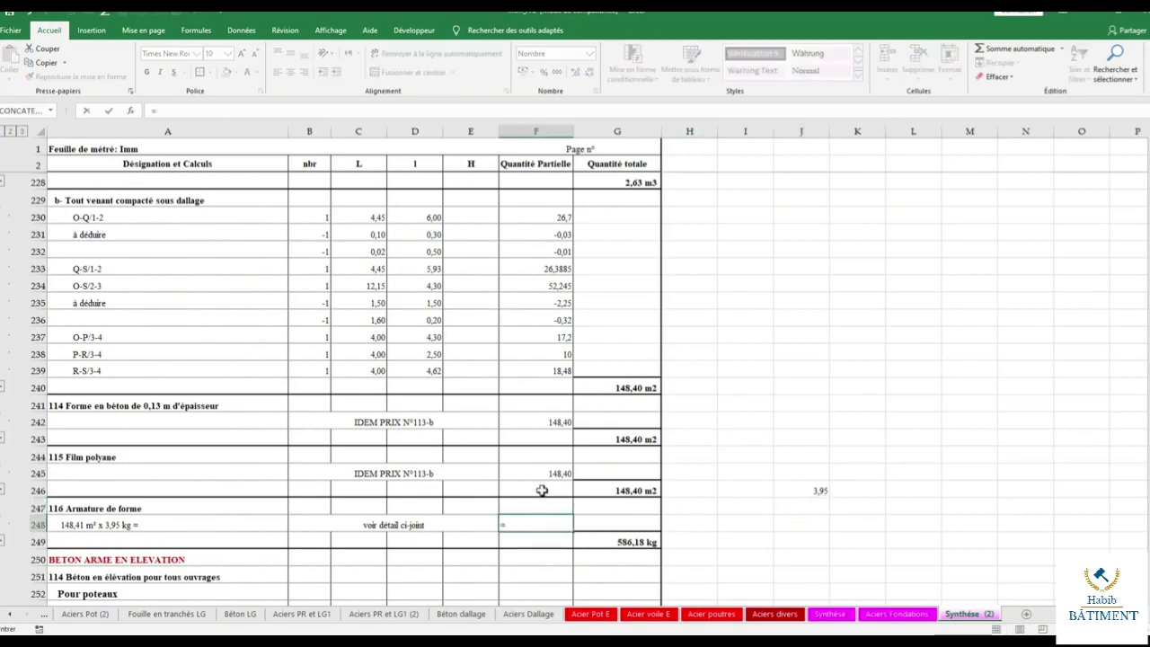
pyautogui.click(611, 379)
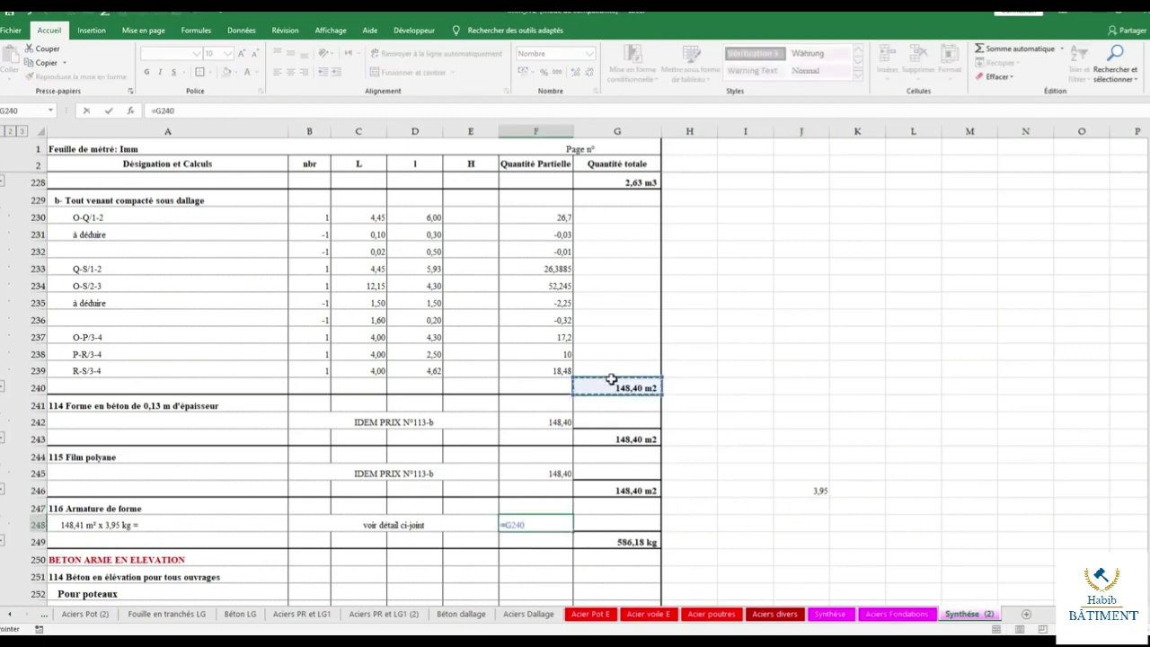
pyautogui.write('*')
pyautogui.press('Return')
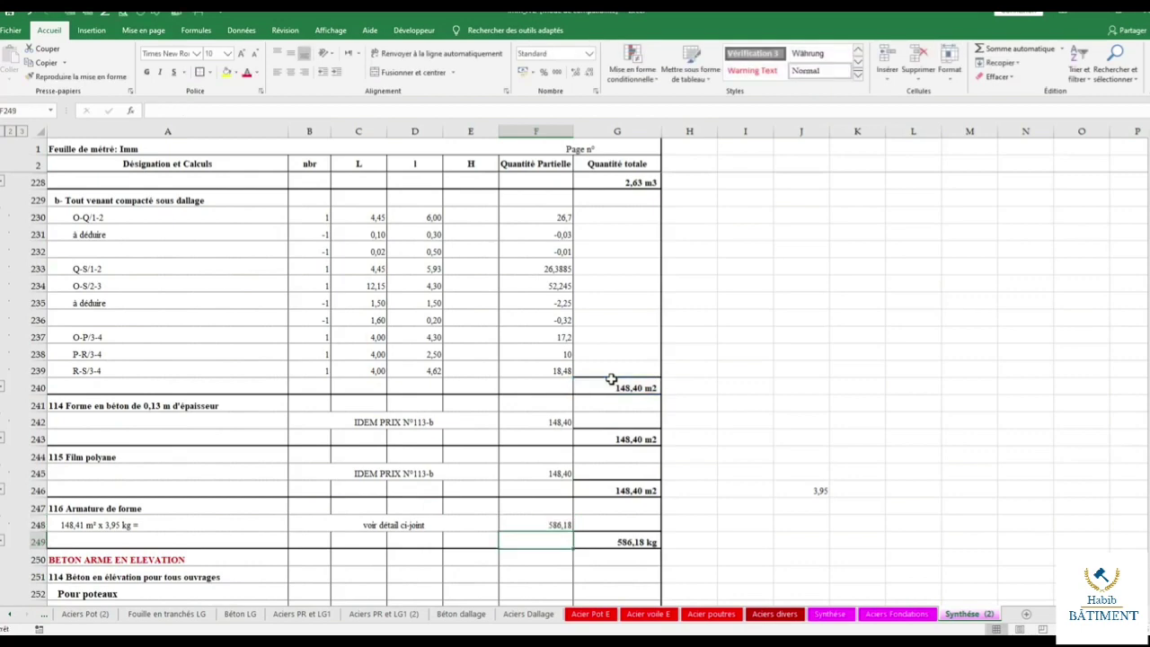
pyautogui.doubleClick(611, 541)
pyautogui.press('Return')
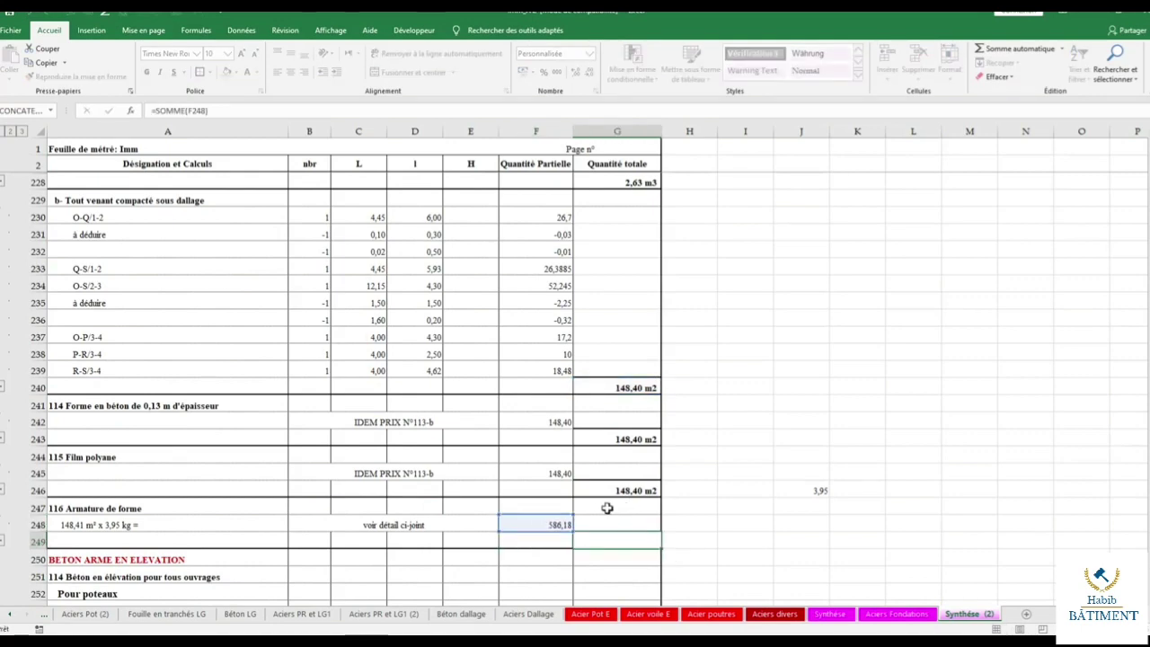
# Clear the scratch value from J246.
pyautogui.scroll(-2, 432, 406)
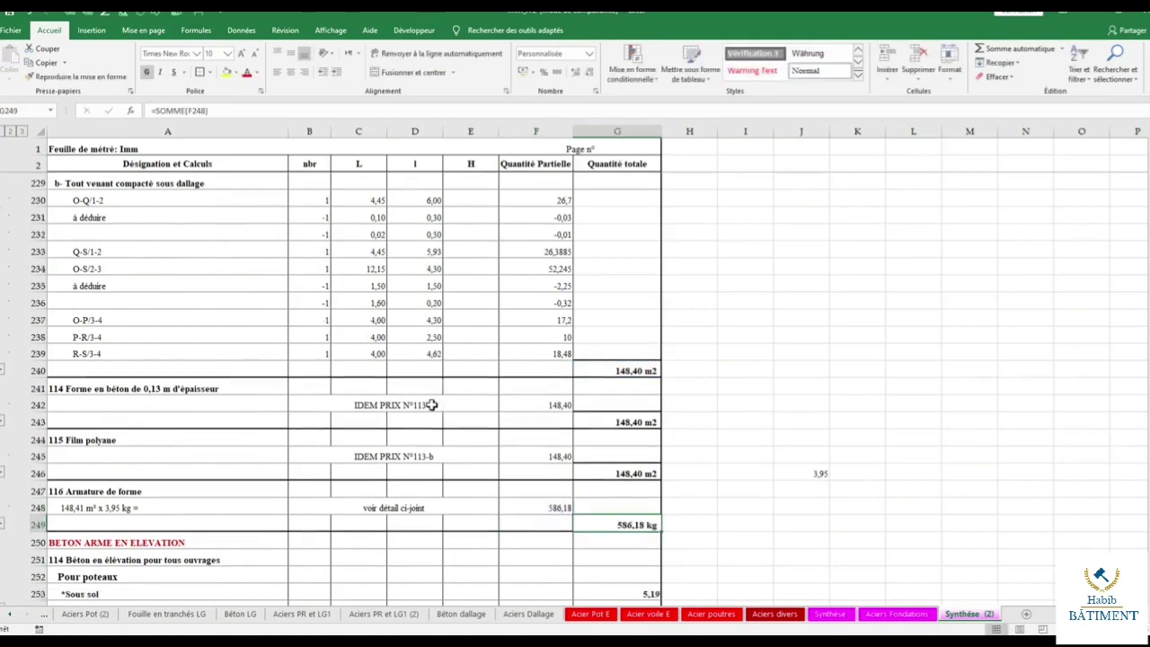
pyautogui.click(815, 387)
pyautogui.press('Delete')
pyautogui.scroll(2, 303, 399)
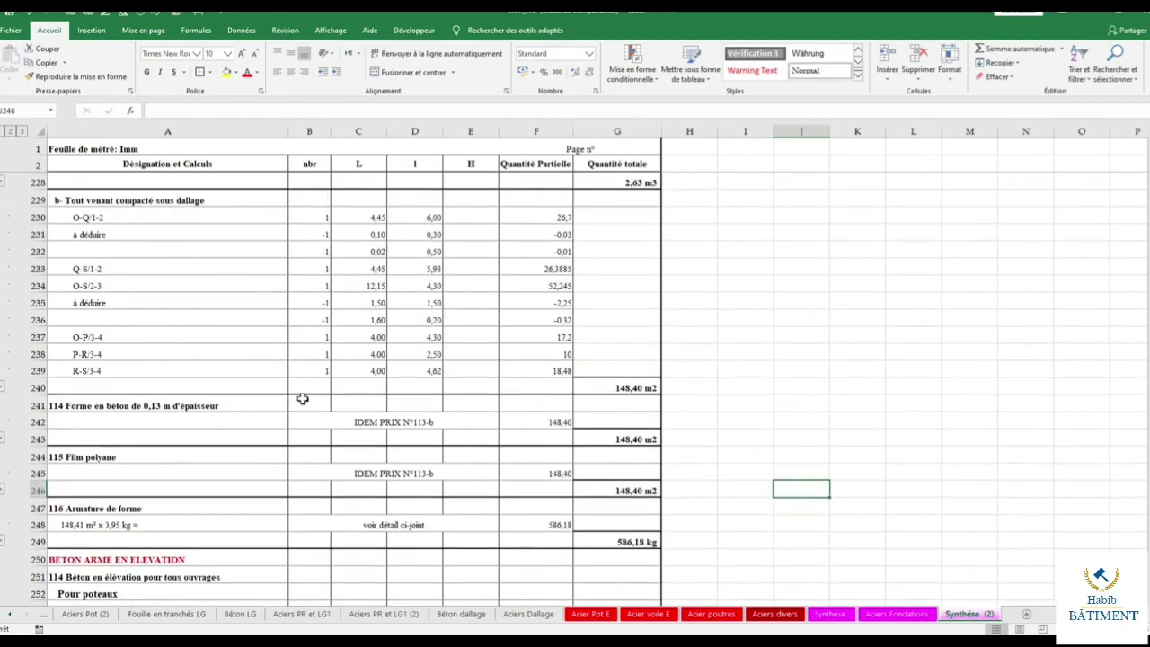
pyautogui.scroll(-3, 303, 399)
pyautogui.scroll(-3, 303, 399)
pyautogui.scroll(3, 303, 398)
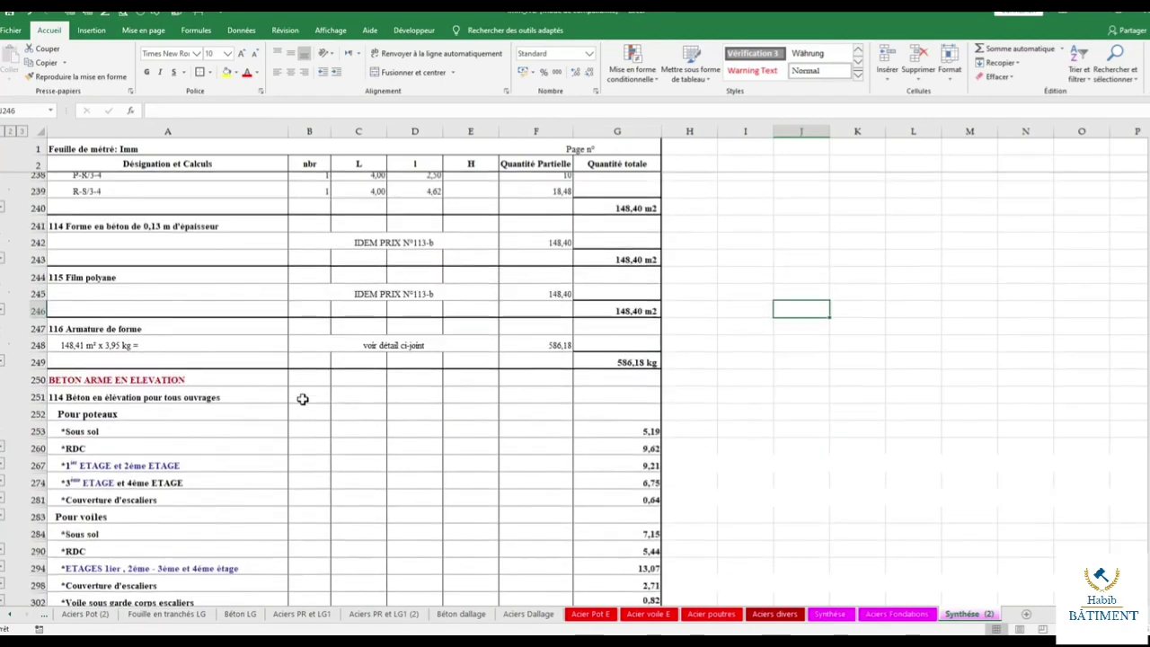
pyautogui.scroll(5, 302, 398)
pyautogui.scroll(5, 303, 399)
pyautogui.scroll(10, 303, 399)
pyautogui.scroll(10, 303, 399)
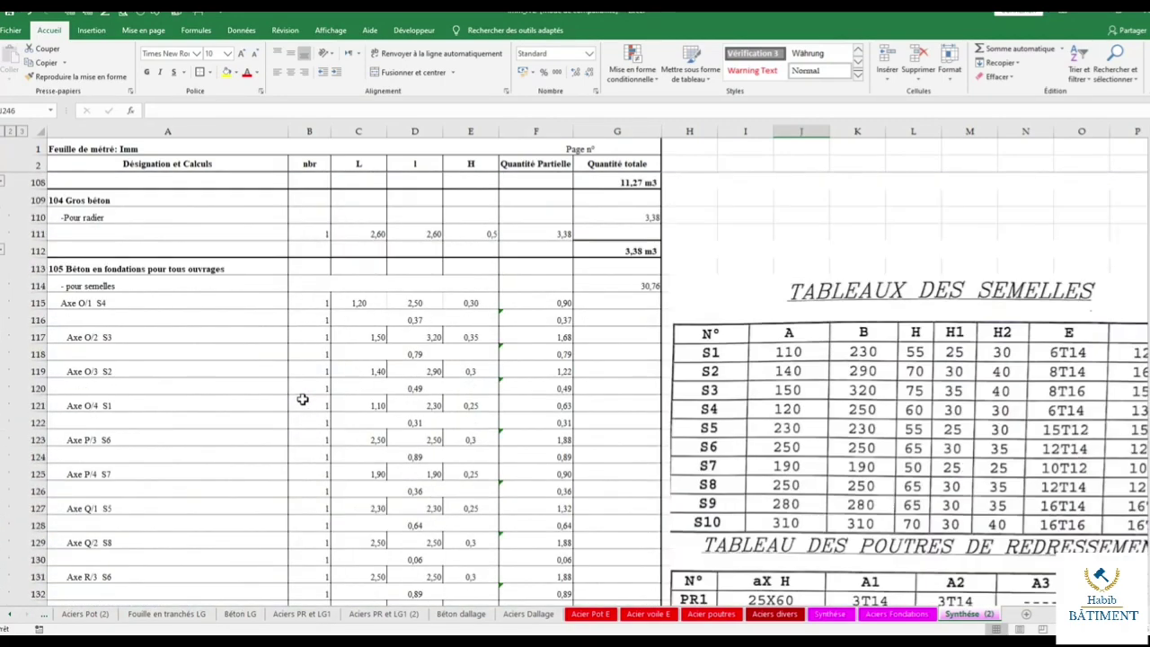
pyautogui.scroll(15, 303, 399)
pyautogui.scroll(12, 303, 399)
pyautogui.scroll(12, 303, 399)
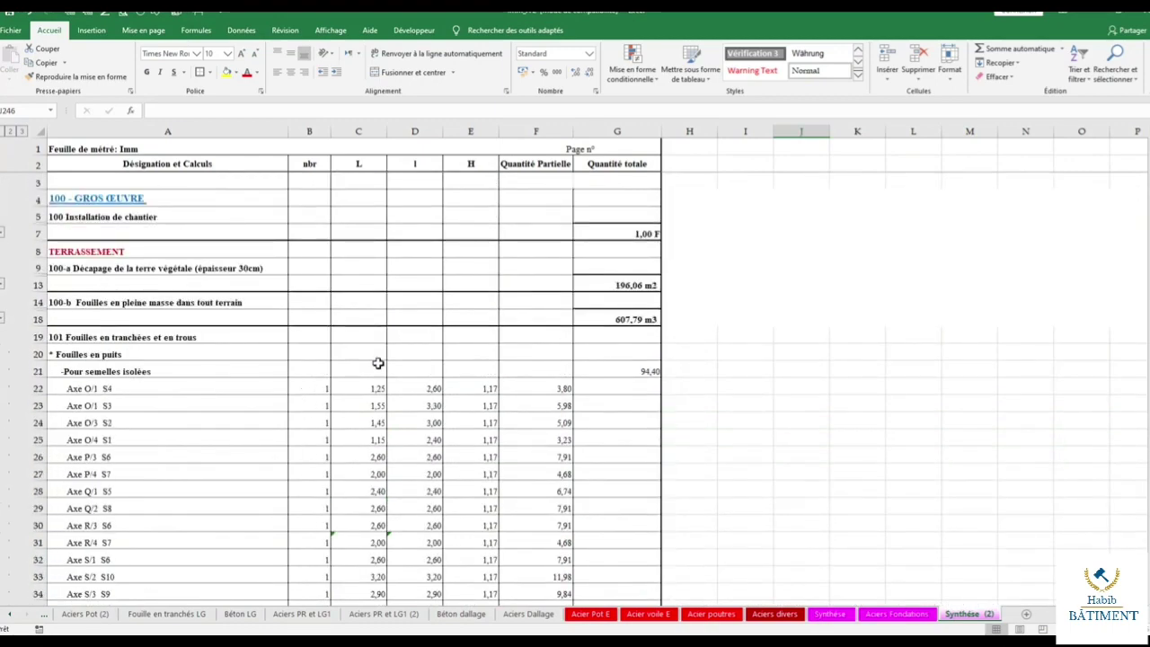
pyautogui.scroll(-10, 378, 363)
pyautogui.scroll(-8, 377, 363)
pyautogui.scroll(-8, 377, 363)
pyautogui.scroll(-8, 375, 363)
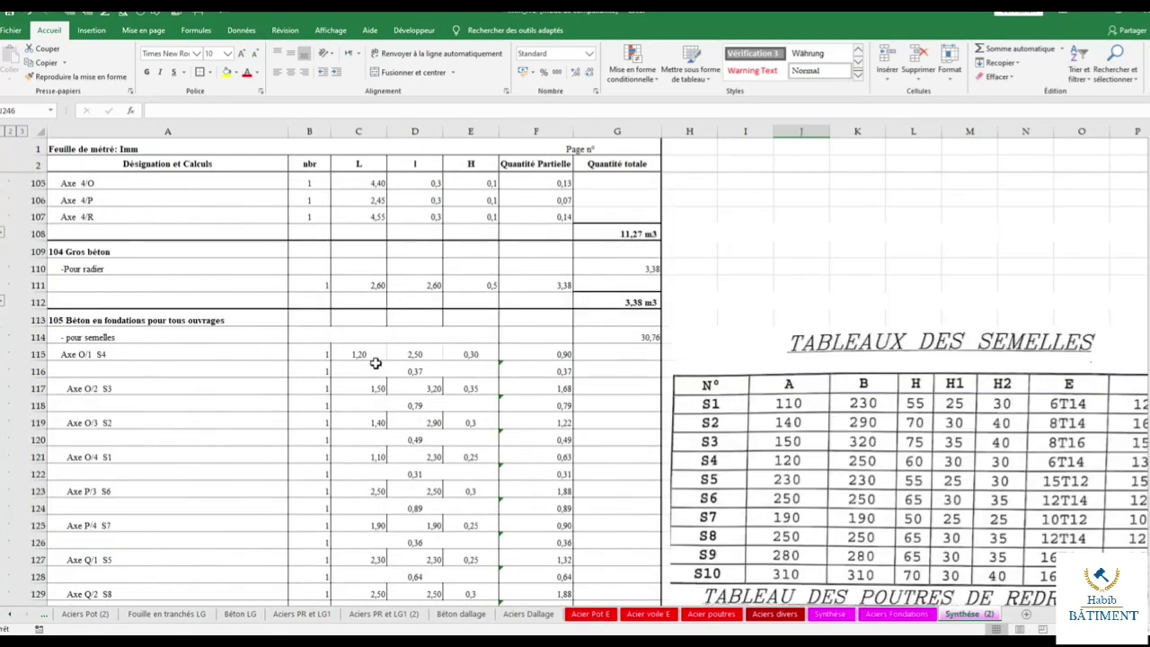
pyautogui.scroll(-5, 376, 363)
pyautogui.scroll(-6, 376, 363)
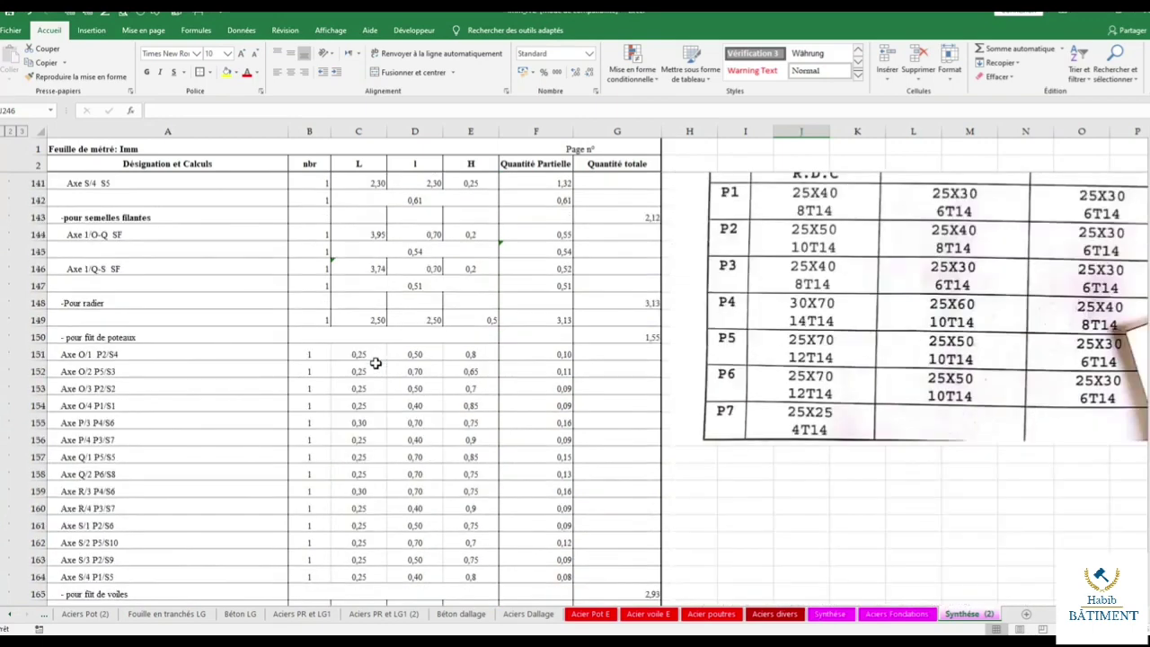
pyautogui.scroll(-6, 376, 363)
pyautogui.scroll(-6, 376, 363)
pyautogui.scroll(-5, 375, 363)
pyautogui.scroll(-1, 376, 363)
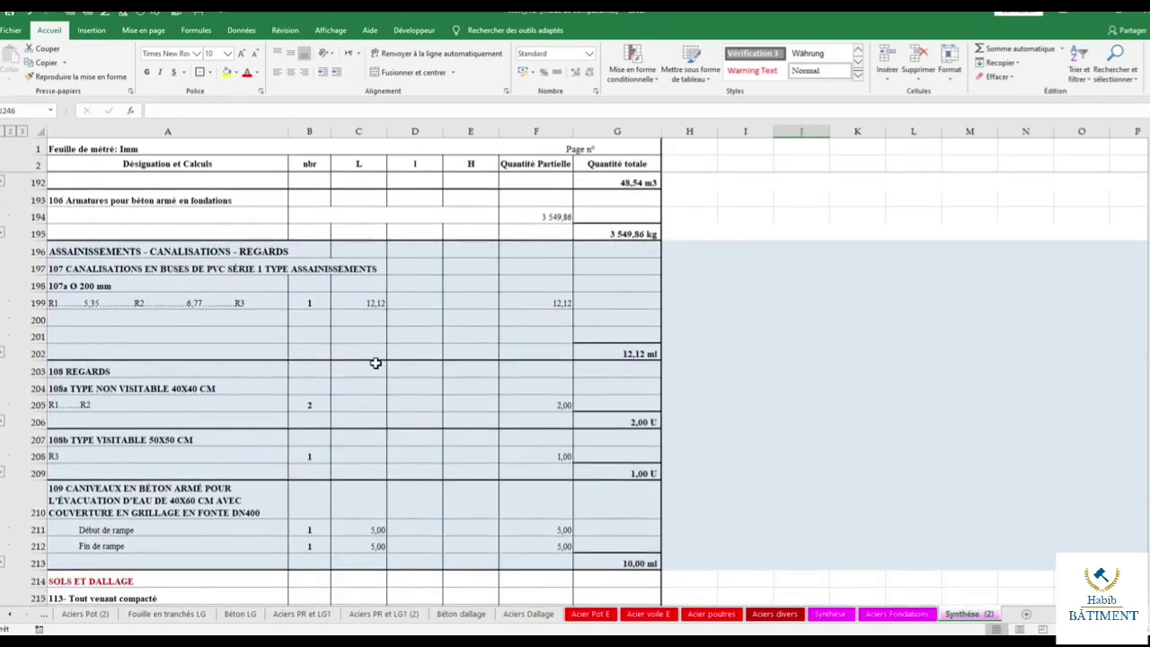
pyautogui.scroll(-7, 376, 363)
pyautogui.scroll(-6, 376, 363)
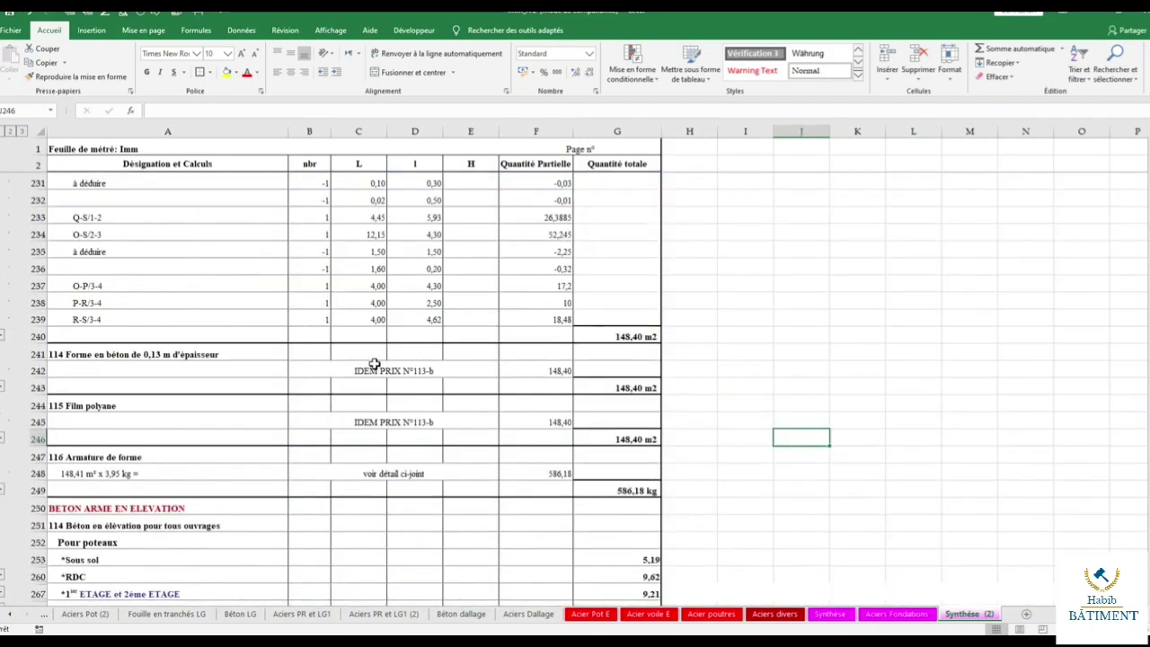
pyautogui.scroll(-4, 375, 363)
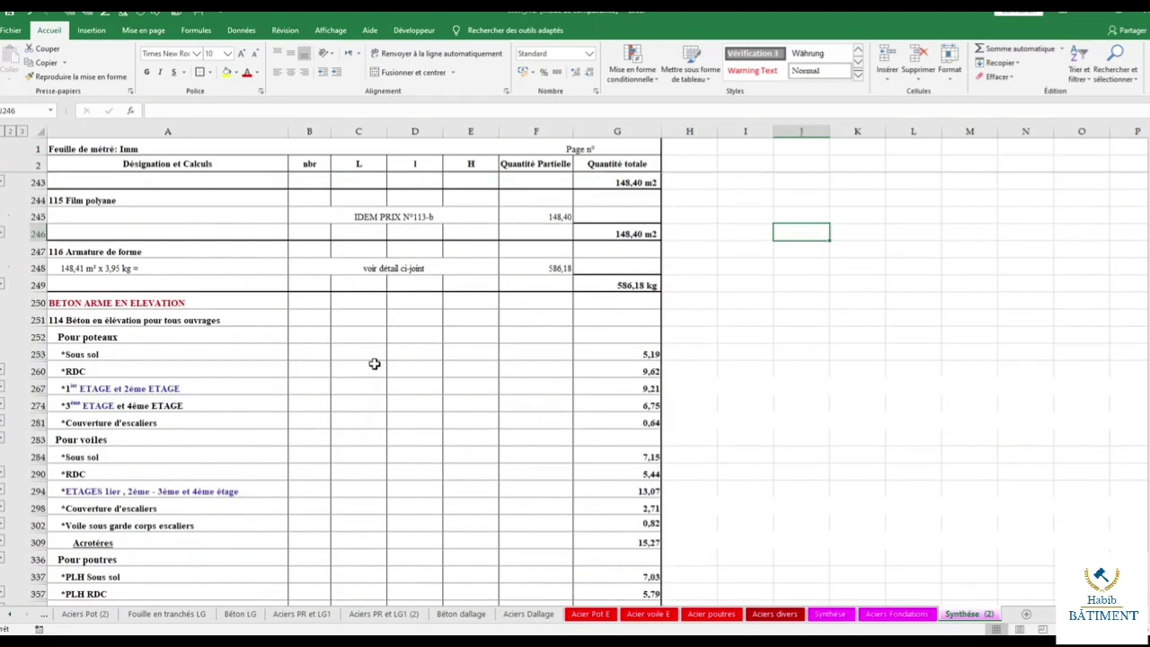